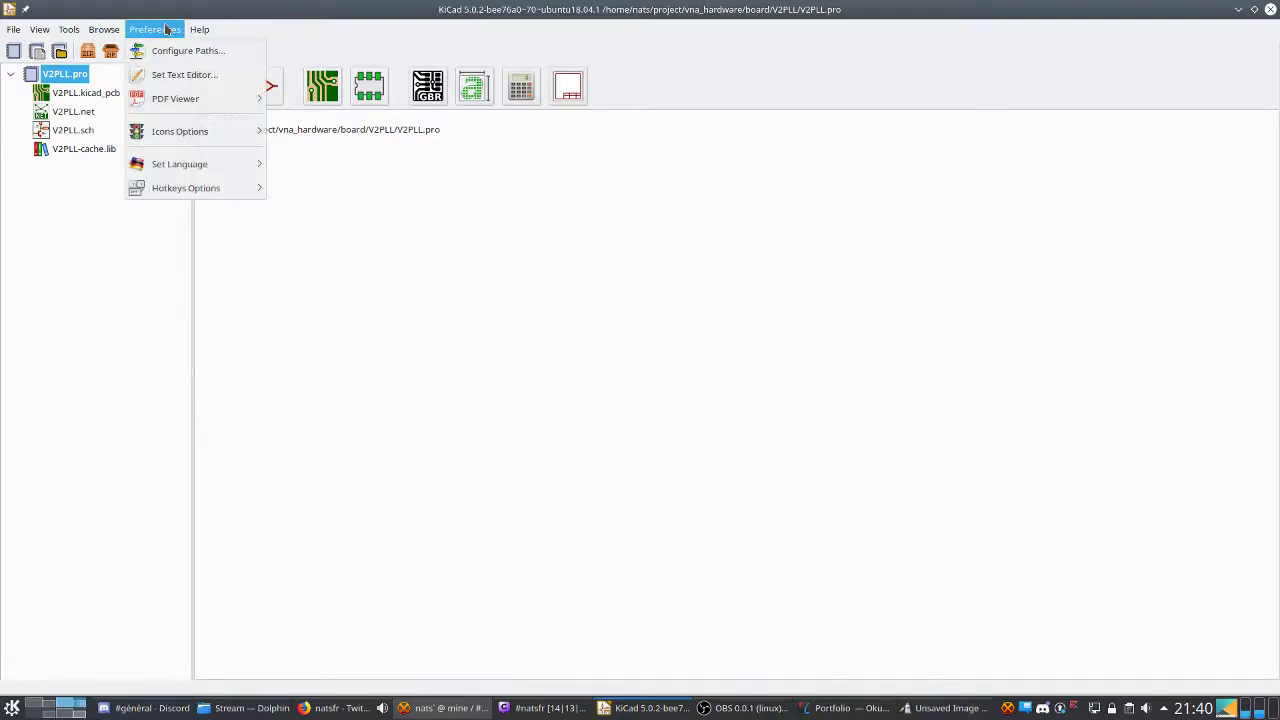
pyautogui.click(195, 48)
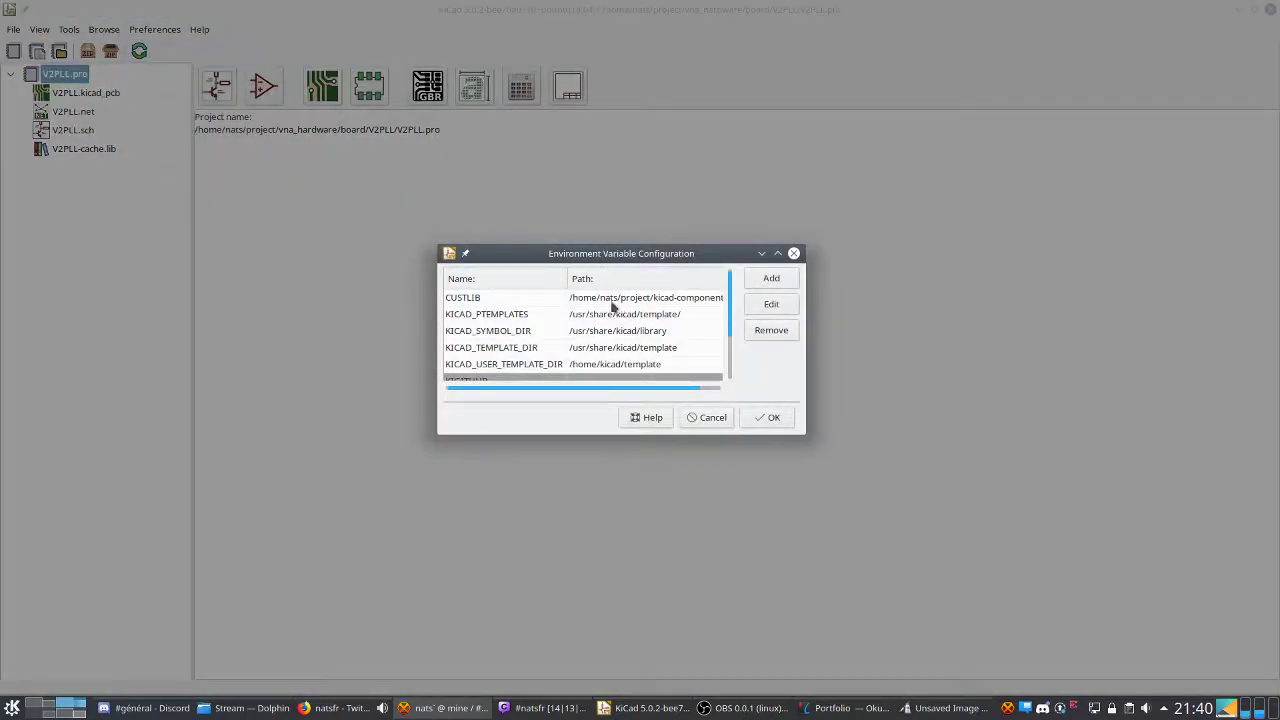
pyautogui.click(514, 297)
pyautogui.click(789, 330)
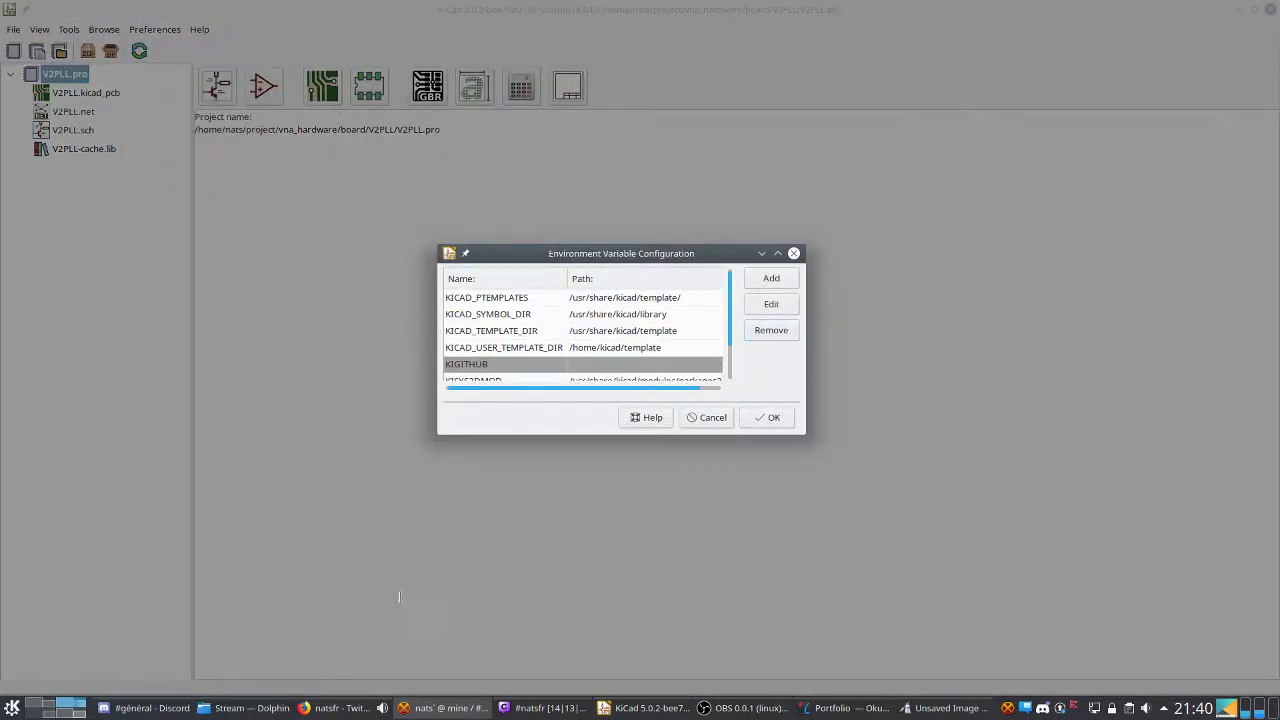
pyautogui.click(712, 417)
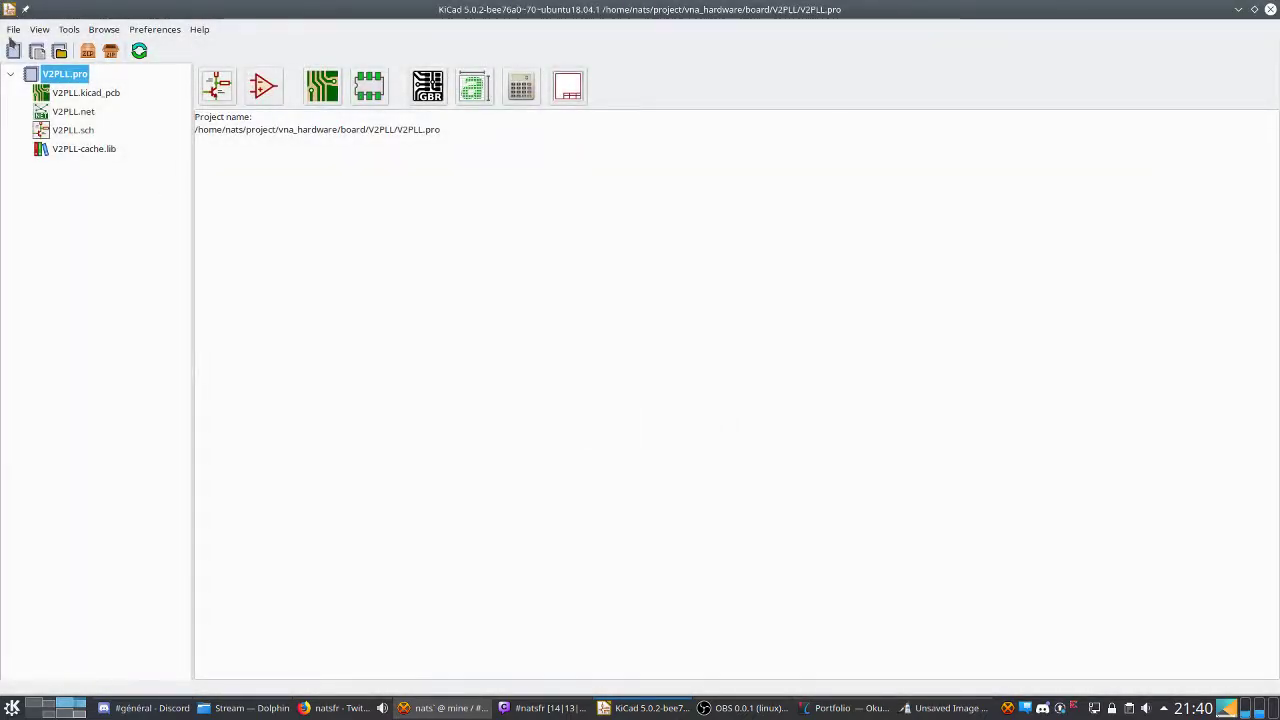
# Start a new project and create a folder named projet inside Desktop/Stream to hold it.
pyautogui.click(13, 29)
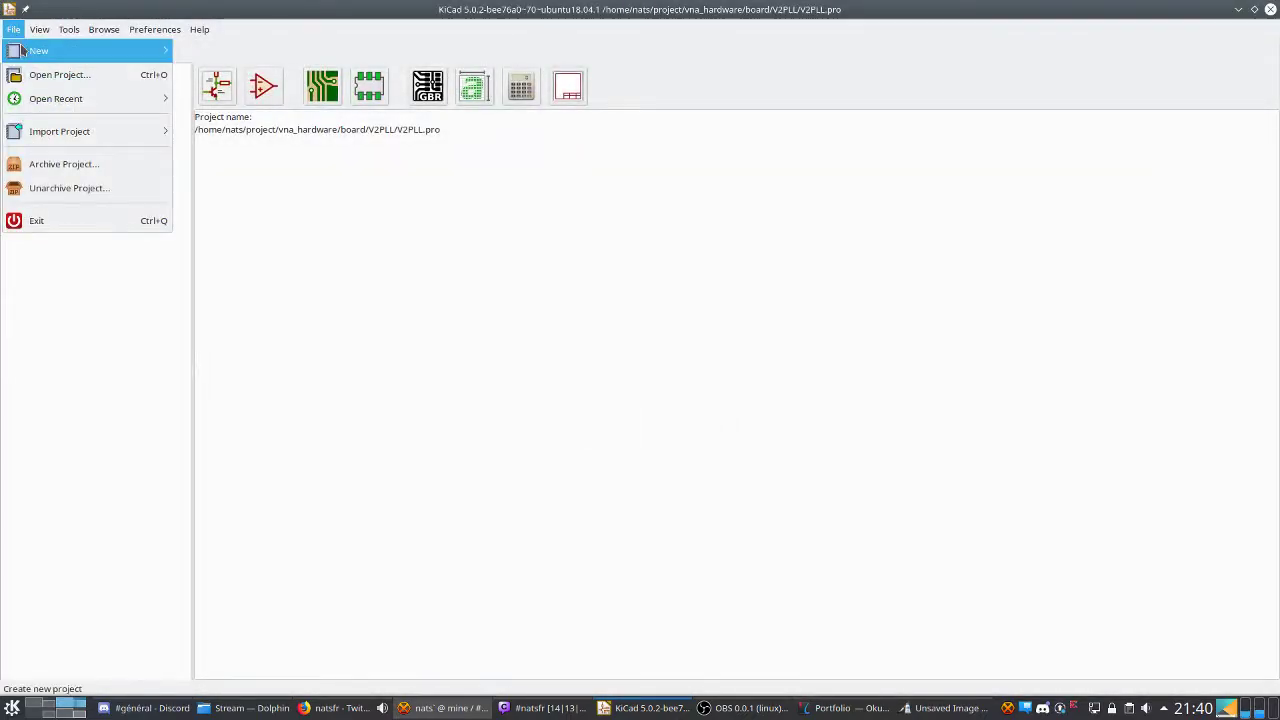
pyautogui.moveTo(24, 52)
pyautogui.click(215, 50)
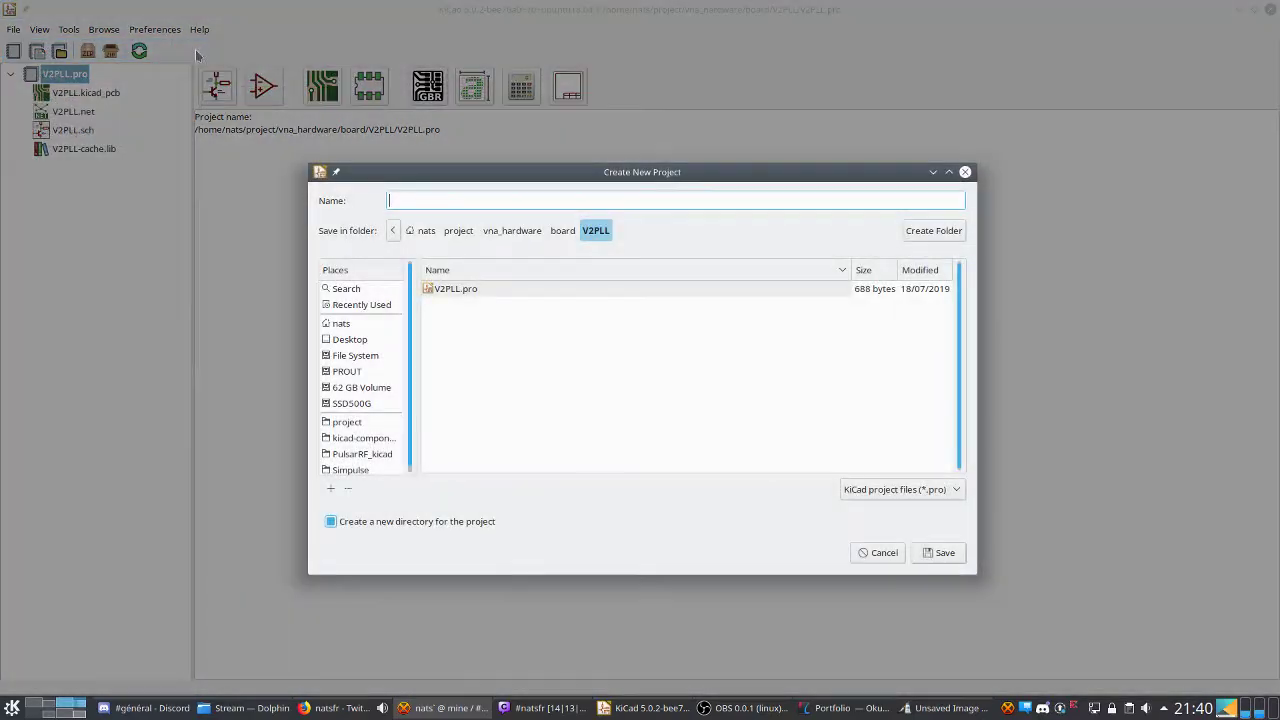
pyautogui.click(362, 339)
pyautogui.doubleClick(482, 336)
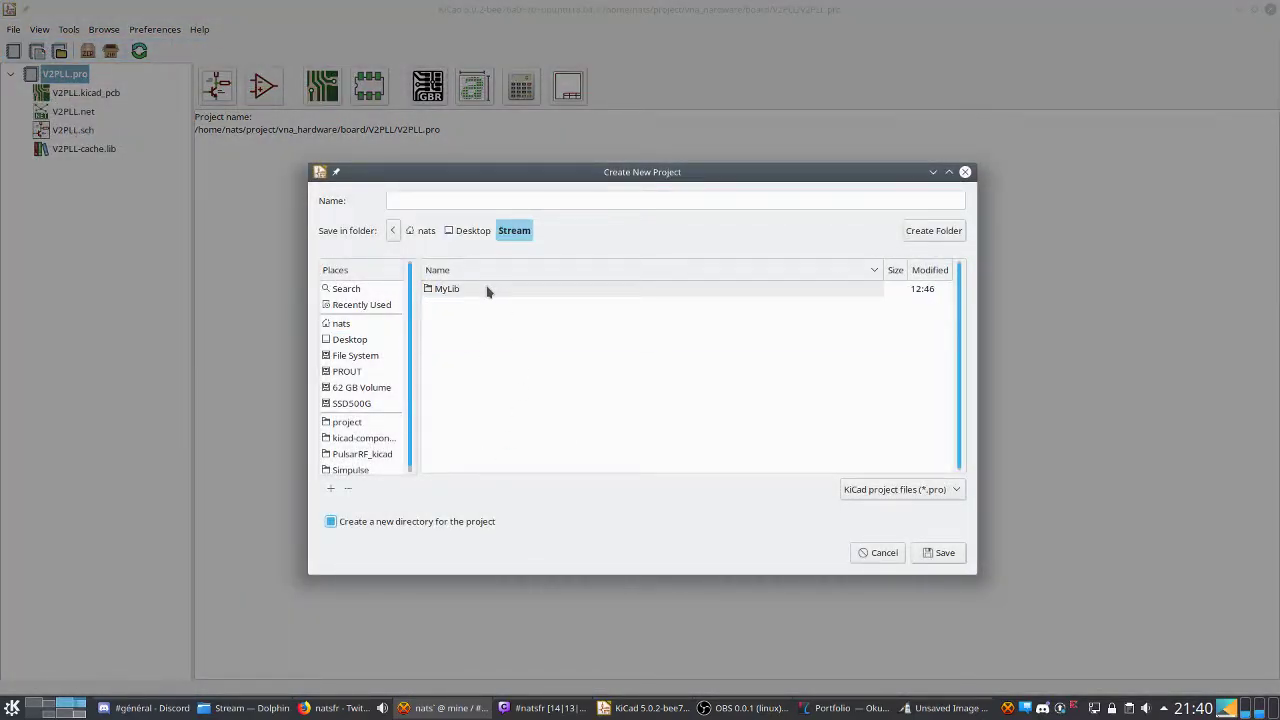
pyautogui.click(932, 231)
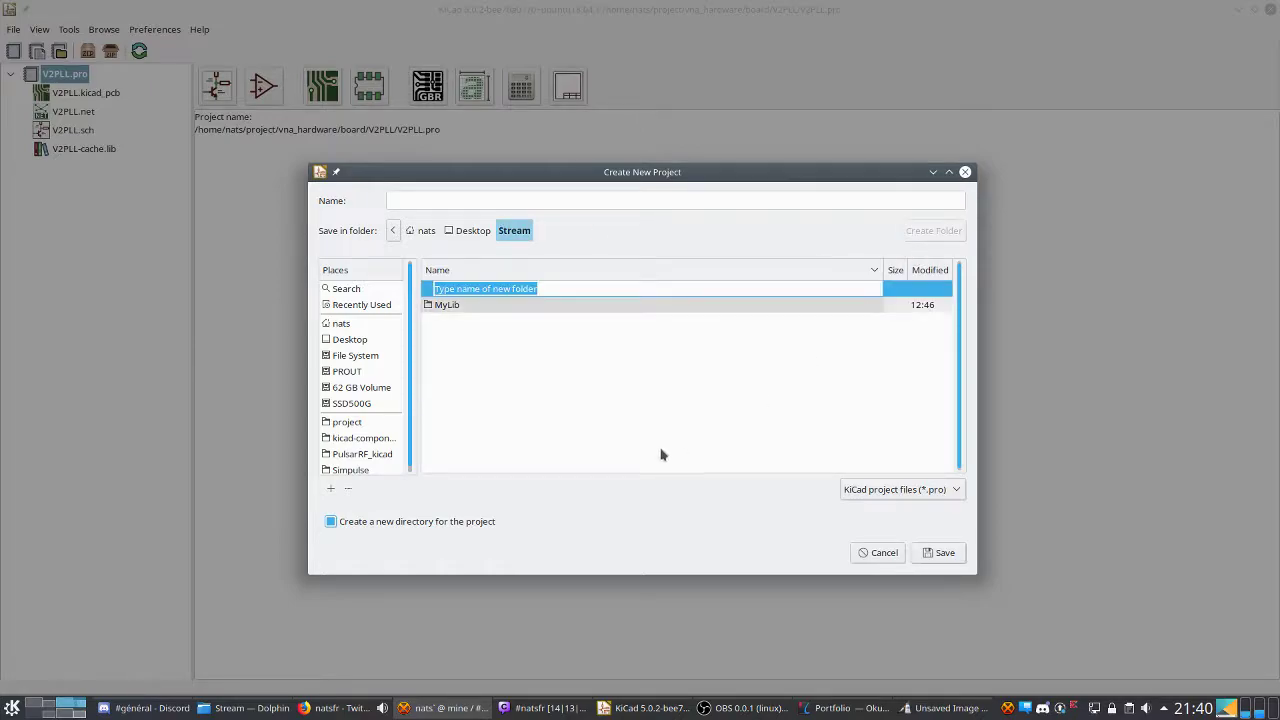
pyautogui.write('projet')
pyautogui.press('Return')
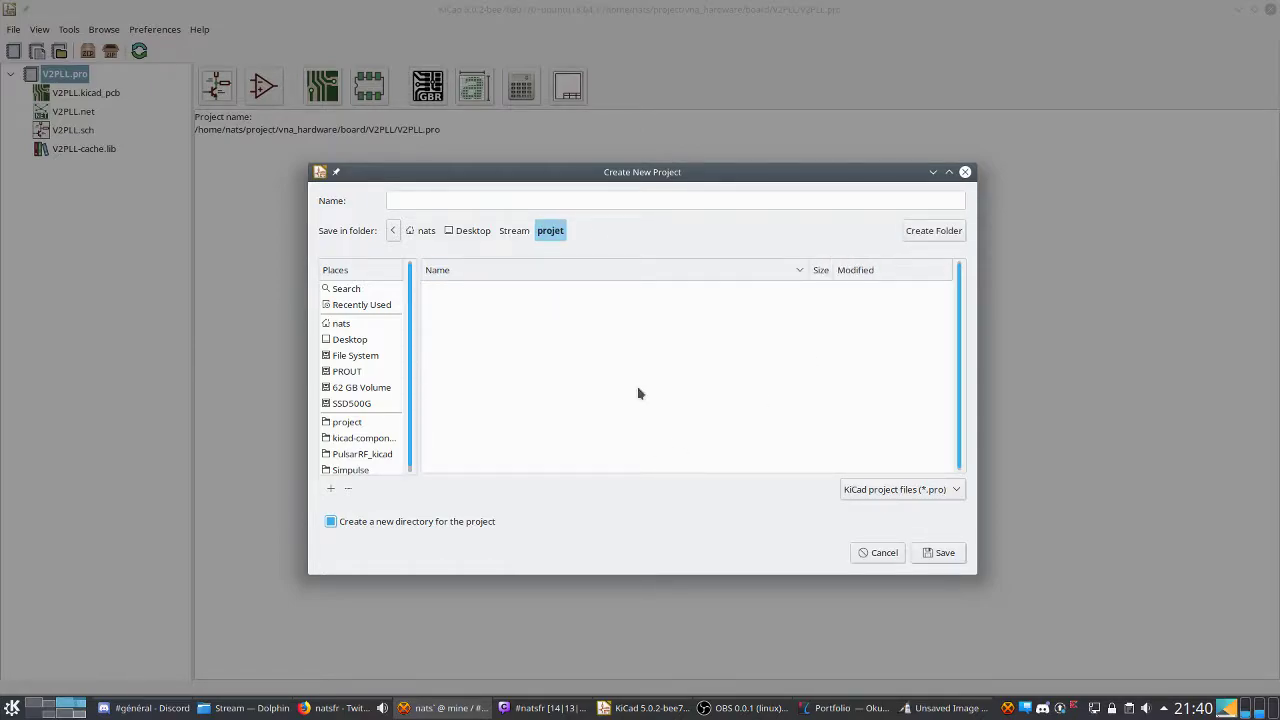
# Name the new project test and save it in its own directory inside the projet folder.
pyautogui.click(439, 200)
pyautogui.write('test')
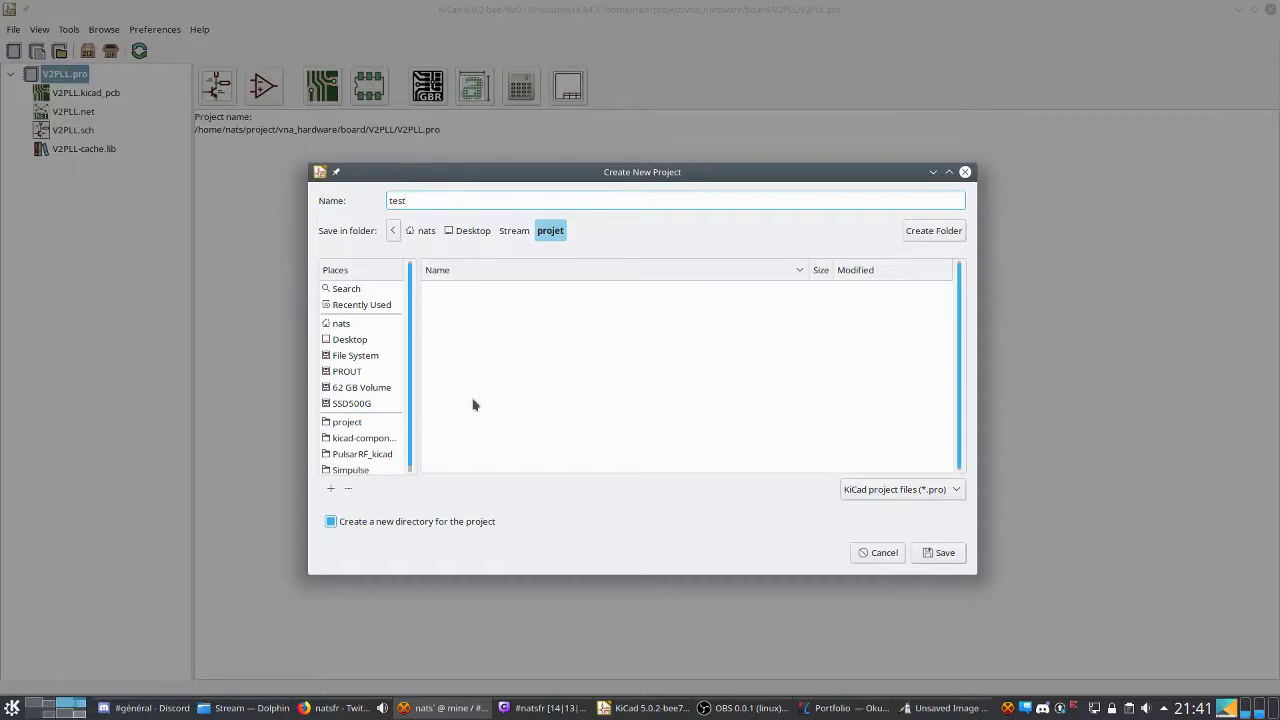
pyautogui.click(940, 553)
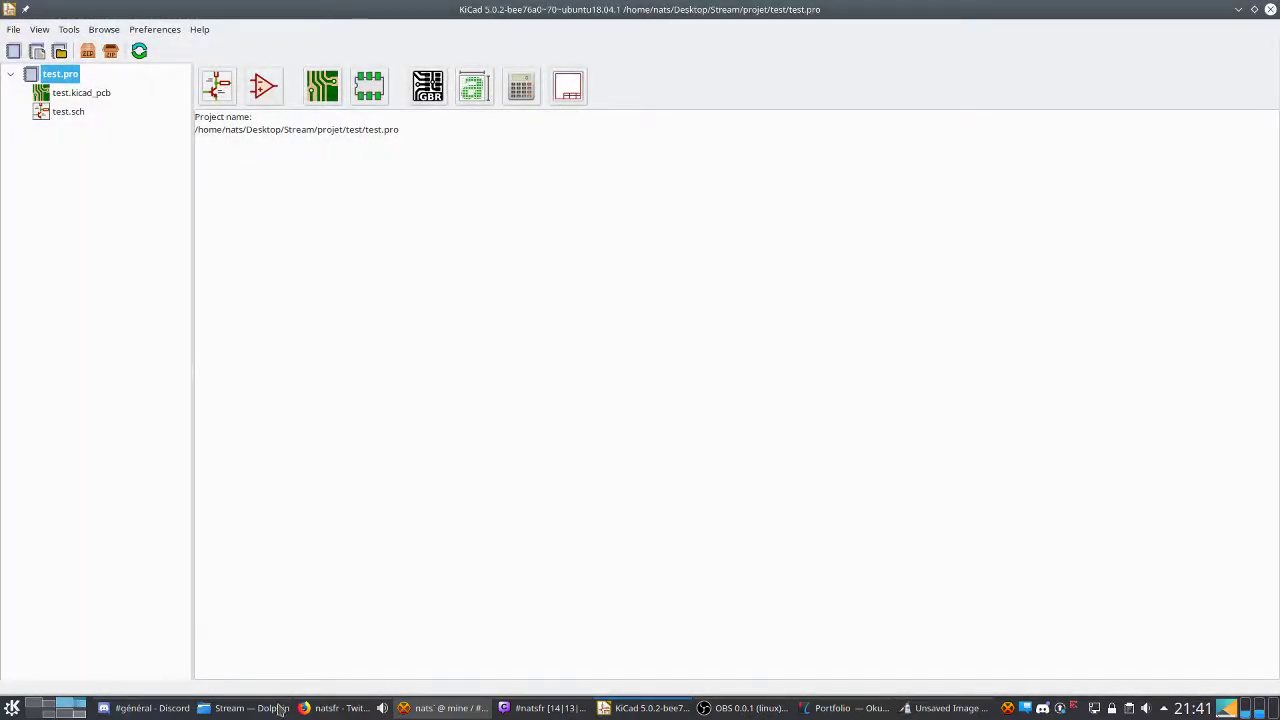
# Switch to Dolphin, browse to the projet/test folder and move the window clear of the KiCad project tree.
pyautogui.click(214, 714)
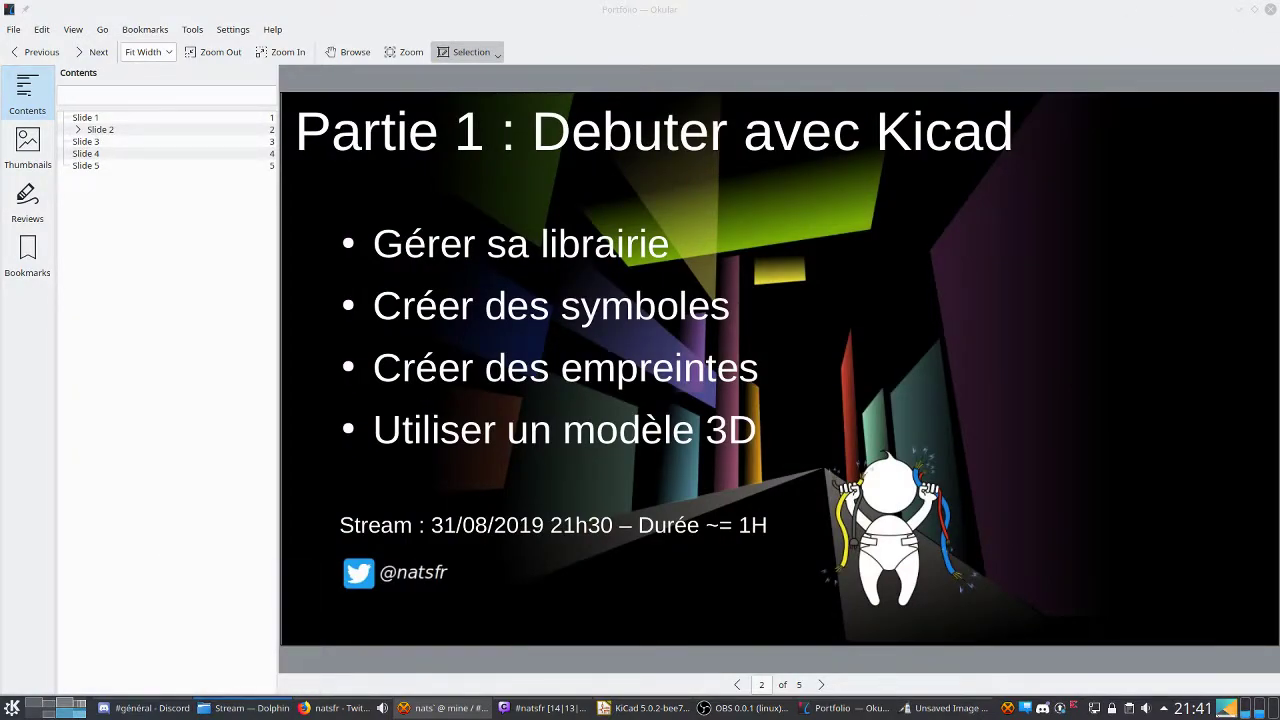
pyautogui.click(66, 703)
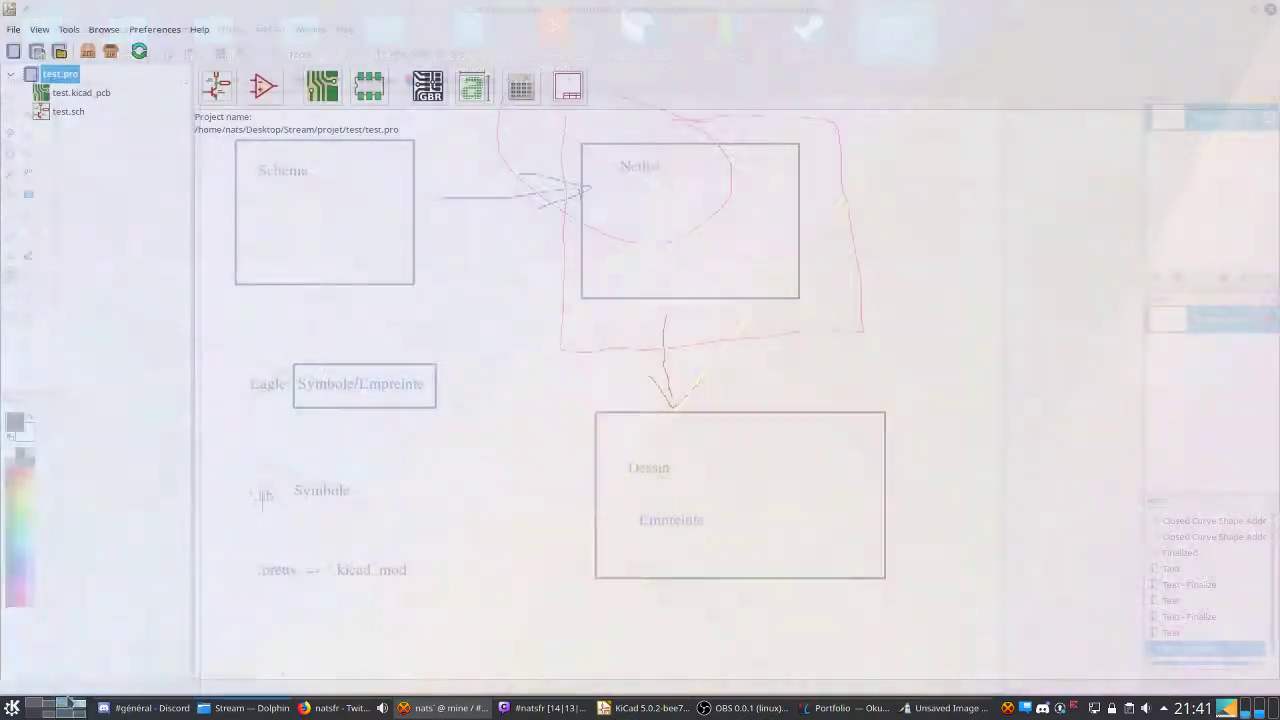
pyautogui.moveTo(612, 717); pyautogui.dragTo(455, 122)
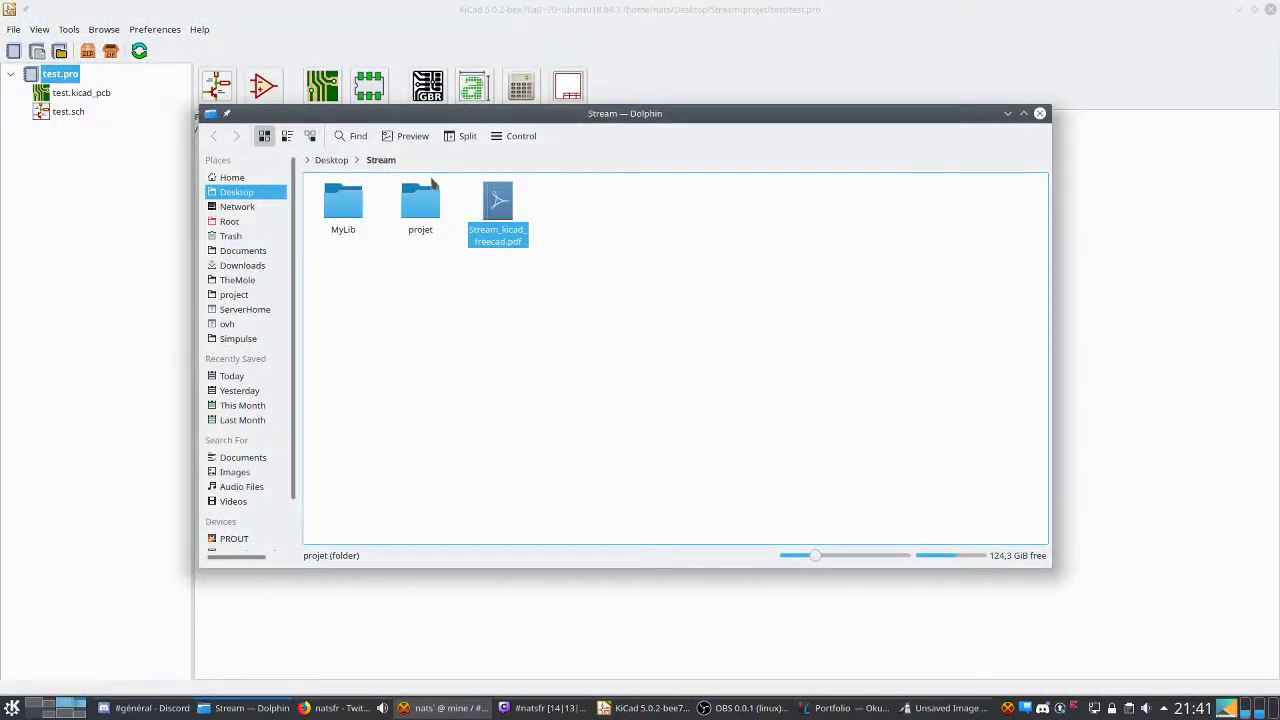
pyautogui.click(430, 210)
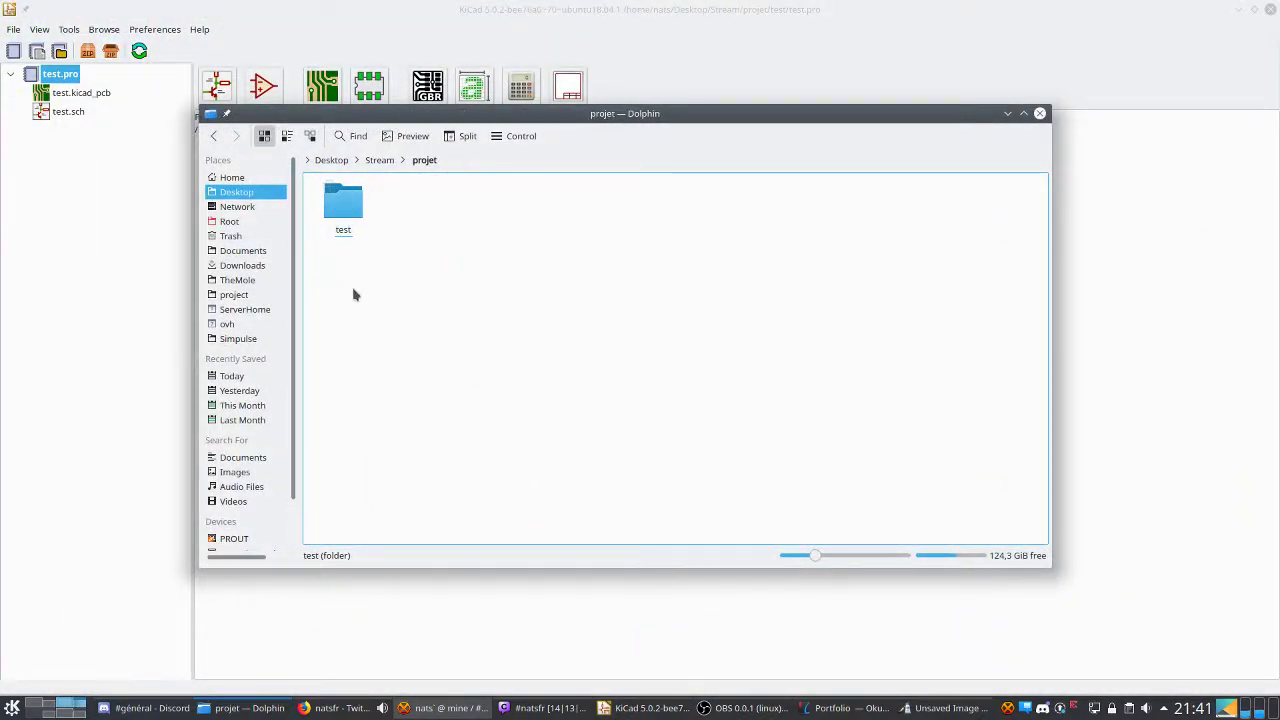
pyautogui.click(340, 198)
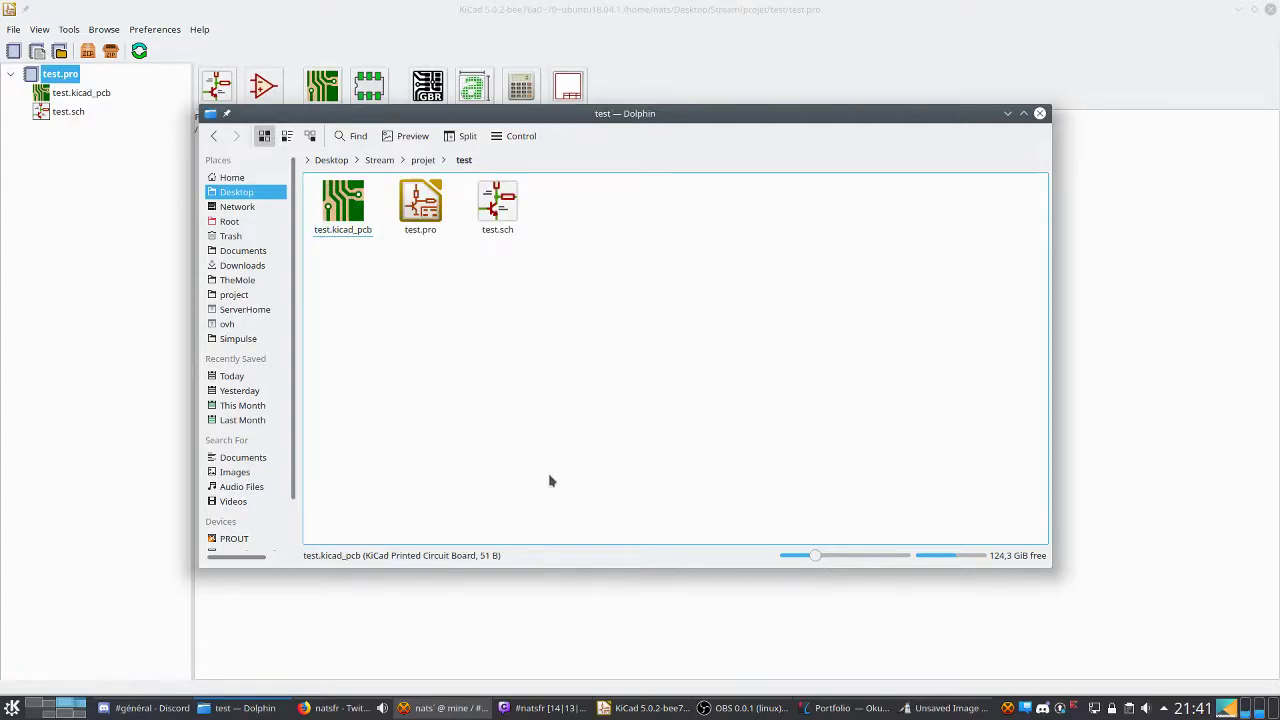
pyautogui.moveTo(685, 127); pyautogui.dragTo(901, 229)
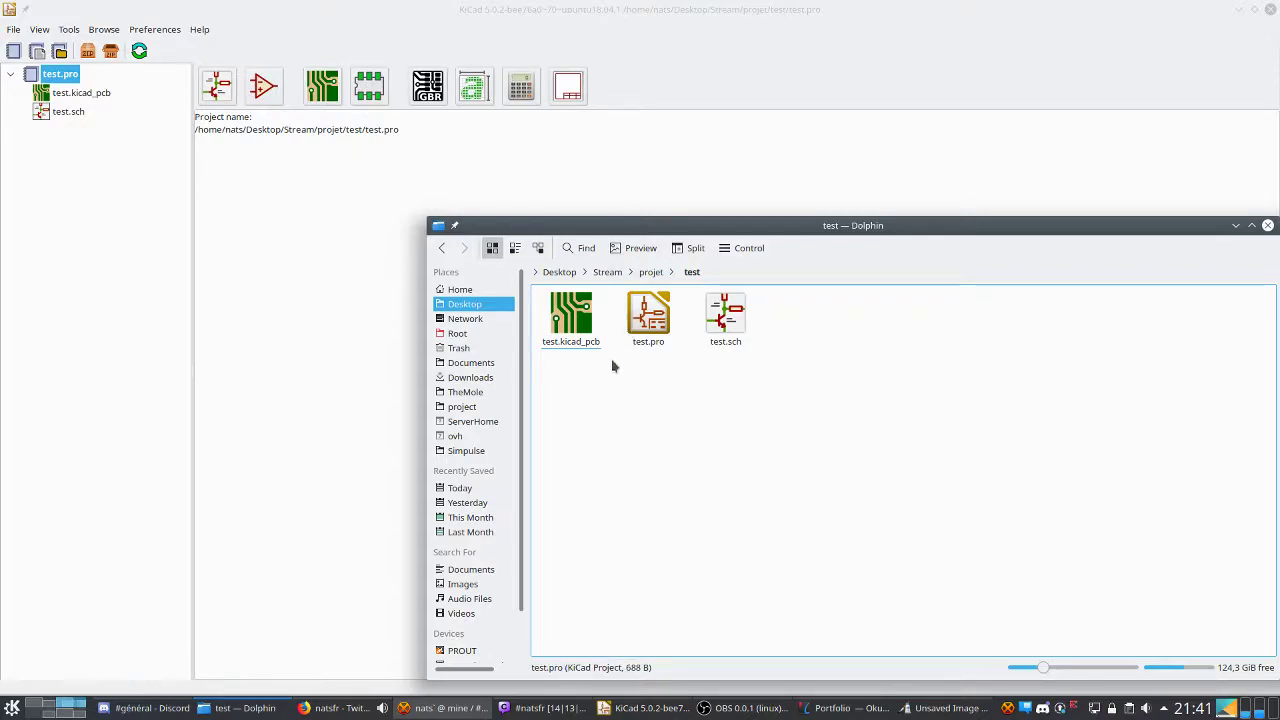
# Examine the generated project files test.pro, test.sch and test.kicad_pcb in the test folder.
pyautogui.click(648, 316)
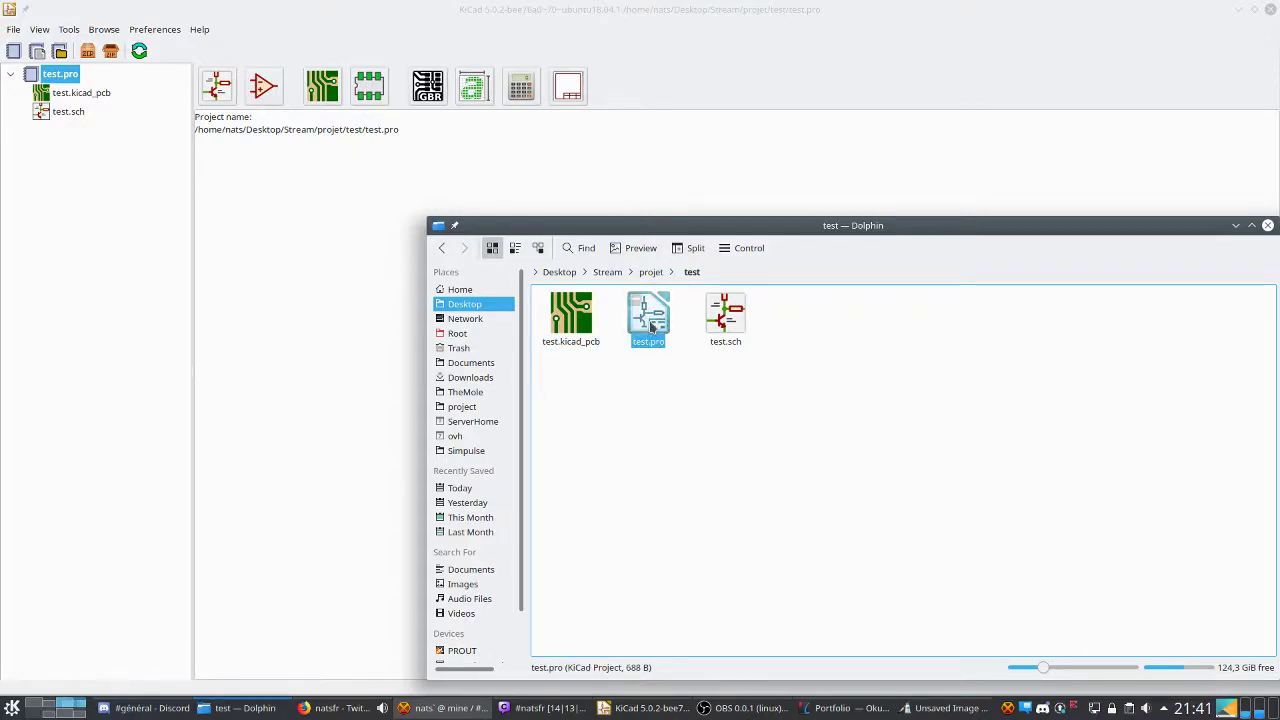
pyautogui.rightClick(650, 321)
pyautogui.press('Escape')
pyautogui.click(722, 318)
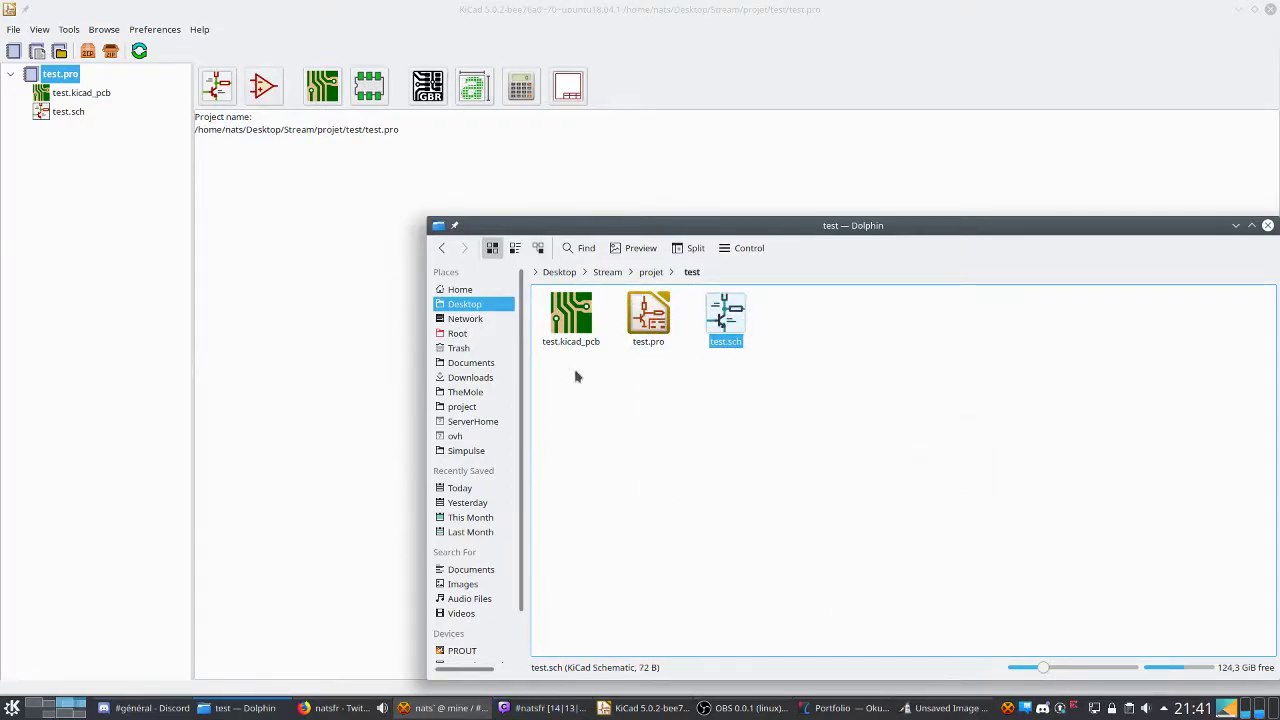
pyautogui.click(571, 318)
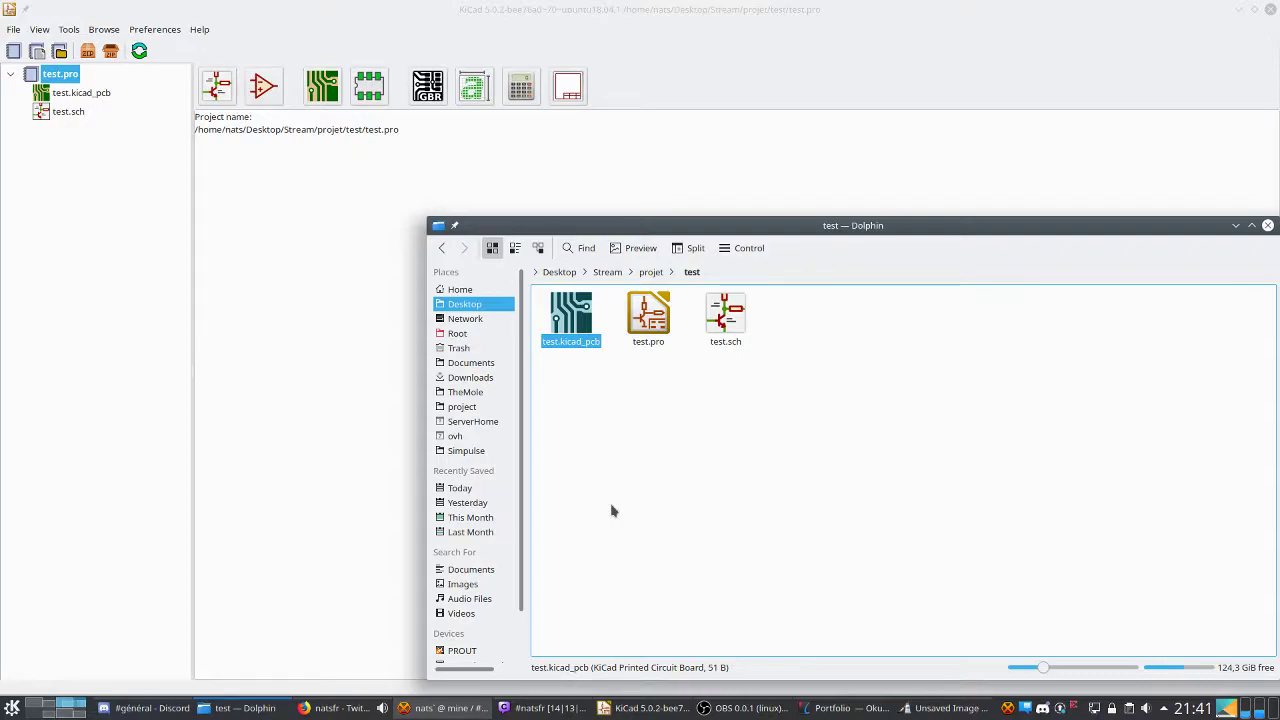
pyautogui.click(640, 403)
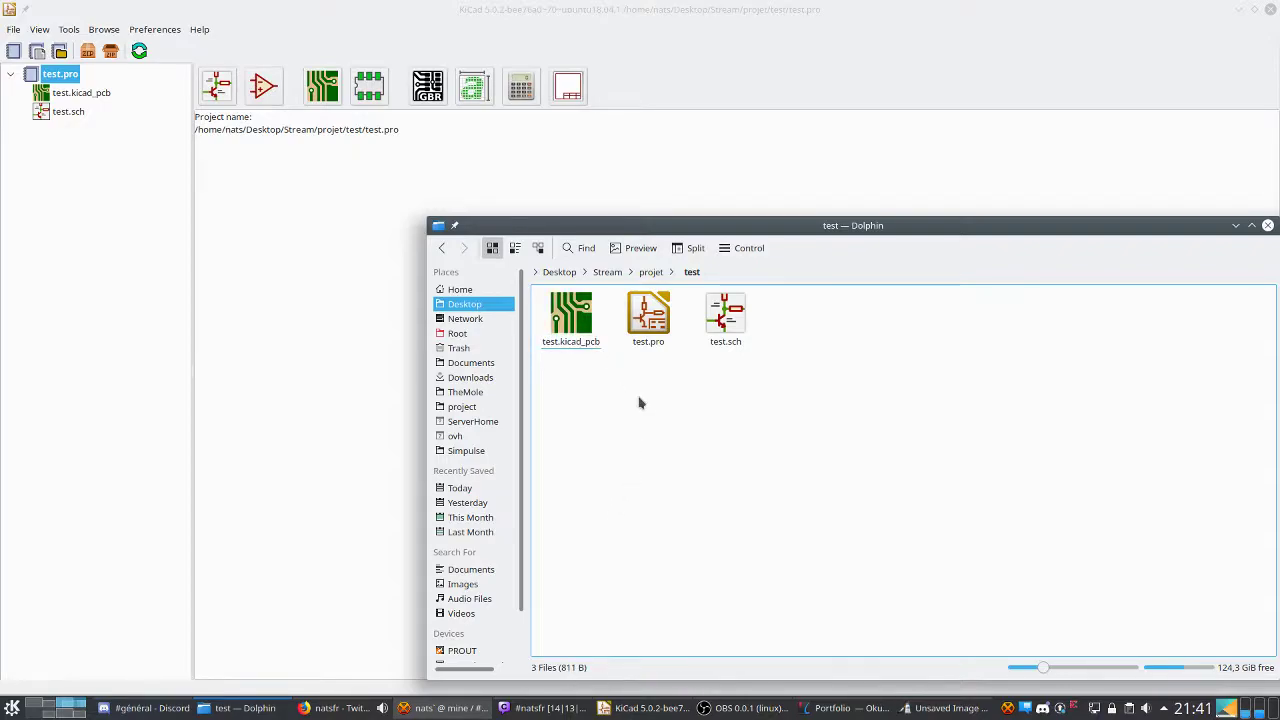
# Open test.kicad_pcb in Sublime Text to read its contents, close the other open file, and close the editor.
pyautogui.click(571, 318)
pyautogui.rightClick(584, 325)
pyautogui.moveTo(690, 423)
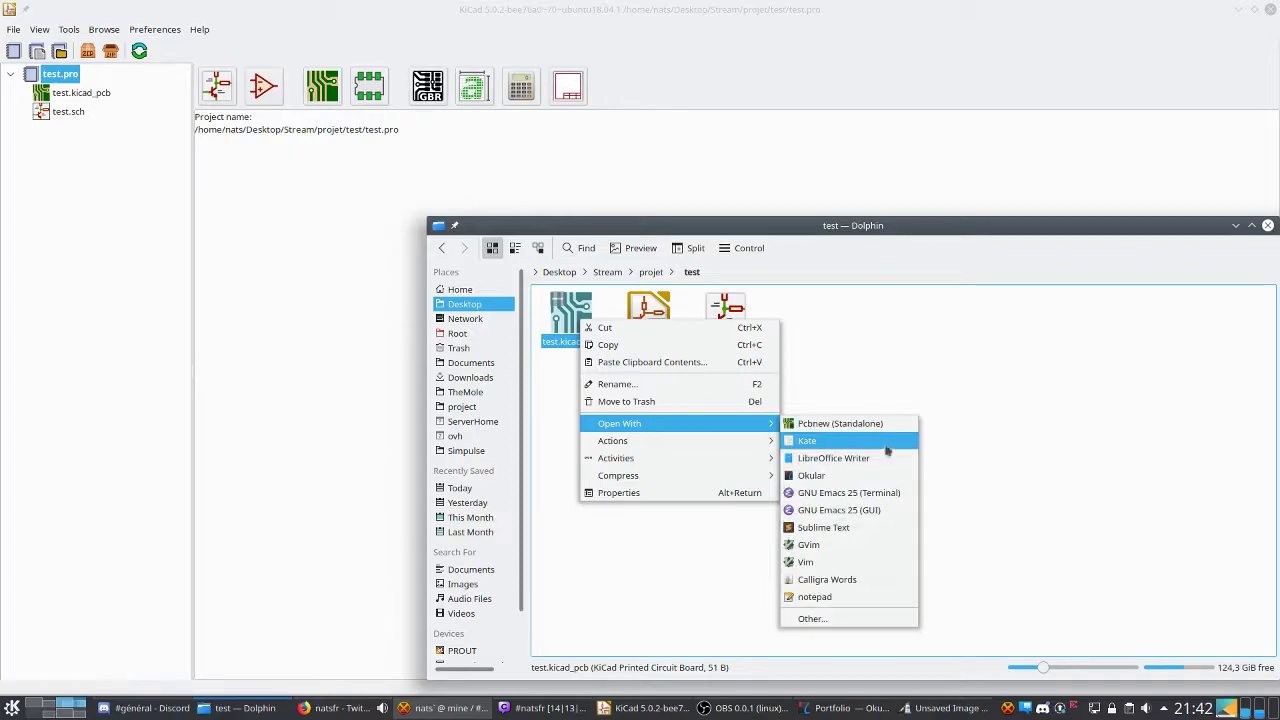
pyautogui.click(878, 526)
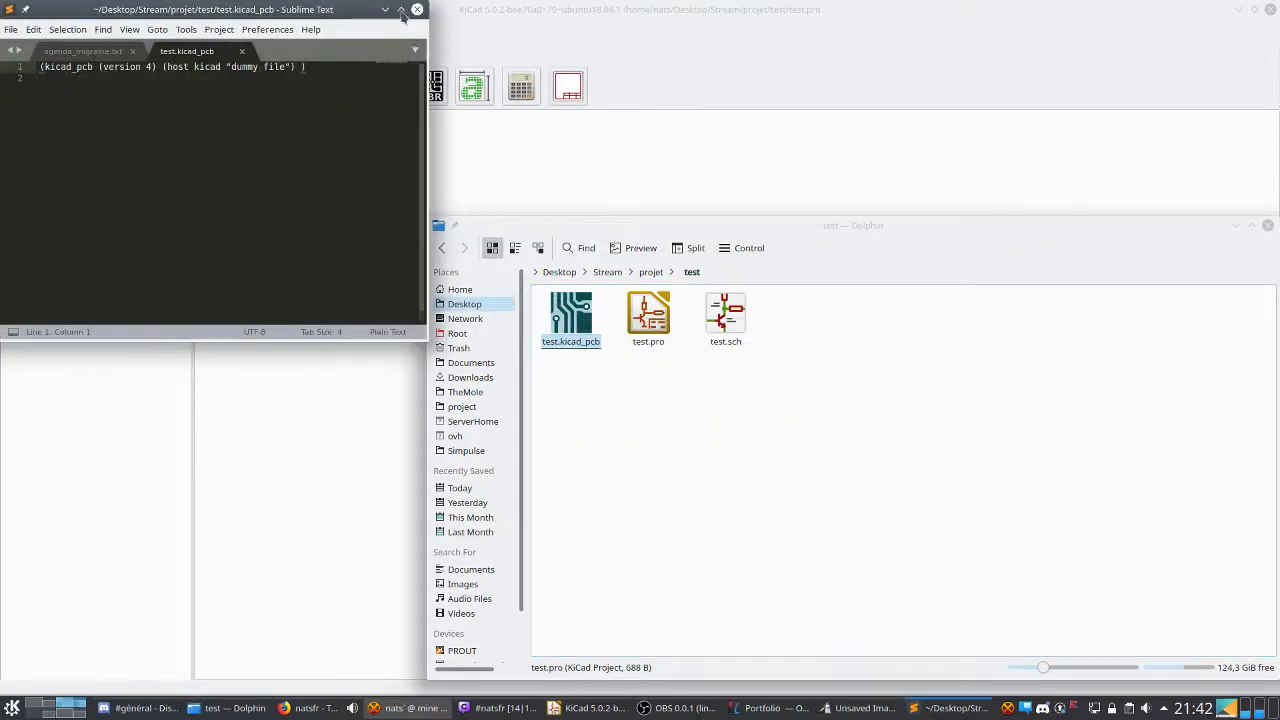
pyautogui.click(402, 10)
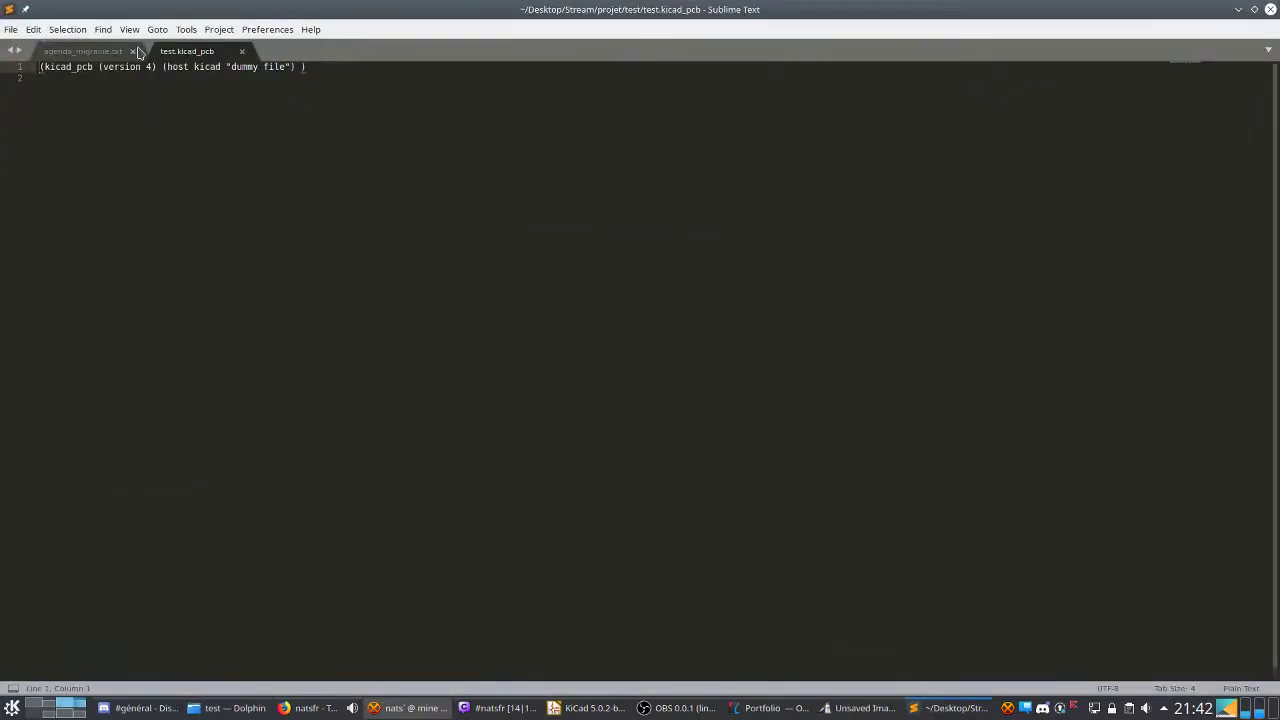
pyautogui.click(132, 51)
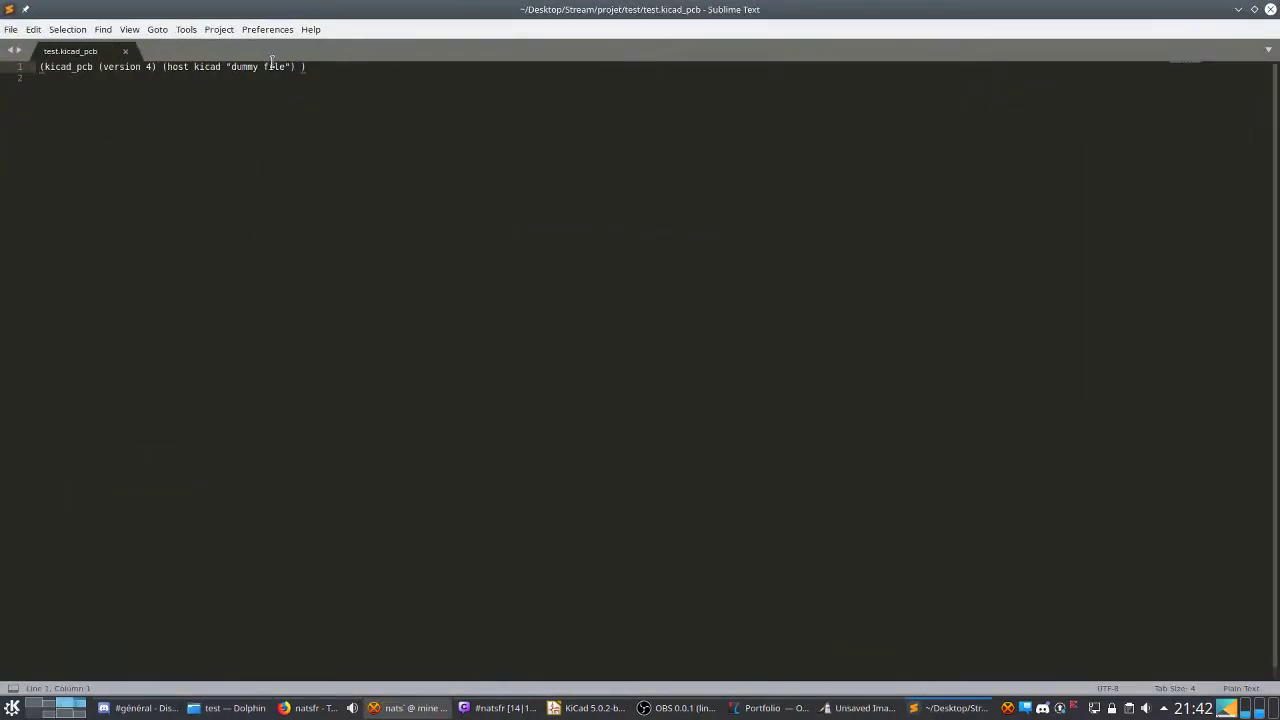
pyautogui.click(1270, 9)
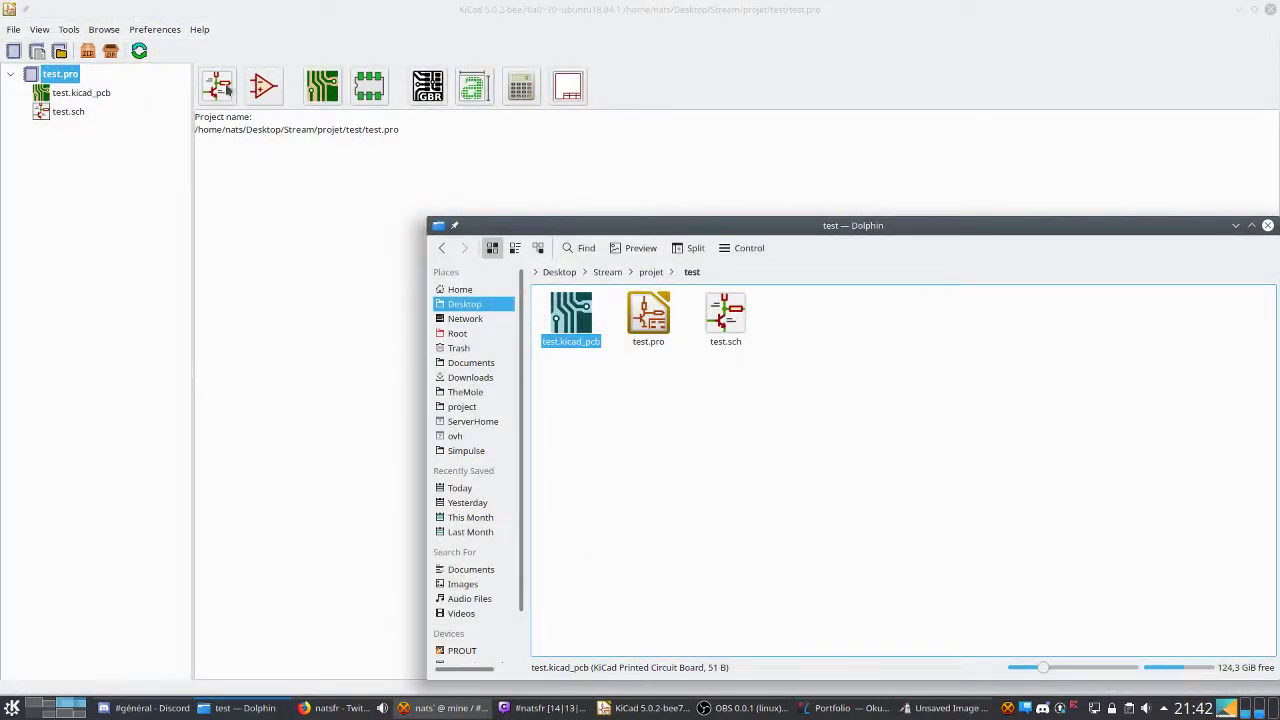
# Compare the KiCad project tree with the test.sch and test.kicad_pcb files in Dolphin.
pyautogui.click(318, 18)
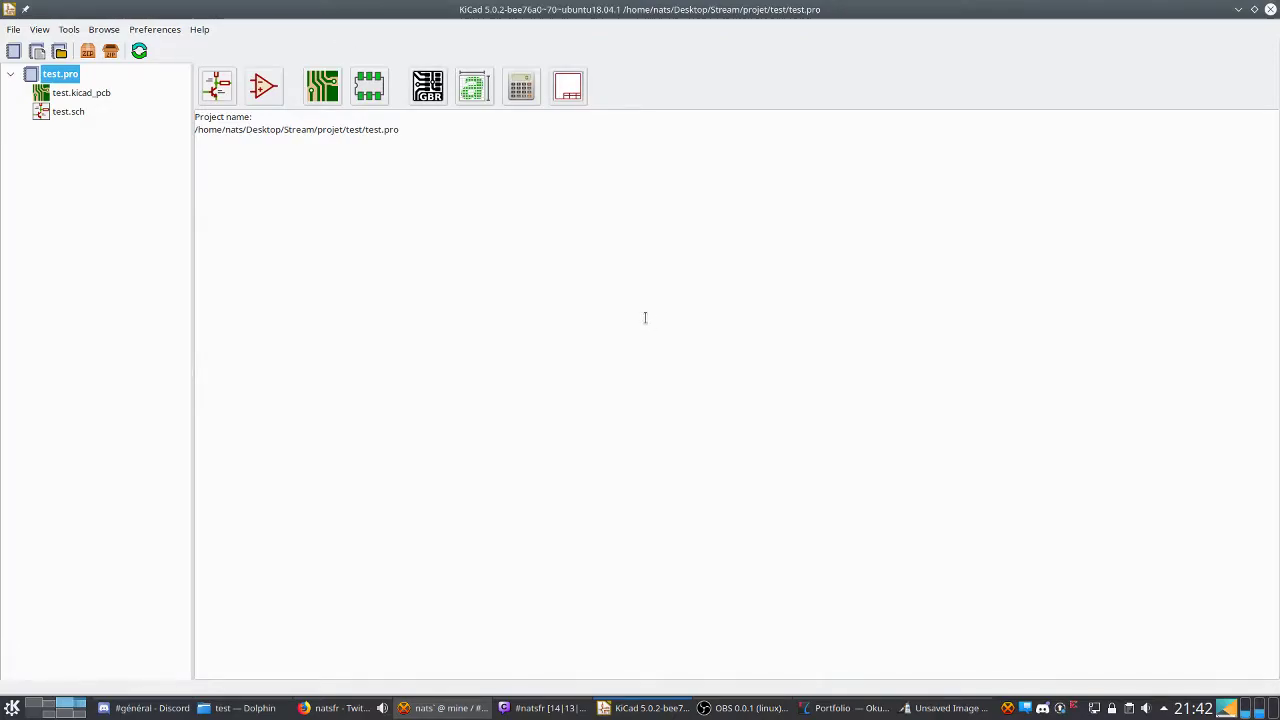
pyautogui.click(240, 708)
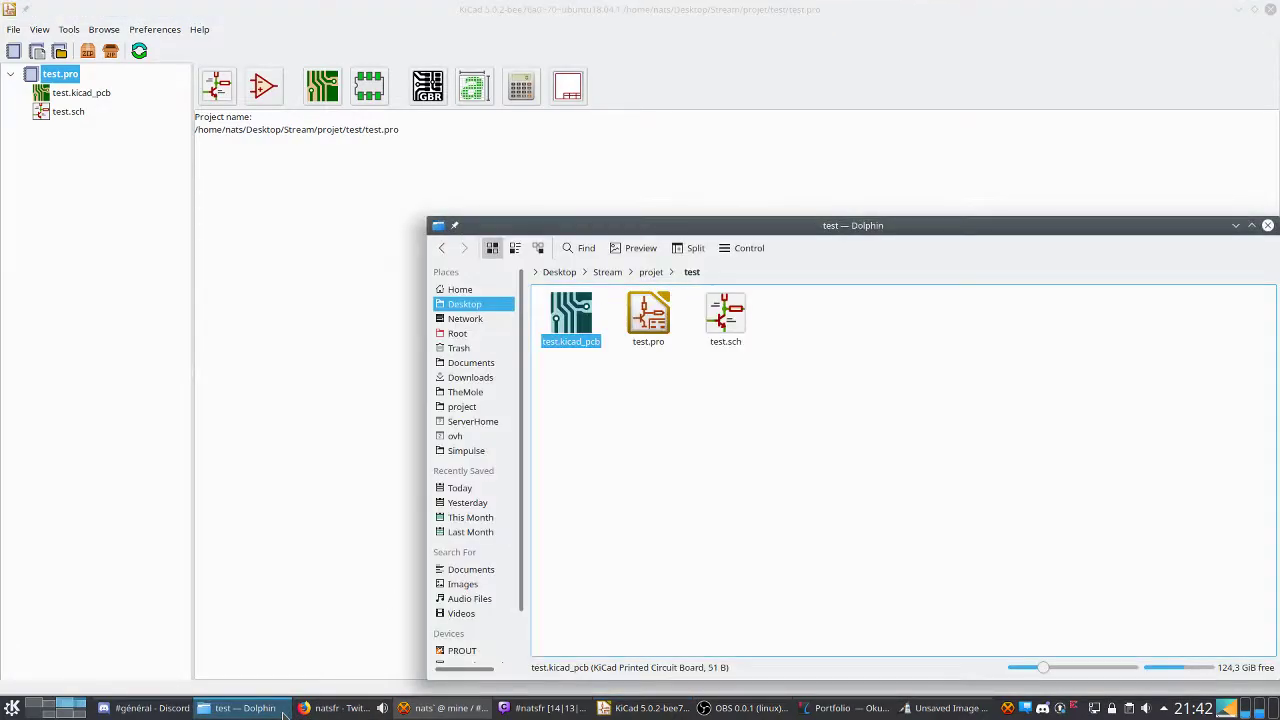
pyautogui.click(737, 353)
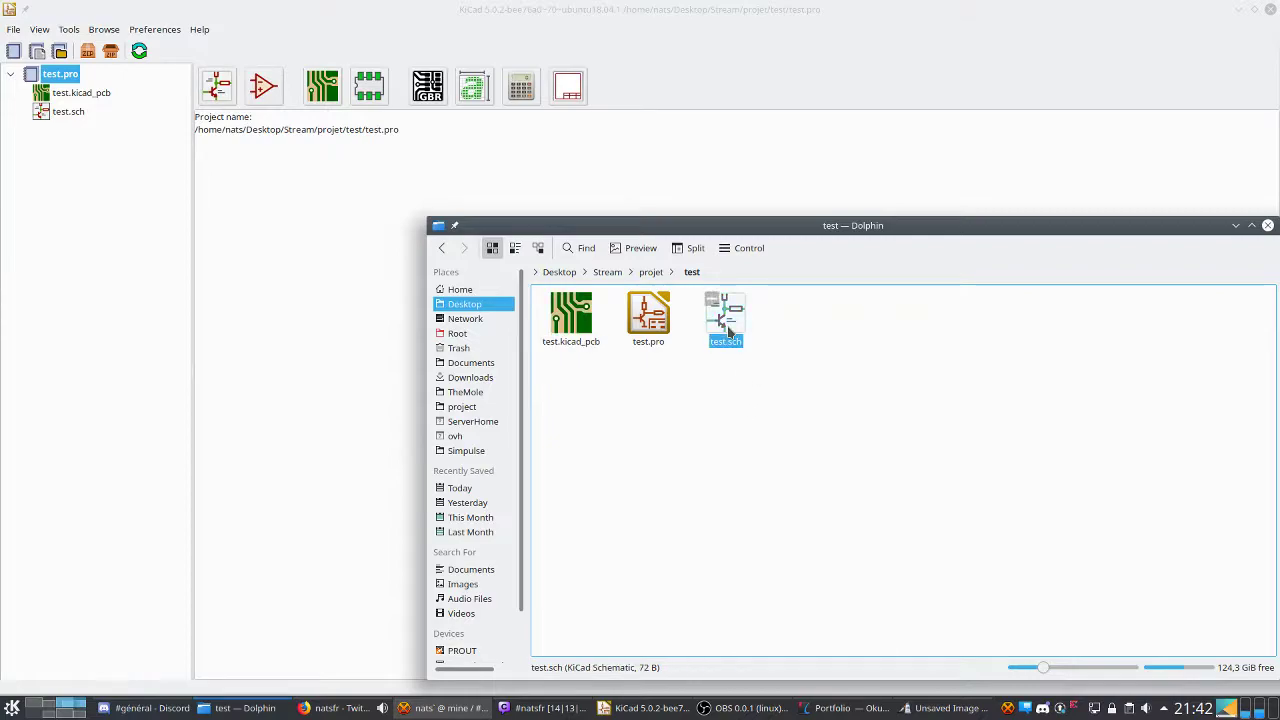
pyautogui.click(571, 318)
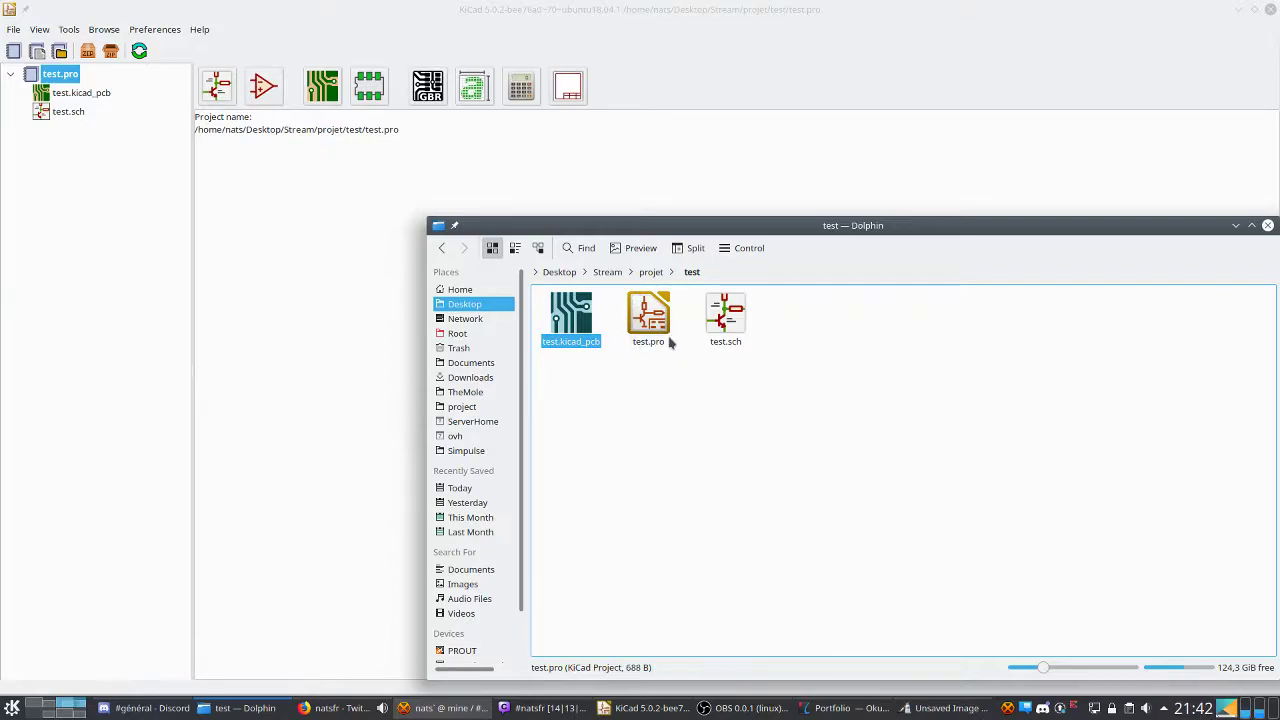
# Return to KiCad, open the test project's schematic in Eeschema and start adding a symbol on the sheet's upper left area.
pyautogui.click(100, 9)
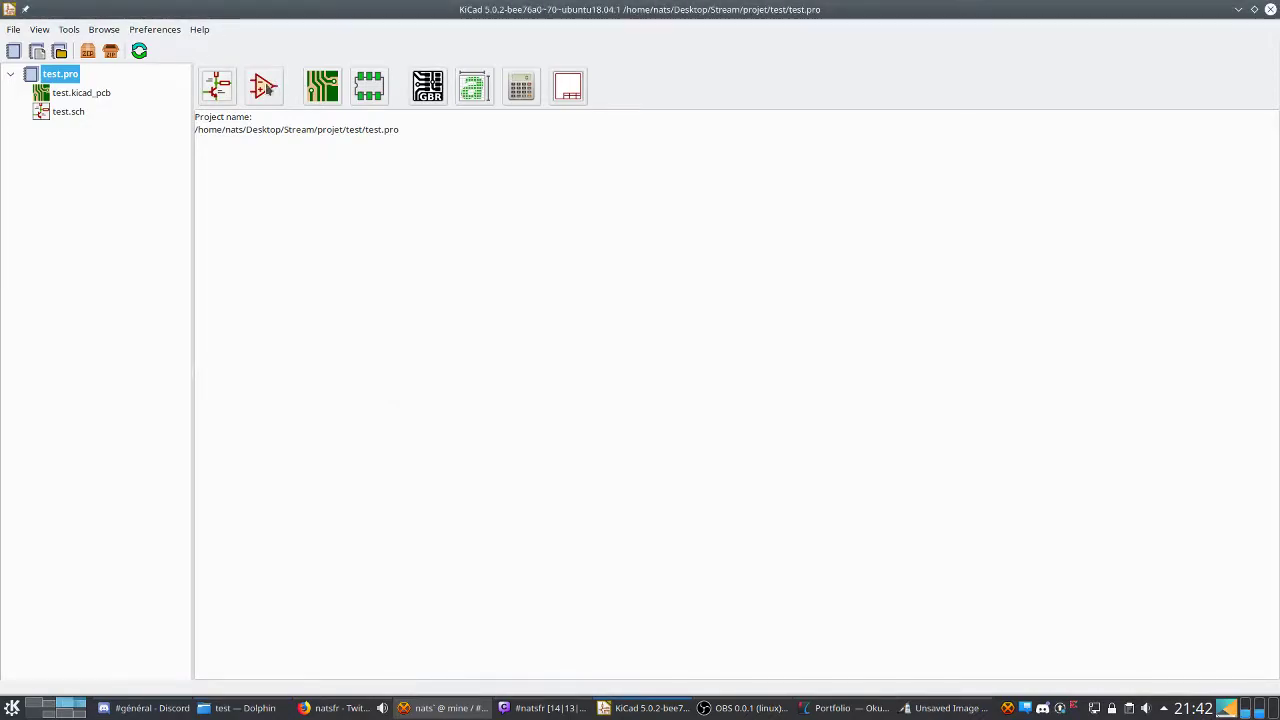
pyautogui.click(214, 90)
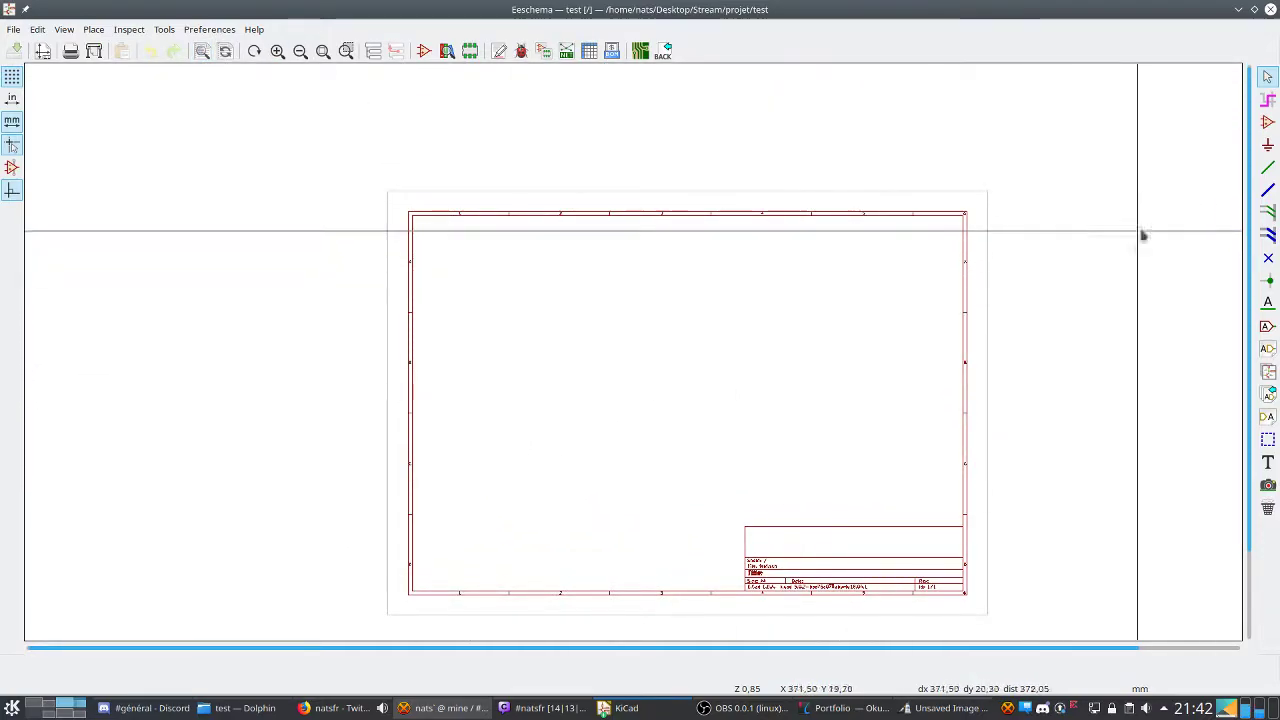
pyautogui.click(1267, 122)
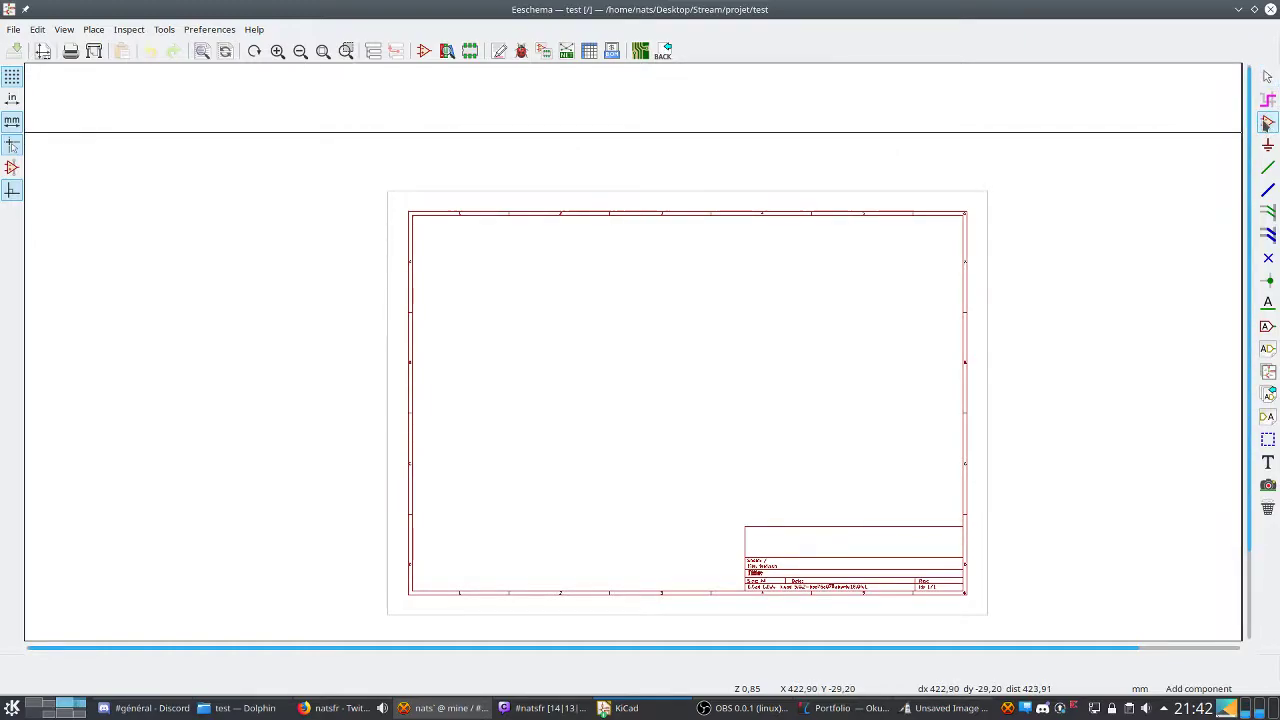
pyautogui.click(548, 330)
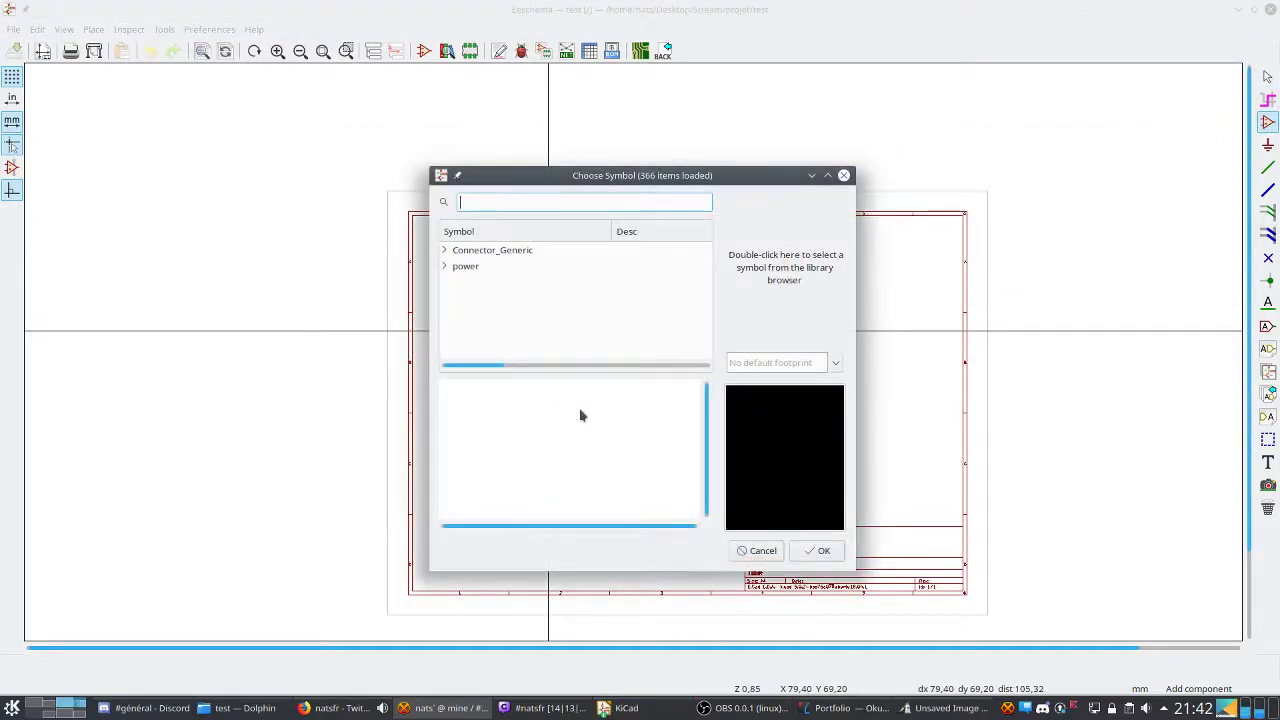
# Examine the Connector_Generic and power libraries available in the symbol chooser.
pyautogui.click(446, 251)
pyautogui.click(444, 251)
pyautogui.click(446, 267)
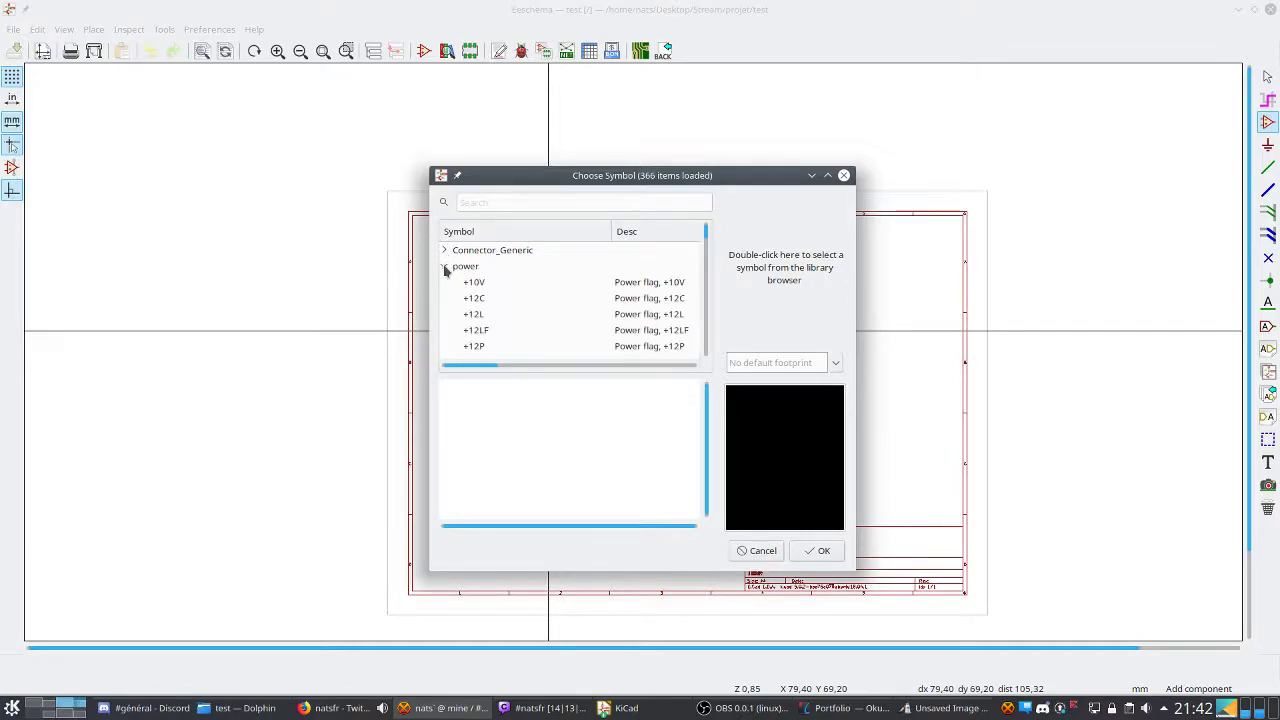
pyautogui.click(446, 267)
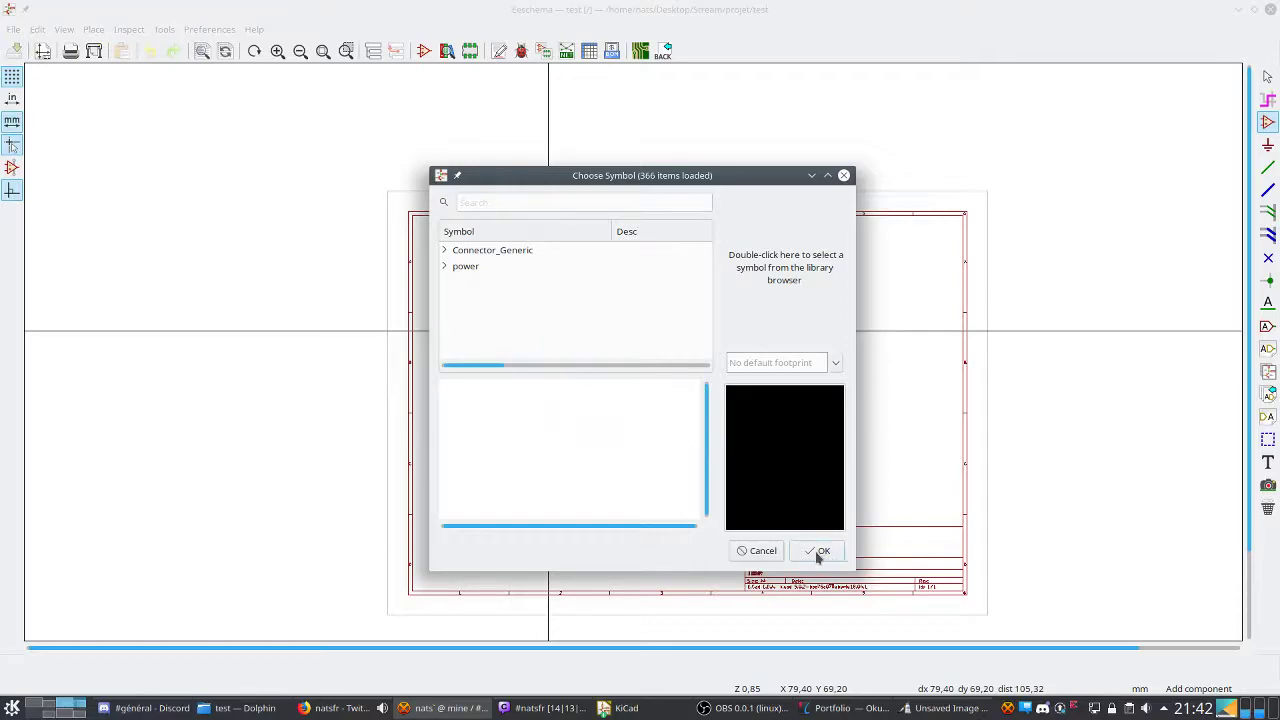
# Dismiss the symbol chooser, then view the path configuration and close it without changes.
pyautogui.click(760, 551)
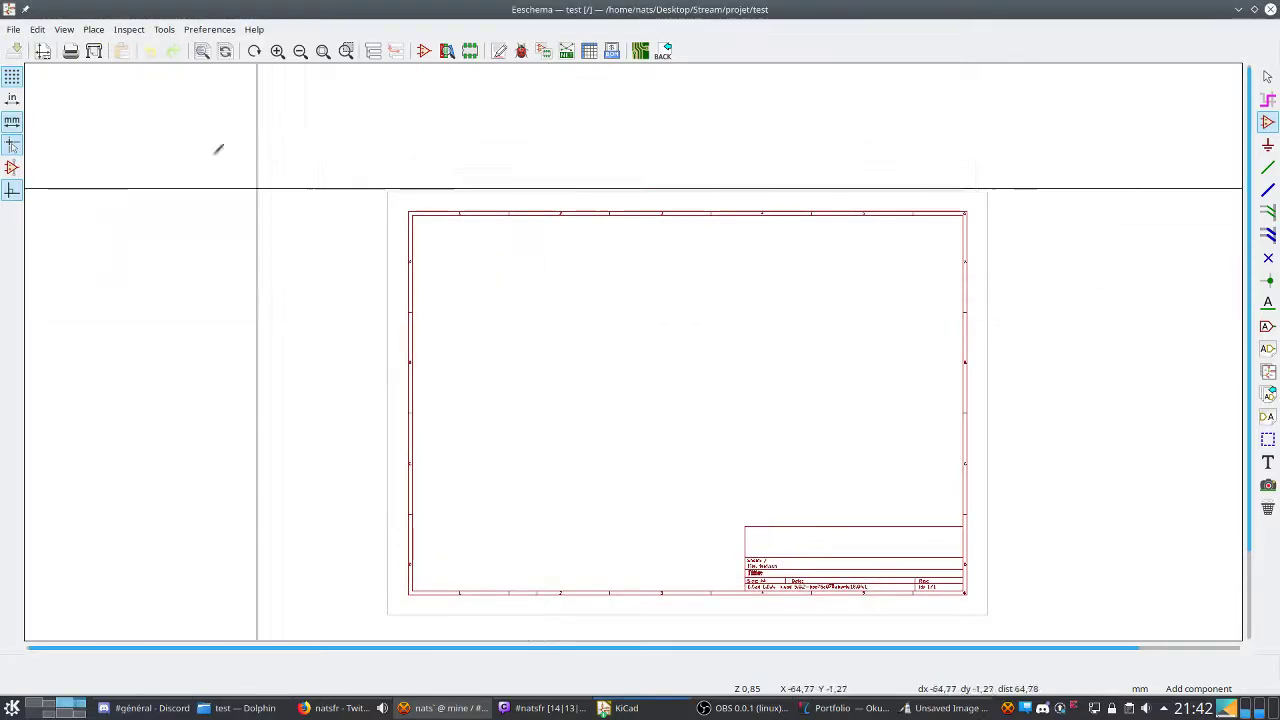
pyautogui.click(197, 30)
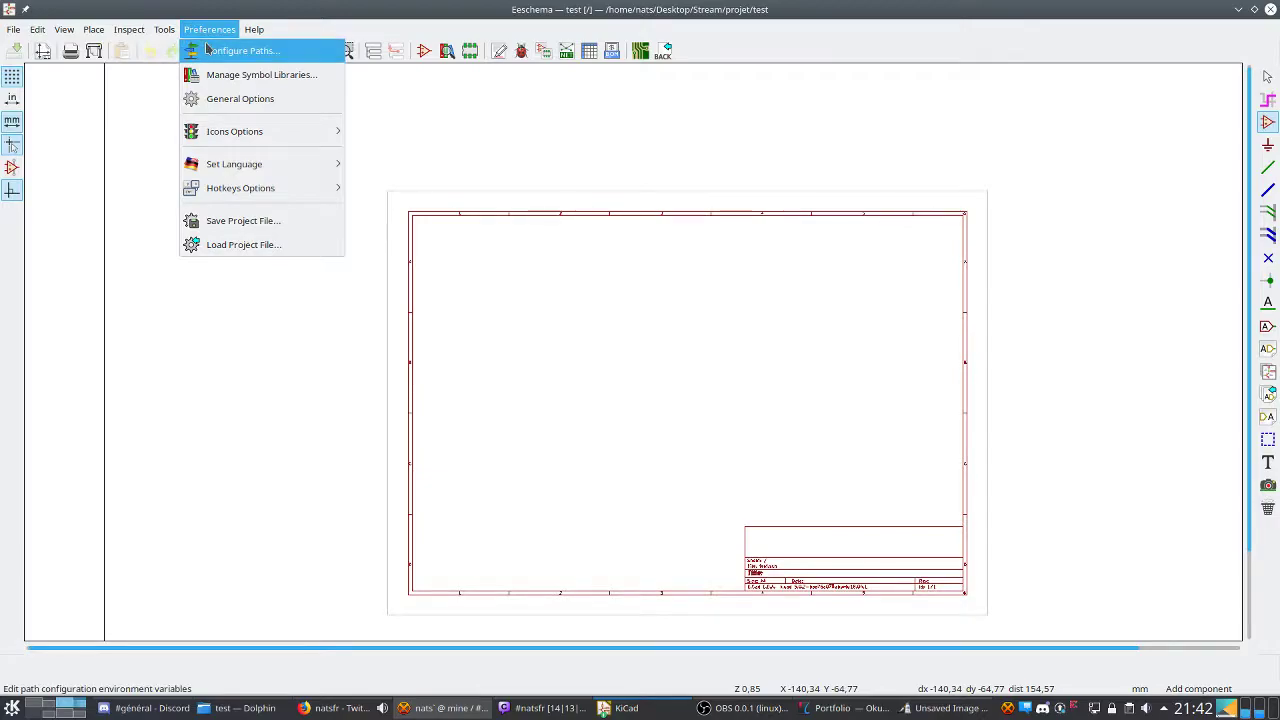
pyautogui.click(200, 50)
pyautogui.click(720, 424)
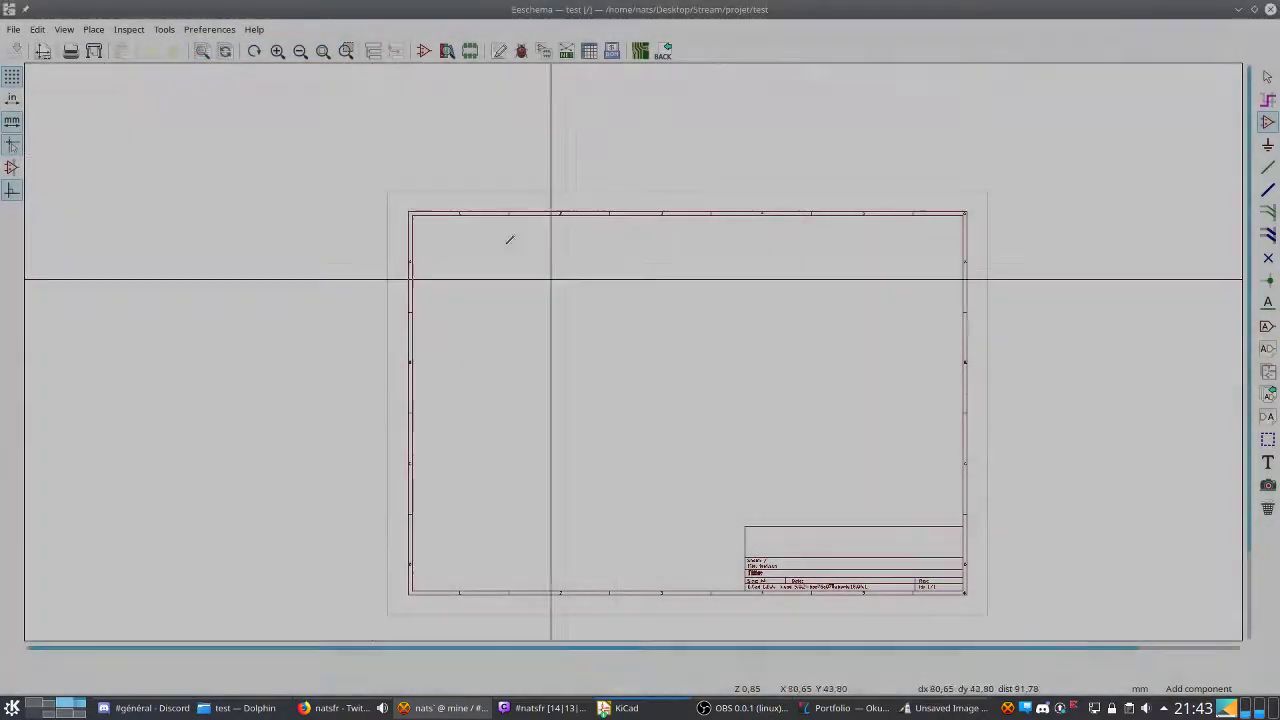
# Compare the global and project-specific symbol library tables, then close the library manager without changes.
pyautogui.click(209, 29)
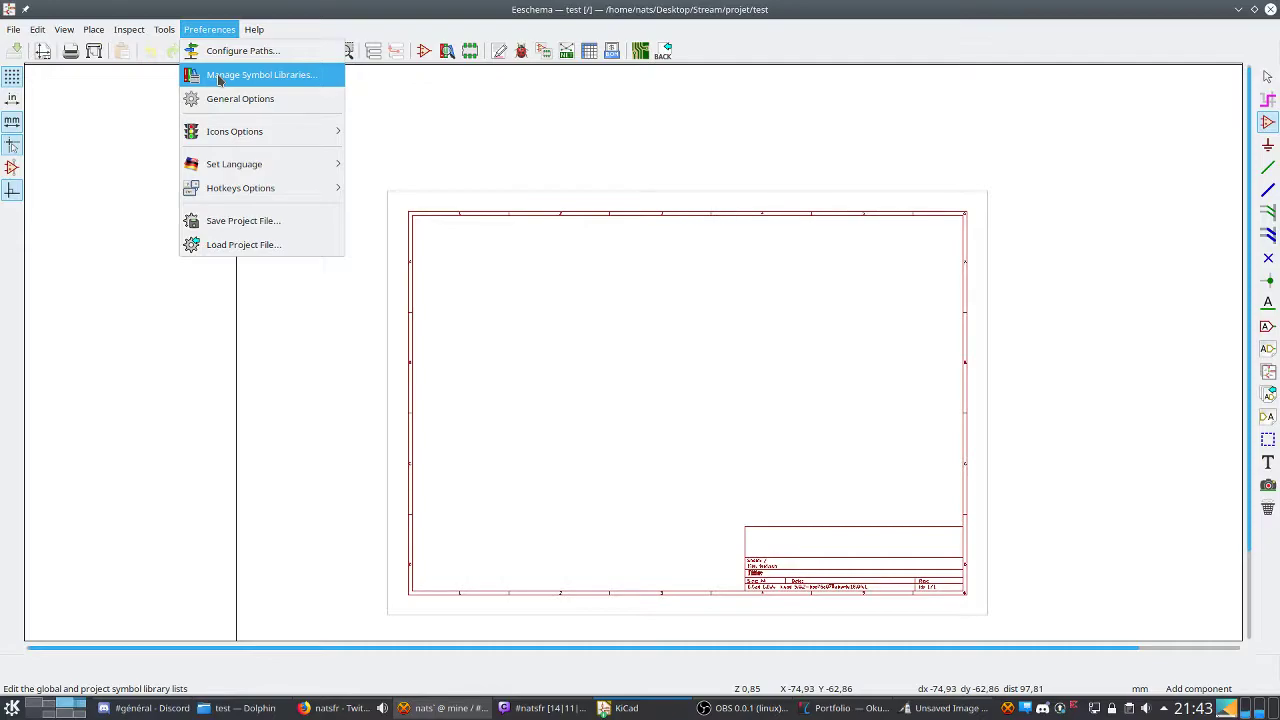
pyautogui.click(219, 79)
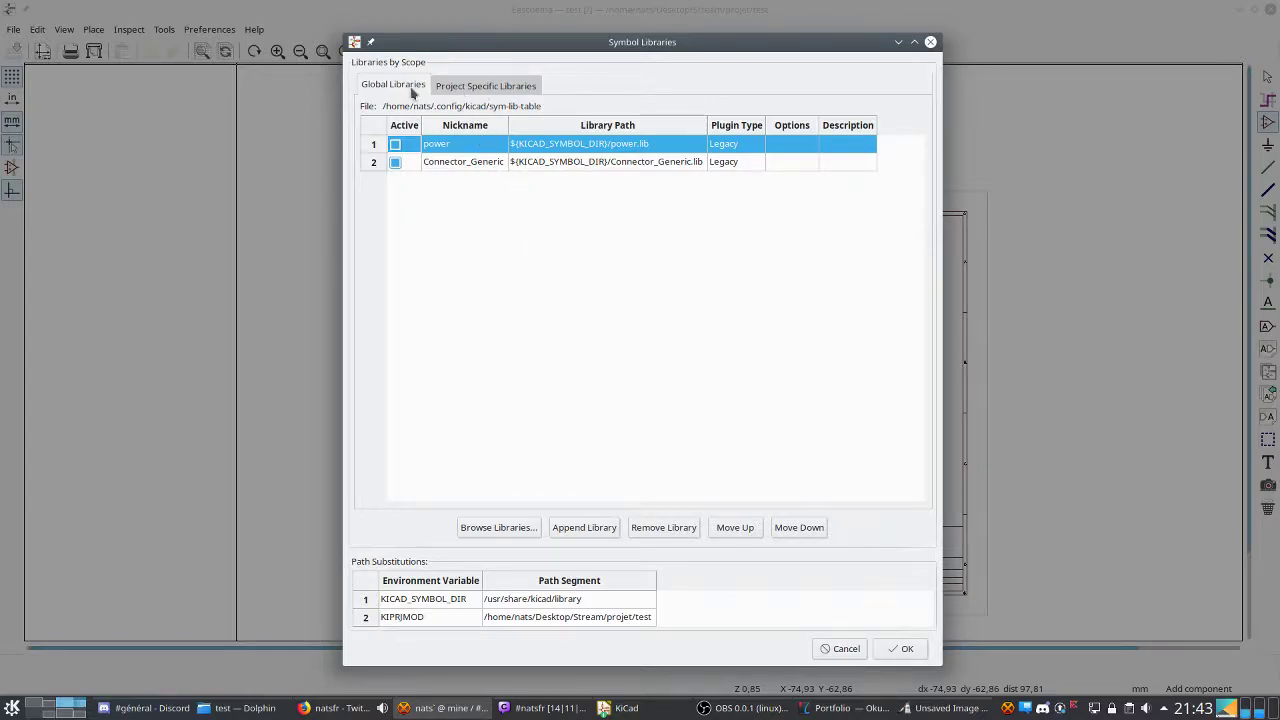
pyautogui.click(489, 88)
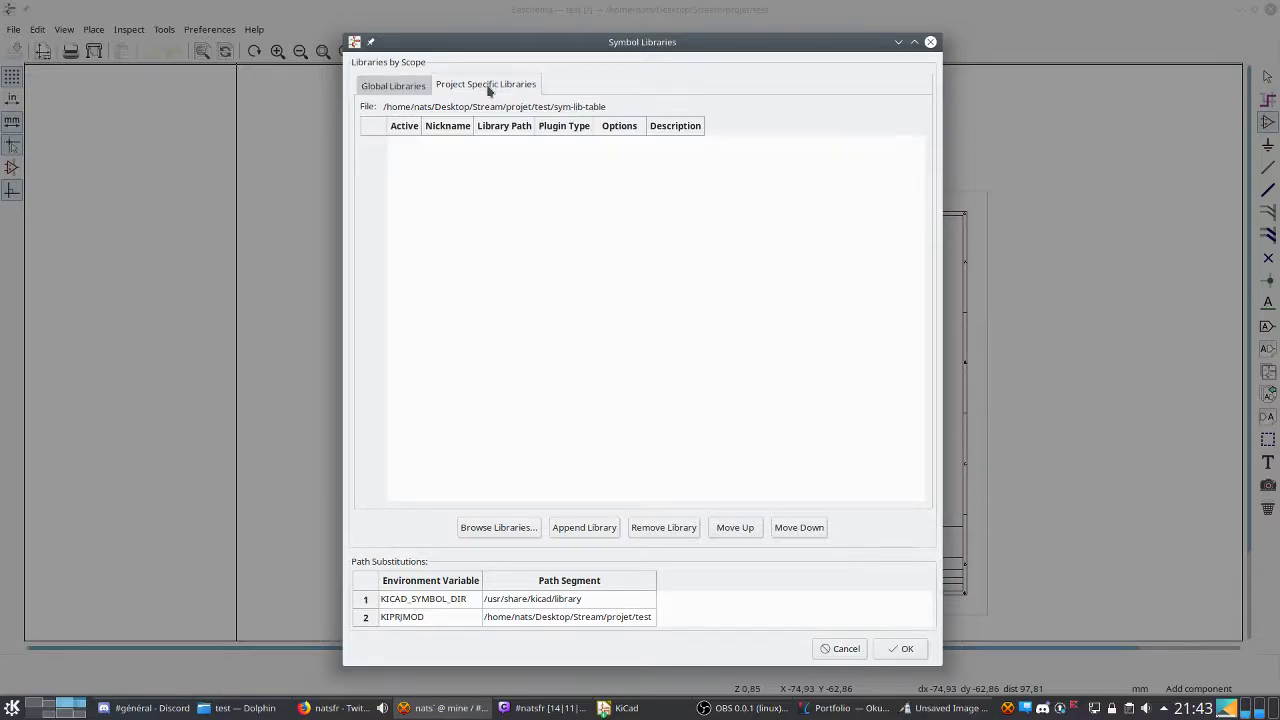
pyautogui.click(414, 85)
pyautogui.click(466, 86)
pyautogui.click(383, 86)
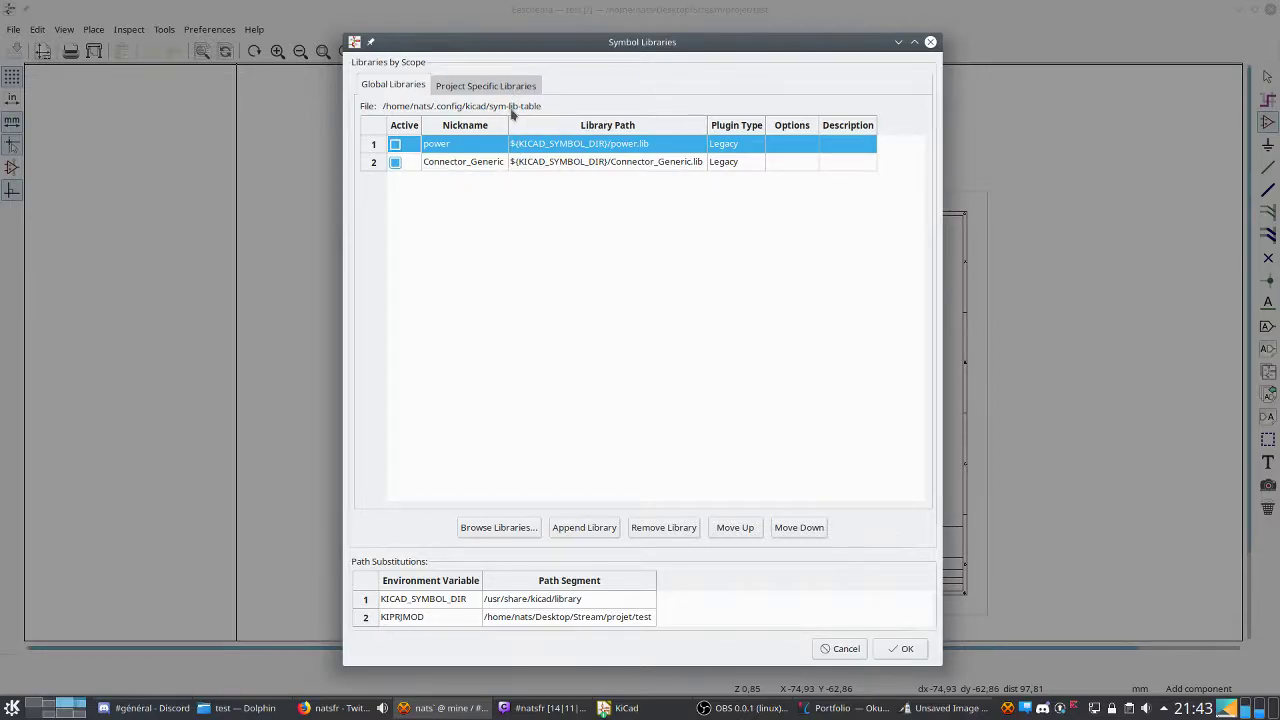
pyautogui.click(488, 86)
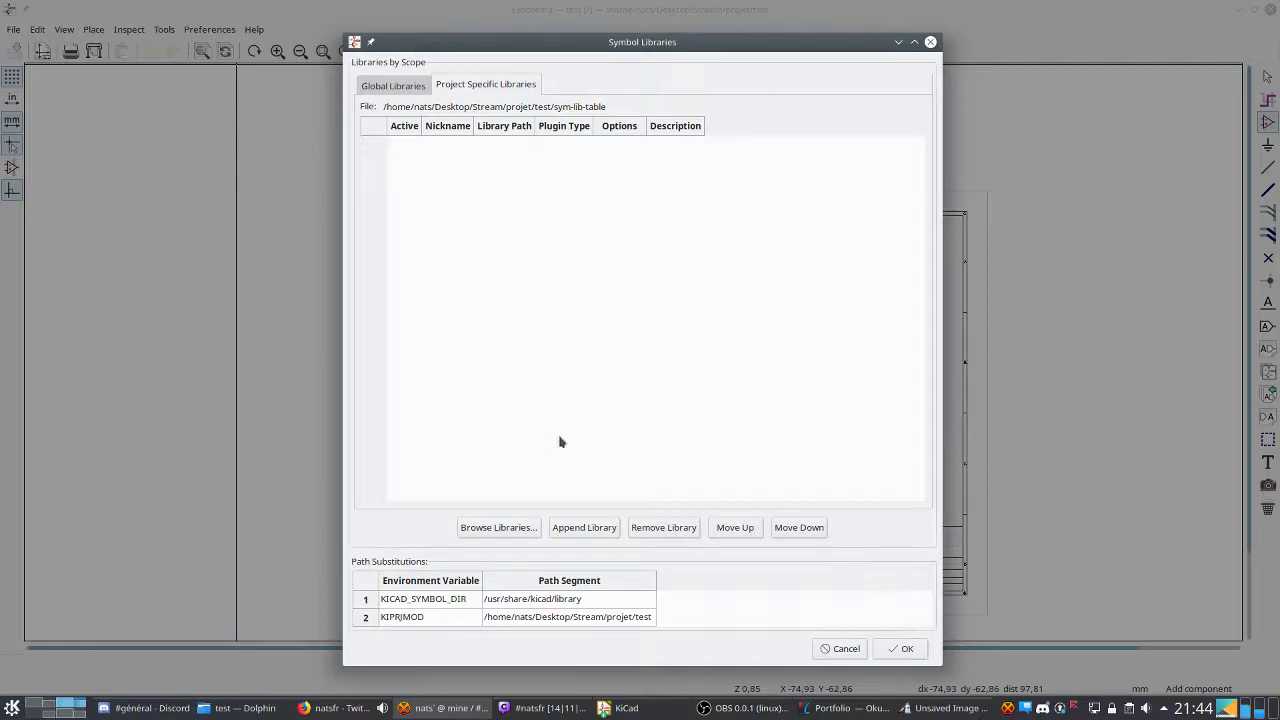
pyautogui.click(858, 649)
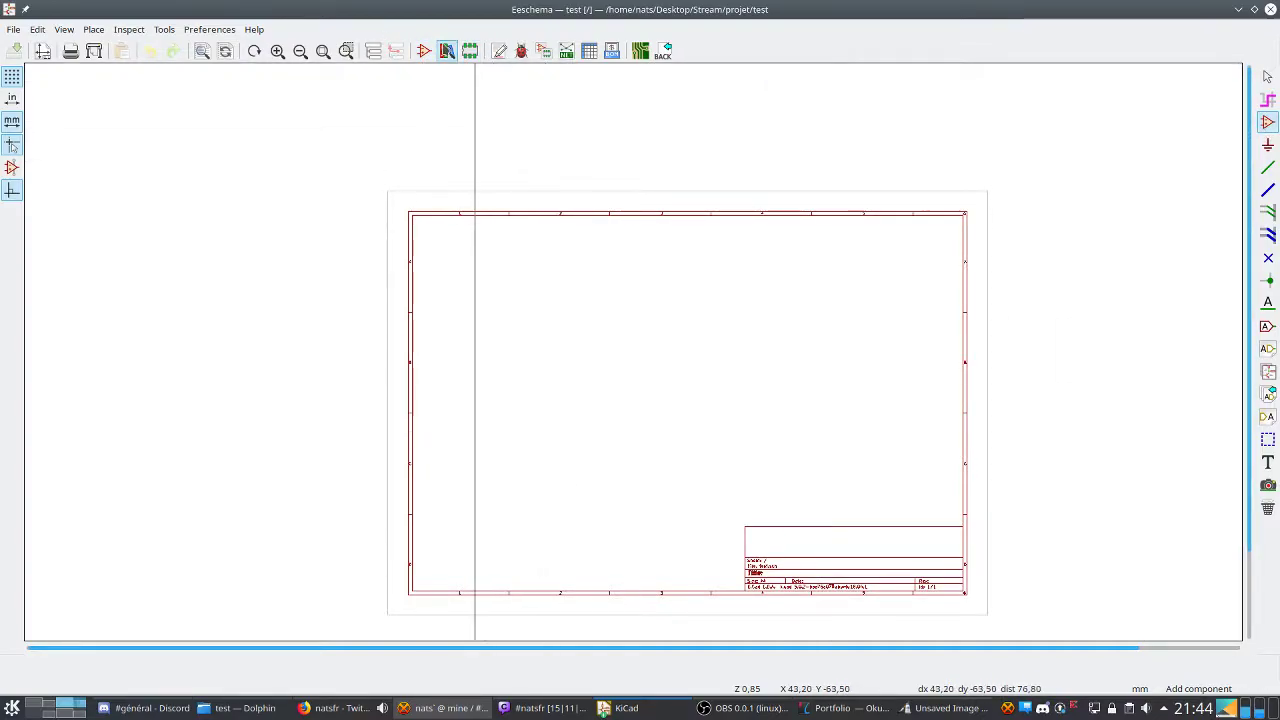
# Open the Symbol Library Editor, maximize its window and start creating a new library.
pyautogui.click(423, 50)
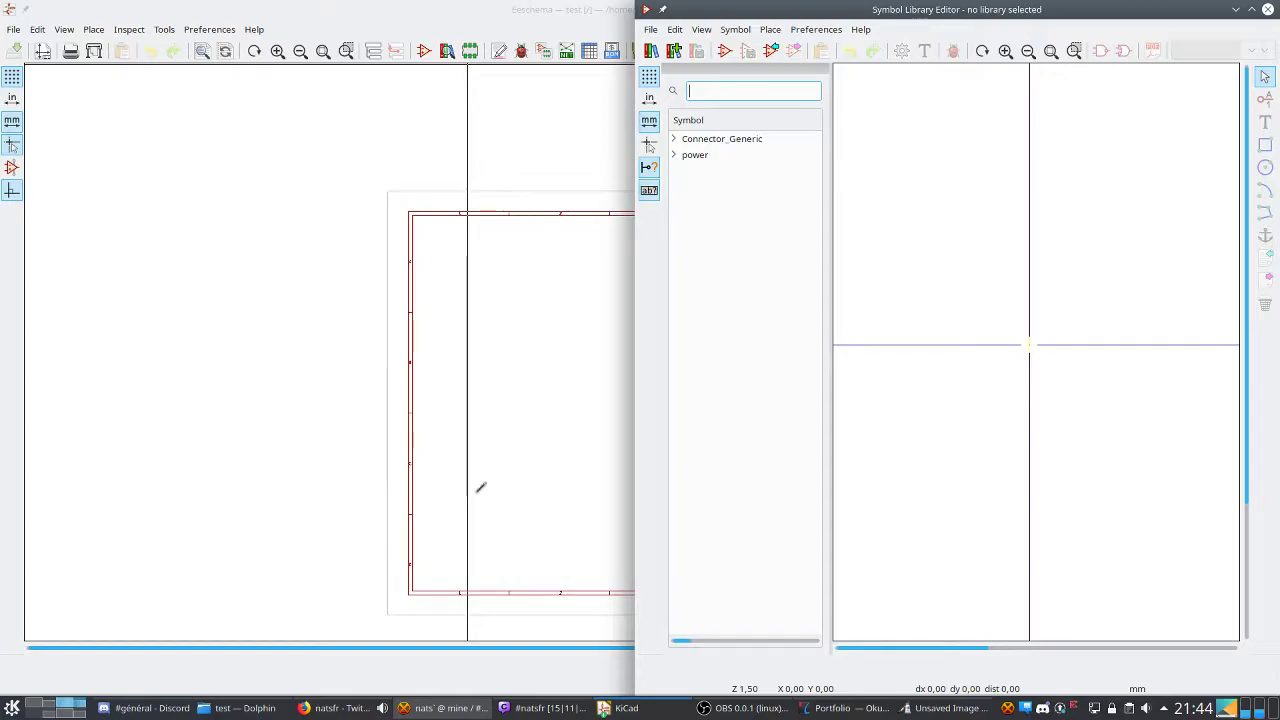
pyautogui.click(1251, 9)
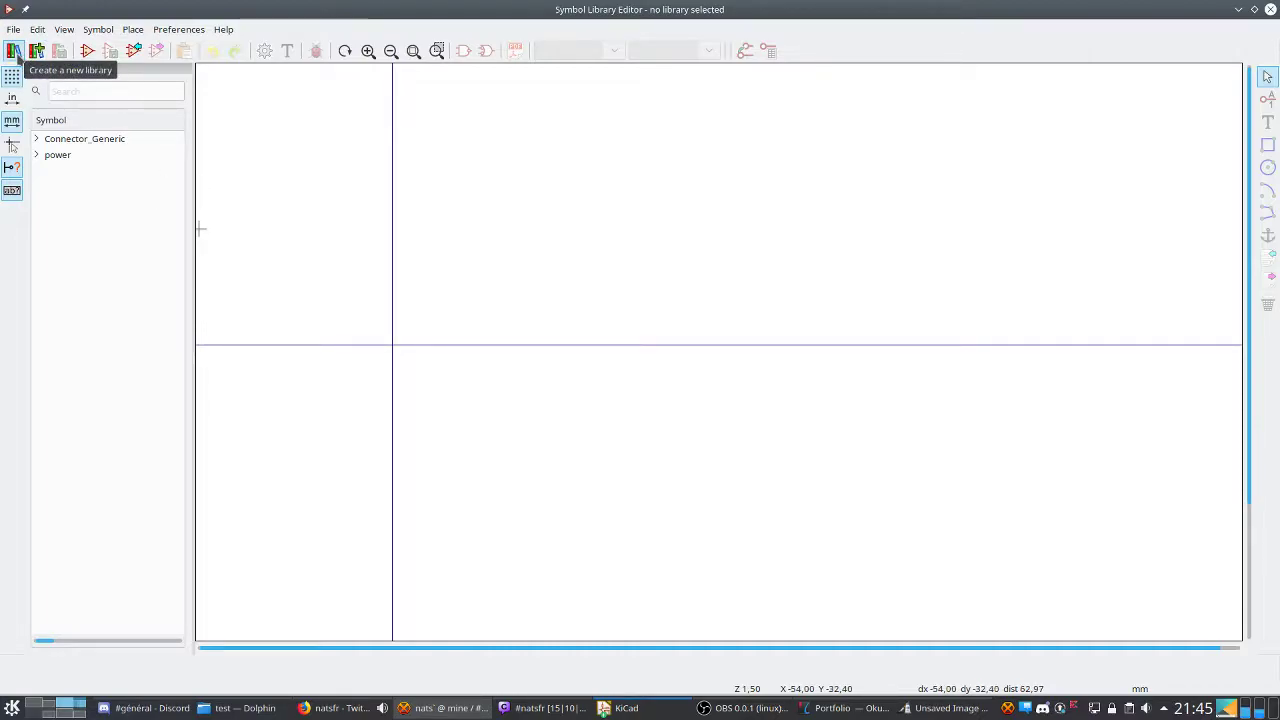
pyautogui.click(13, 52)
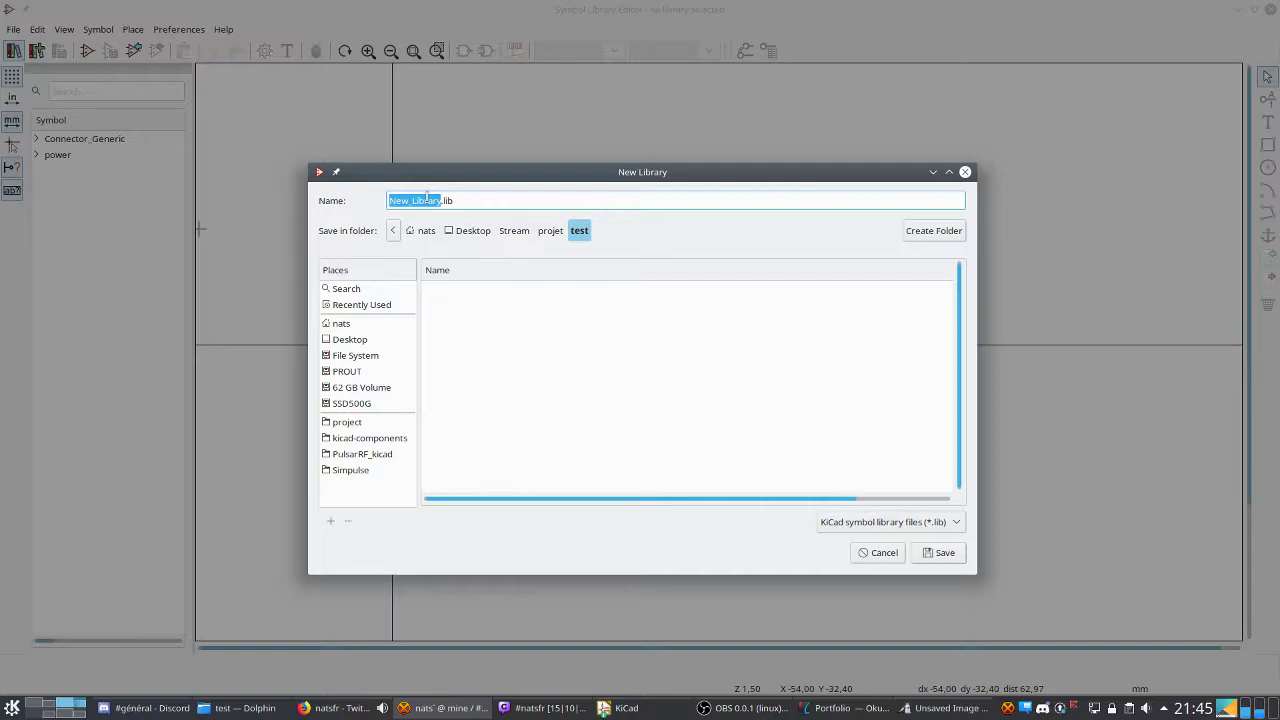
# Set the new library's save location to the Symbol folder inside Stream/MyLib.
pyautogui.click(548, 234)
pyautogui.click(514, 232)
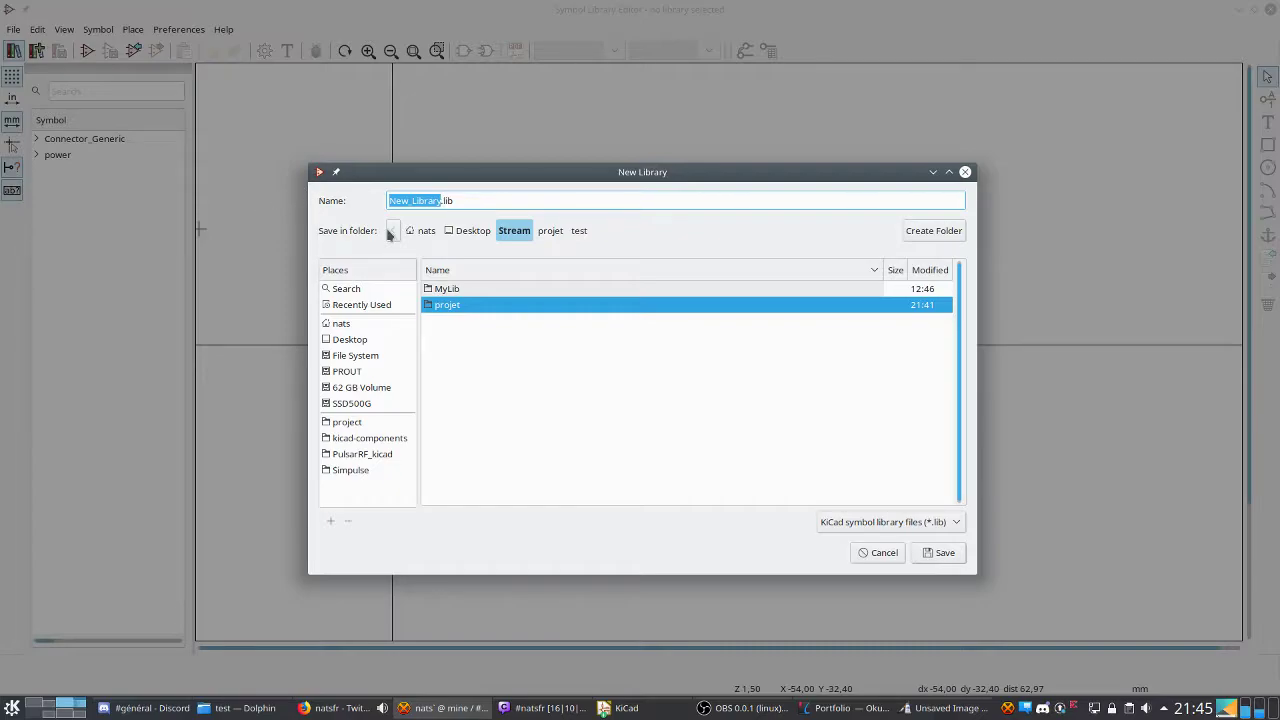
pyautogui.click(470, 292)
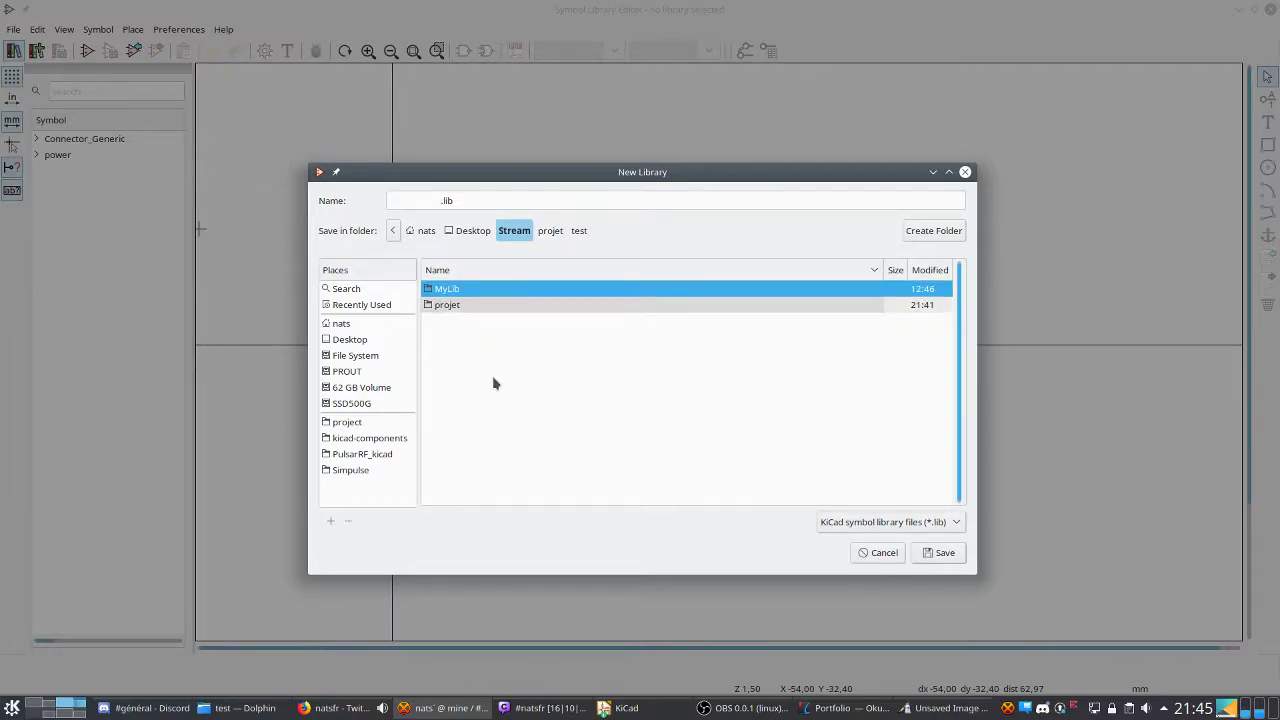
pyautogui.doubleClick(467, 289)
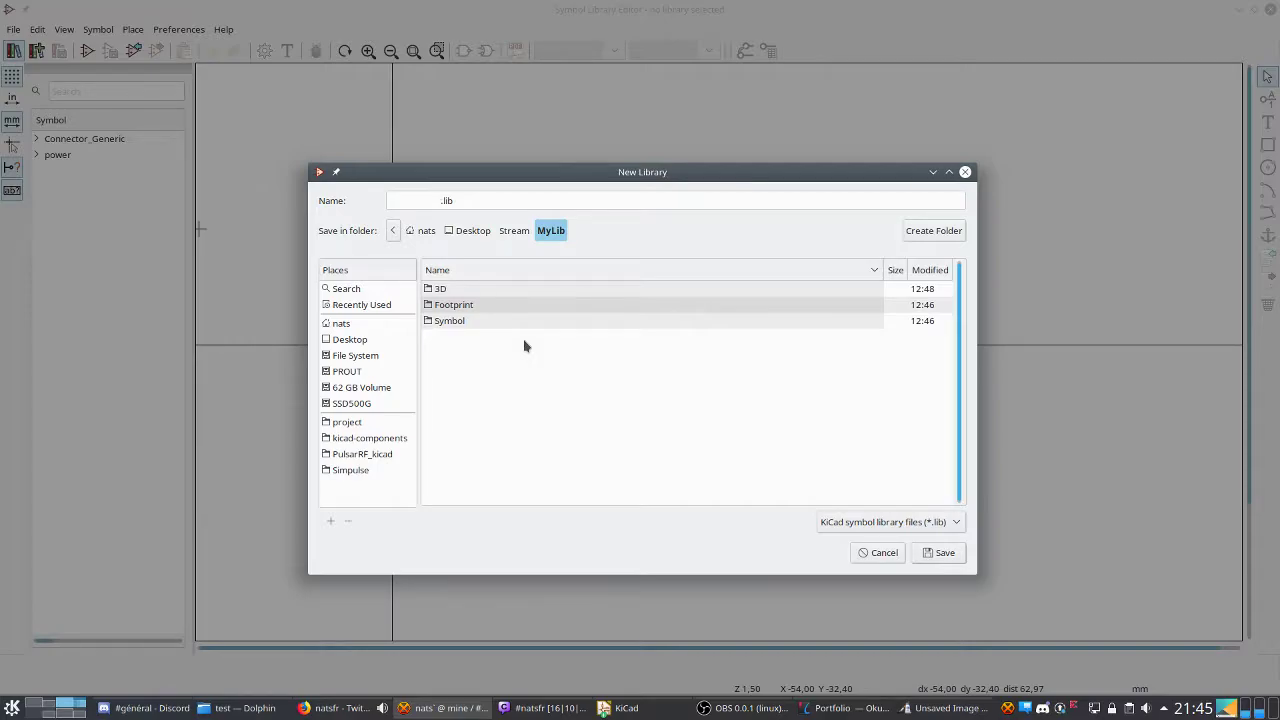
pyautogui.click(482, 296)
pyautogui.click(485, 306)
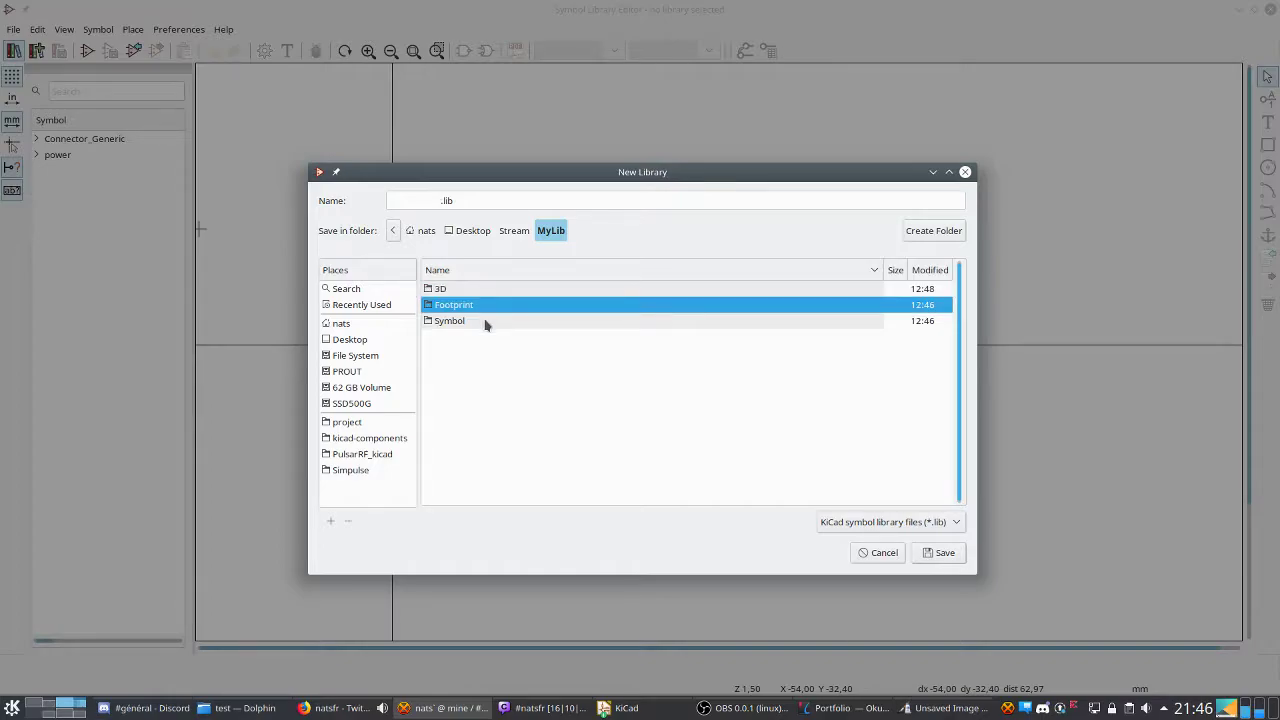
pyautogui.click(560, 322)
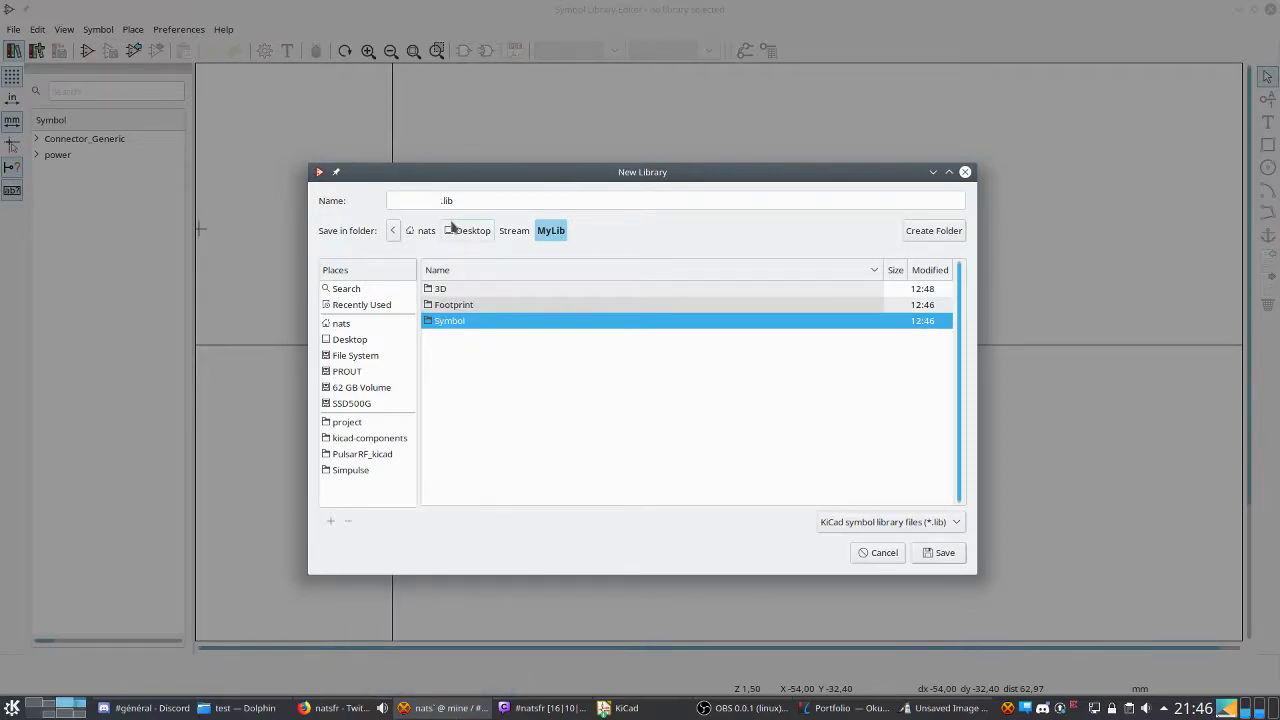
pyautogui.doubleClick(465, 321)
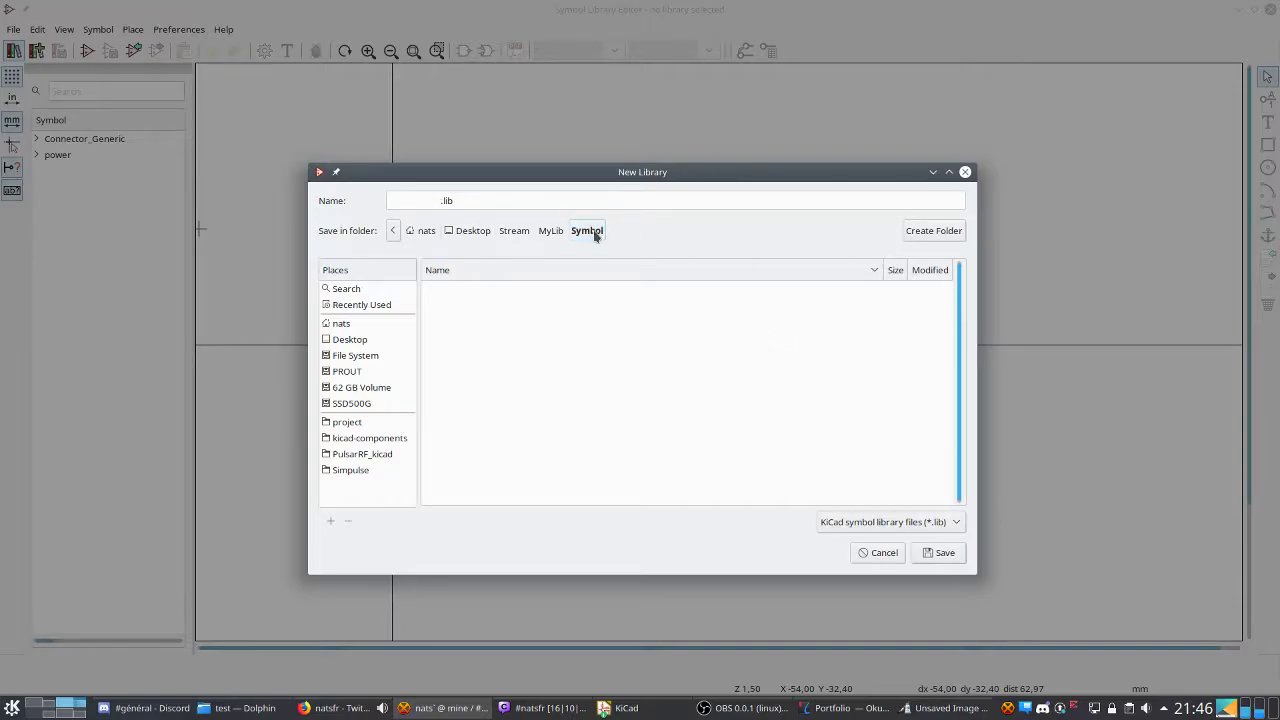
# Create a folder named Passive inside the Symbol folder as the library's save location.
pyautogui.click(946, 239)
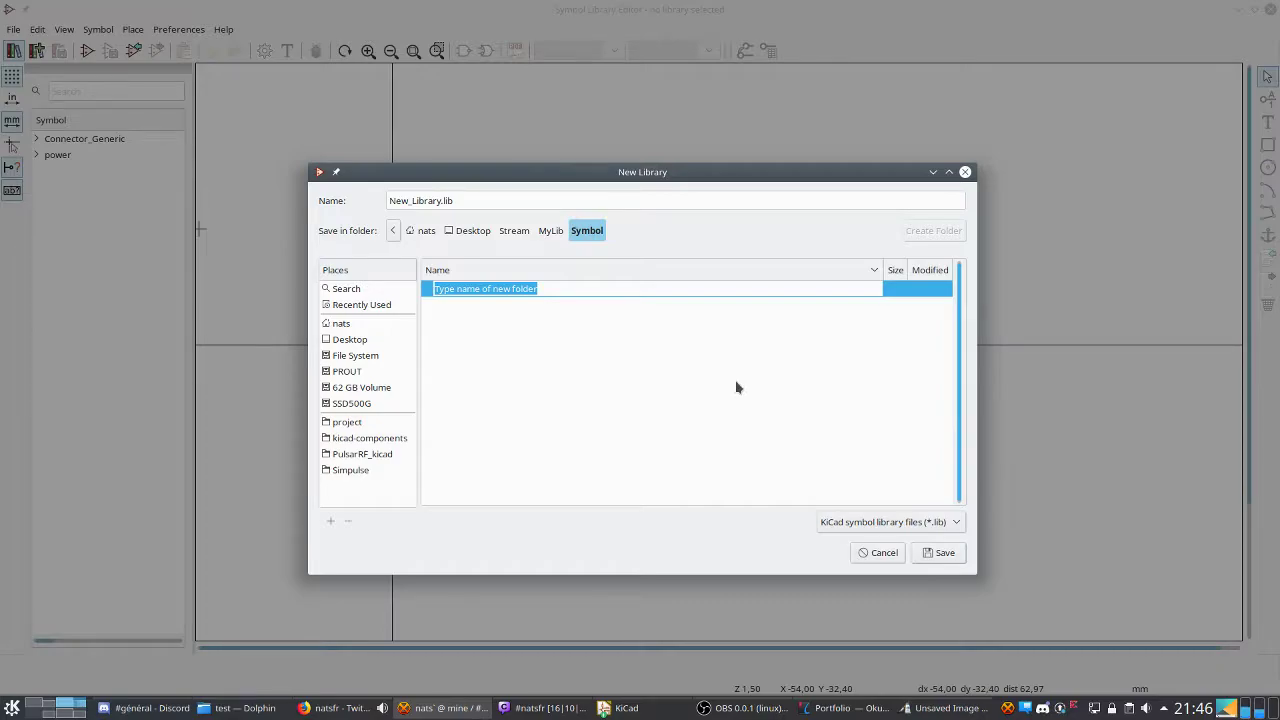
pyautogui.write('Passive')
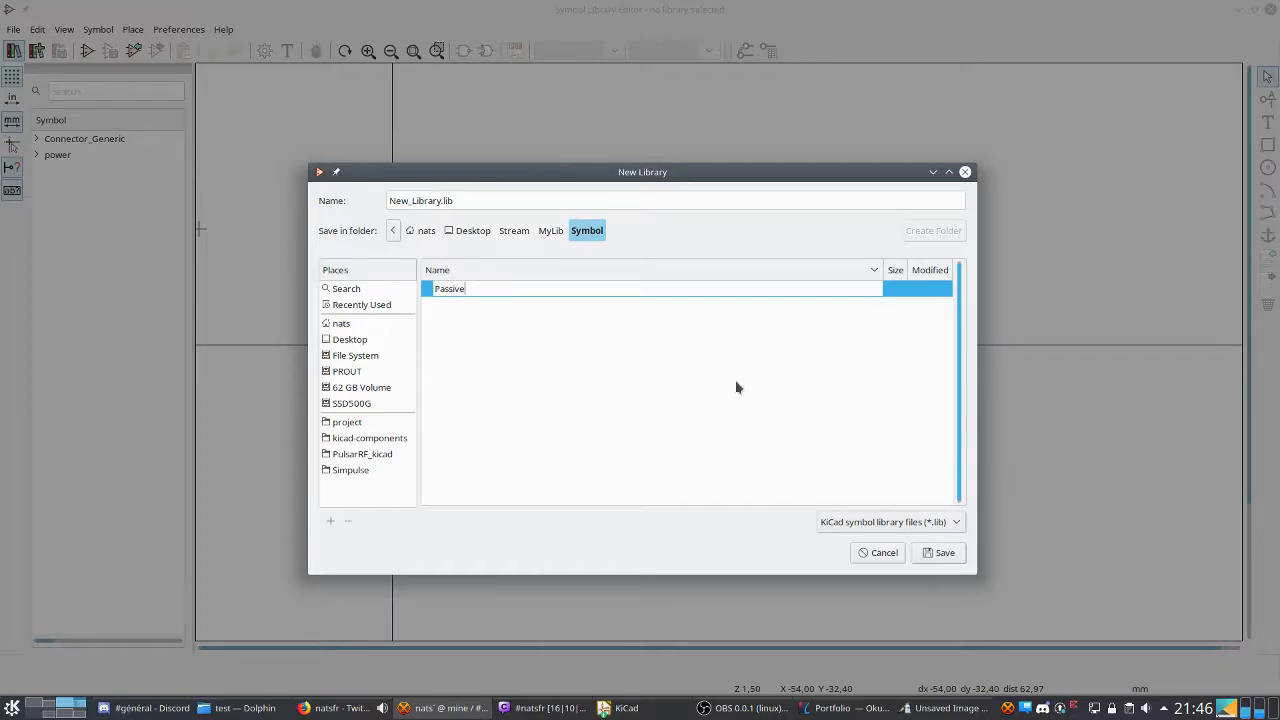
pyautogui.press('Return')
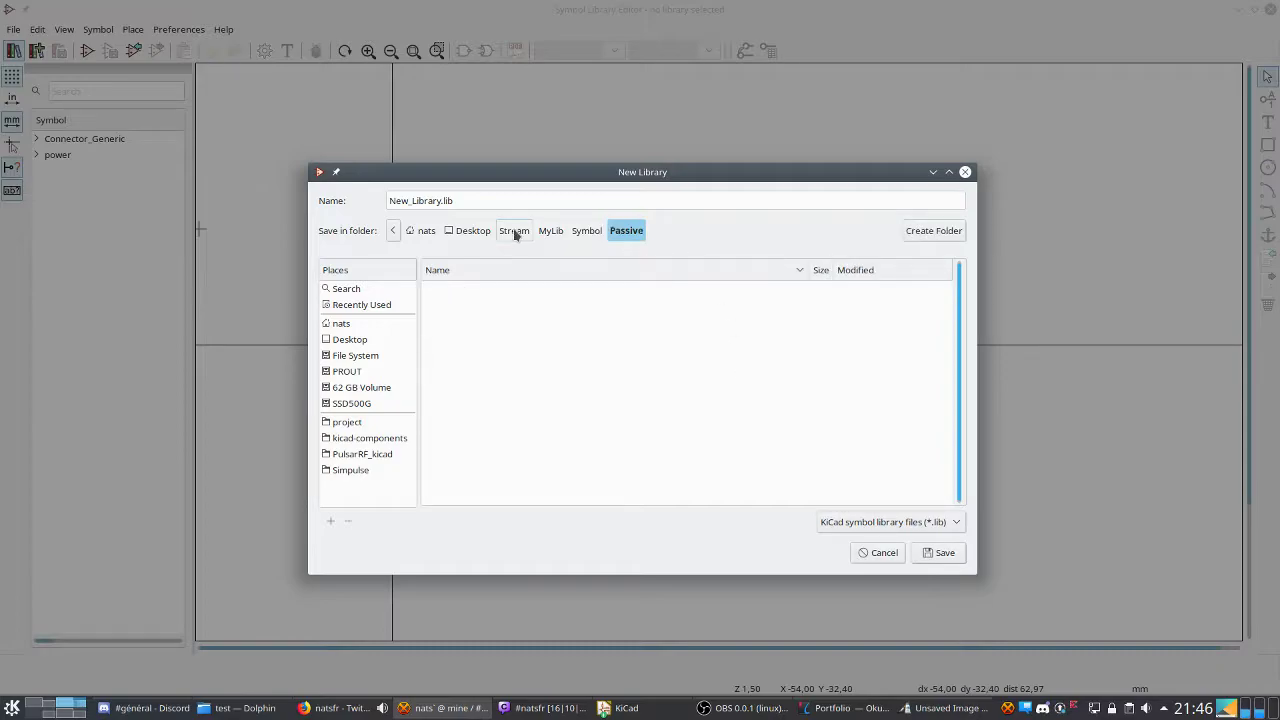
# Save the new library as resistors.lib in the Passive folder and add it to the Project library table.
pyautogui.moveTo(443, 200); pyautogui.dragTo(355, 200)
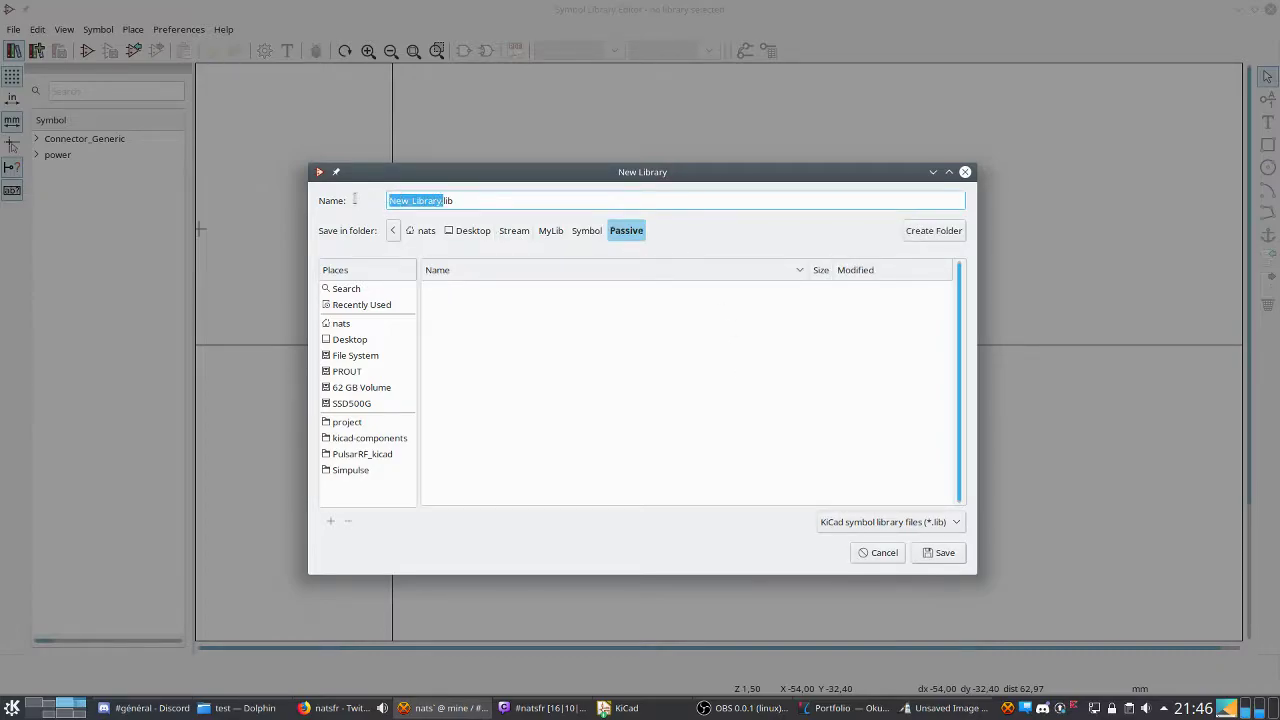
pyautogui.write('resistors')
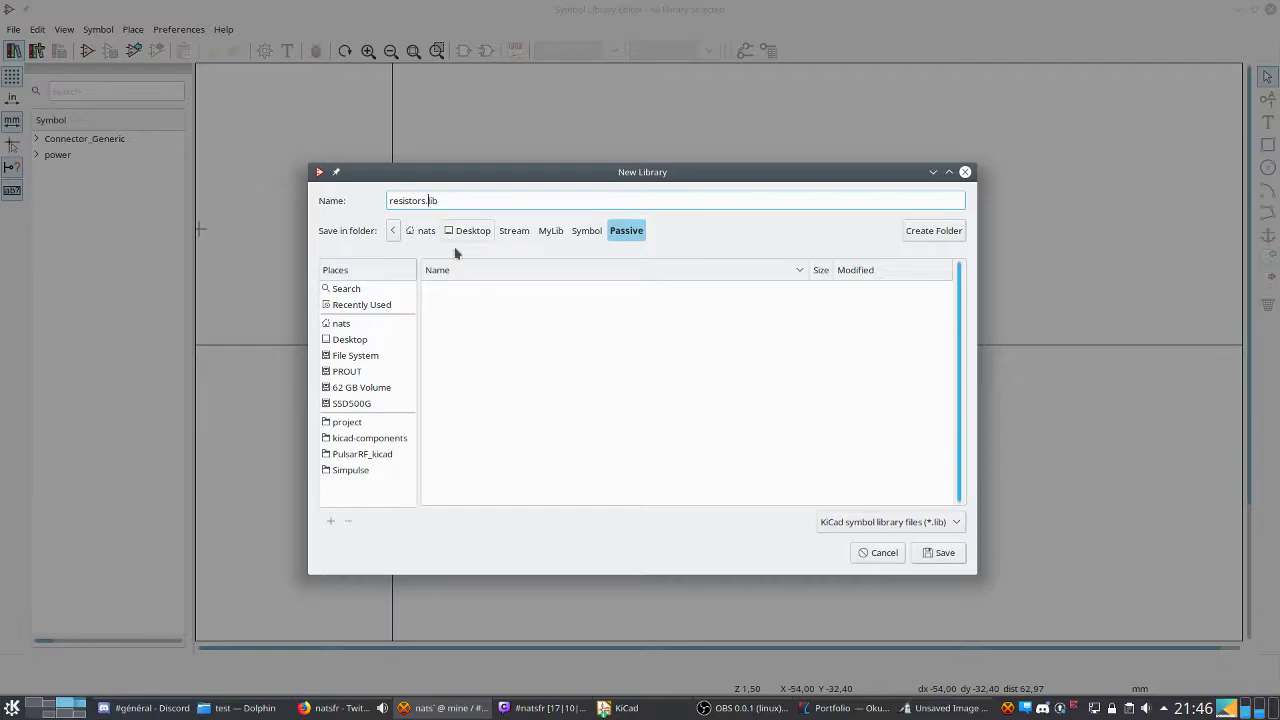
pyautogui.click(940, 553)
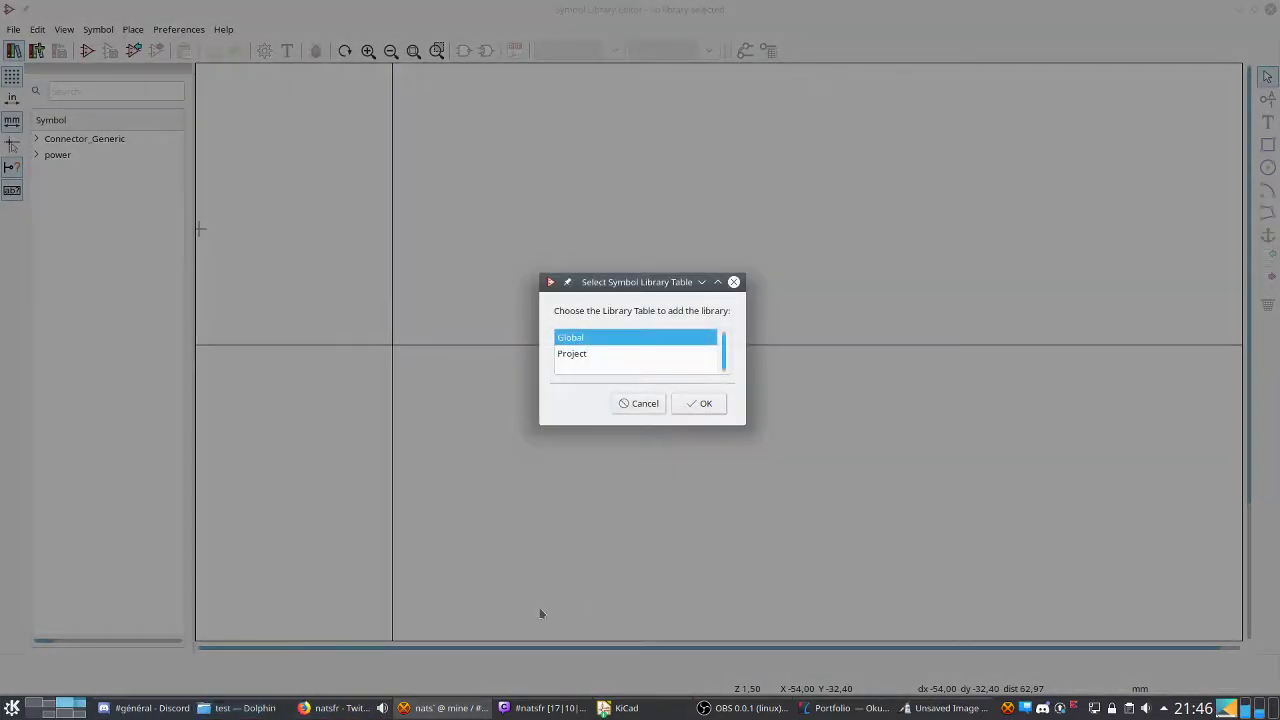
pyautogui.click(639, 358)
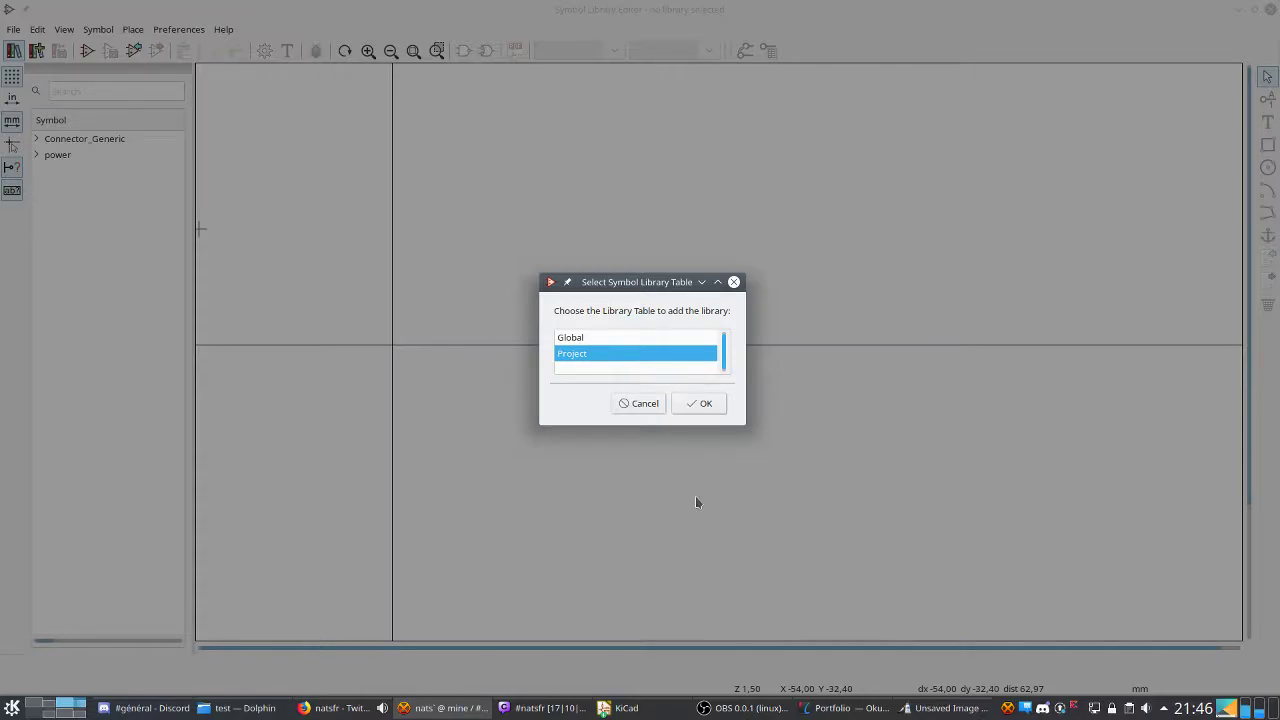
pyautogui.click(697, 405)
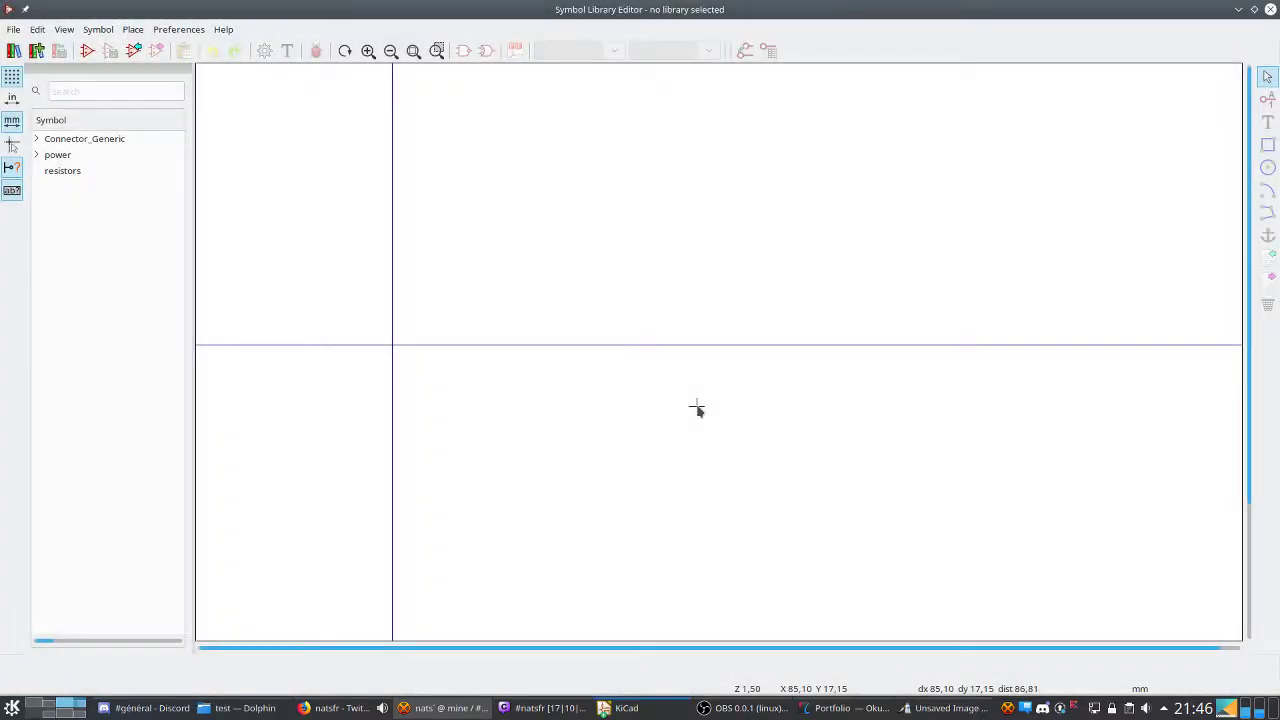
# Examine the resistors entry's library path and plugin type in the project-specific symbol library table, then close the table.
pyautogui.click(64, 173)
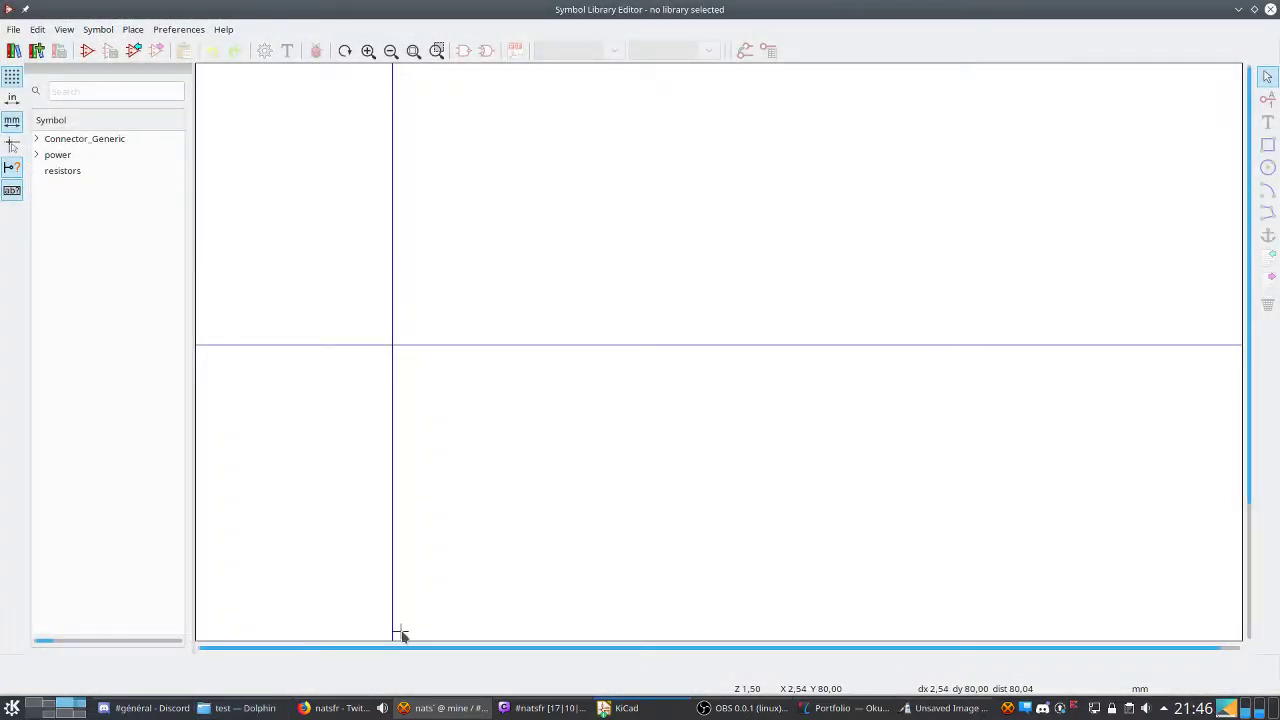
pyautogui.click(64, 172)
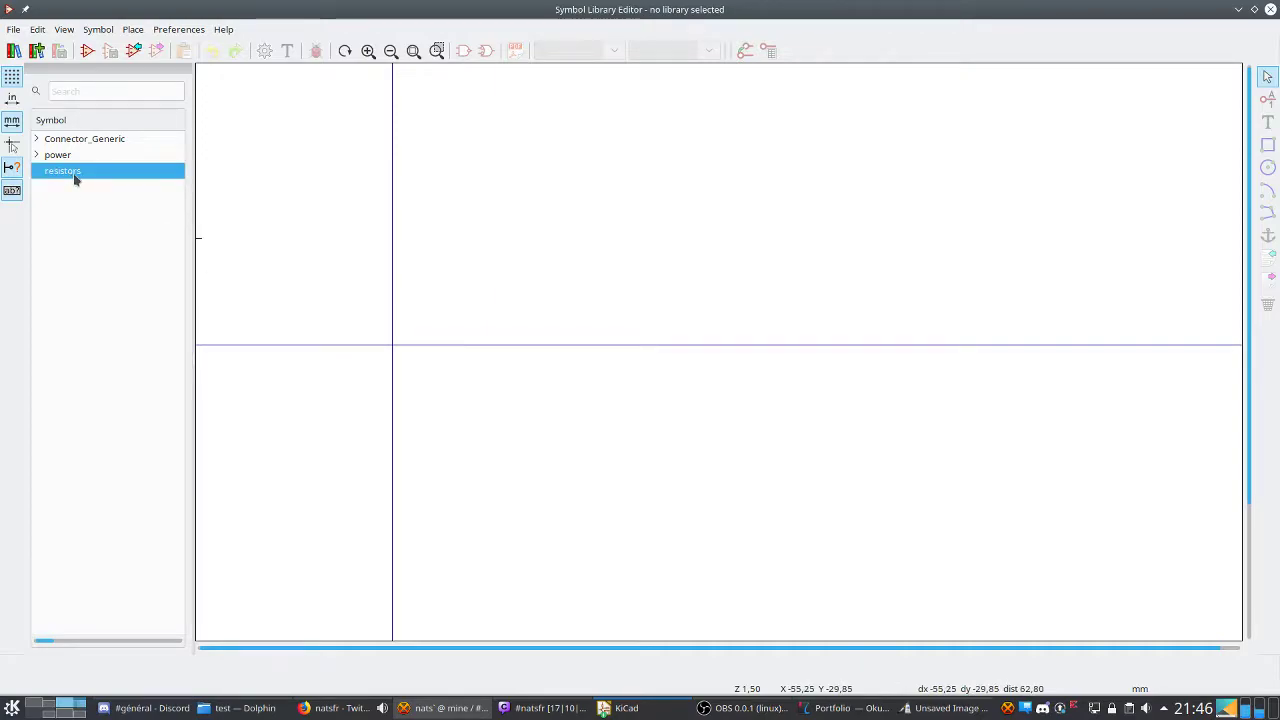
pyautogui.click(193, 30)
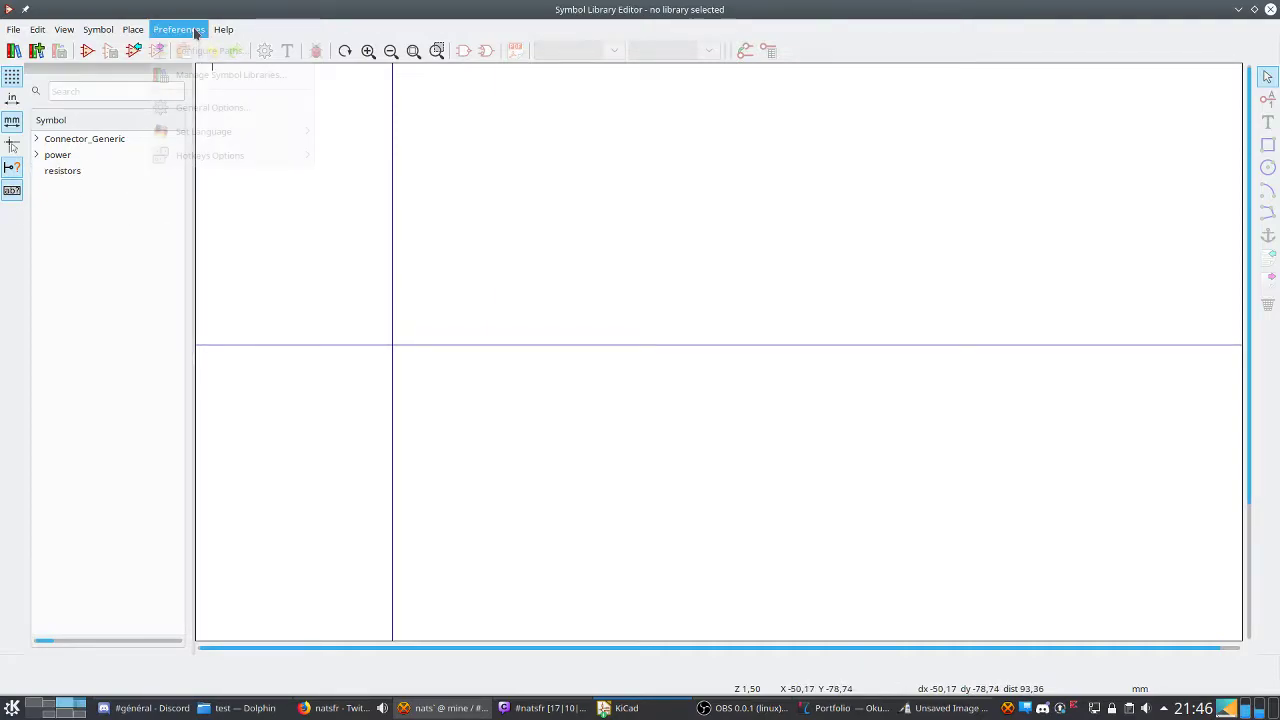
pyautogui.click(215, 75)
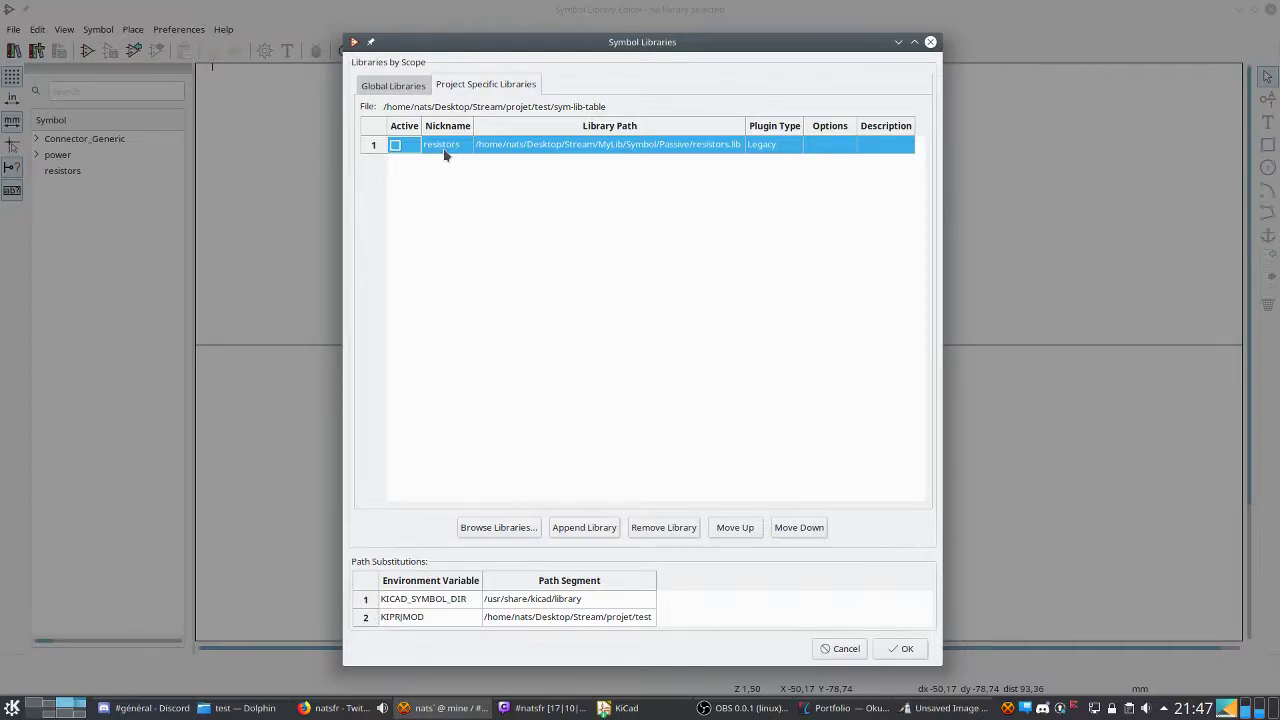
pyautogui.click(589, 150)
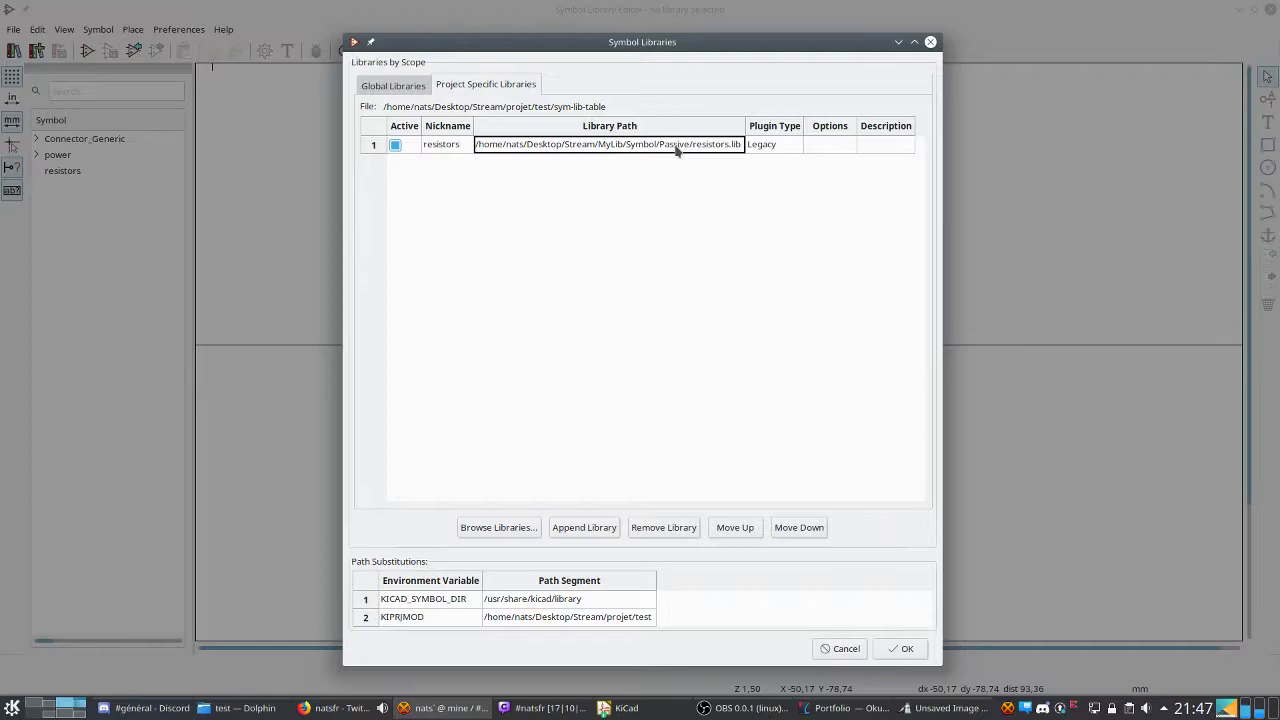
pyautogui.click(786, 152)
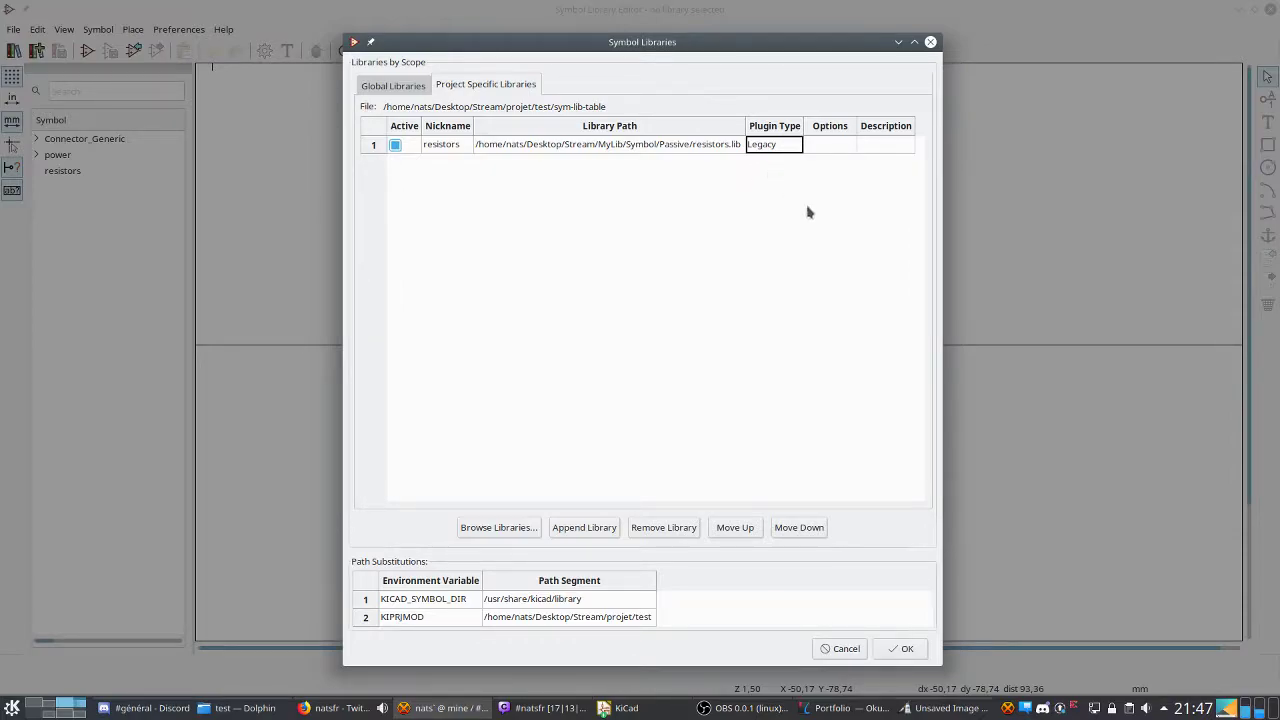
pyautogui.click(896, 647)
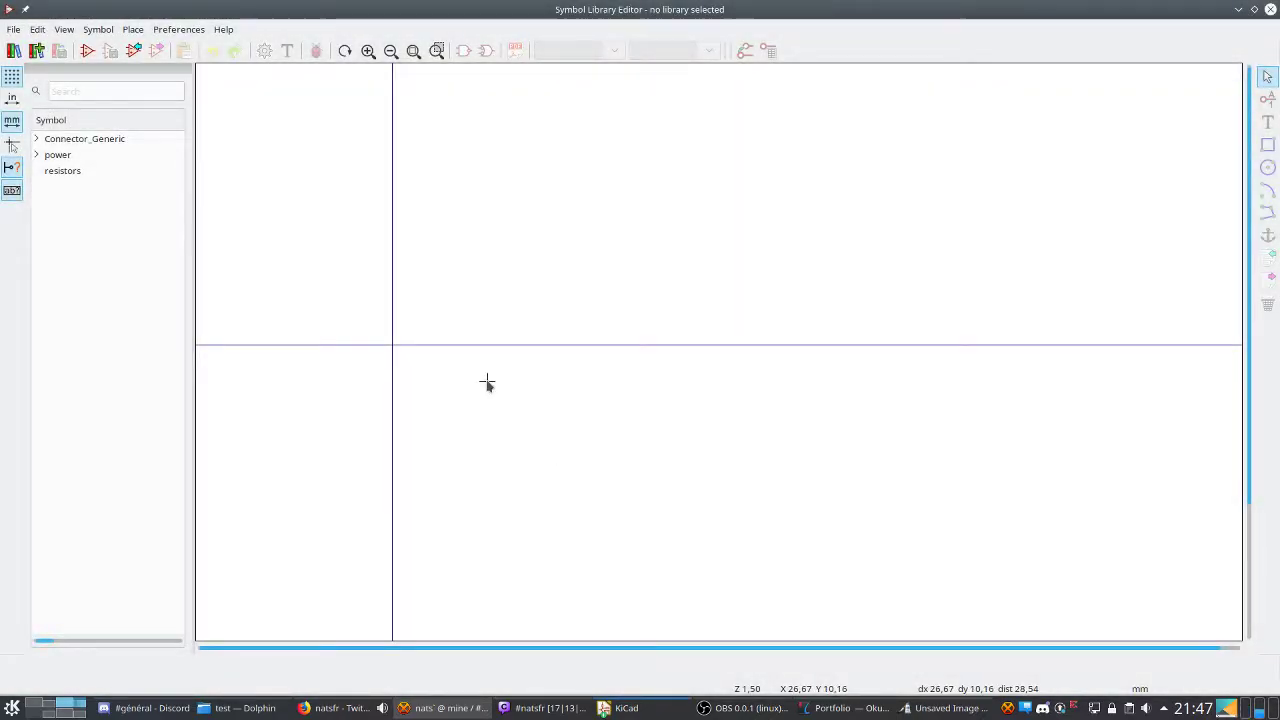
# Create a symbol named RES_0603 in the resistors library with default reference designator R.
pyautogui.rightClick(70, 172)
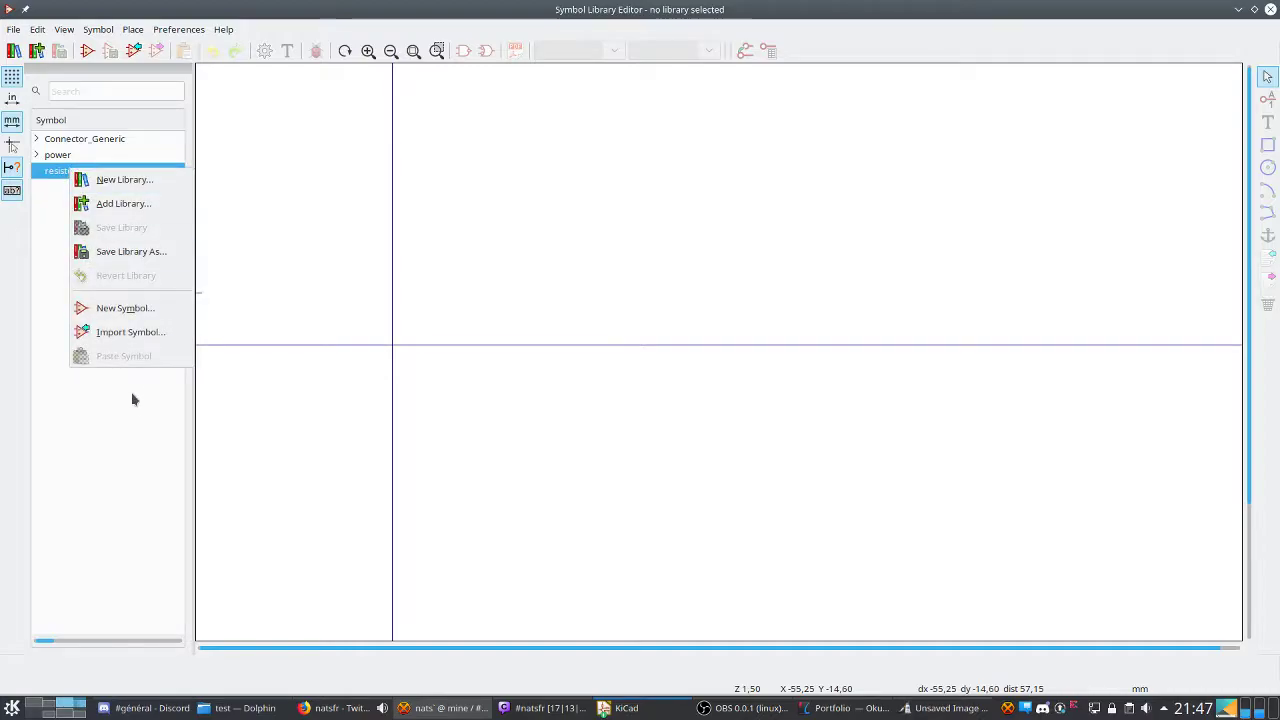
pyautogui.click(126, 311)
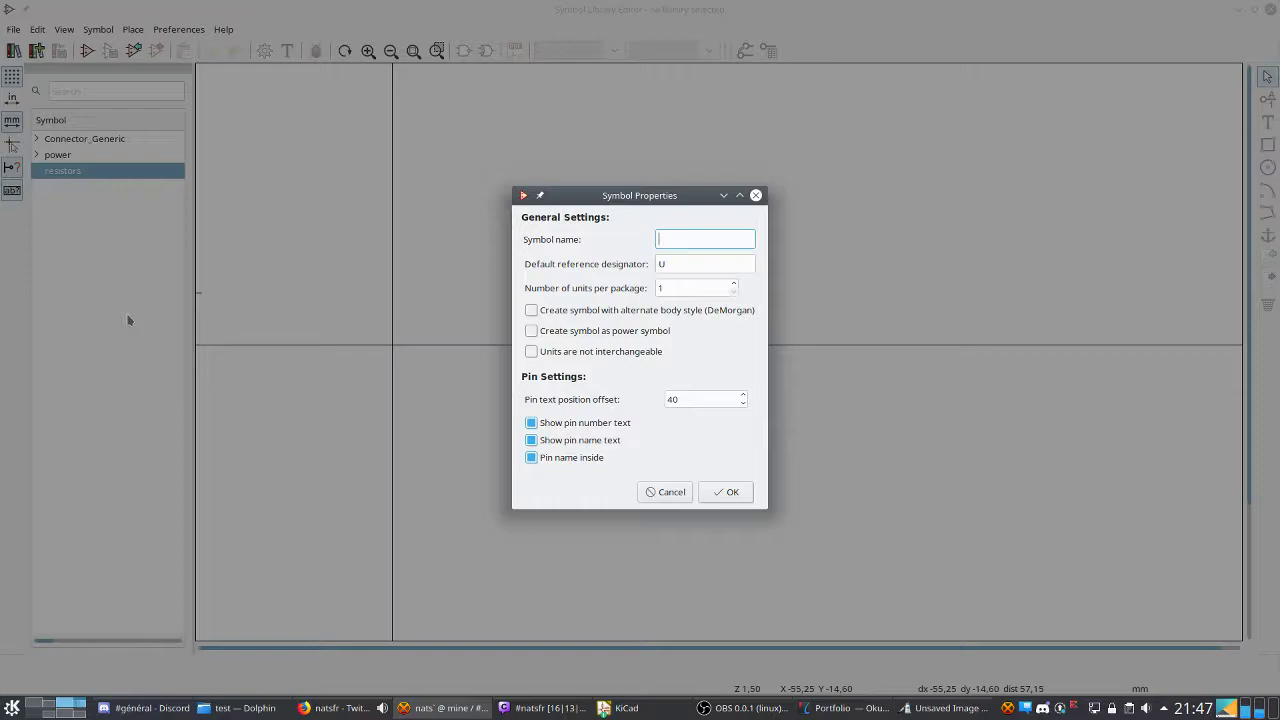
pyautogui.write('s_0603')
pyautogui.press('Tab')
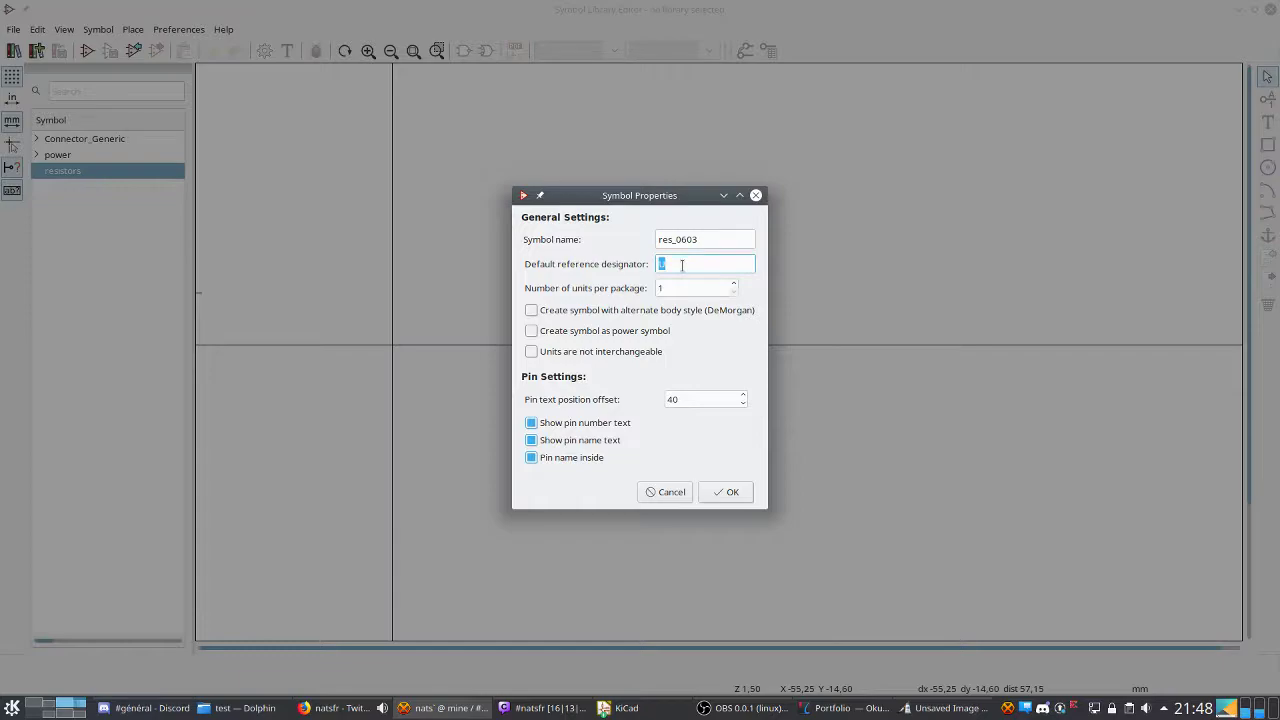
pyautogui.write('R')
pyautogui.moveTo(672, 240); pyautogui.dragTo(655, 242)
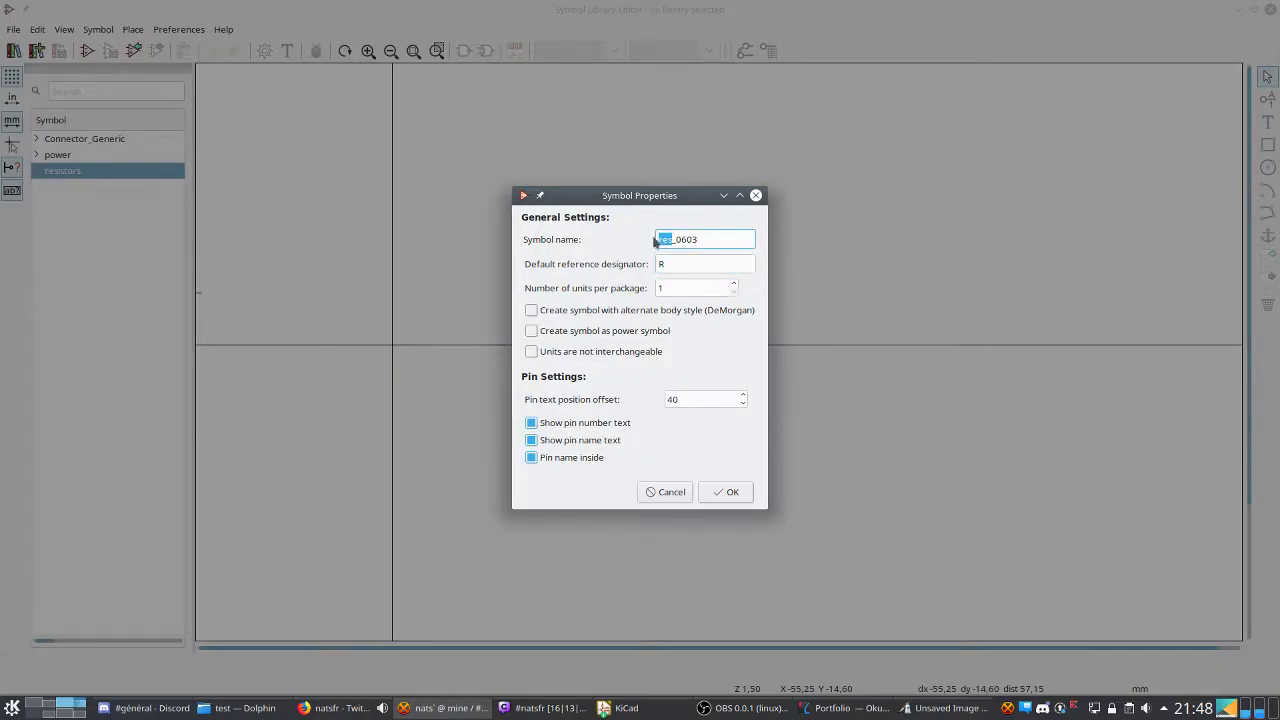
pyautogui.write('RES')
pyautogui.click(744, 494)
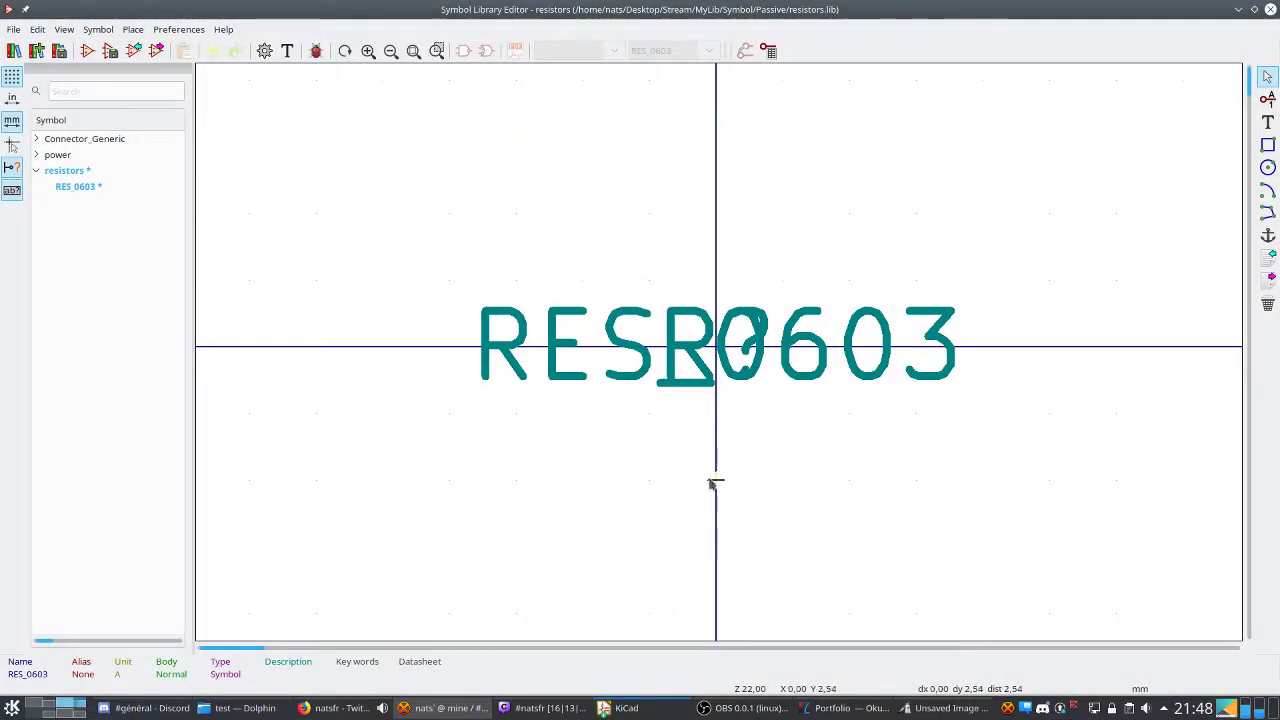
# Move the RES_0603 name text about 5.1 mm straight above the origin and check its text properties without changes.
pyautogui.scroll(-1, 689, 260)
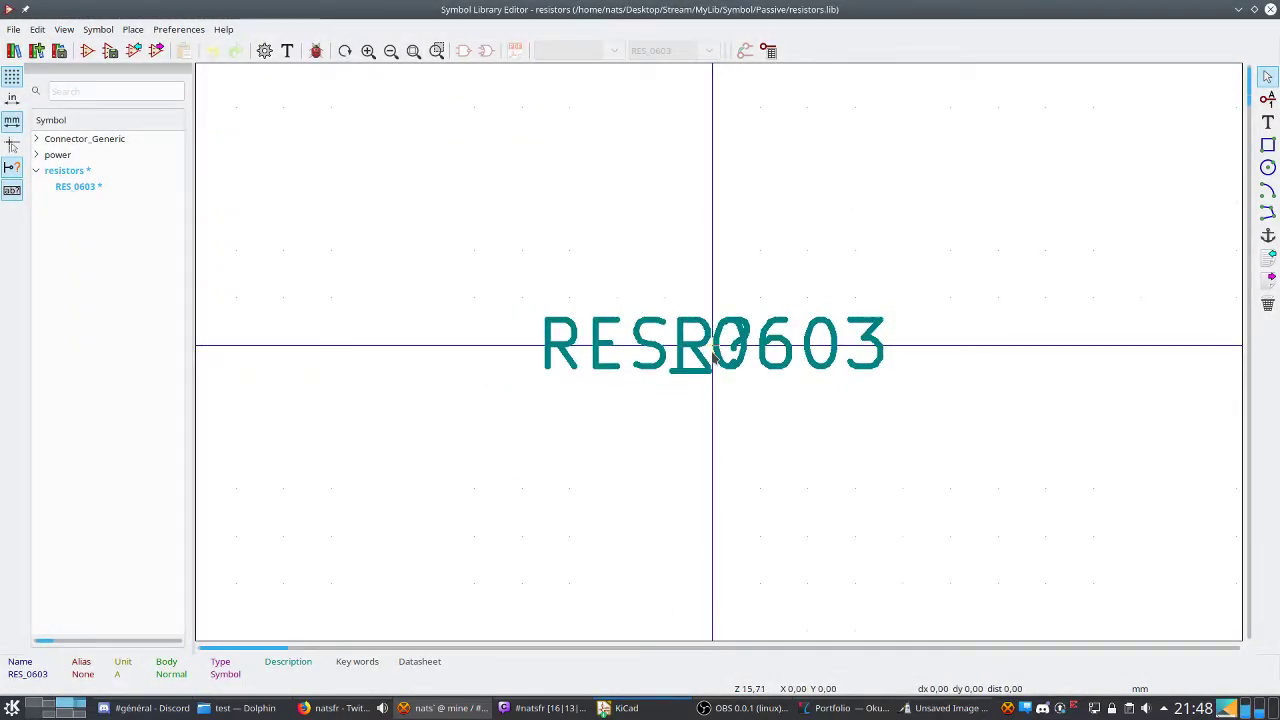
pyautogui.click(628, 336)
pyautogui.moveTo(630, 337); pyautogui.dragTo(704, 172)
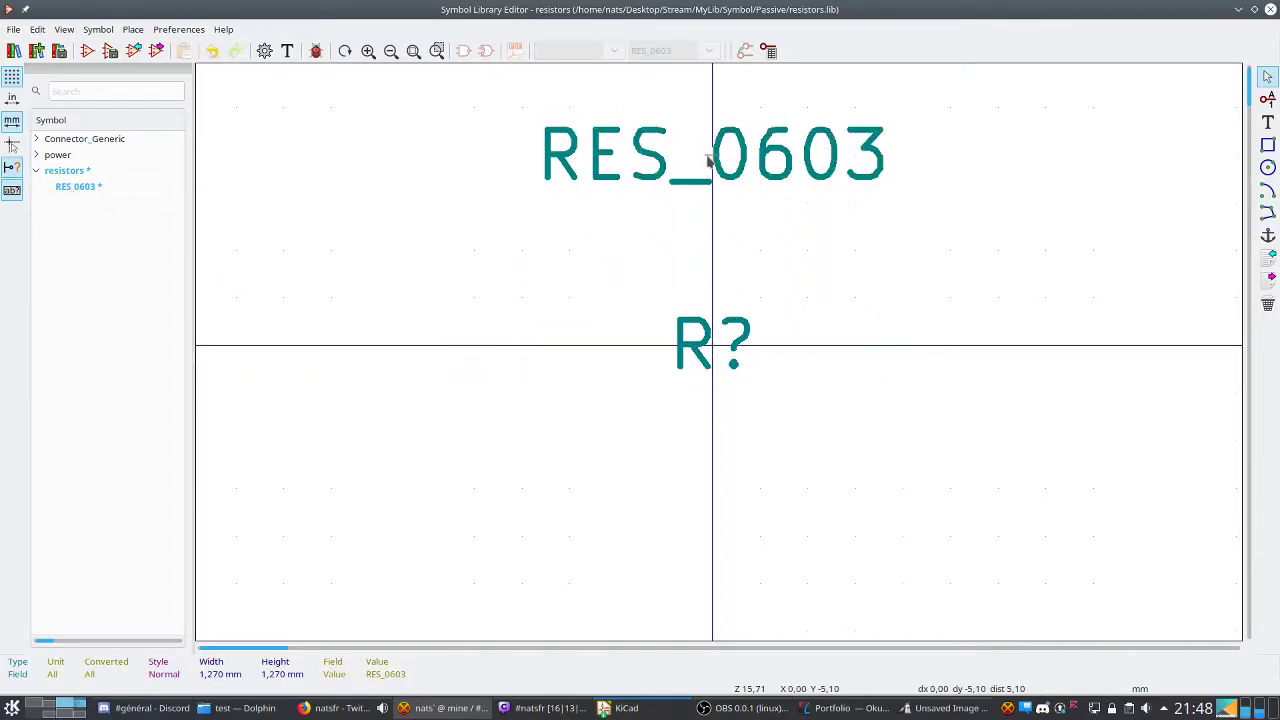
pyautogui.doubleClick(705, 163)
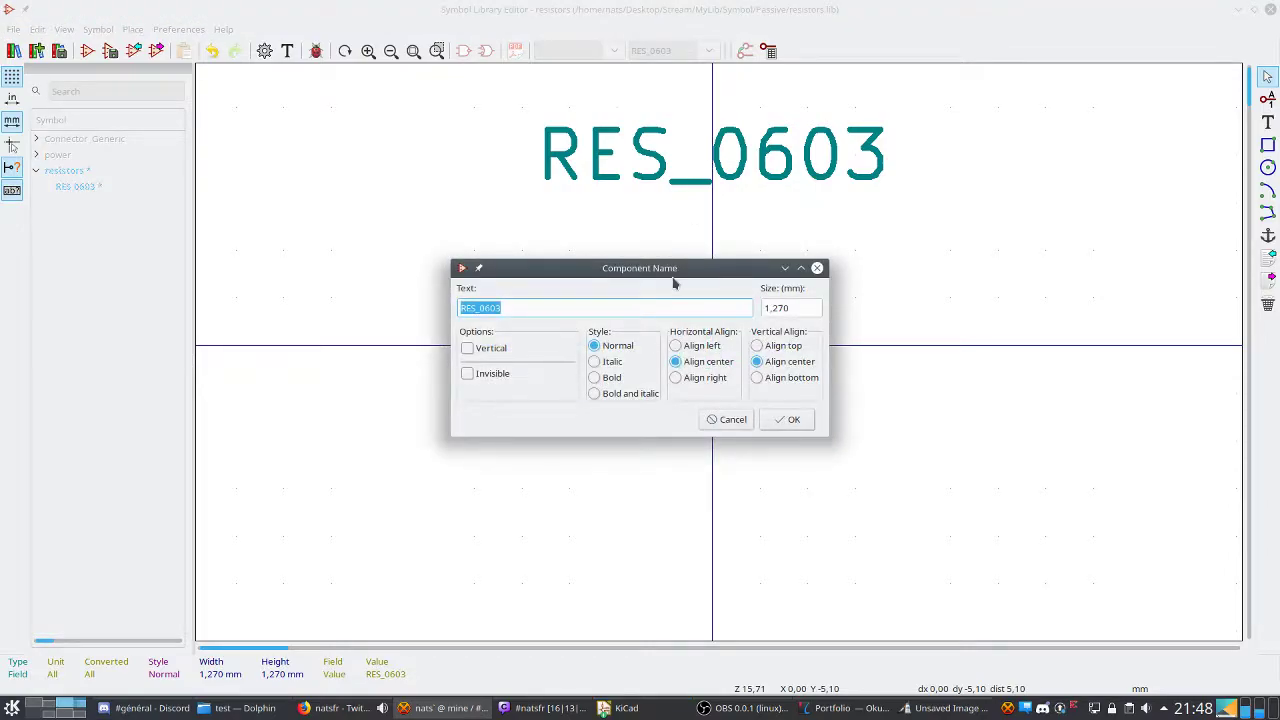
pyautogui.click(745, 419)
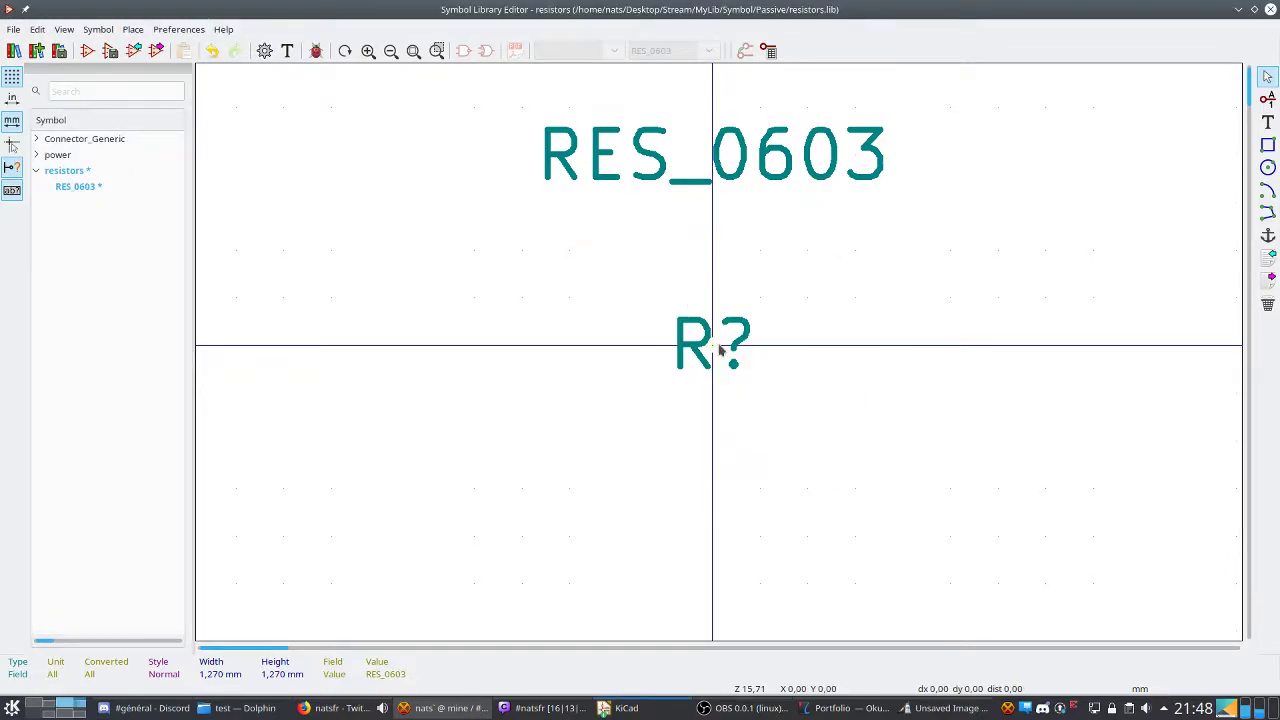
# Move the R? reference text off the origin to sit right of the RES_0603 name at the same height.
pyautogui.doubleClick(705, 355)
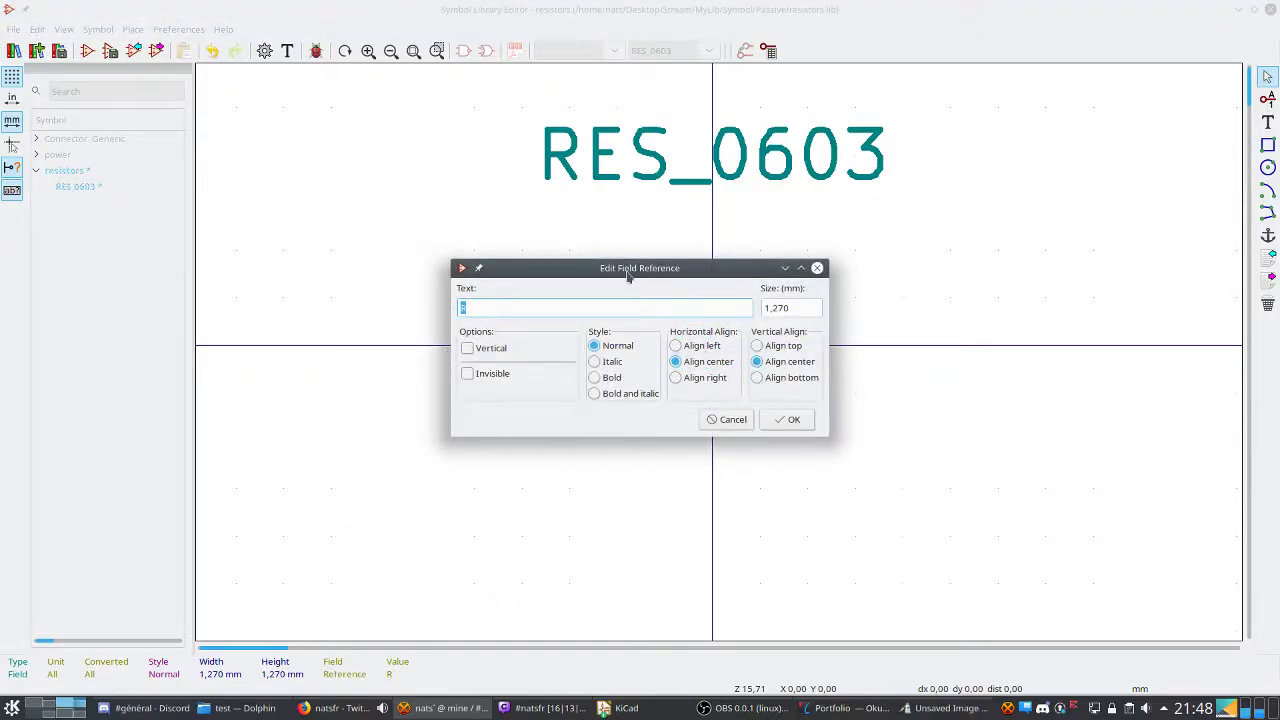
pyautogui.press('BackSpace')
pyautogui.press('Escape')
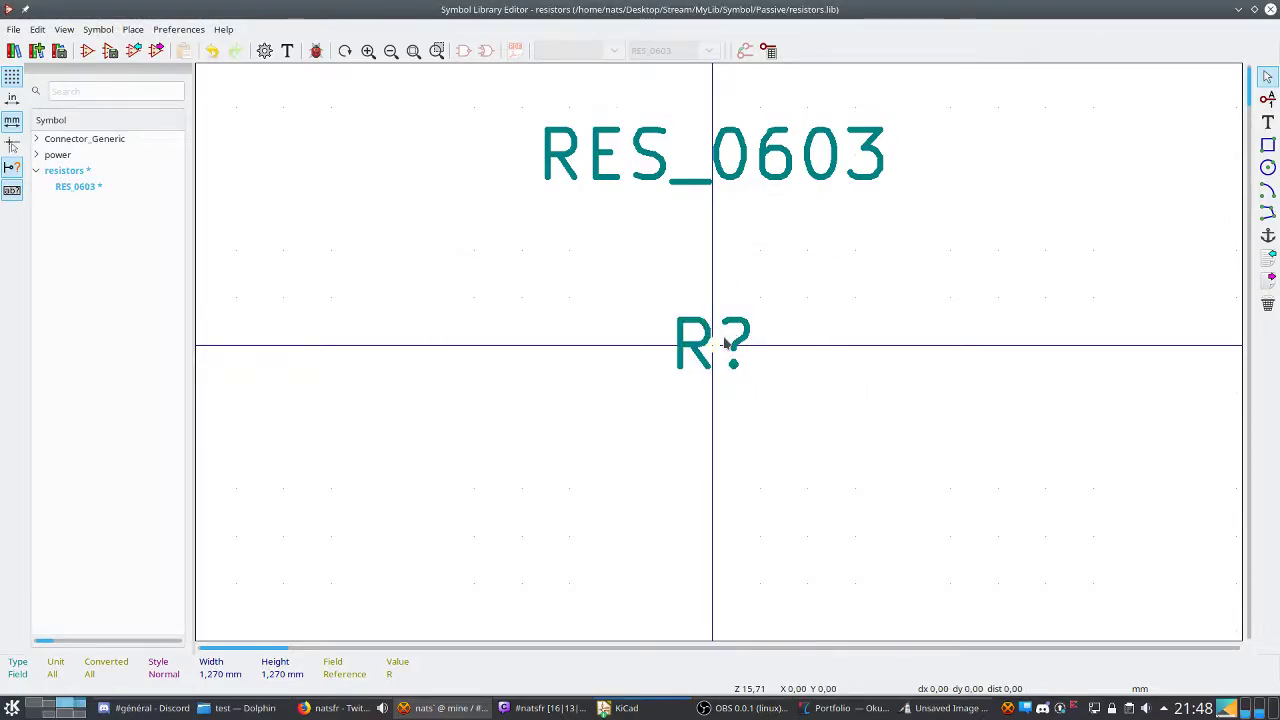
pyautogui.moveTo(726, 342); pyautogui.dragTo(1013, 142)
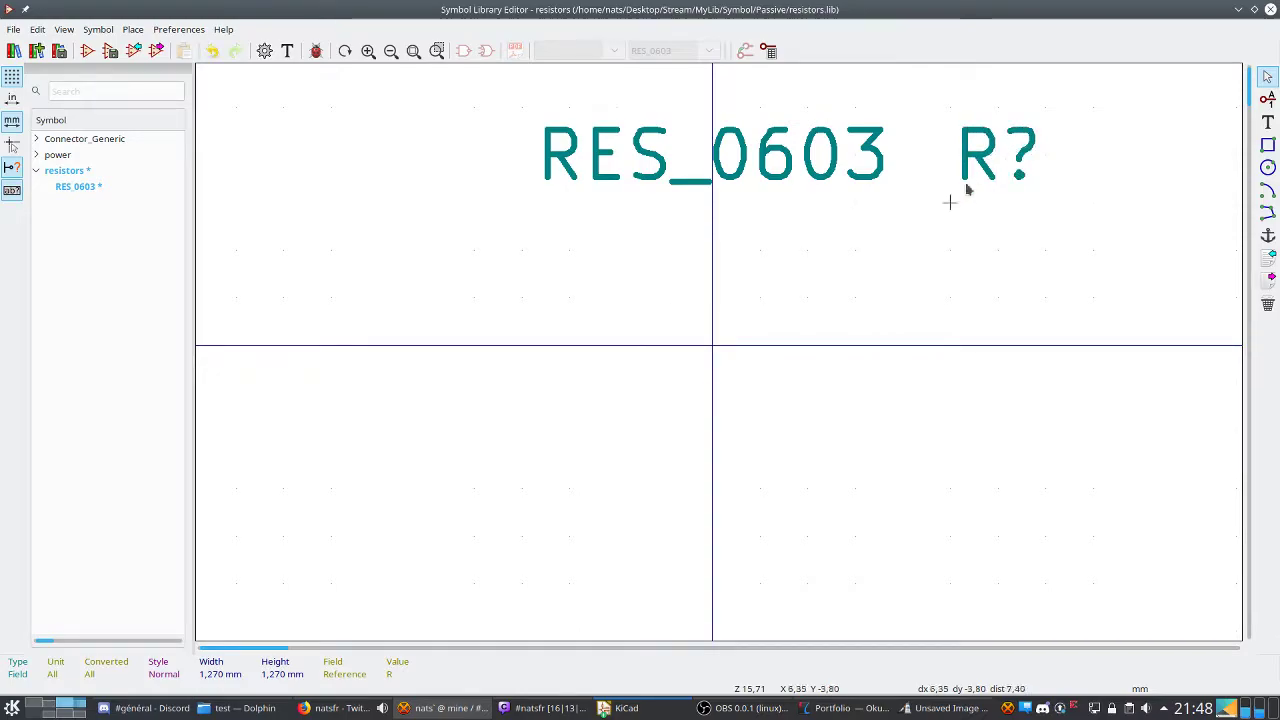
pyautogui.click(701, 148)
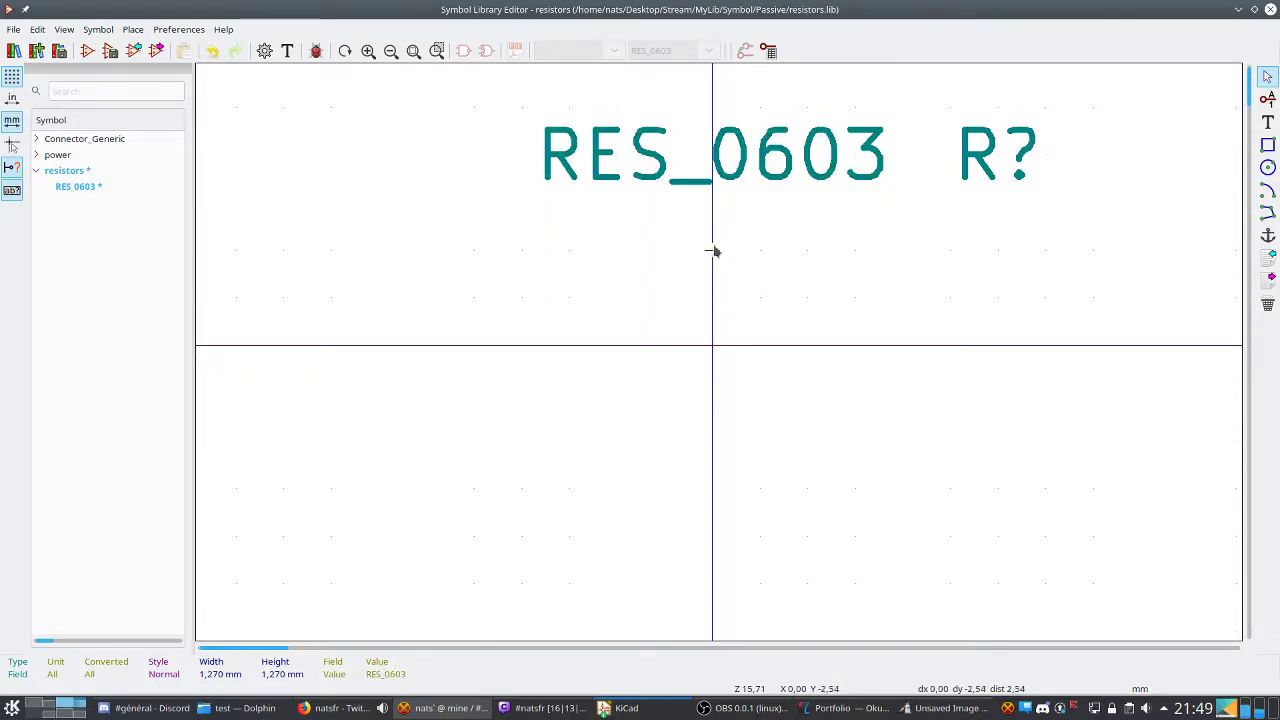
pyautogui.doubleClick(725, 167)
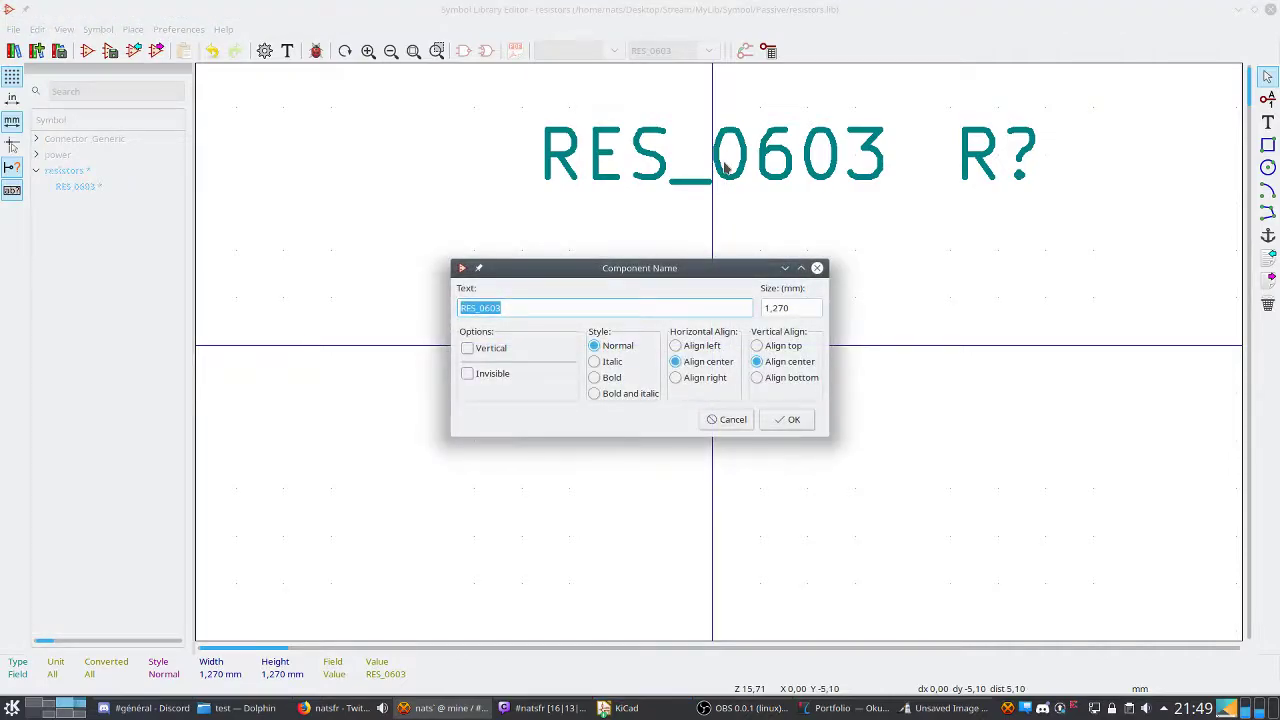
pyautogui.press('Escape')
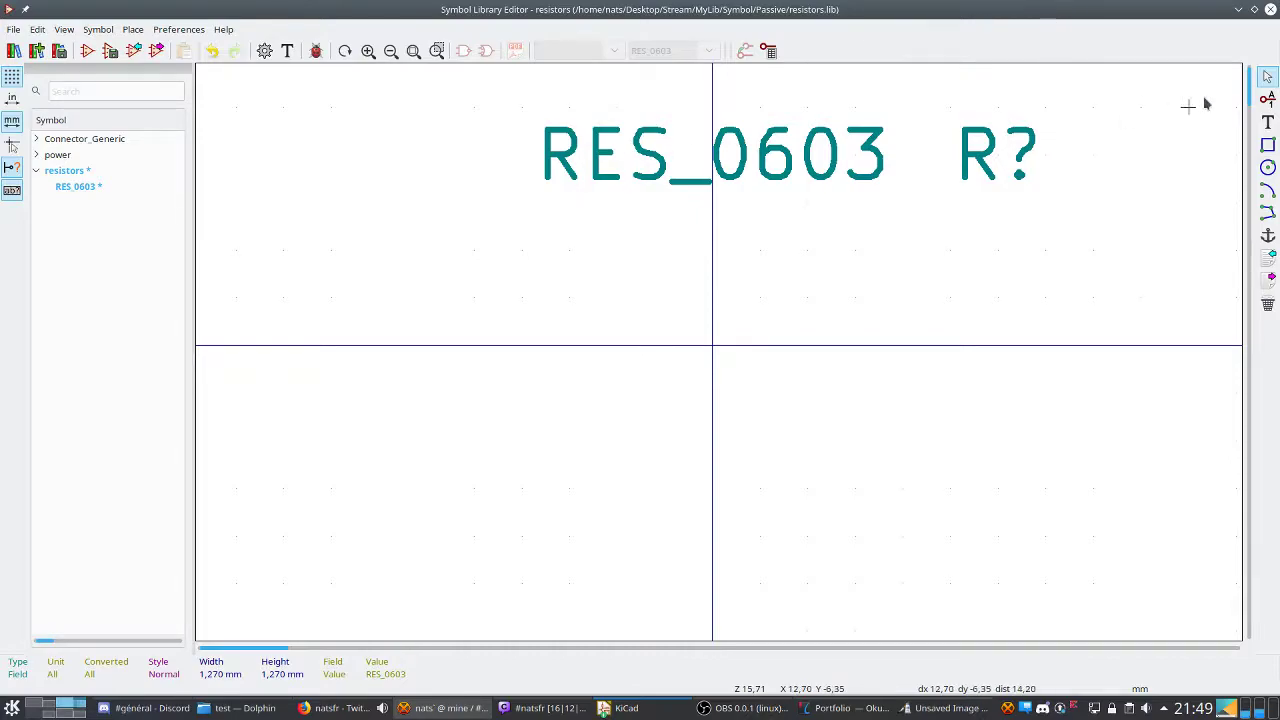
# Start a new pin on the horizontal axis at X -7.62 mm and name it 1.
pyautogui.click(1267, 98)
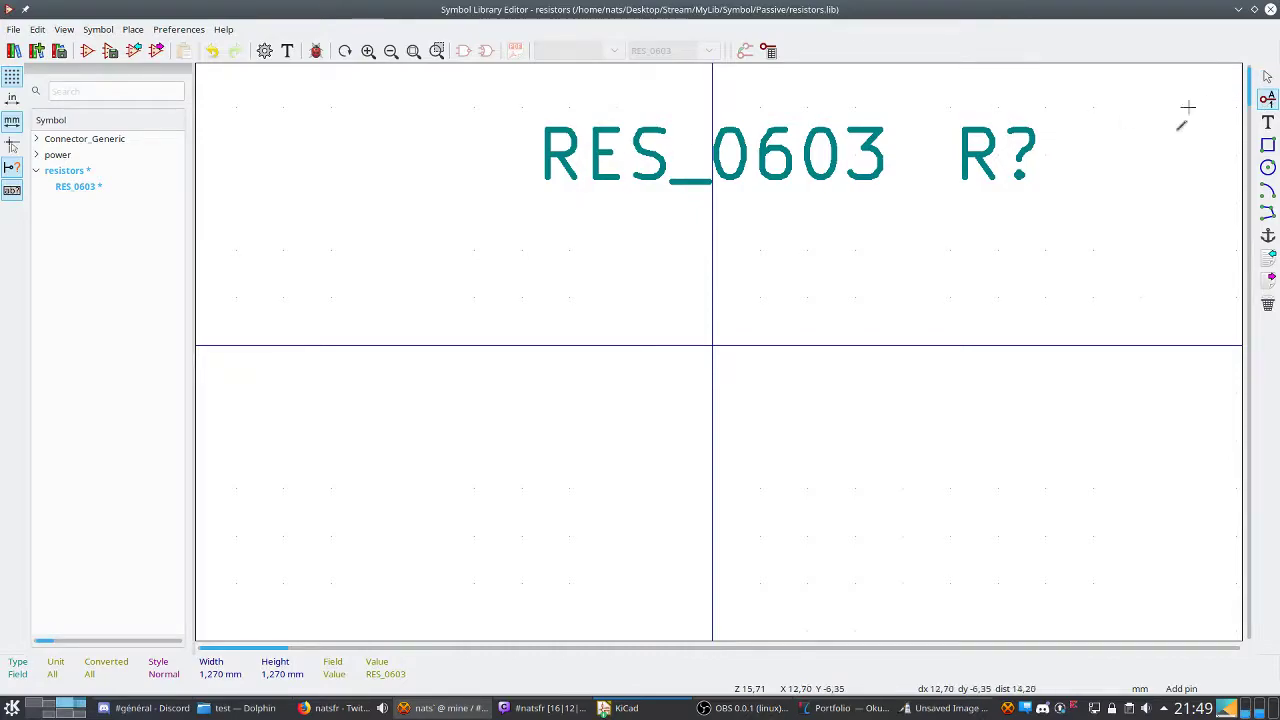
pyautogui.click(427, 345)
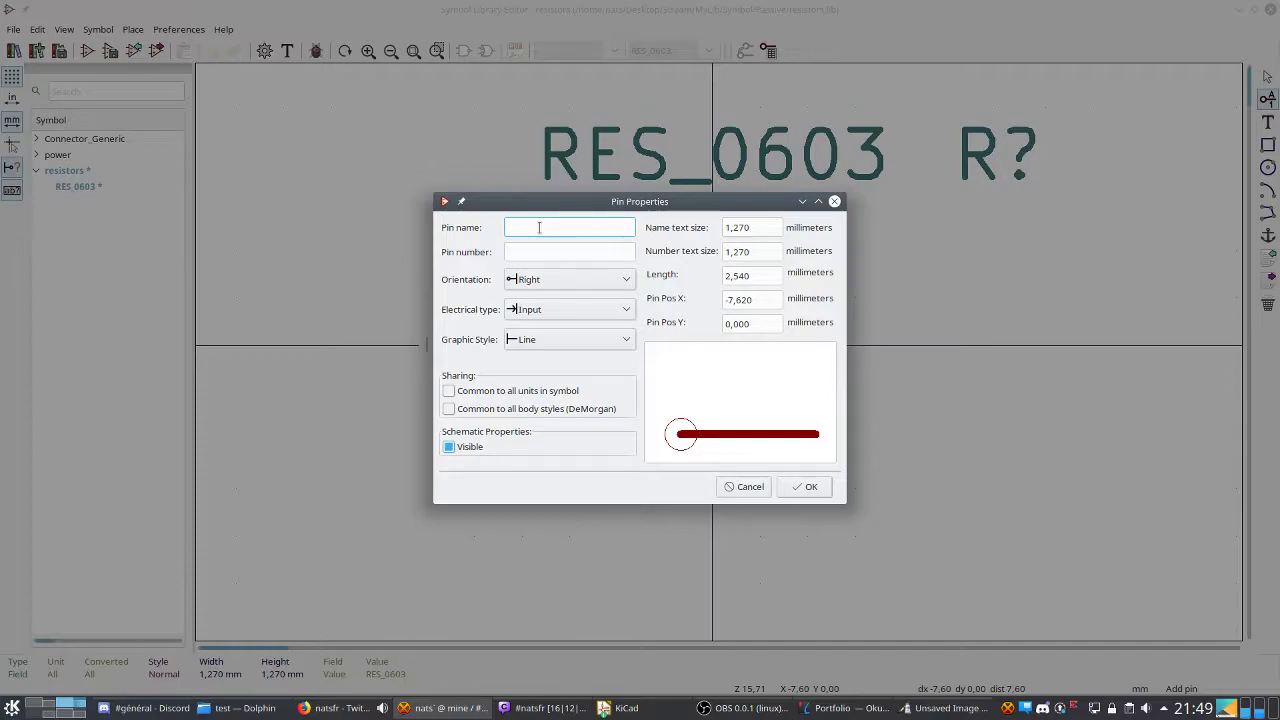
pyautogui.write('1')
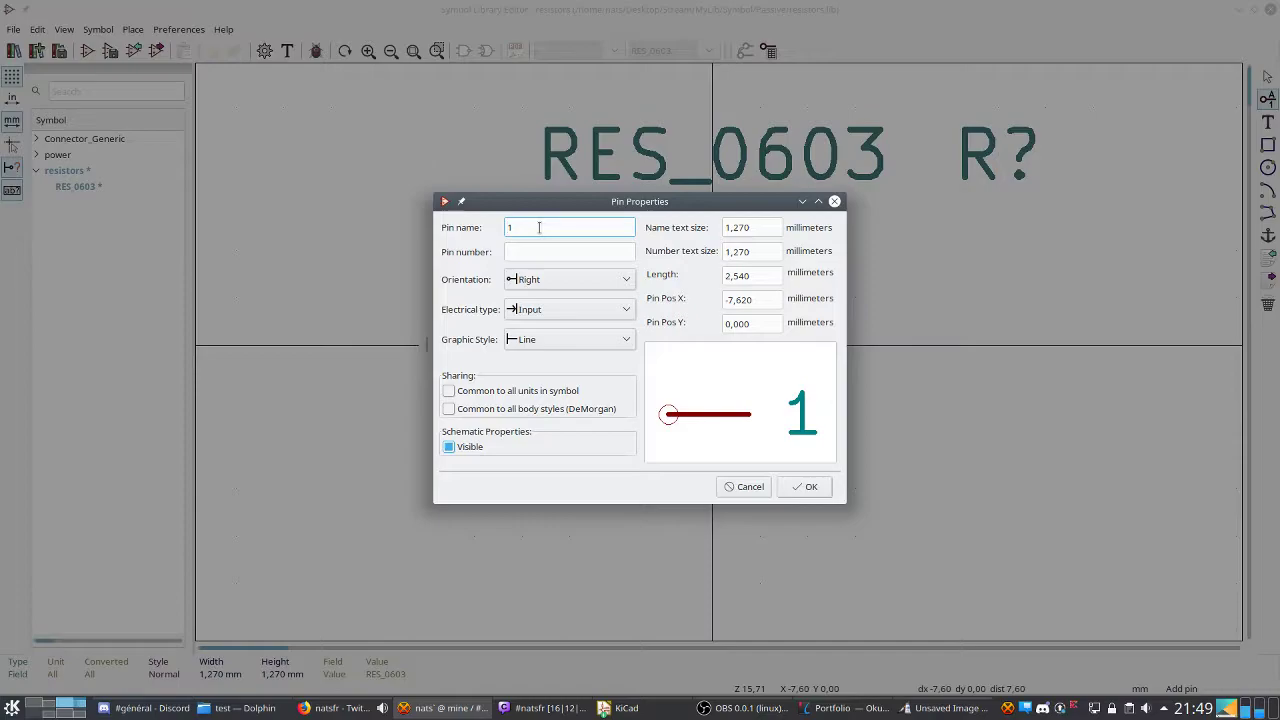
# Try the overlined pin name ~ON and clear the name again.
pyautogui.write('~')
pyautogui.hotkey('shift', 'Left')
pyautogui.write('0N')
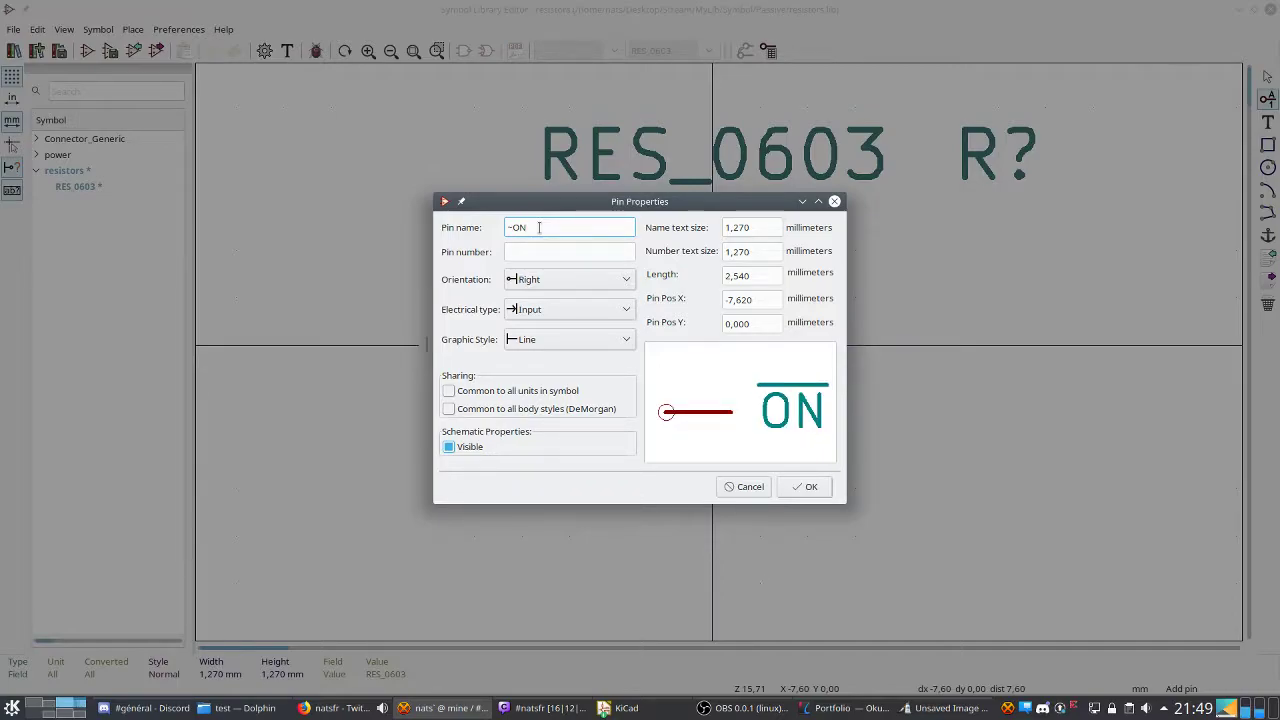
pyautogui.press('BackSpace')
pyautogui.press('BackSpace')
pyautogui.press('BackSpace')
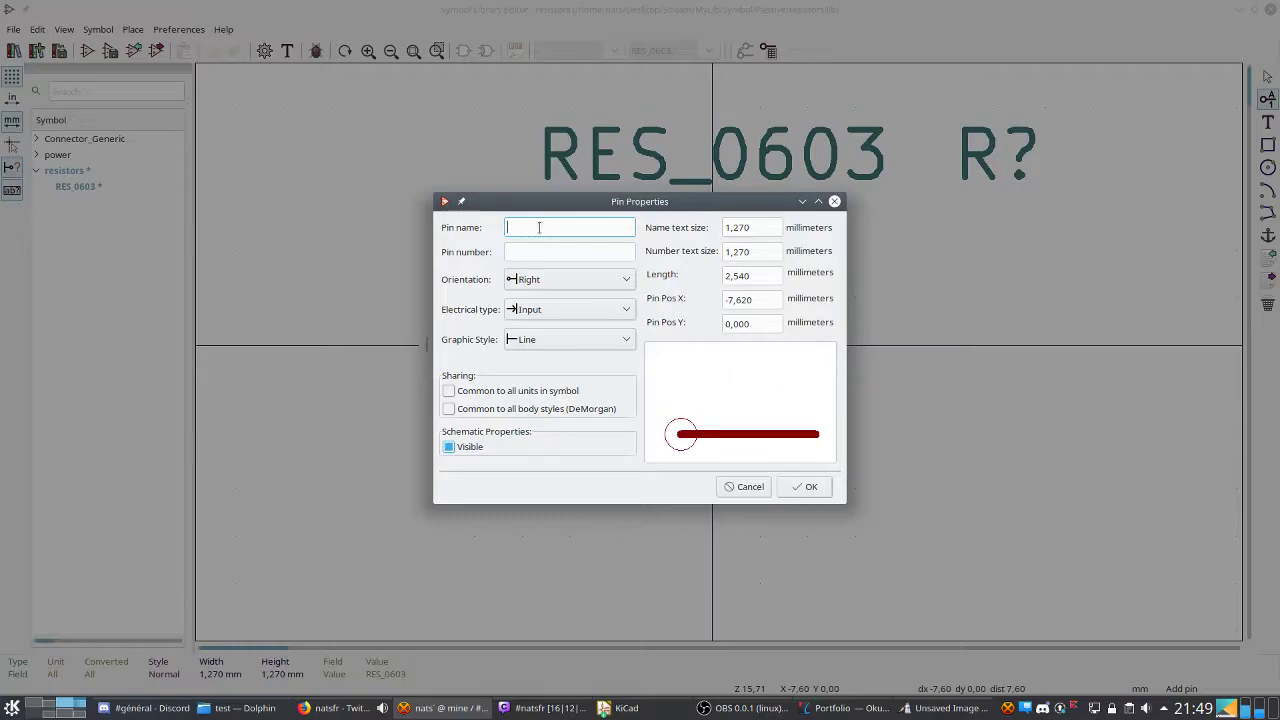
# Set both the pin's name and its number to 1.
pyautogui.write('1')
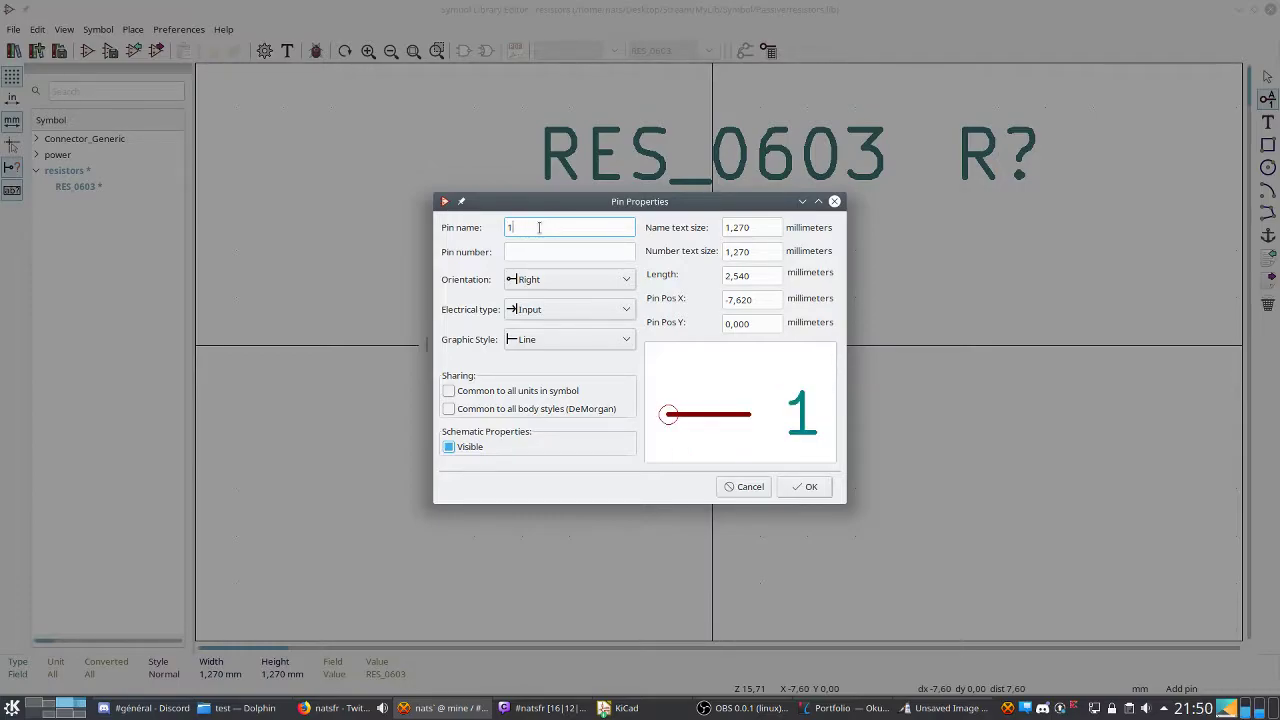
pyautogui.press('Tab')
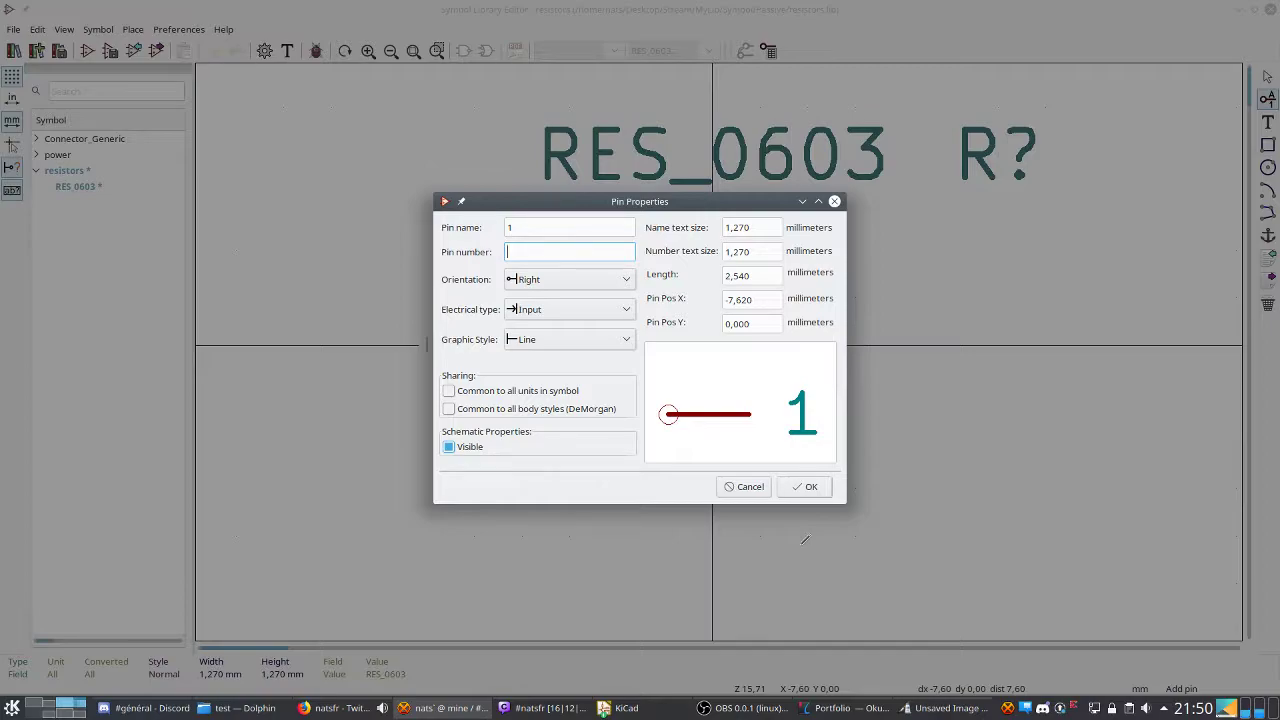
pyautogui.write('1')
pyautogui.doubleClick(740, 227)
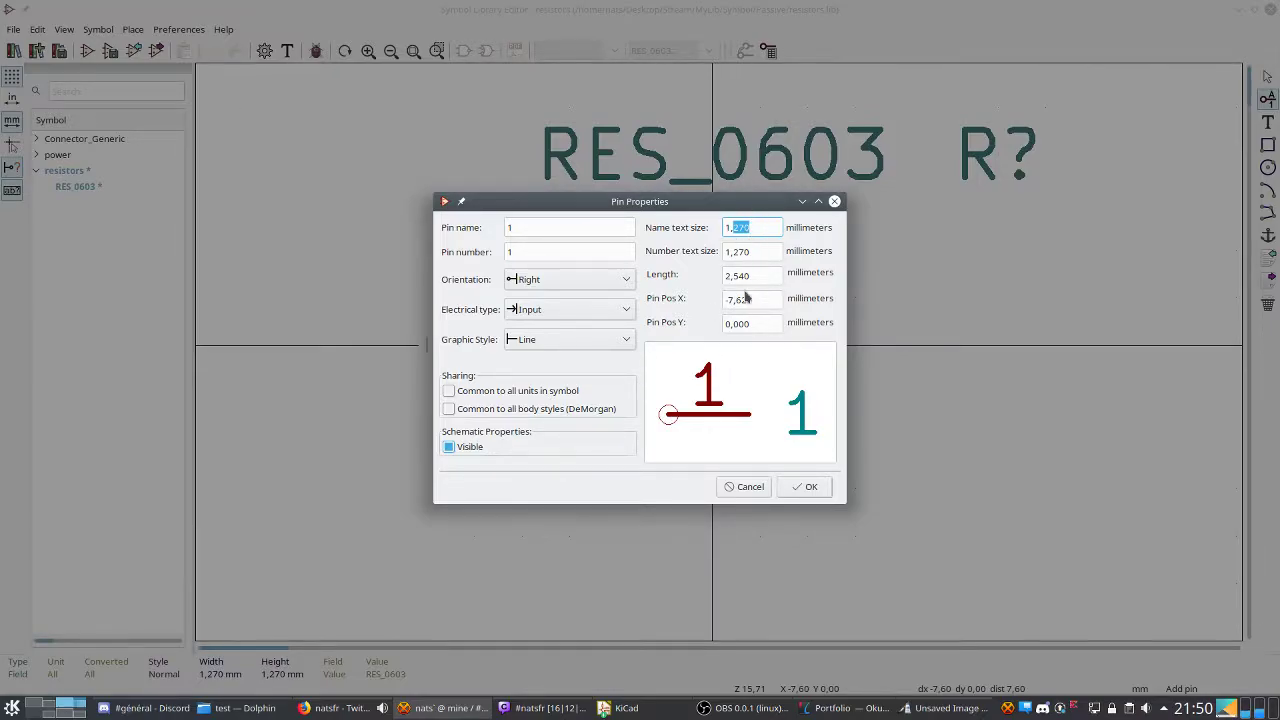
# Try the Left orientation for the pin and set it back to Right.
pyautogui.click(598, 289)
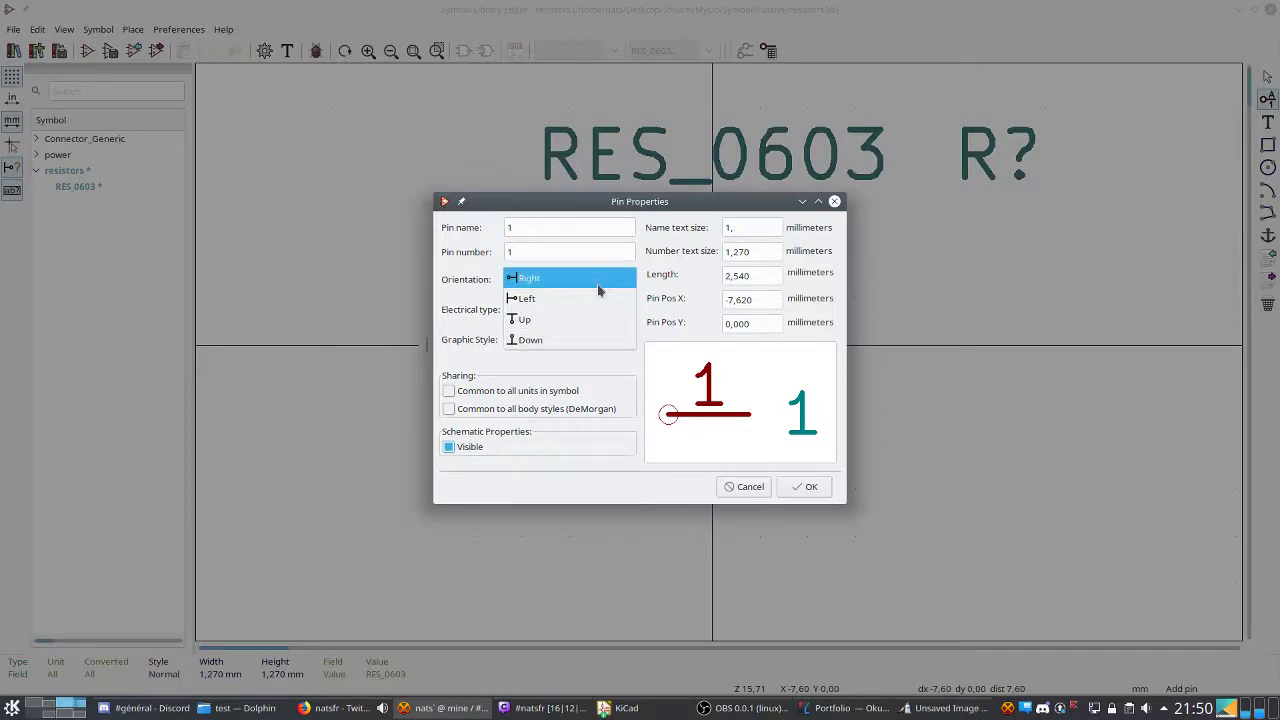
pyautogui.click(573, 298)
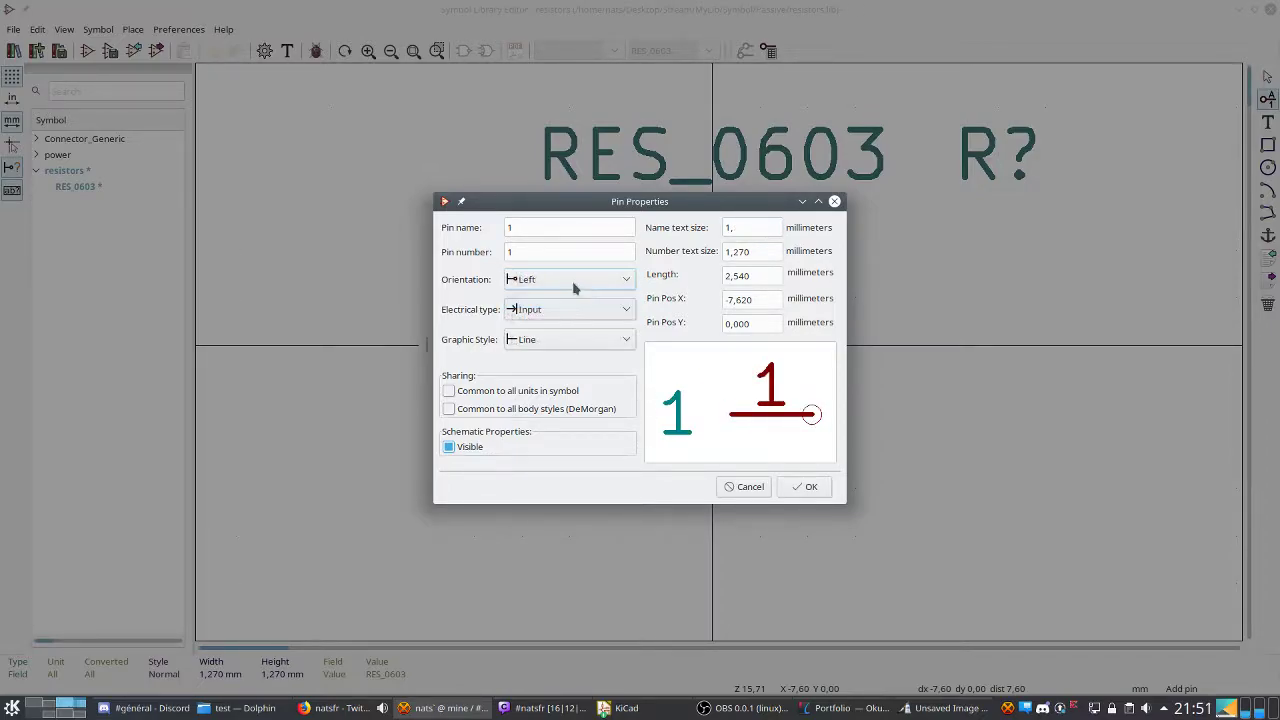
pyautogui.click(573, 287)
pyautogui.click(571, 263)
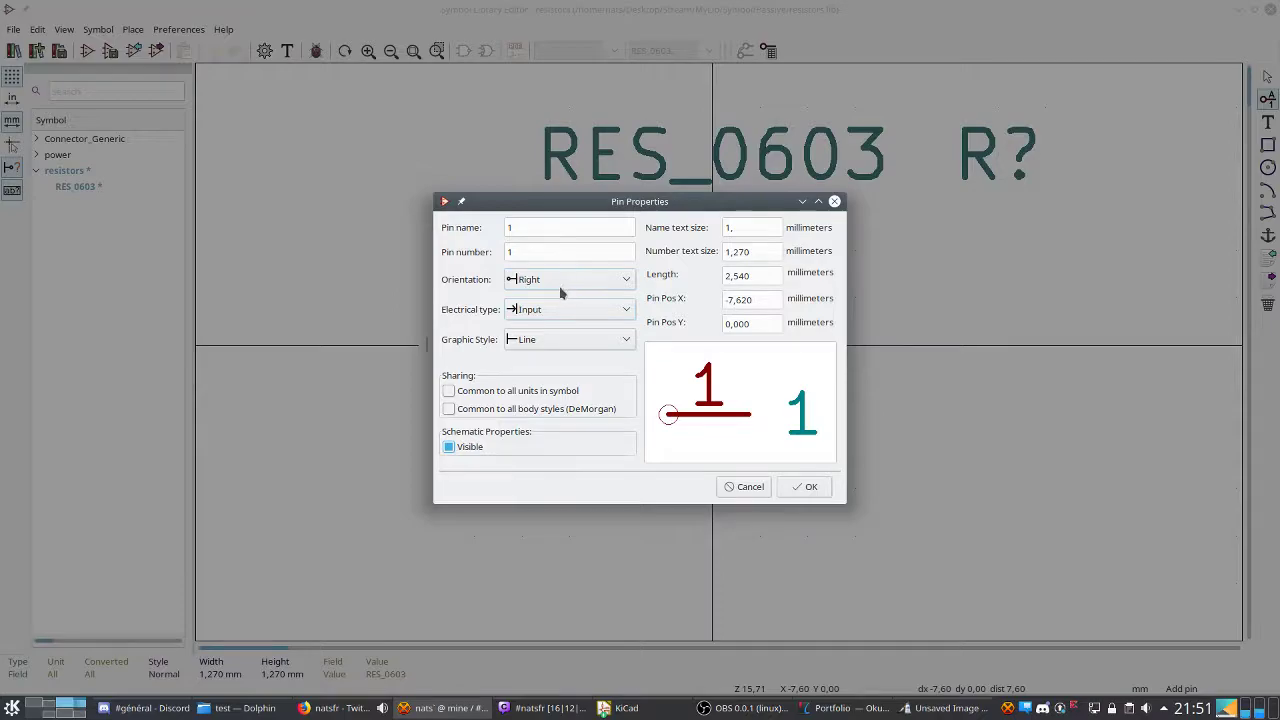
# Set the pin's electrical type to Passive with the Line graphic style and place it on the horizontal axis at X -7.62 mm.
pyautogui.click(553, 313)
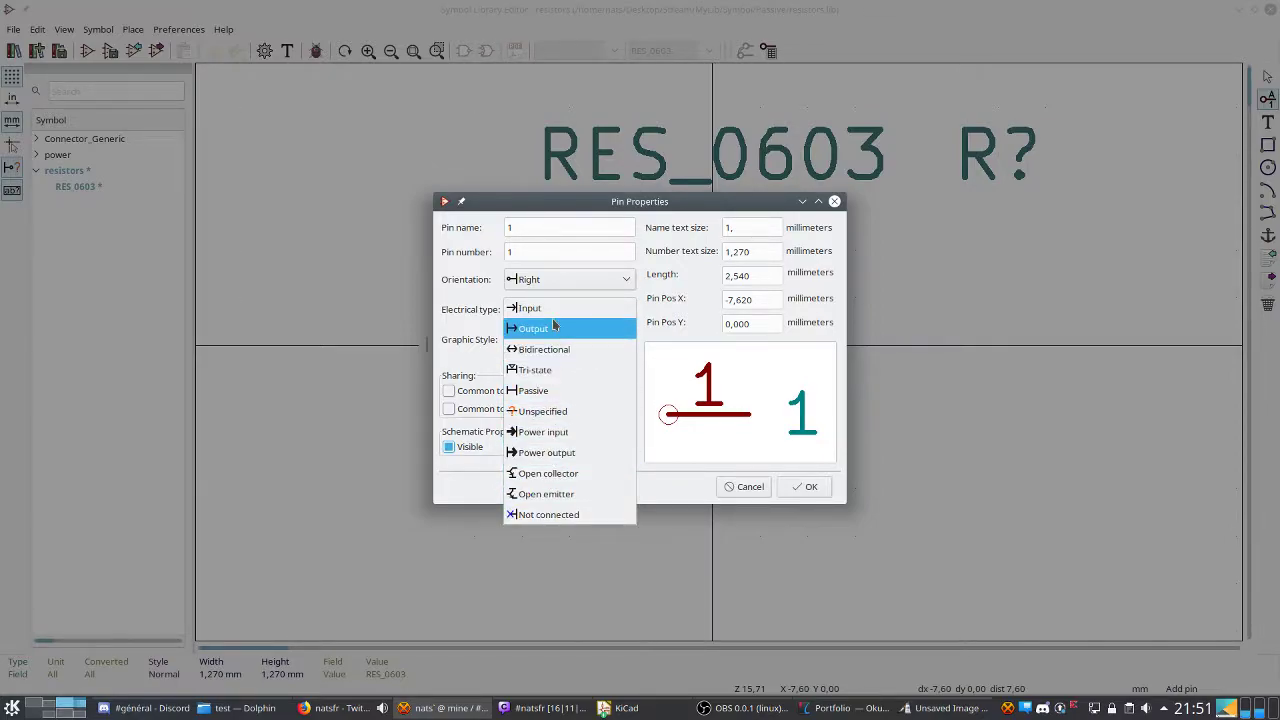
pyautogui.click(578, 392)
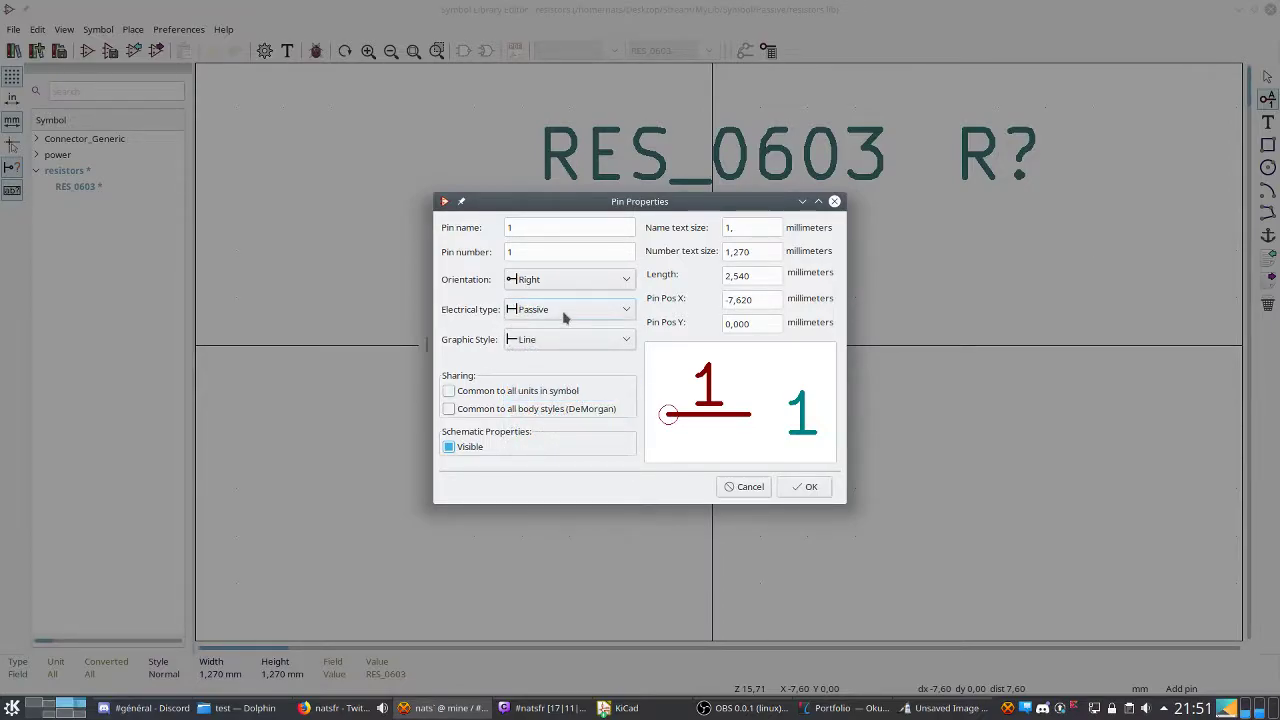
pyautogui.click(558, 340)
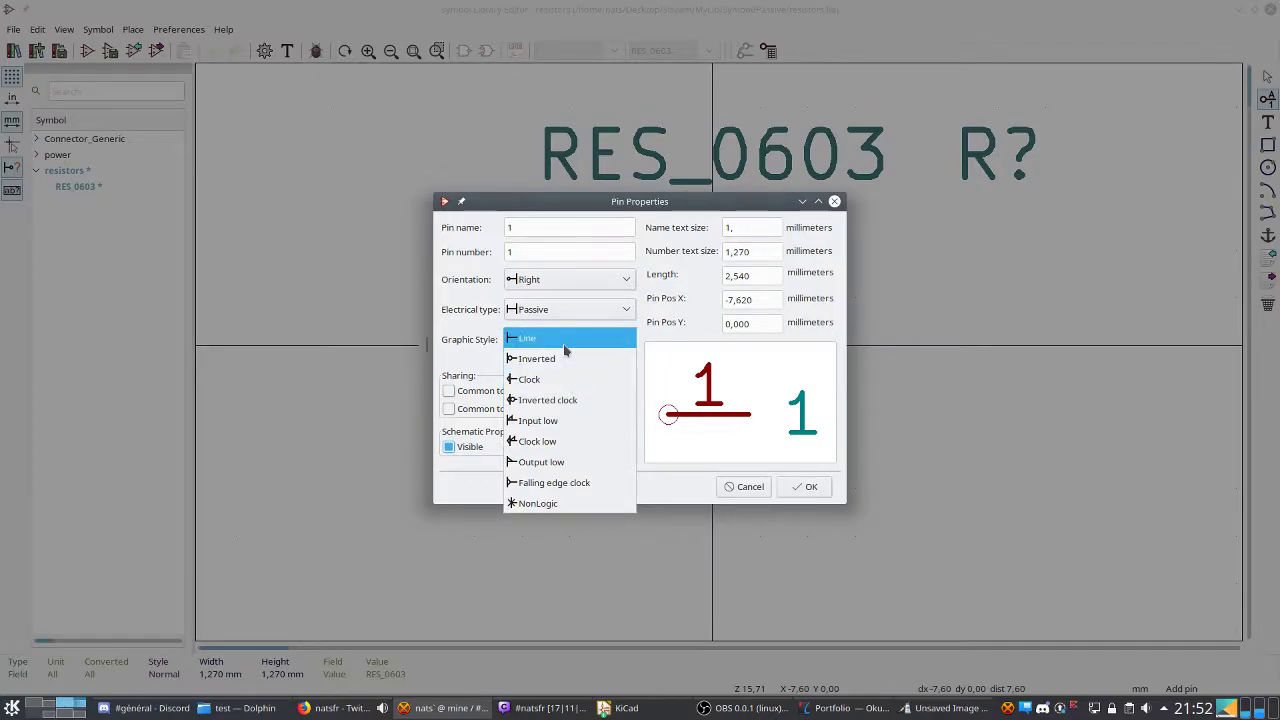
pyautogui.click(564, 345)
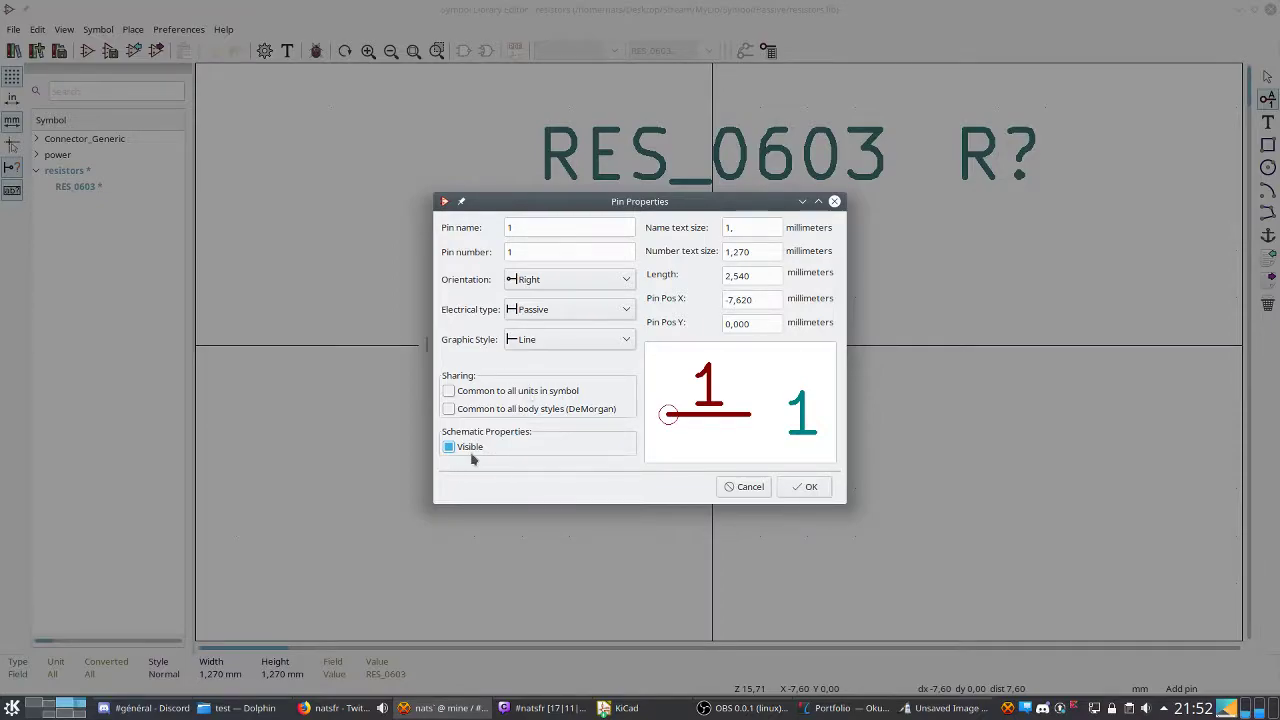
pyautogui.click(789, 487)
pyautogui.click(427, 345)
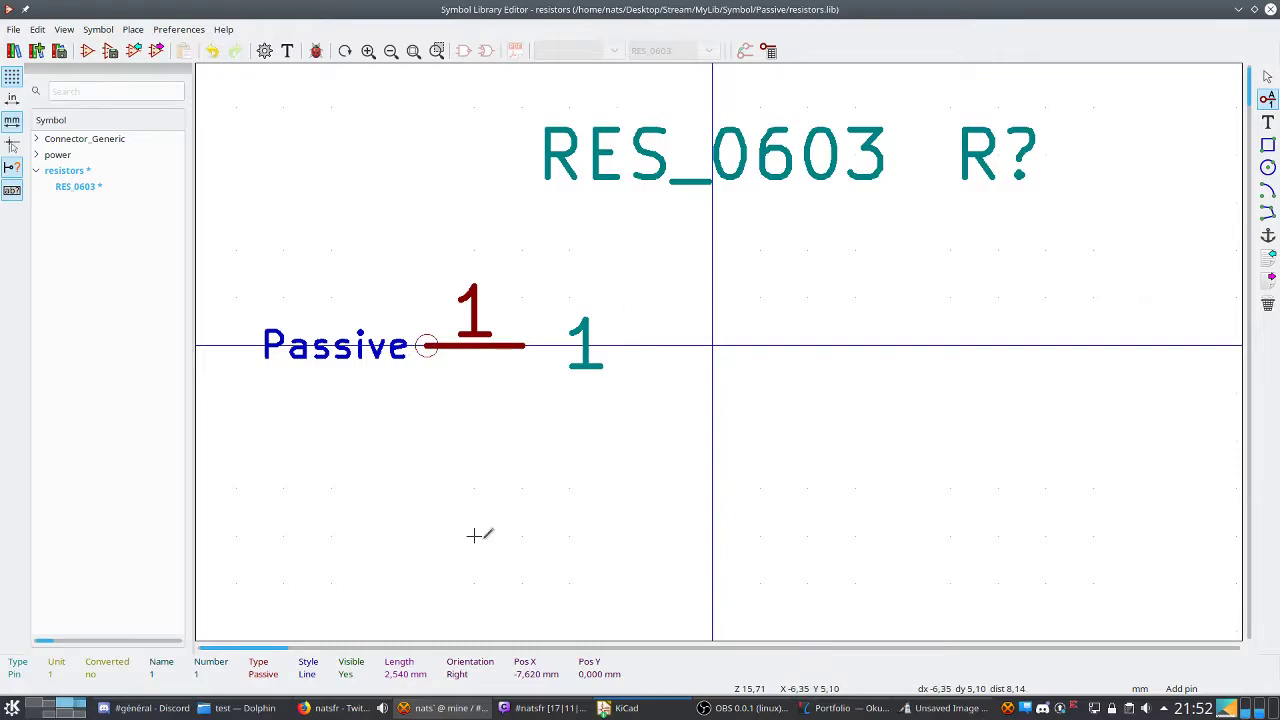
# Try moving and rotating pin 1, and put it back at its original position and orientation.
pyautogui.press('m')
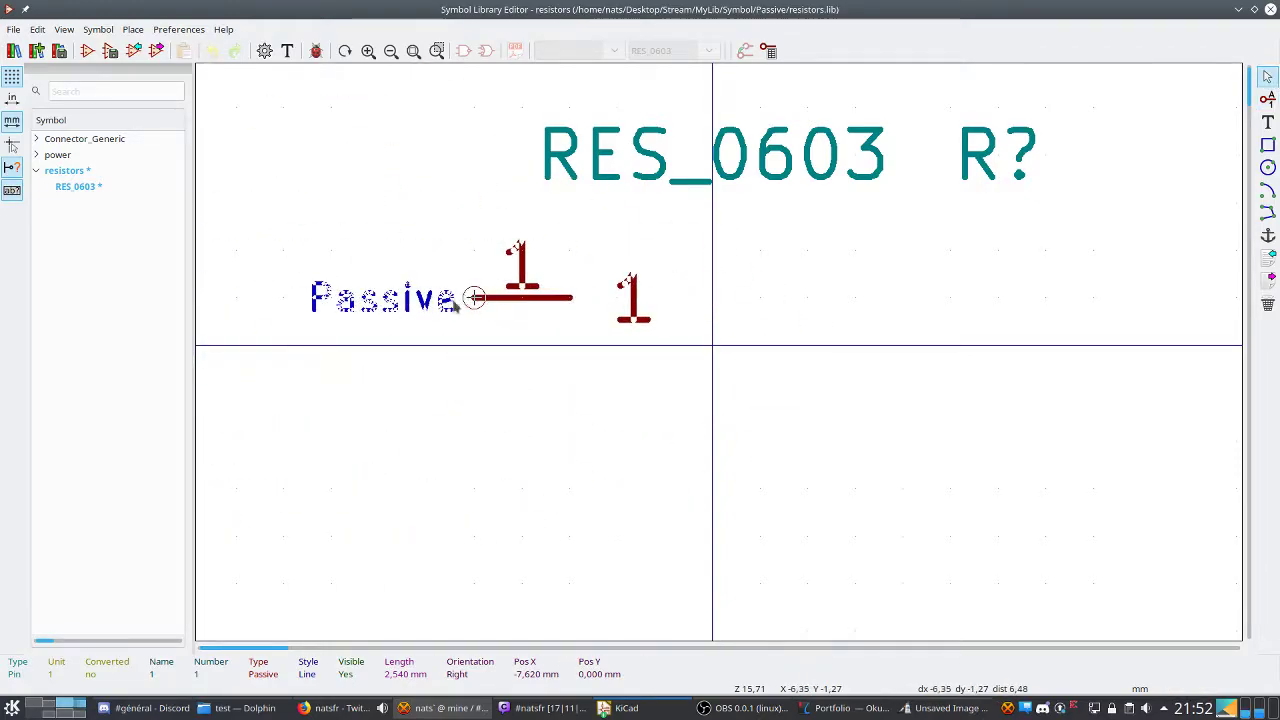
pyautogui.press('r')
pyautogui.press('r')
pyautogui.press('r')
pyautogui.press('r')
pyautogui.press('r')
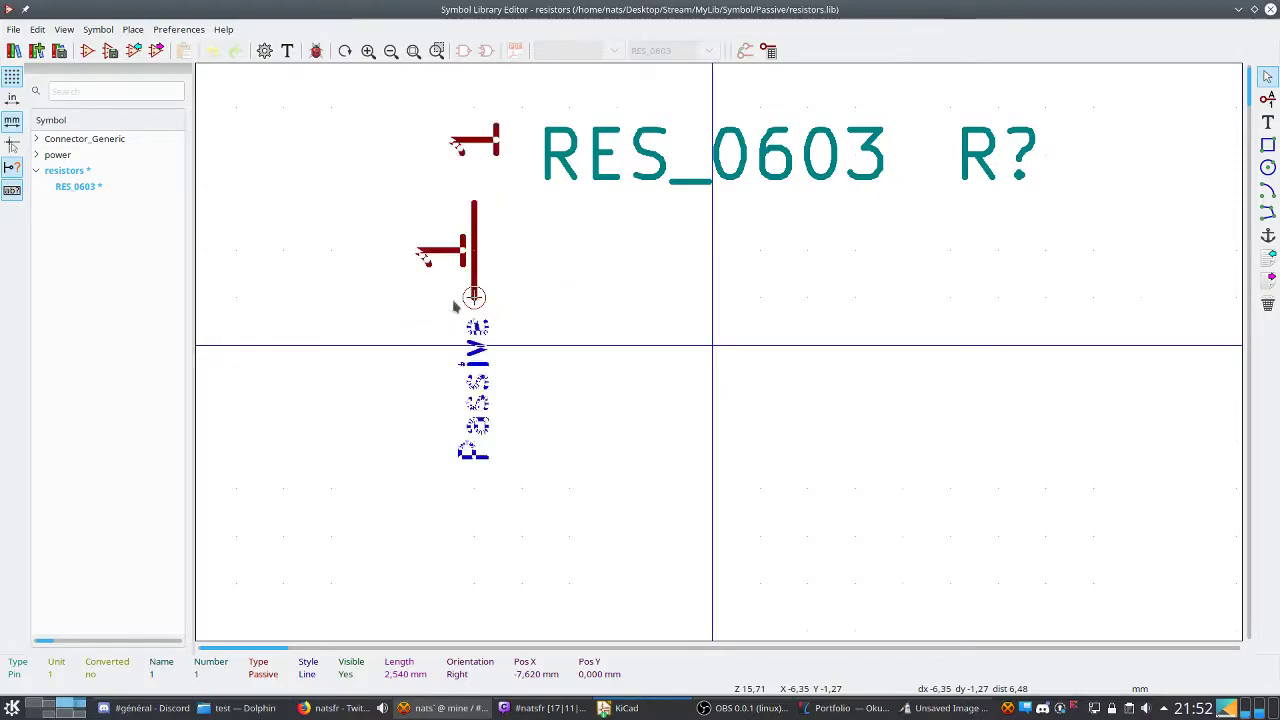
pyautogui.press('r')
pyautogui.press('r')
pyautogui.press('r')
pyautogui.click(436, 341)
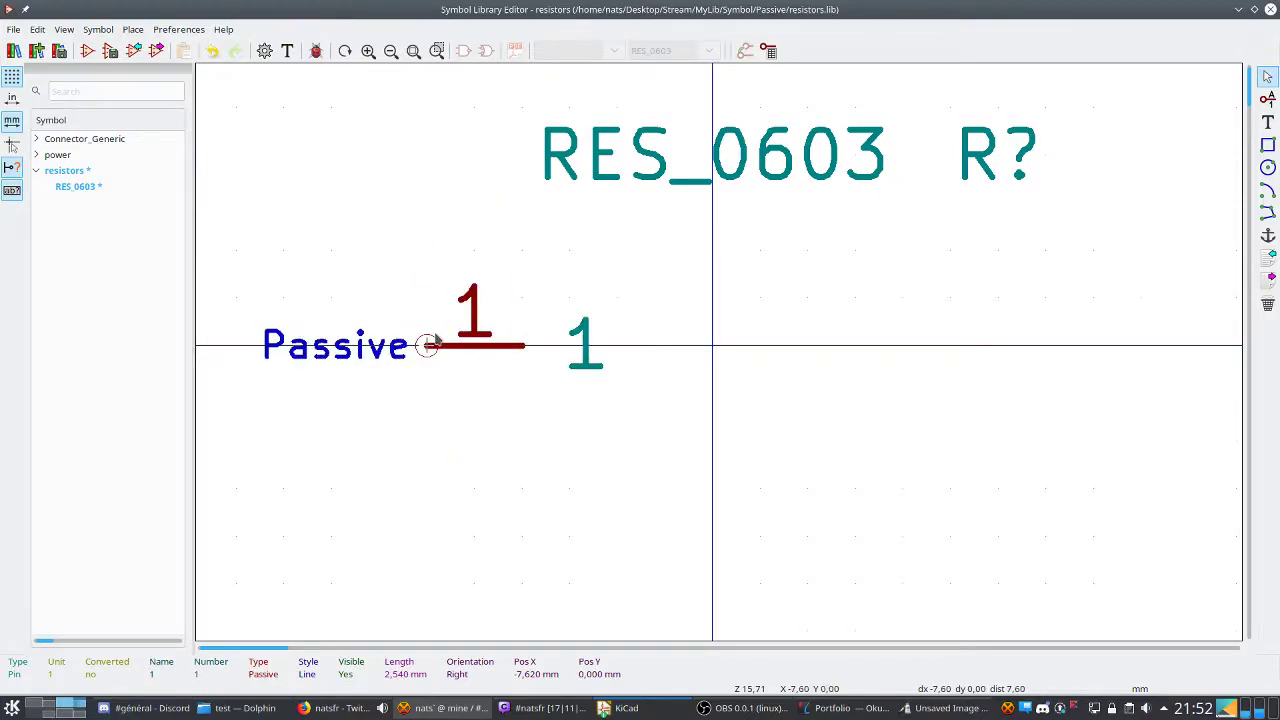
# Add a second Passive pin to the RES_0603 symbol with both its name and number set to 2.
pyautogui.click(1267, 98)
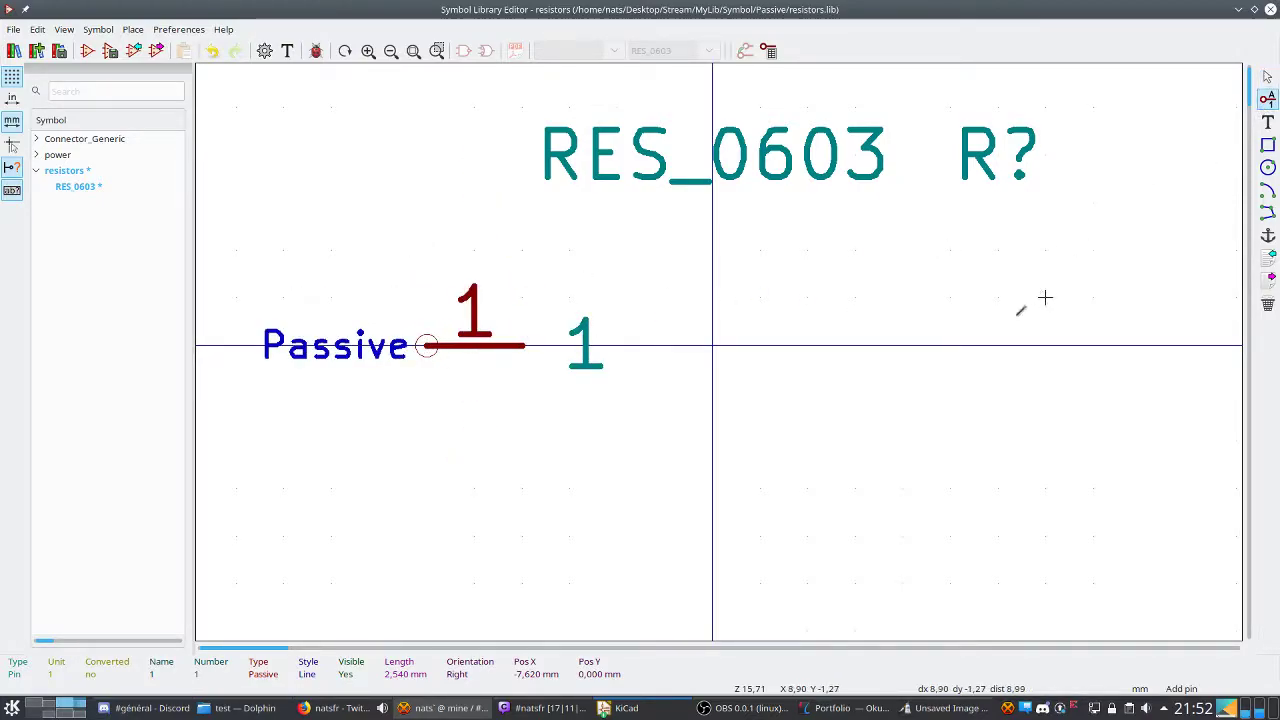
pyautogui.click(908, 346)
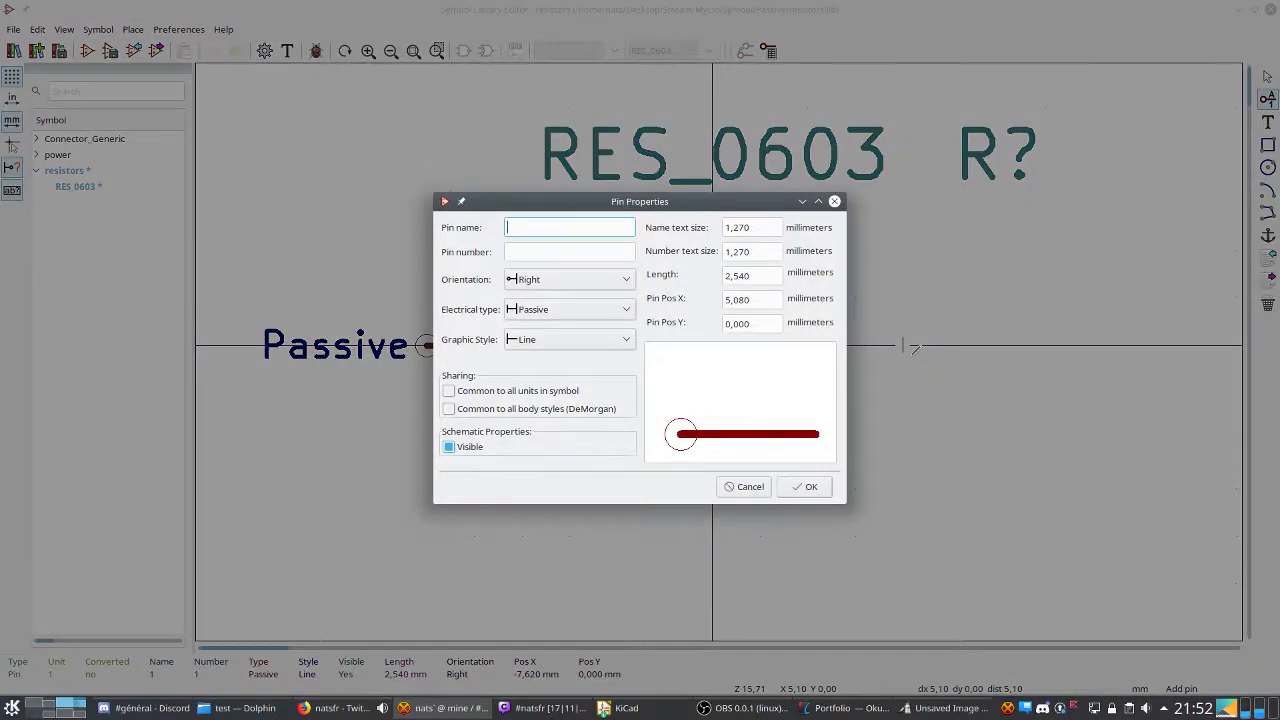
pyautogui.press('Tab')
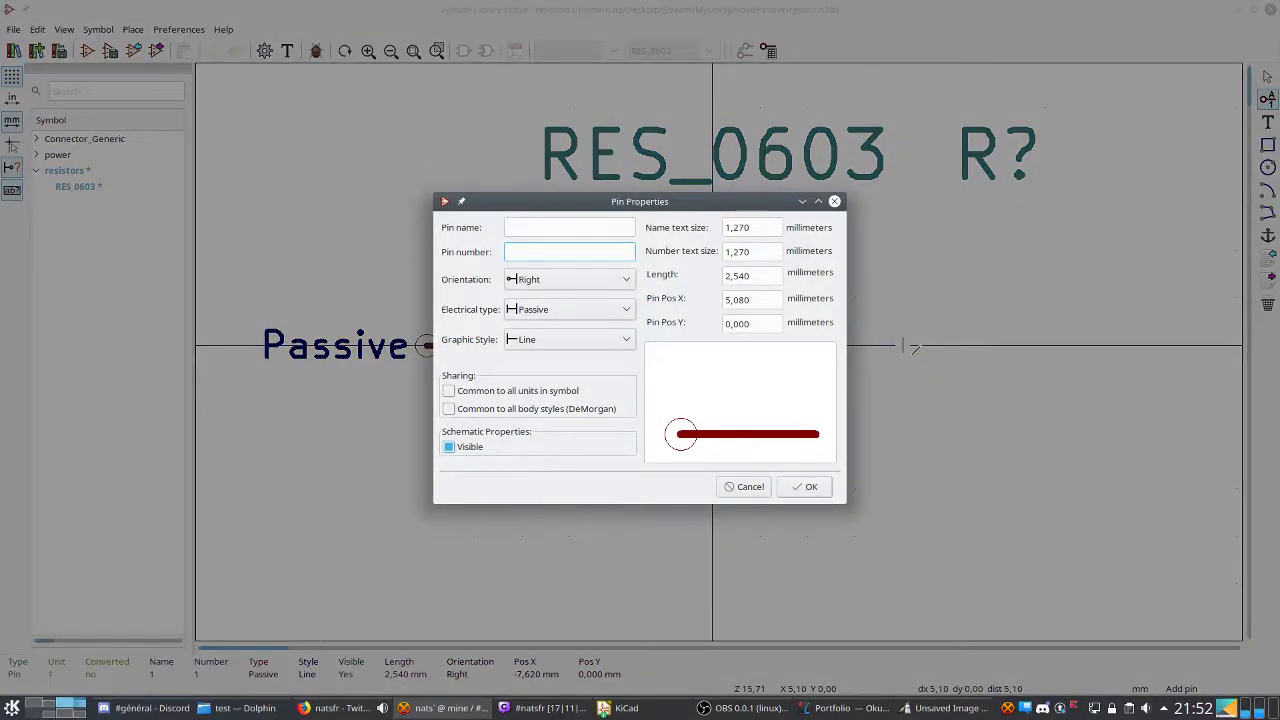
pyautogui.press('Tab')
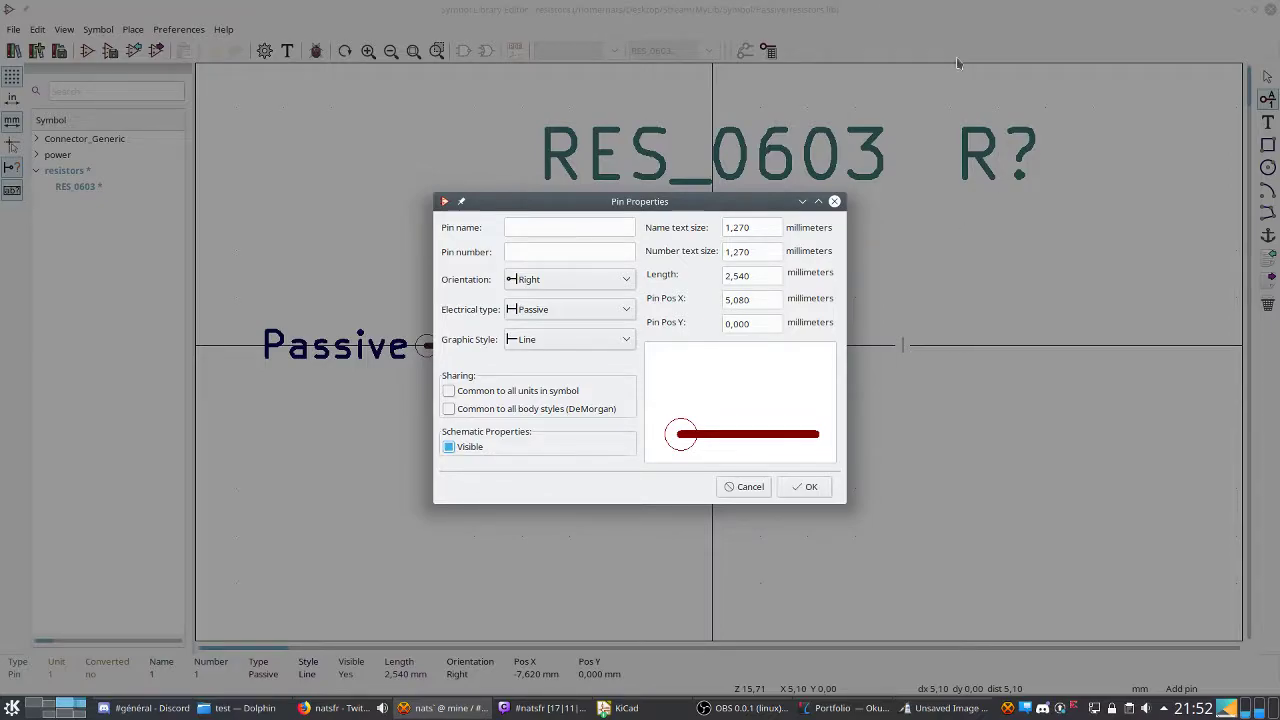
pyautogui.click(543, 227)
pyautogui.write('2')
pyautogui.click(543, 250)
pyautogui.write('2')
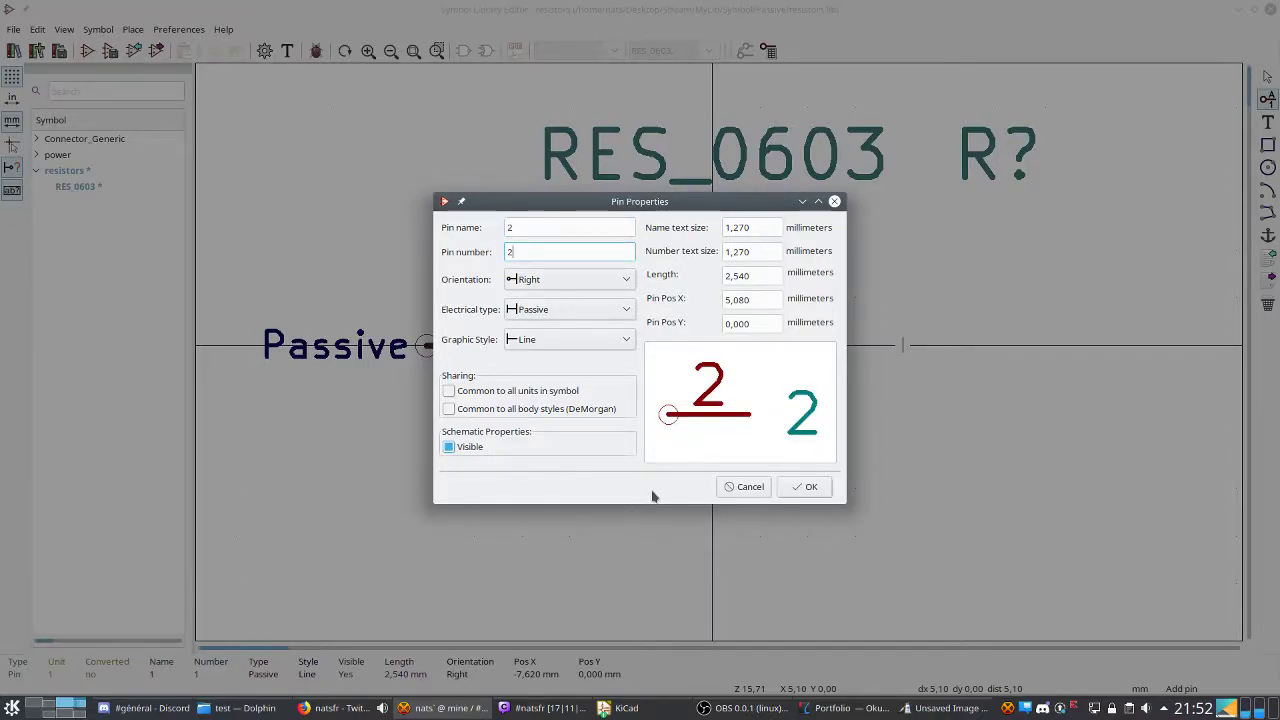
pyautogui.click(806, 487)
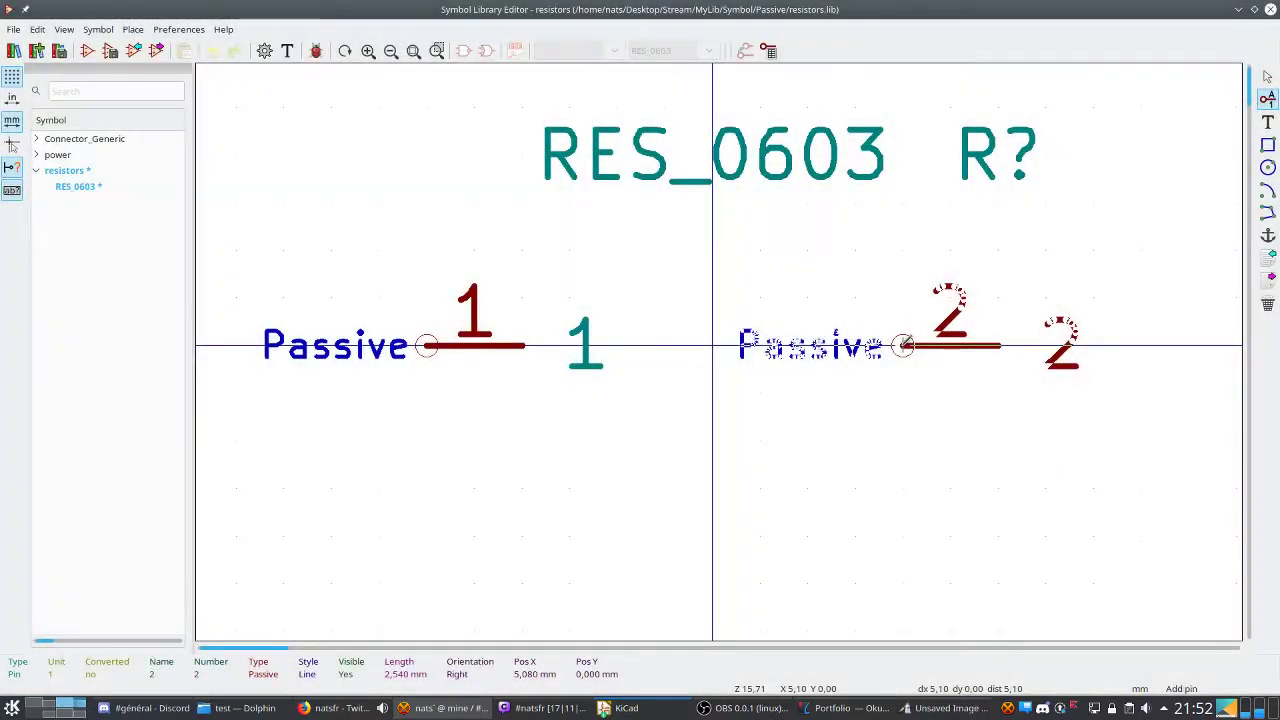
# Rotate pin 2 by 180 degrees and place it on the horizontal axis, mirroring pin 1 about the vertical axis.
pyautogui.press('r')
pyautogui.press('r')
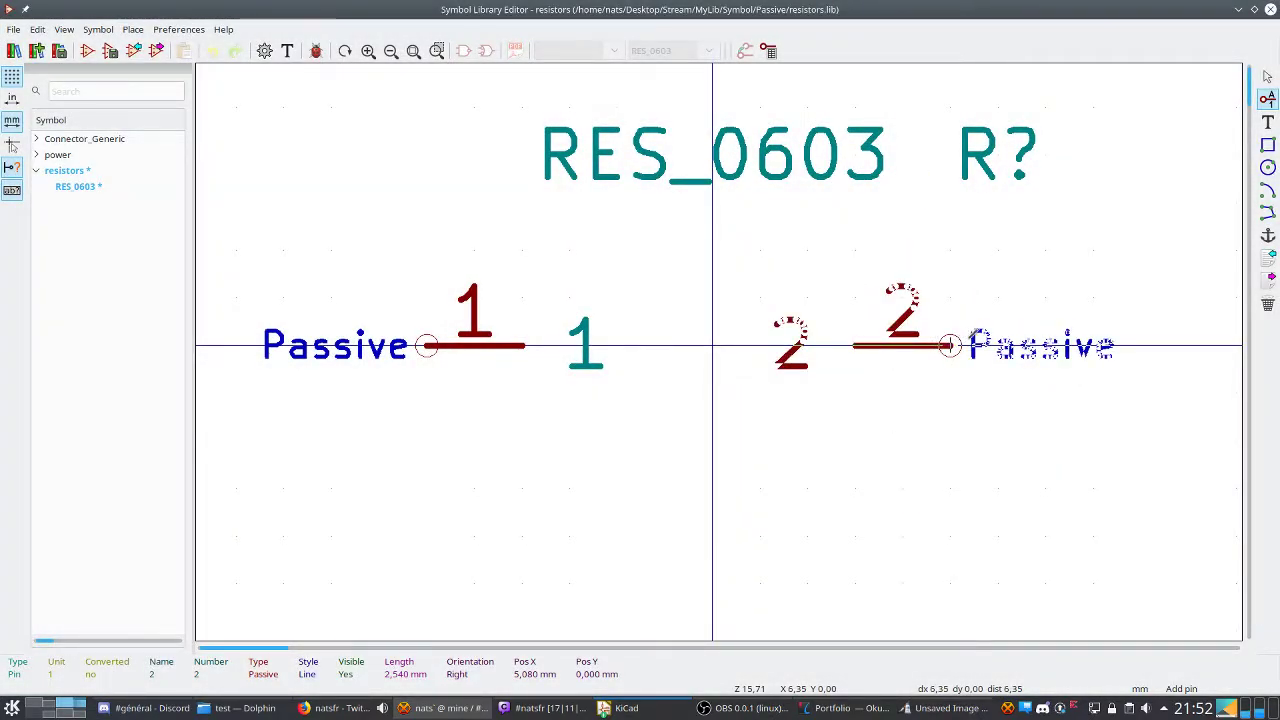
pyautogui.click(997, 345)
# Draw the resistor's rectangular body between the inner ends of pins 1 and 2, centred on the horizontal axis.
pyautogui.click(1267, 145)
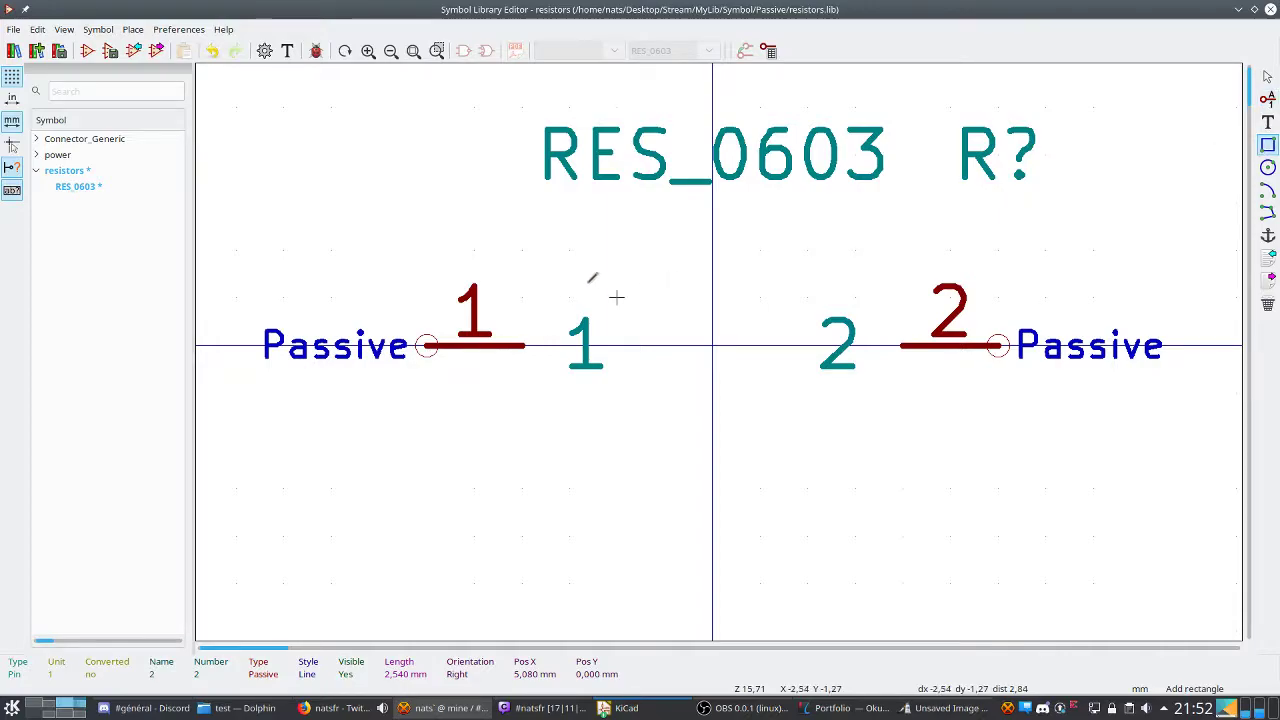
pyautogui.click(521, 297)
pyautogui.click(904, 393)
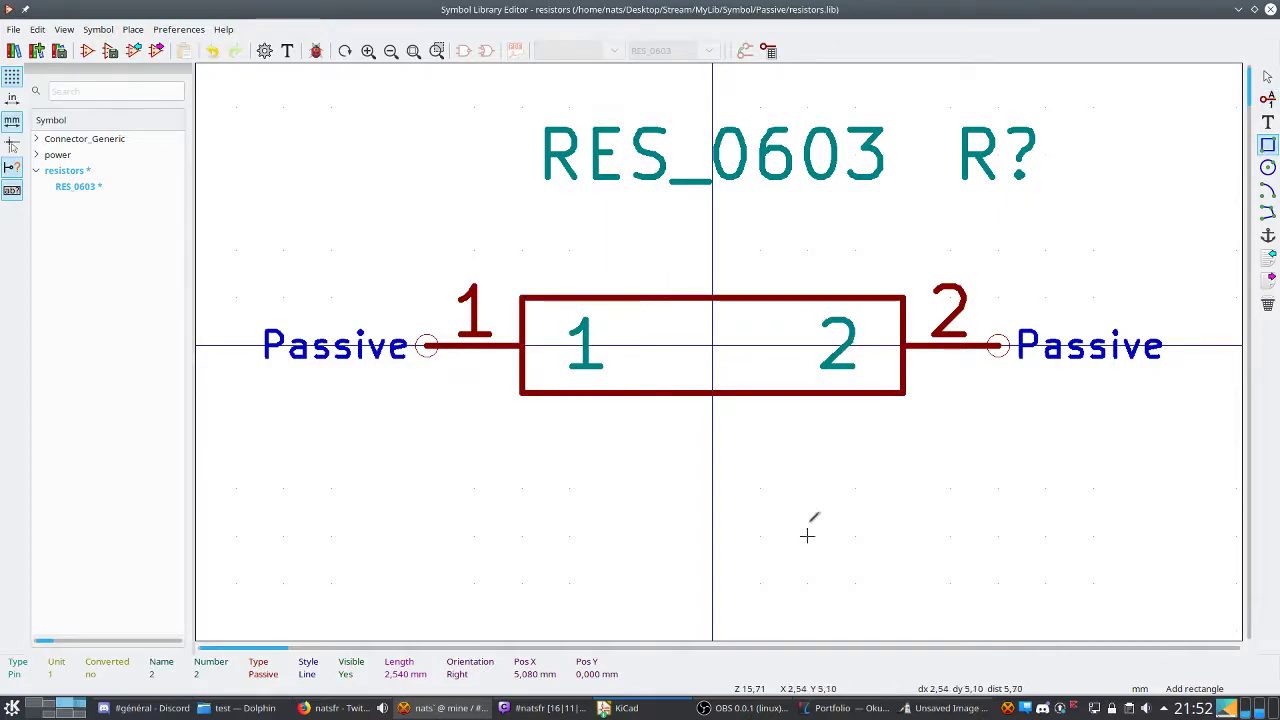
pyautogui.press('Escape')
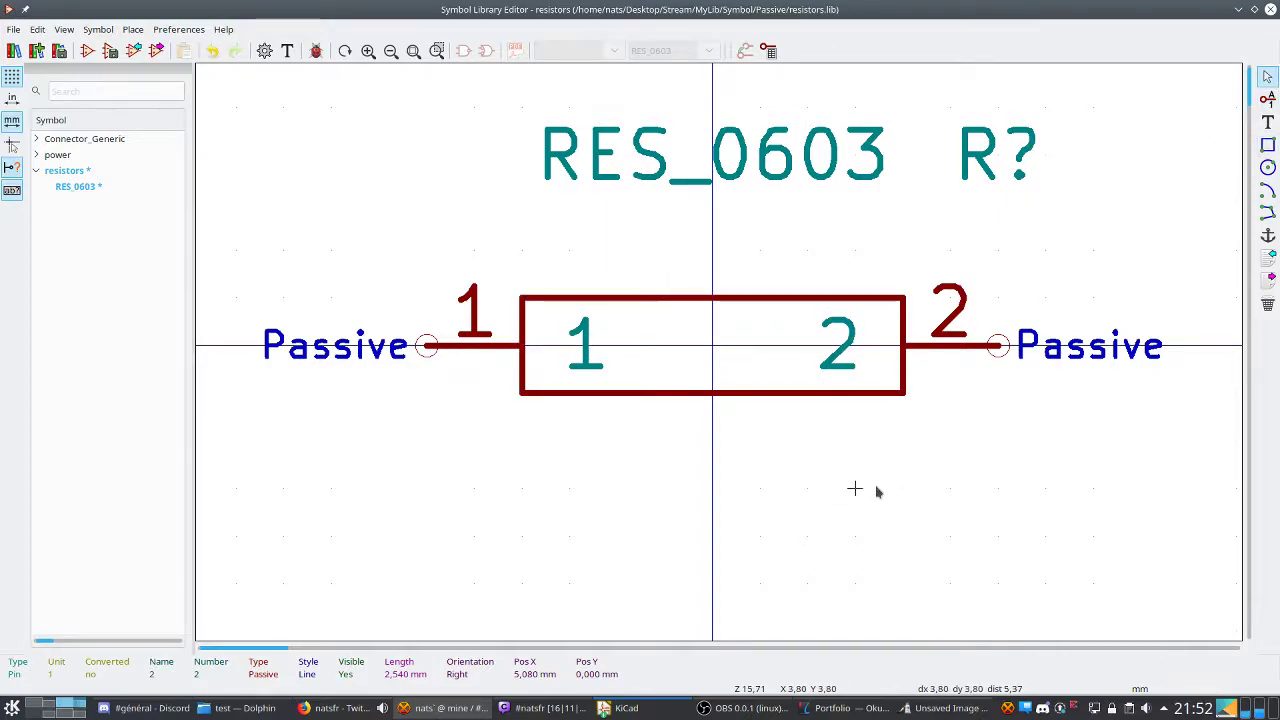
# Save the resistors symbol library and close the symbol editor.
pyautogui.click(59, 53)
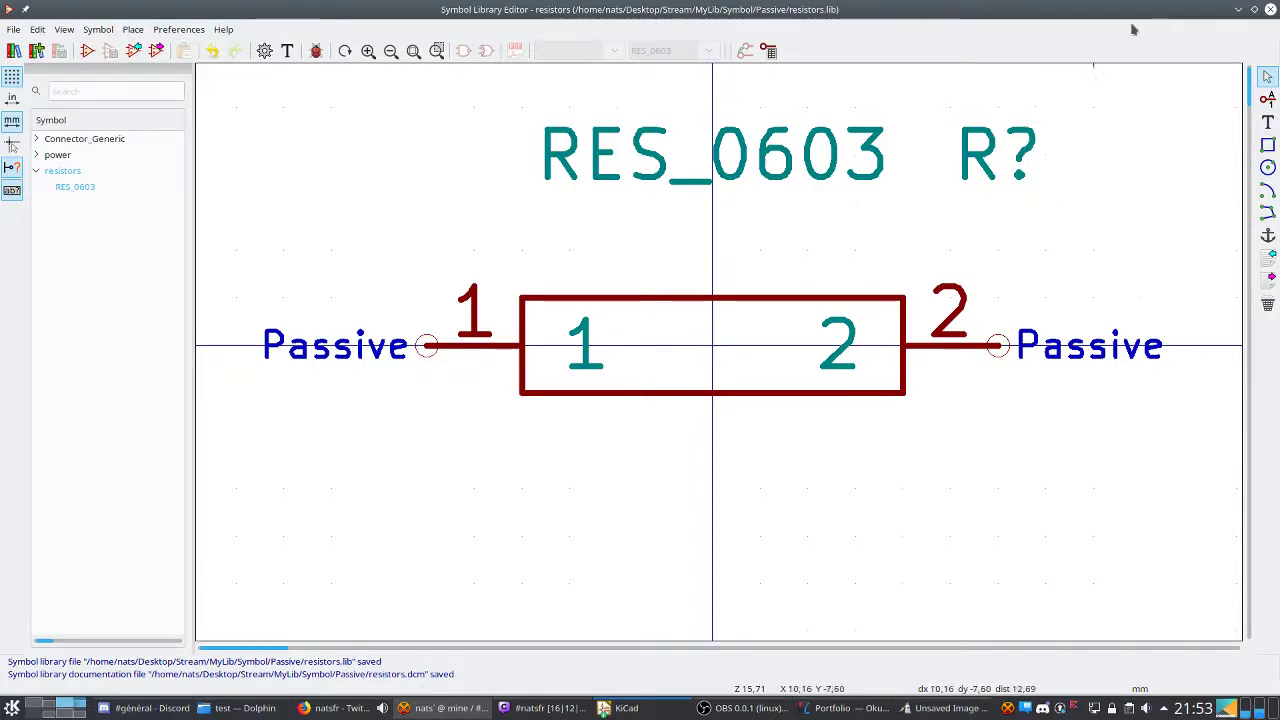
pyautogui.click(1270, 9)
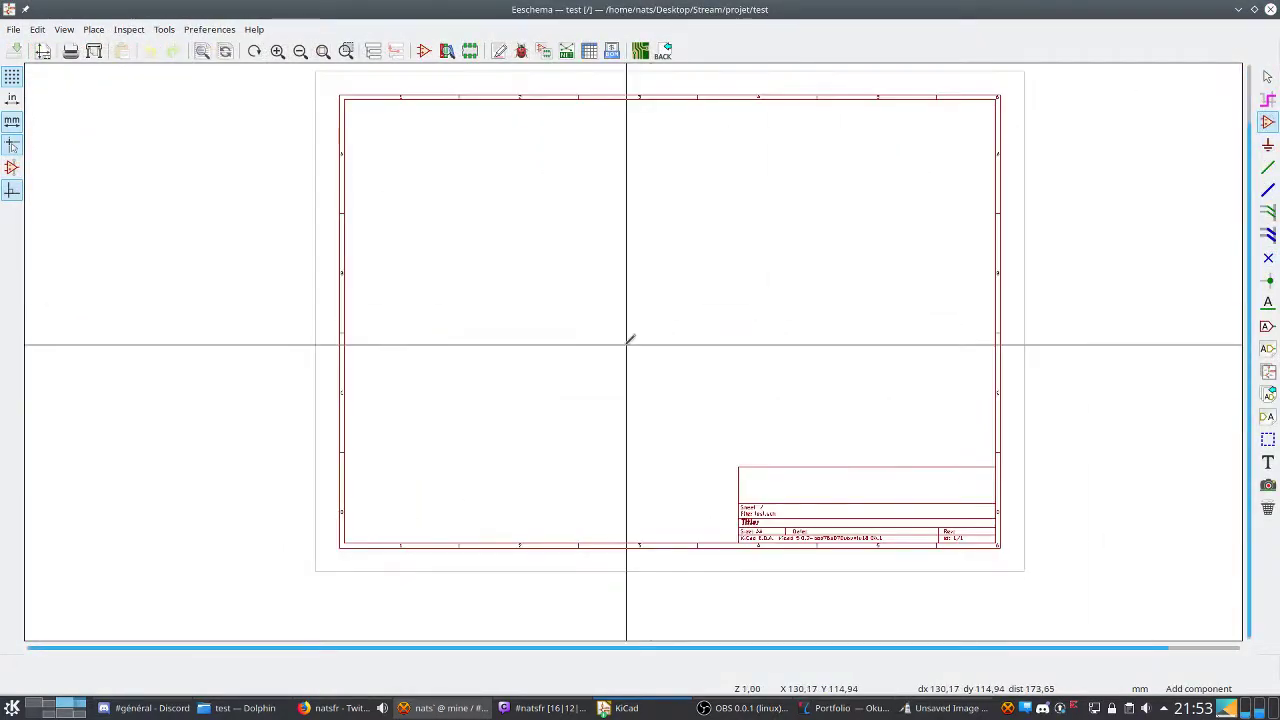
# Place the RES_0603 symbol from the resistors library in the upper-middle area of the schematic sheet.
pyautogui.scroll(1, 629, 340)
pyautogui.scroll(-1, 700, 300)
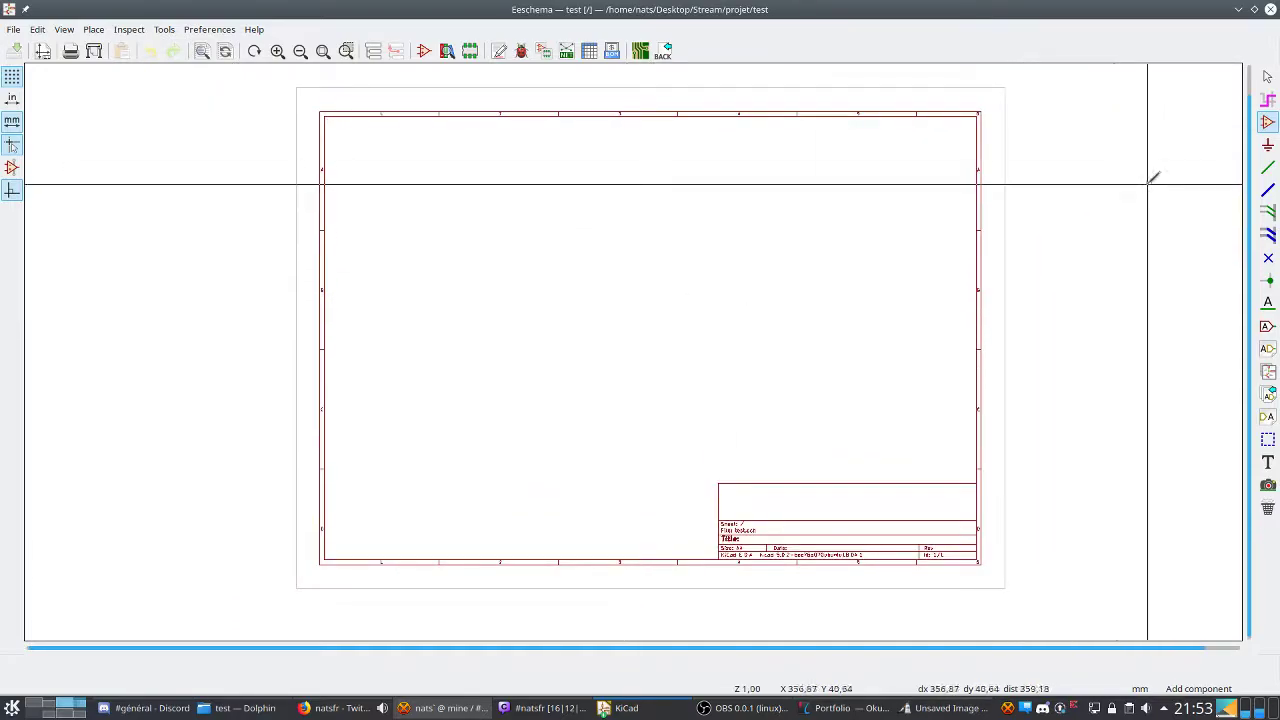
pyautogui.click(587, 283)
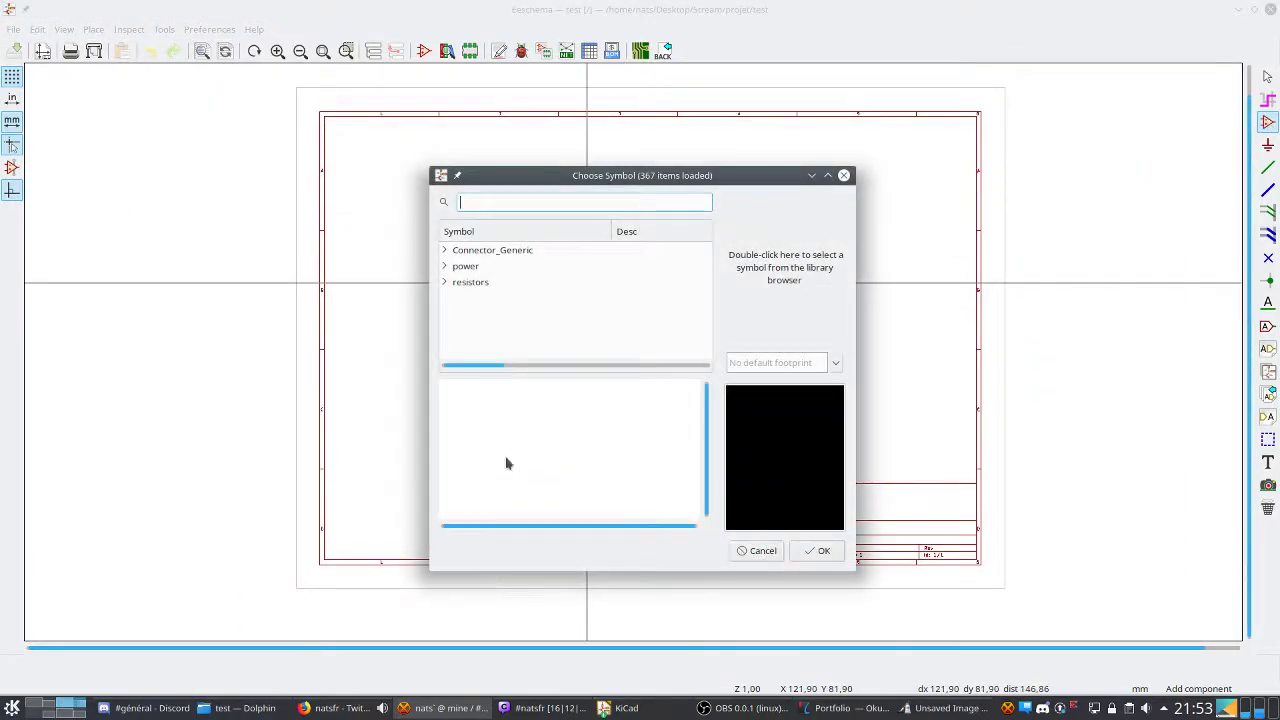
pyautogui.click(444, 283)
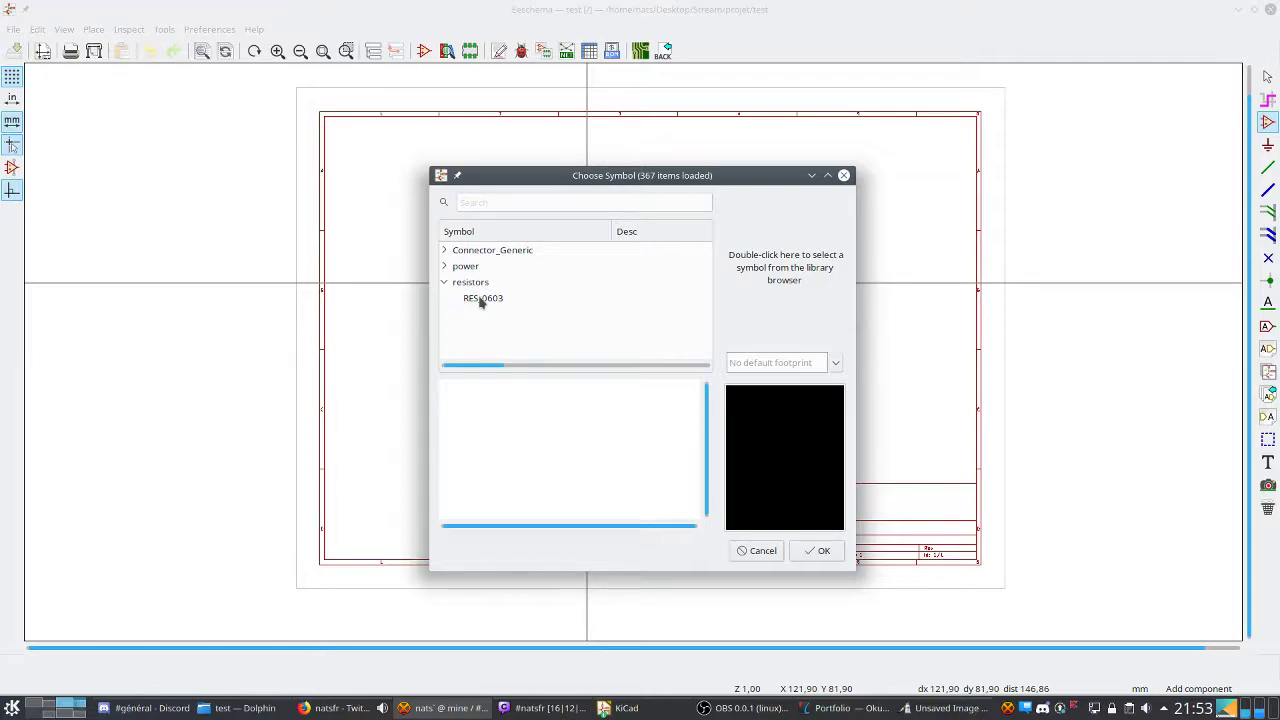
pyautogui.click(481, 299)
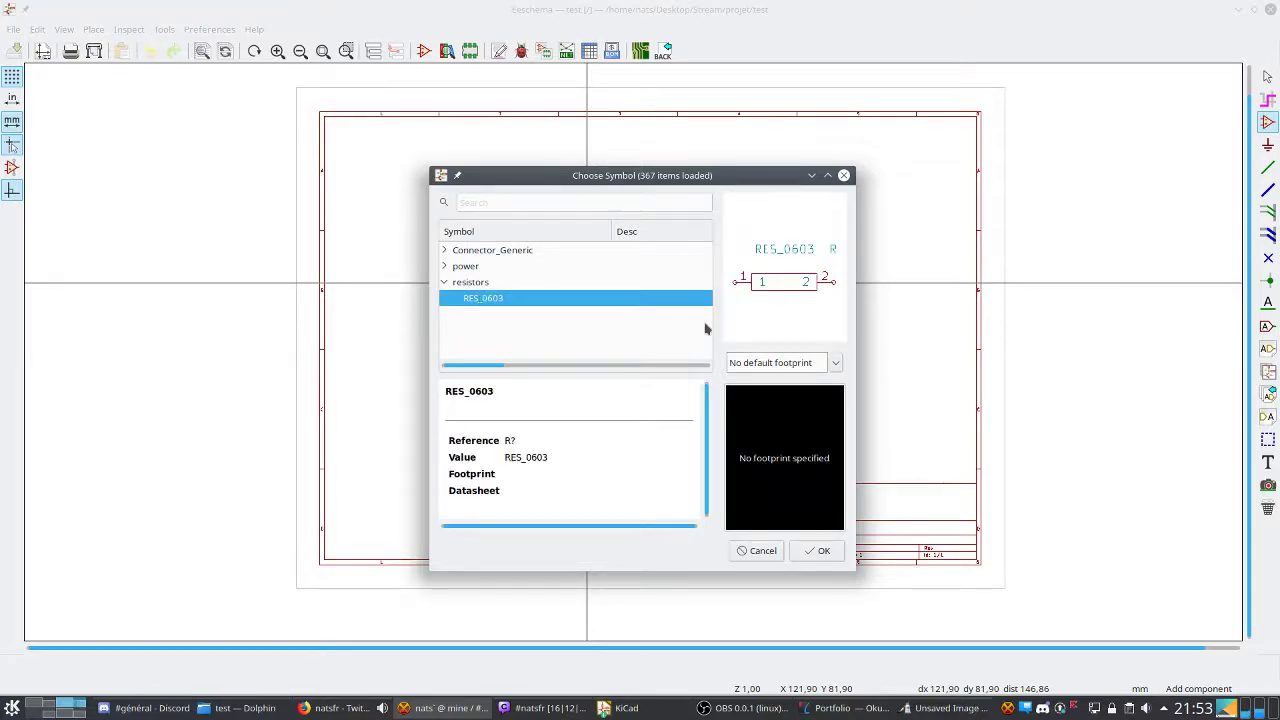
pyautogui.click(820, 551)
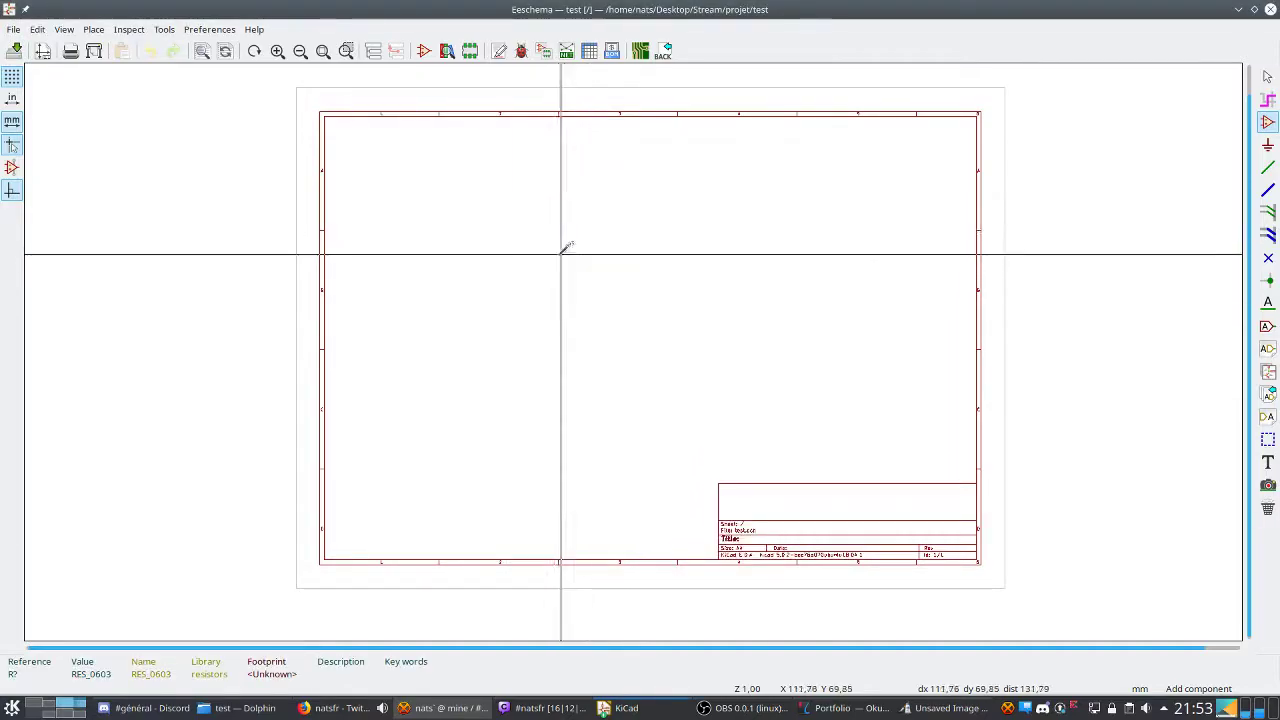
pyautogui.click(557, 256)
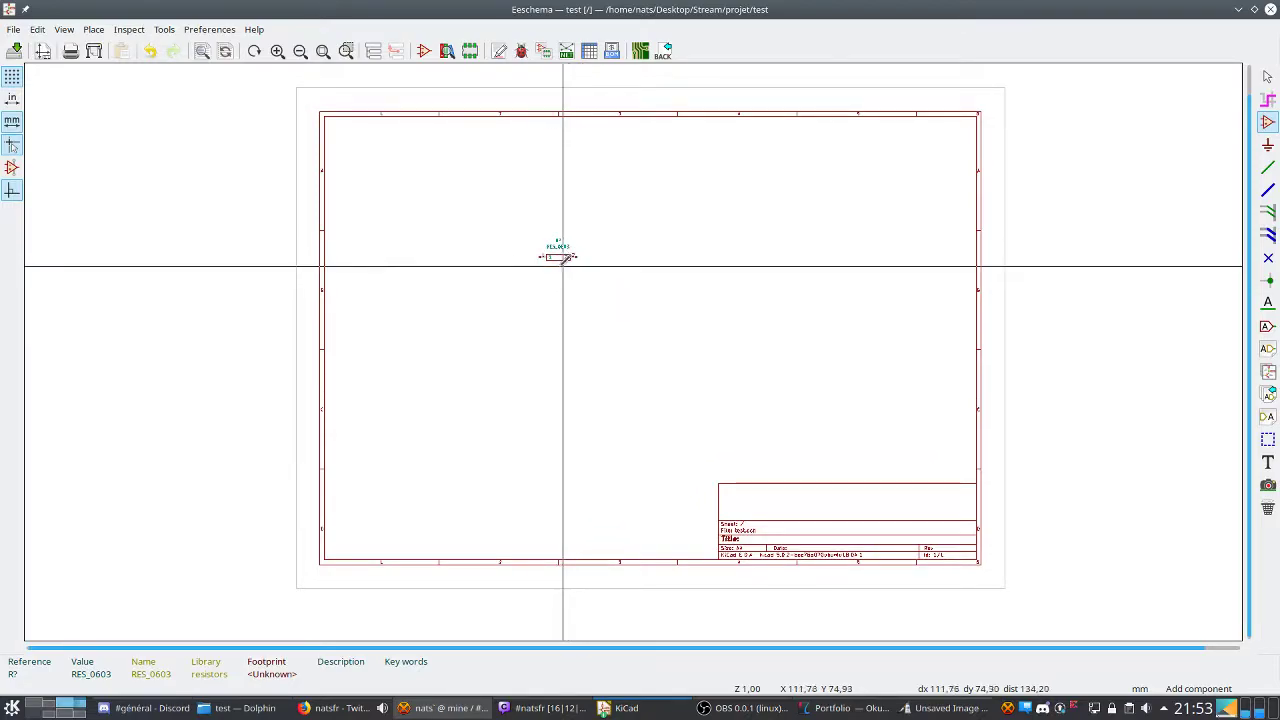
# Place a second RES_0603 to the right of the first, level with it, at about X 144.8, Y 71.1 mm.
pyautogui.scroll(4, 558, 250)
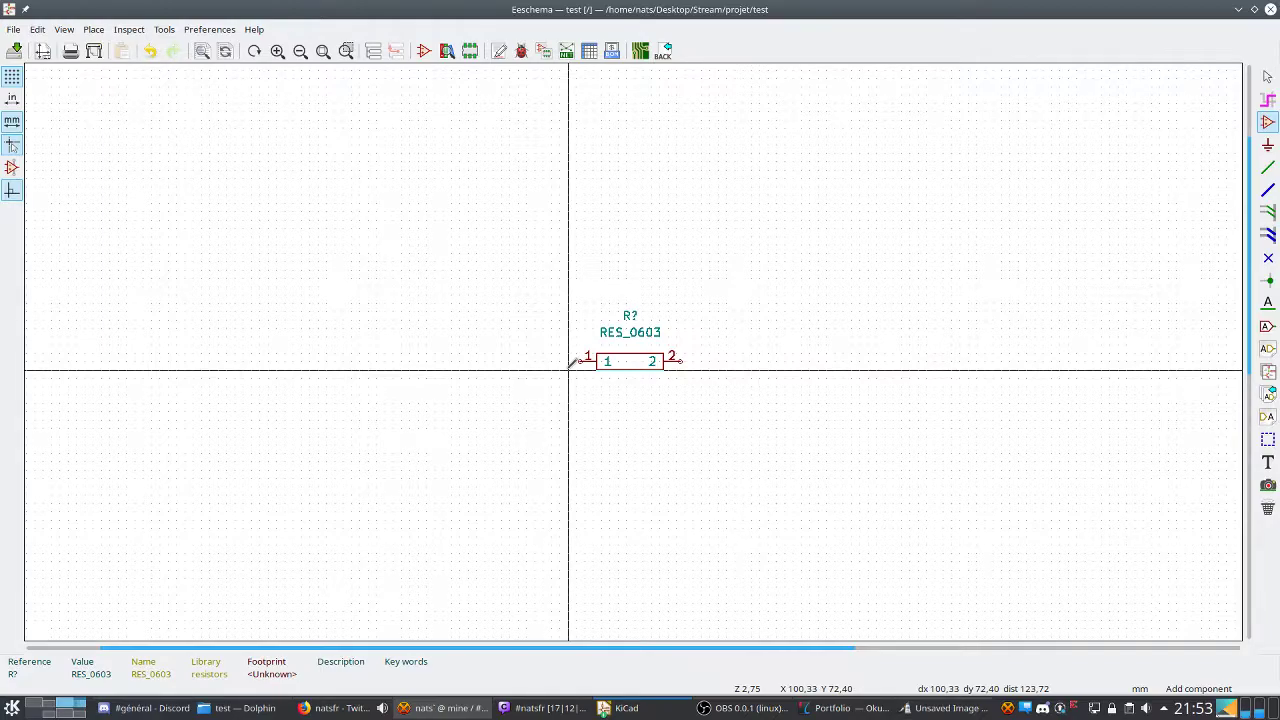
pyautogui.scroll(-2, 585, 360)
pyautogui.scroll(3, 628, 352)
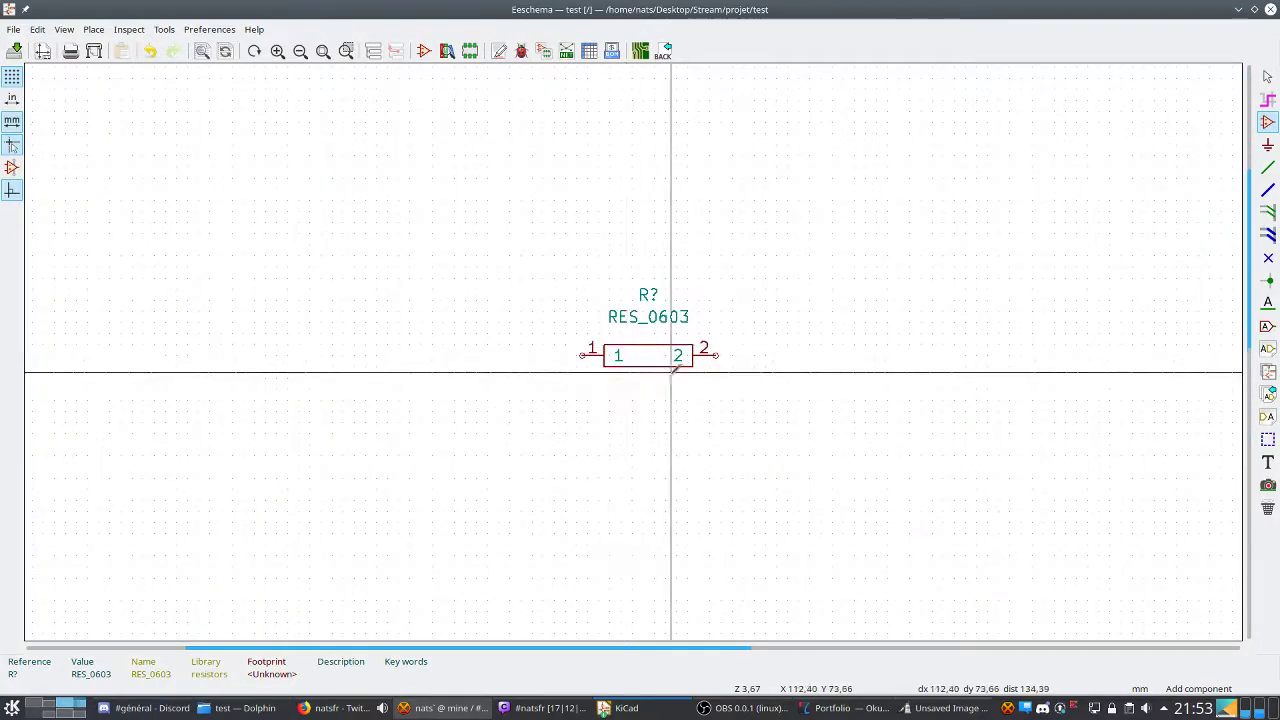
pyautogui.scroll(-2, 628, 345)
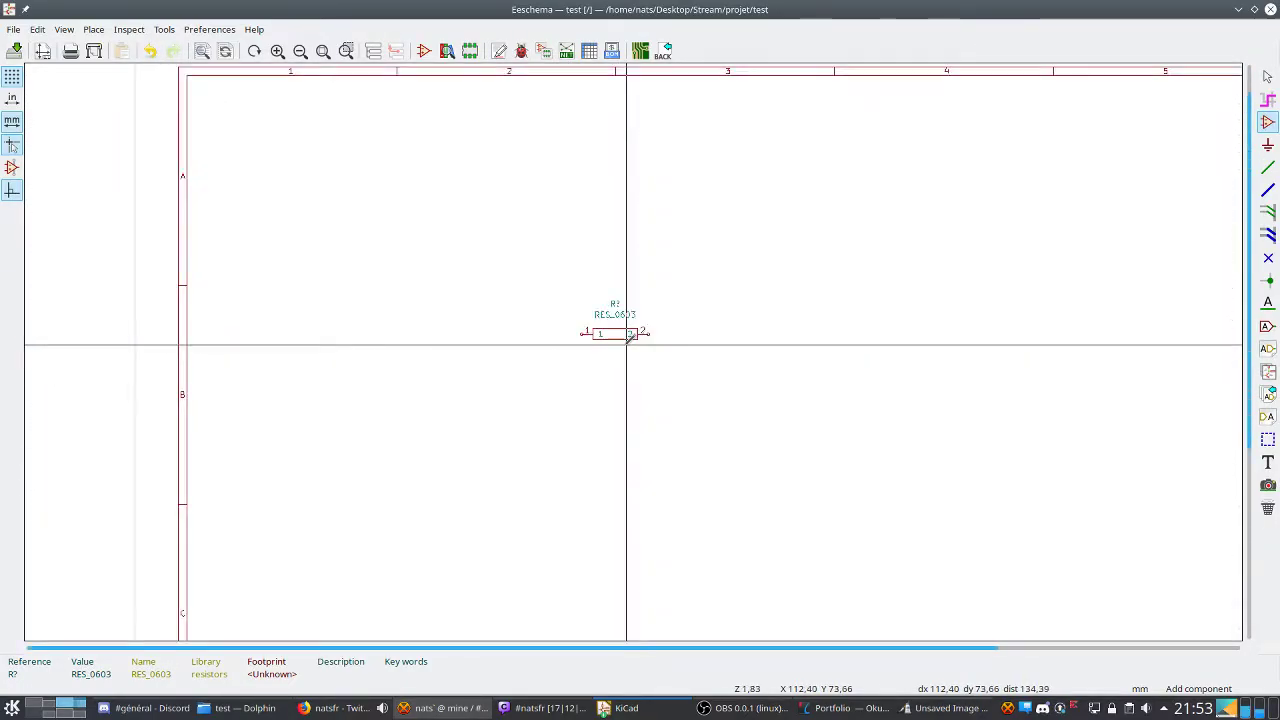
pyautogui.click(627, 338)
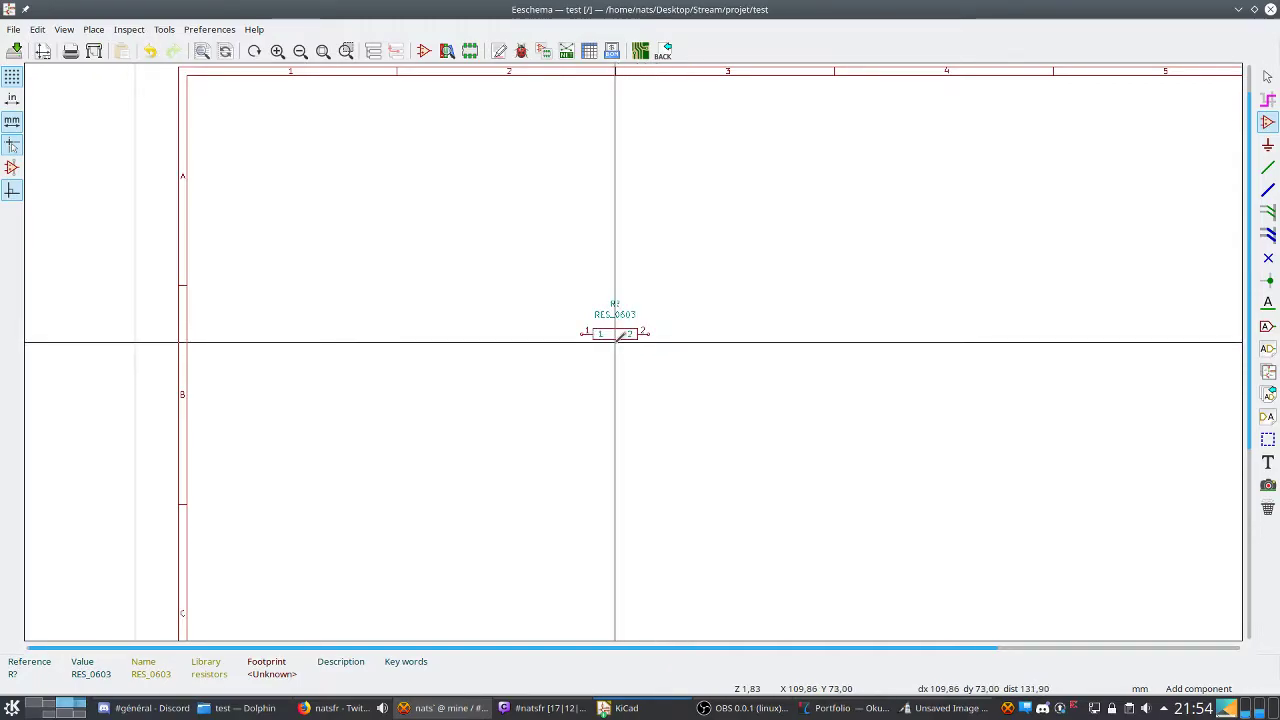
pyautogui.scroll(1, 627, 340)
pyautogui.scroll(-1, 628, 340)
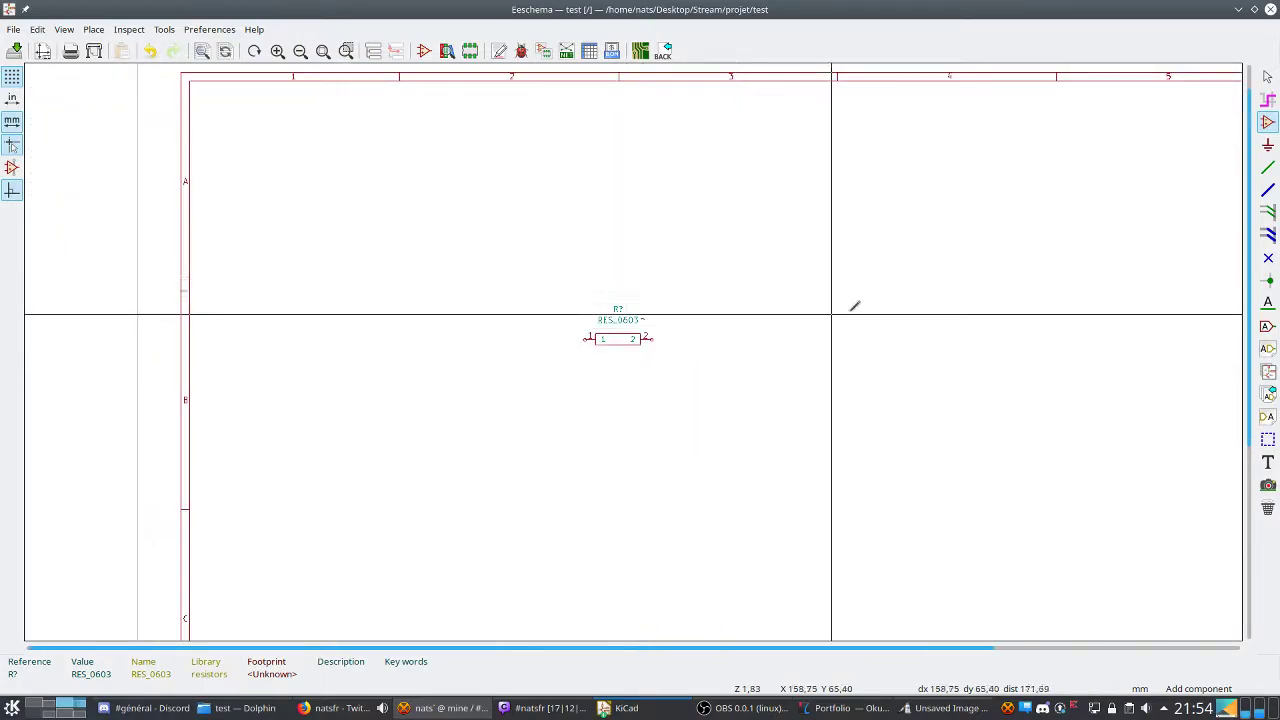
pyautogui.click(865, 322)
pyautogui.click(835, 552)
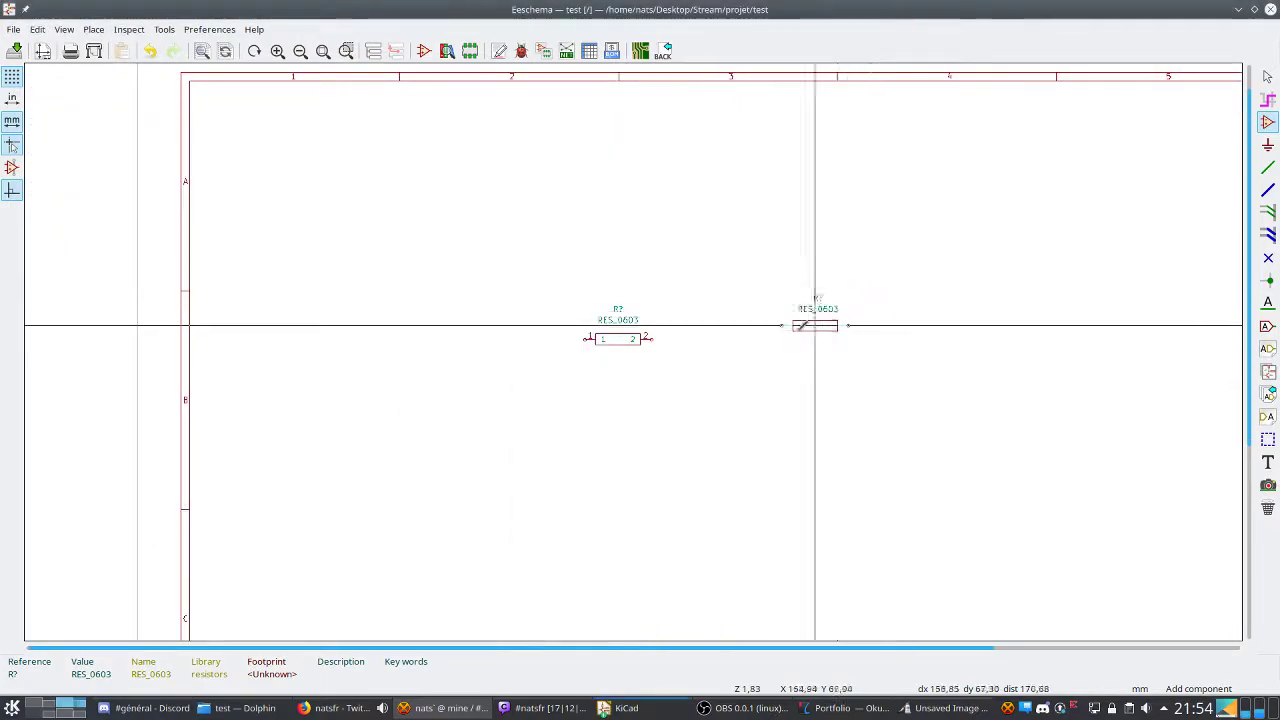
pyautogui.click(768, 342)
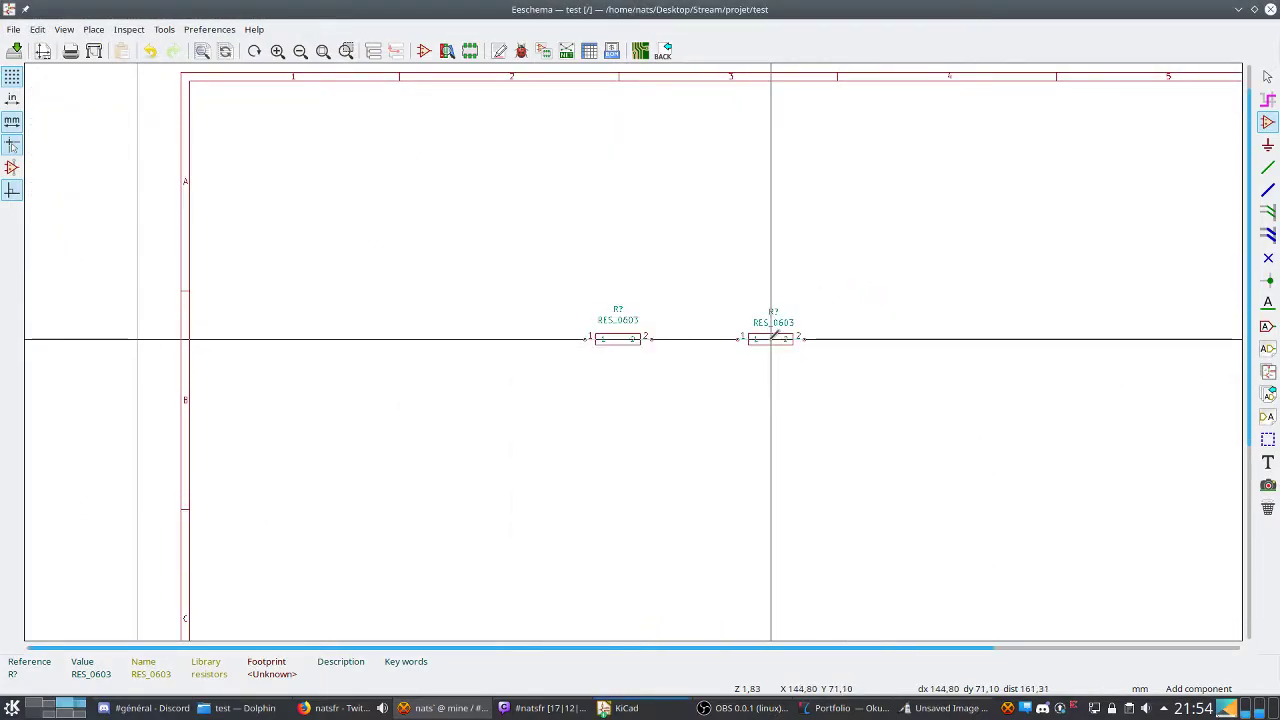
# Draw a straight wire from pin 2 of the left resistor to pin 1 of the right resistor.
pyautogui.click(1268, 167)
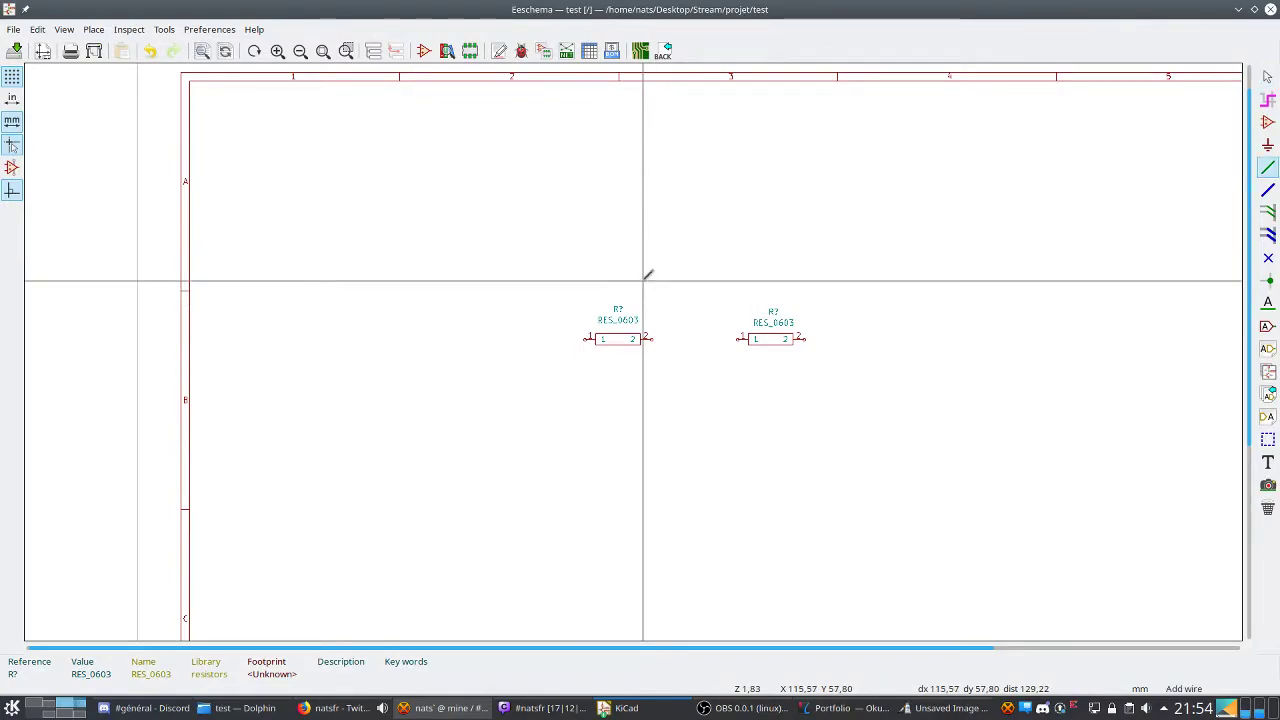
pyautogui.click(645, 277)
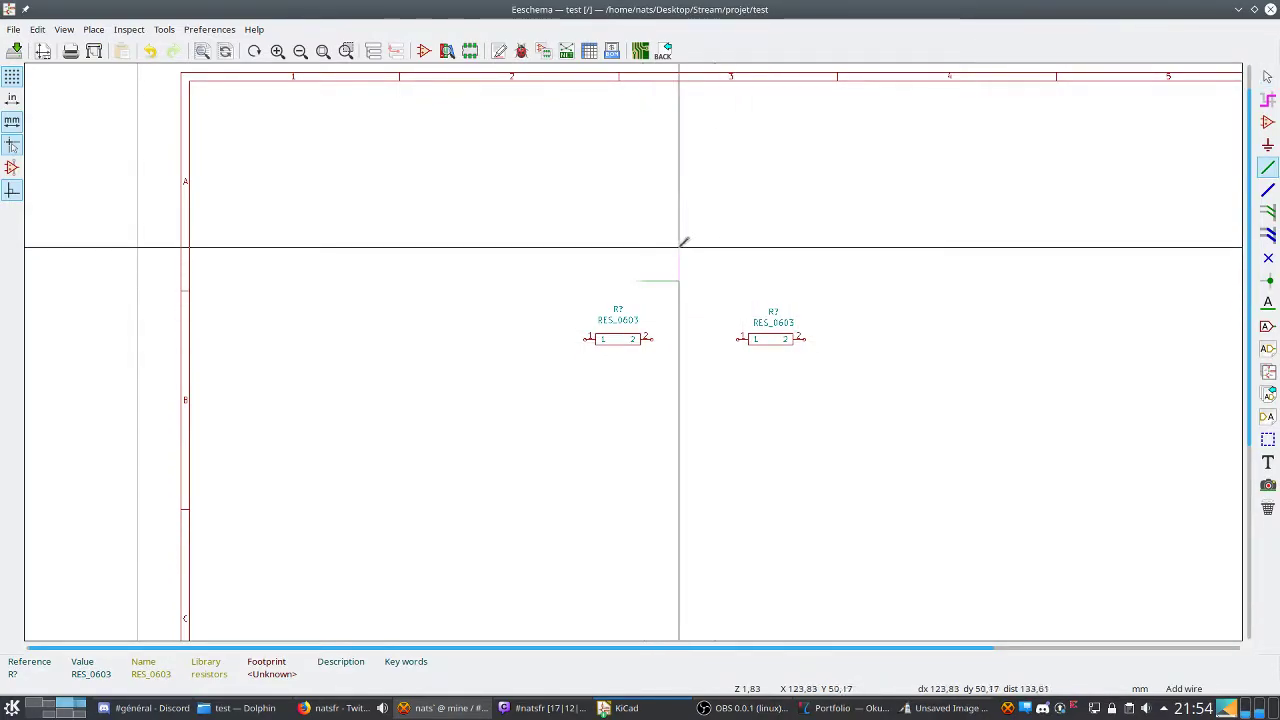
pyautogui.press('Escape')
pyautogui.scroll(4, 679, 323)
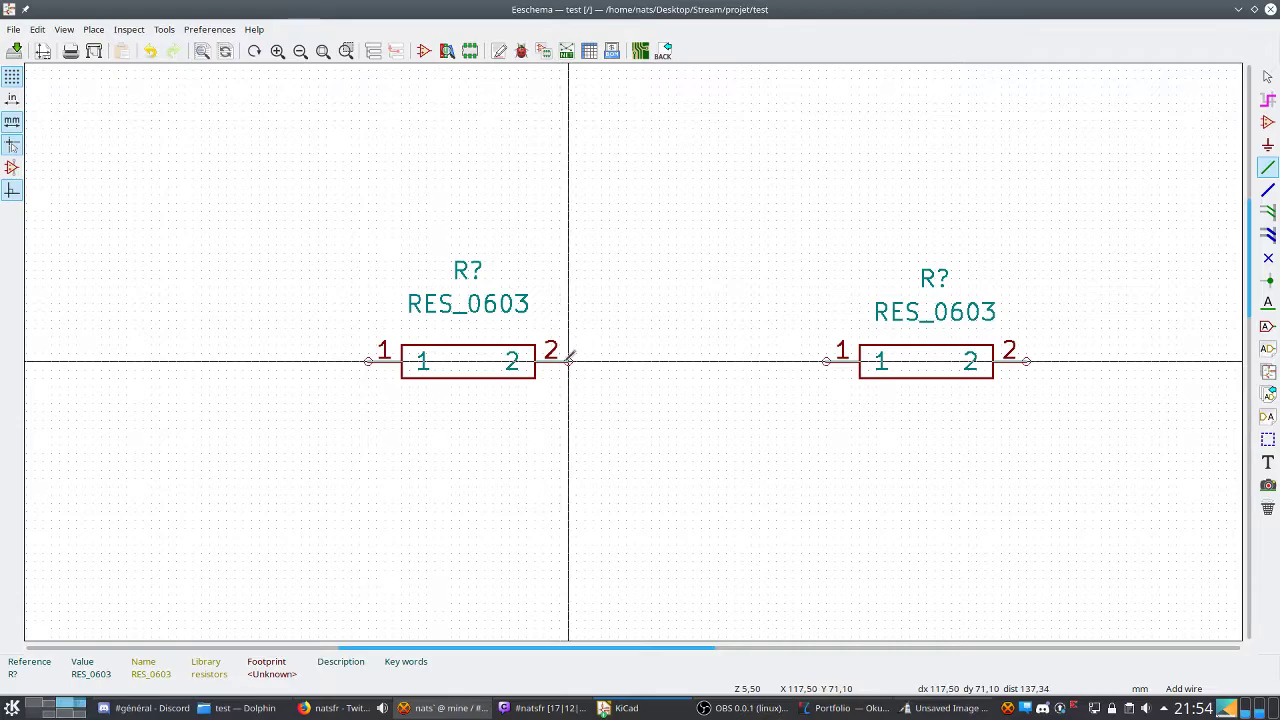
pyautogui.click(568, 360)
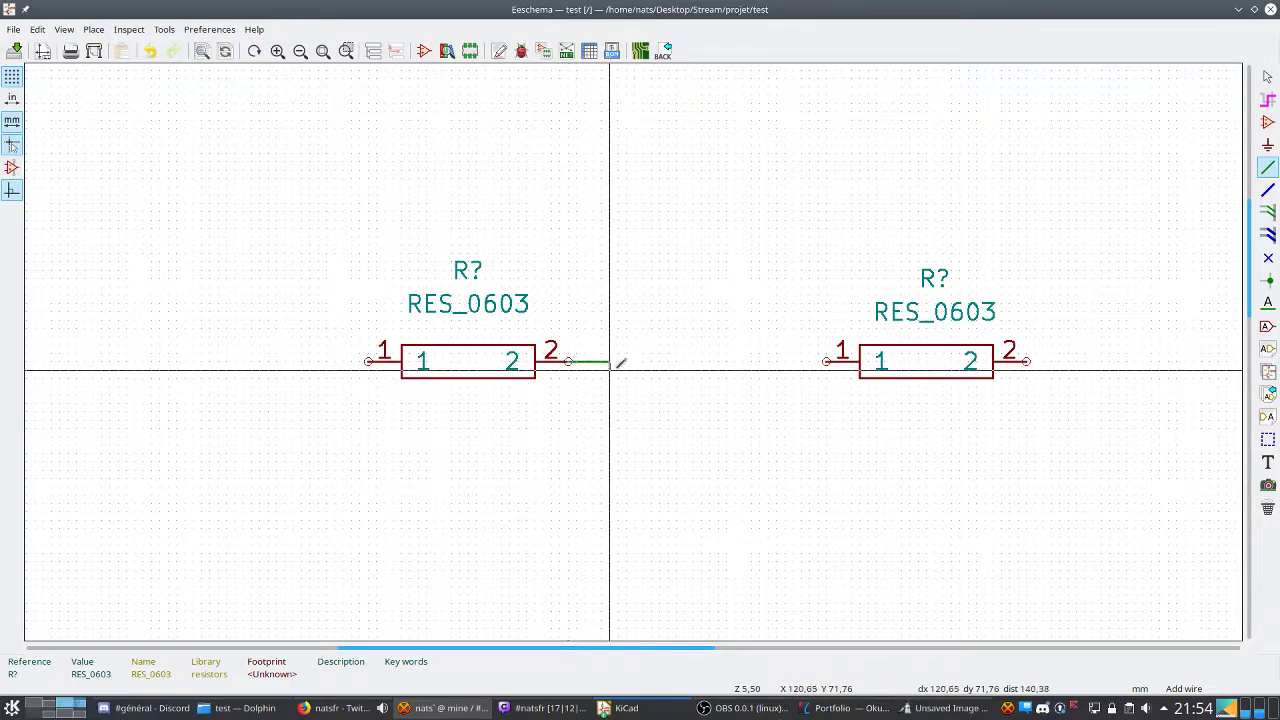
pyautogui.click(826, 360)
pyautogui.press('Escape')
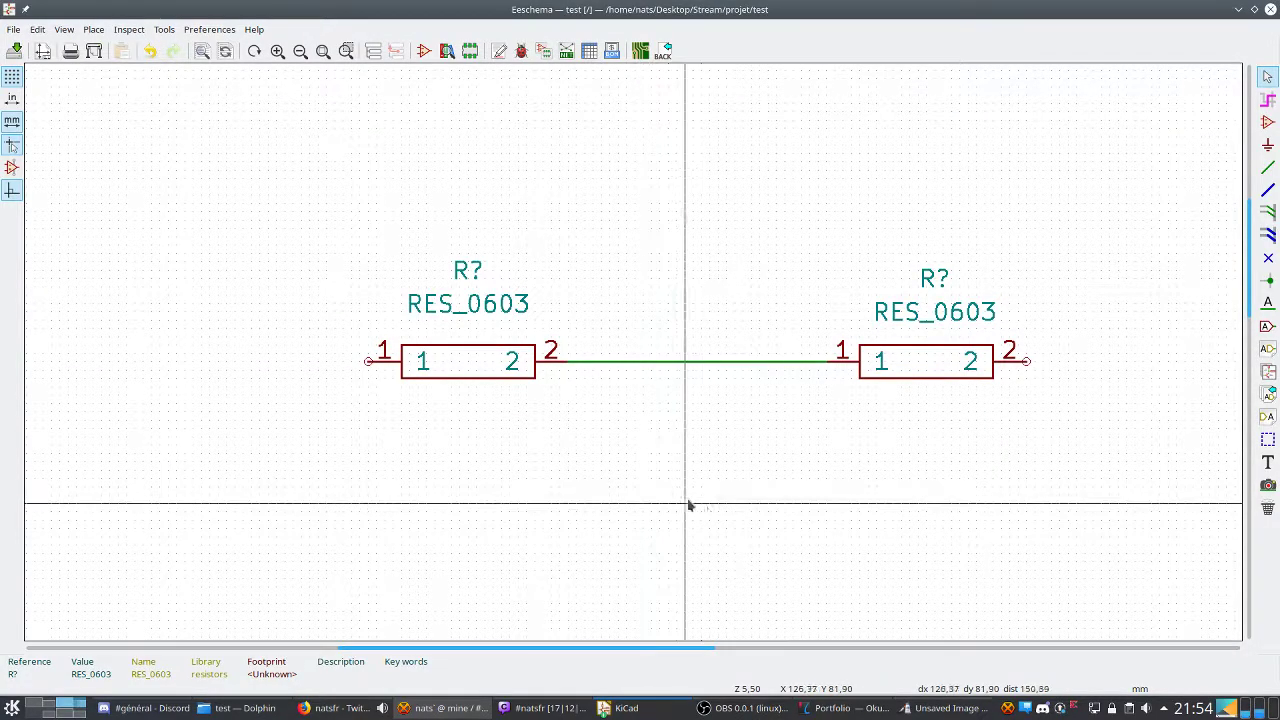
# Switch to Pinta to review the schematic, netlist and layout workflow diagram, and return to the Eeschema schematic.
pyautogui.click(928, 710)
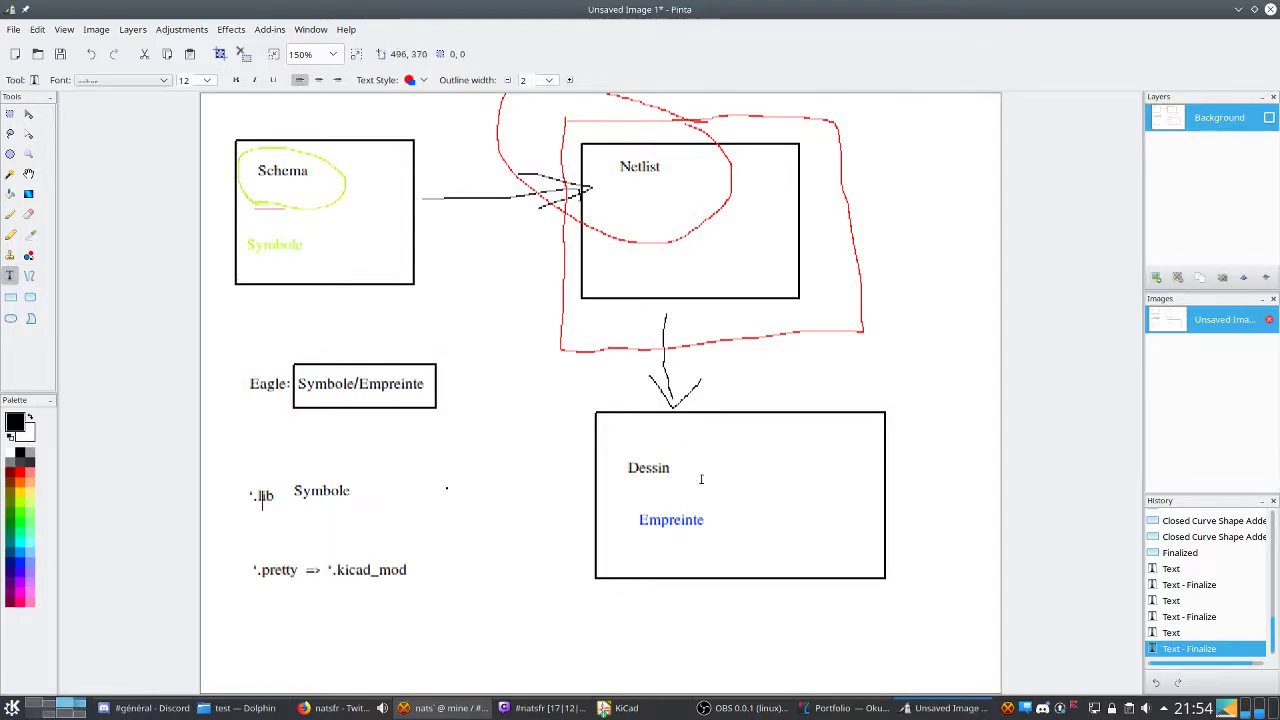
pyautogui.click(663, 707)
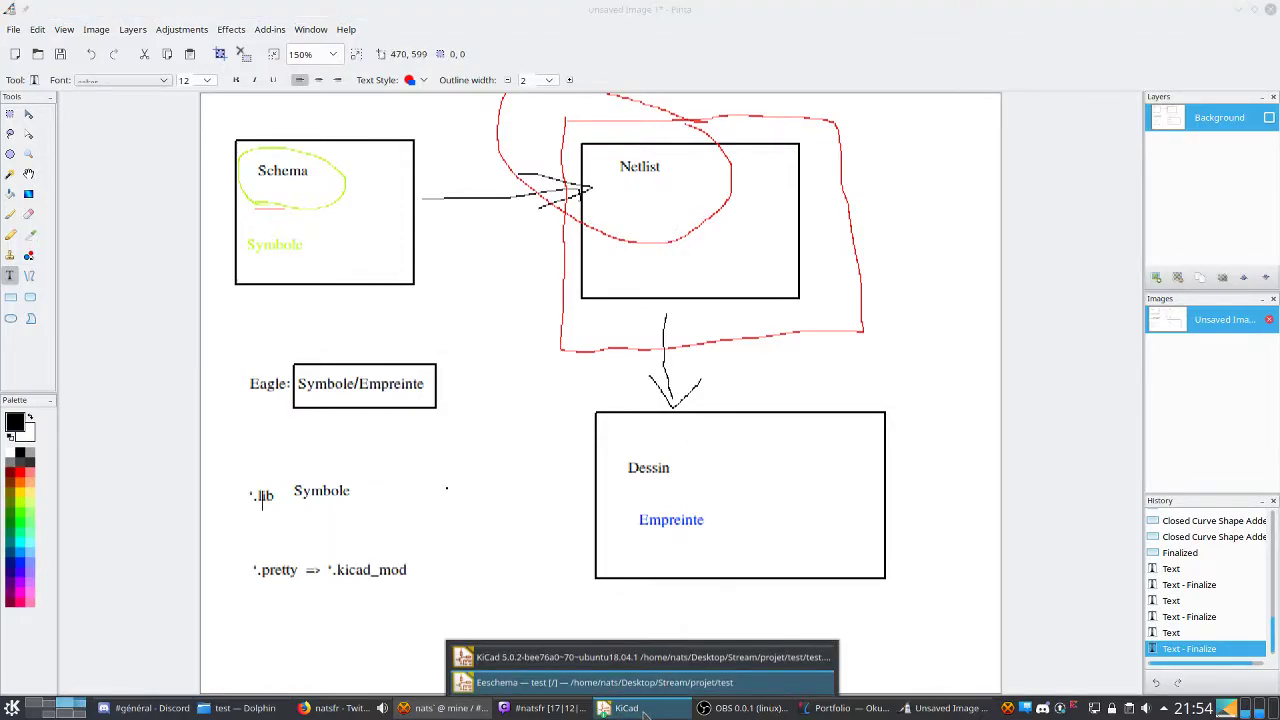
pyautogui.click(500, 686)
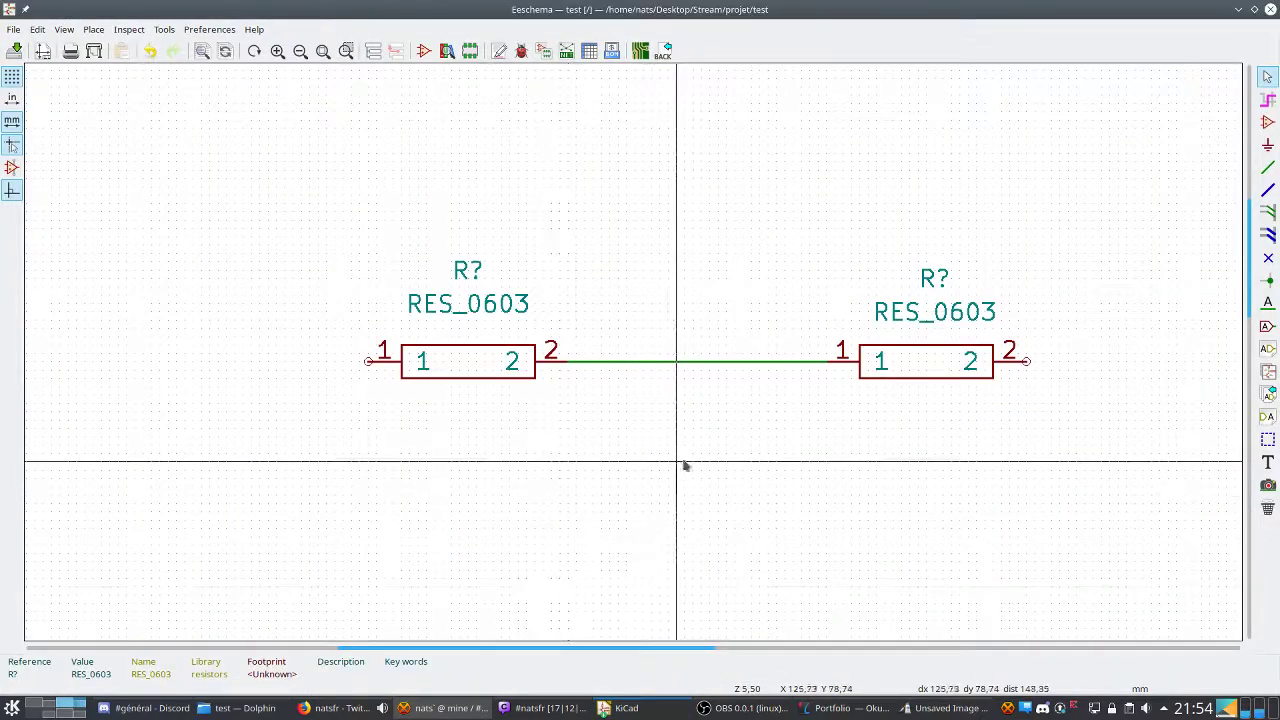
pyautogui.click(560, 361)
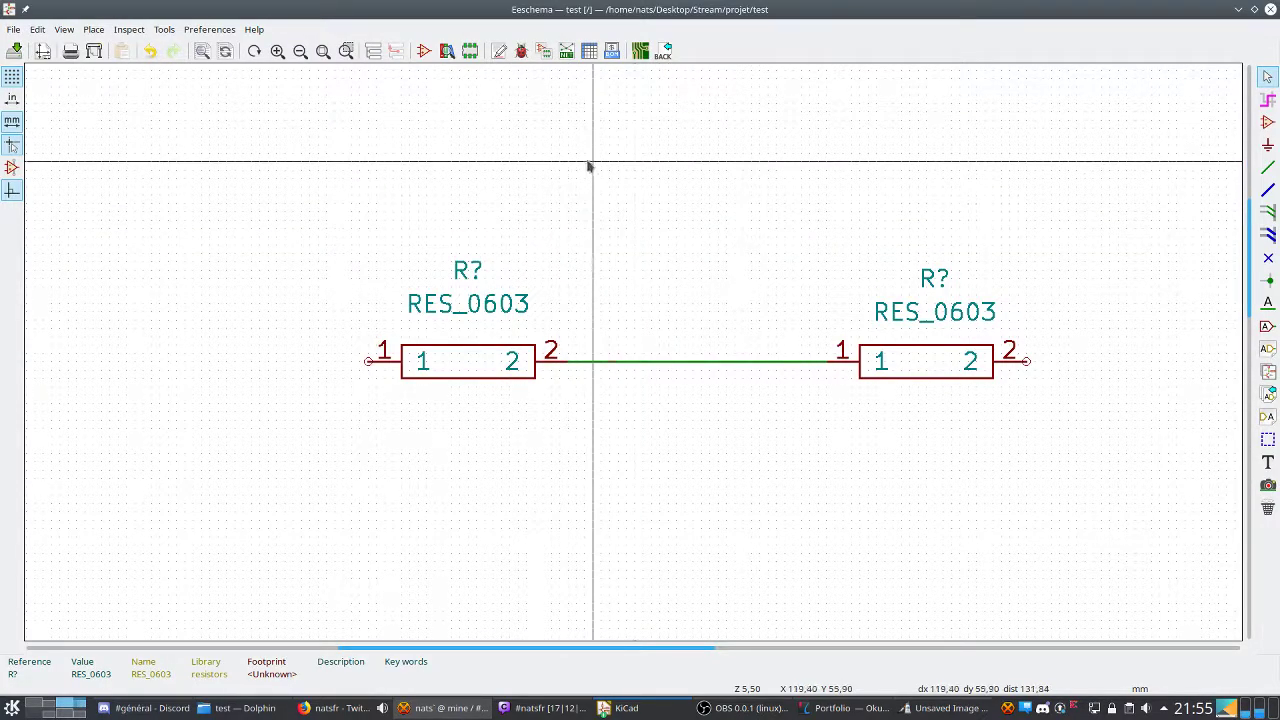
pyautogui.click(498, 57)
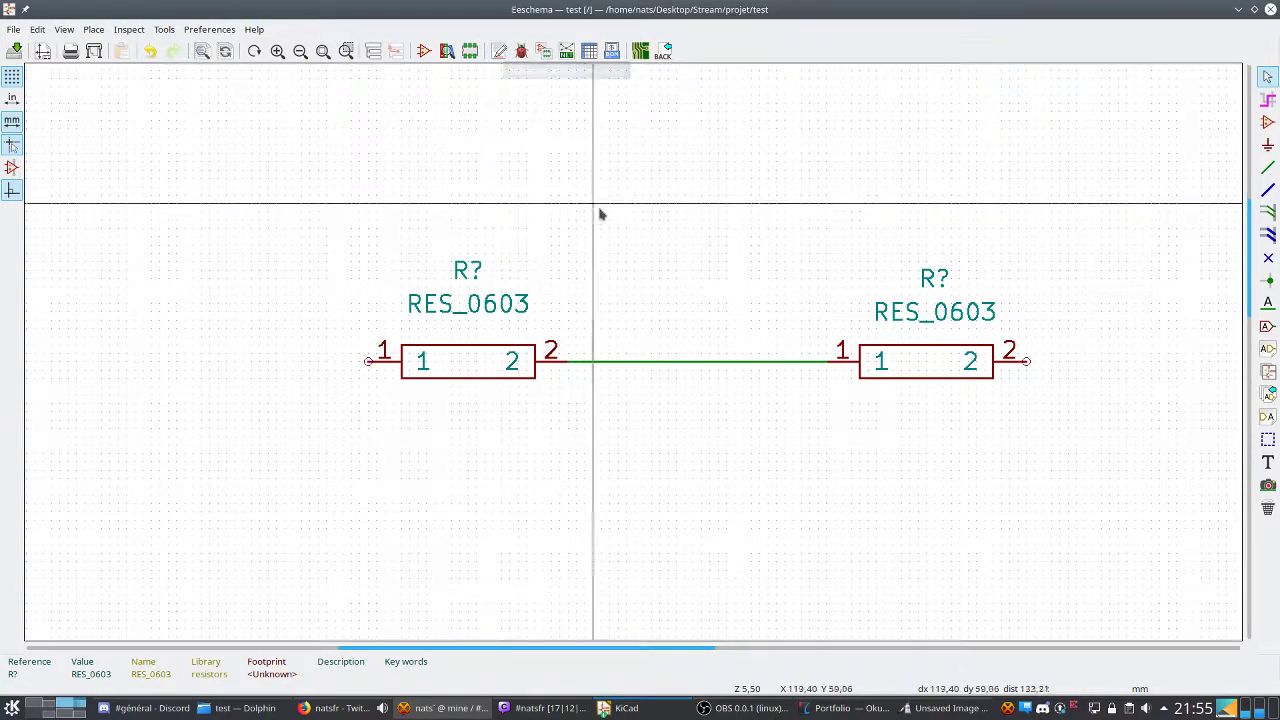
# Open the Electrical Rules Checker, review its label and pin-to-pin connection options, and close it without running a check.
pyautogui.click(521, 52)
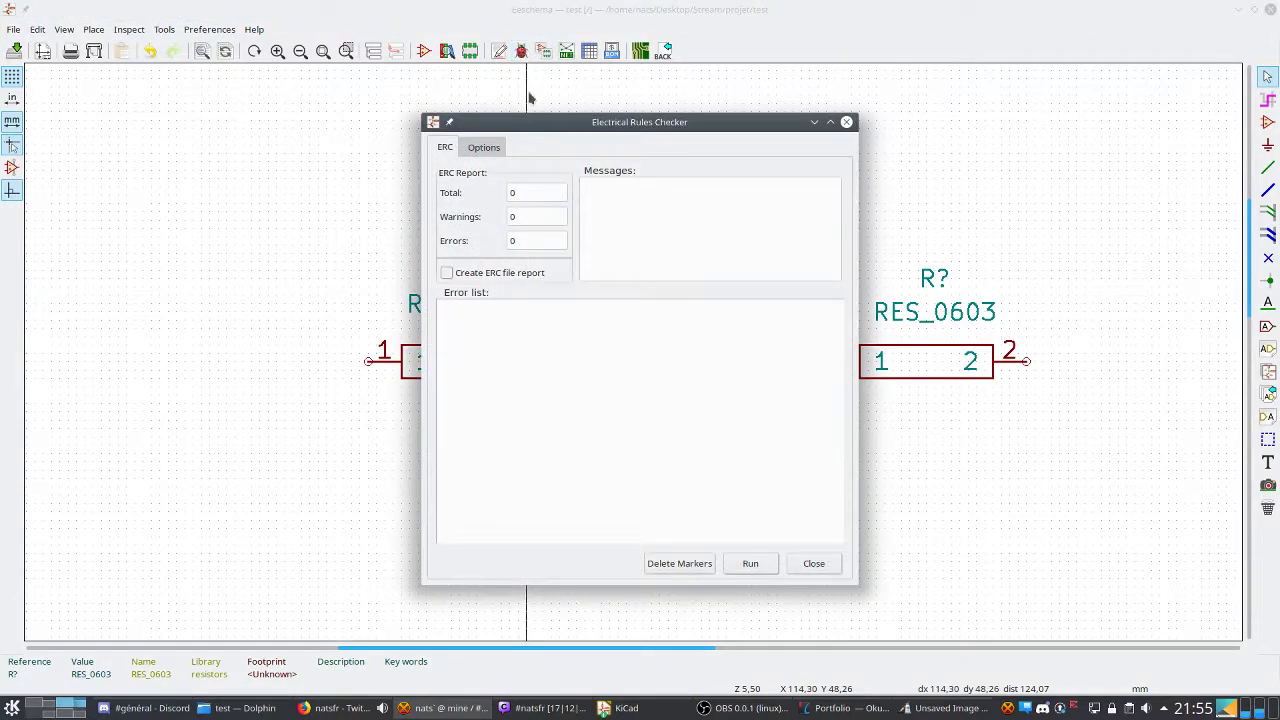
pyautogui.click(476, 147)
pyautogui.click(514, 204)
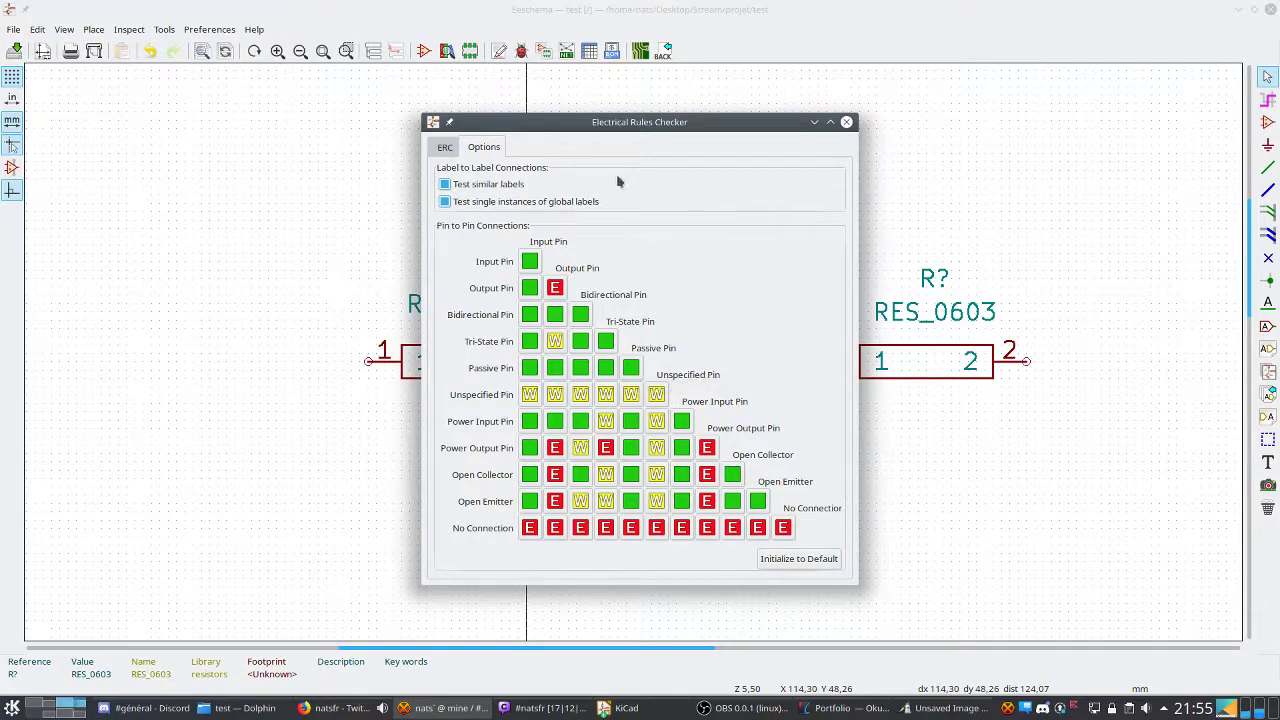
pyautogui.click(846, 124)
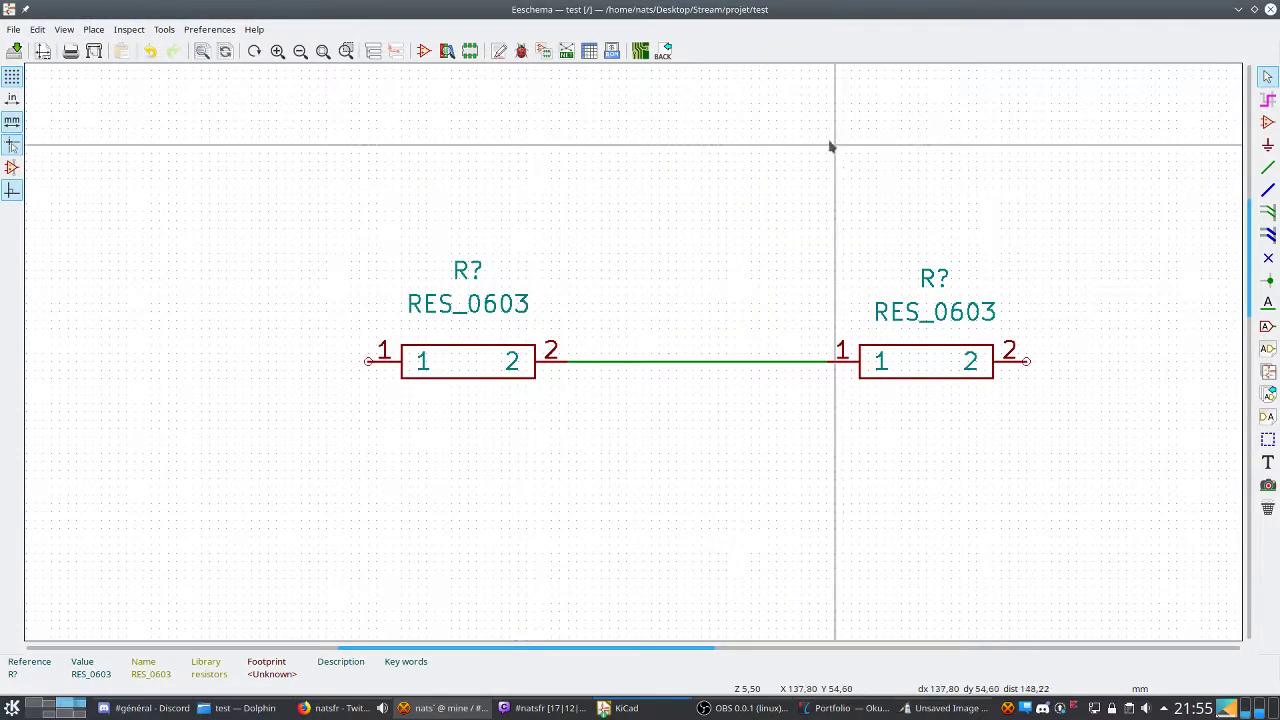
# Annotate the entire schematic by X position, keeping existing annotations and numbering from the first free after sheet number X 100.
pyautogui.click(500, 52)
pyautogui.moveTo(652, 161)
pyautogui.mouseDown()
pyautogui.moveTo(406, 205)
pyautogui.moveTo(222, 84)
pyautogui.moveTo(210, 11)
pyautogui.mouseUp()
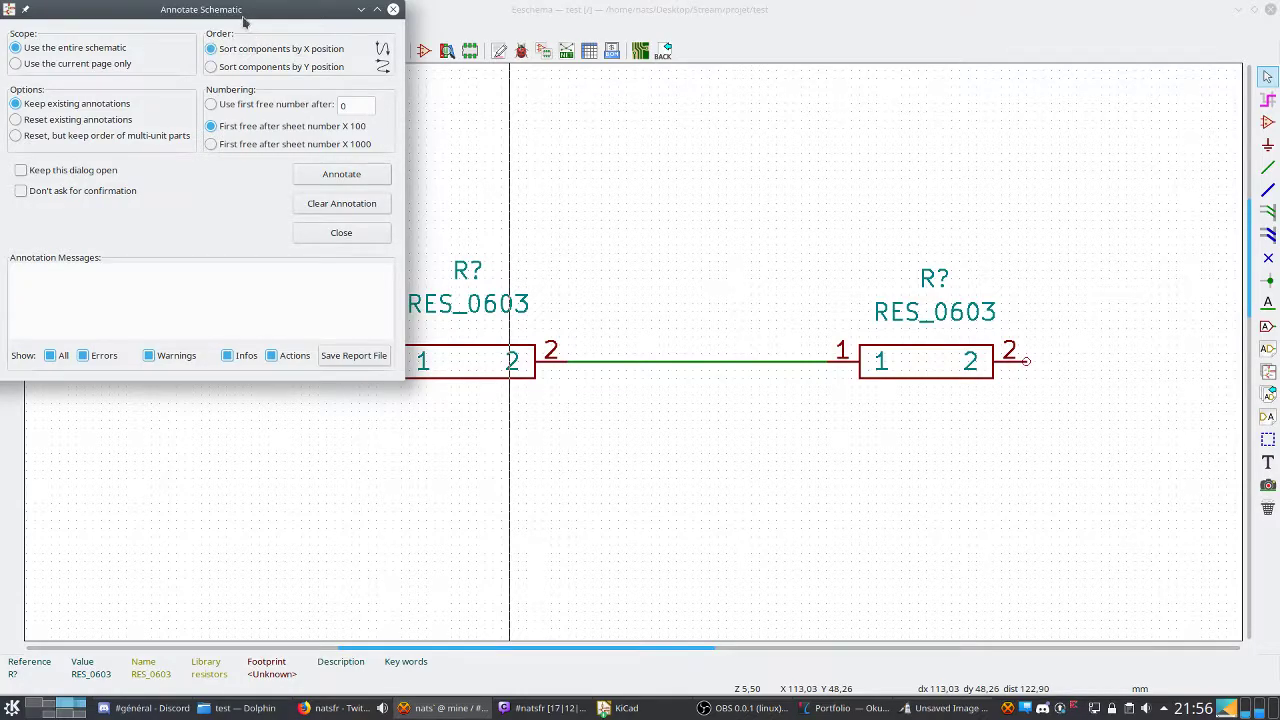
pyautogui.moveTo(240, 17)
pyautogui.mouseDown()
pyautogui.moveTo(406, 99)
pyautogui.moveTo(434, 242)
pyautogui.moveTo(250, 302)
pyautogui.moveTo(263, 316)
pyautogui.moveTo(243, 325)
pyautogui.mouseUp()
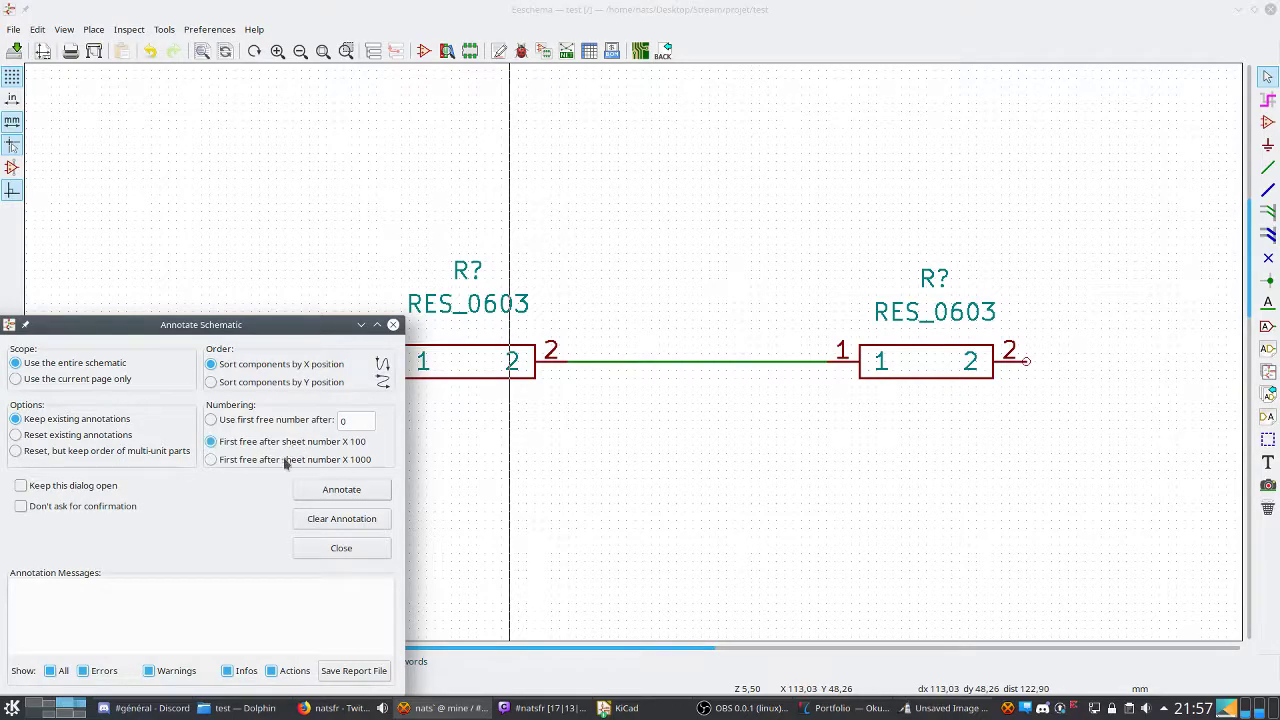
pyautogui.click(287, 446)
pyautogui.click(331, 491)
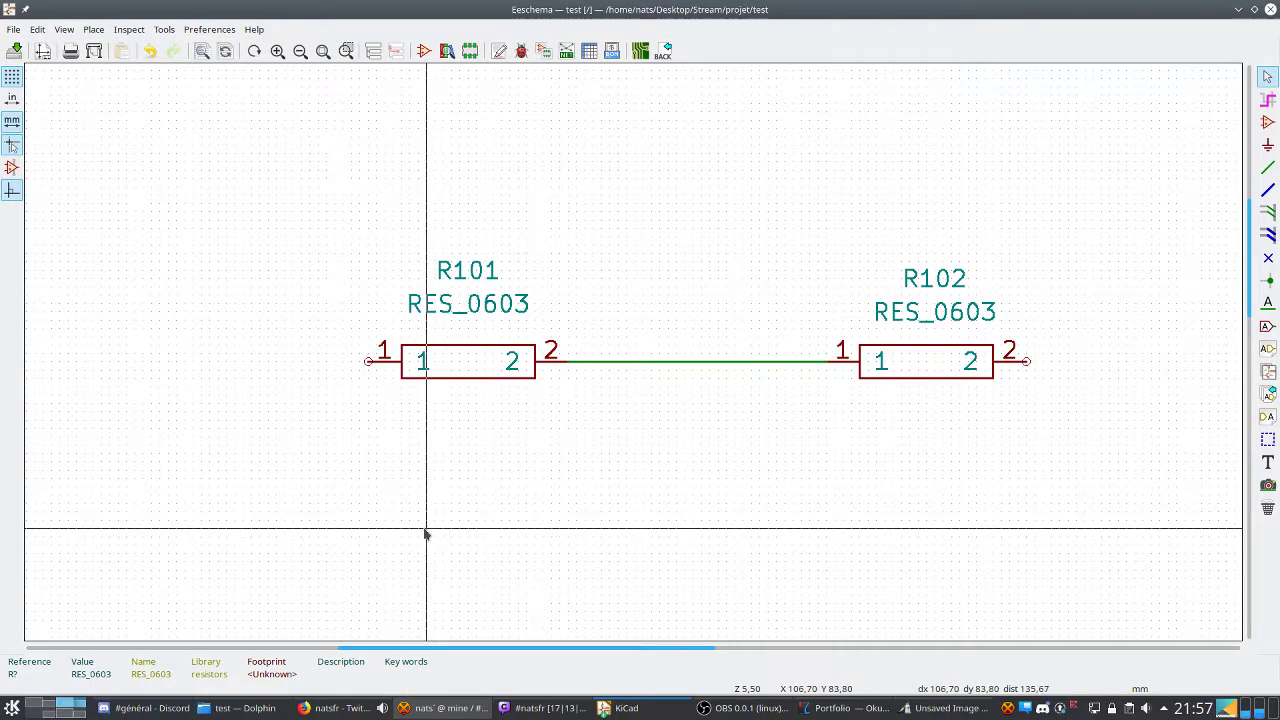
# Set the value of the left resistor R101 to 10R in its symbol properties.
pyautogui.scroll(-2, 684, 356)
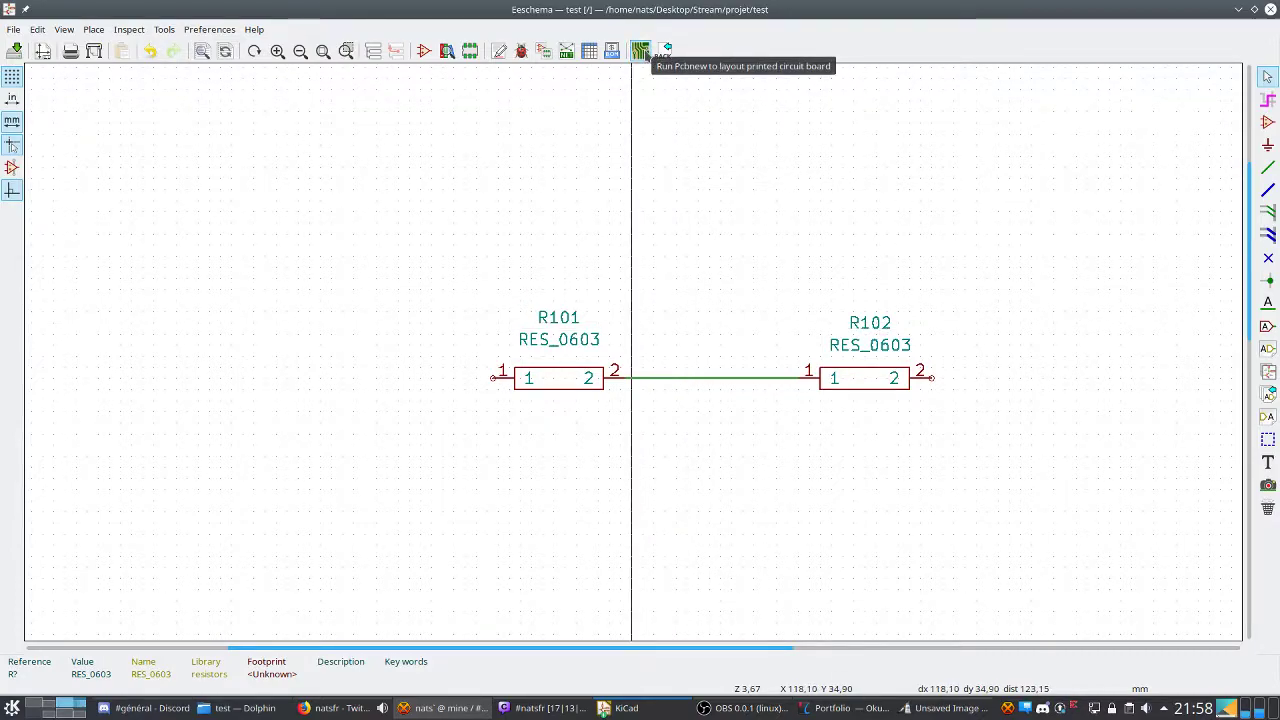
pyautogui.doubleClick(560, 388)
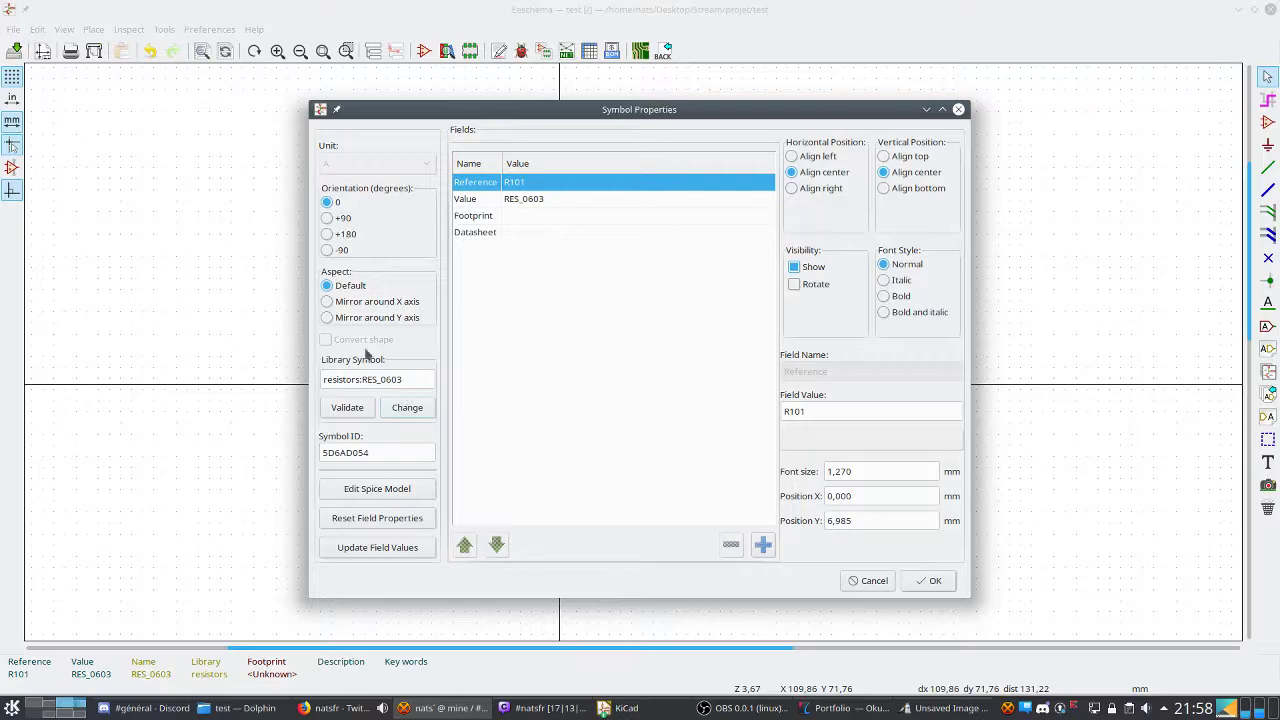
pyautogui.click(487, 201)
pyautogui.moveTo(826, 406); pyautogui.dragTo(769, 409)
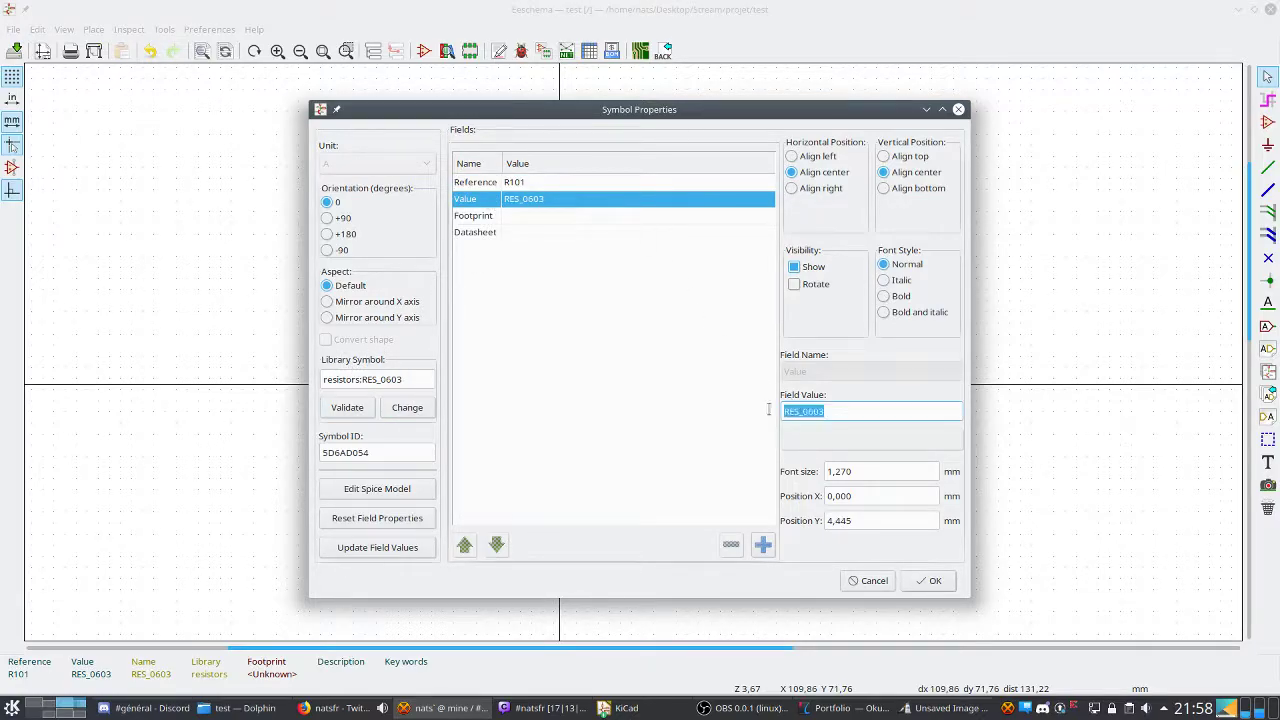
pyautogui.write('10R')
pyautogui.click(875, 471)
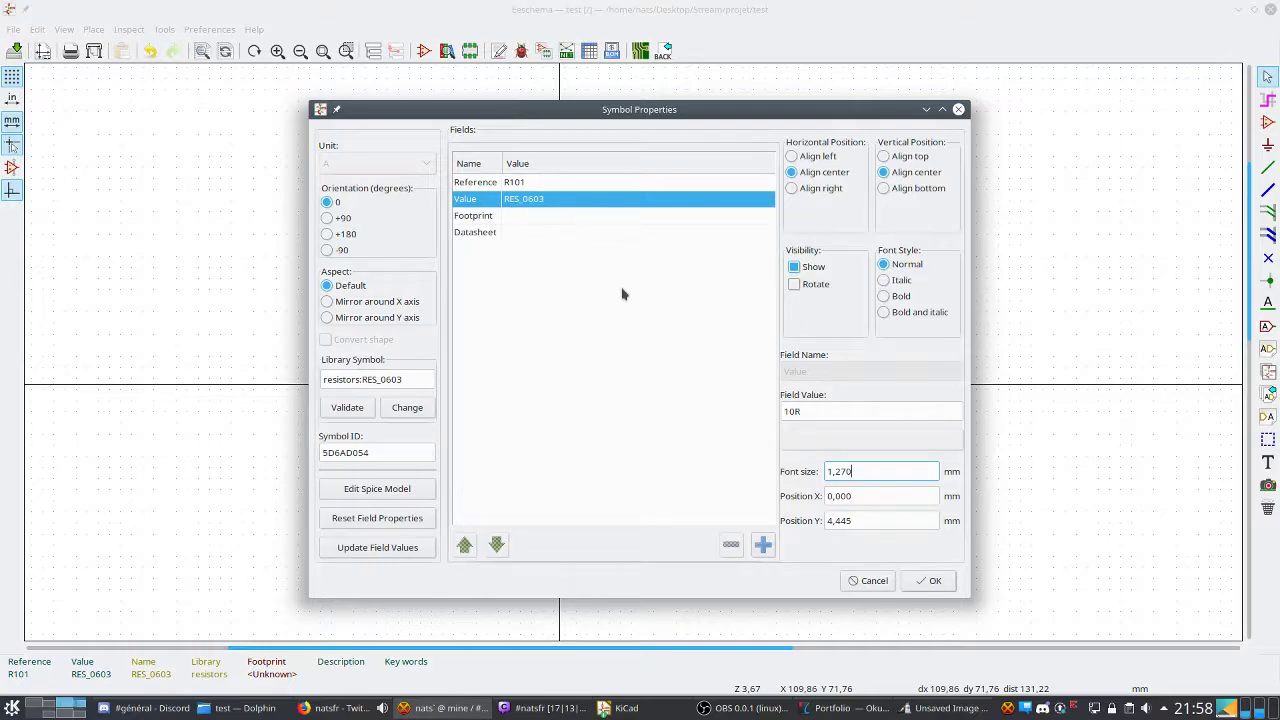
pyautogui.click(930, 582)
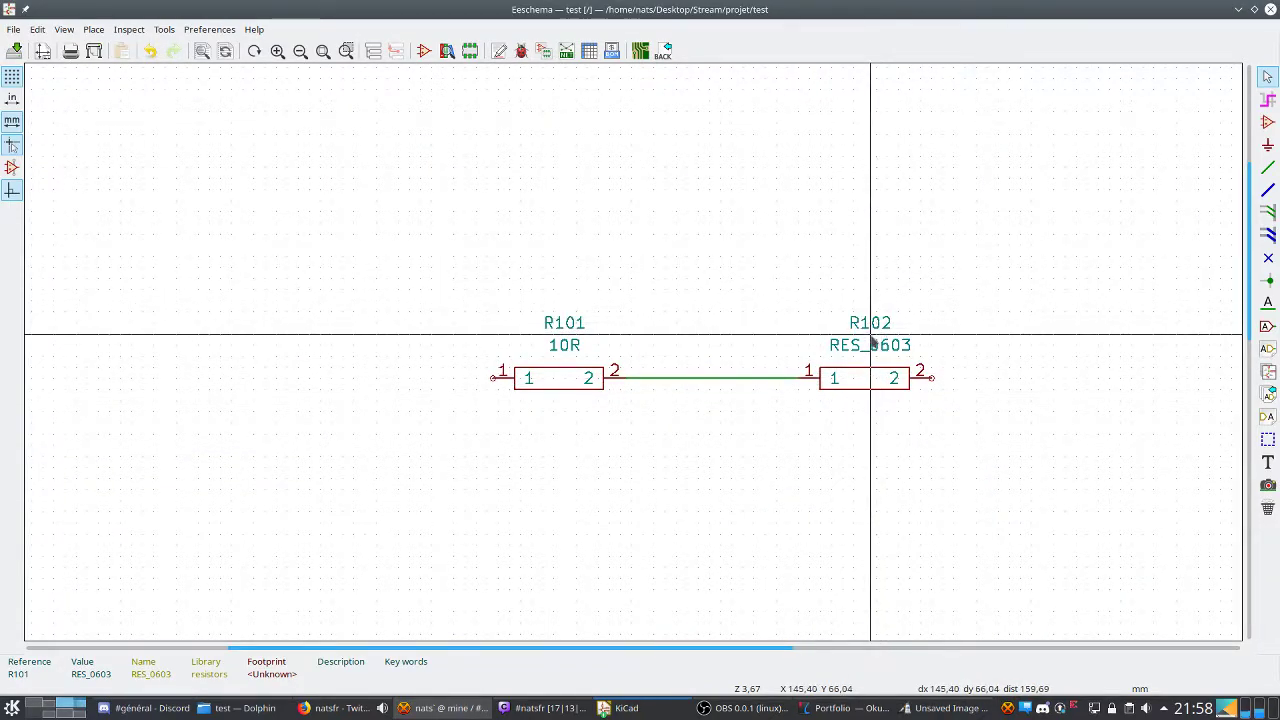
# Set the value field of the right resistor R102 to 10R.
pyautogui.write('v')
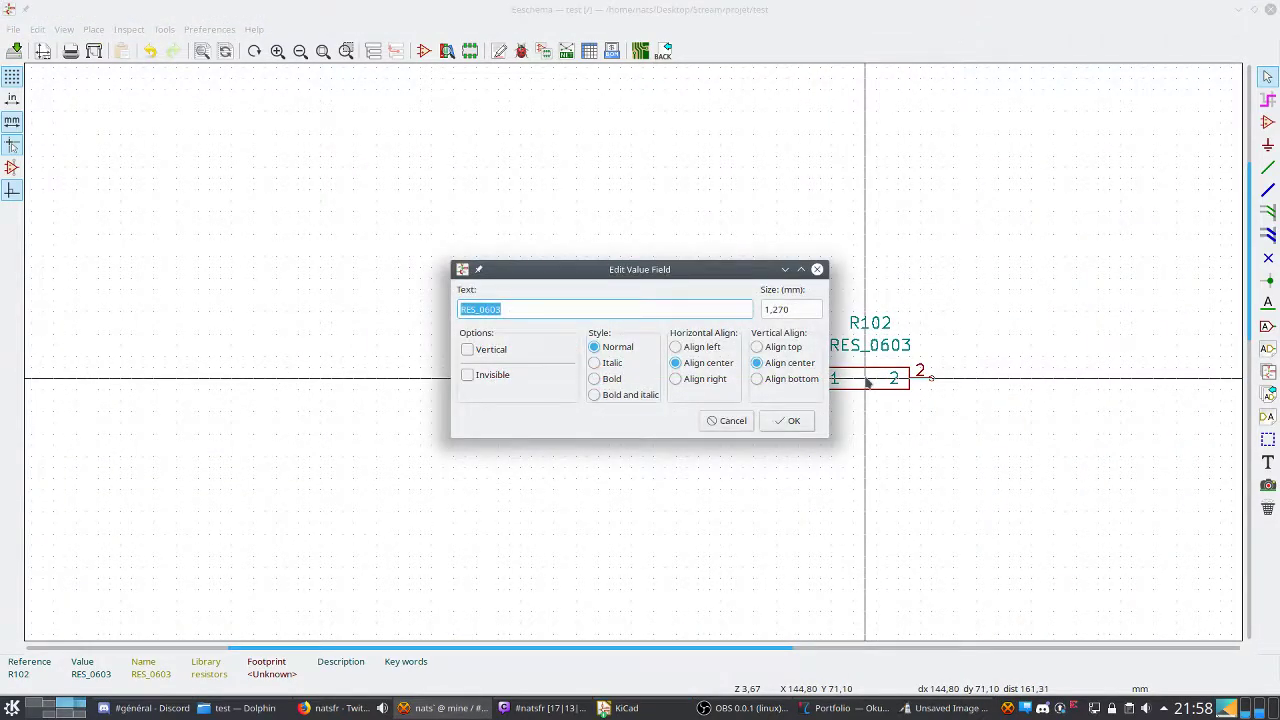
pyautogui.write('10R')
pyautogui.press('Return')
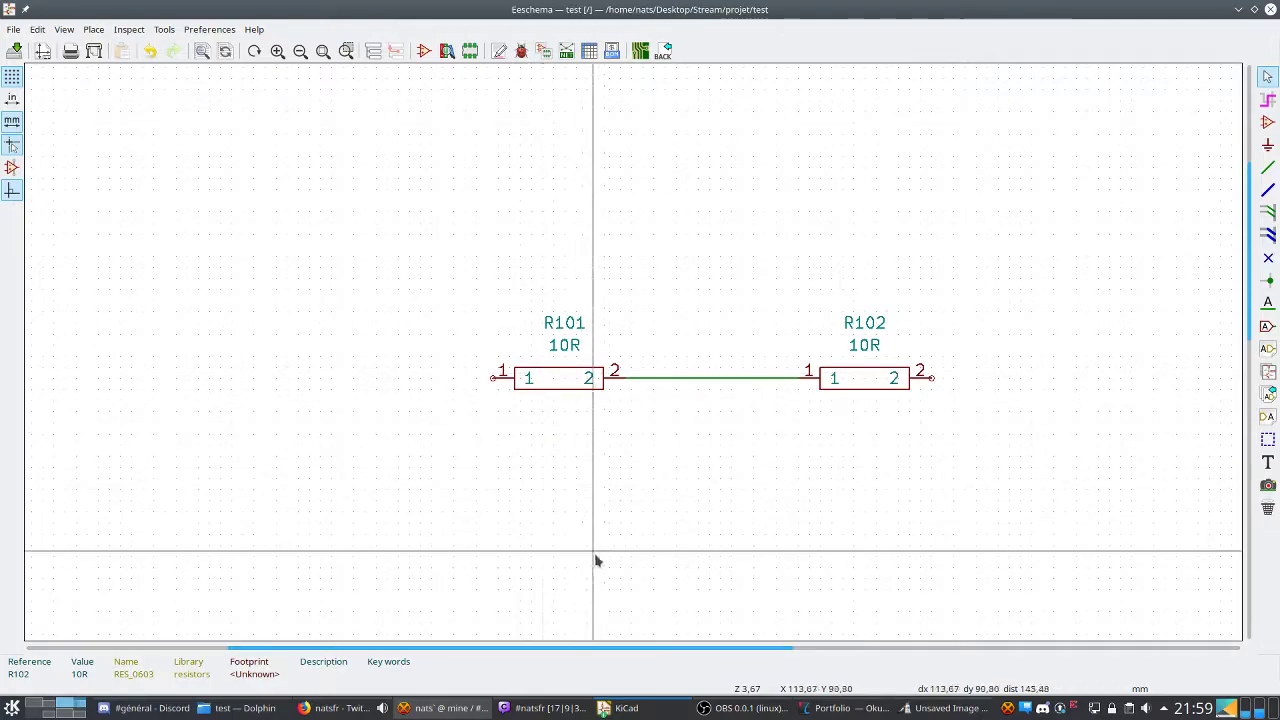
# Switch to the KiCad project manager, move its window clear of the schematic and open the Footprint Editor.
pyautogui.click(654, 717)
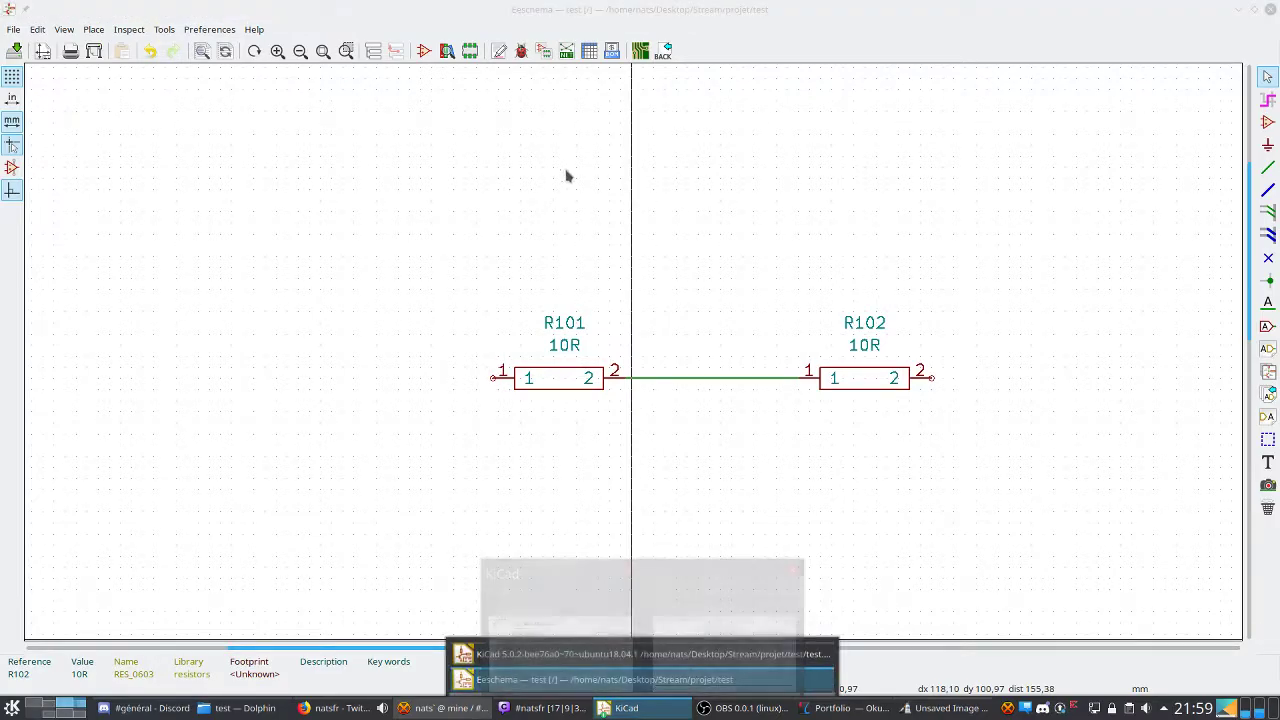
pyautogui.click(578, 656)
pyautogui.moveTo(606, 10); pyautogui.dragTo(8, 684)
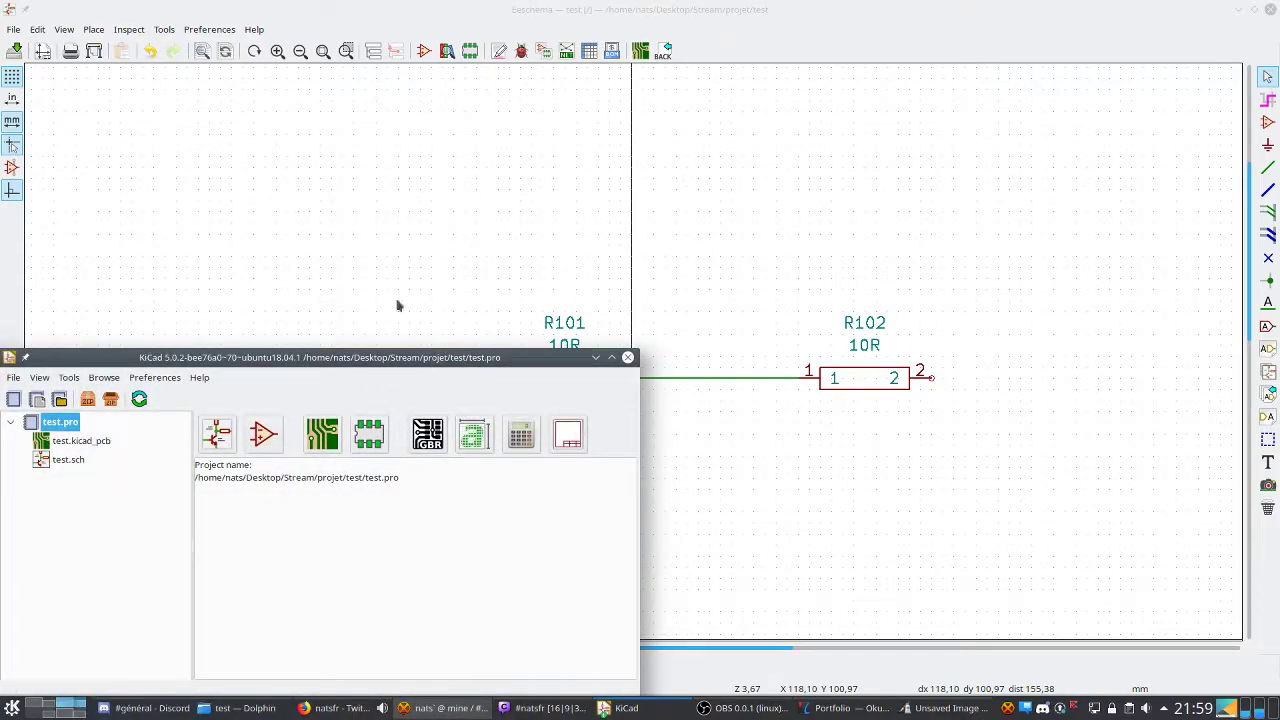
pyautogui.click(376, 438)
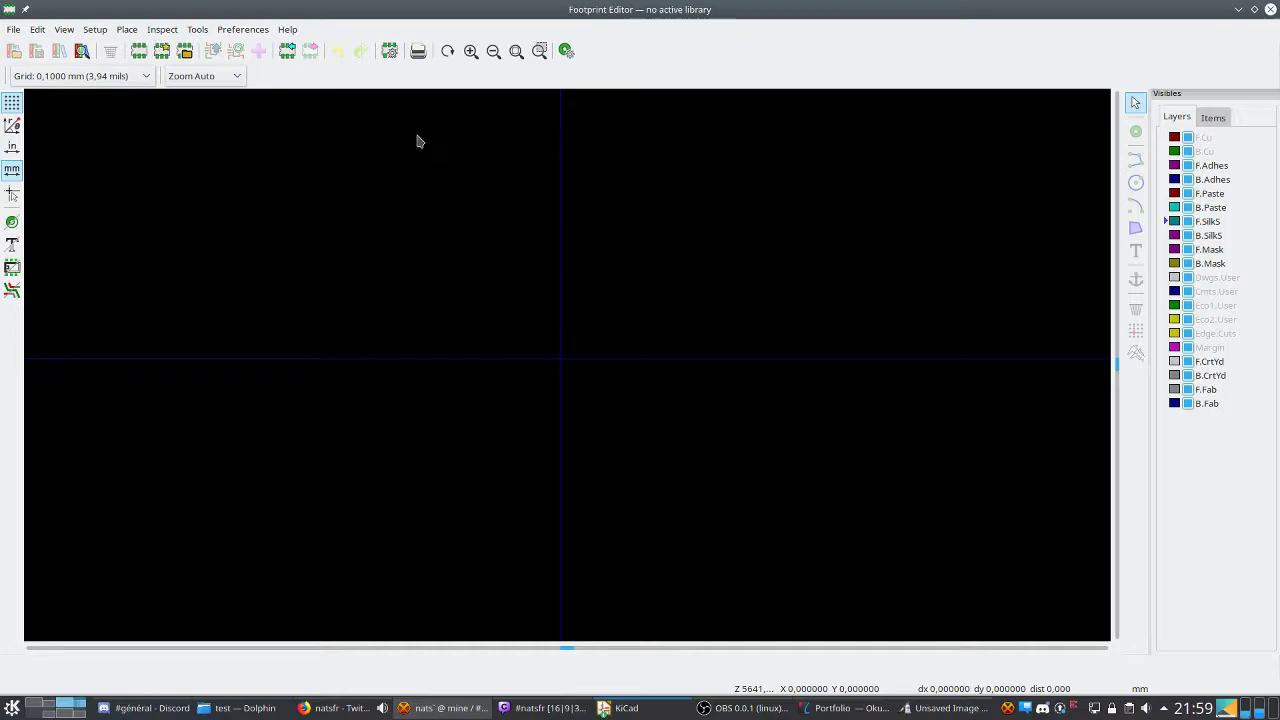
# Examine the global and project-specific footprint library tables, and close the library manager without changes.
pyautogui.click(256, 34)
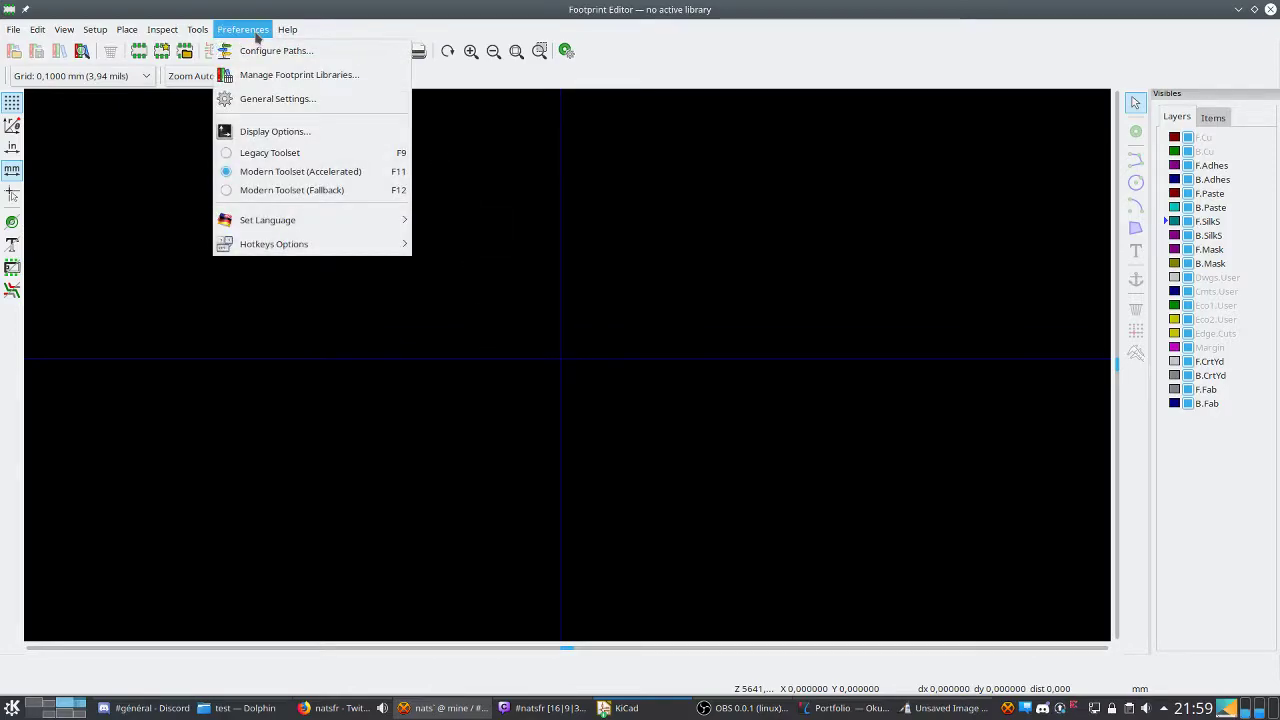
pyautogui.click(285, 71)
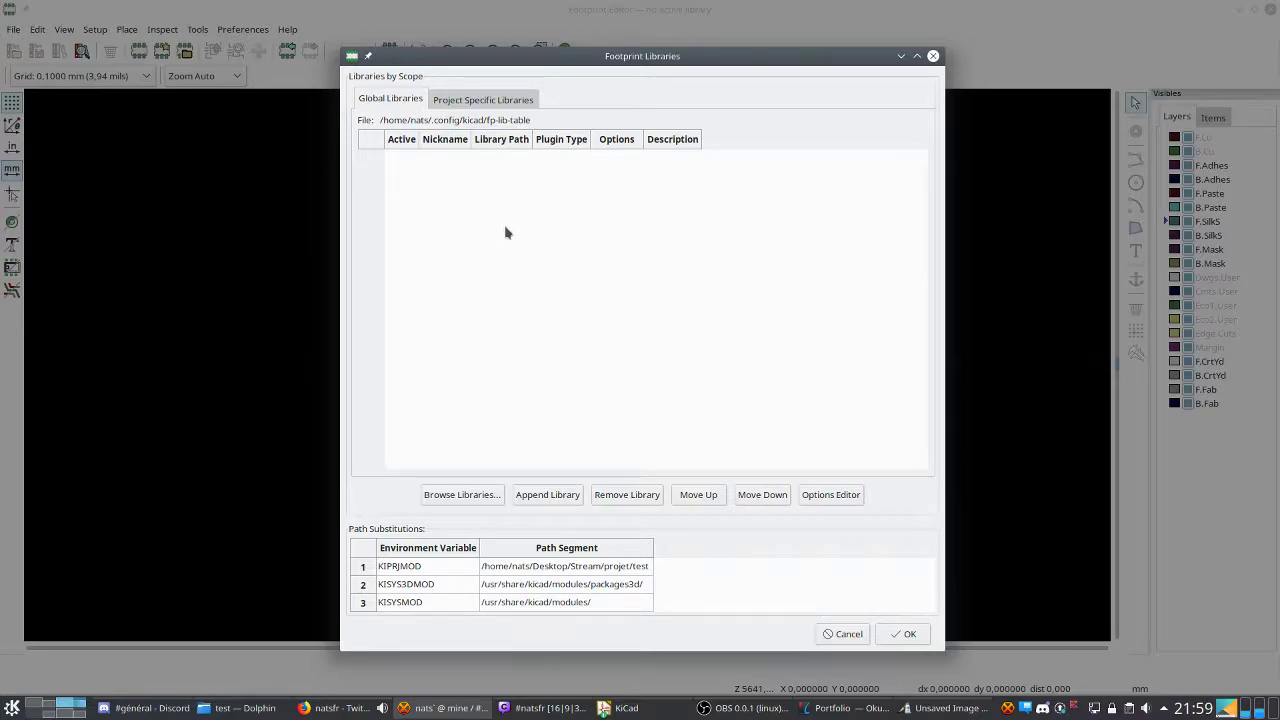
pyautogui.click(452, 100)
pyautogui.click(392, 101)
pyautogui.click(447, 102)
pyautogui.click(388, 103)
pyautogui.click(441, 102)
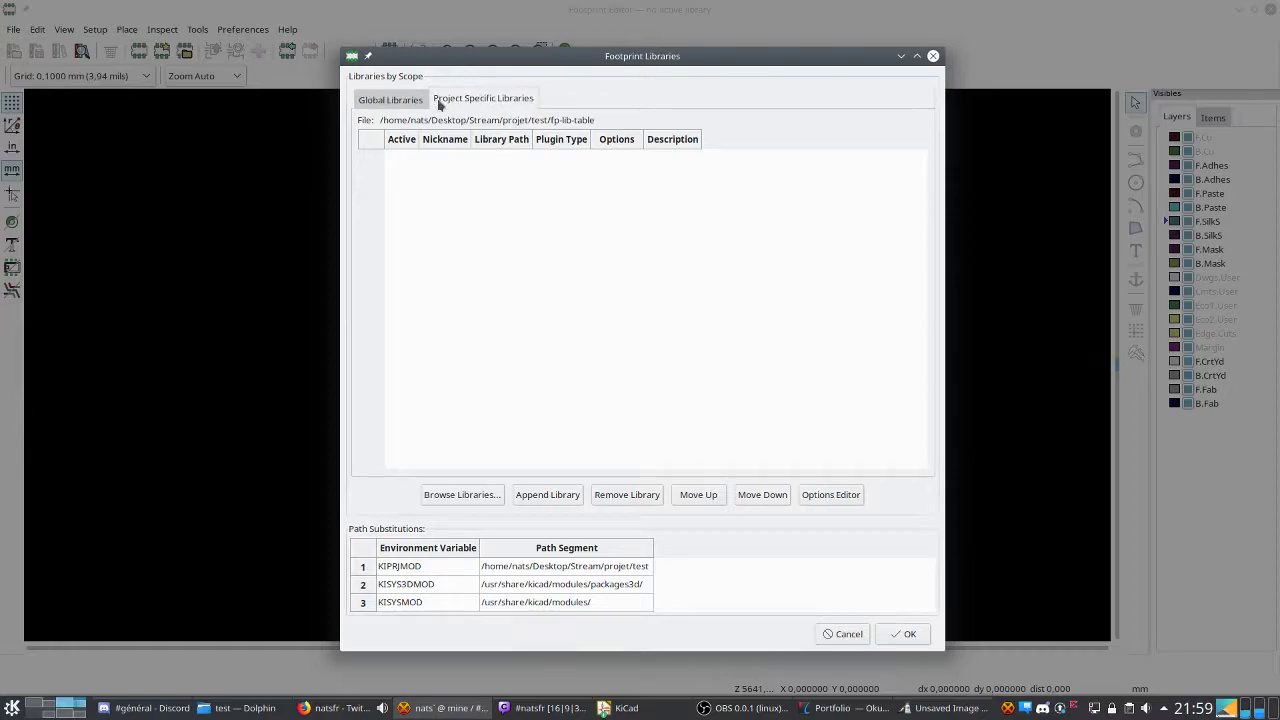
pyautogui.click(843, 634)
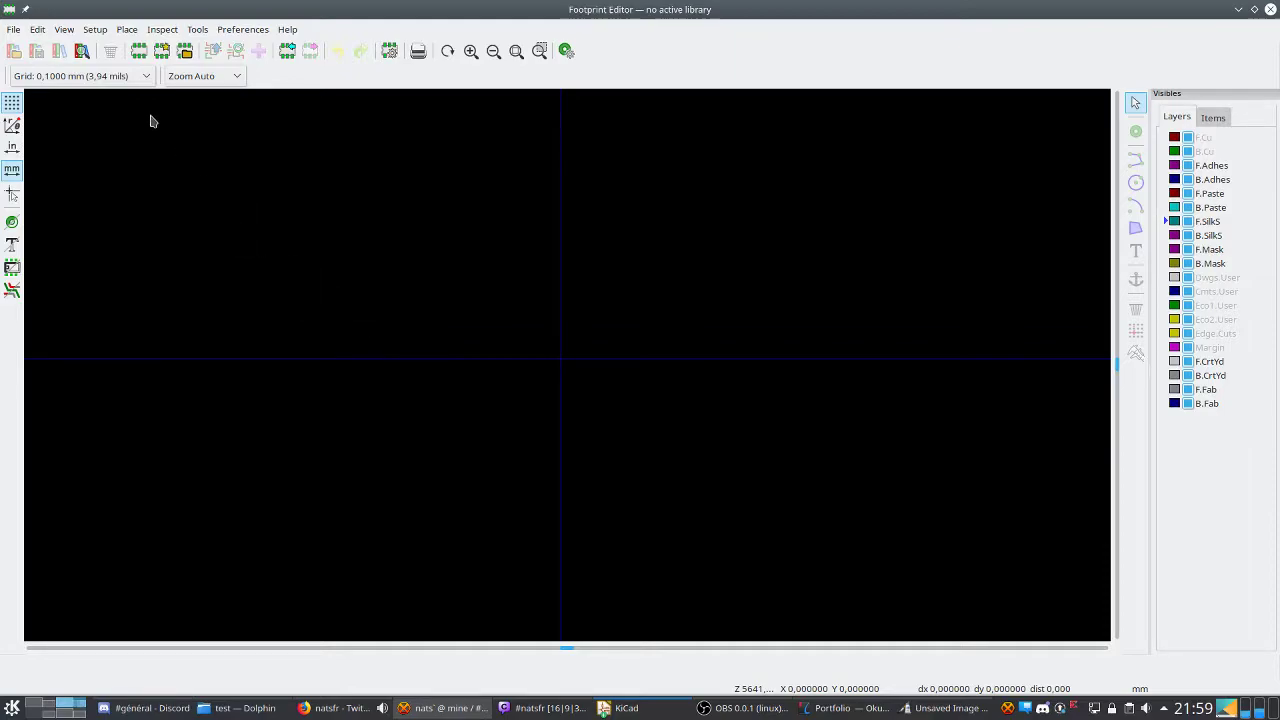
# Create a new footprint named CMS_0603.
pyautogui.click(141, 55)
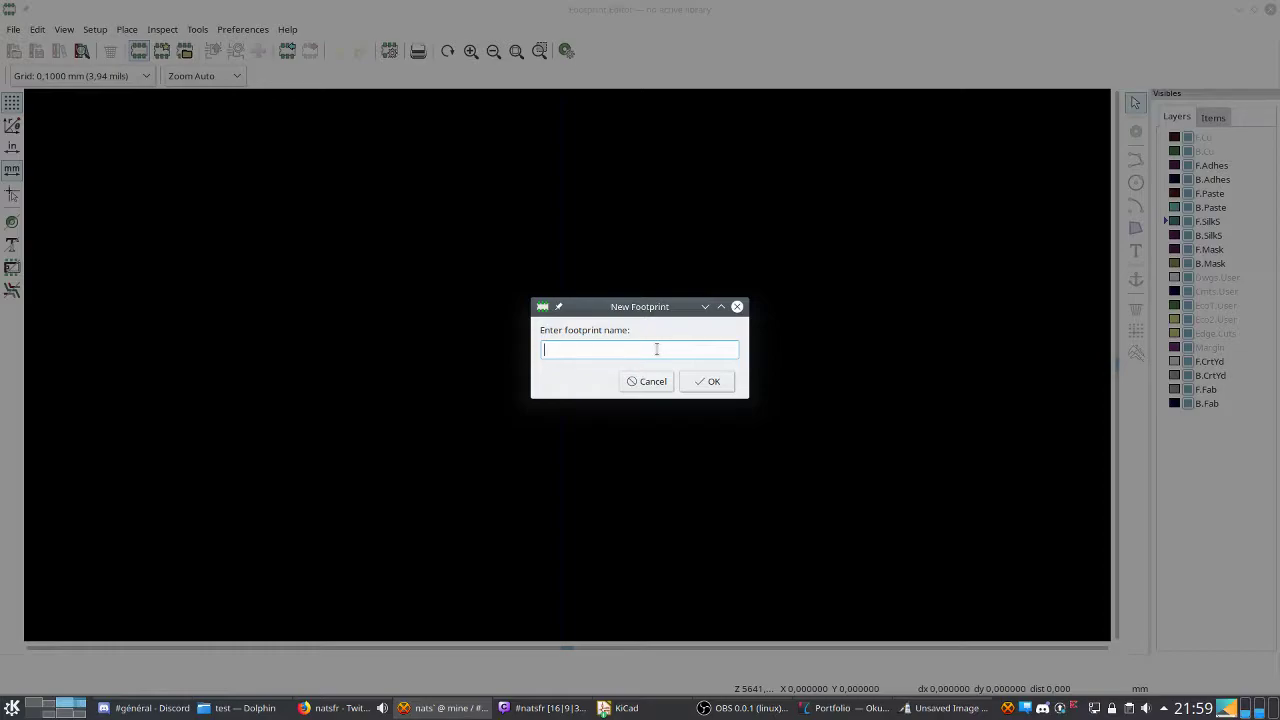
pyautogui.write('SMD')
pyautogui.press('BackSpace')
pyautogui.press('BackSpace')
pyautogui.press('BackSpace')
pyautogui.write('CMS')
pyautogui.write('_060')
pyautogui.click(692, 388)
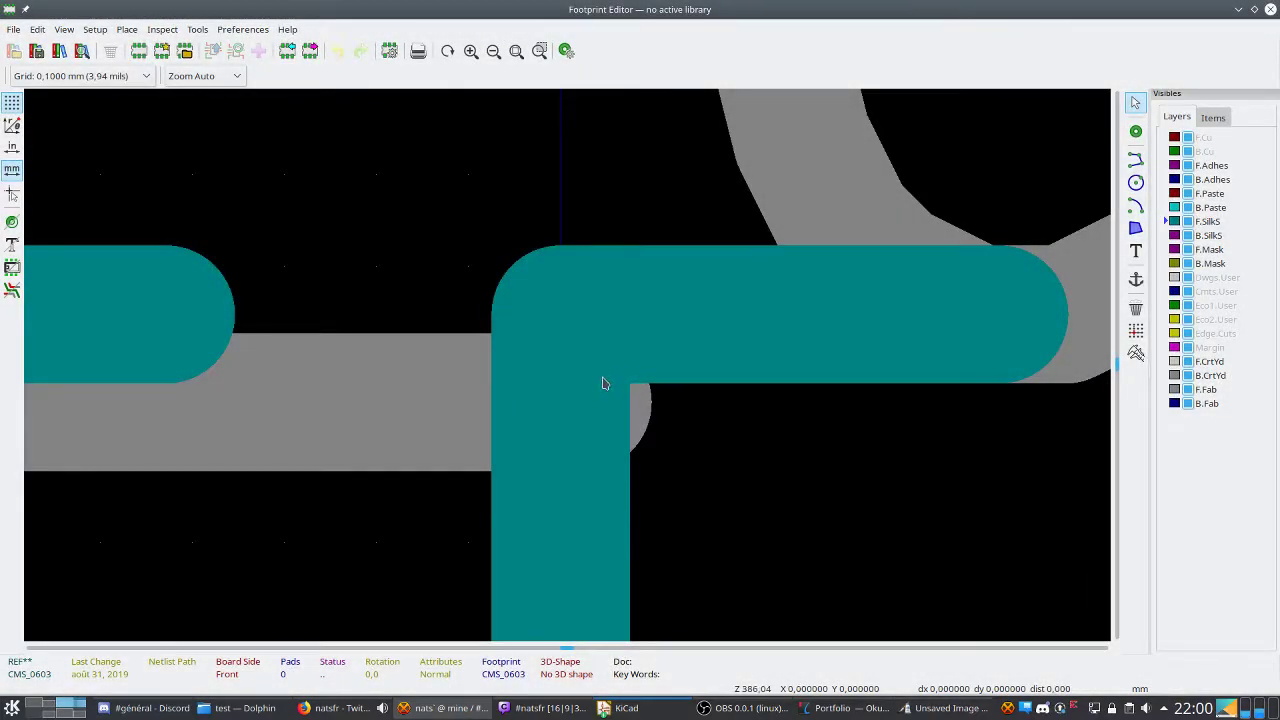
# Examine the text properties of the footprint's CMS_0603 value and REF** reference, leaving both without changes.
pyautogui.scroll(-8, 603, 383)
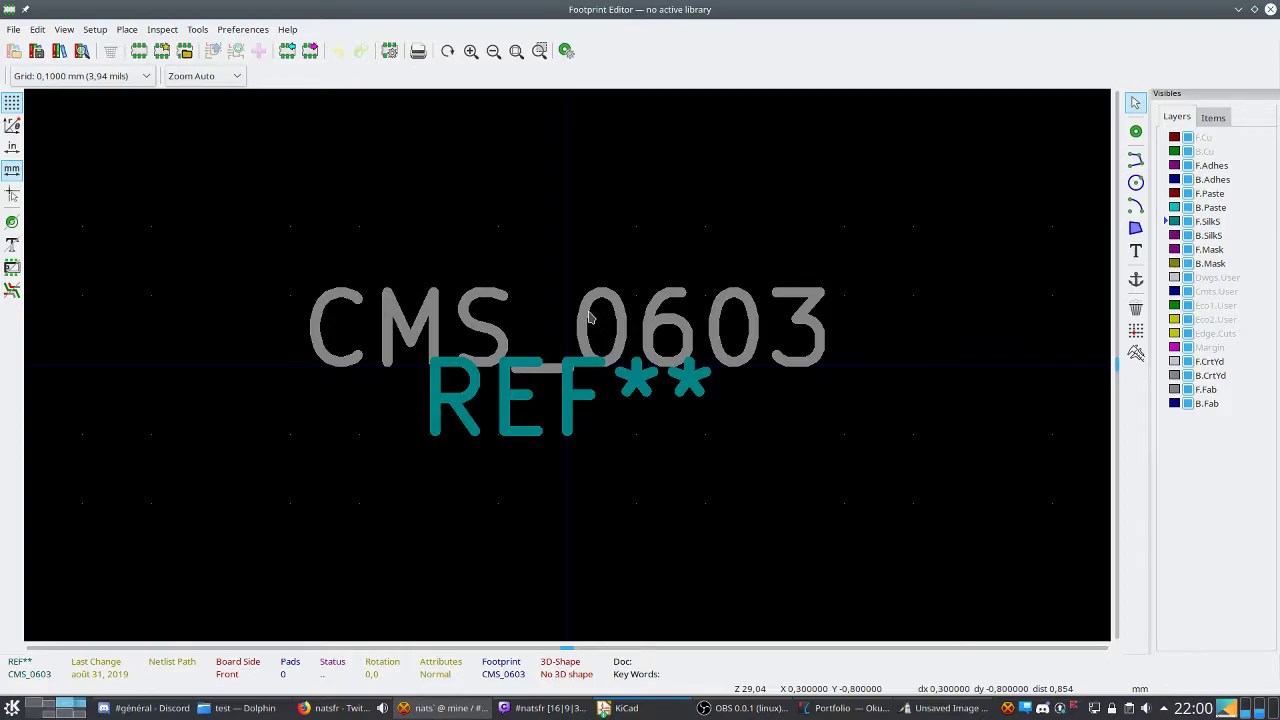
pyautogui.click(590, 320)
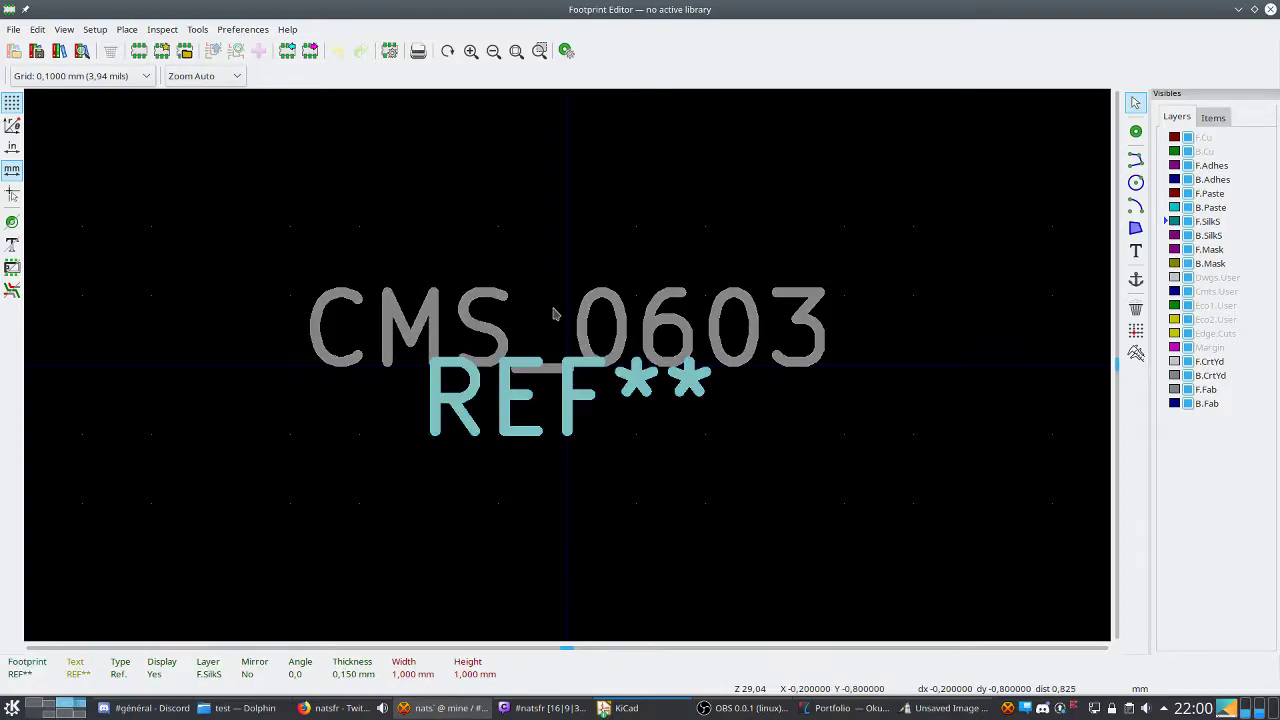
pyautogui.click(557, 343)
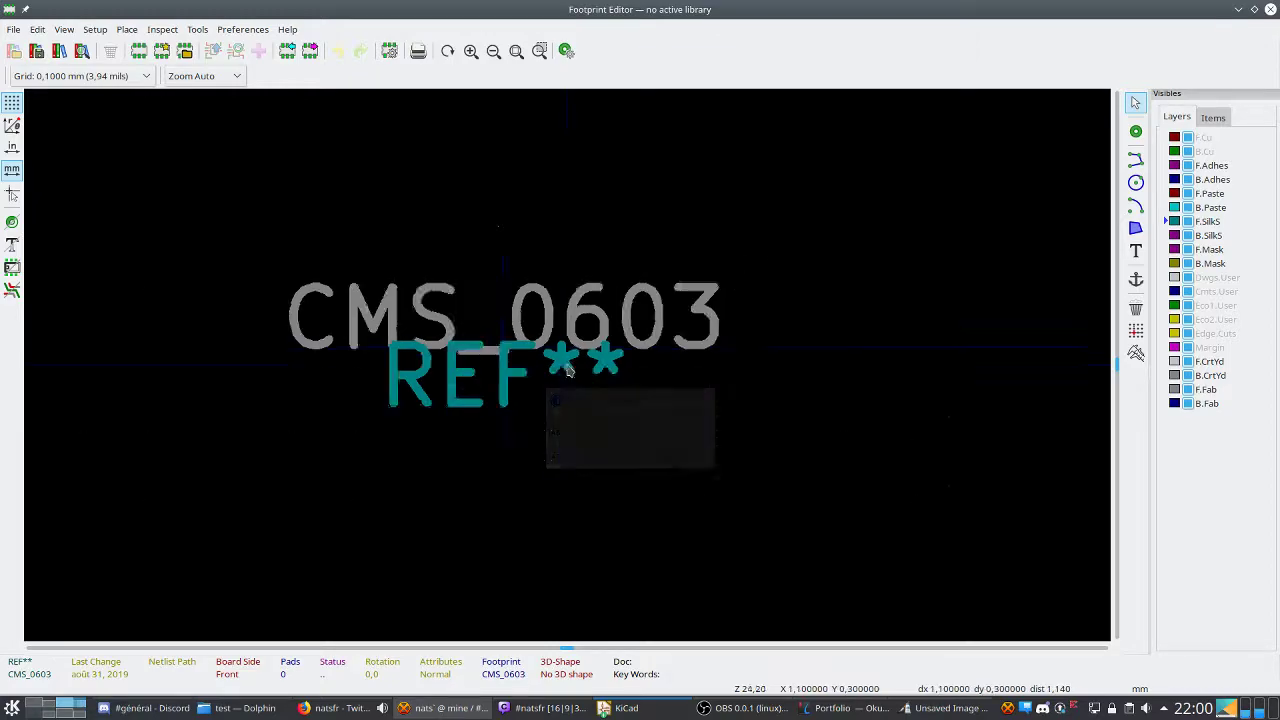
pyautogui.scroll(-6, 563, 366)
pyautogui.scroll(3, 563, 366)
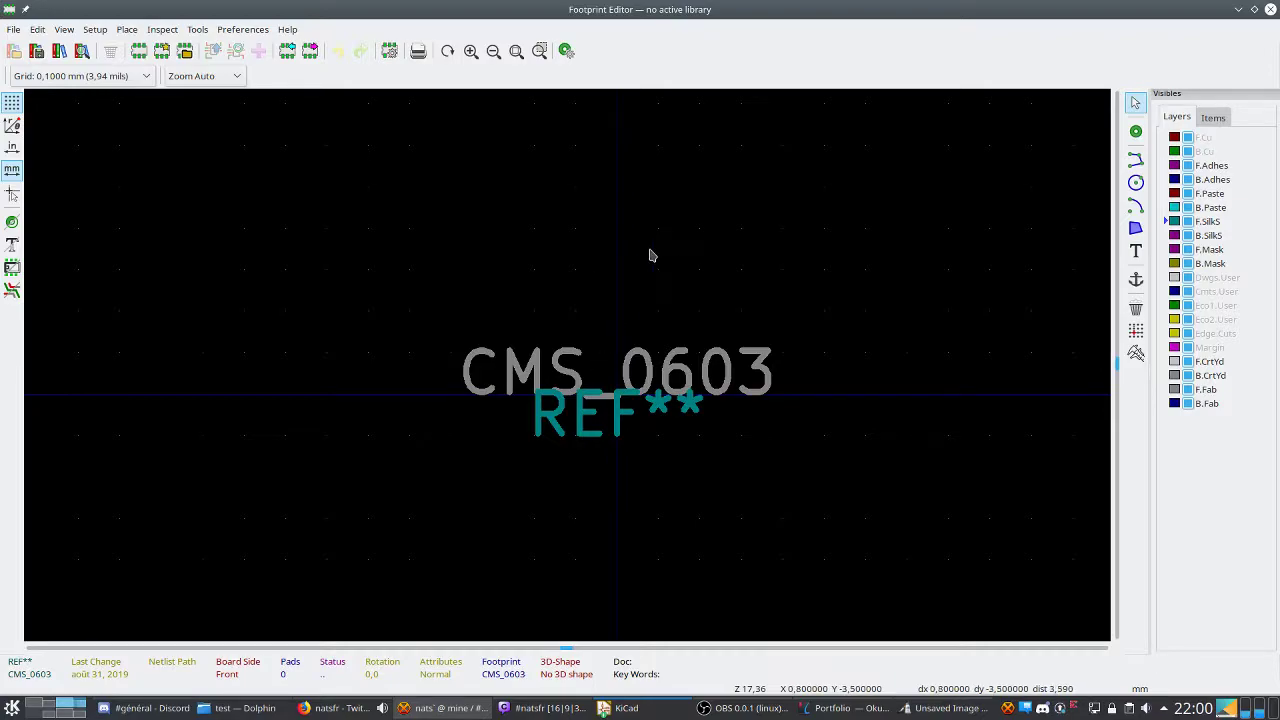
pyautogui.click(631, 376)
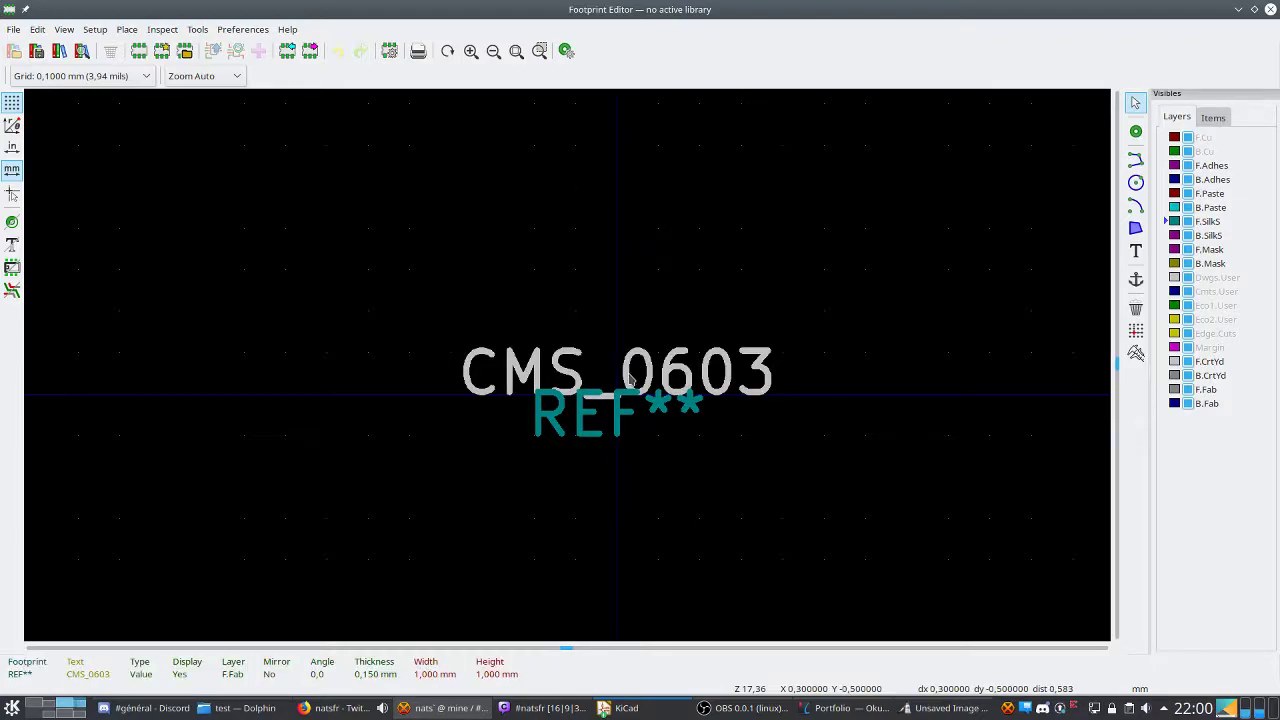
pyautogui.doubleClick(631, 376)
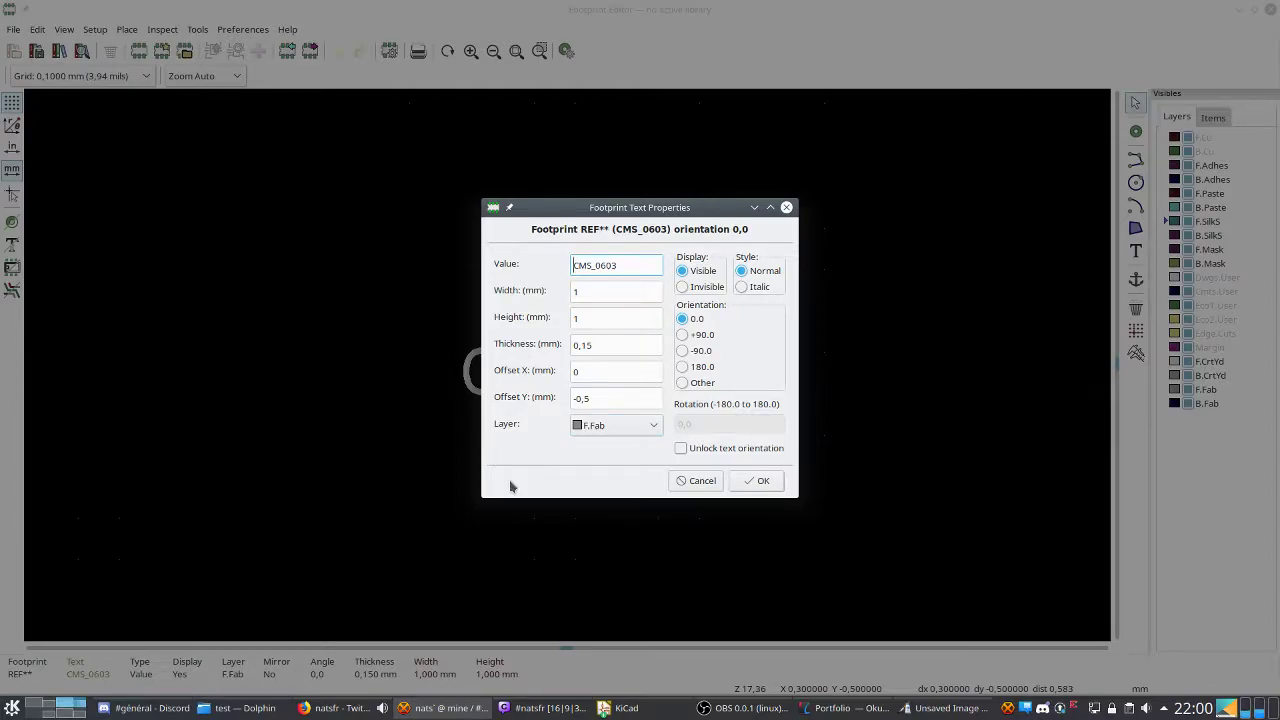
pyautogui.click(698, 484)
pyautogui.click(614, 433)
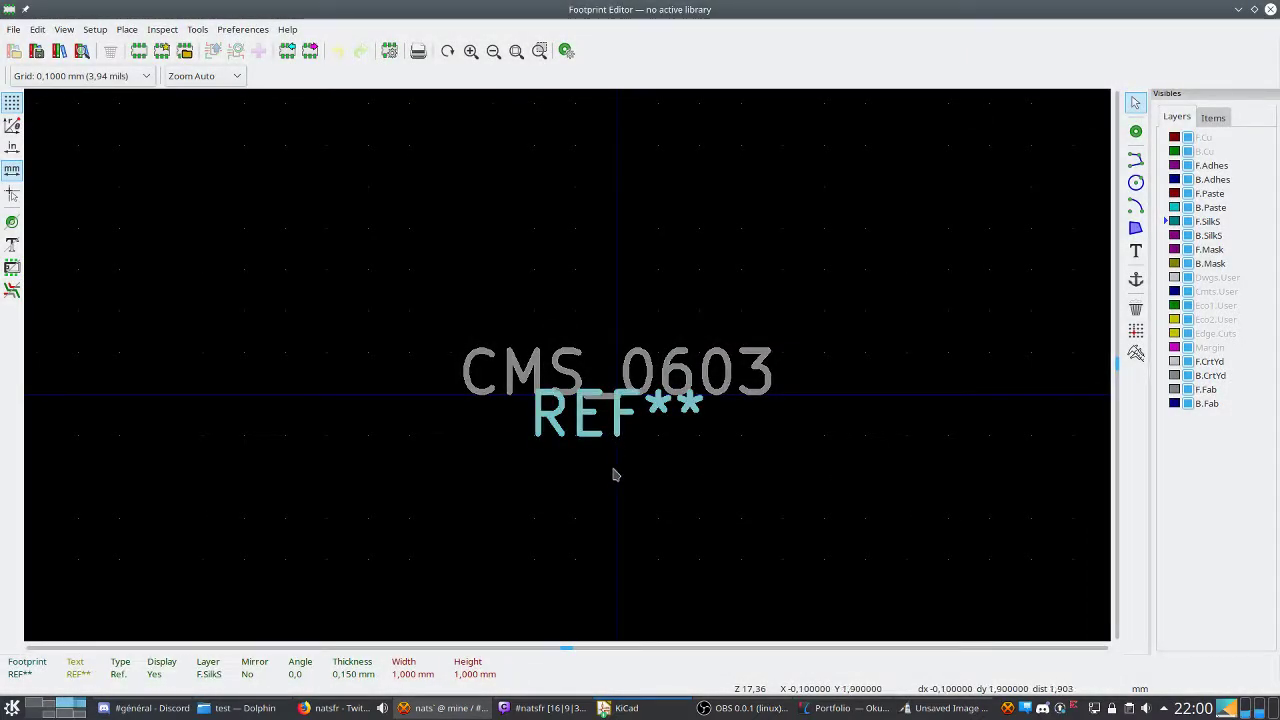
pyautogui.doubleClick(617, 433)
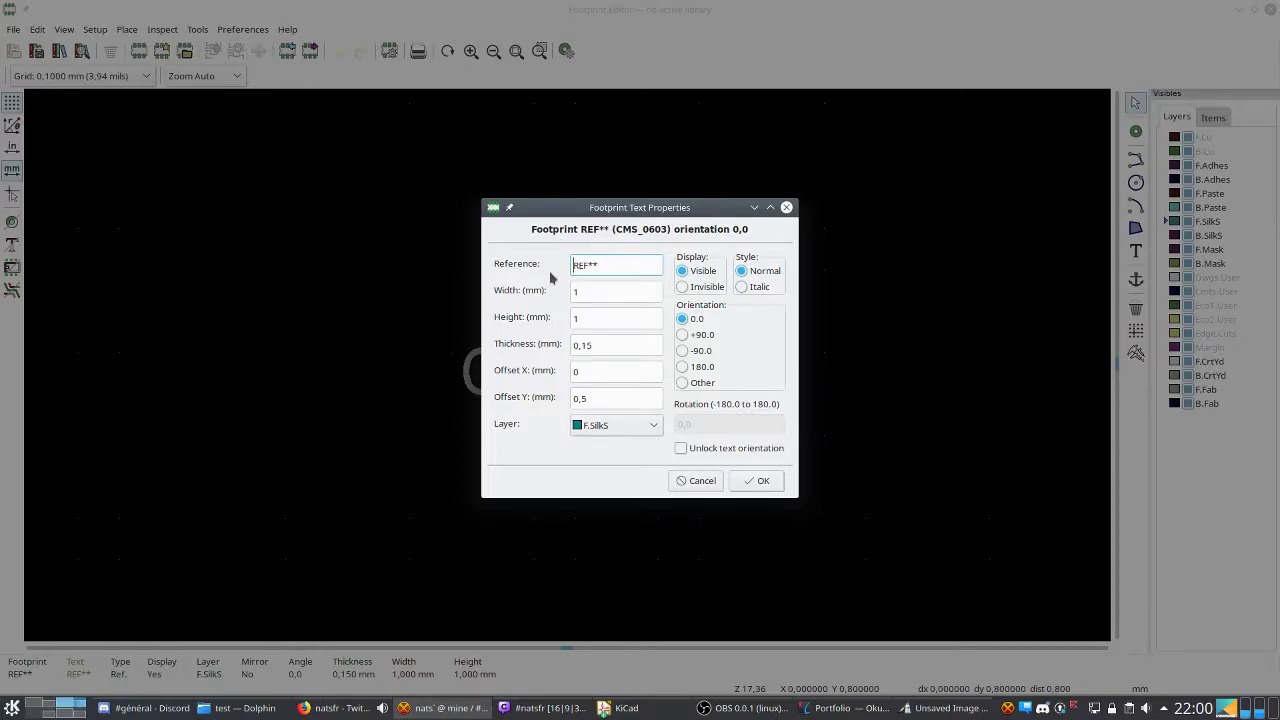
pyautogui.click(695, 484)
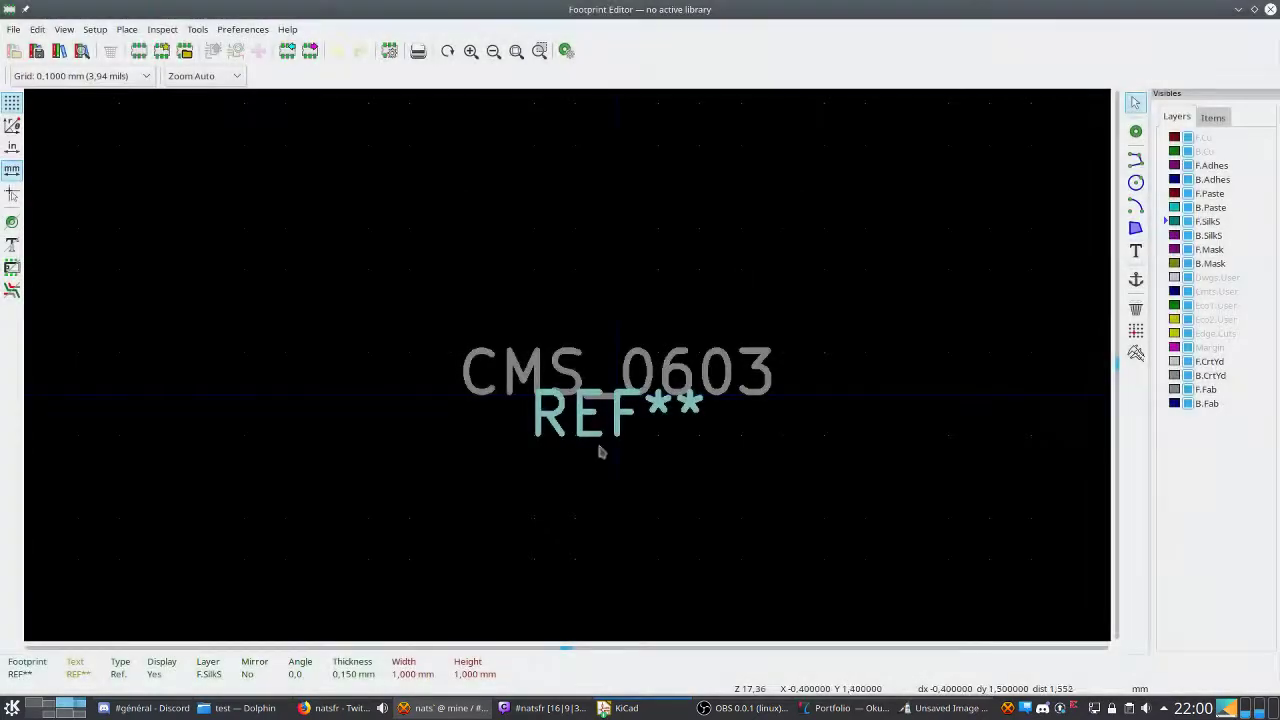
# Move the REF** reference and the CMS_0603 value text straight up above the footprint's origin, overlapping each other.
pyautogui.moveTo(600, 415); pyautogui.dragTo(619, 370)
pyautogui.scroll(-1, 679, 440)
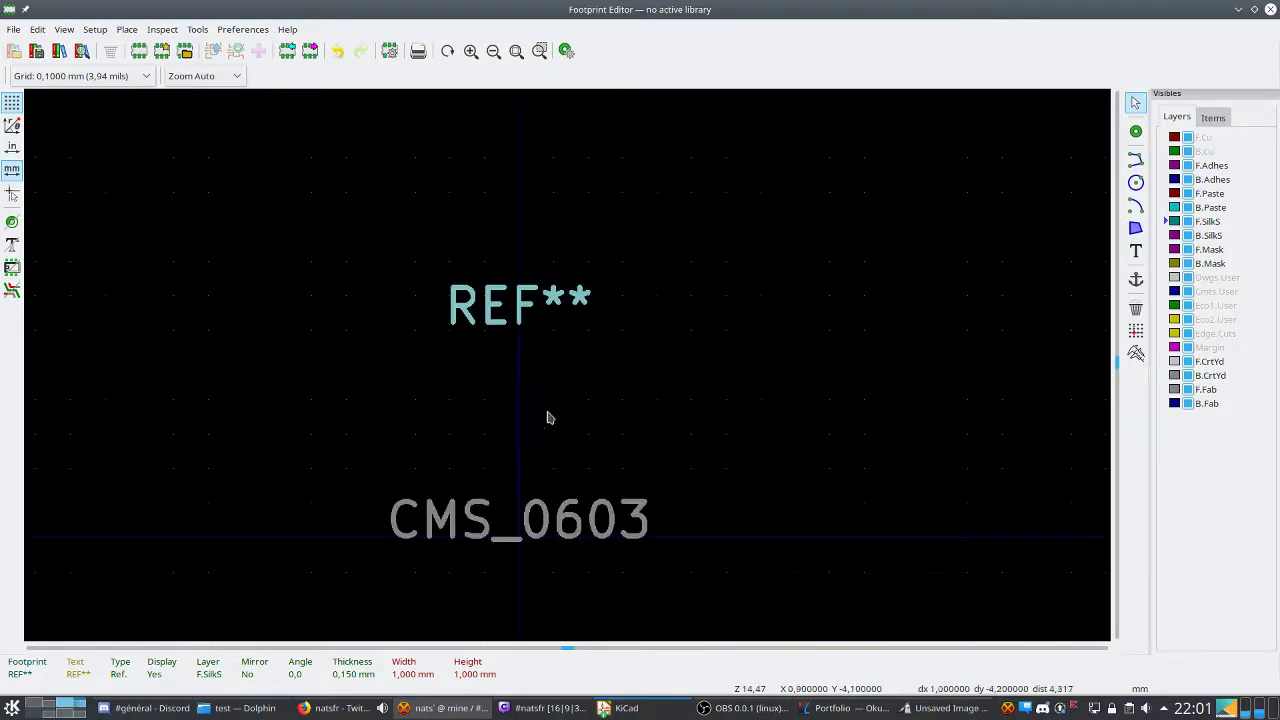
pyautogui.click(521, 514)
pyautogui.moveTo(519, 514); pyautogui.dragTo(519, 312)
pyautogui.scroll(-1, 556, 476)
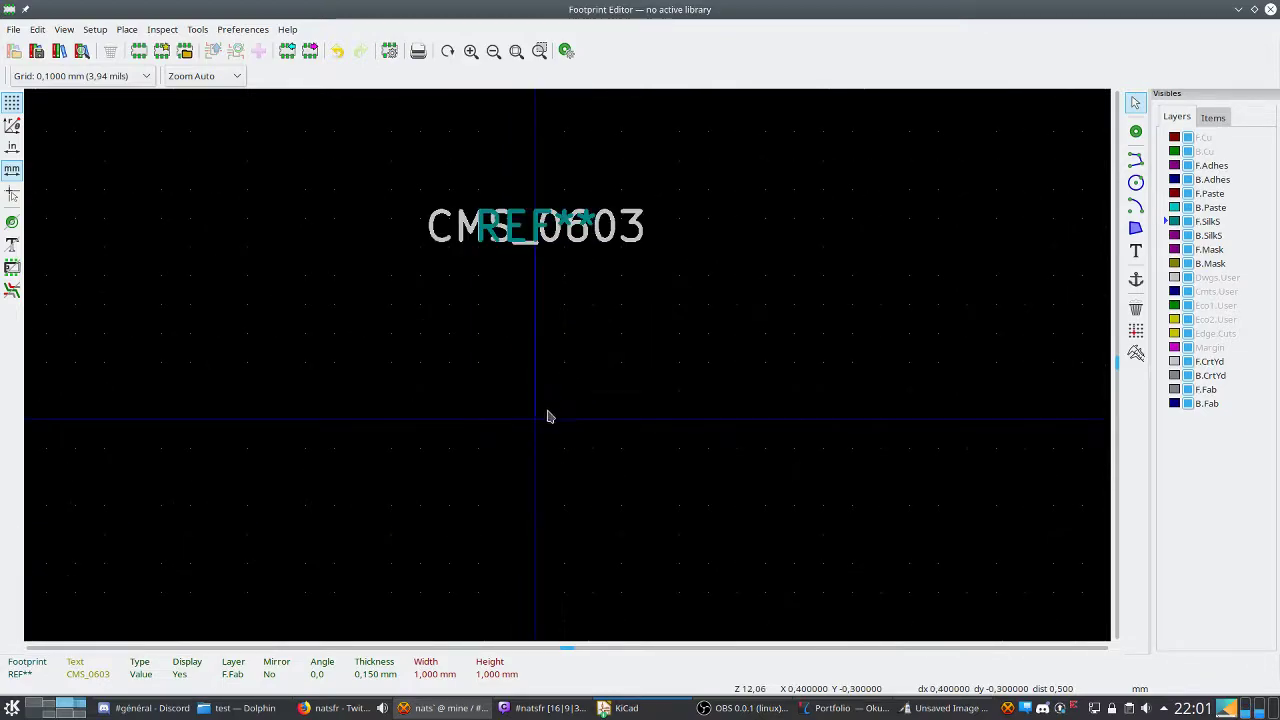
pyautogui.scroll(3, 548, 414)
pyautogui.click(503, 315)
pyautogui.scroll(-3, 503, 316)
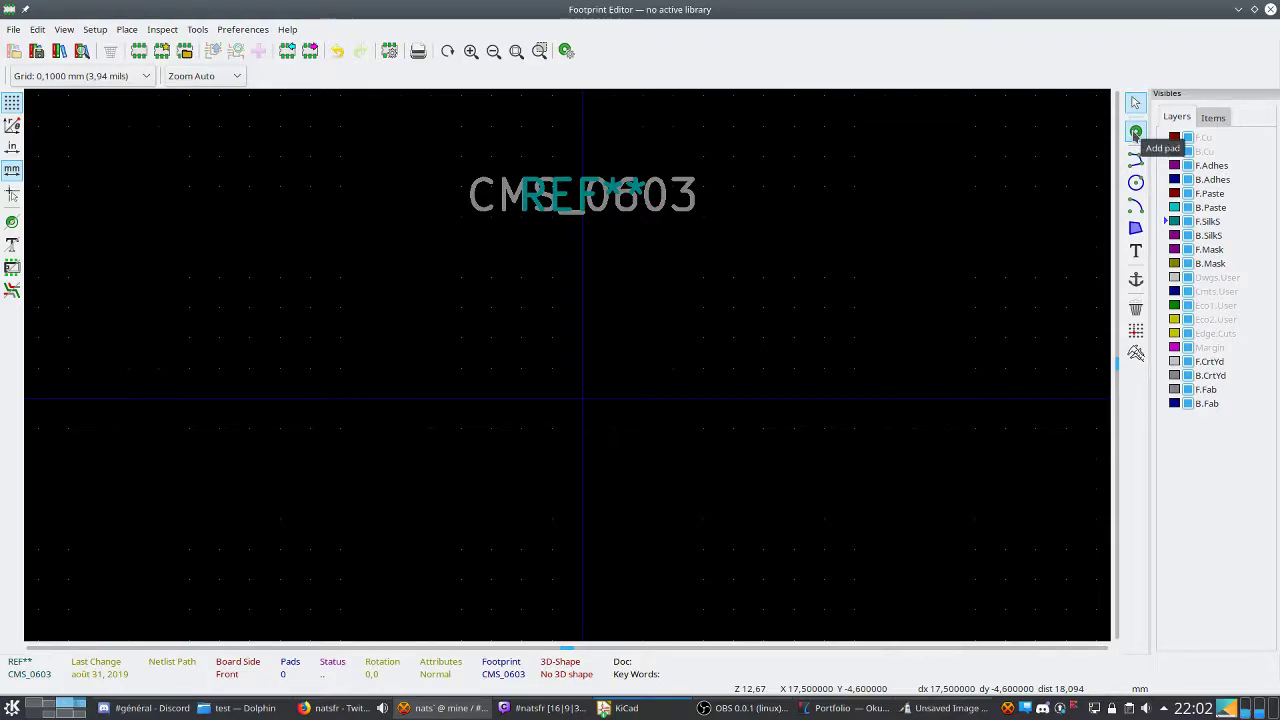
# Place pad 1 on the footprint's horizontal axis about 4.4 mm left of the origin, without placing a second pad.
pyautogui.click(1136, 132)
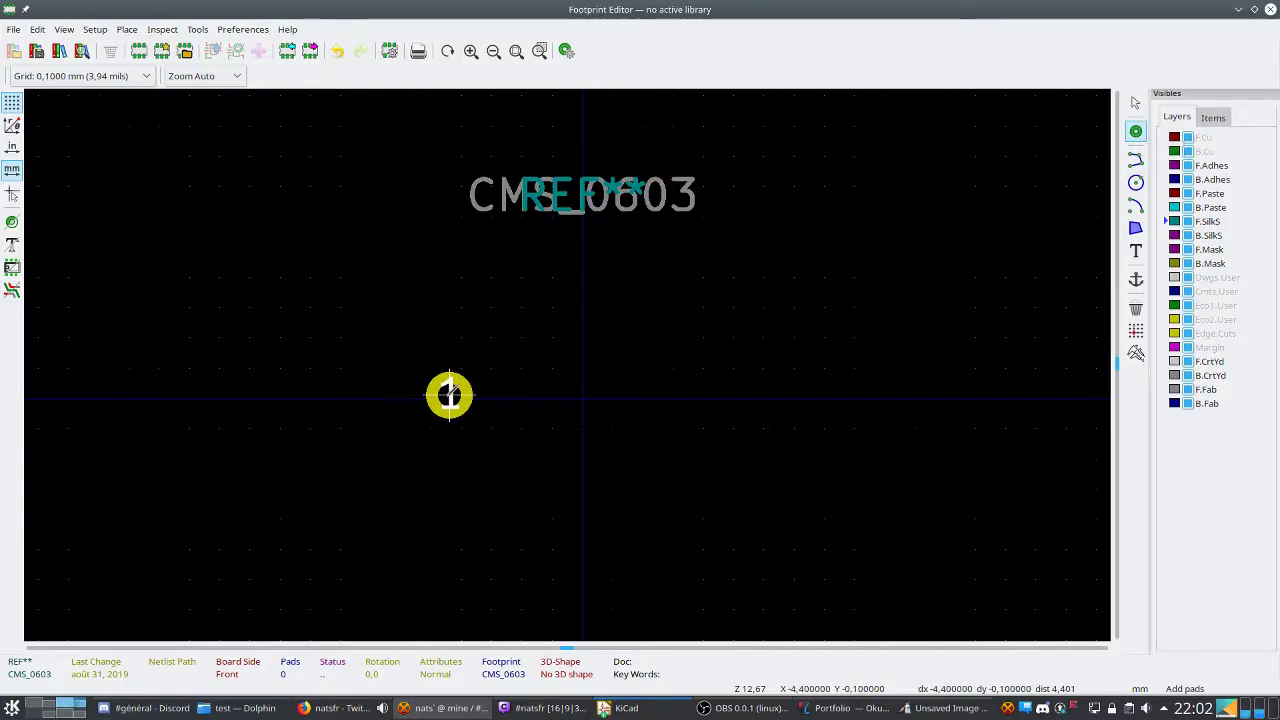
pyautogui.click(449, 398)
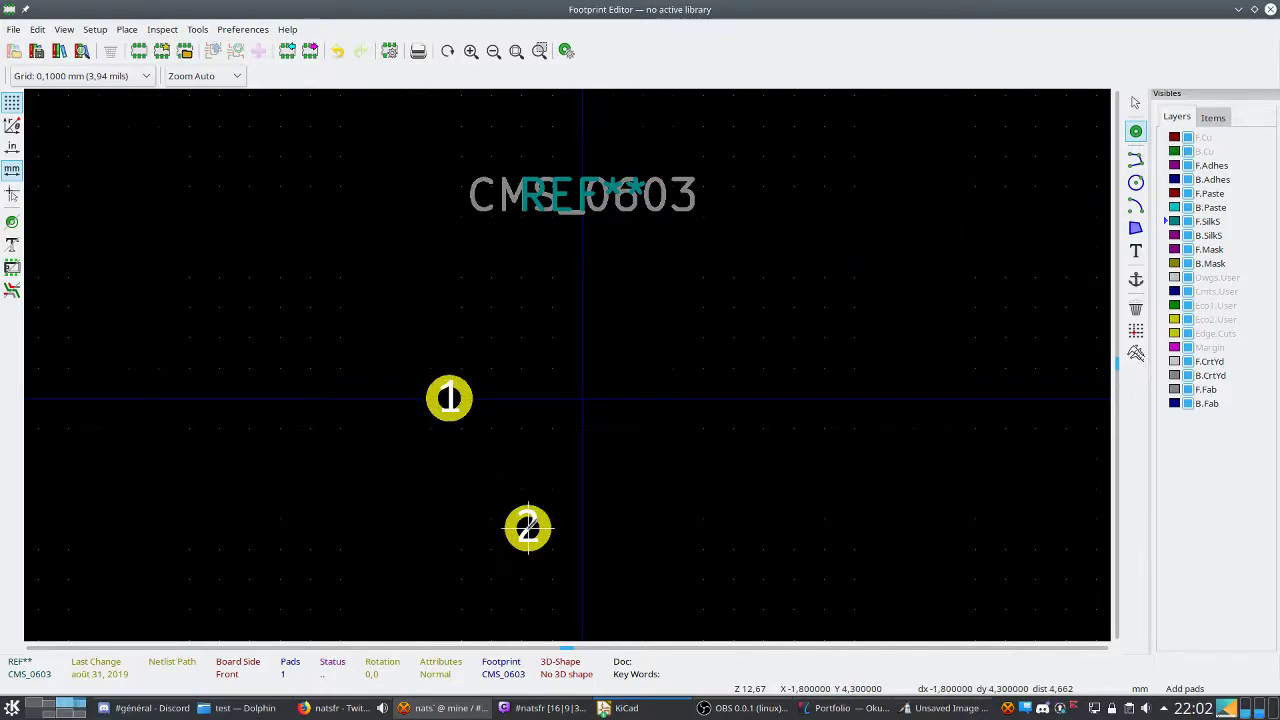
pyautogui.press('Escape')
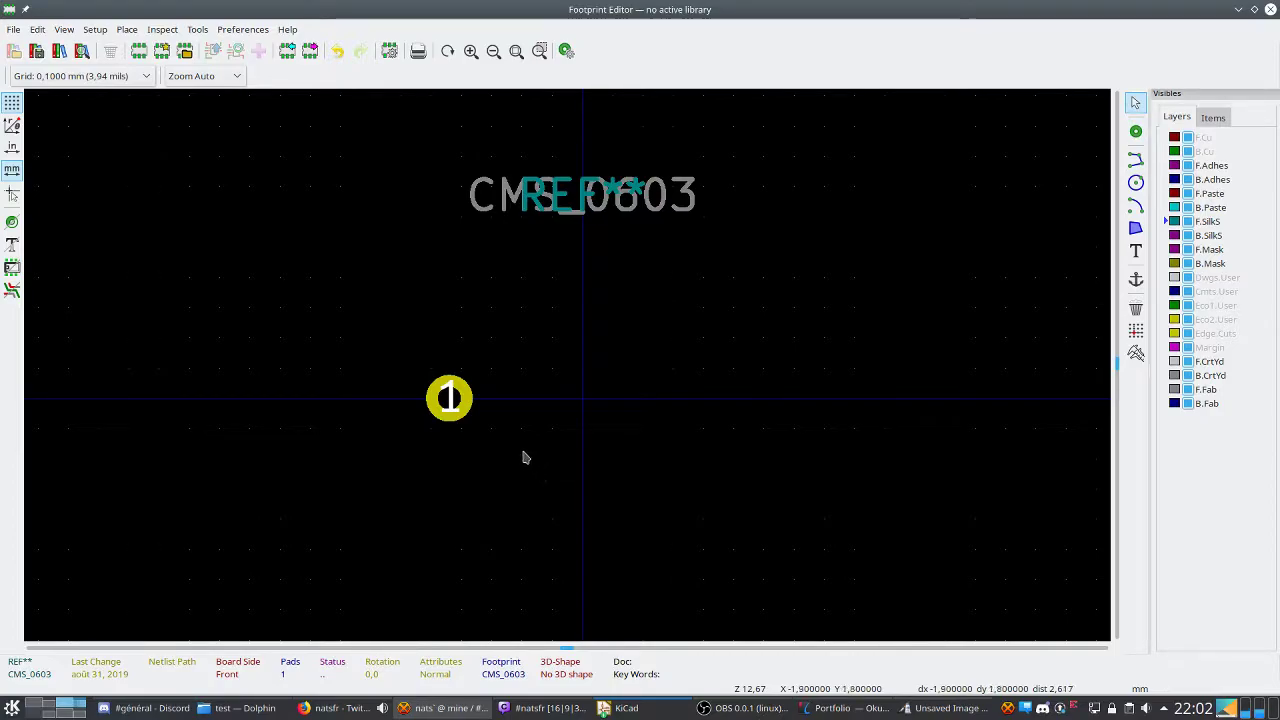
pyautogui.click(473, 416)
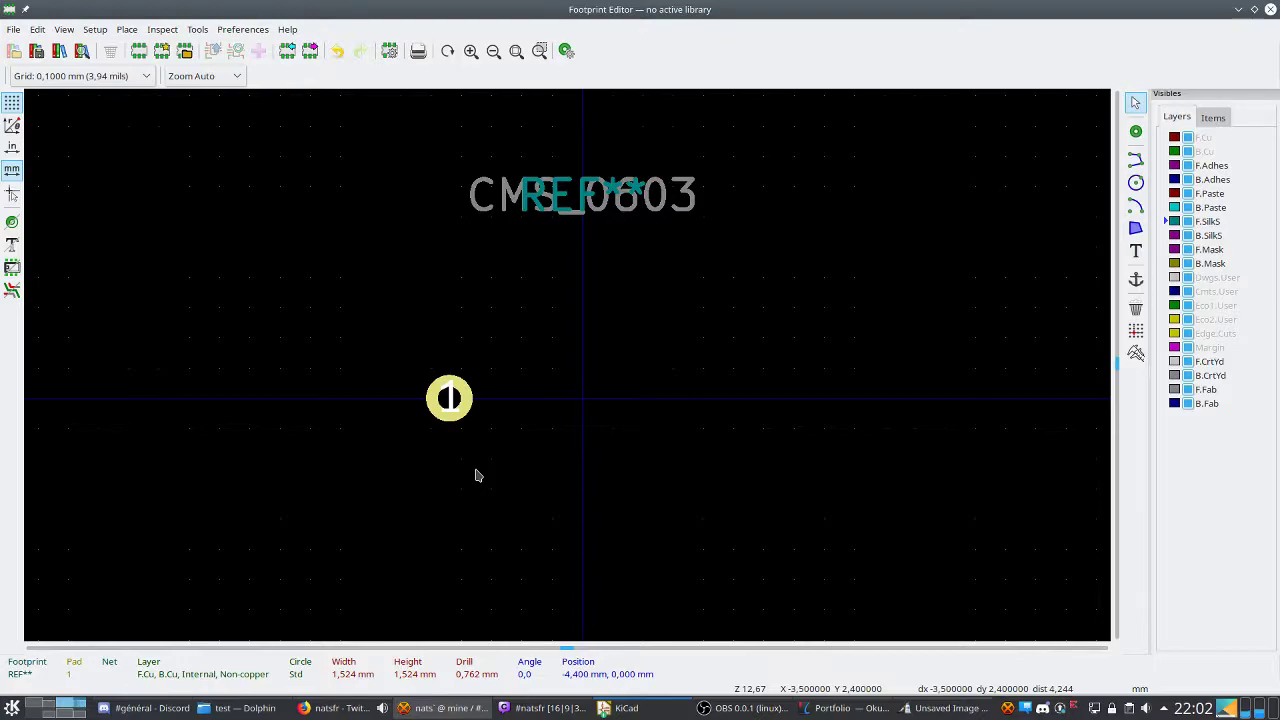
# Open the properties of pad 1 and re-enter its pad number as 1.
pyautogui.doubleClick(448, 404)
pyautogui.press('BackSpace')
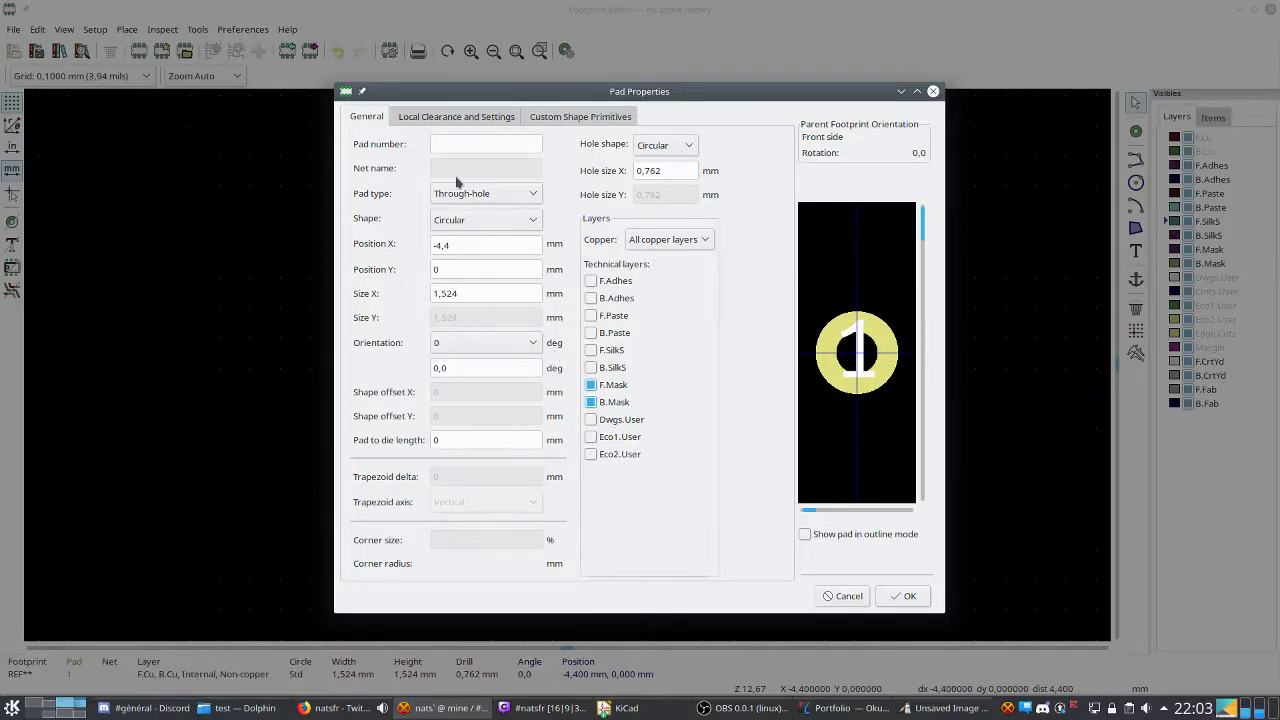
pyautogui.click(457, 145)
pyautogui.write('1')
# Try the Connector and the NPTH, Mechanical types on pad 1.
pyautogui.click(530, 200)
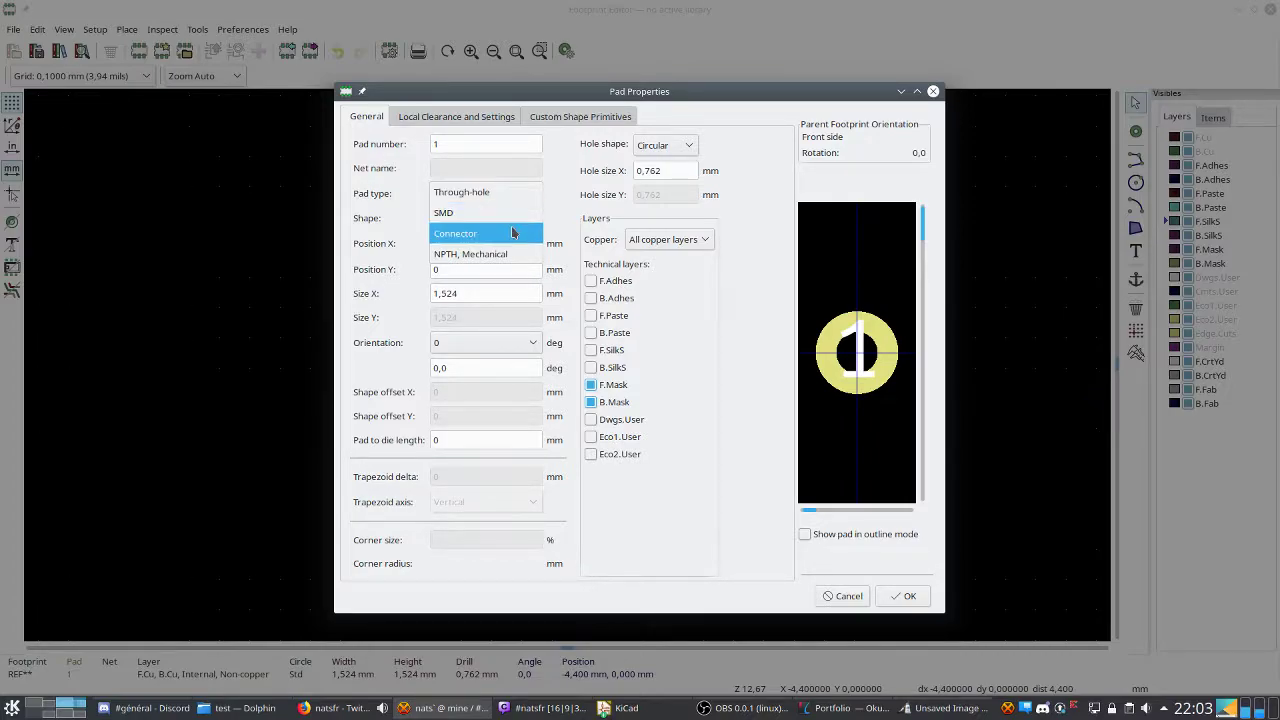
pyautogui.click(512, 233)
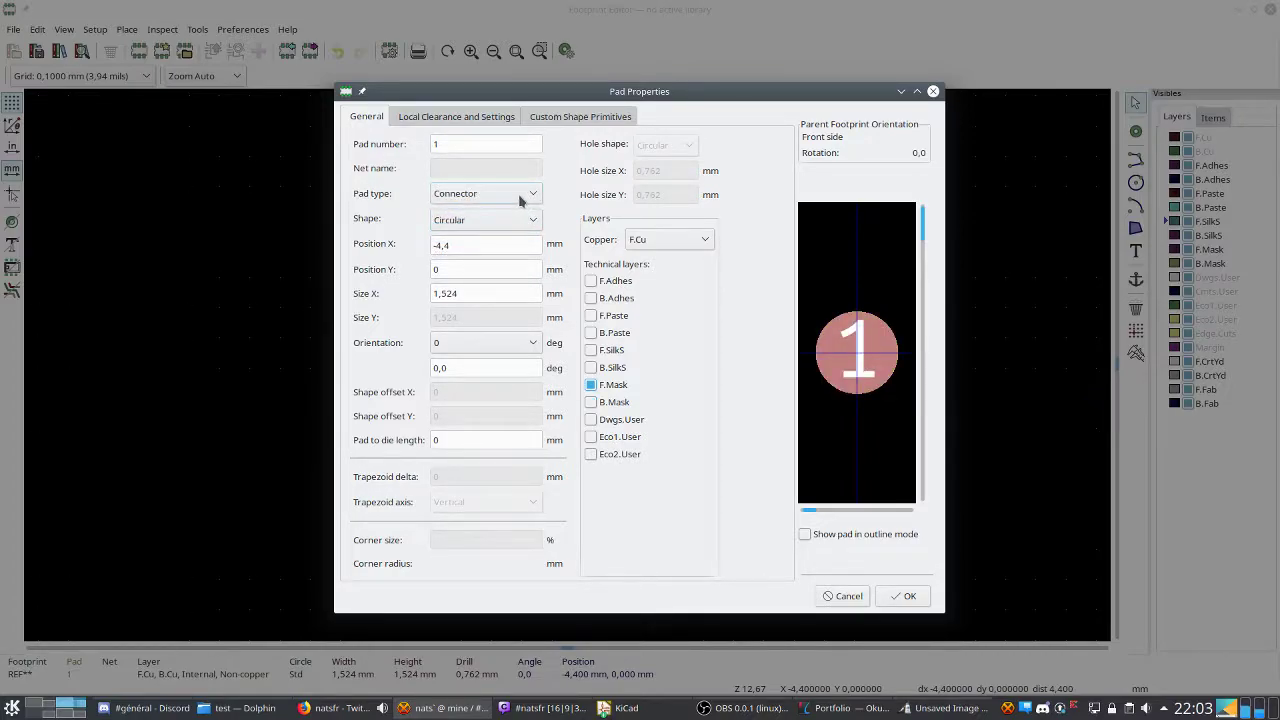
pyautogui.click(516, 198)
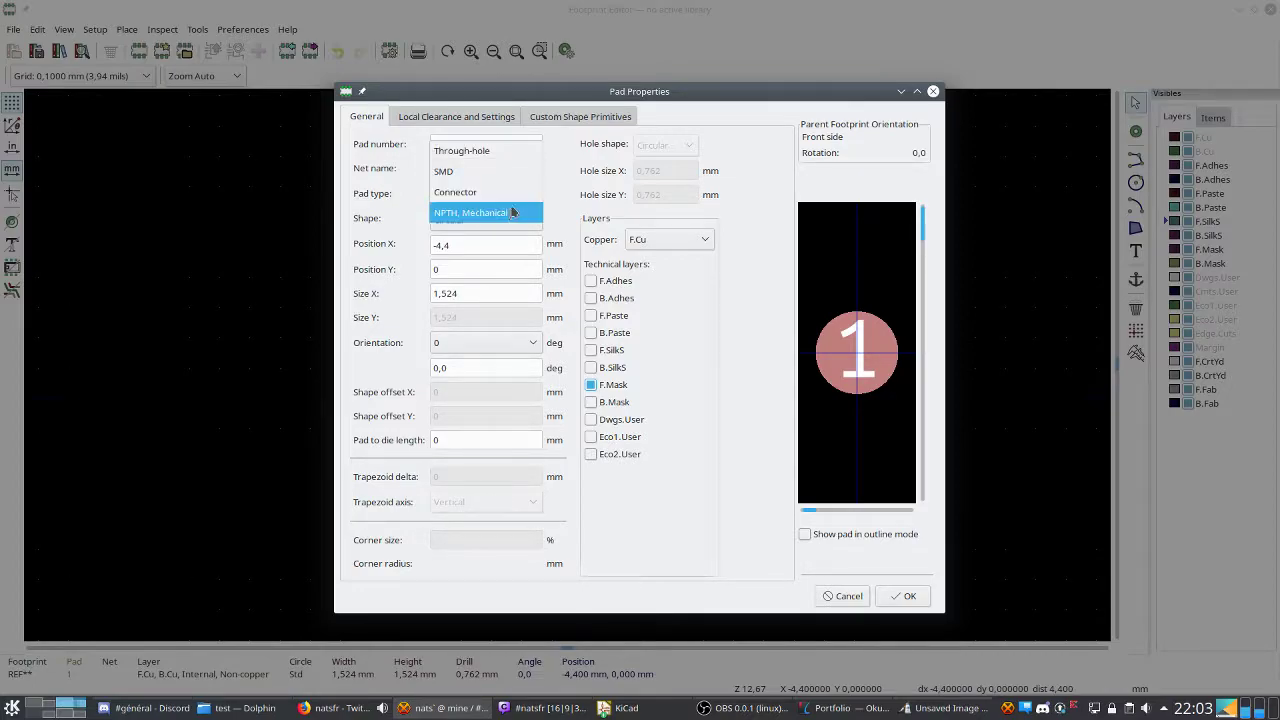
pyautogui.click(512, 212)
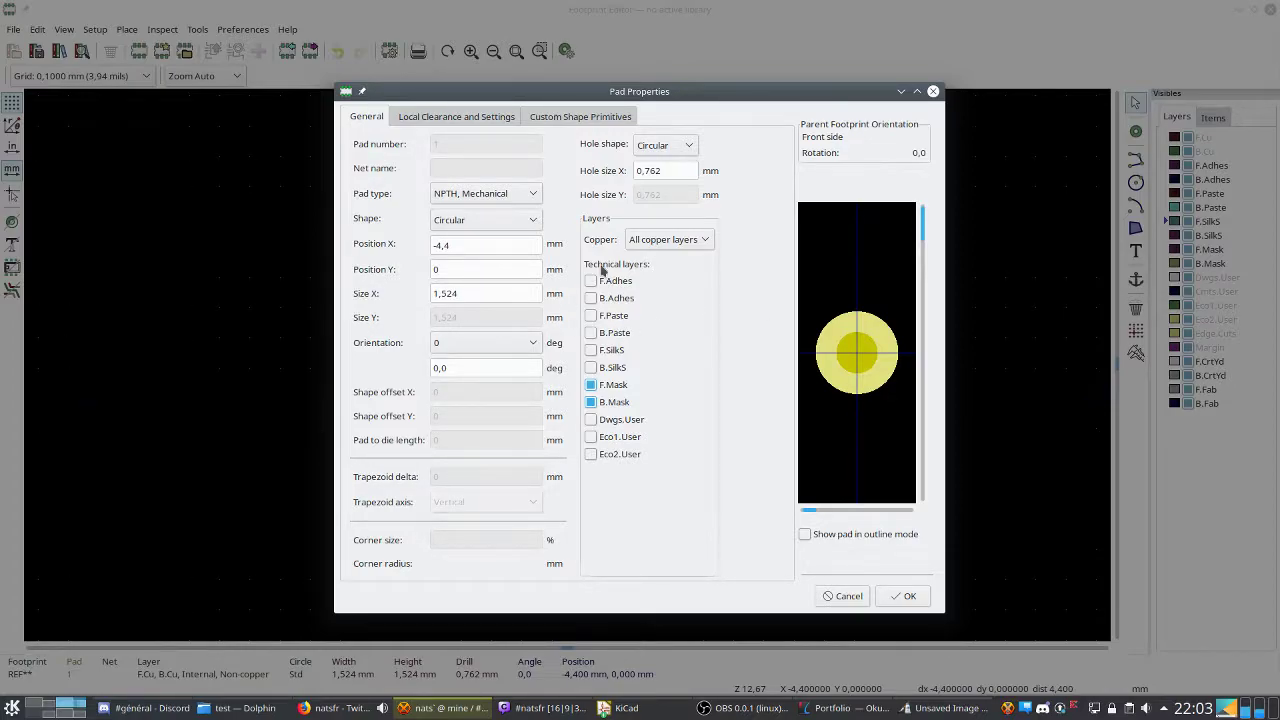
# Set pad 1's type to SMD and its shape to Rectangular.
pyautogui.click(497, 194)
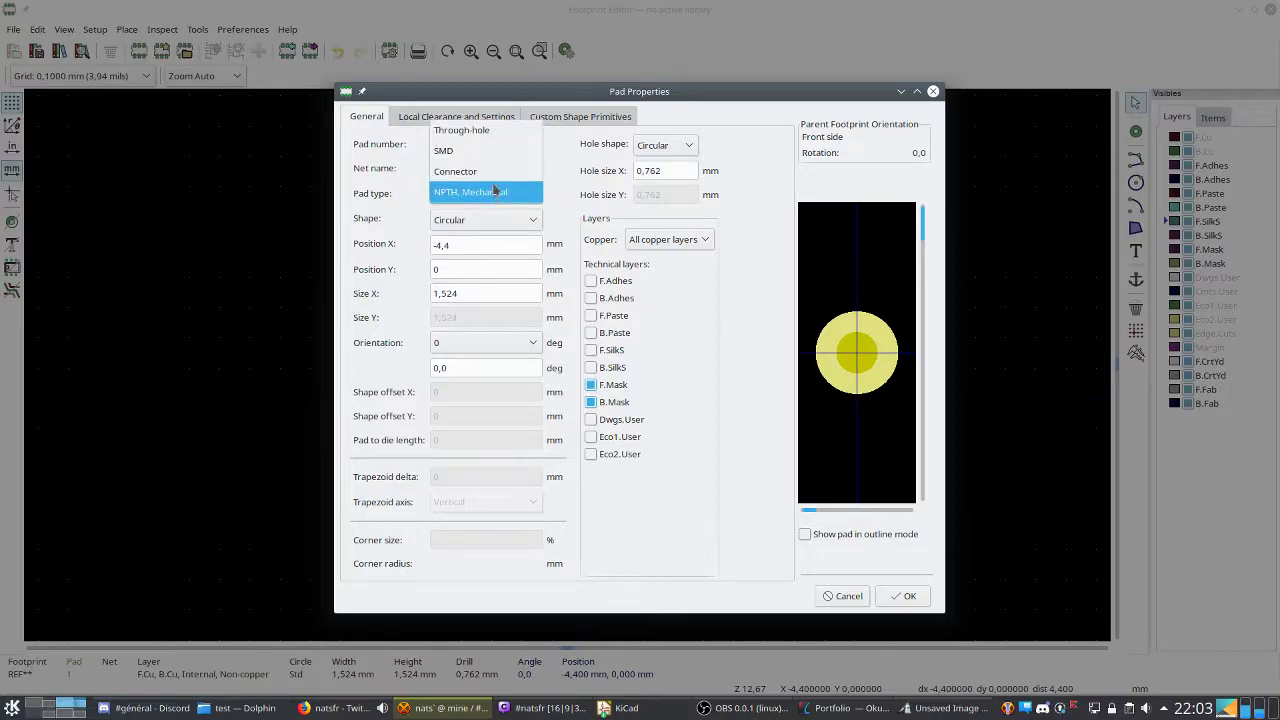
pyautogui.click(478, 150)
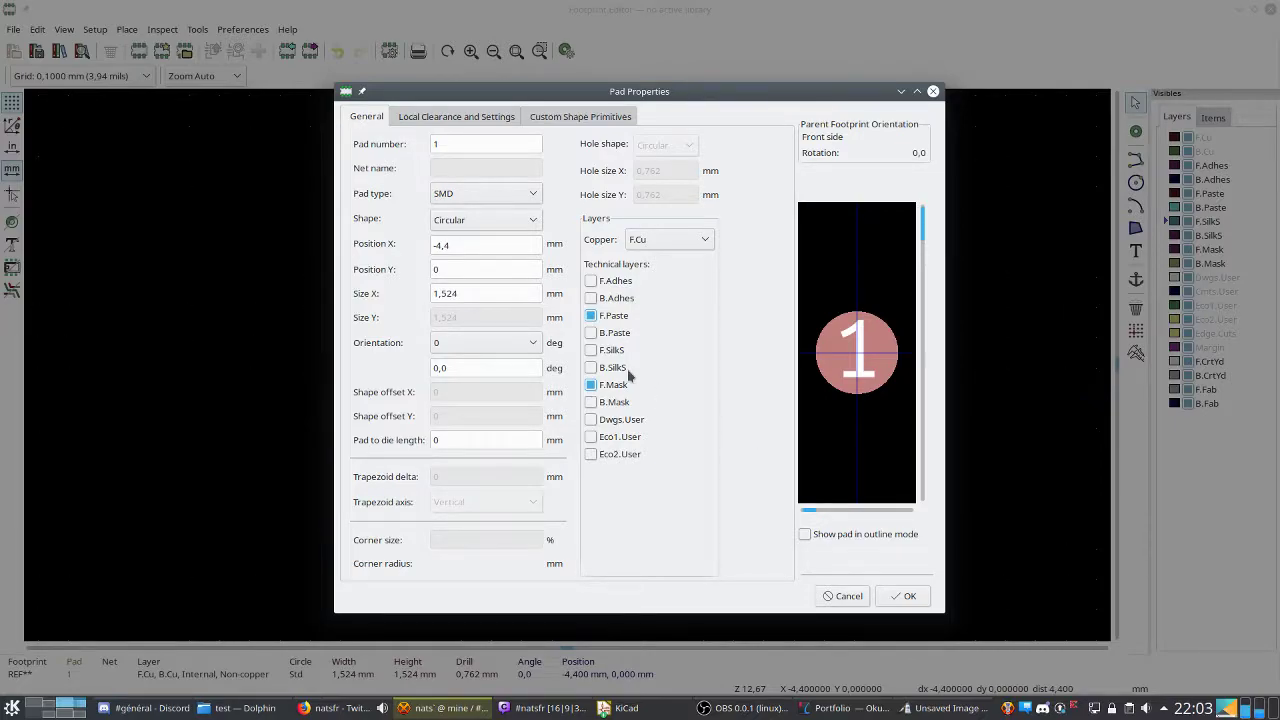
pyautogui.moveTo(478, 245); pyautogui.dragTo(425, 249)
pyautogui.moveTo(543, 92); pyautogui.dragTo(864, 81)
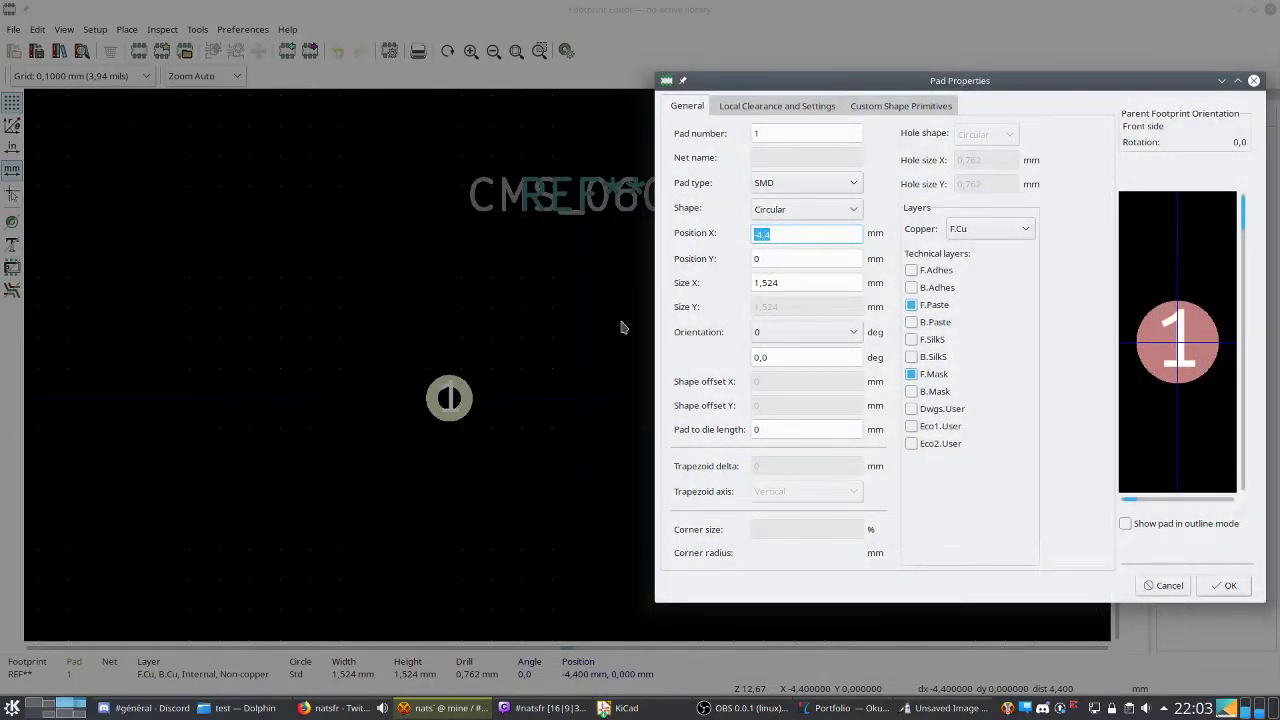
pyautogui.click(830, 259)
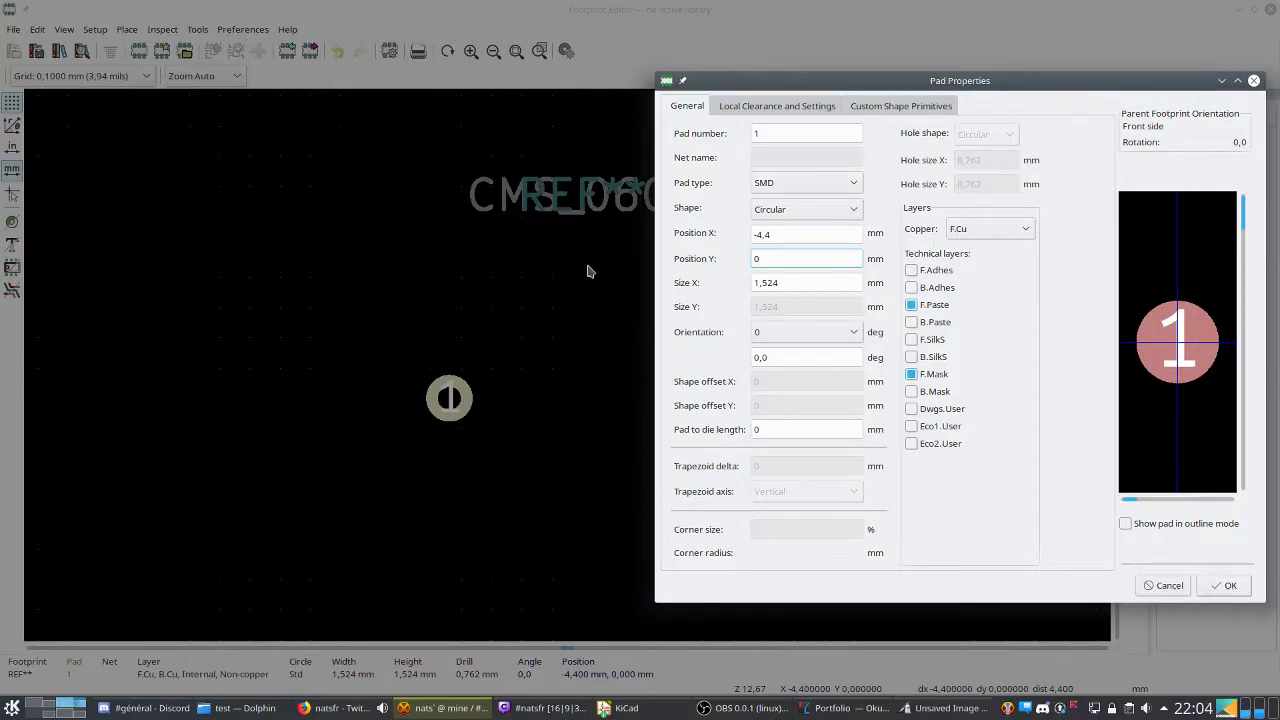
pyautogui.click(805, 210)
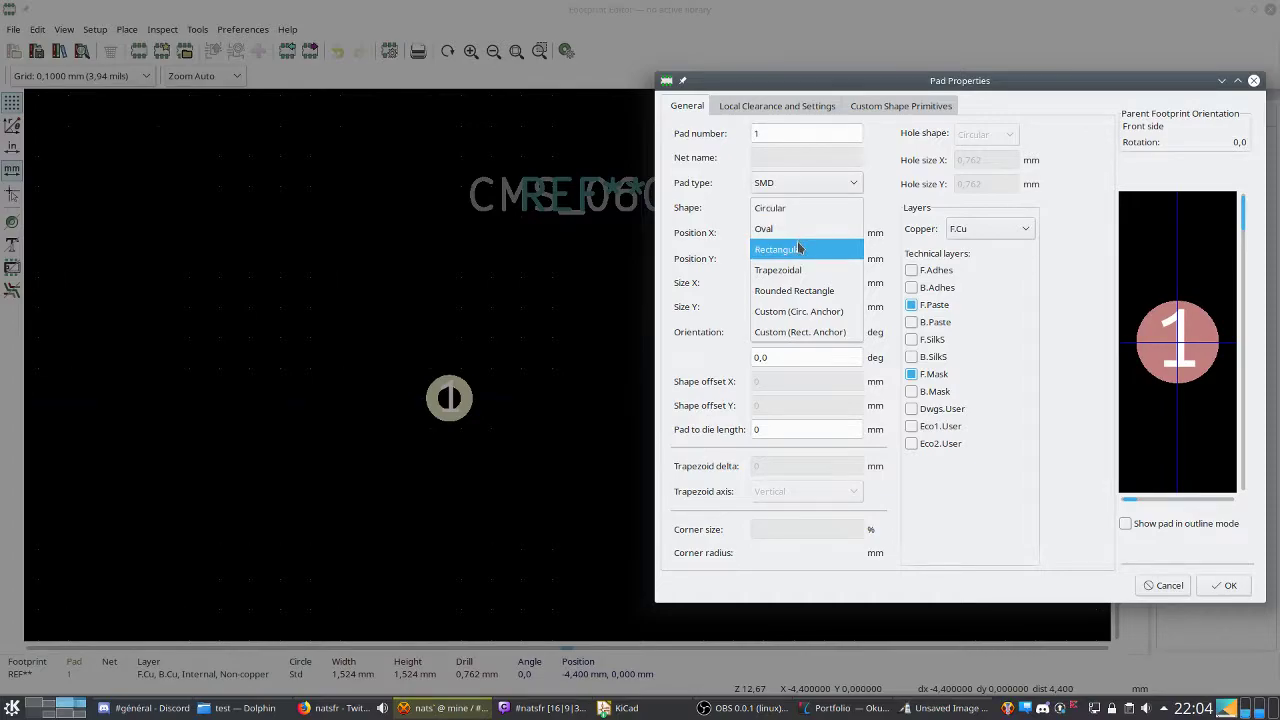
pyautogui.click(807, 249)
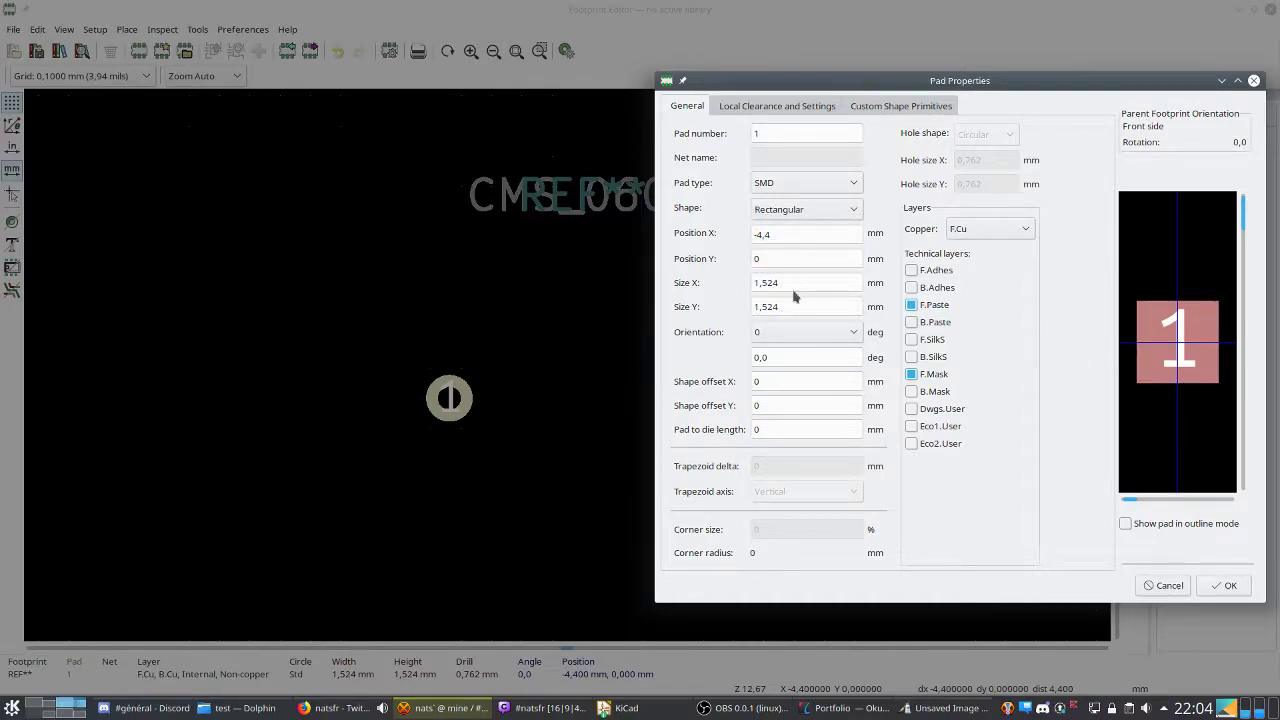
# Set pad 1's size to 0.5 mm in X and 1 mm in Y.
pyautogui.click(787, 284)
pyautogui.moveTo(787, 284); pyautogui.dragTo(751, 287)
pyautogui.write('0.5')
pyautogui.moveTo(782, 307); pyautogui.dragTo(731, 311)
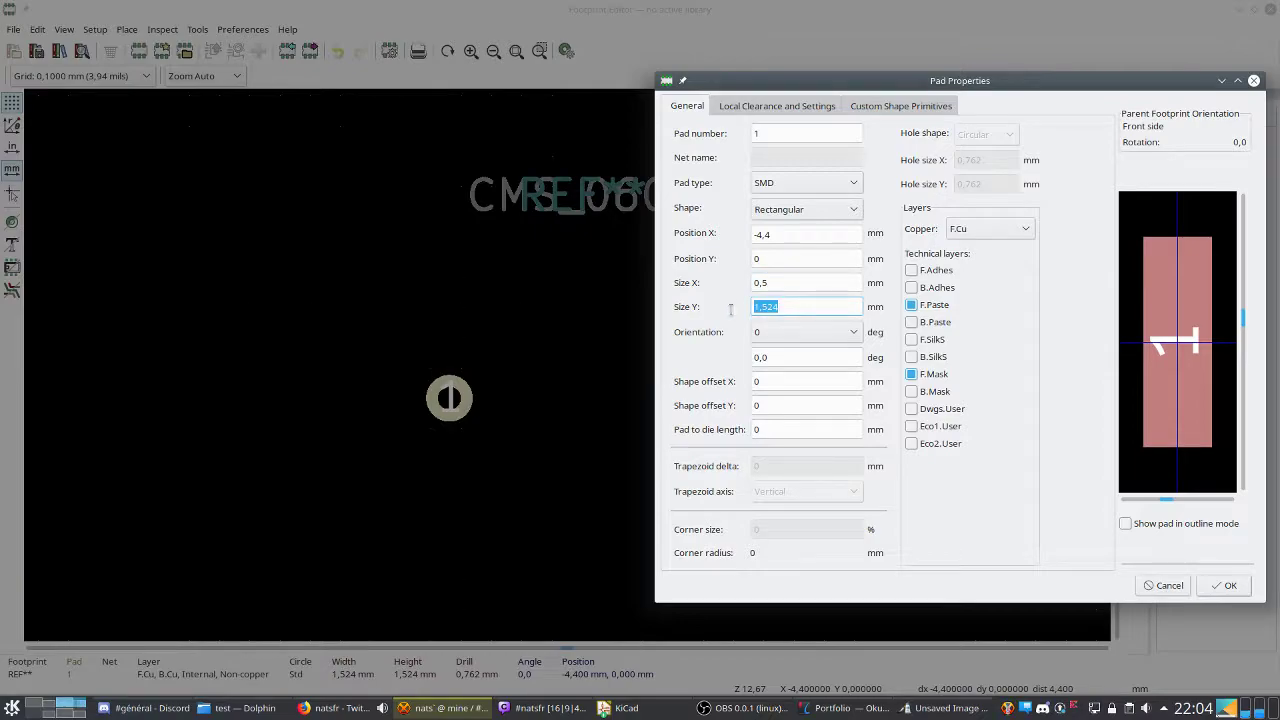
pyautogui.write('1')
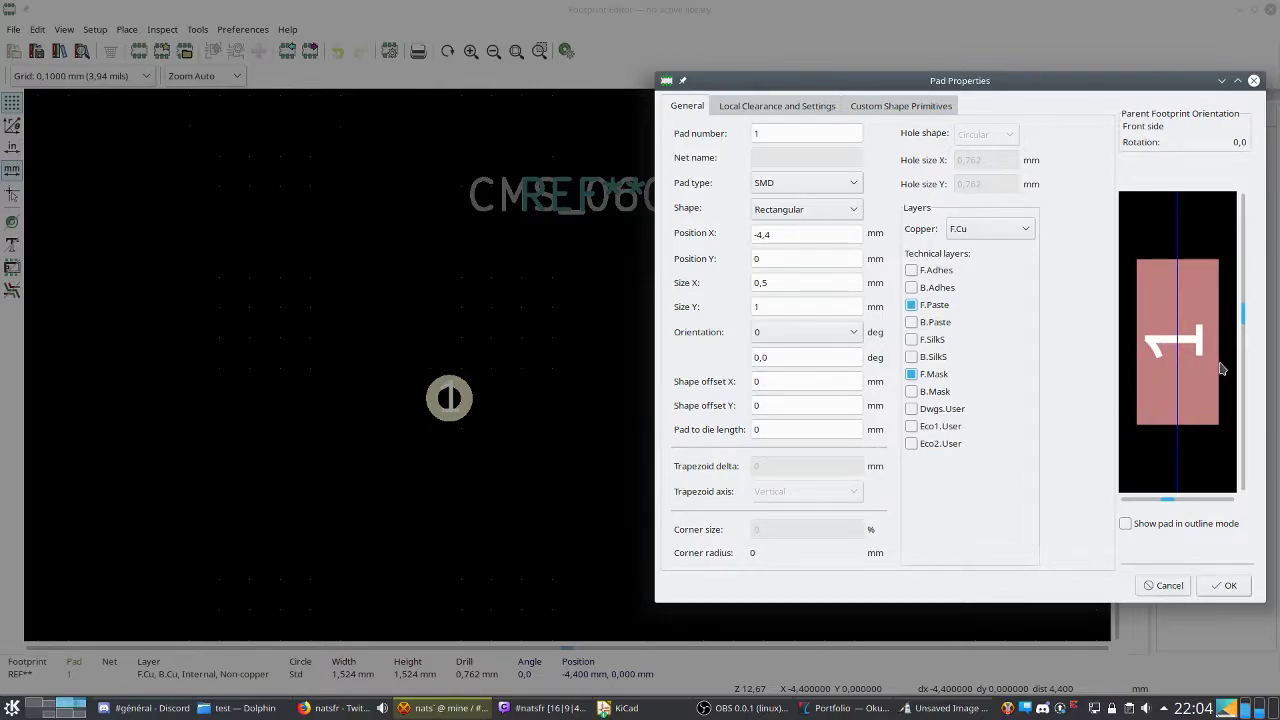
# Position pad 1 at X -2 mm and Y 1 mm, and apply the pad properties.
pyautogui.click(784, 237)
pyautogui.moveTo(784, 238); pyautogui.dragTo(750, 238)
pyautogui.write('-2')
pyautogui.press('Tab')
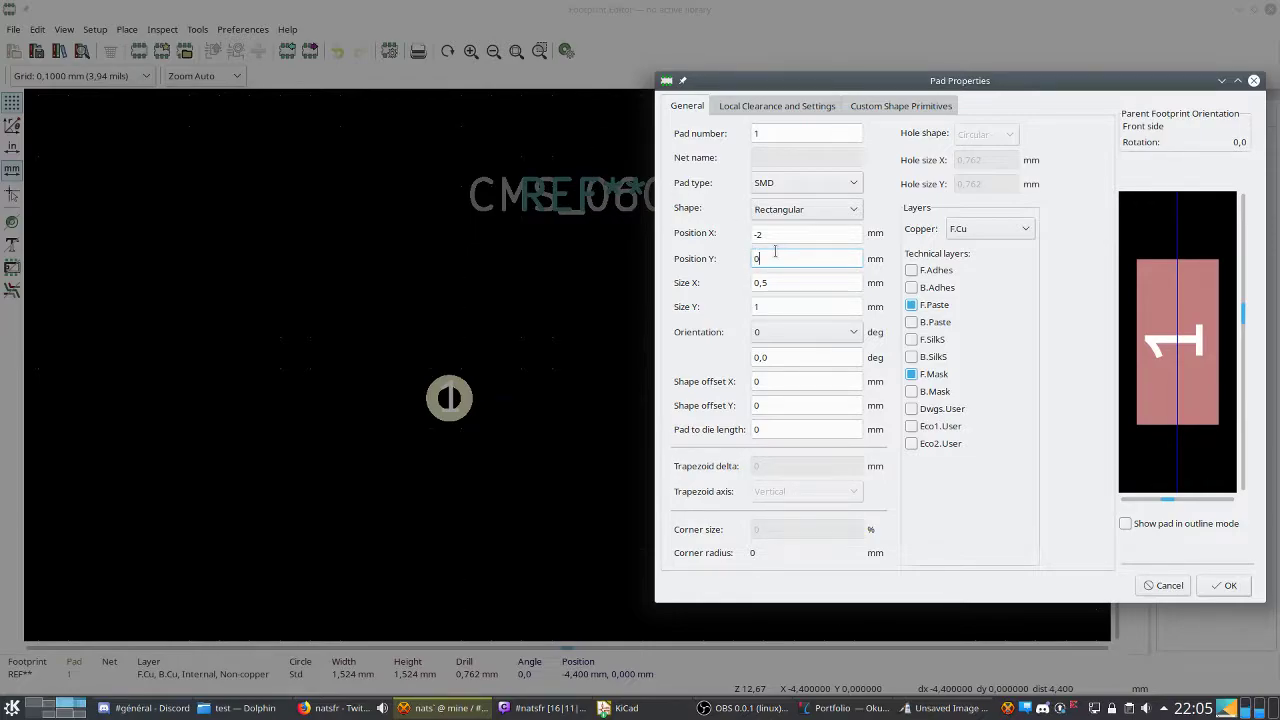
pyautogui.write('1')
pyautogui.click(1230, 585)
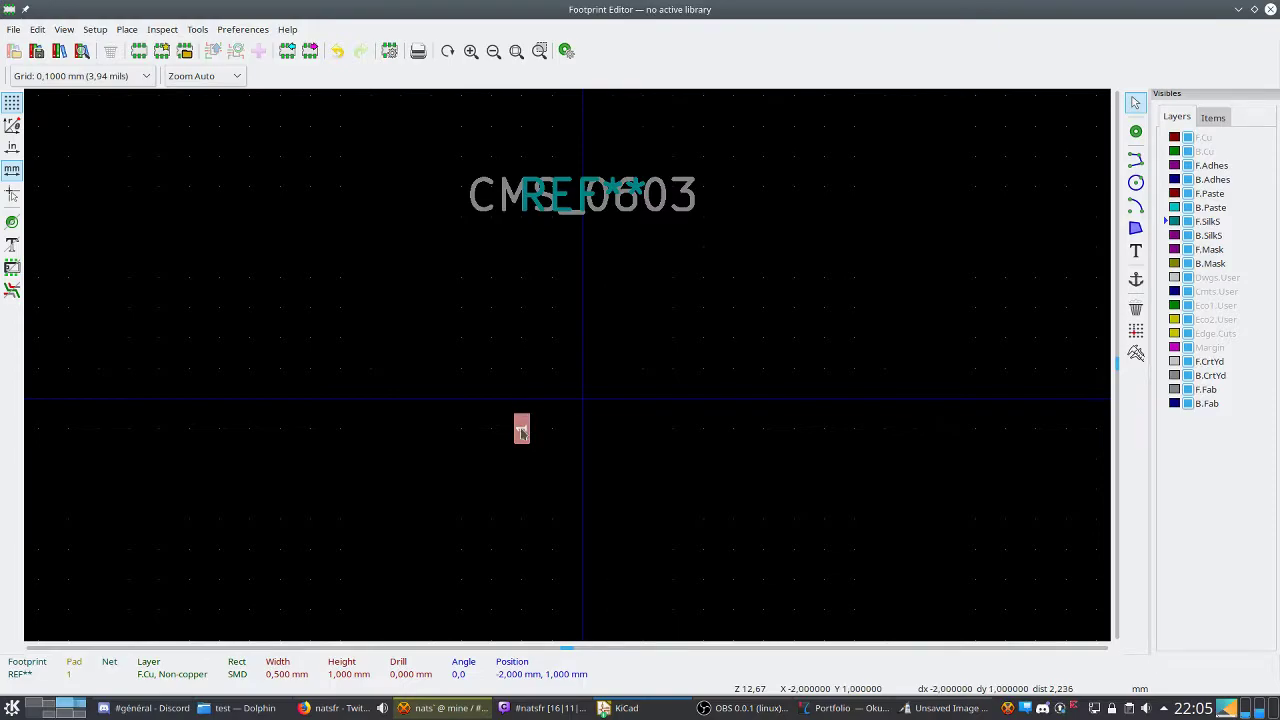
# Reopen pad 1's properties, try a Size Y of -1 mm and set it back to 1 mm.
pyautogui.doubleClick(521, 432)
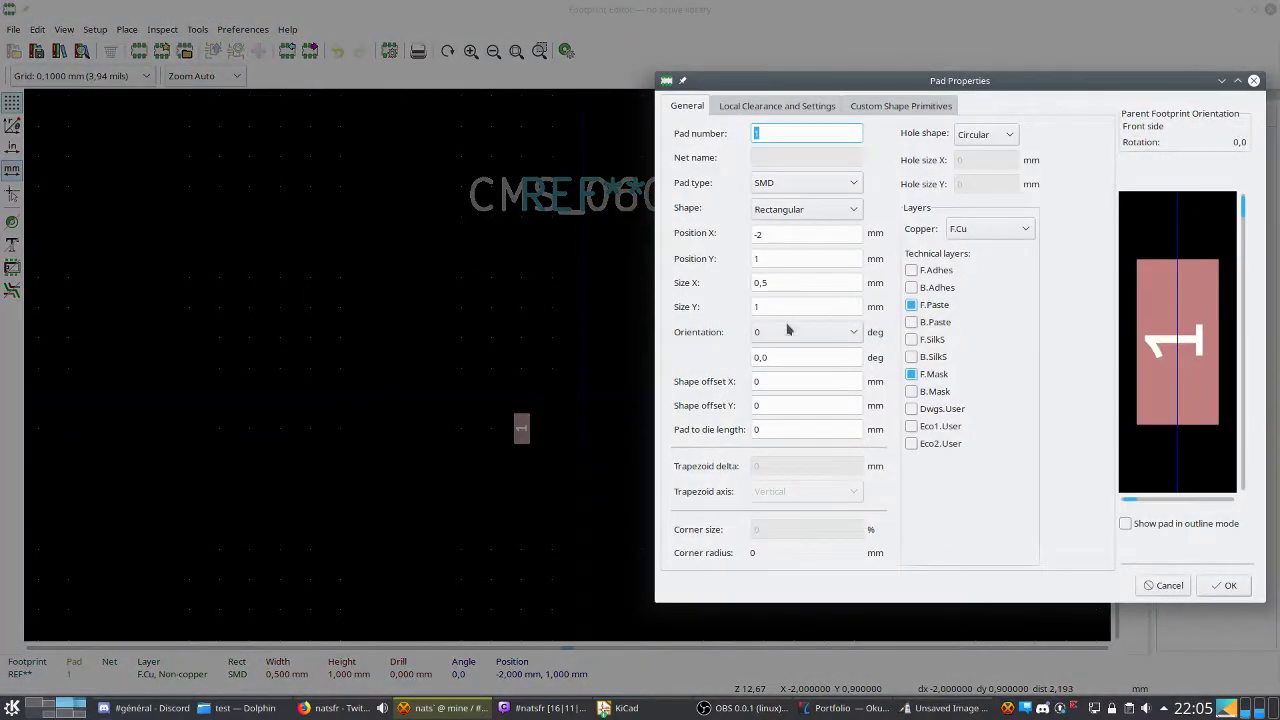
pyautogui.click(774, 306)
pyautogui.write('-1')
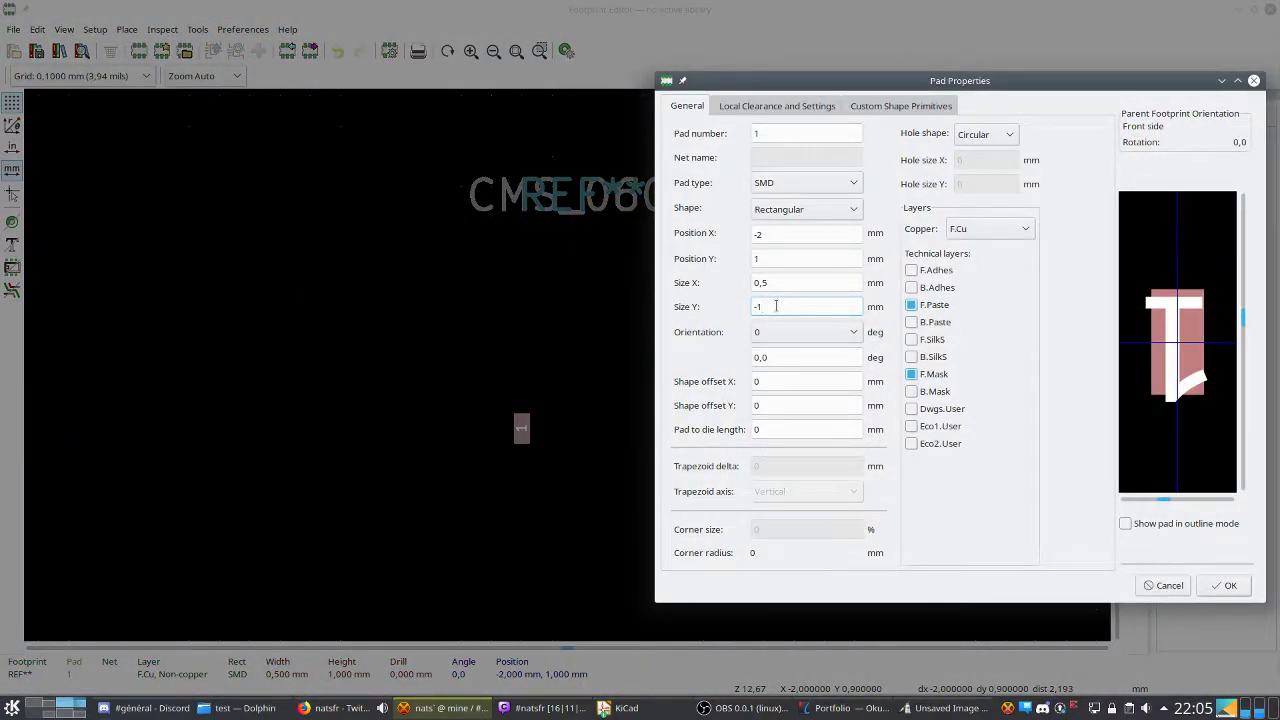
pyautogui.press('Return')
pyautogui.click(1124, 420)
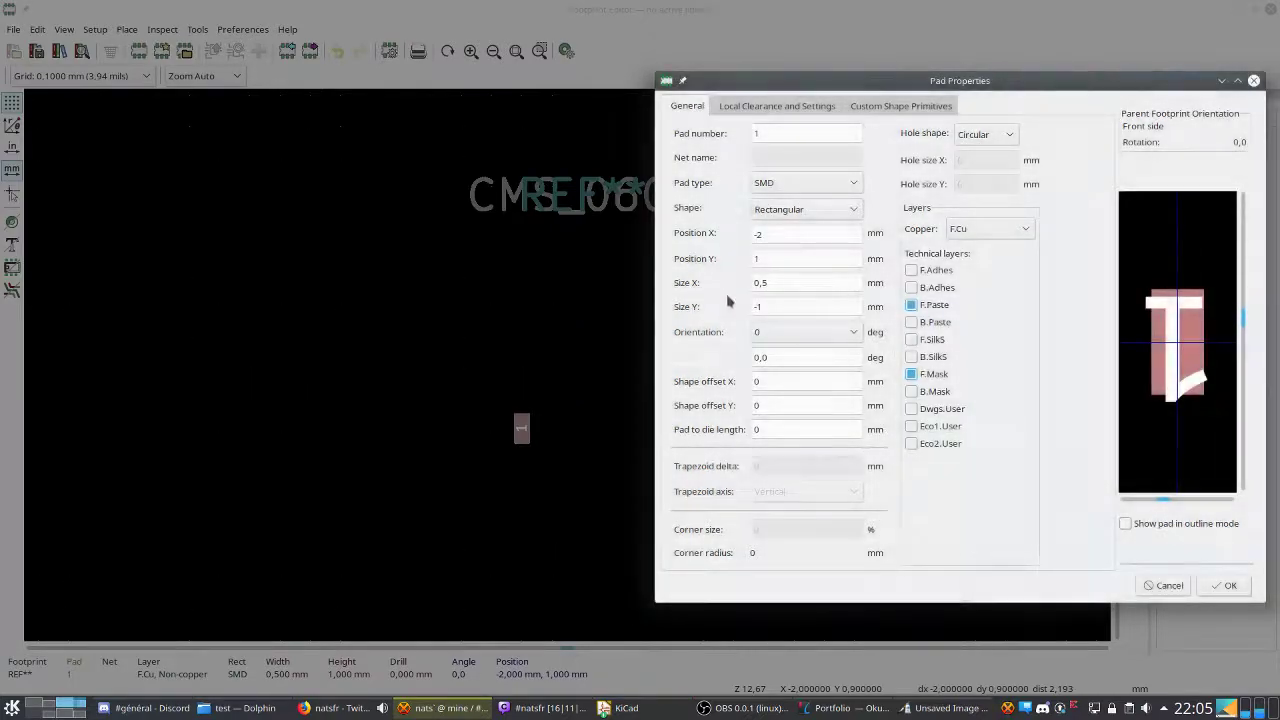
pyautogui.click(788, 259)
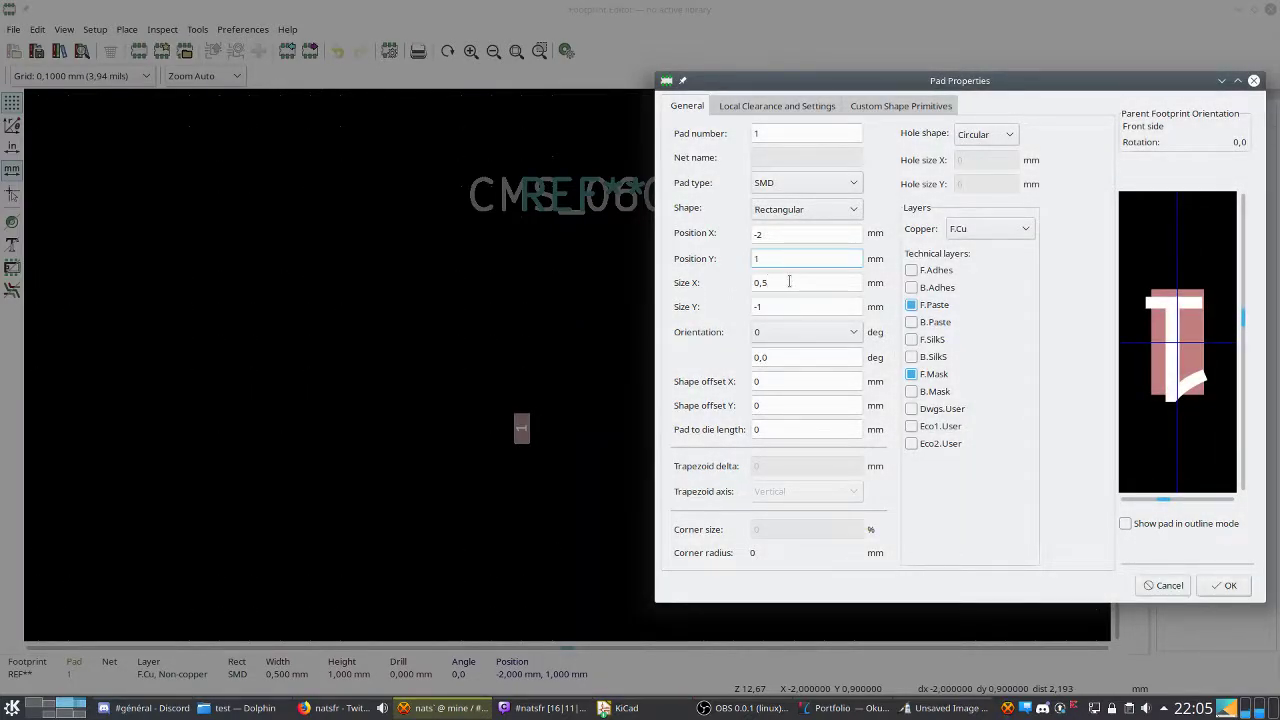
pyautogui.click(781, 305)
pyautogui.hotkey('ctrl', 'a')
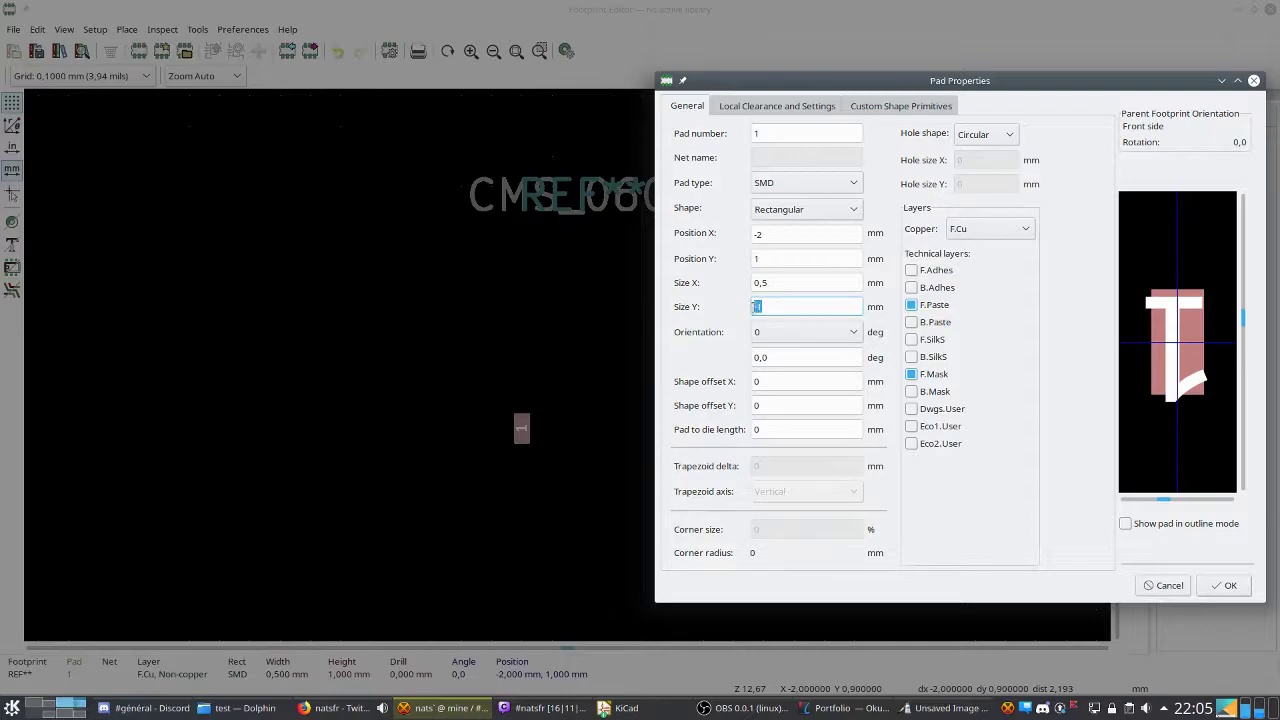
pyautogui.write('1')
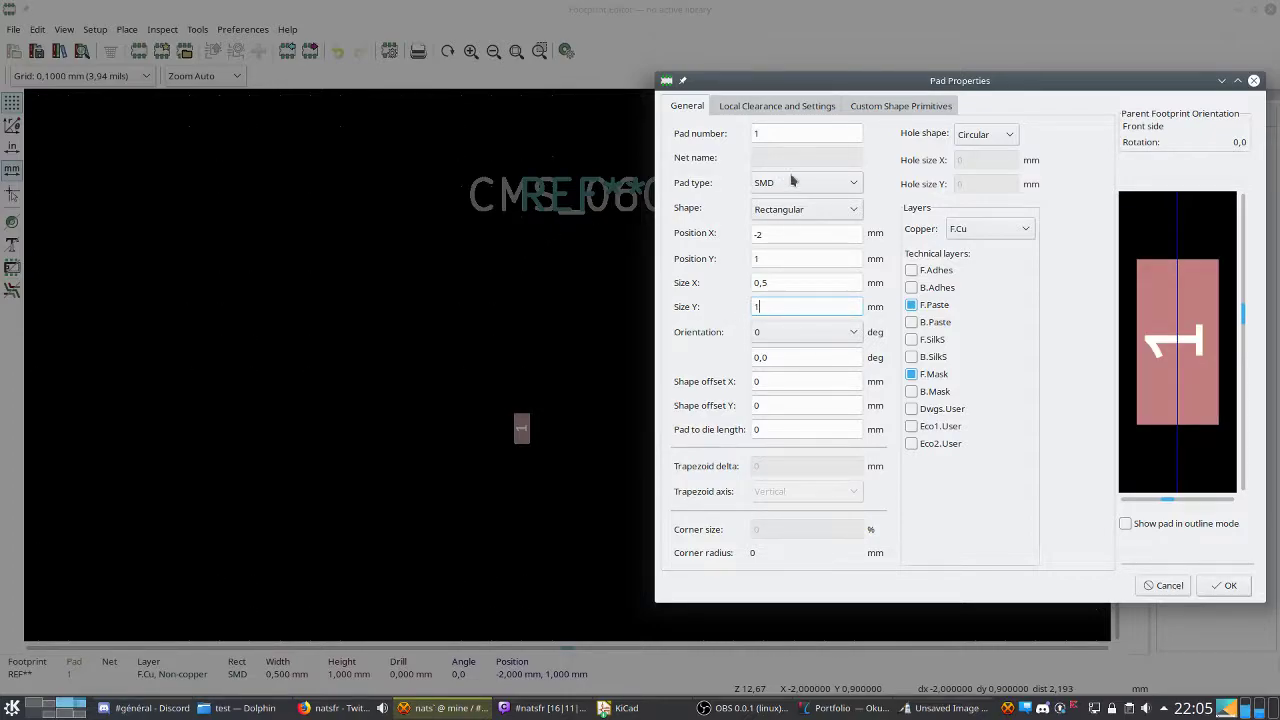
# Apply a Position Y of -1 mm to pad 1, and reopen its properties to set Position Y to 0 mm.
pyautogui.click(772, 259)
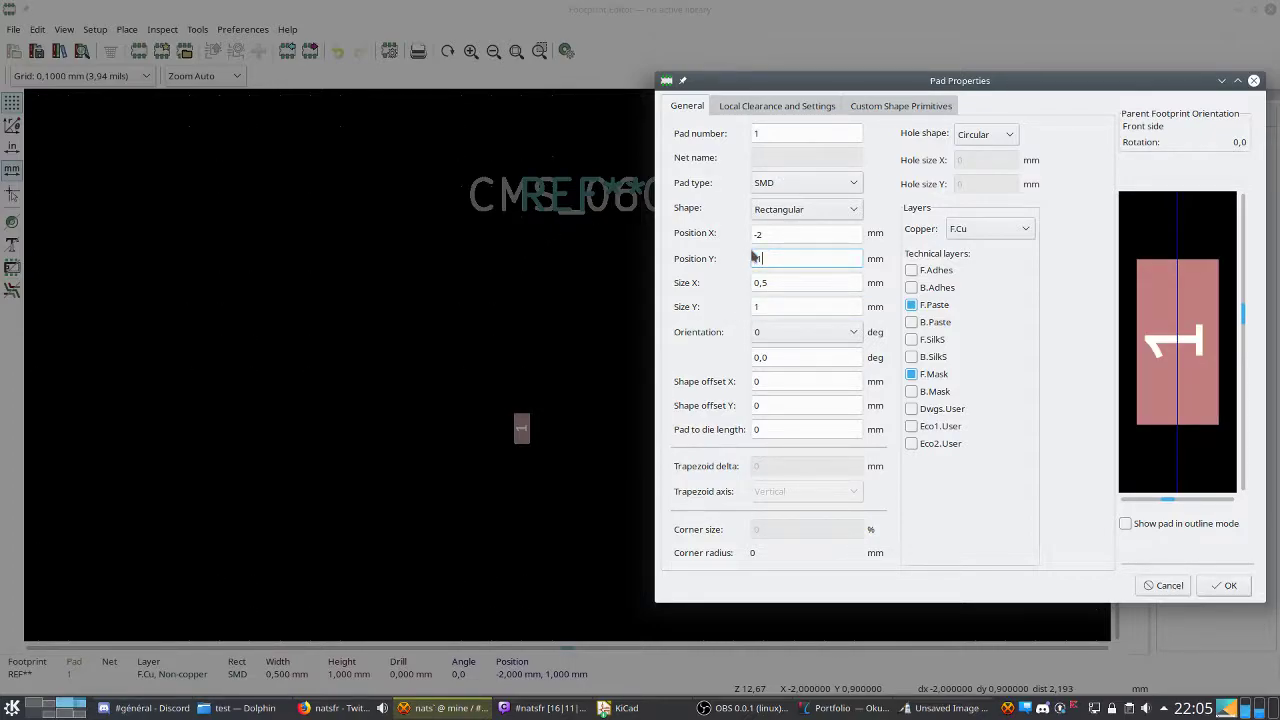
pyautogui.click(1222, 585)
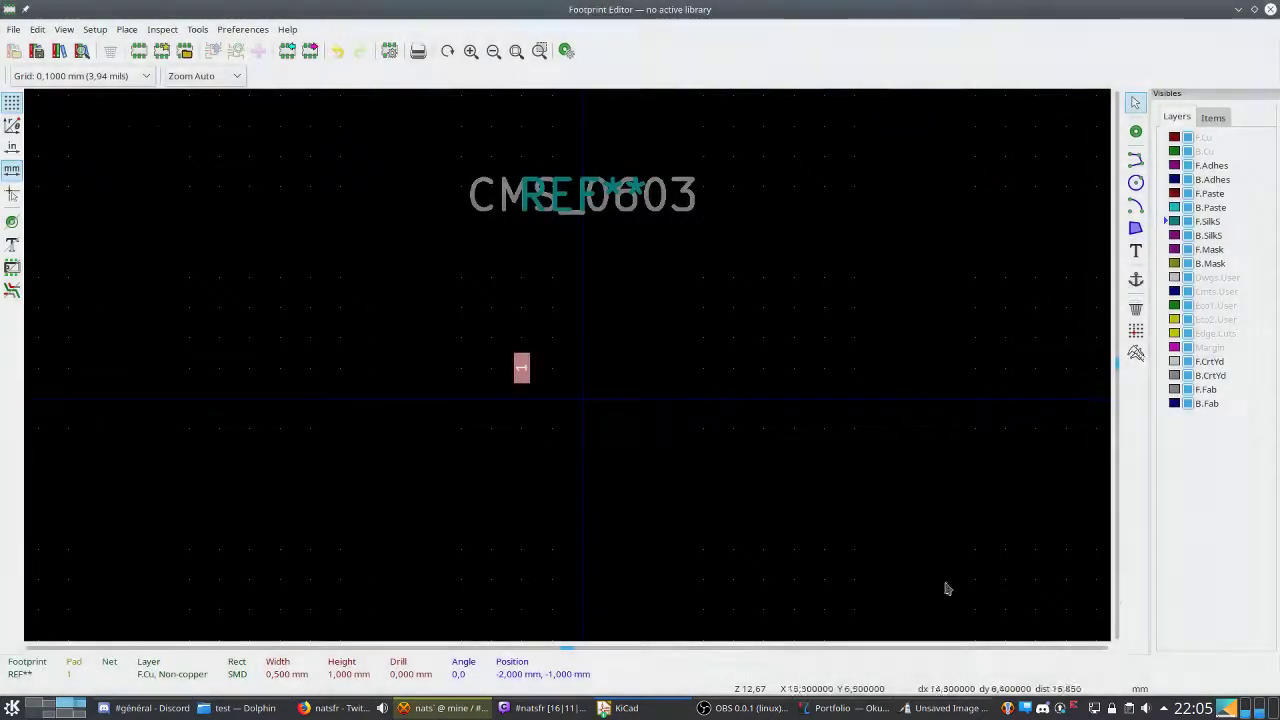
pyautogui.doubleClick(522, 370)
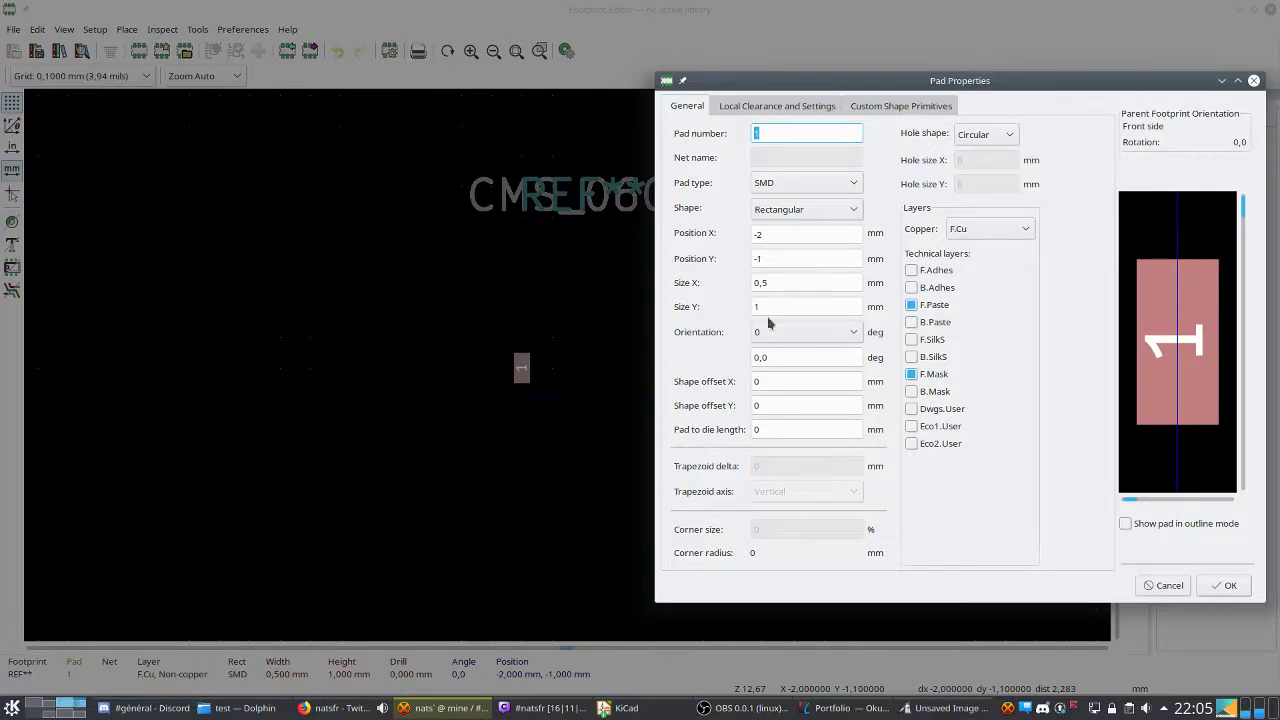
pyautogui.click(762, 259)
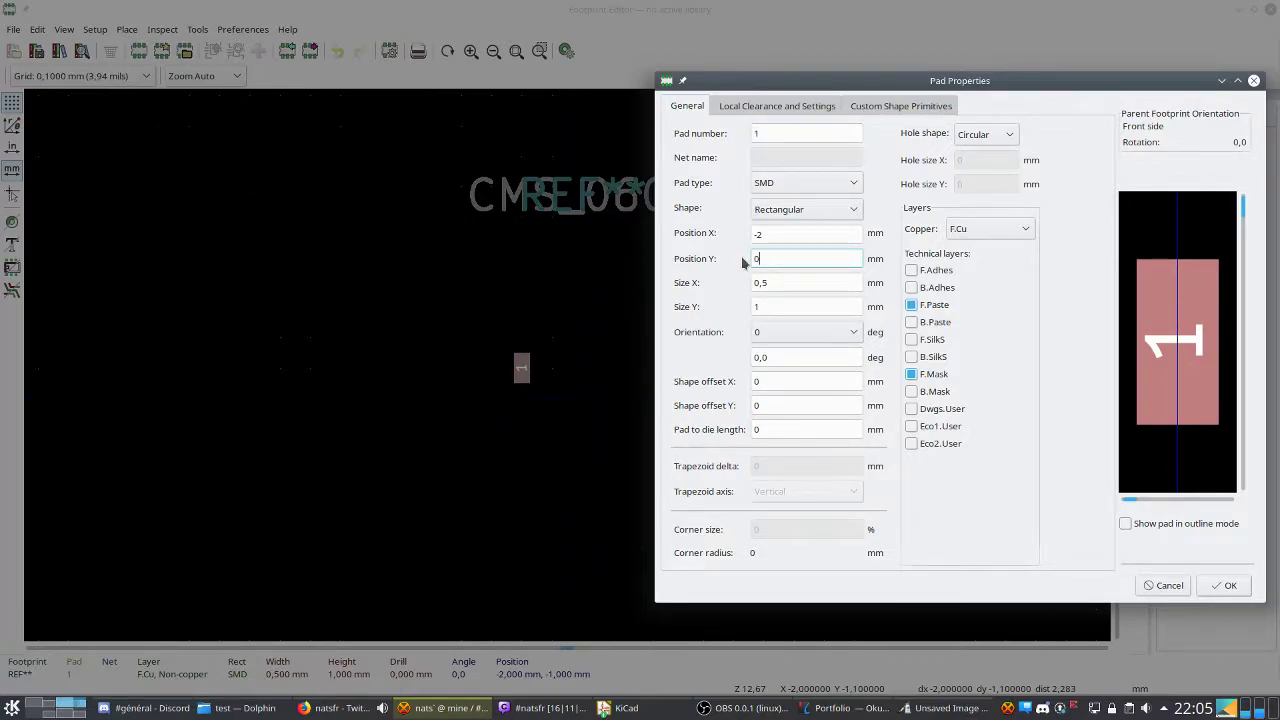
pyautogui.click(1212, 590)
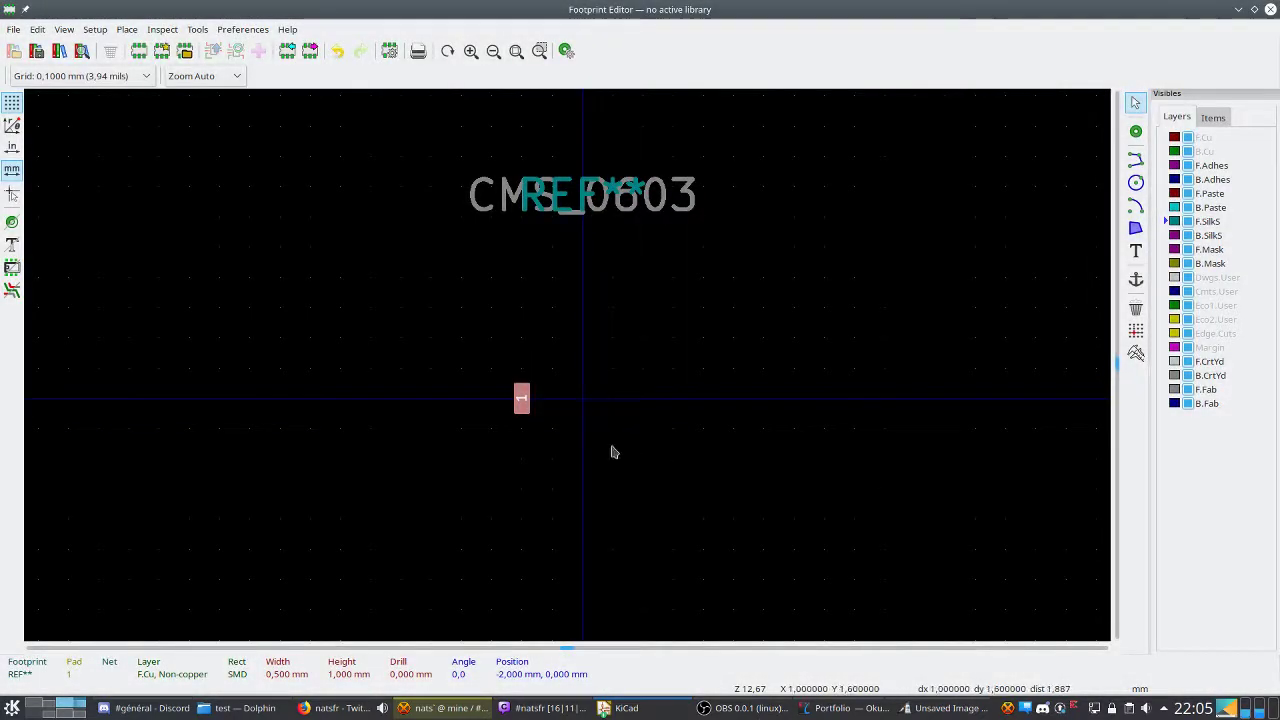
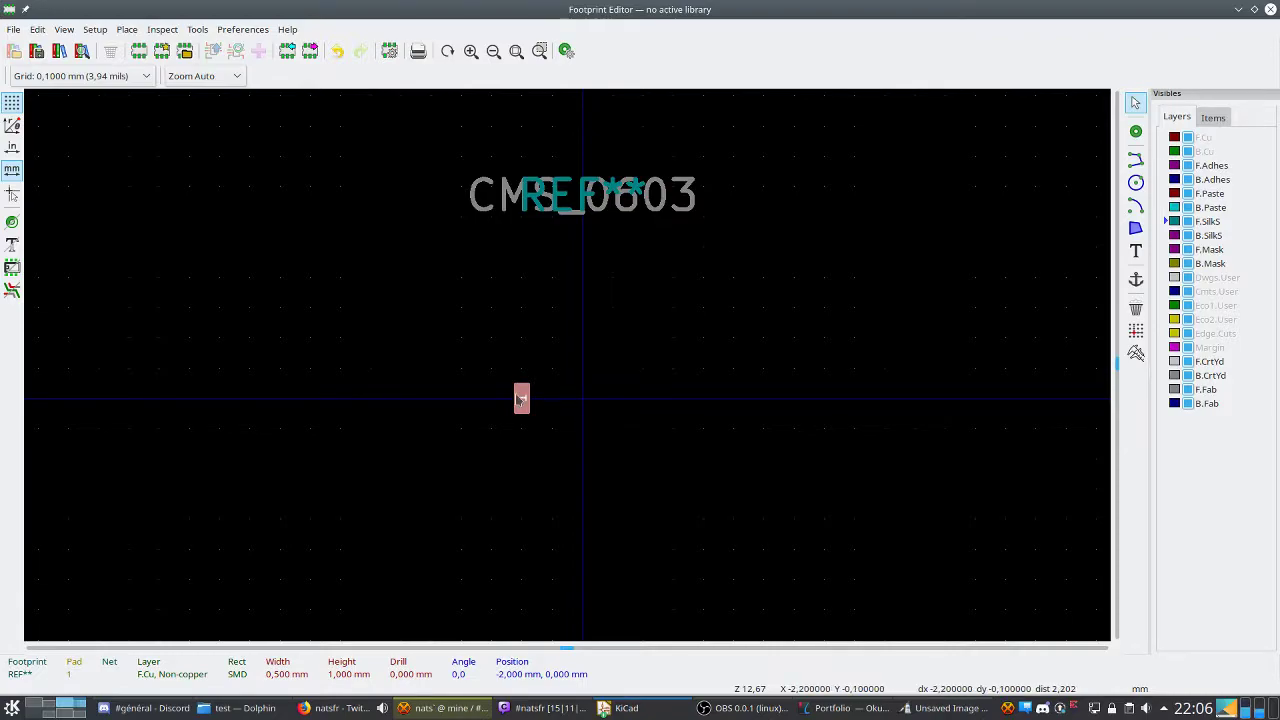
# Examine the available pad shapes and the custom shape primitives in pad 1's properties.
pyautogui.doubleClick(521, 399)
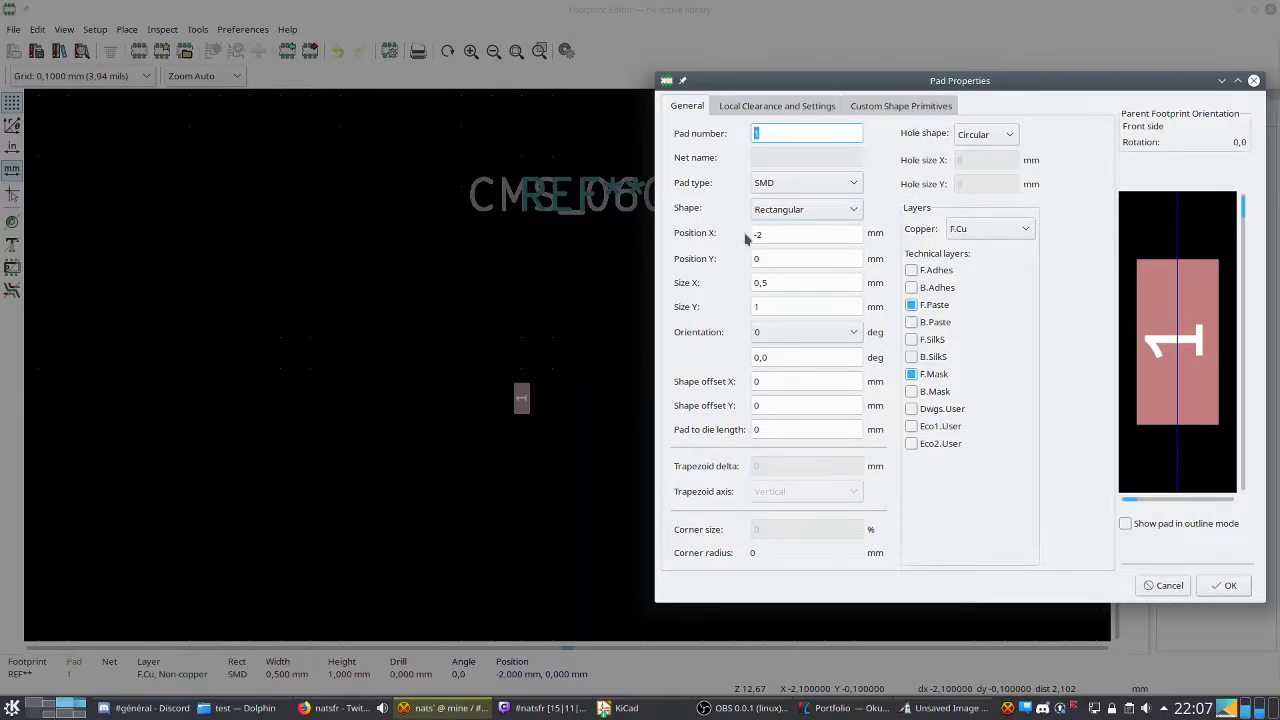
pyautogui.click(810, 212)
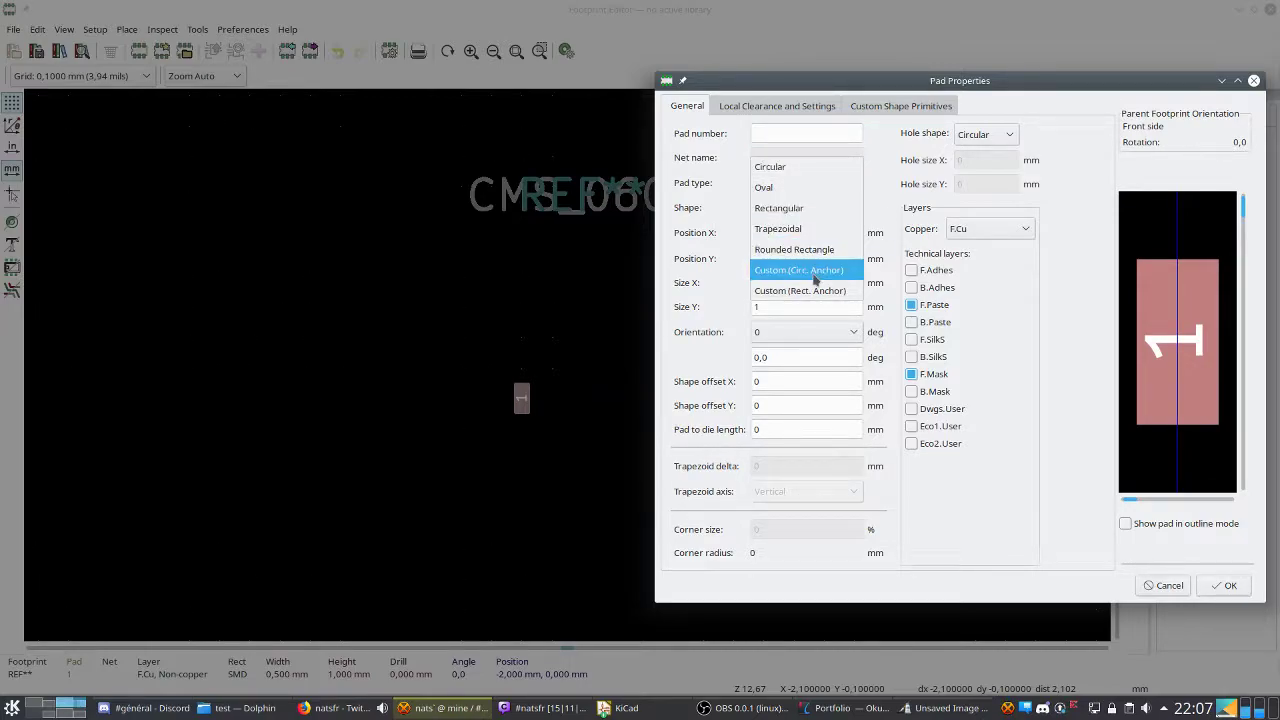
pyautogui.click(881, 105)
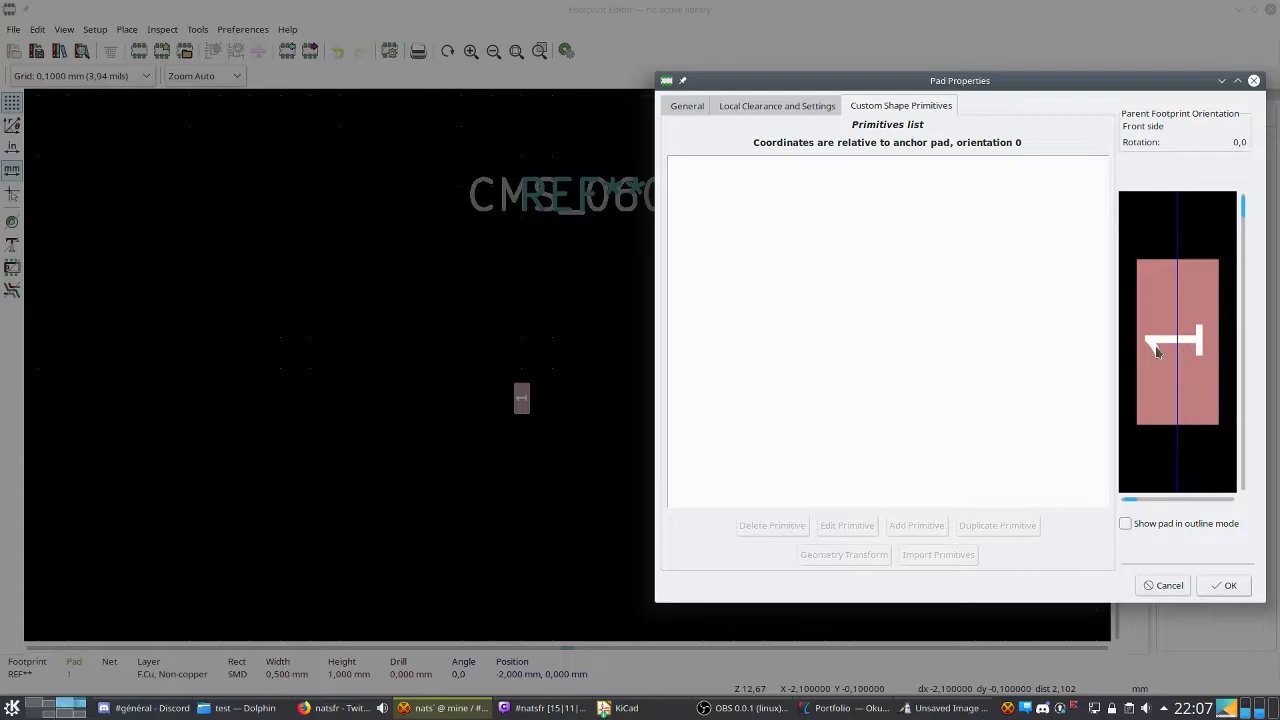
pyautogui.click(688, 107)
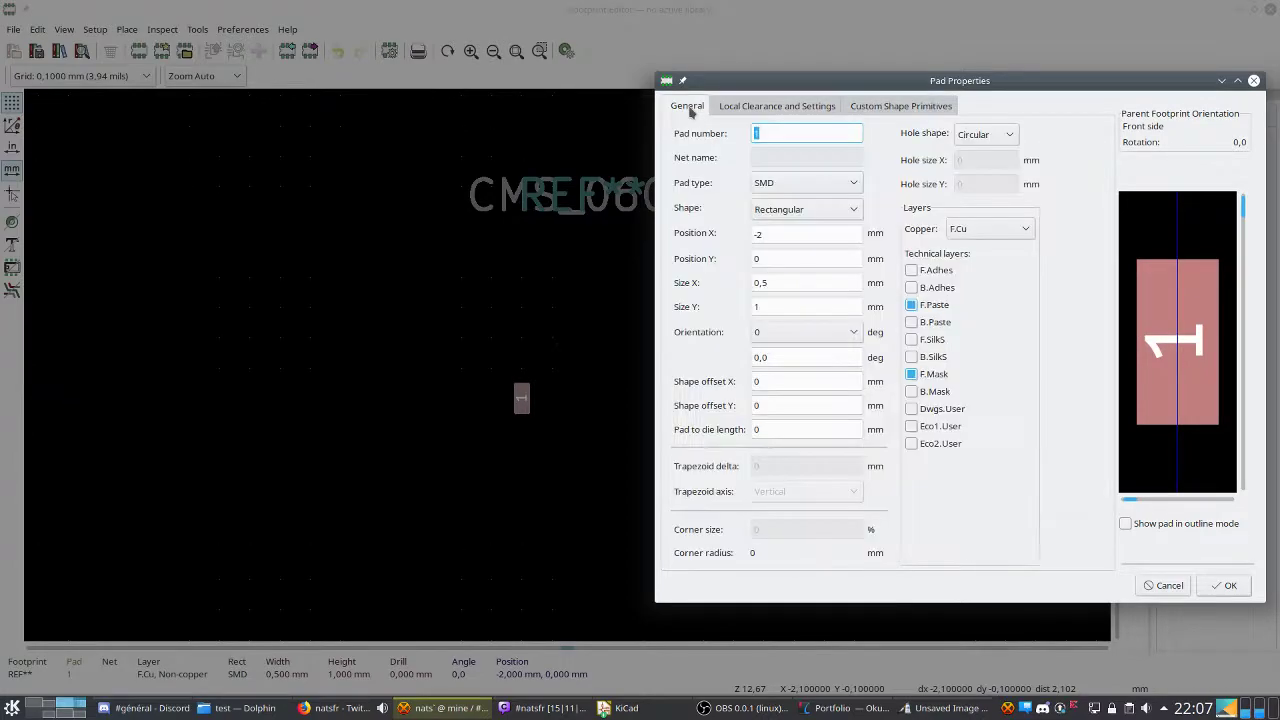
# Try clearing the pad number in pad 1's properties, checking the pad properties once more before deselecting the pad.
pyautogui.press('BackSpace')
pyautogui.click(1224, 587)
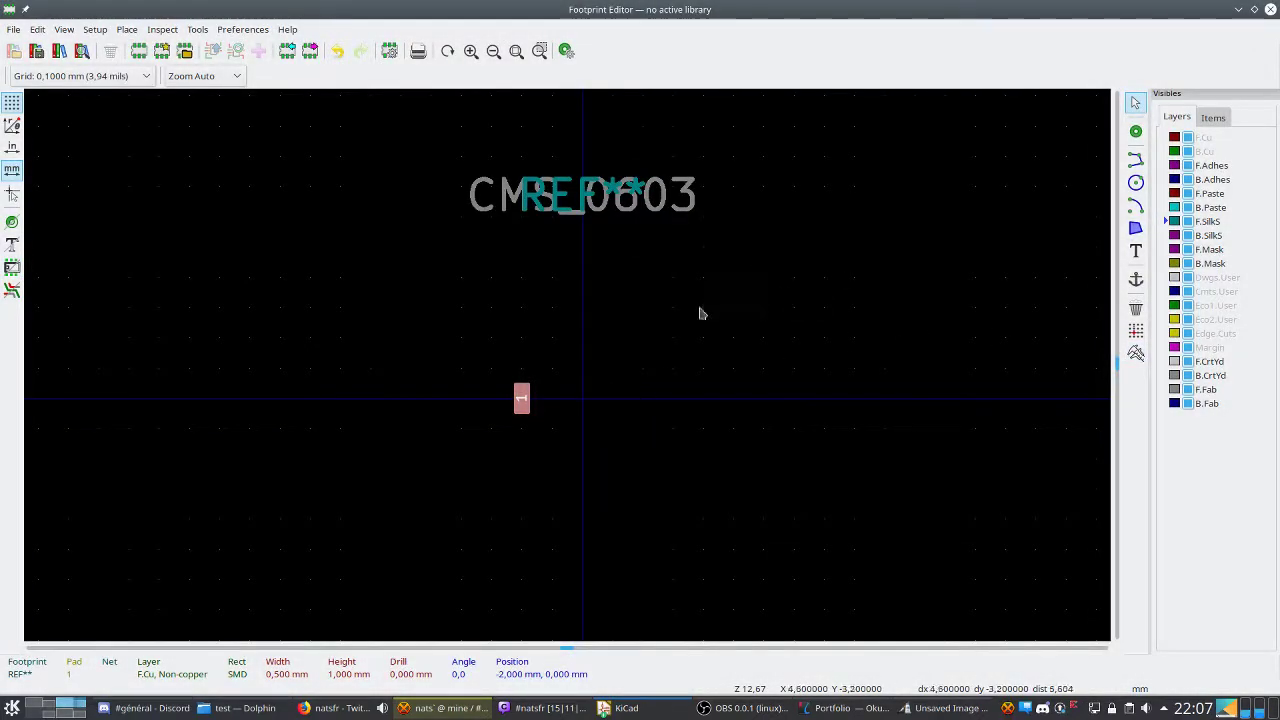
pyautogui.doubleClick(522, 399)
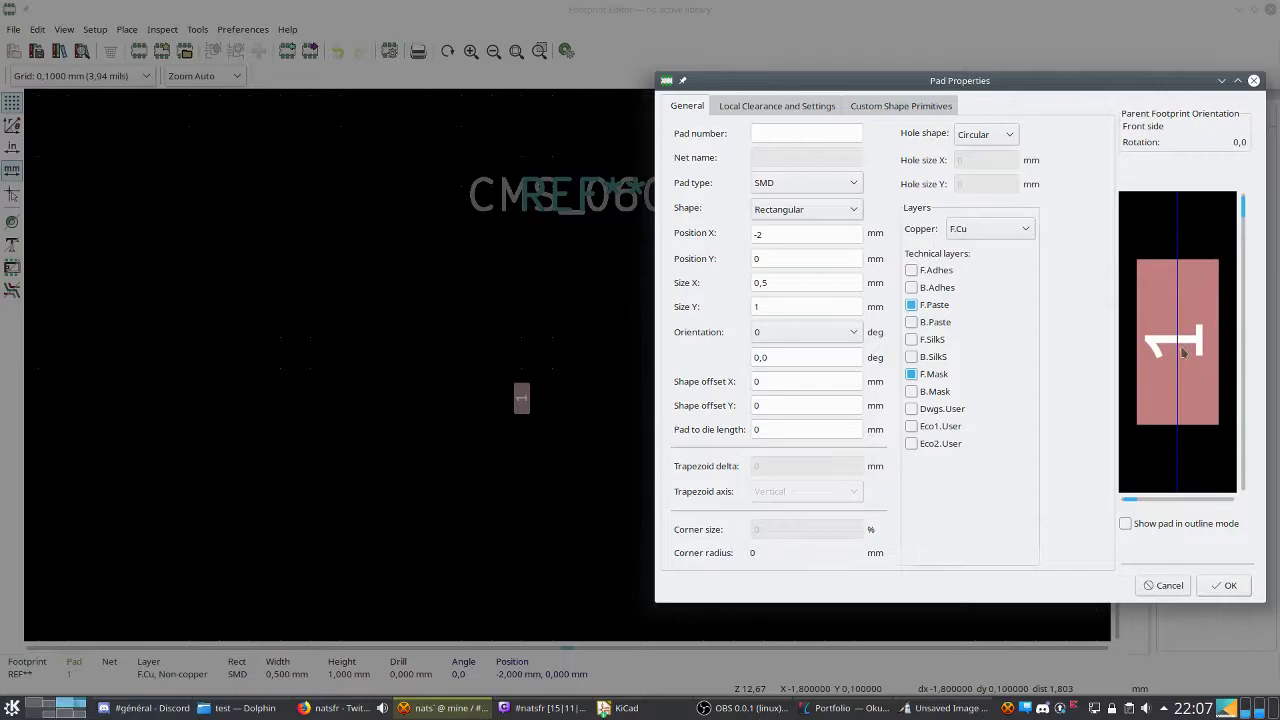
pyautogui.click(1220, 584)
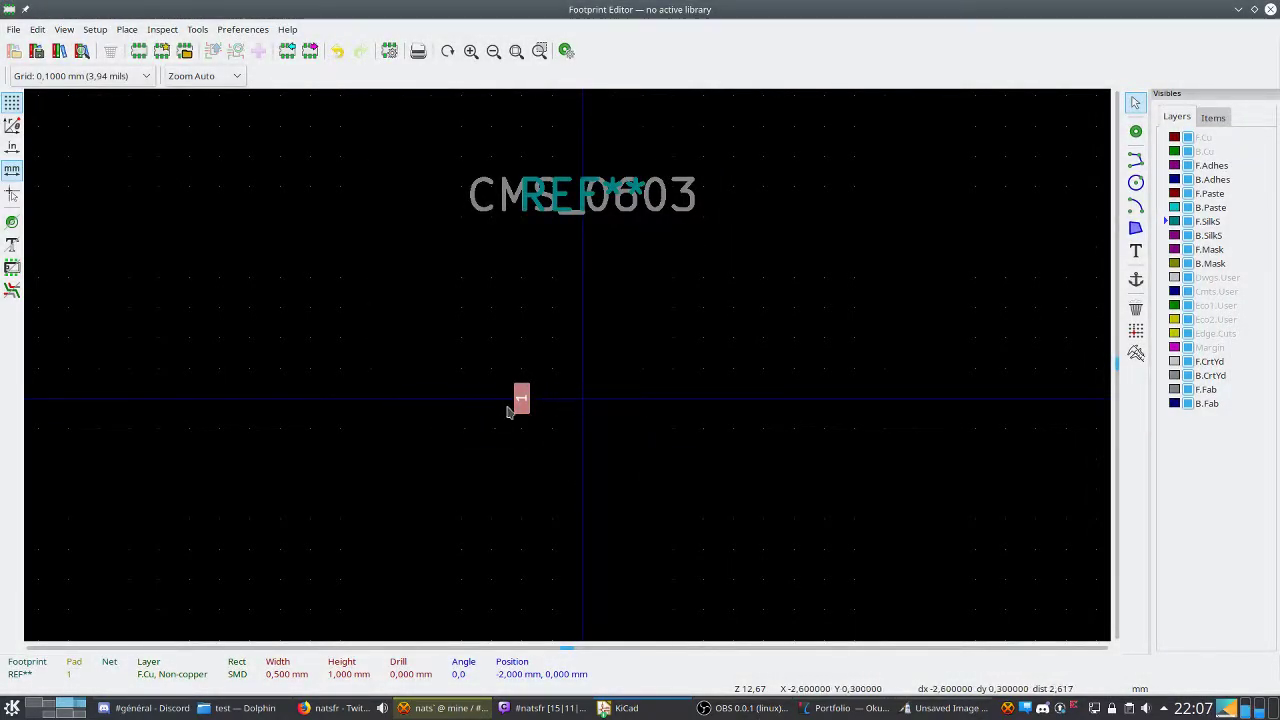
pyautogui.click(621, 364)
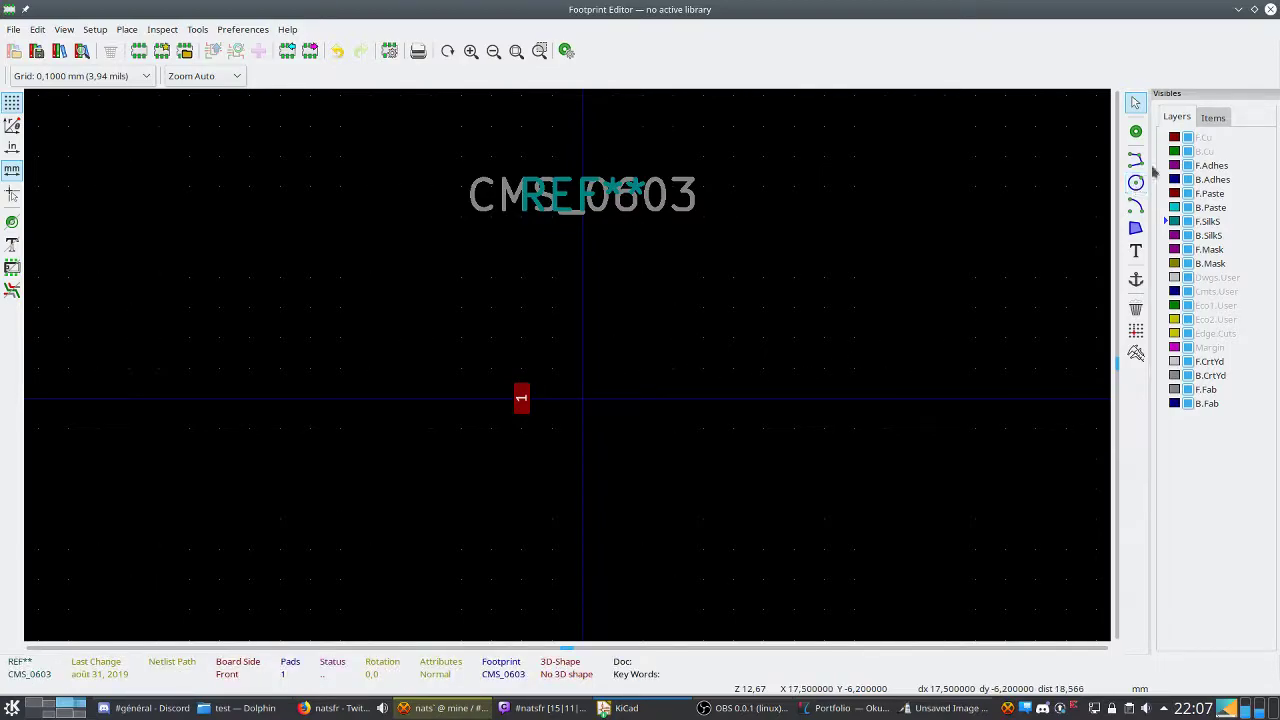
# Place pad 2 on the horizontal axis at about X 1.7 mm, opposite pad 1.
pyautogui.click(1136, 131)
pyautogui.click(633, 396)
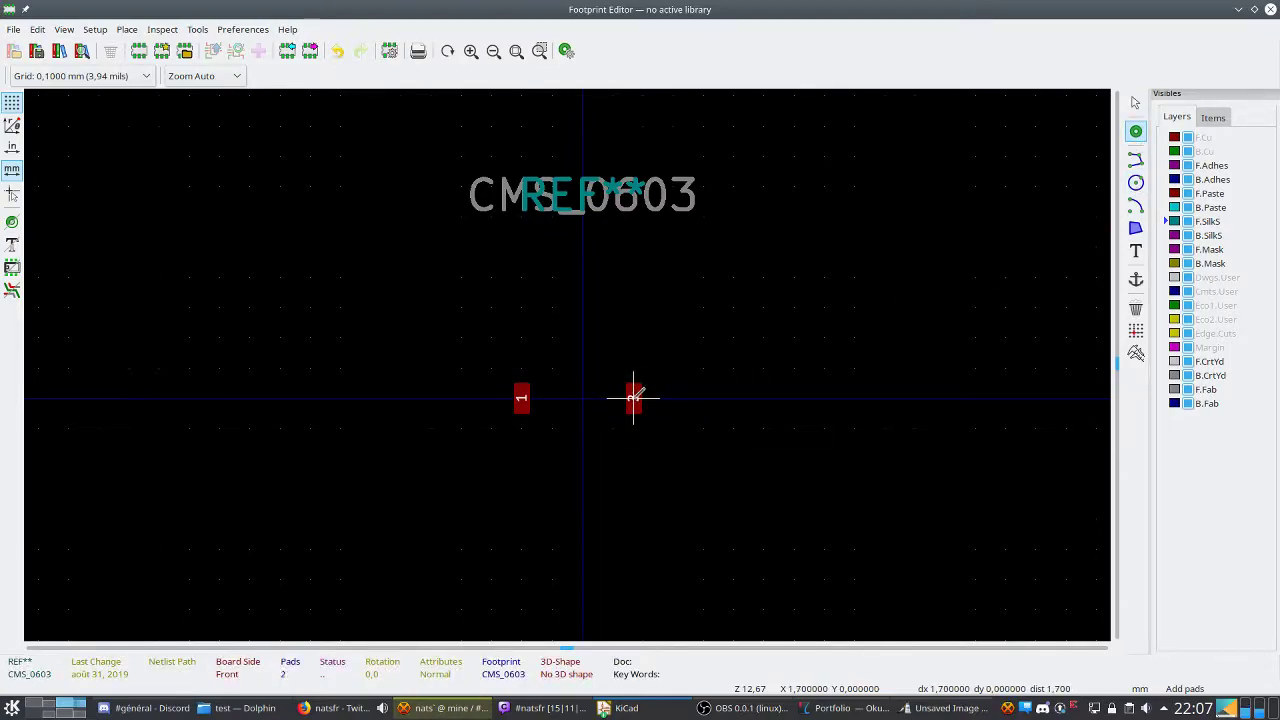
pyautogui.press('Escape')
pyautogui.click(1136, 131)
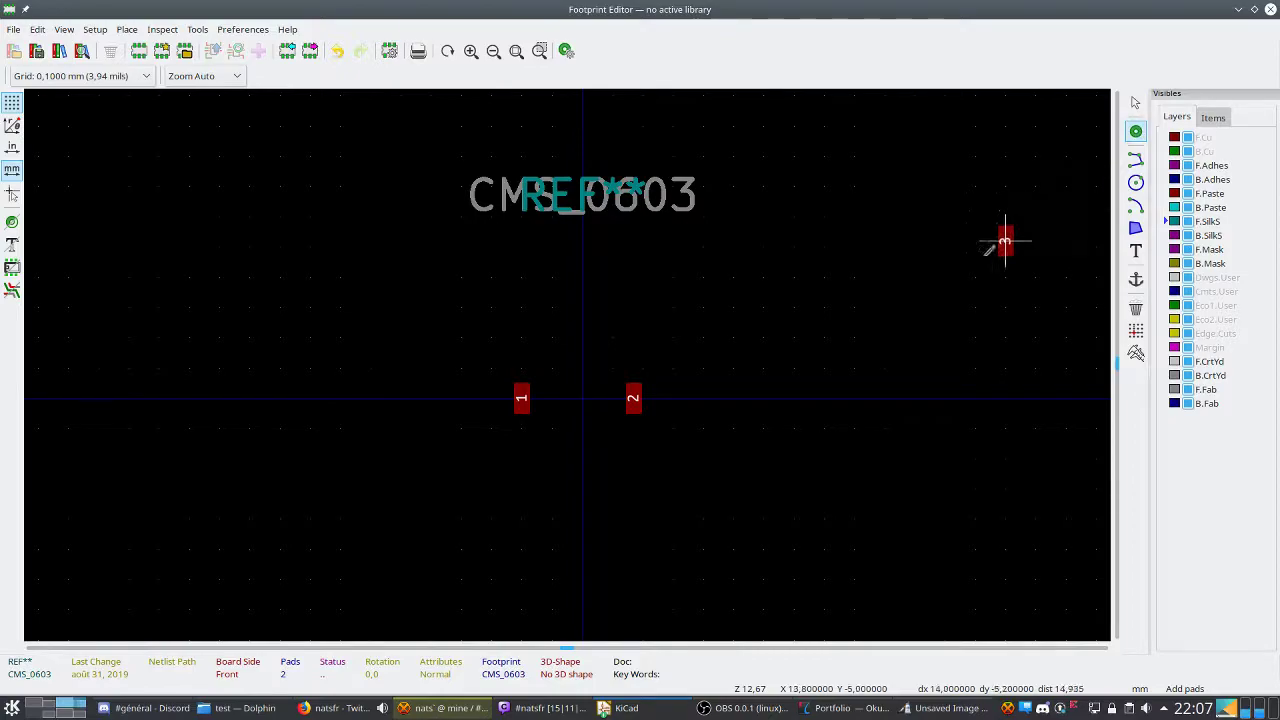
pyautogui.press('Escape')
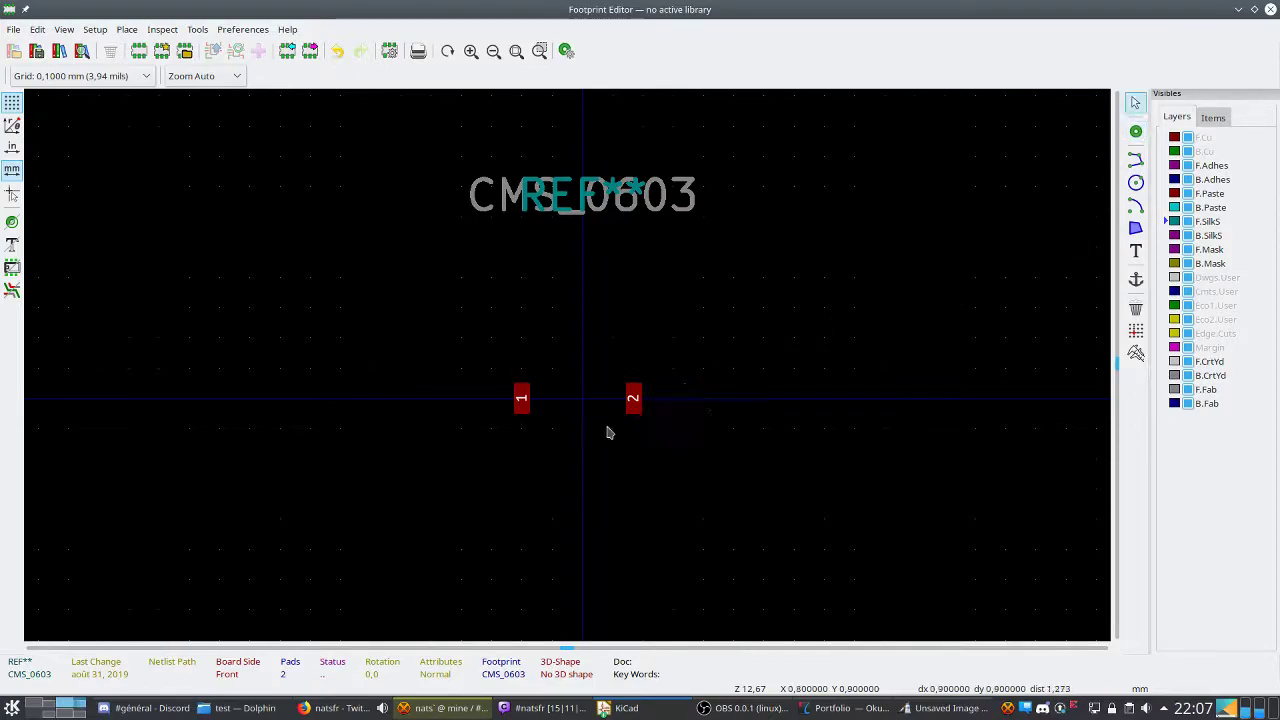
pyautogui.doubleClick(635, 405)
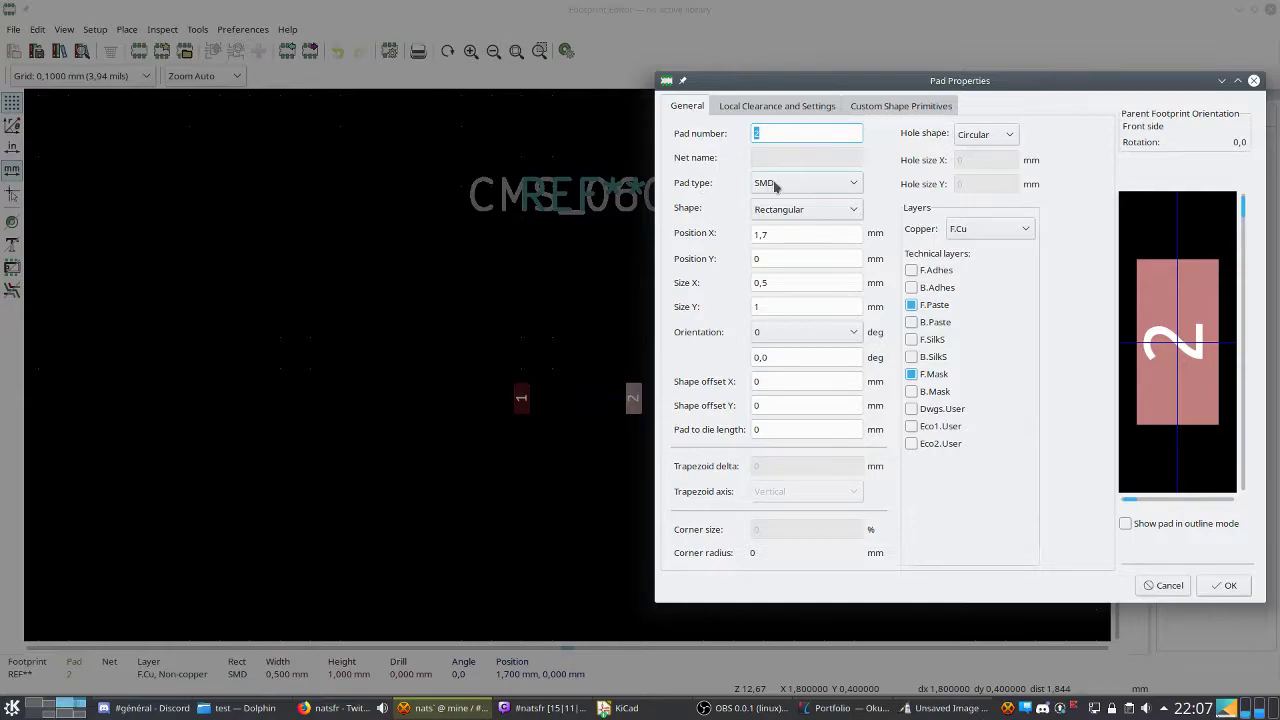
pyautogui.press('BackSpace')
pyautogui.click(1166, 585)
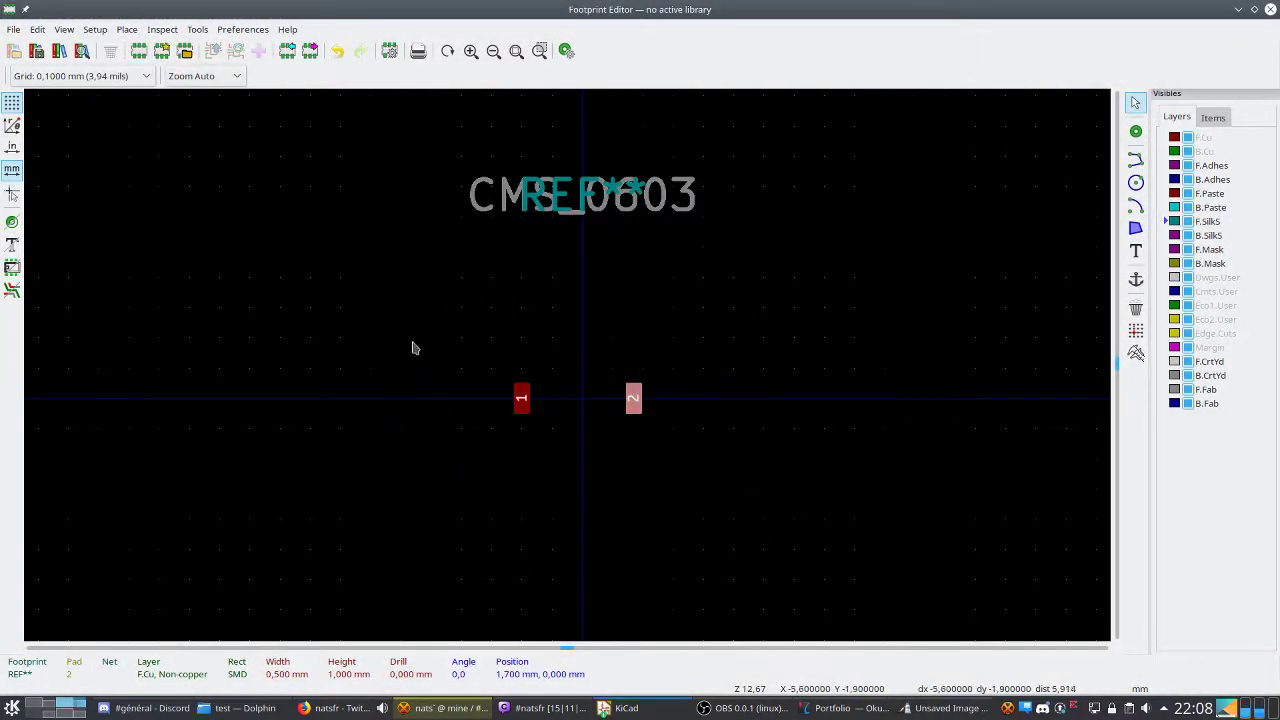
# Set pad 2's Position X to 2 mm and apply the pad properties.
pyautogui.doubleClick(632, 408)
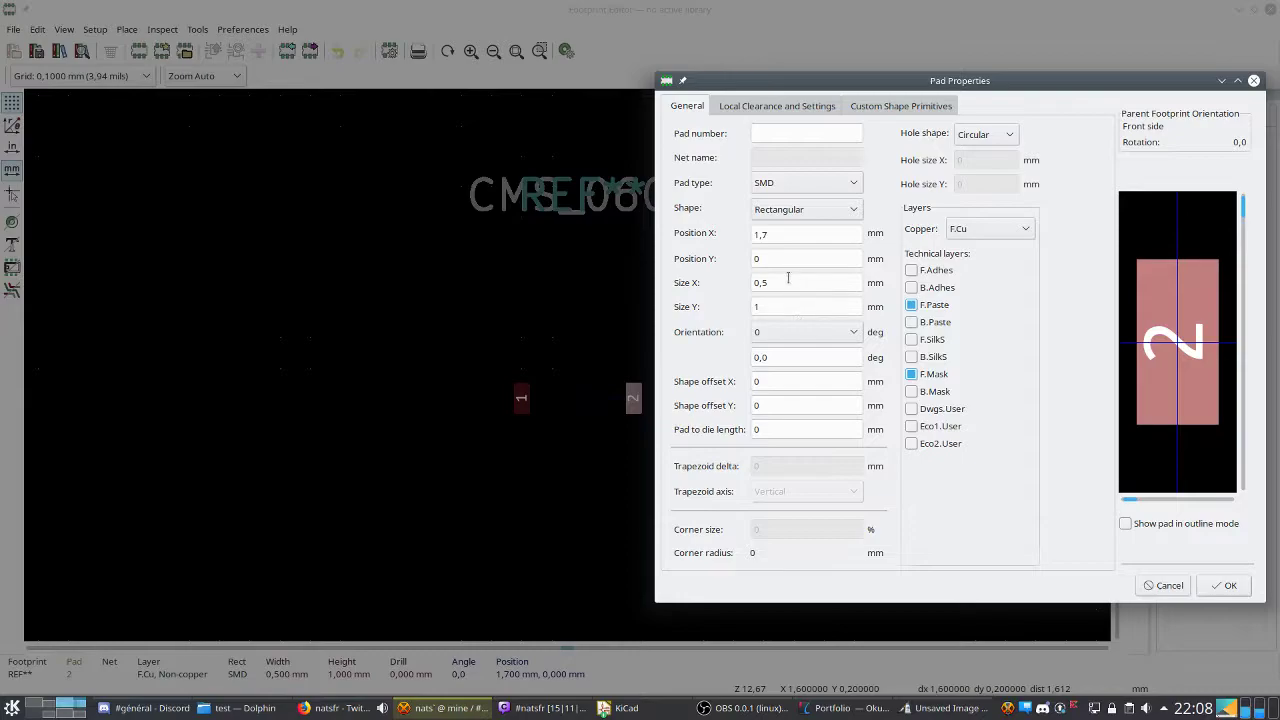
pyautogui.click(775, 236)
pyautogui.write('2')
pyautogui.click(1222, 585)
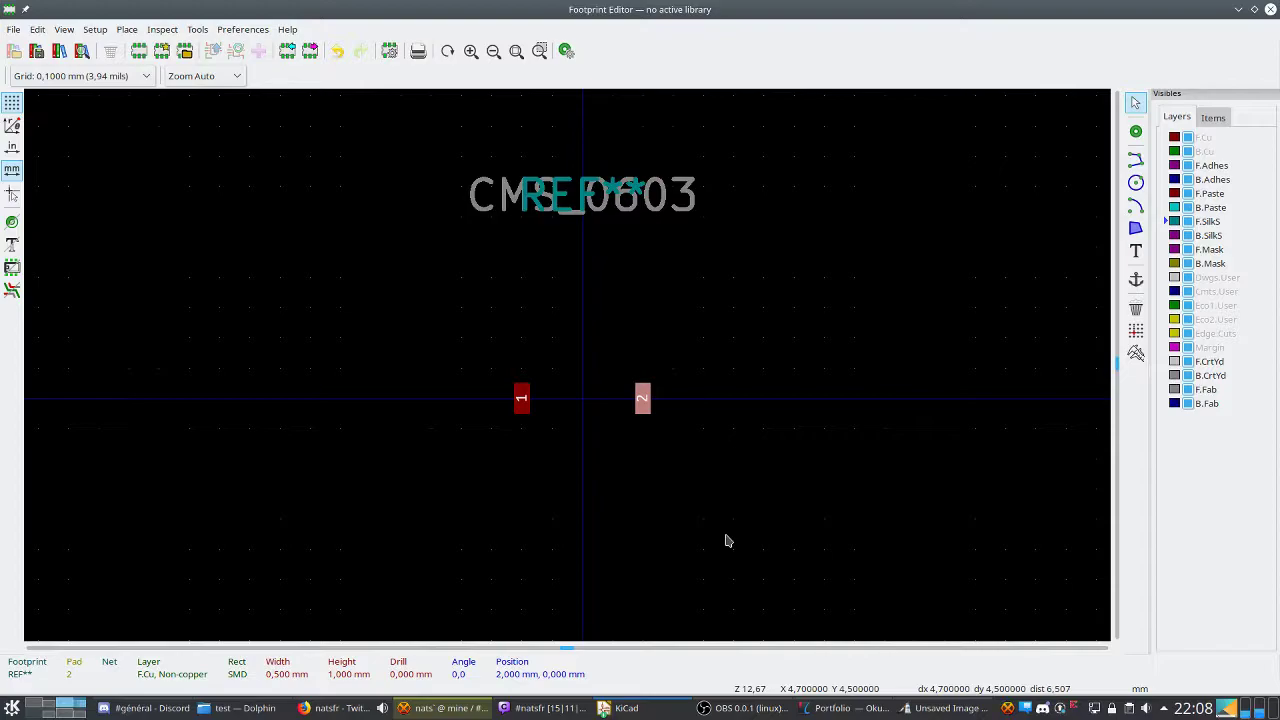
pyautogui.click(727, 541)
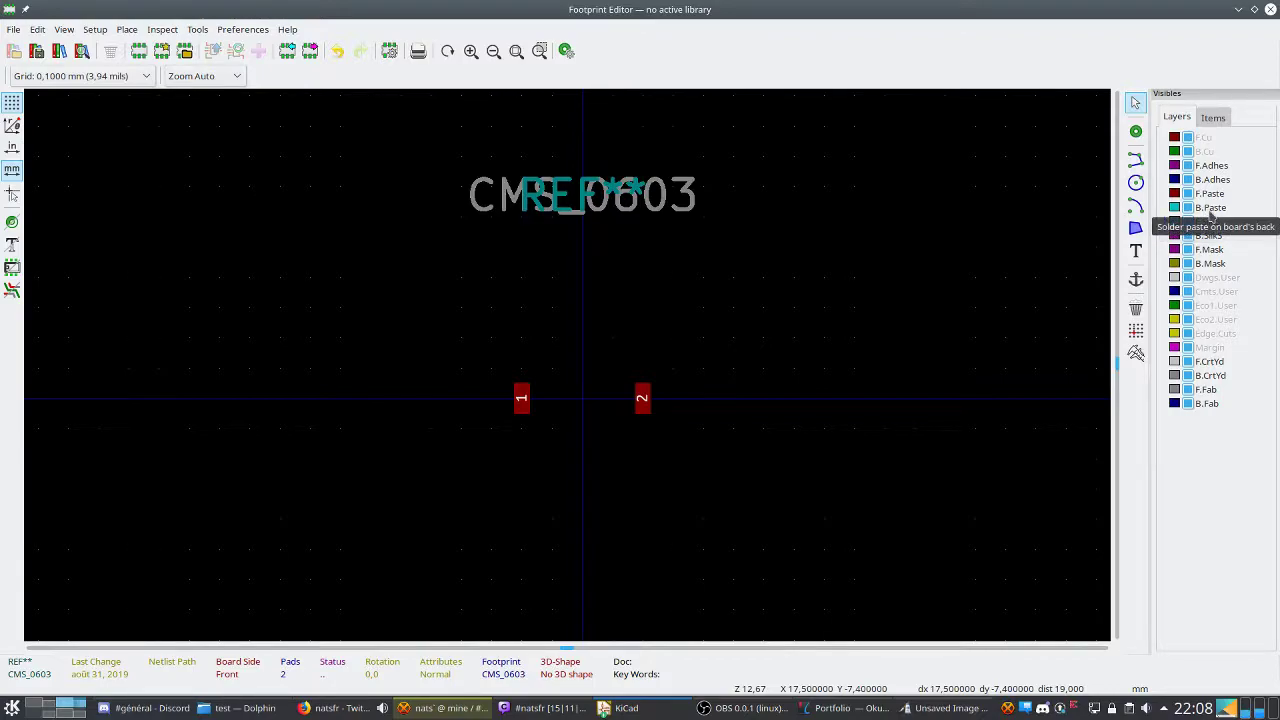
# Draw a closed rectangular outline of about 3.1 by 2 mm between the two pads on the F.SilkS layer.
pyautogui.click(1136, 160)
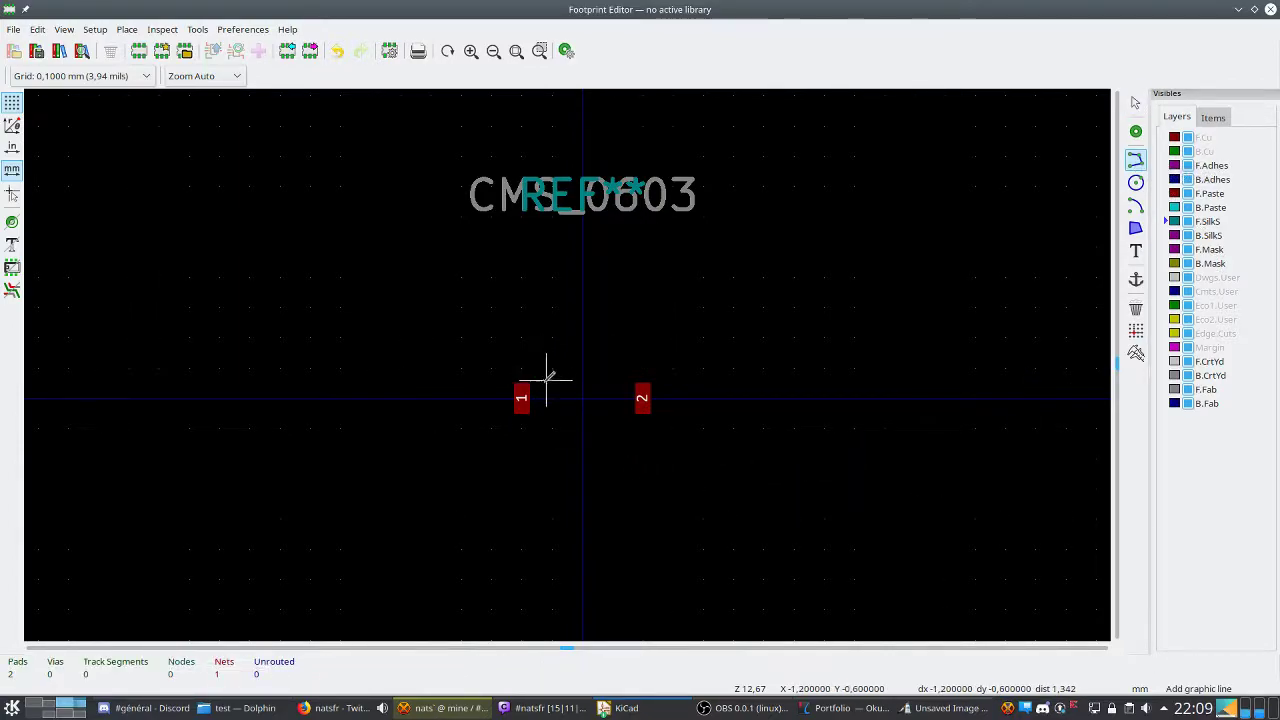
pyautogui.scroll(2, 548, 376)
pyautogui.scroll(1, 566, 363)
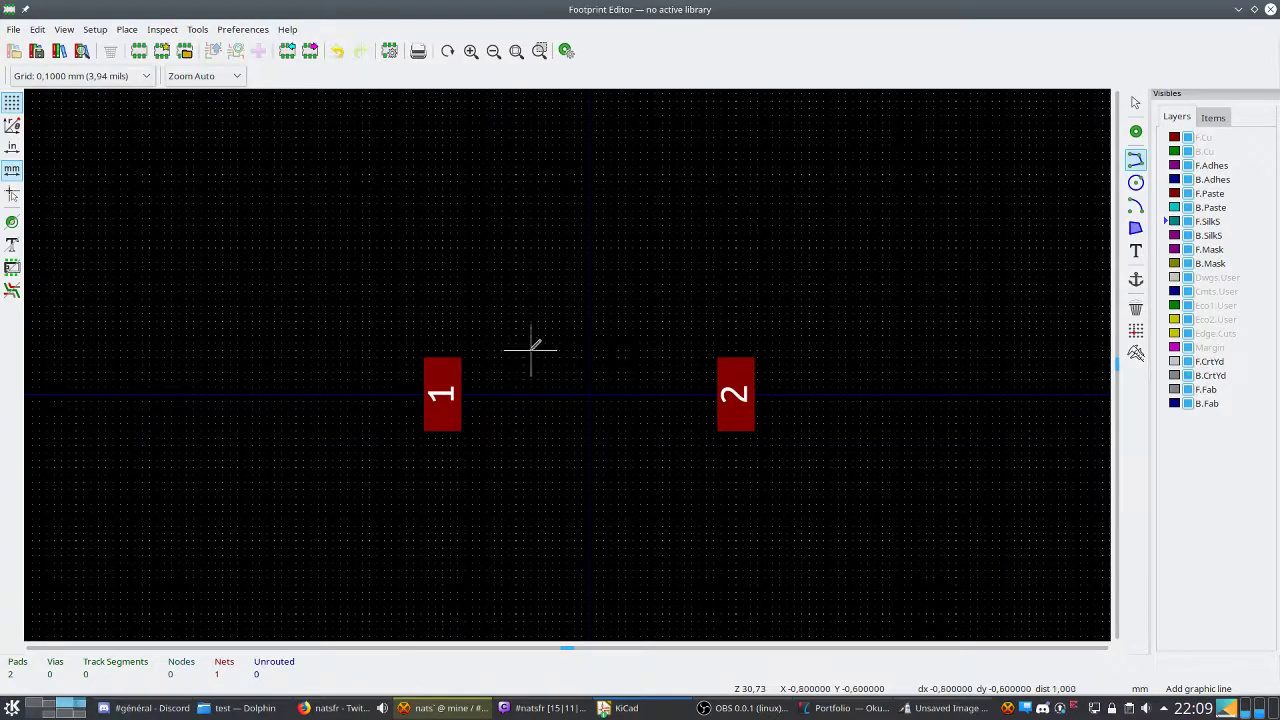
pyautogui.scroll(1, 589, 363)
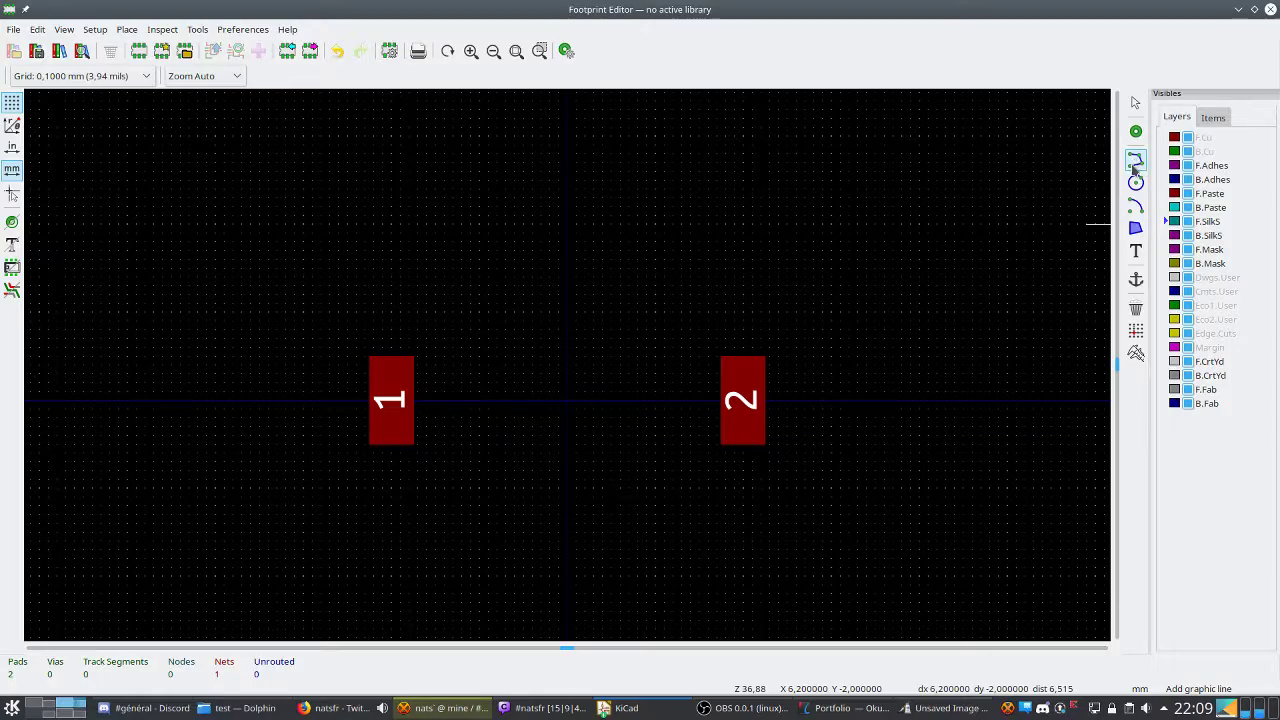
pyautogui.click(424, 303)
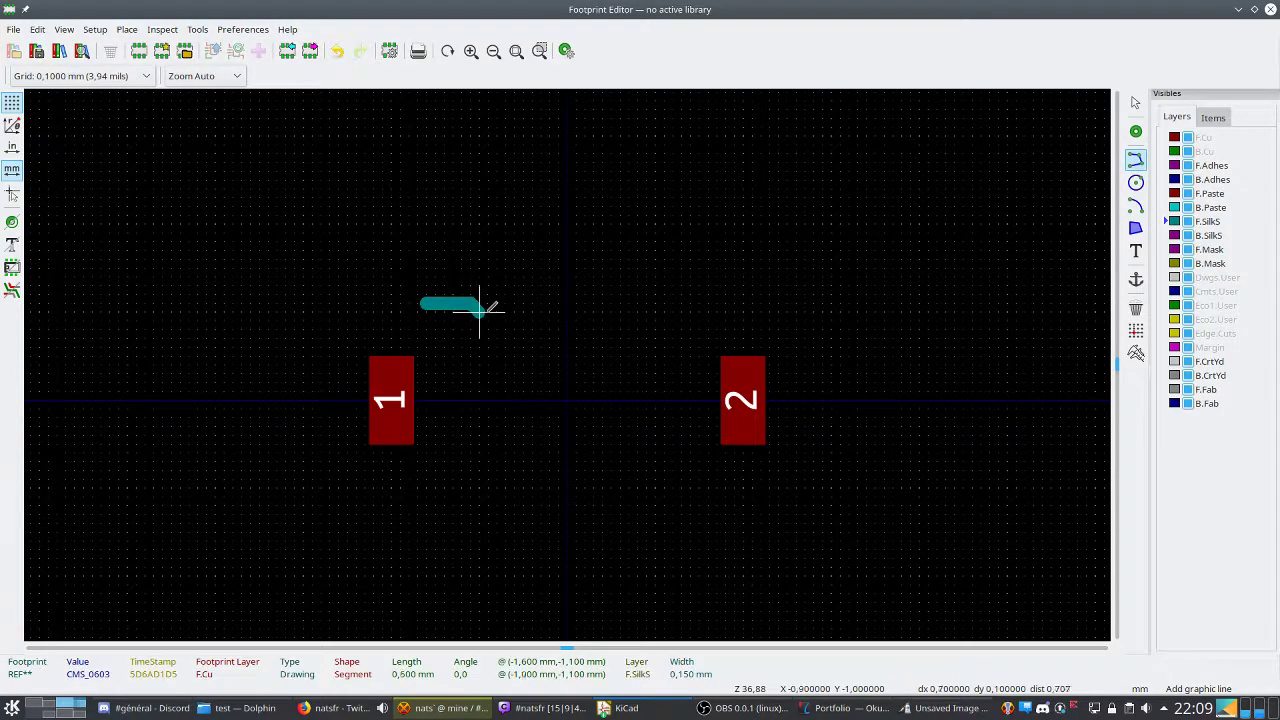
pyautogui.click(700, 303)
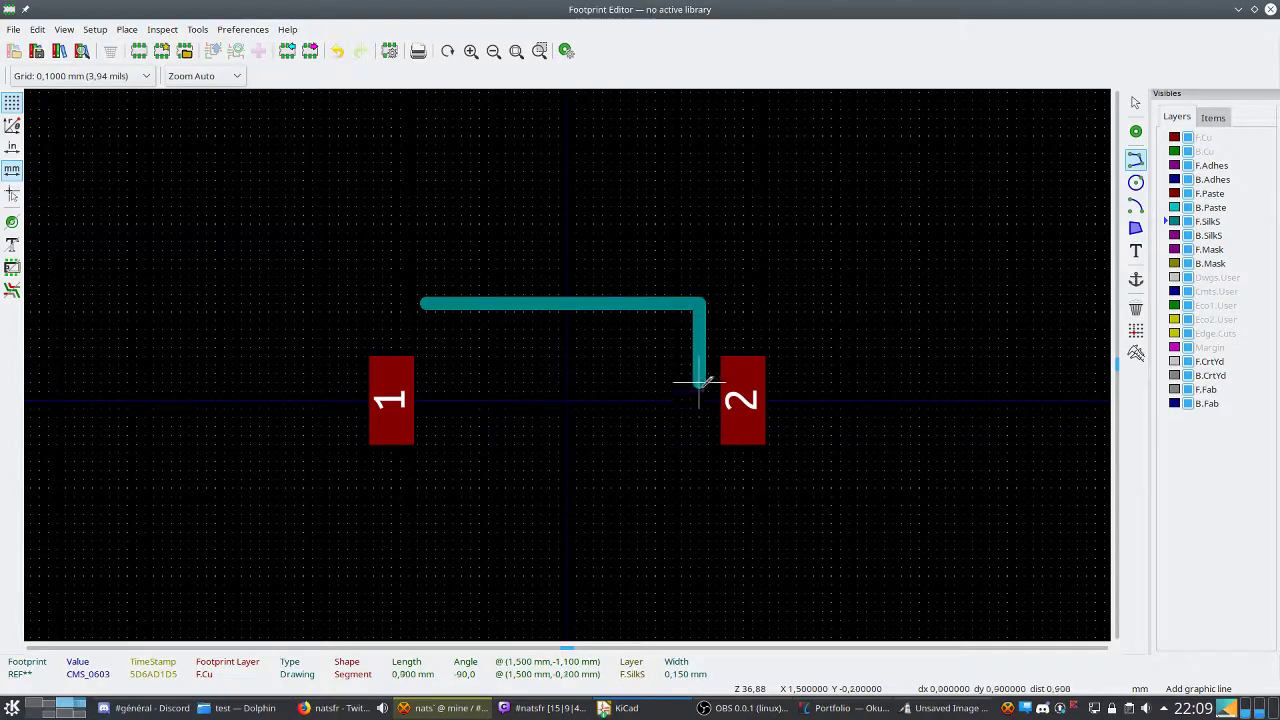
pyautogui.click(700, 478)
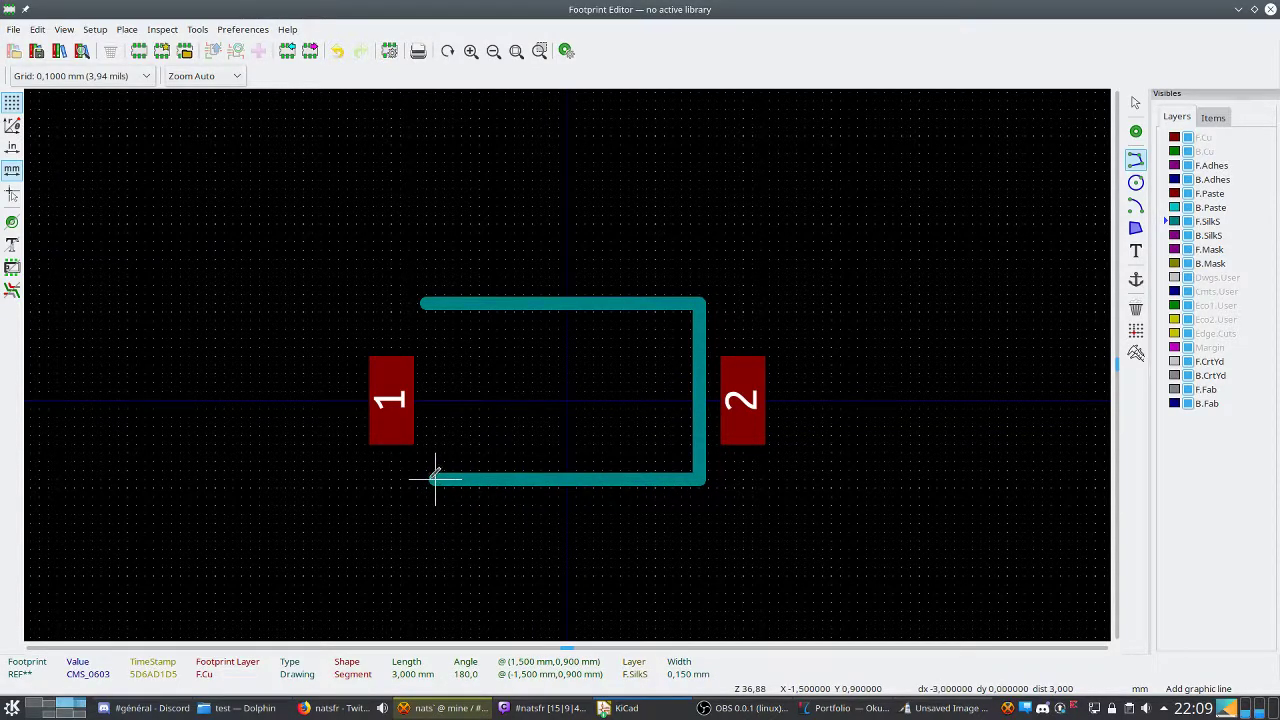
pyautogui.doubleClick(427, 478)
pyautogui.click(427, 478)
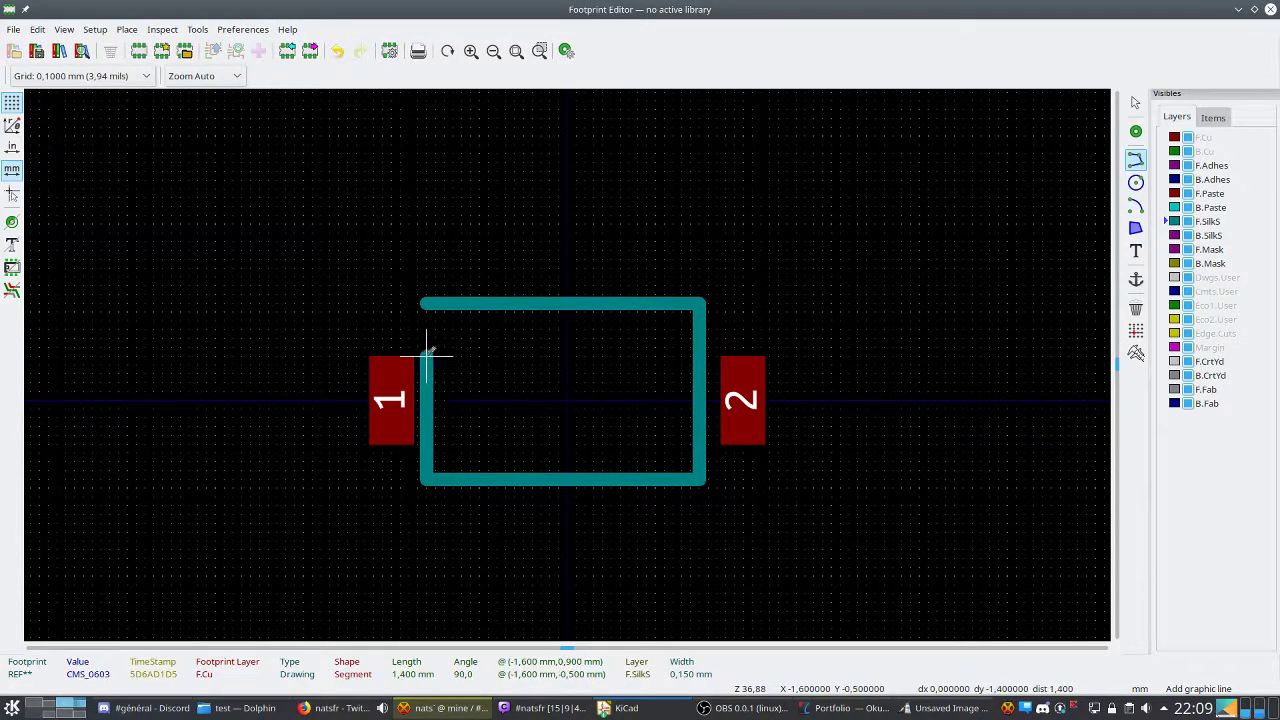
pyautogui.click(427, 303)
pyautogui.doubleClick(427, 303)
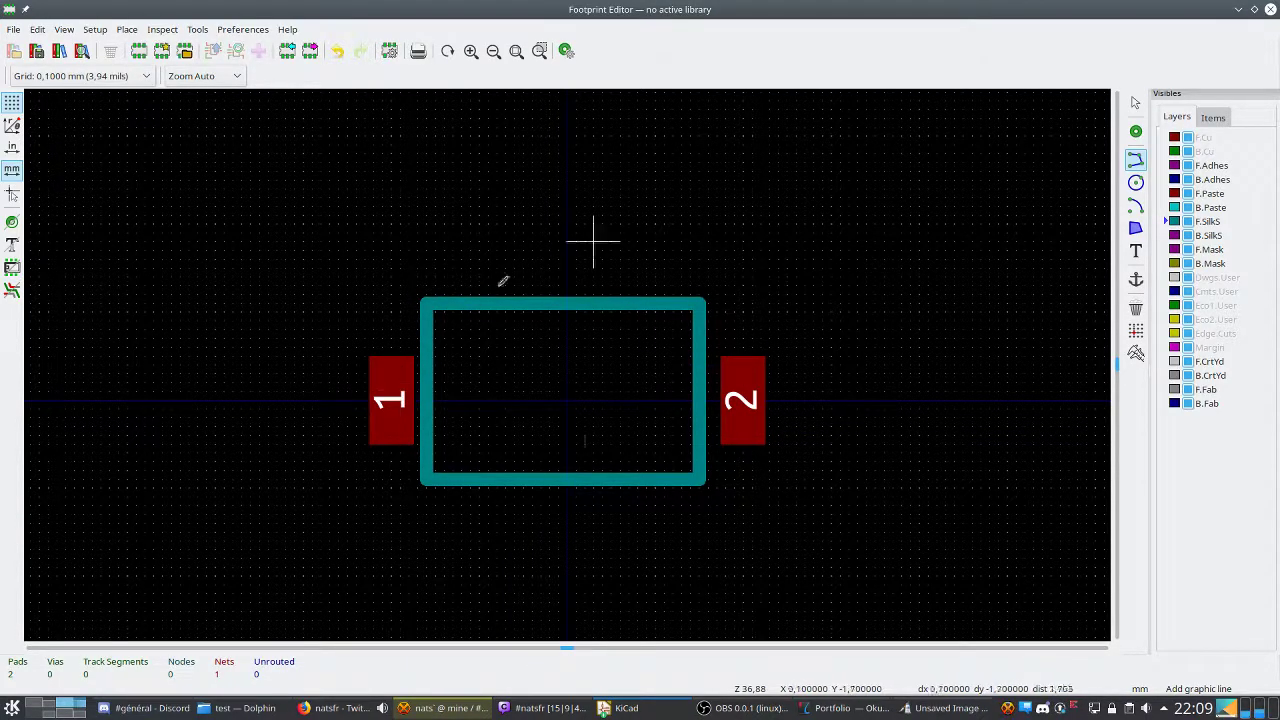
pyautogui.press('Escape')
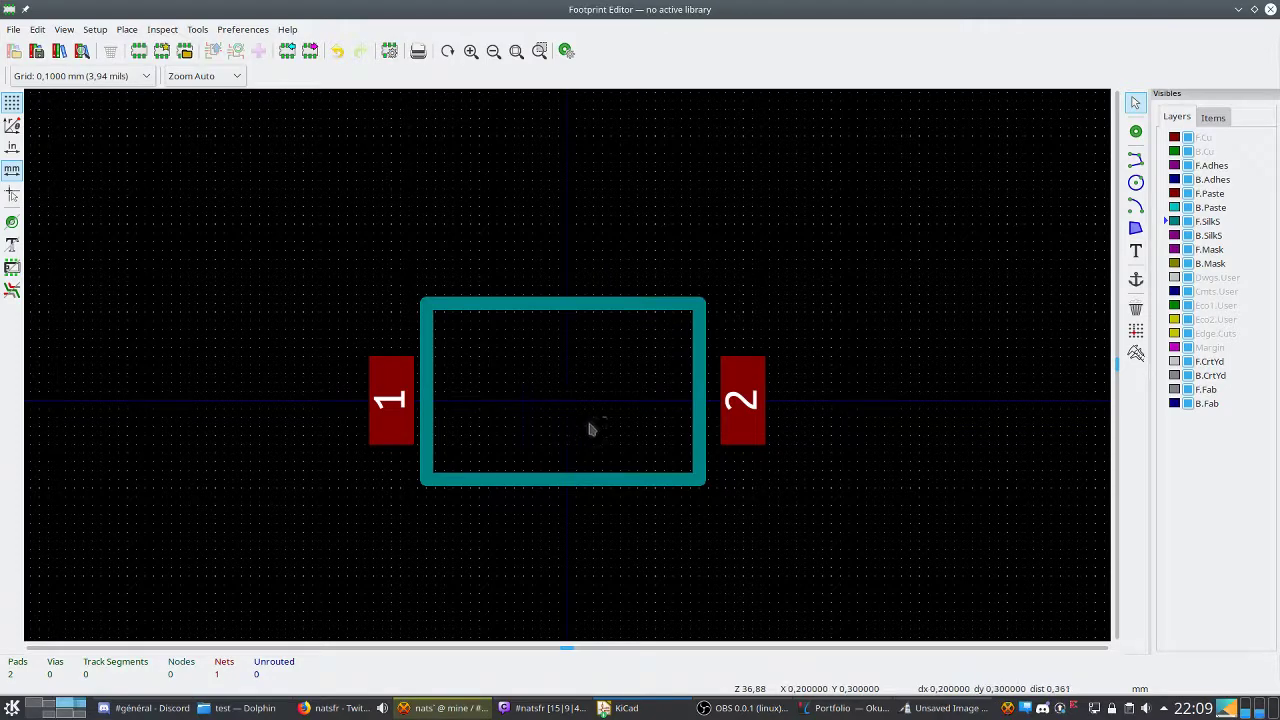
# Rotate the REF** reference text to 180° and move it just above the silkscreen outline.
pyautogui.scroll(-3, 575, 405)
pyautogui.click(549, 133)
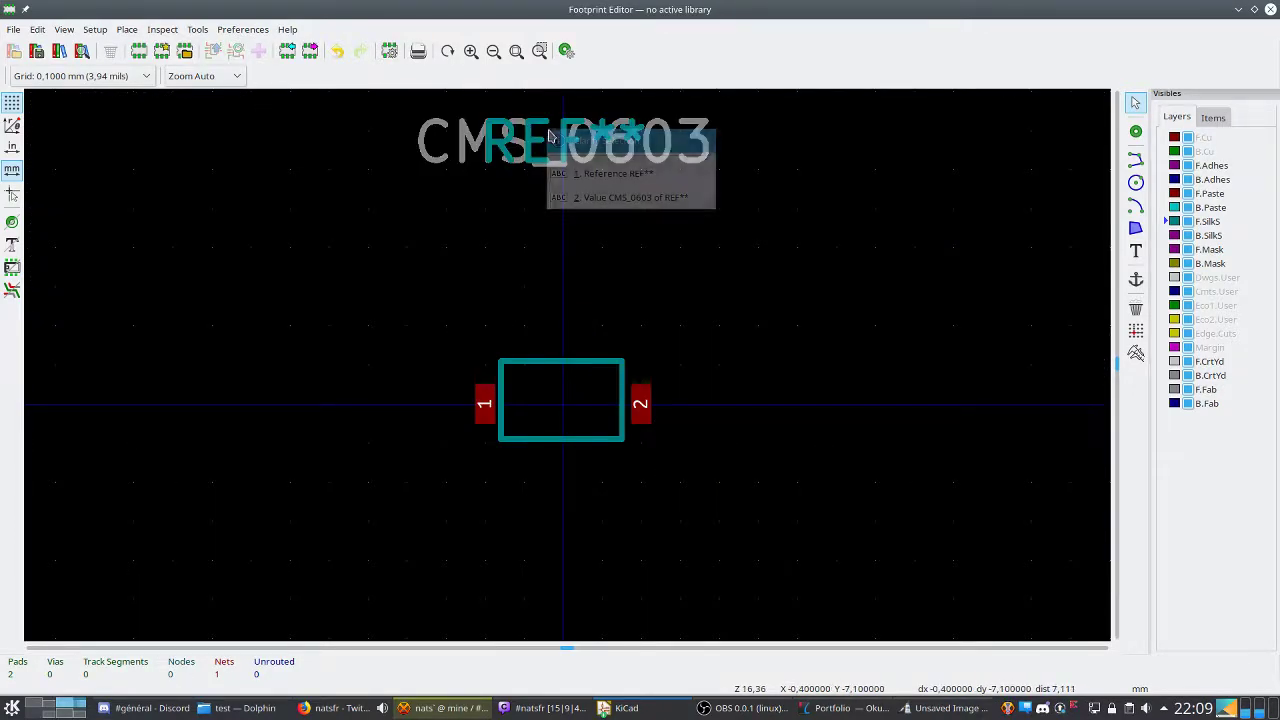
pyautogui.click(580, 172)
pyautogui.press('r')
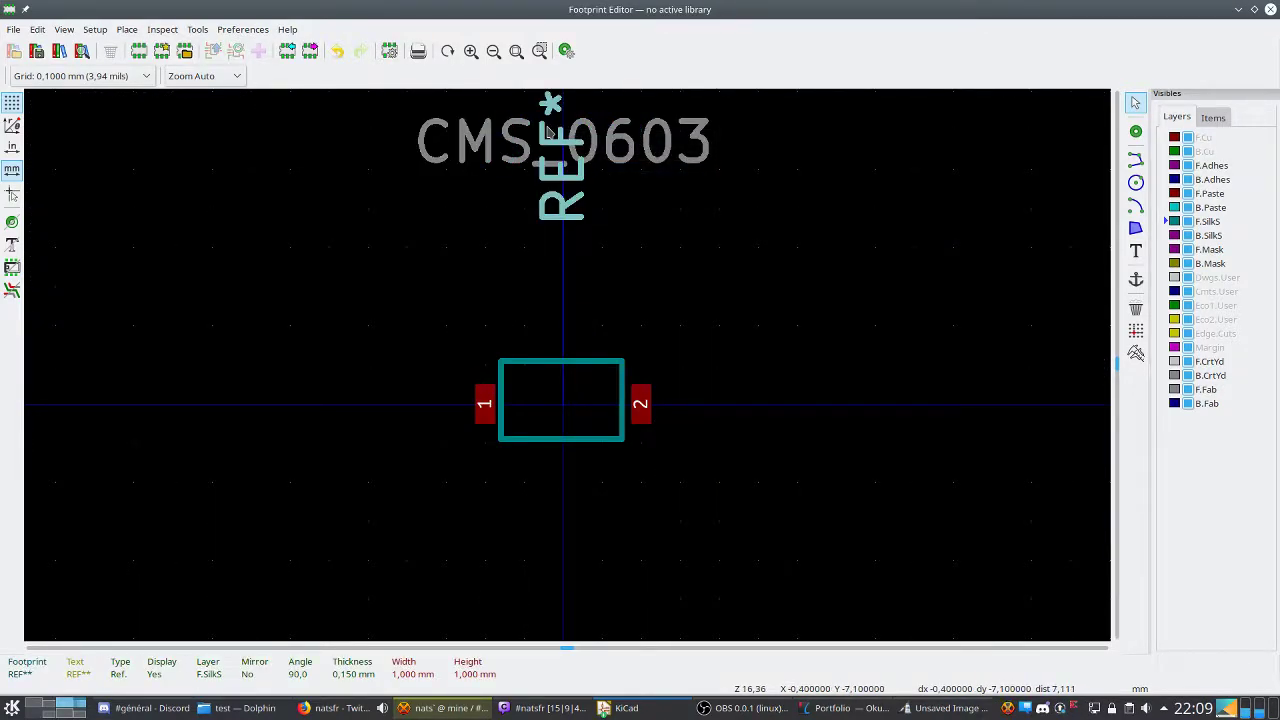
pyautogui.press('r')
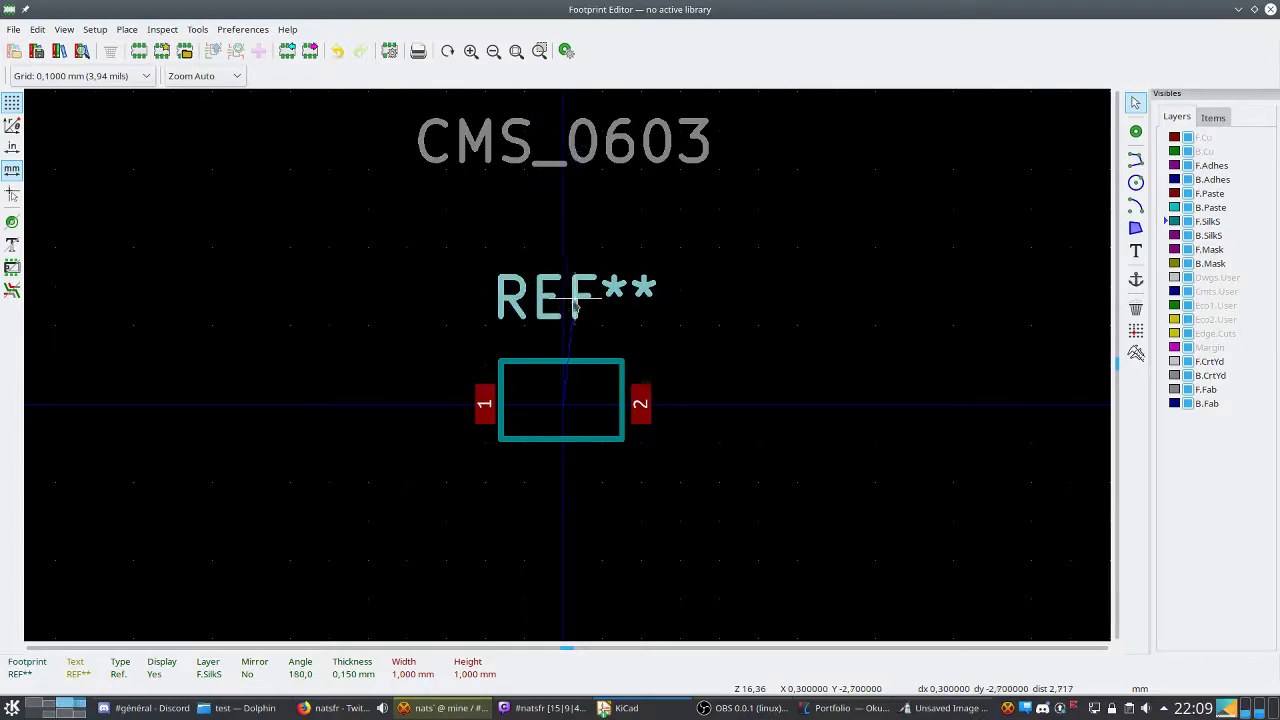
pyautogui.click(566, 326)
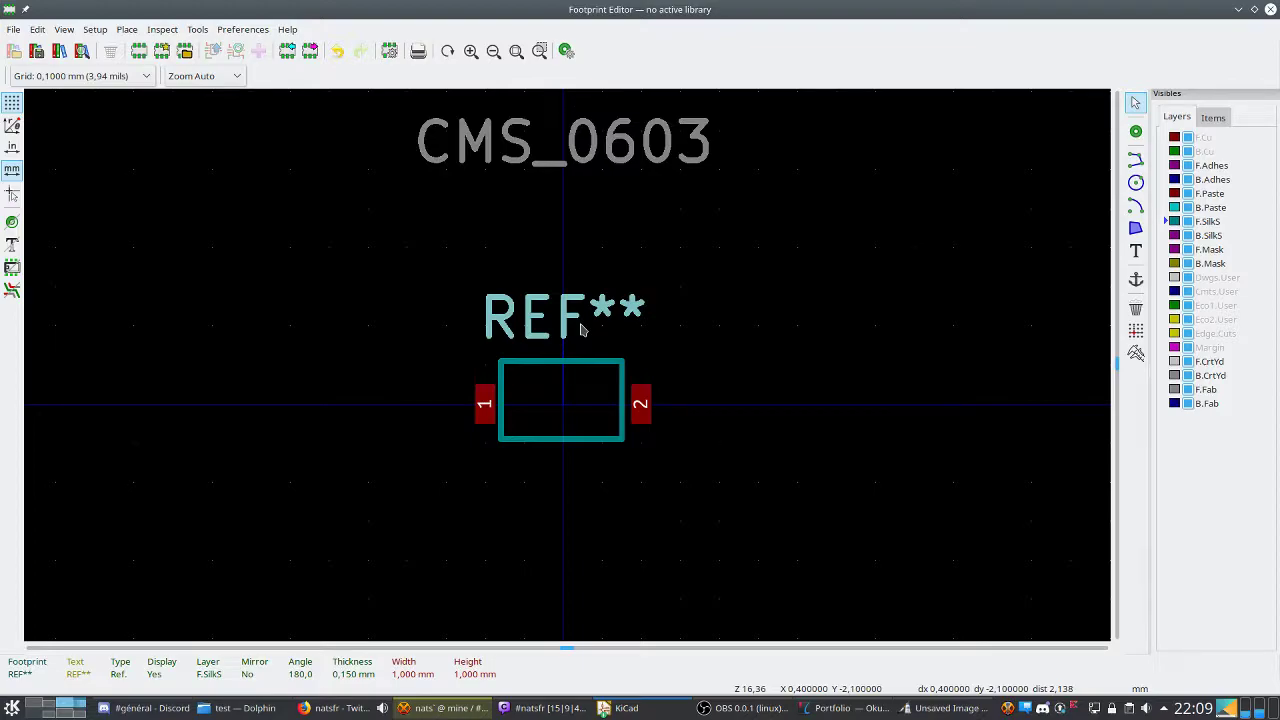
pyautogui.click(861, 250)
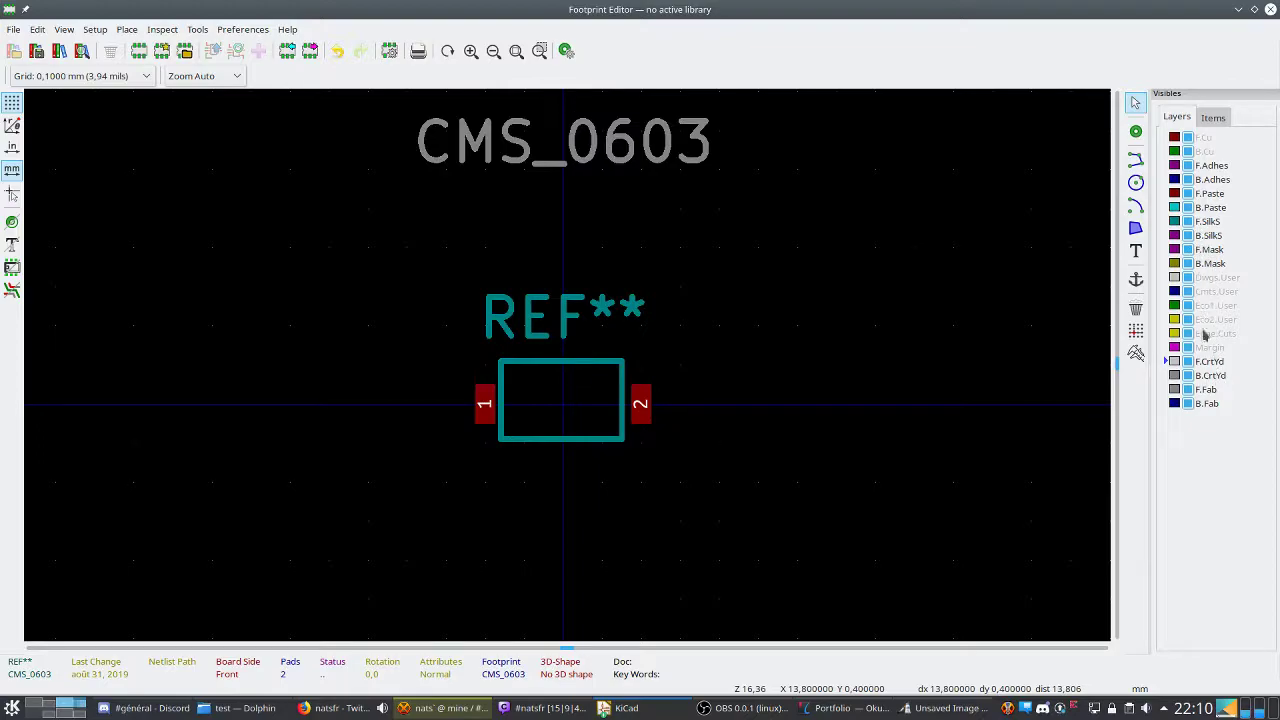
# Draw a closed courtyard rectangle of about 4.8 by 2.3 mm around both pads and the silkscreen outline on the F.CrtYd layer.
pyautogui.click(1135, 159)
pyautogui.scroll(1, 507, 442)
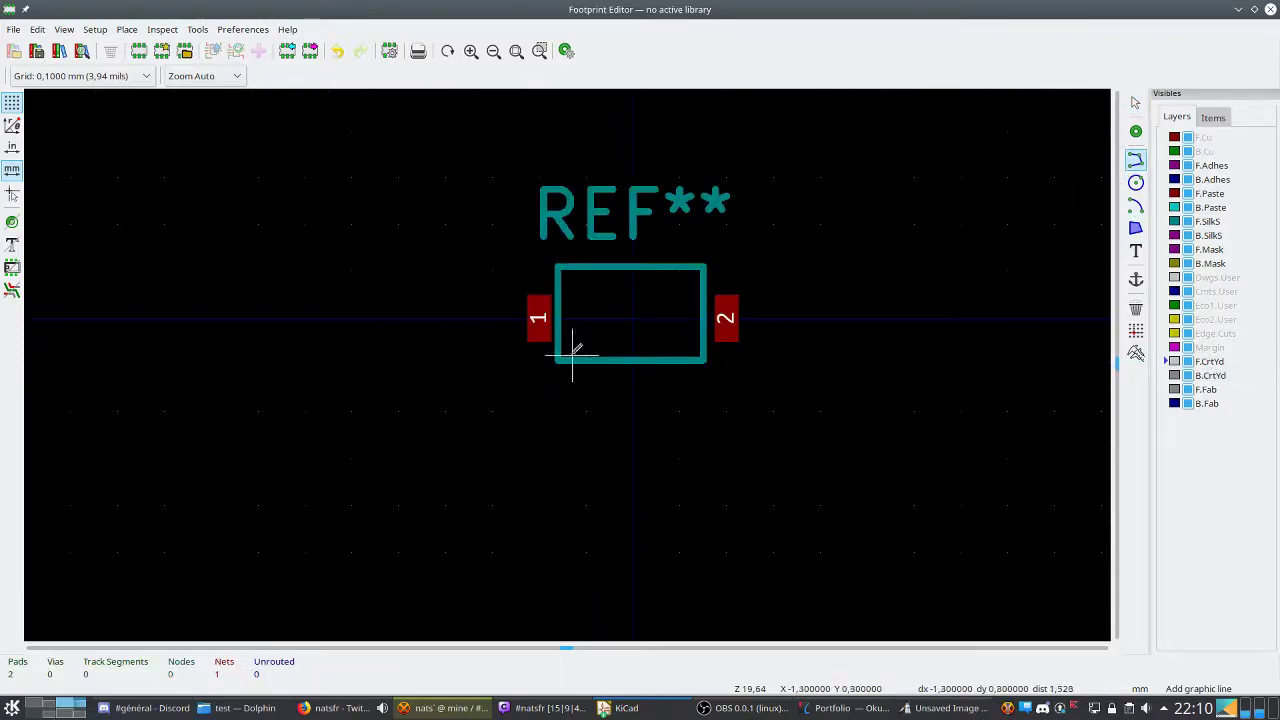
pyautogui.scroll(5, 534, 271)
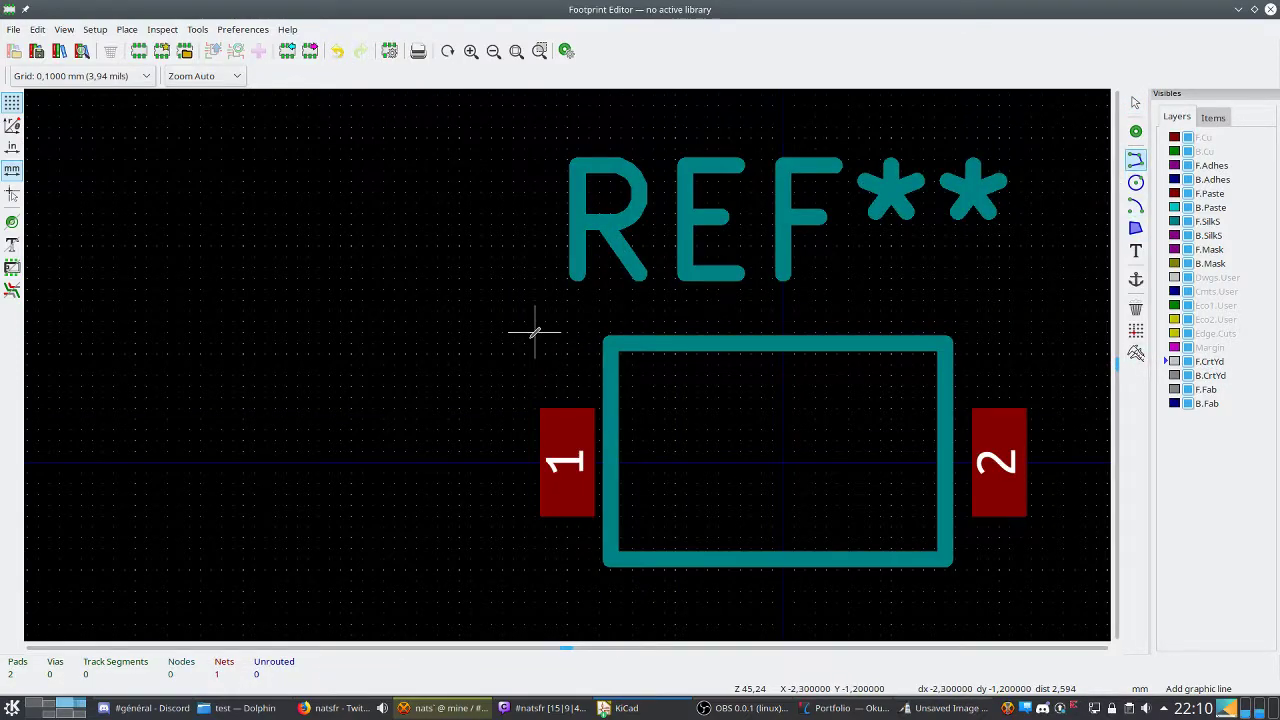
pyautogui.click(534, 333)
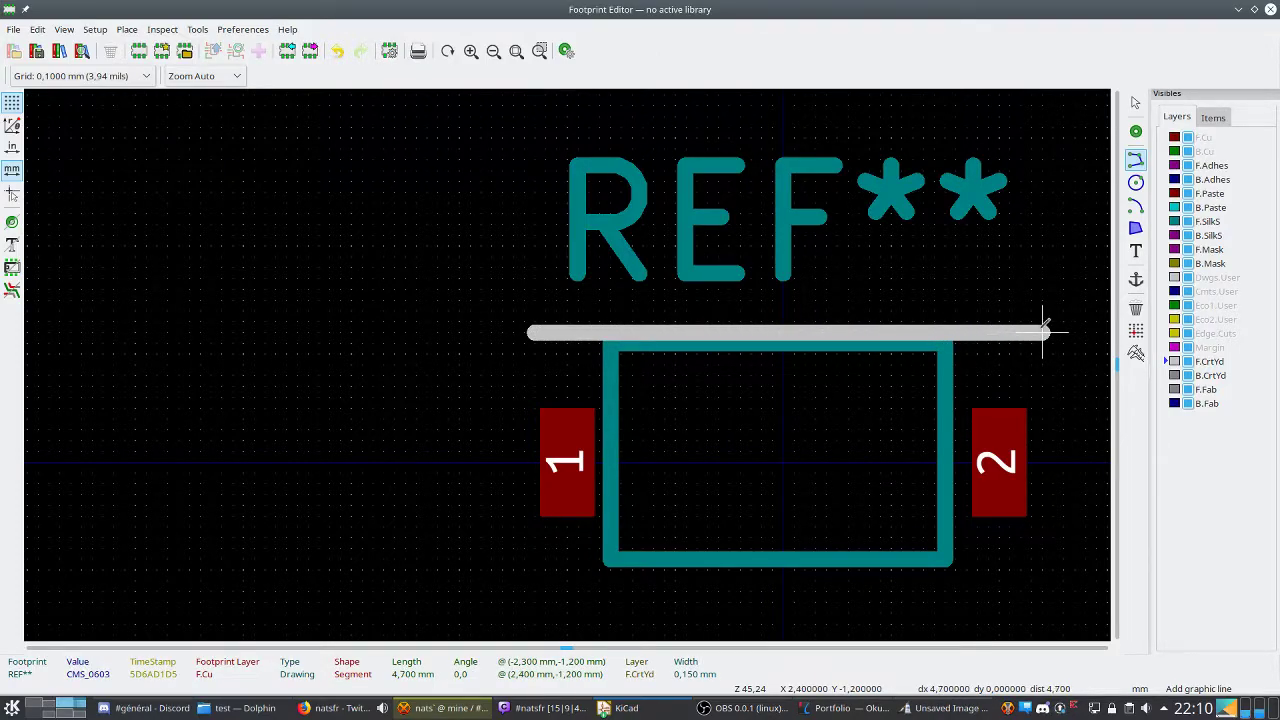
pyautogui.click(1042, 333)
pyautogui.click(1044, 580)
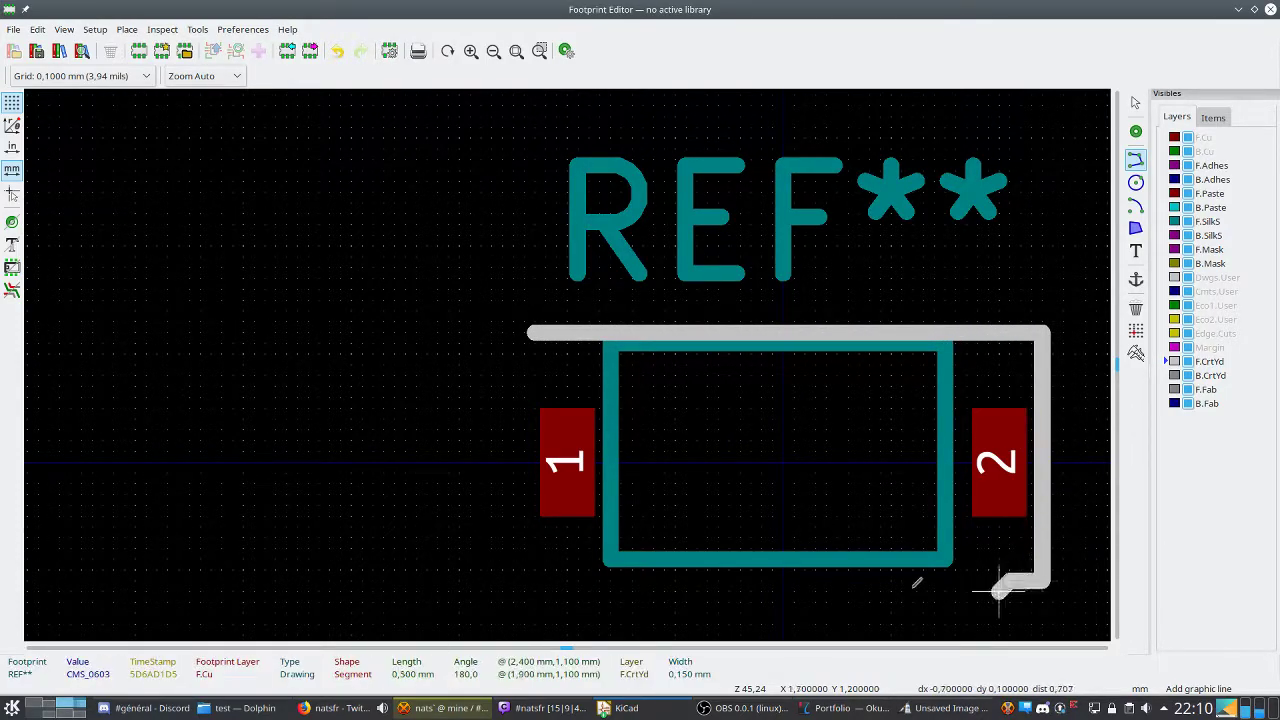
pyautogui.click(525, 579)
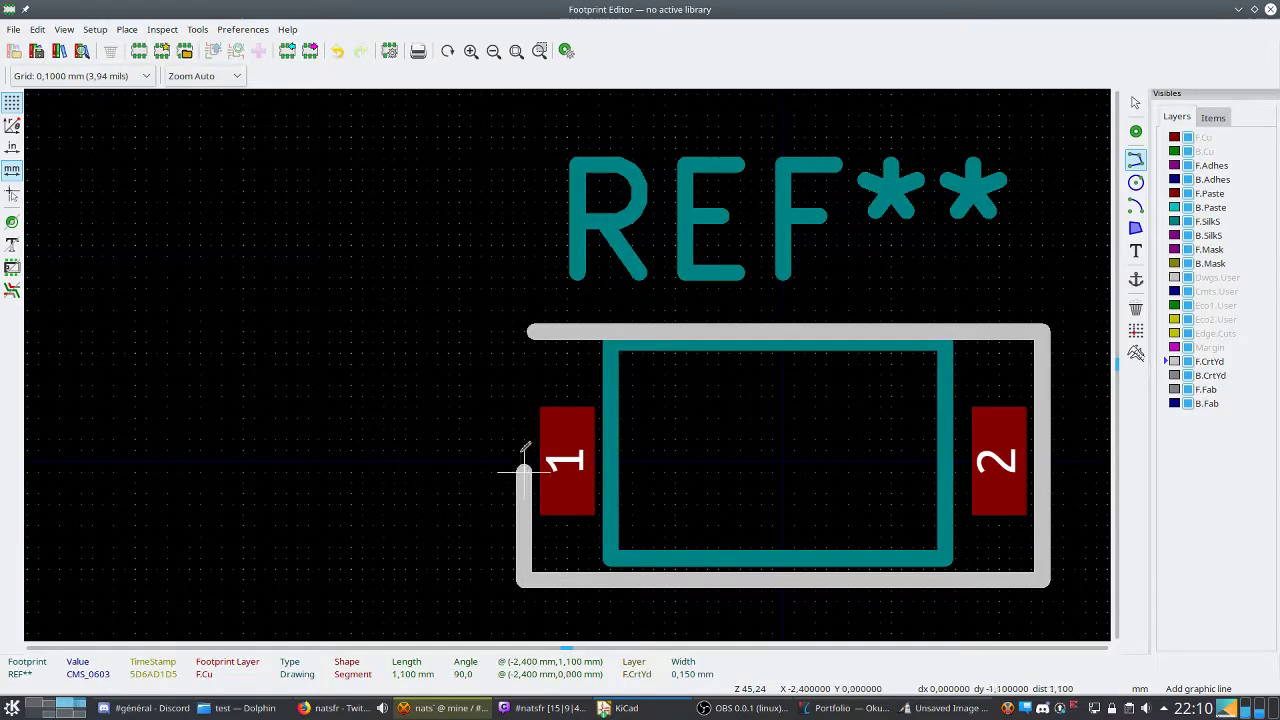
pyautogui.click(524, 330)
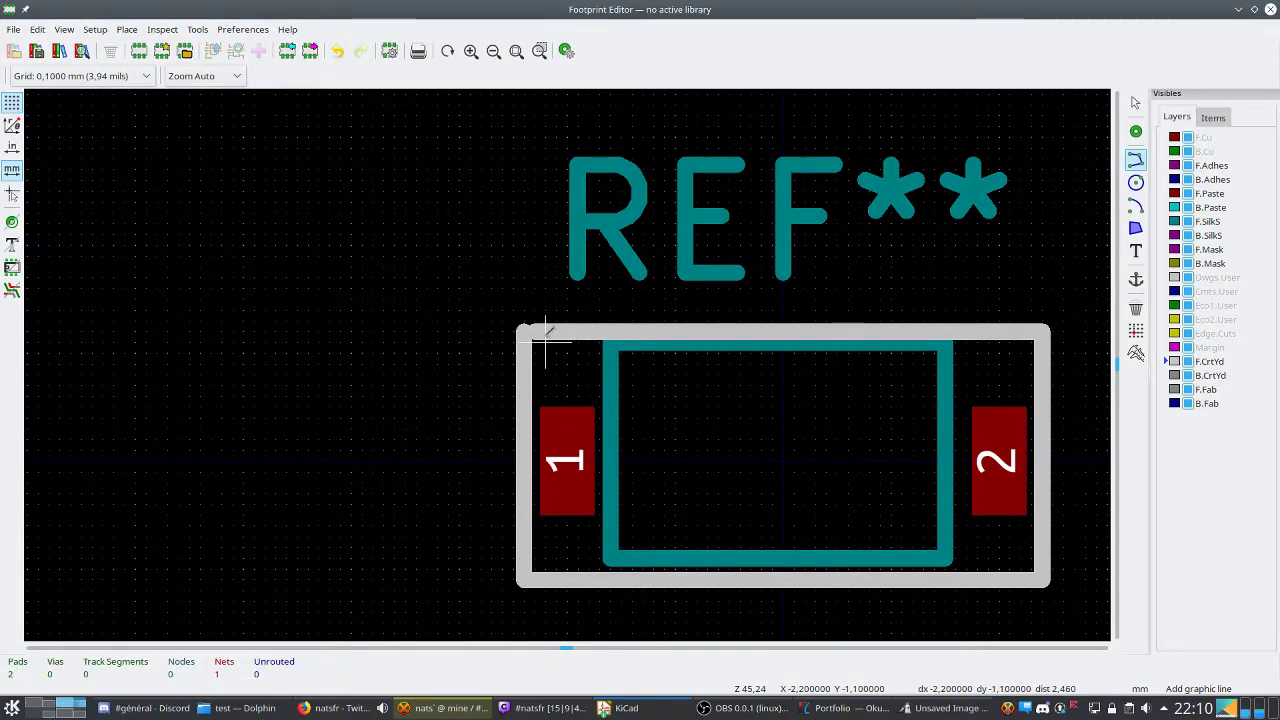
pyautogui.click(534, 330)
pyautogui.press('Escape')
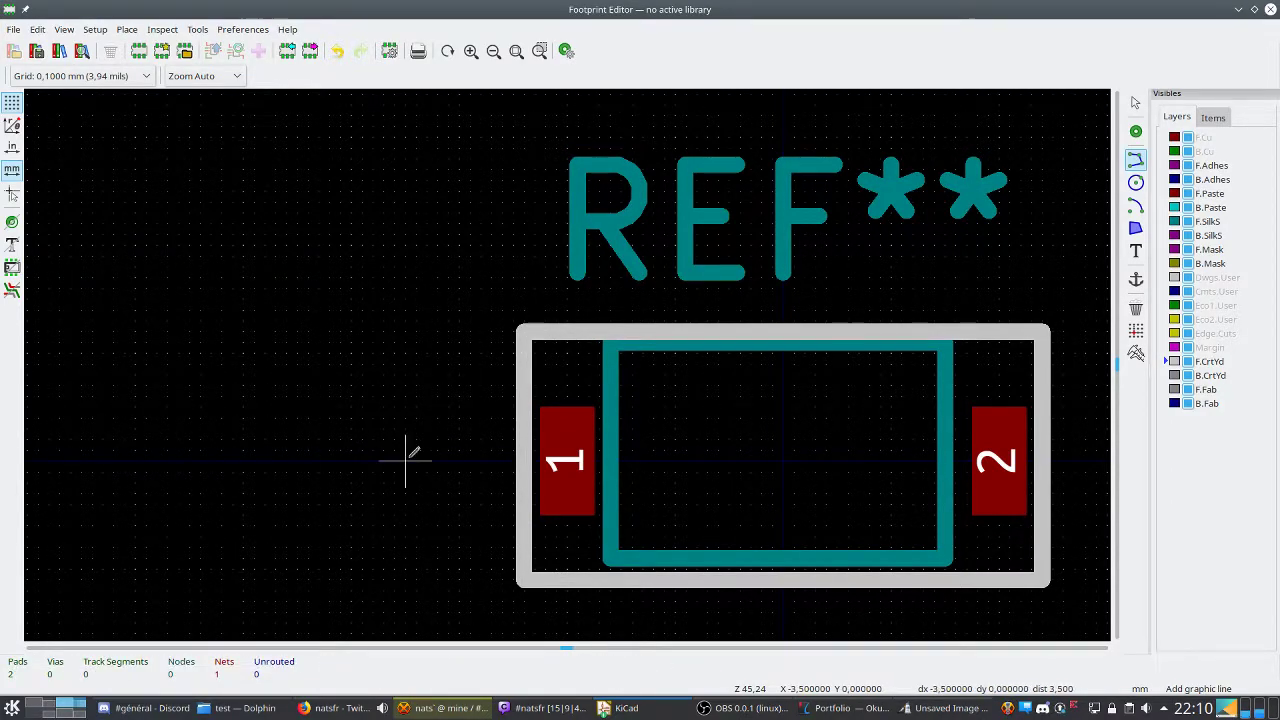
pyautogui.press('Escape')
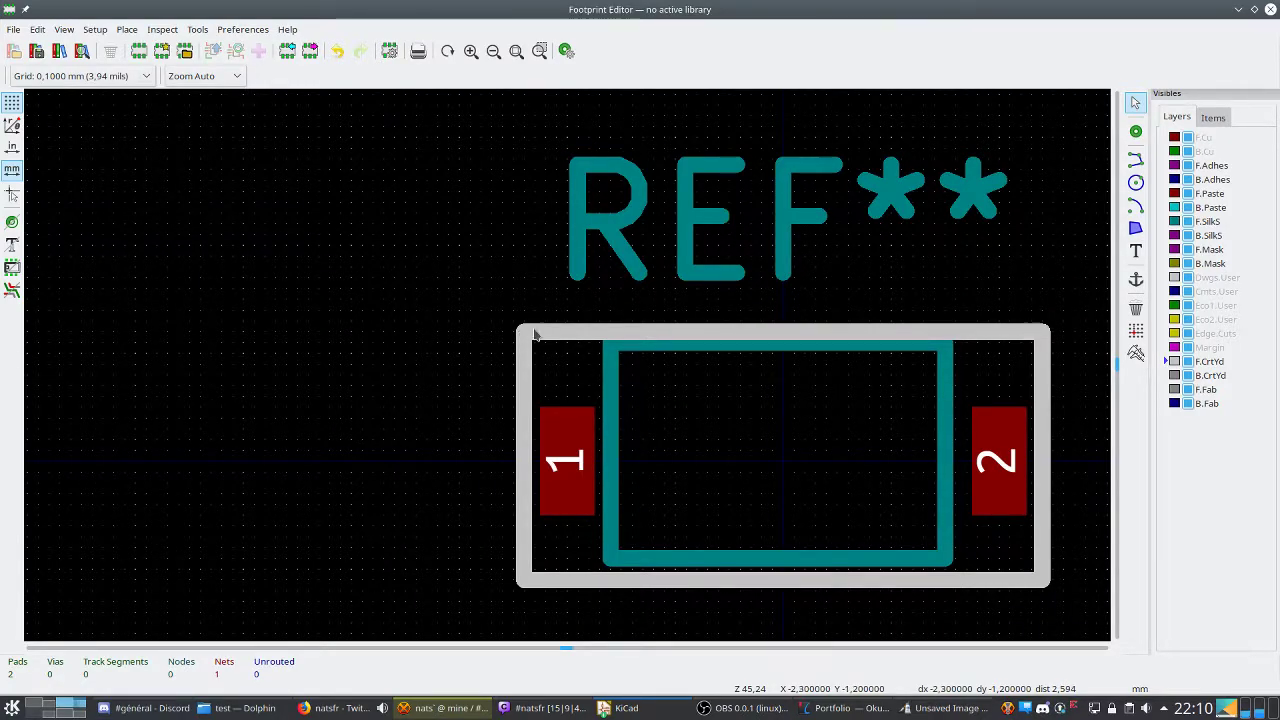
pyautogui.scroll(-2, 620, 330)
pyautogui.scroll(-2, 568, 370)
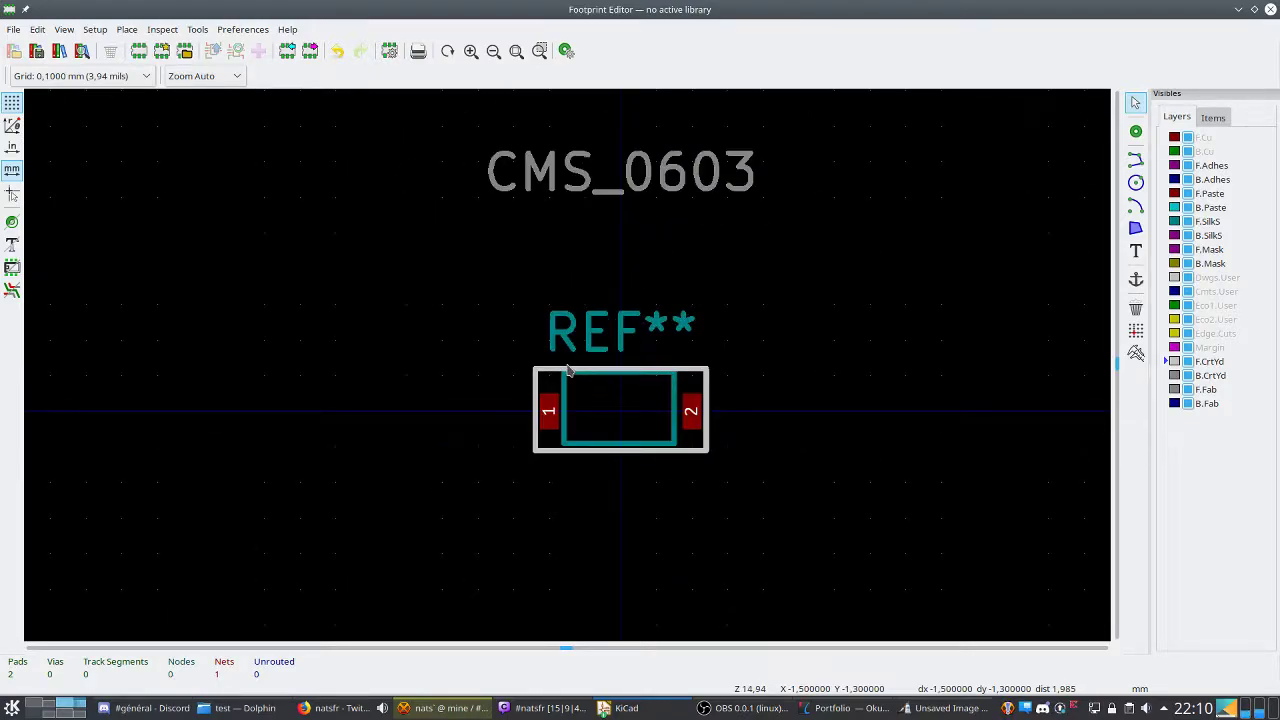
# Save the current footprint into a new footprint library named passive.pretty inside the Desktop/Stream/MyLib/Footprint folder.
pyautogui.scroll(1, 567, 370)
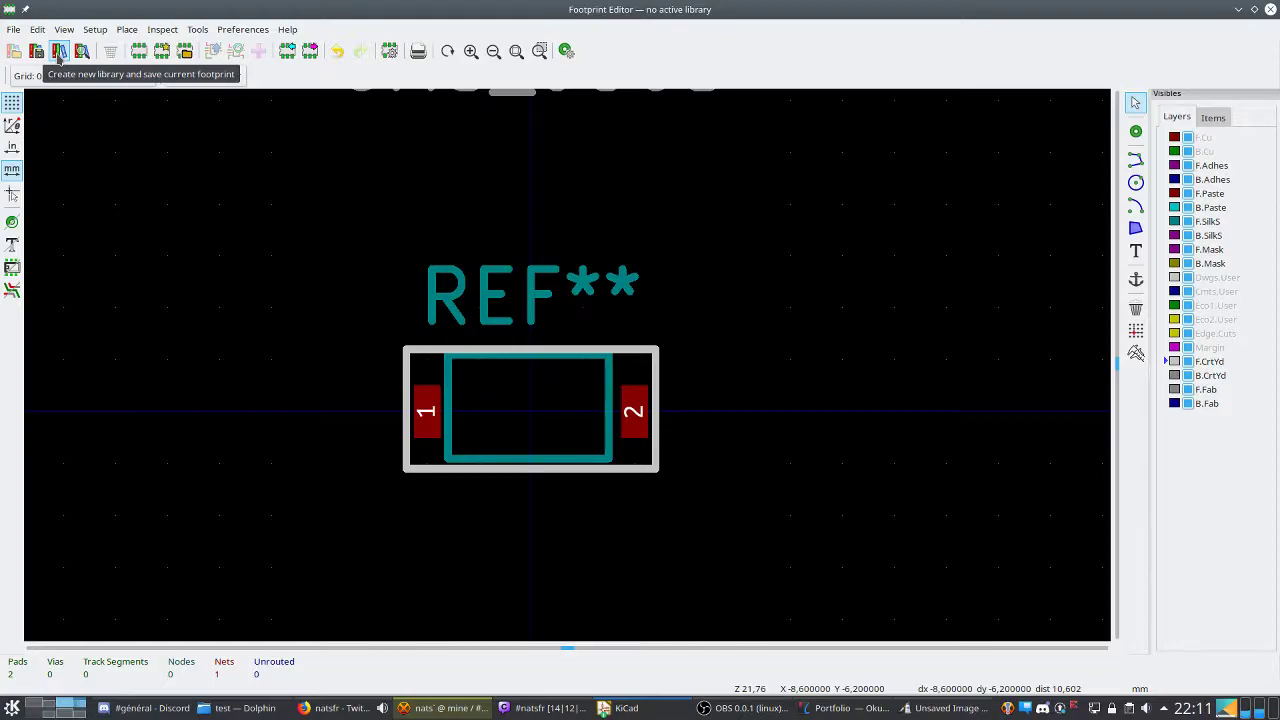
pyautogui.click(59, 52)
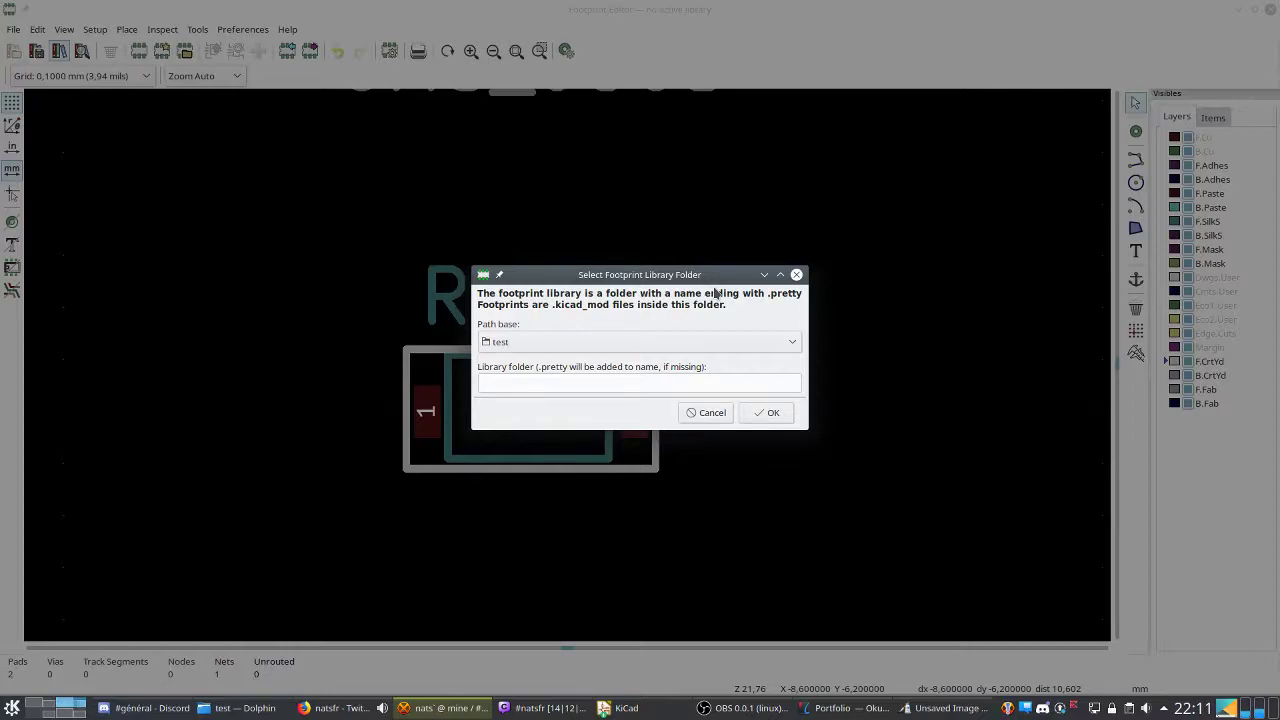
pyautogui.click(768, 342)
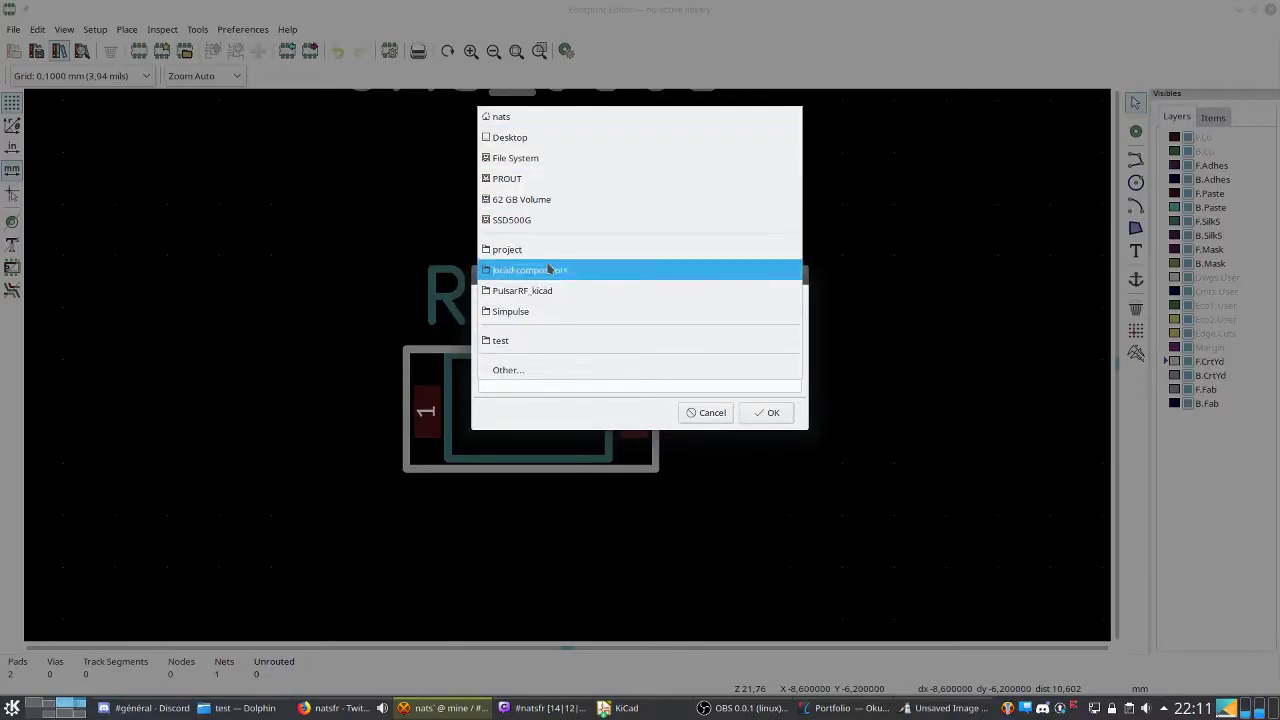
pyautogui.click(537, 371)
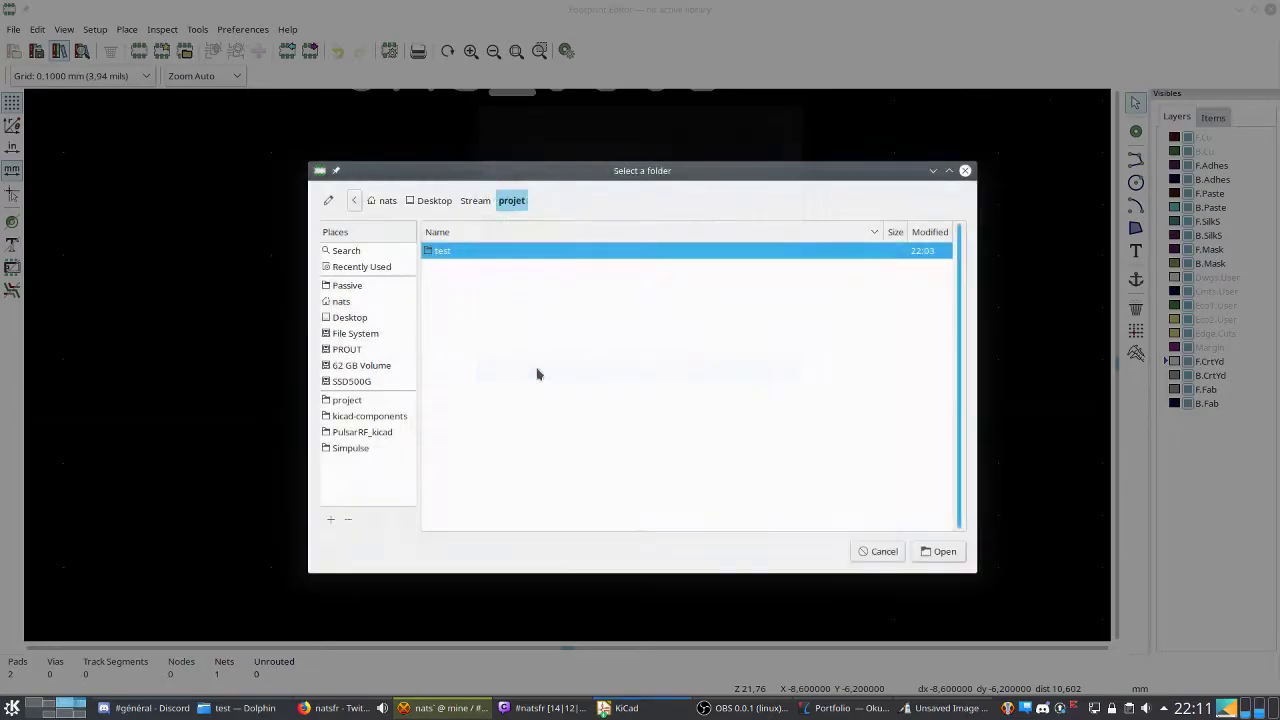
pyautogui.click(477, 202)
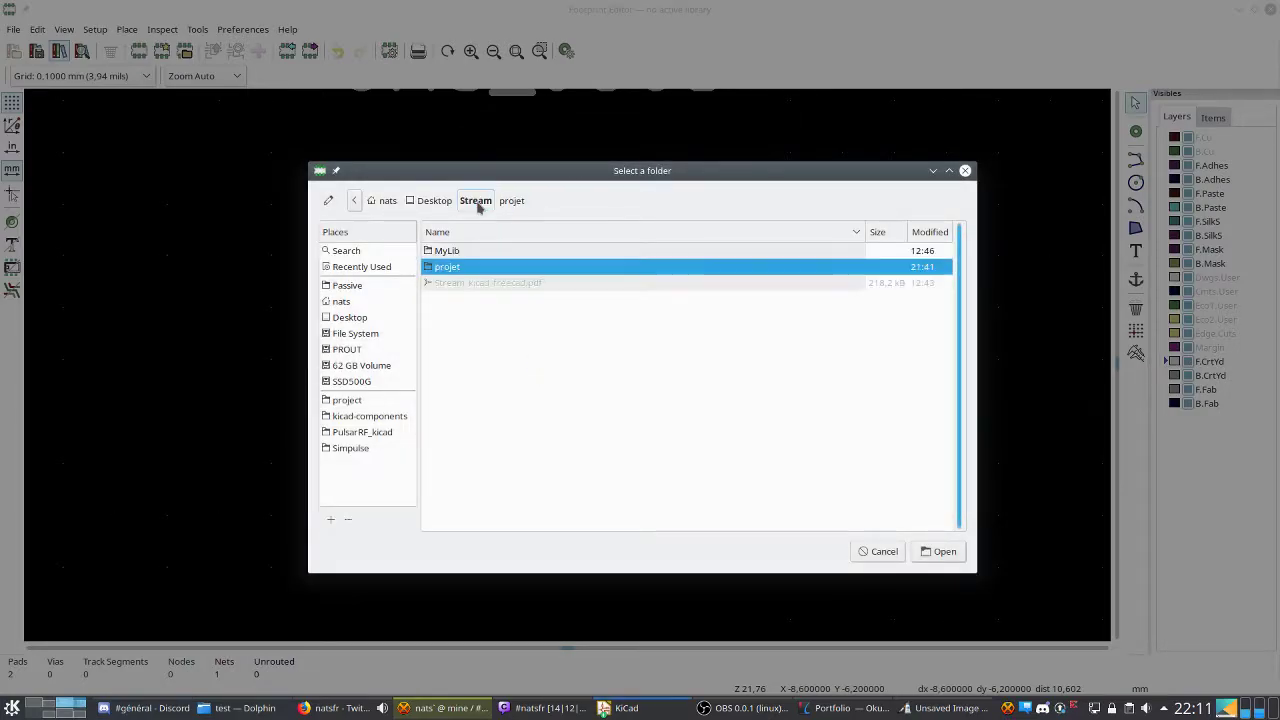
pyautogui.doubleClick(467, 253)
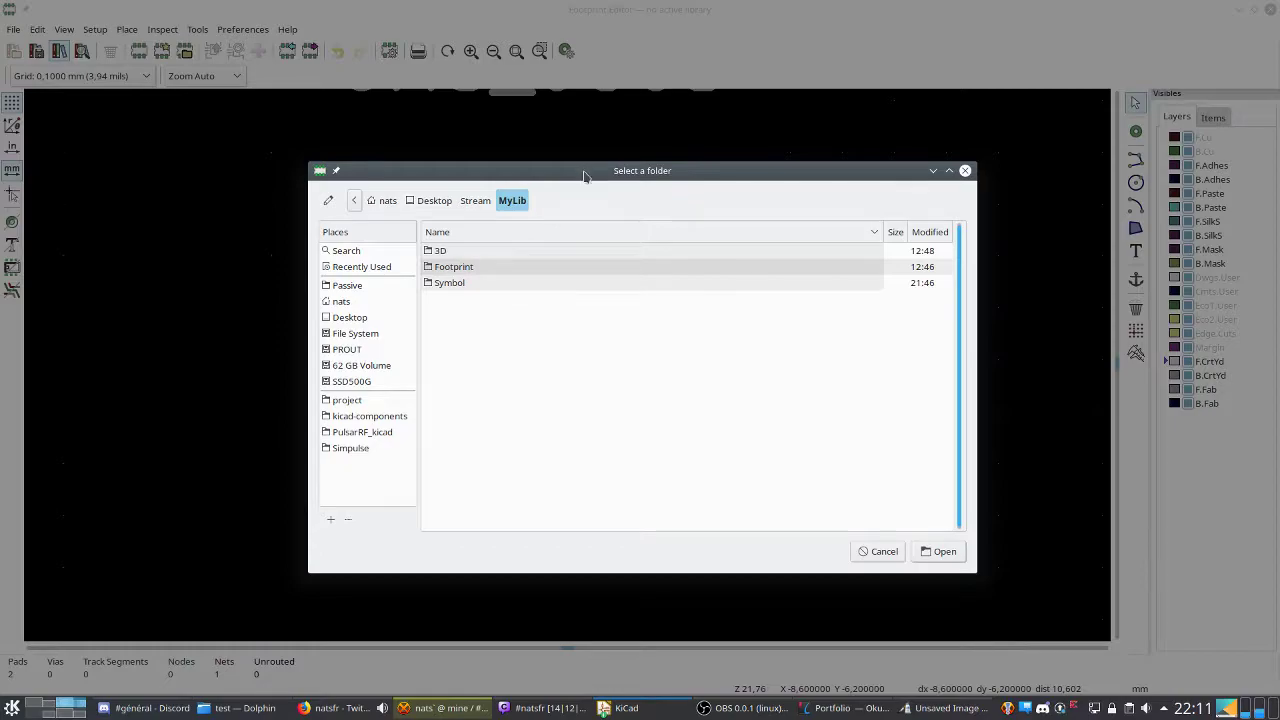
pyautogui.moveTo(585, 177); pyautogui.dragTo(887, 300)
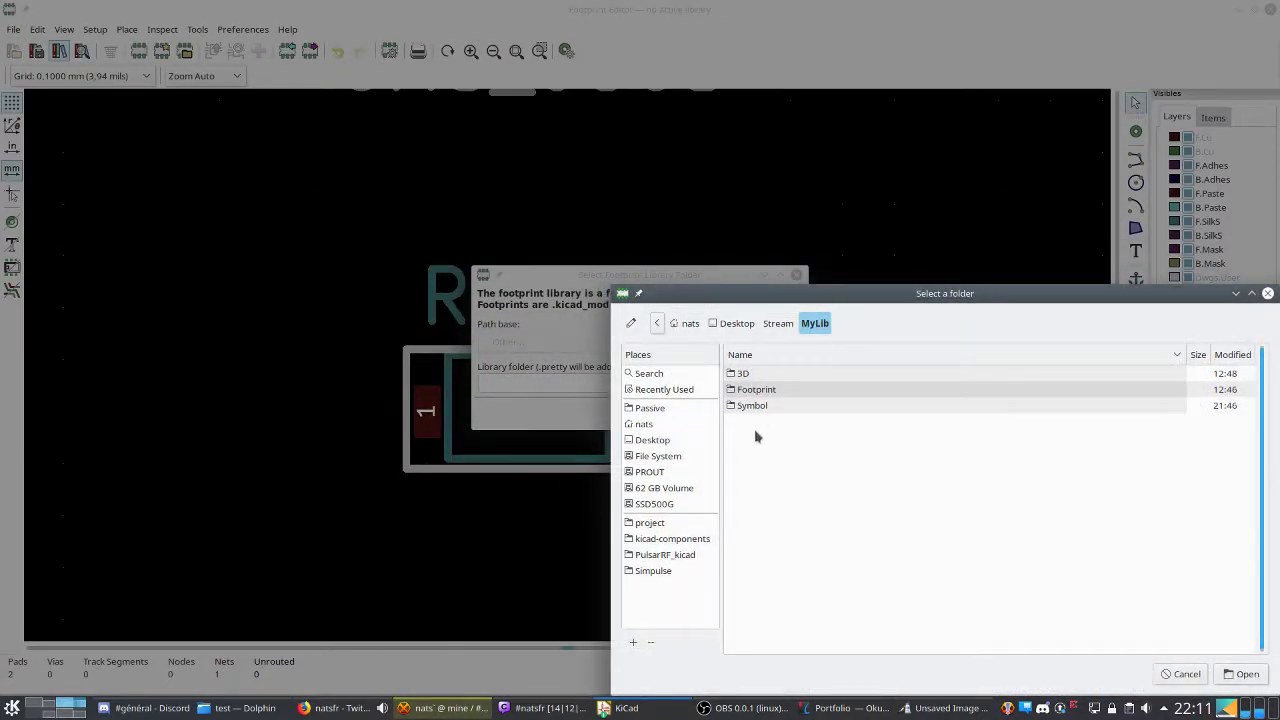
pyautogui.doubleClick(775, 398)
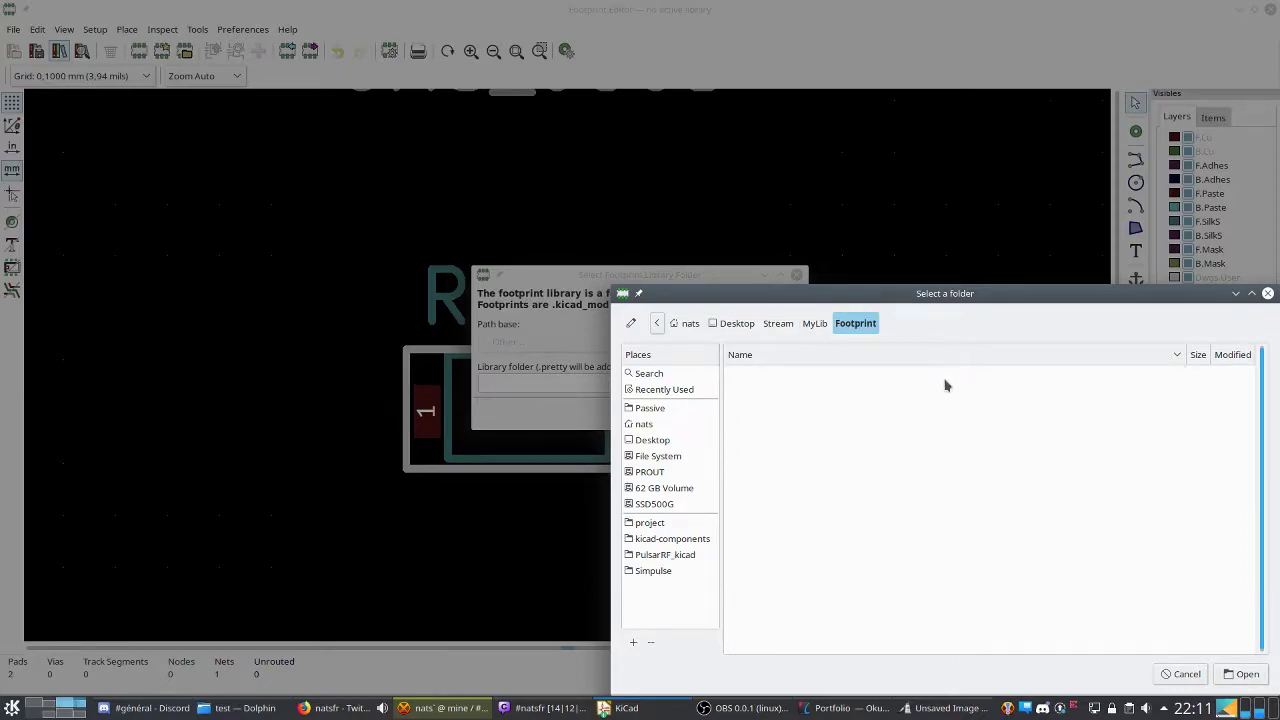
pyautogui.click(1222, 680)
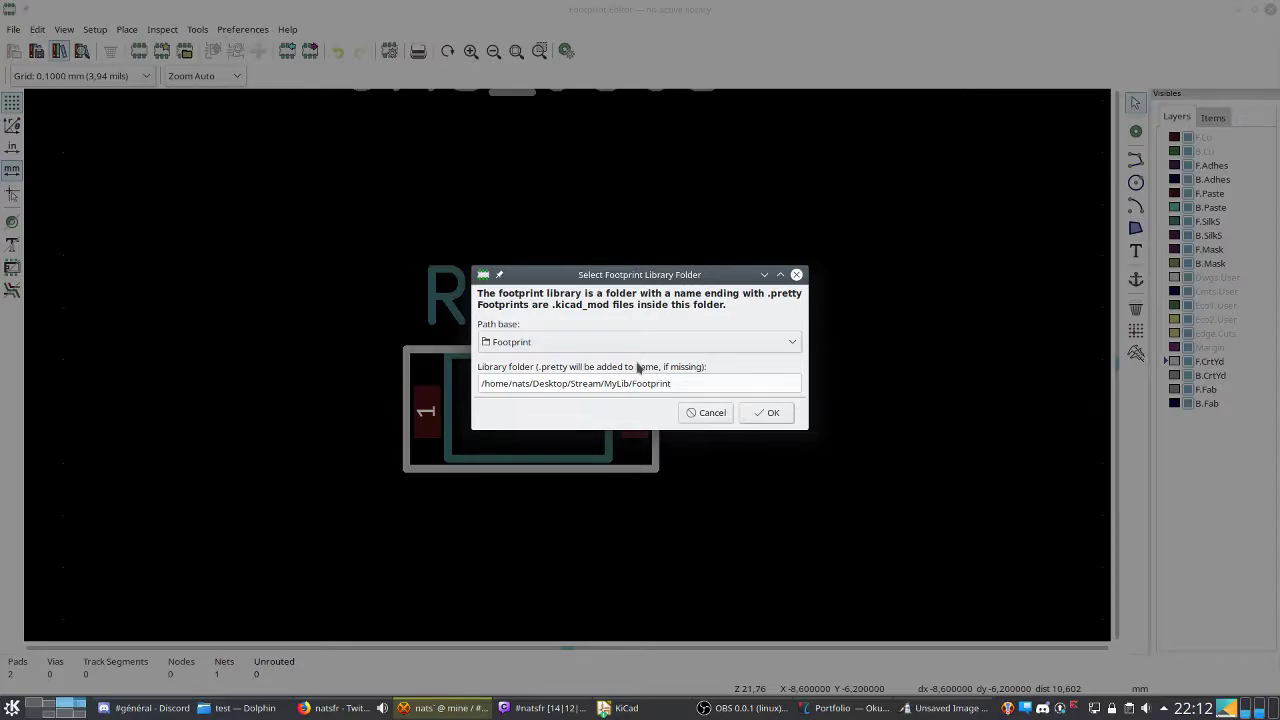
pyautogui.click(668, 384)
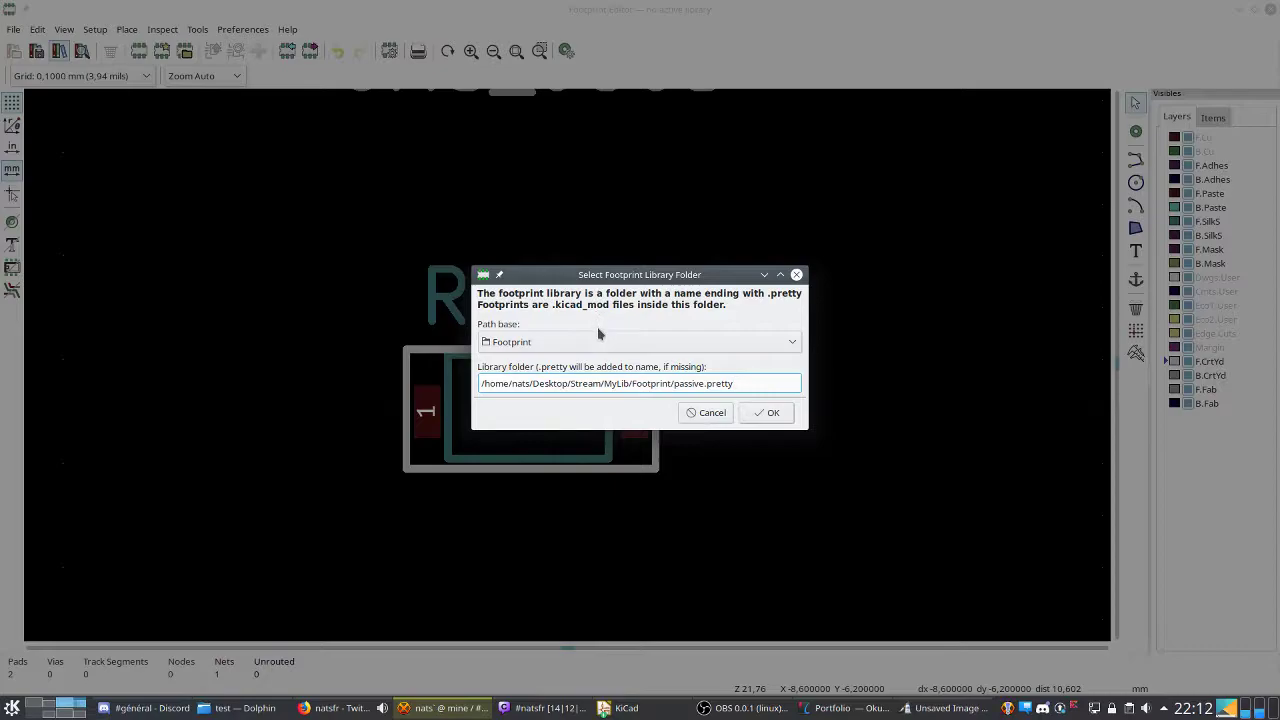
pyautogui.click(765, 413)
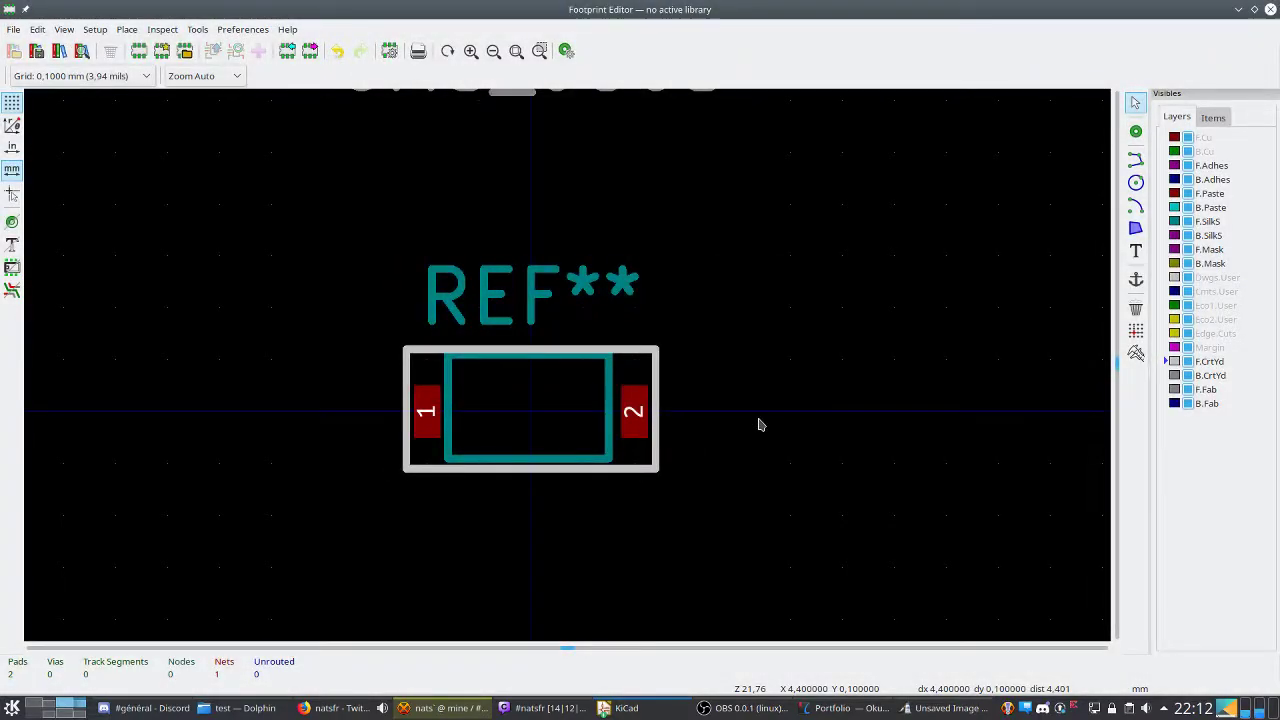
# Switch to the Dolphin file manager and open Stream/MyLib/Footprint/passive.pretty to check the saved footprint file.
pyautogui.click(240, 708)
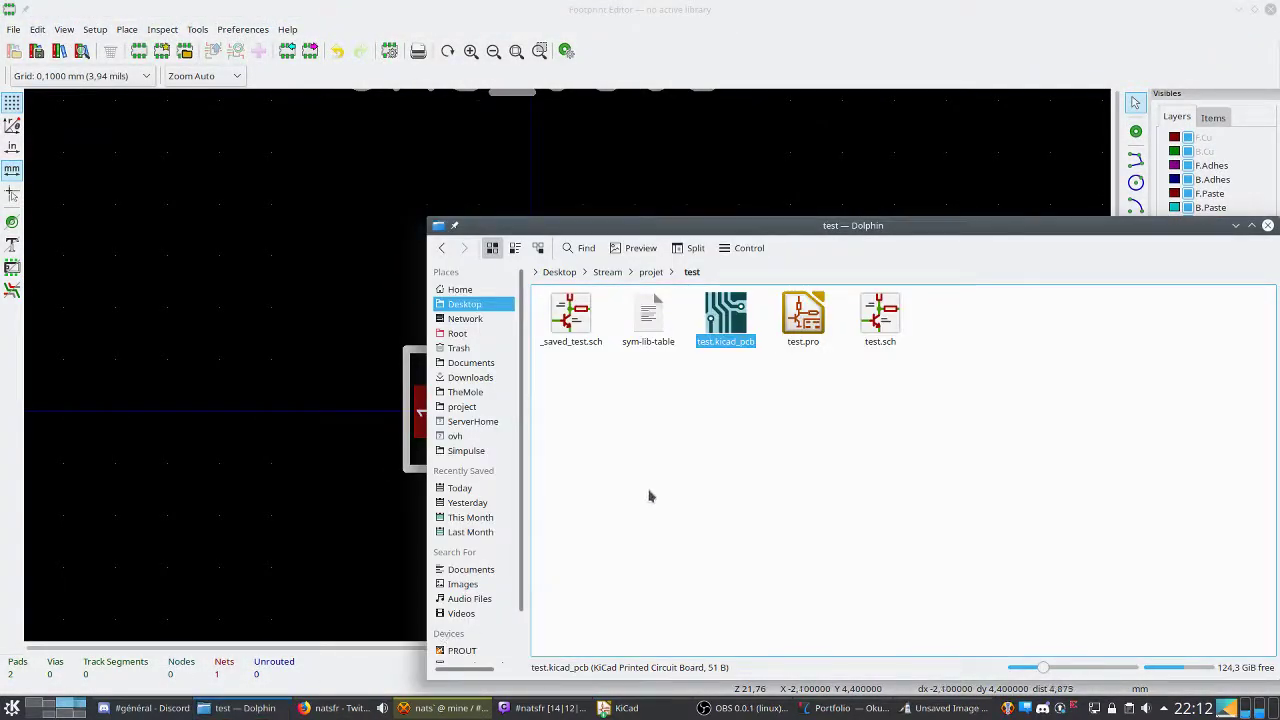
pyautogui.click(652, 273)
pyautogui.click(612, 272)
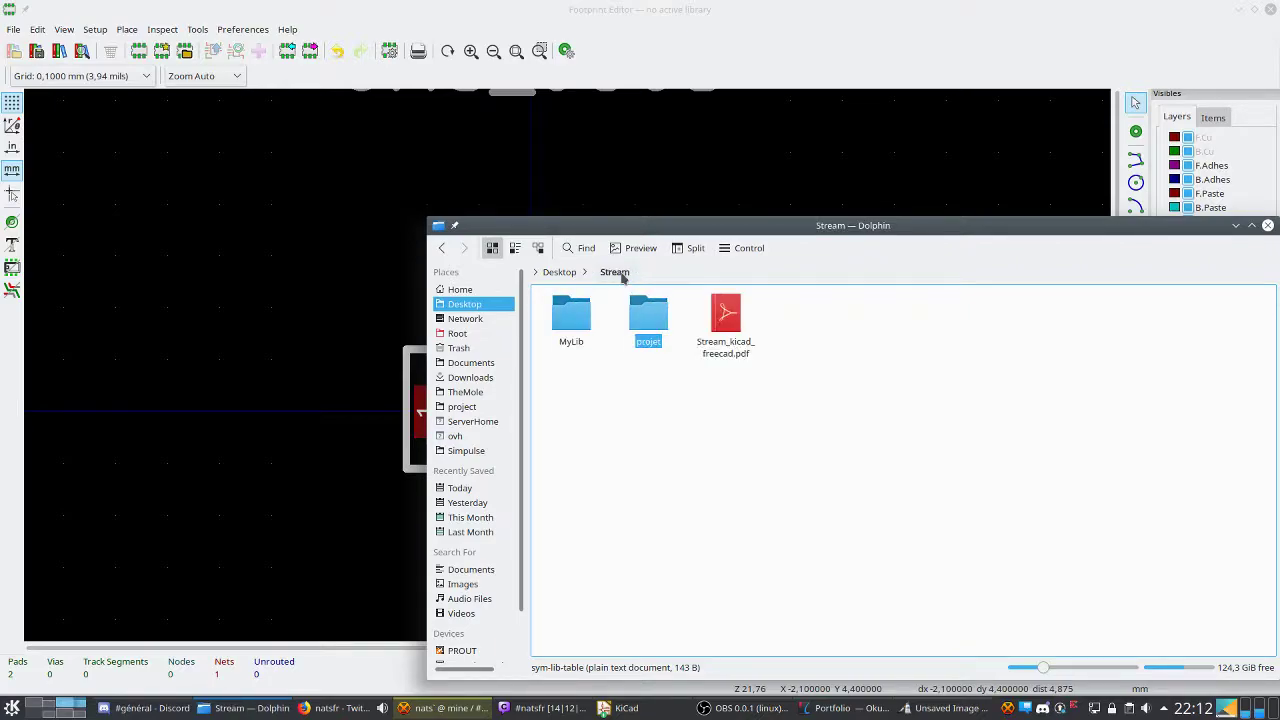
pyautogui.click(571, 340)
pyautogui.click(649, 330)
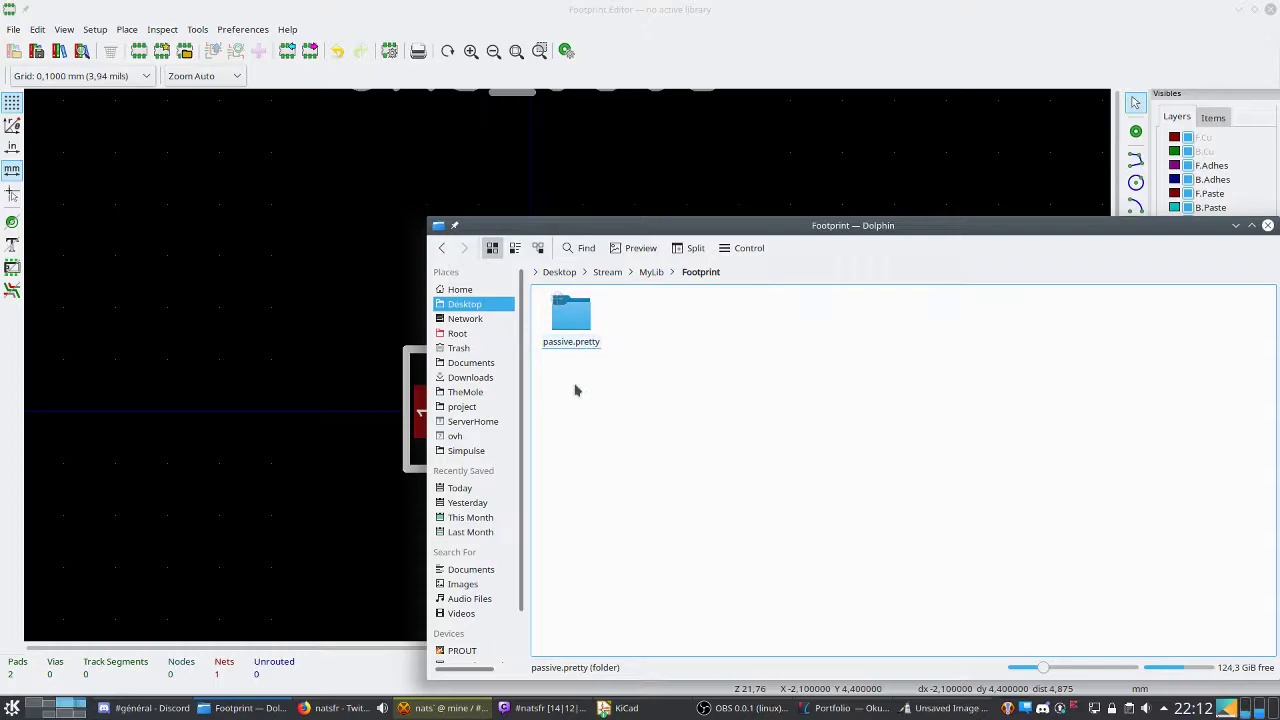
pyautogui.click(573, 330)
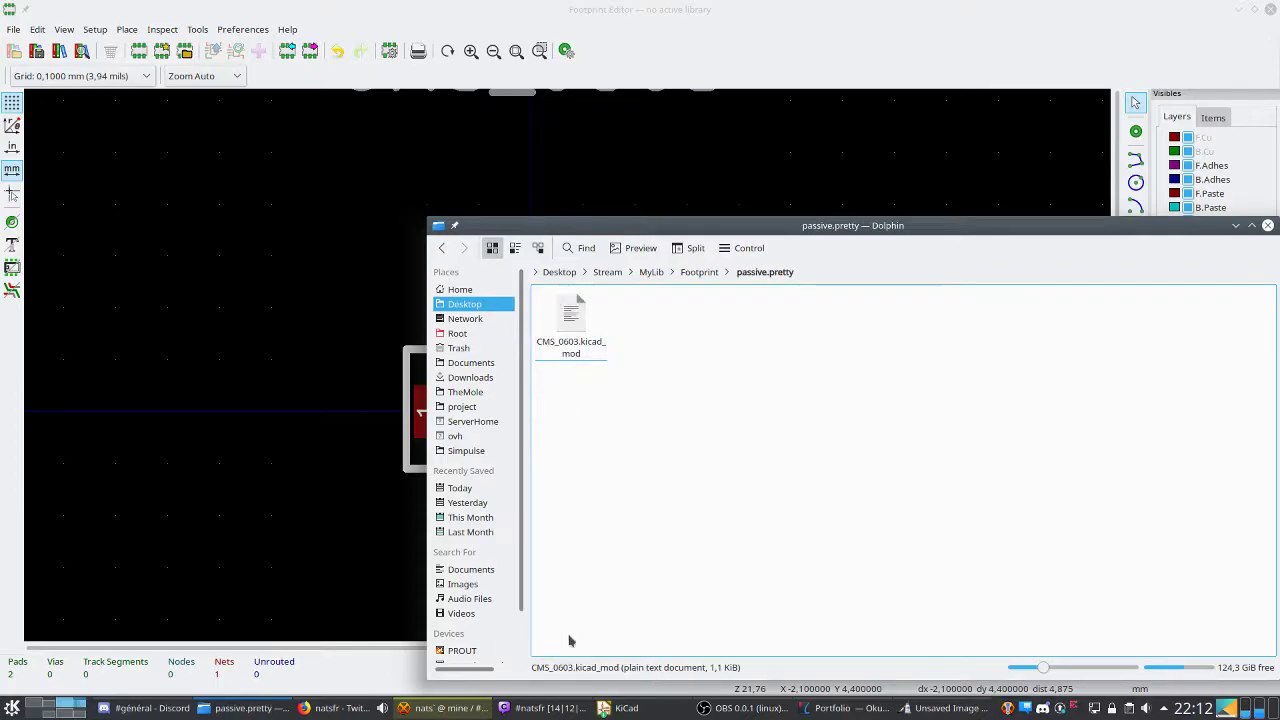
# Open CMS_0603.kicad_mod in Sublime Text, examine its two pad definition lines, then close it and go up to the Footprint folder.
pyautogui.rightClick(580, 322)
pyautogui.moveTo(700, 424)
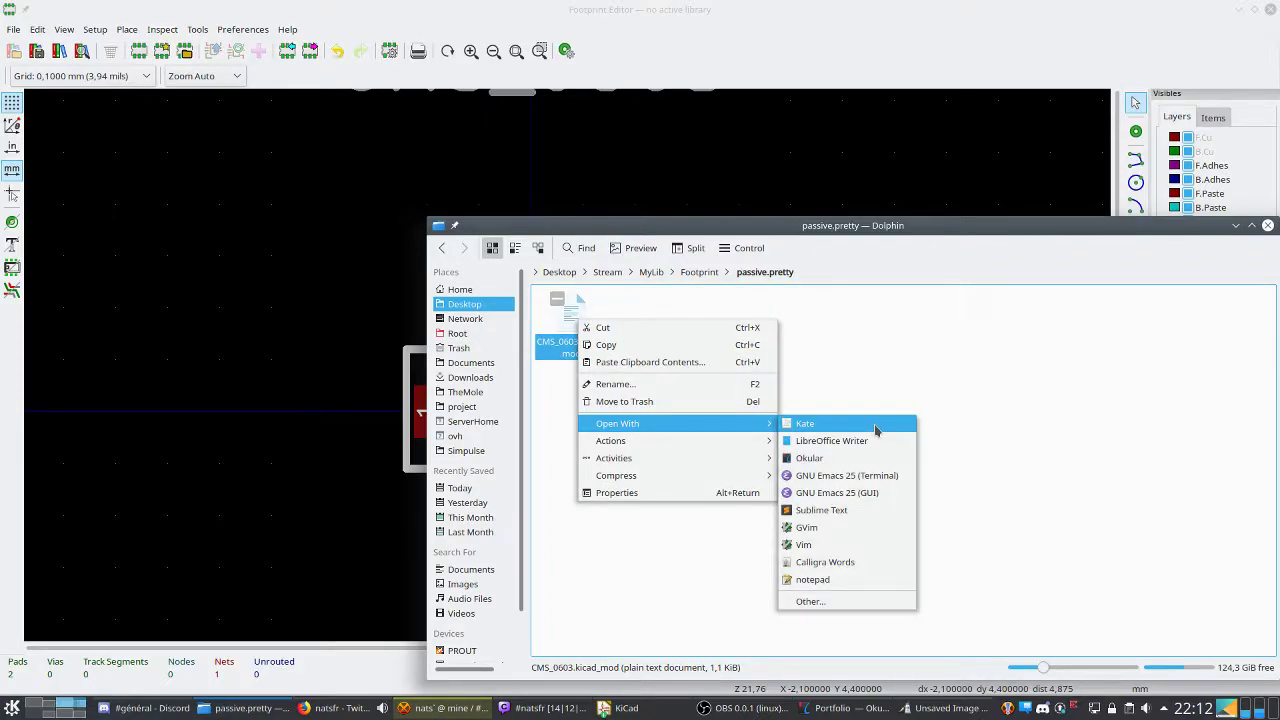
pyautogui.click(850, 511)
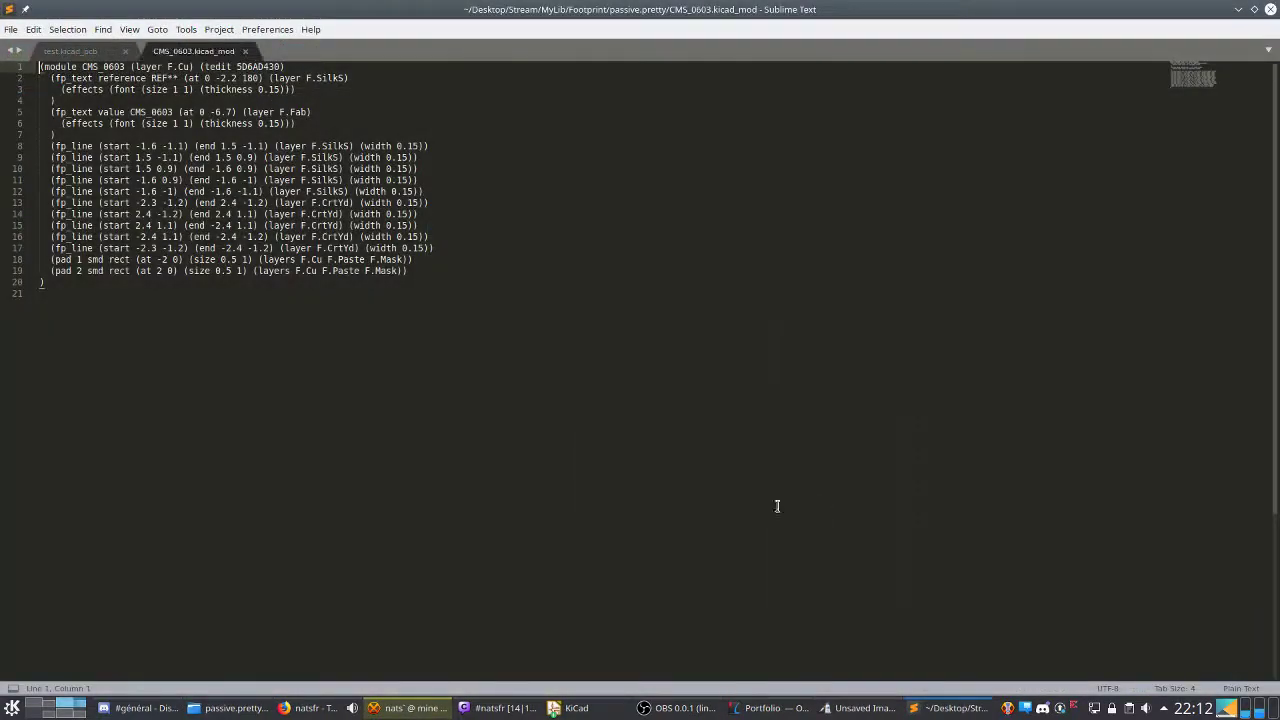
pyautogui.scroll(-3, 329, 334)
pyautogui.scroll(3, 306, 297)
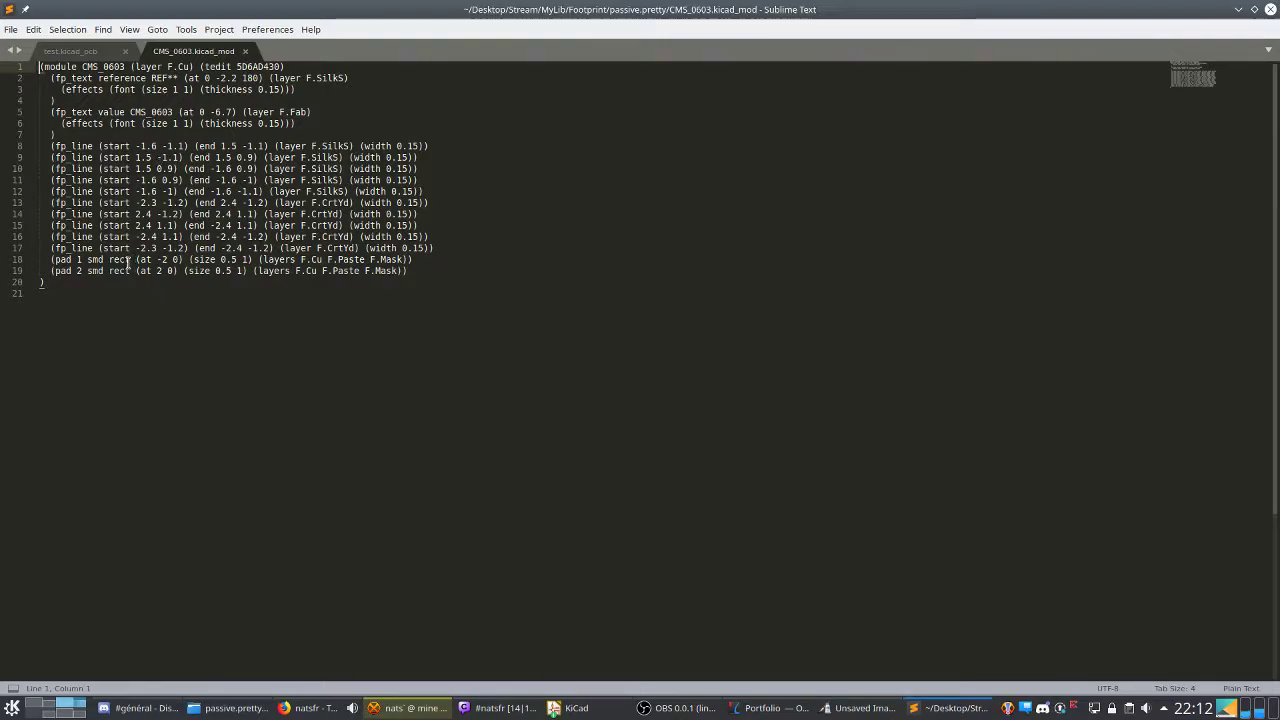
pyautogui.moveTo(52, 259); pyautogui.dragTo(451, 267)
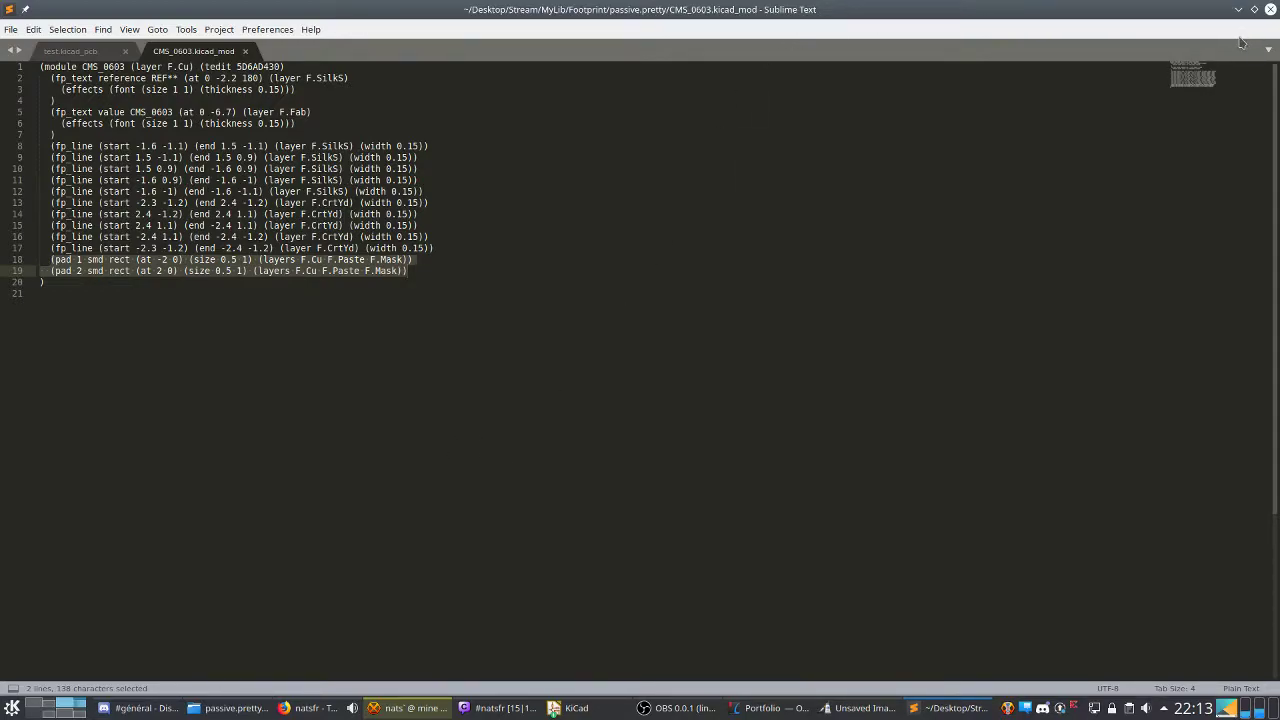
pyautogui.click(1270, 9)
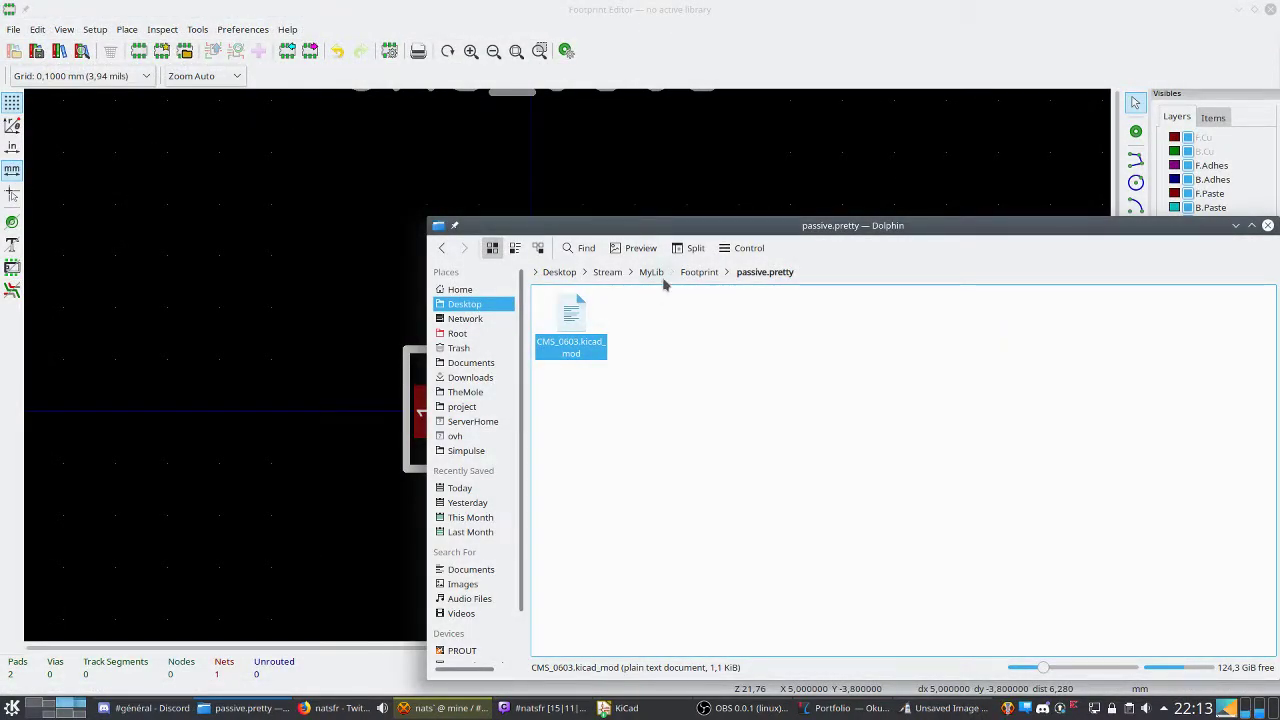
pyautogui.click(699, 284)
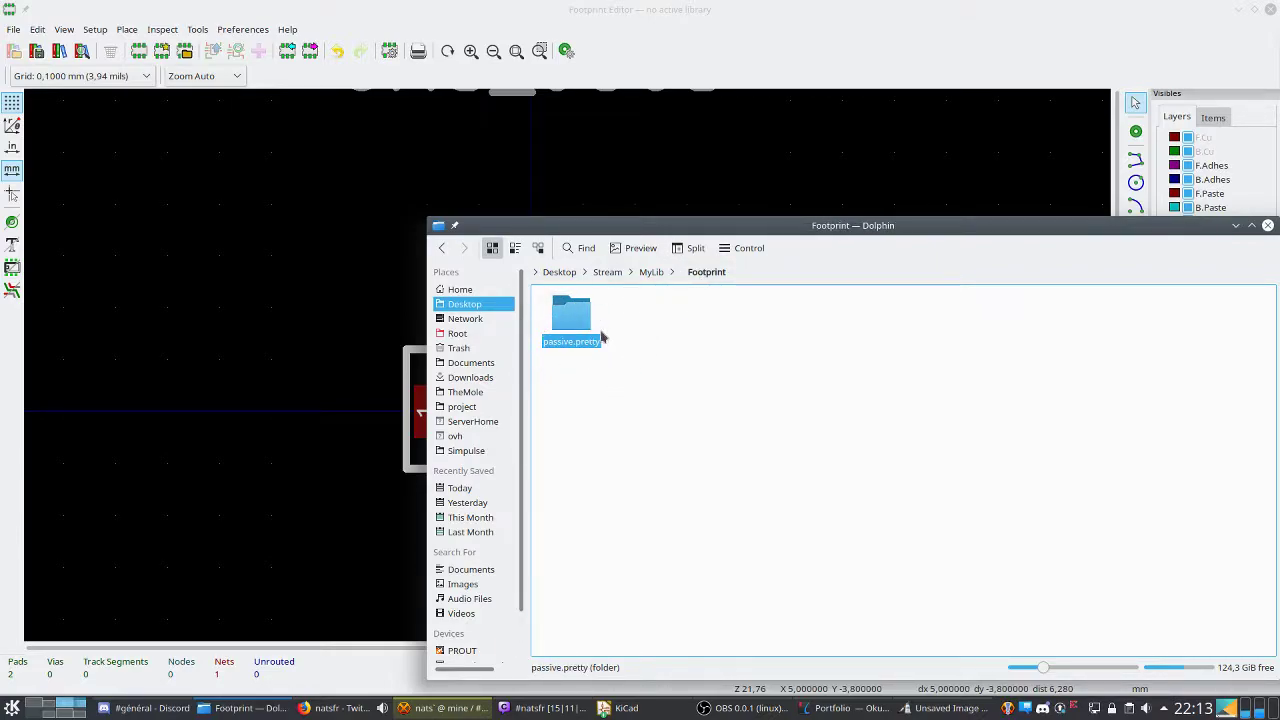
# In the Footprint Editor, add the passive.pretty folder from Stream/MyLib/Footprint to the project-specific footprint libraries.
pyautogui.click(480, 110)
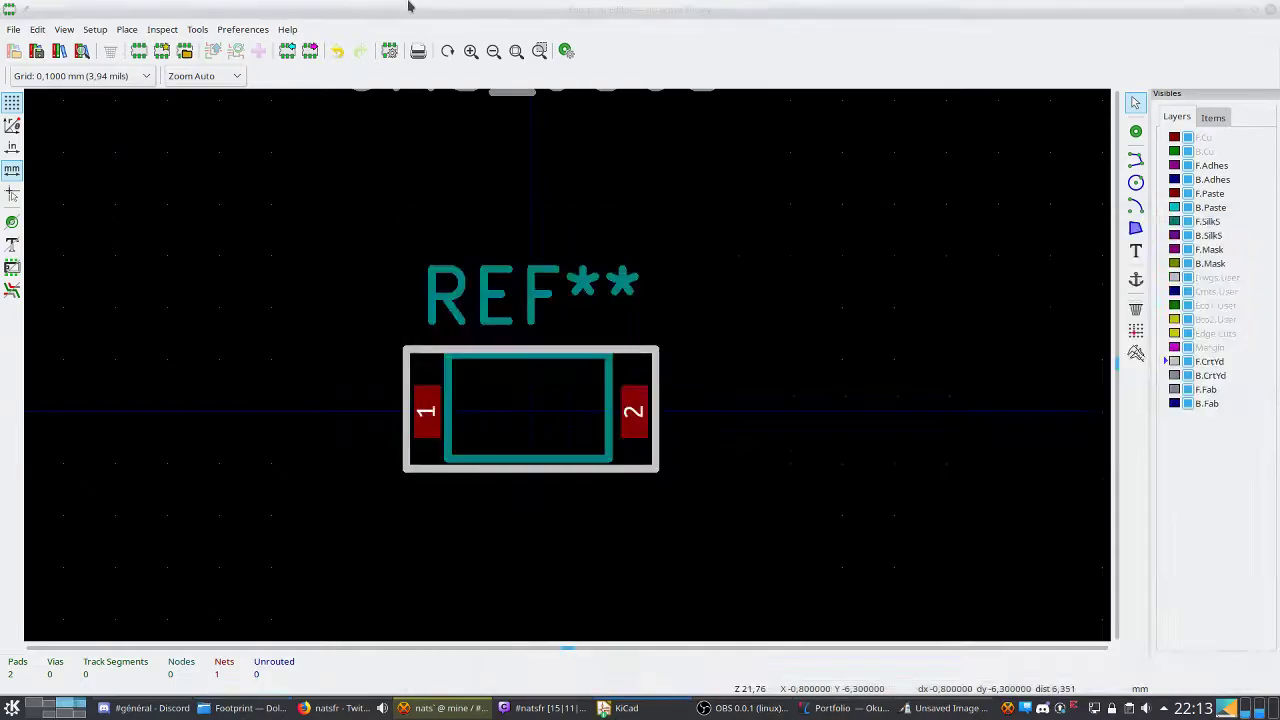
pyautogui.click(243, 29)
pyautogui.click(255, 76)
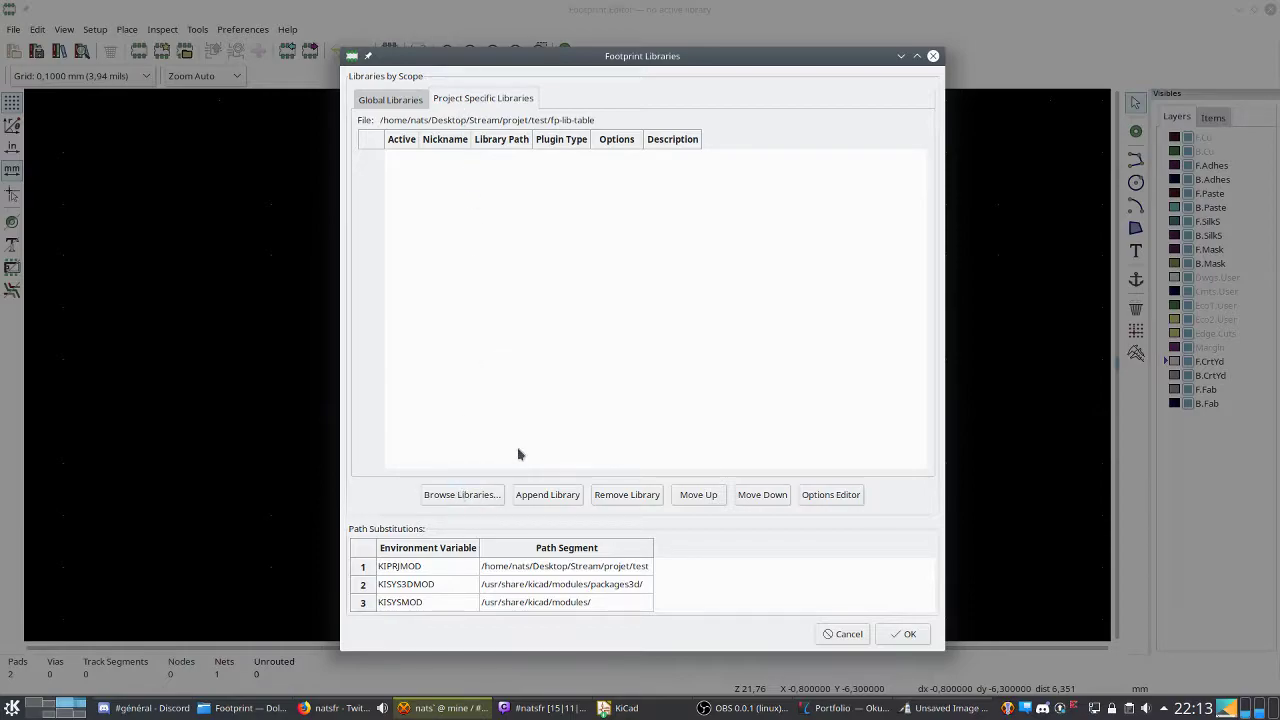
pyautogui.click(426, 503)
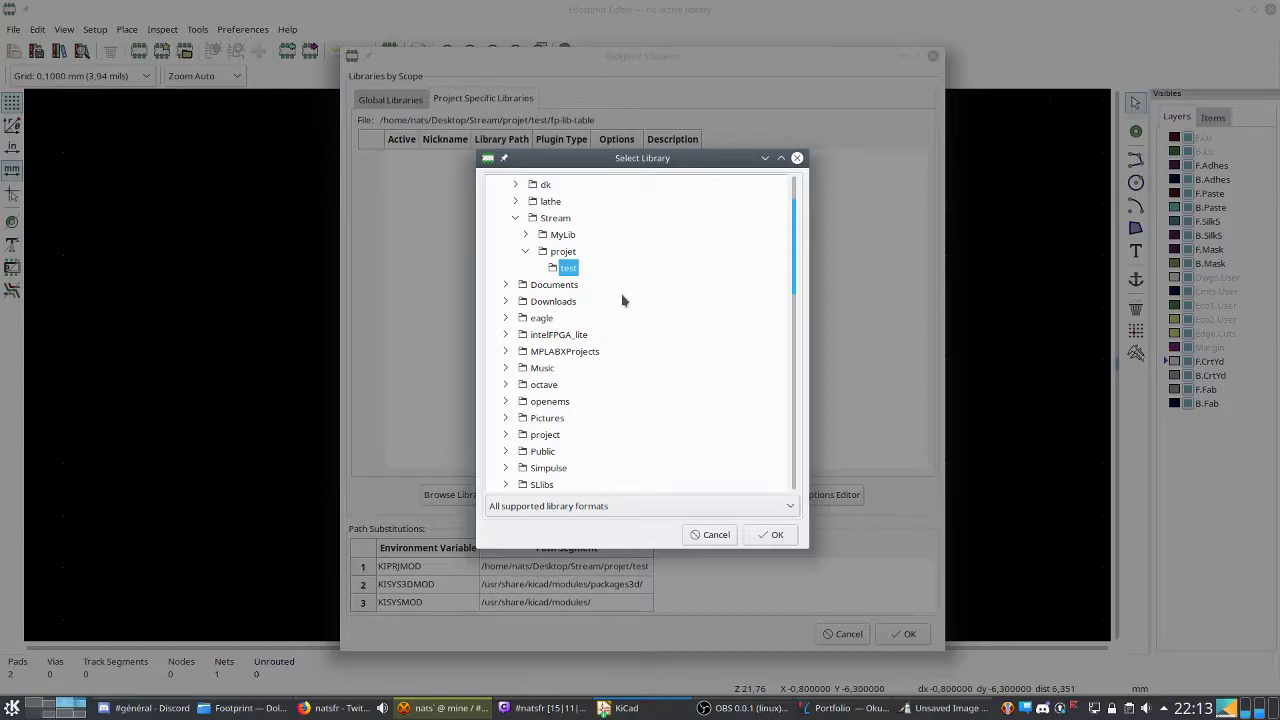
pyautogui.click(524, 236)
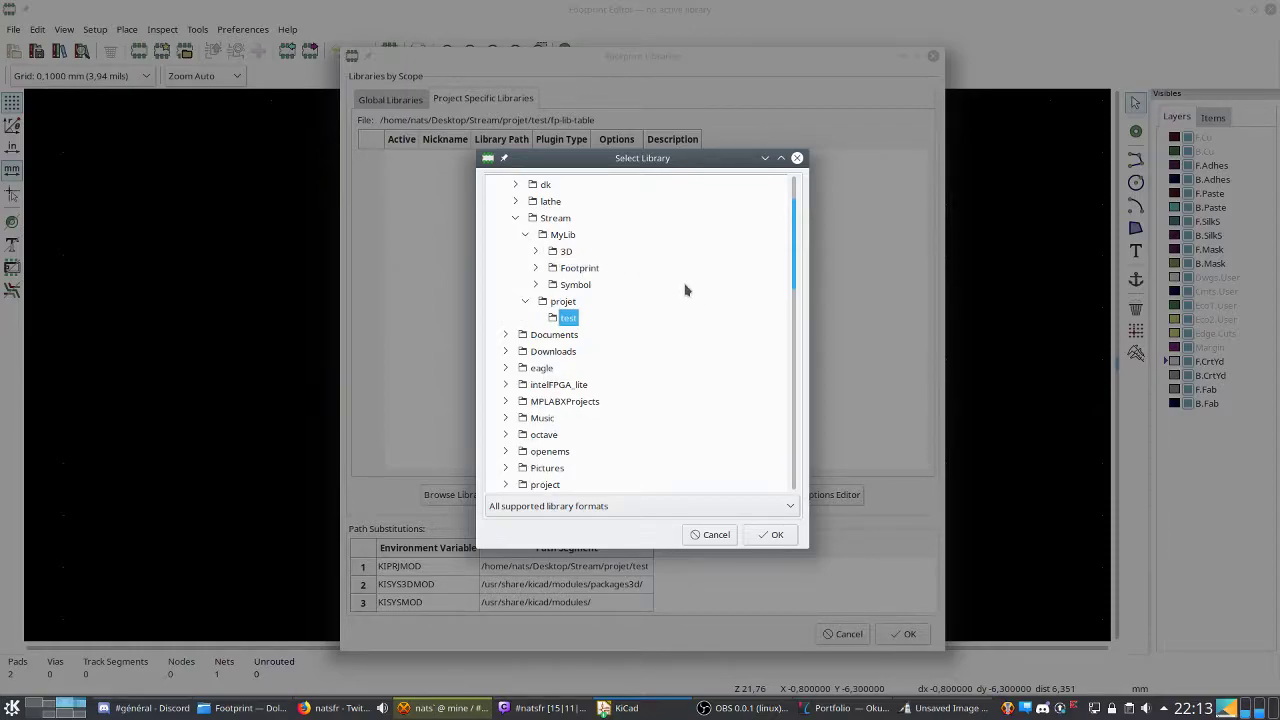
pyautogui.click(535, 270)
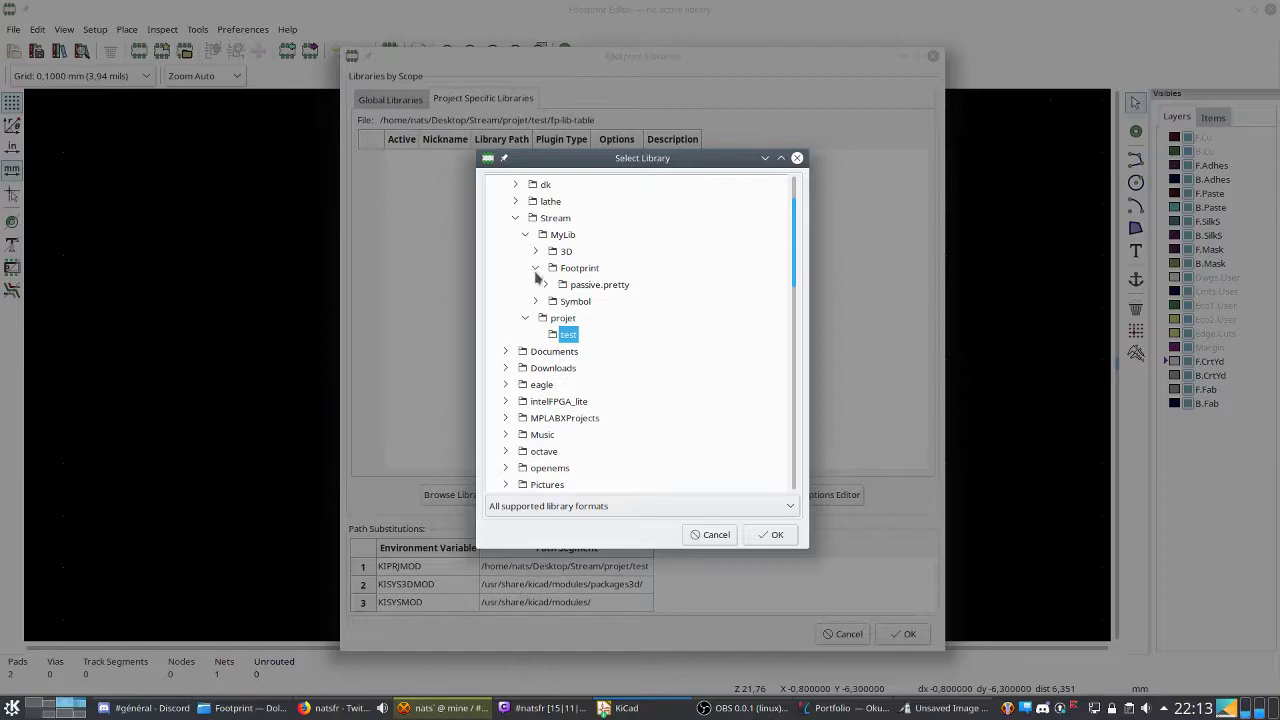
pyautogui.click(604, 287)
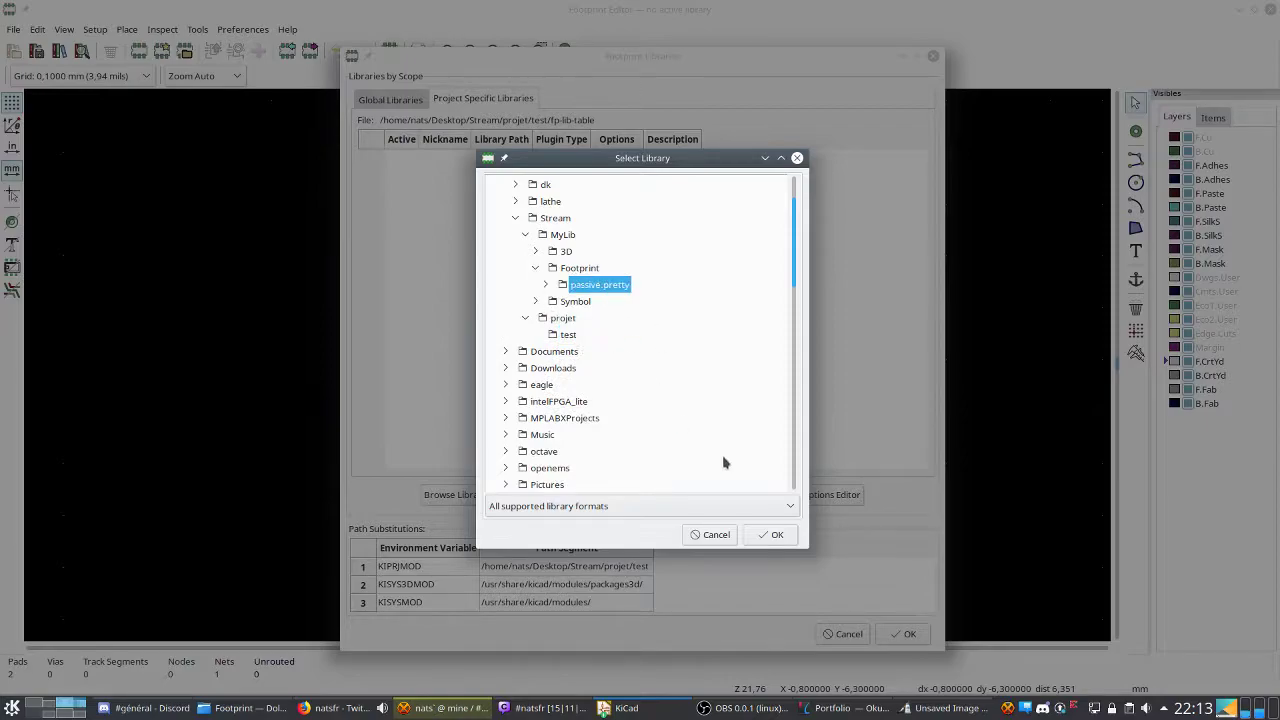
pyautogui.click(770, 535)
# Widen the library path column, review the plugin types for the passive library while keeping KiCad, and accept the library table.
pyautogui.moveTo(532, 140); pyautogui.dragTo(729, 141)
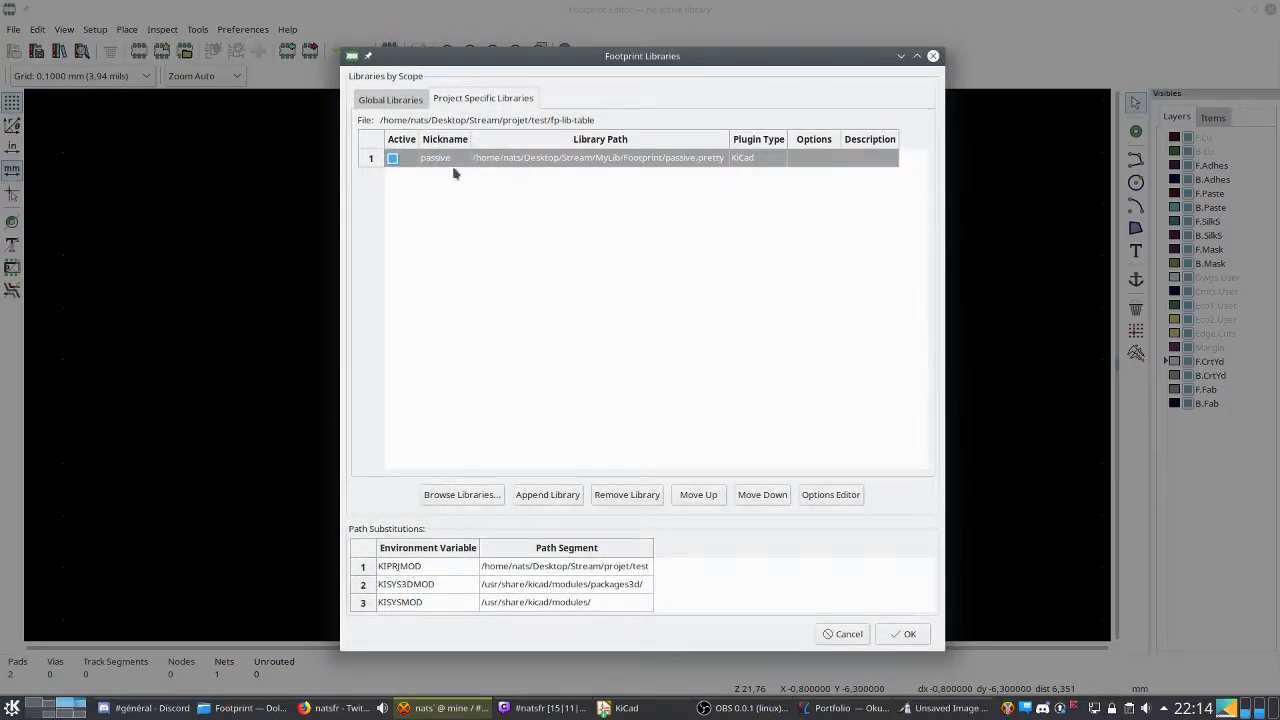
pyautogui.click(762, 162)
pyautogui.click(772, 160)
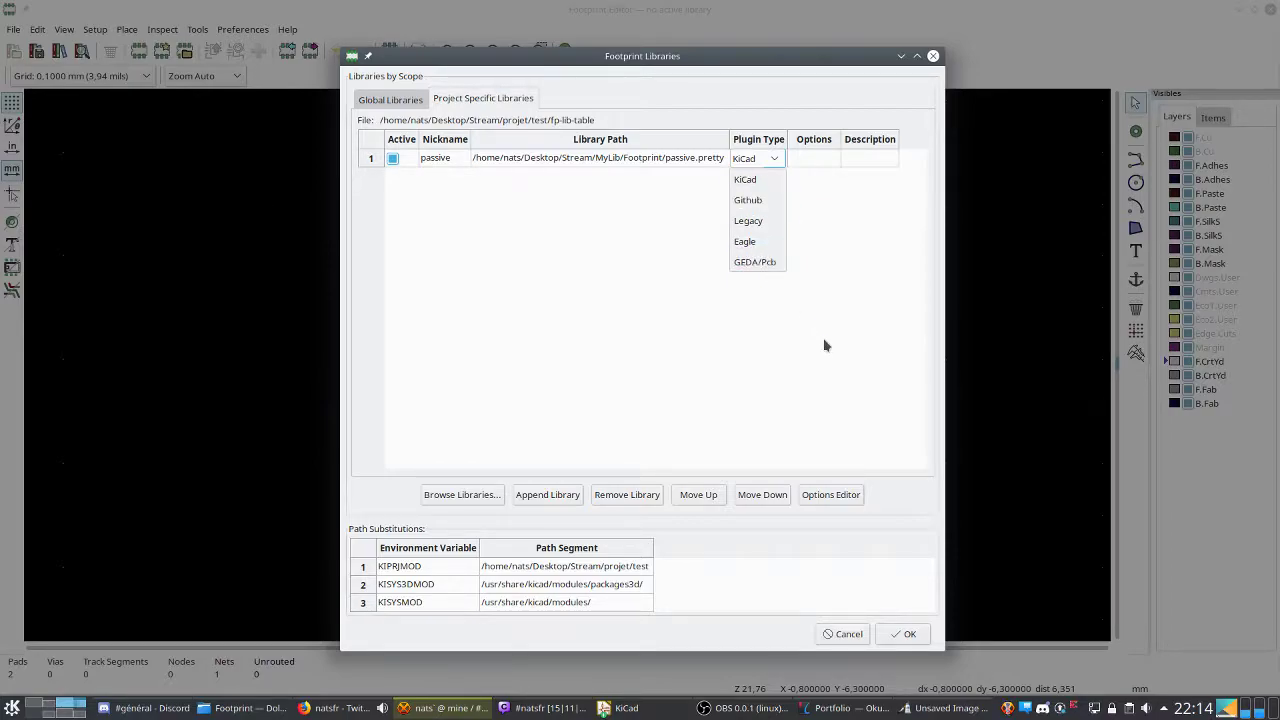
pyautogui.click(840, 370)
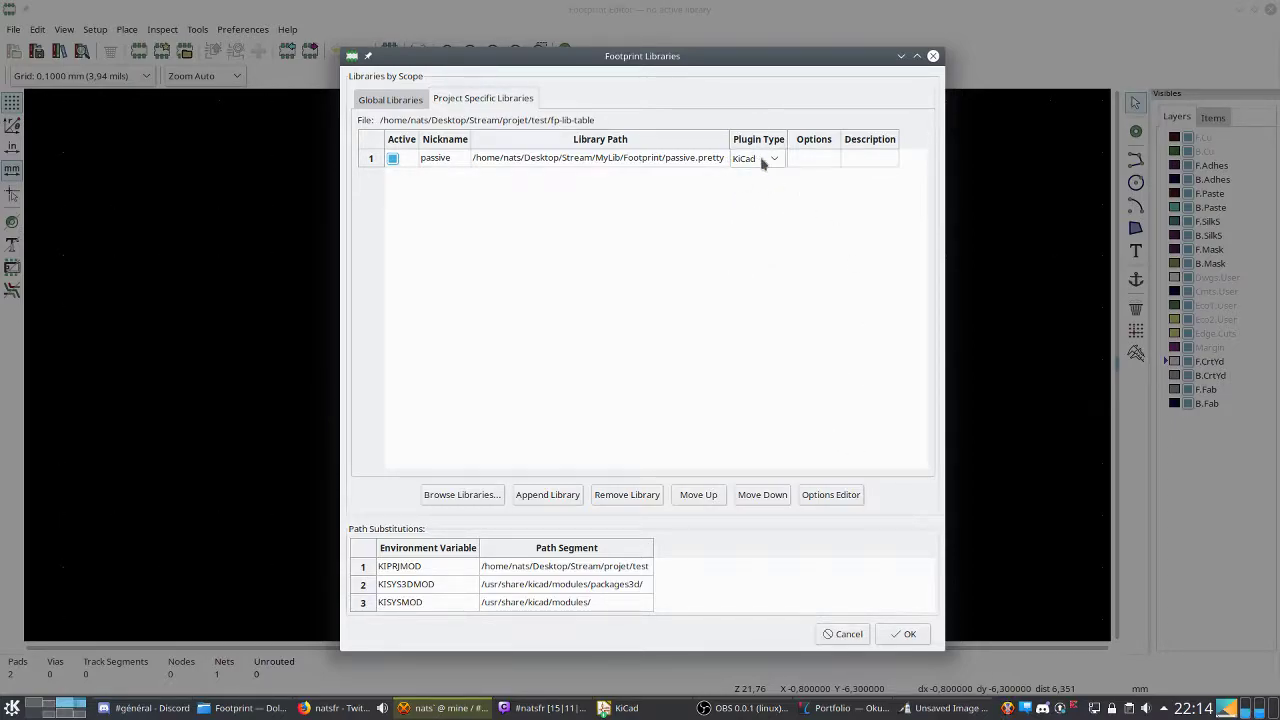
pyautogui.click(907, 634)
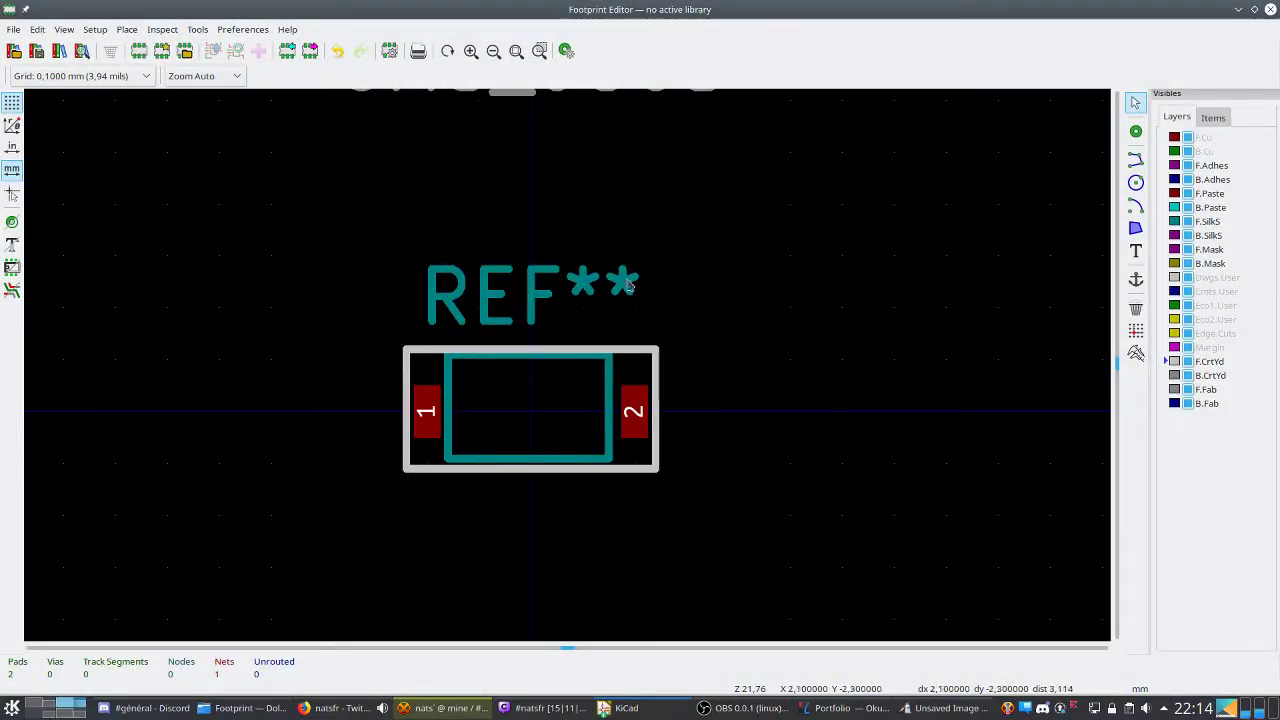
# Exit the Footprint Editor, saving the CMS_0603 footprint into the passive library.
pyautogui.click(1270, 9)
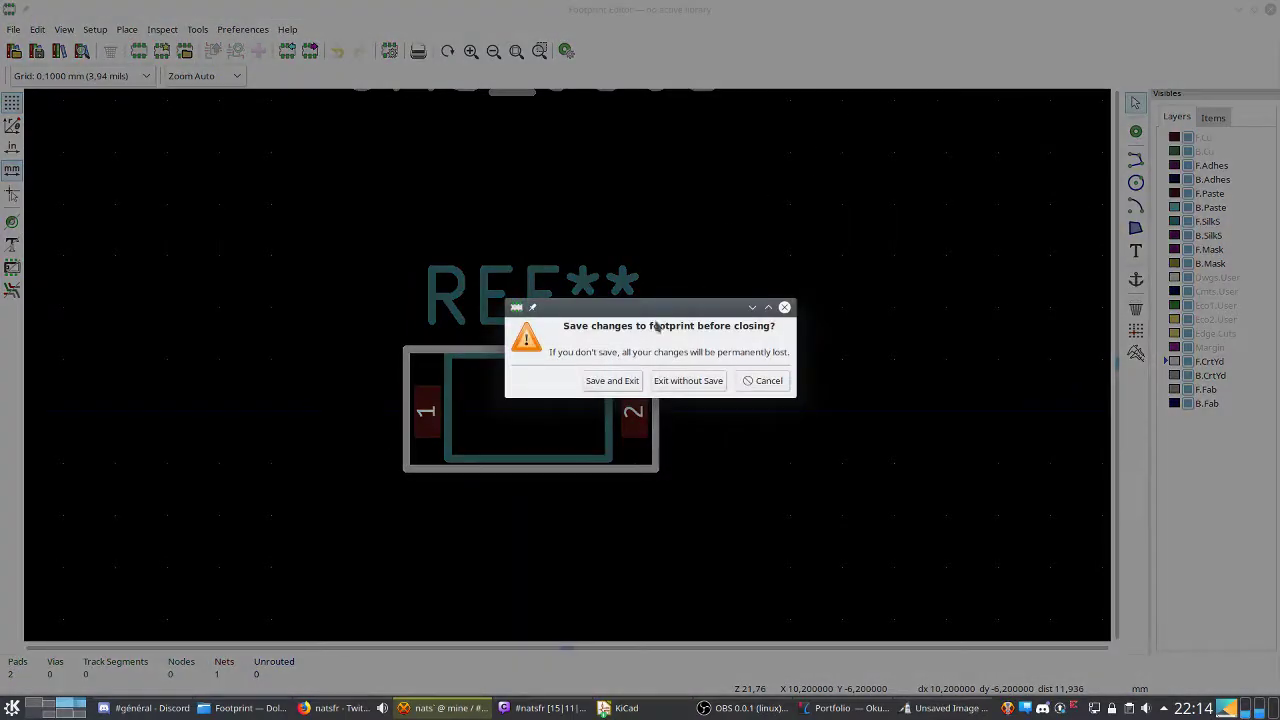
pyautogui.click(612, 381)
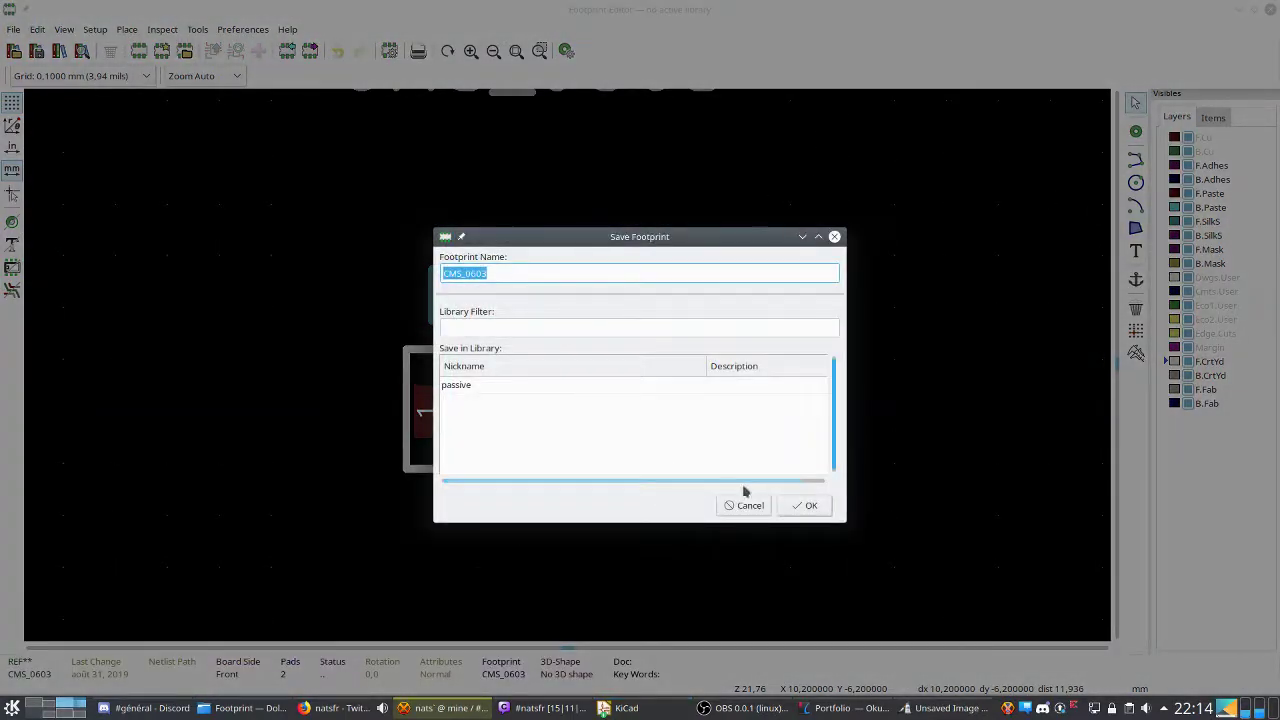
pyautogui.click(457, 385)
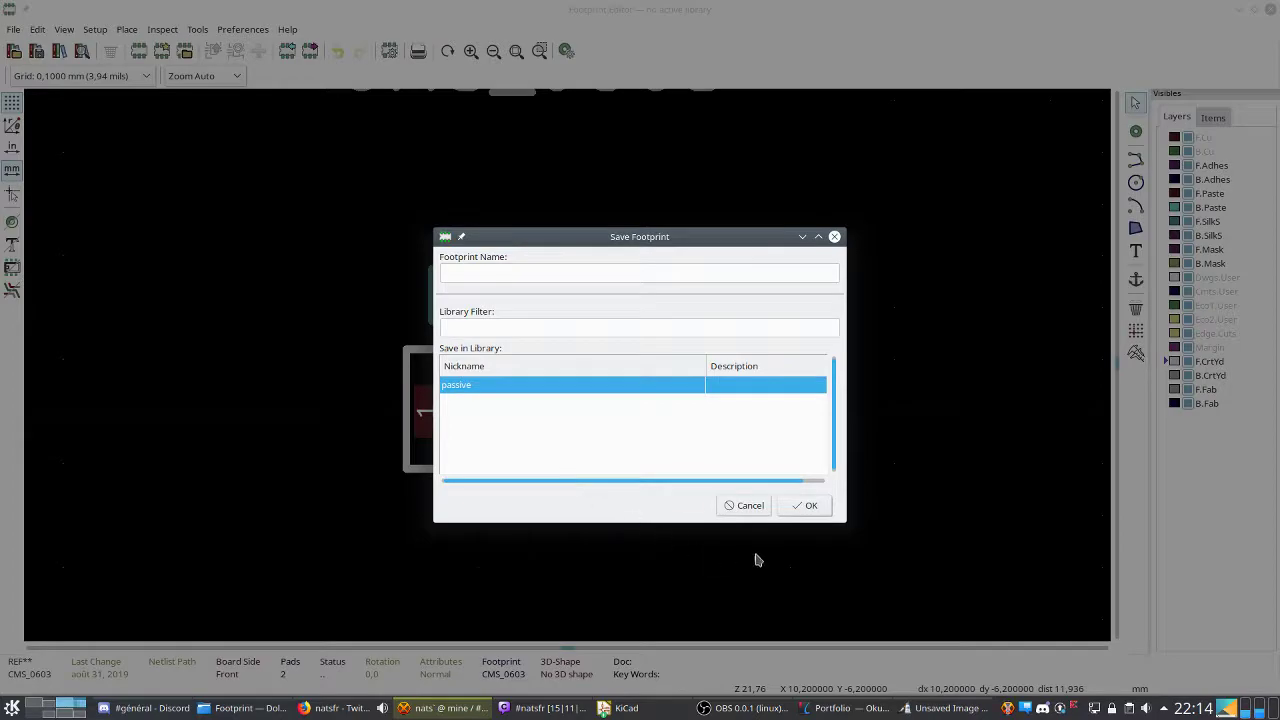
pyautogui.click(793, 508)
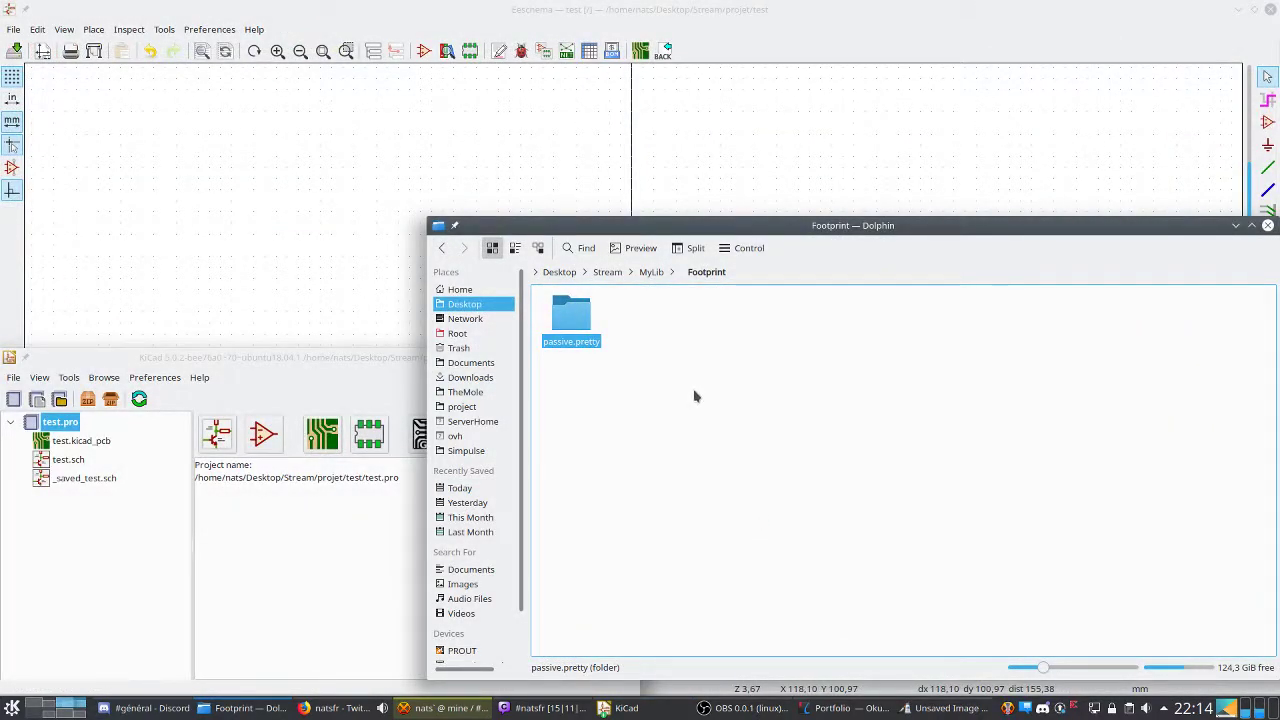
# Open the test board in Pcbnew from the schematic and view the schematic, project manager and board windows in turn.
pyautogui.click(472, 9)
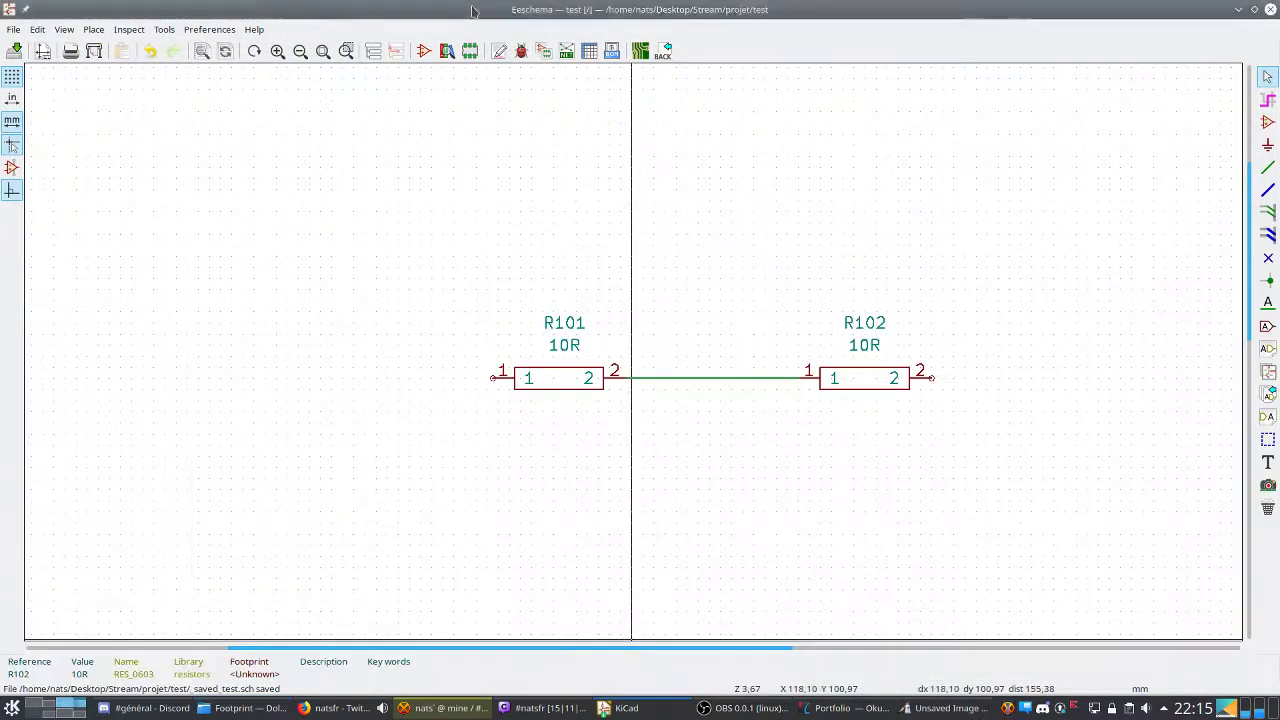
pyautogui.click(640, 52)
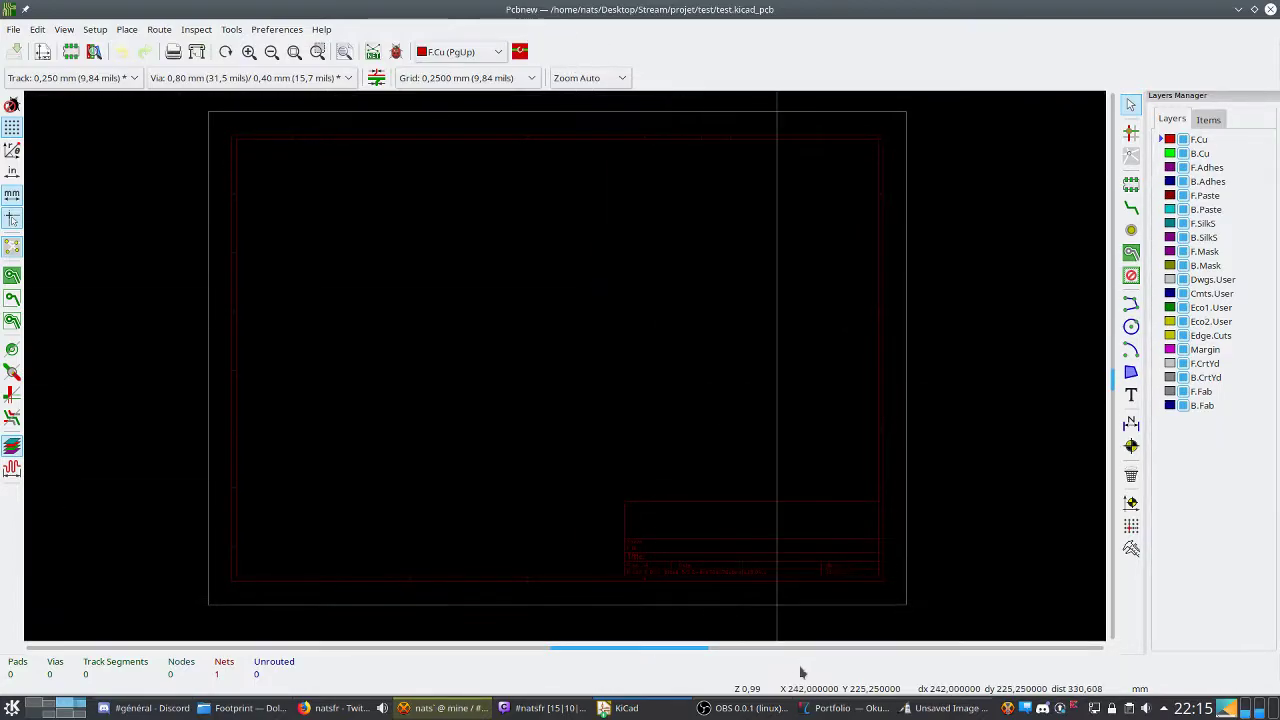
pyautogui.click(652, 710)
pyautogui.click(650, 651)
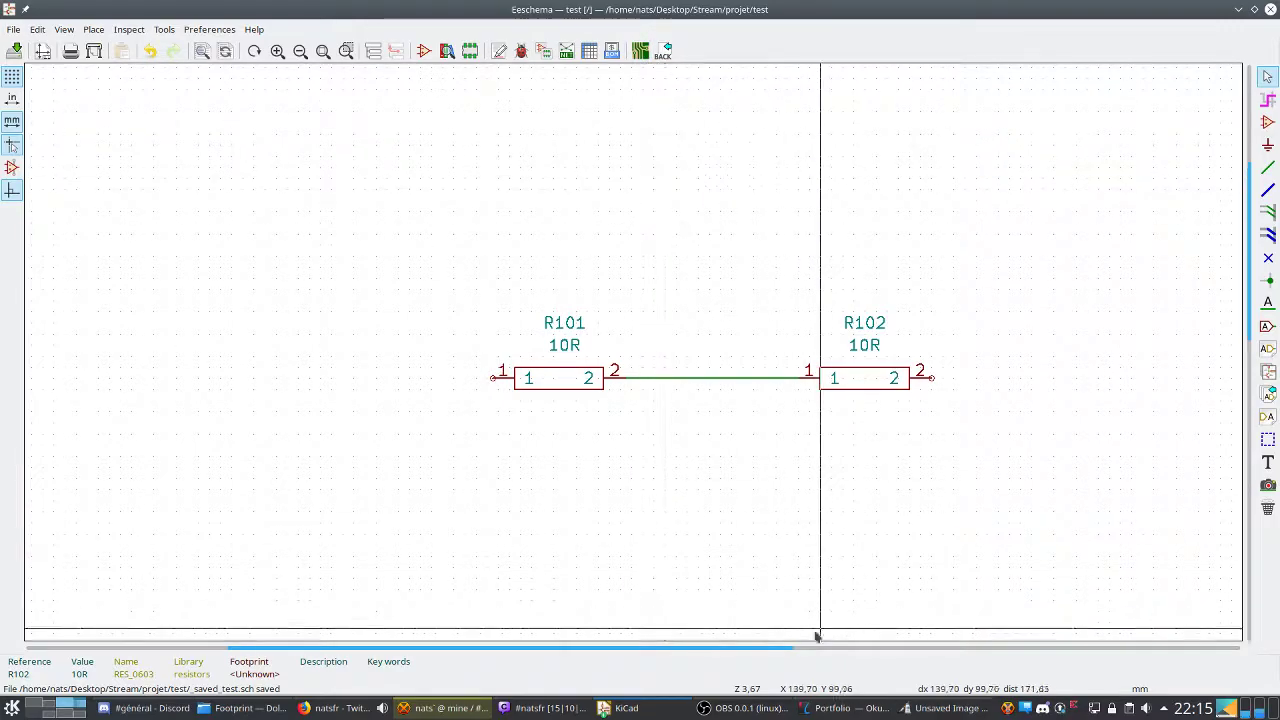
pyautogui.click(652, 712)
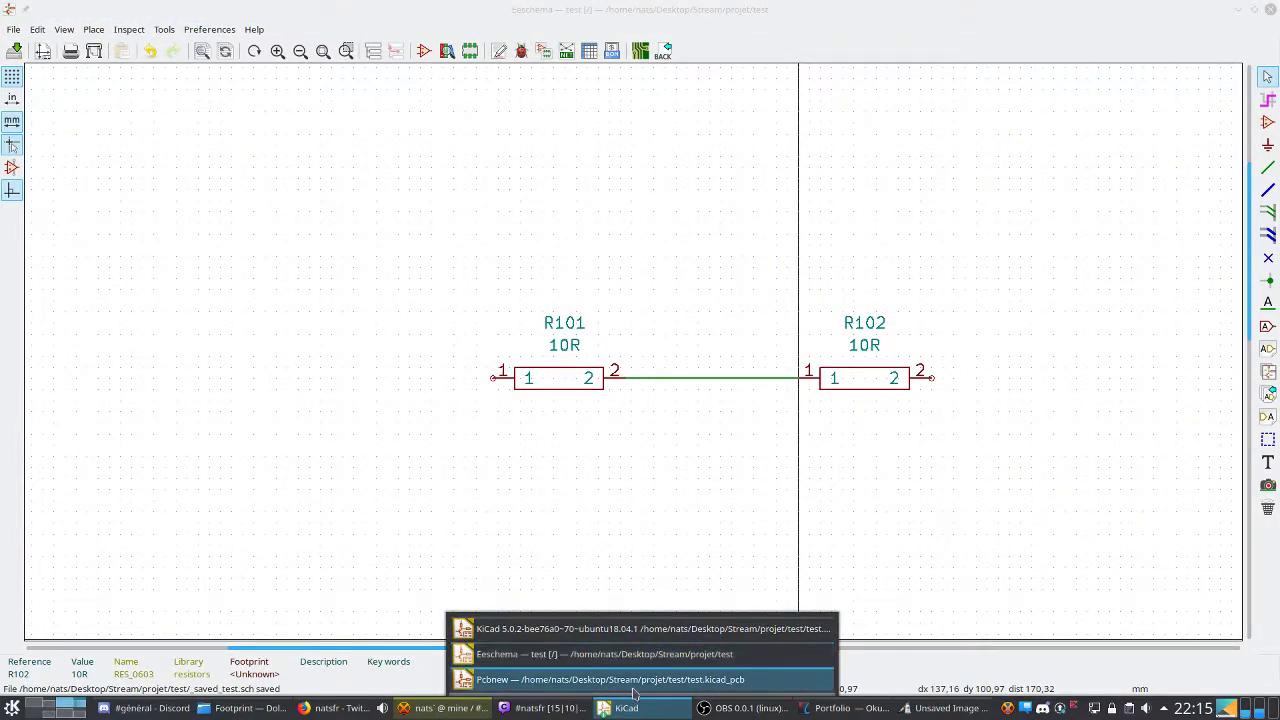
pyautogui.click(594, 629)
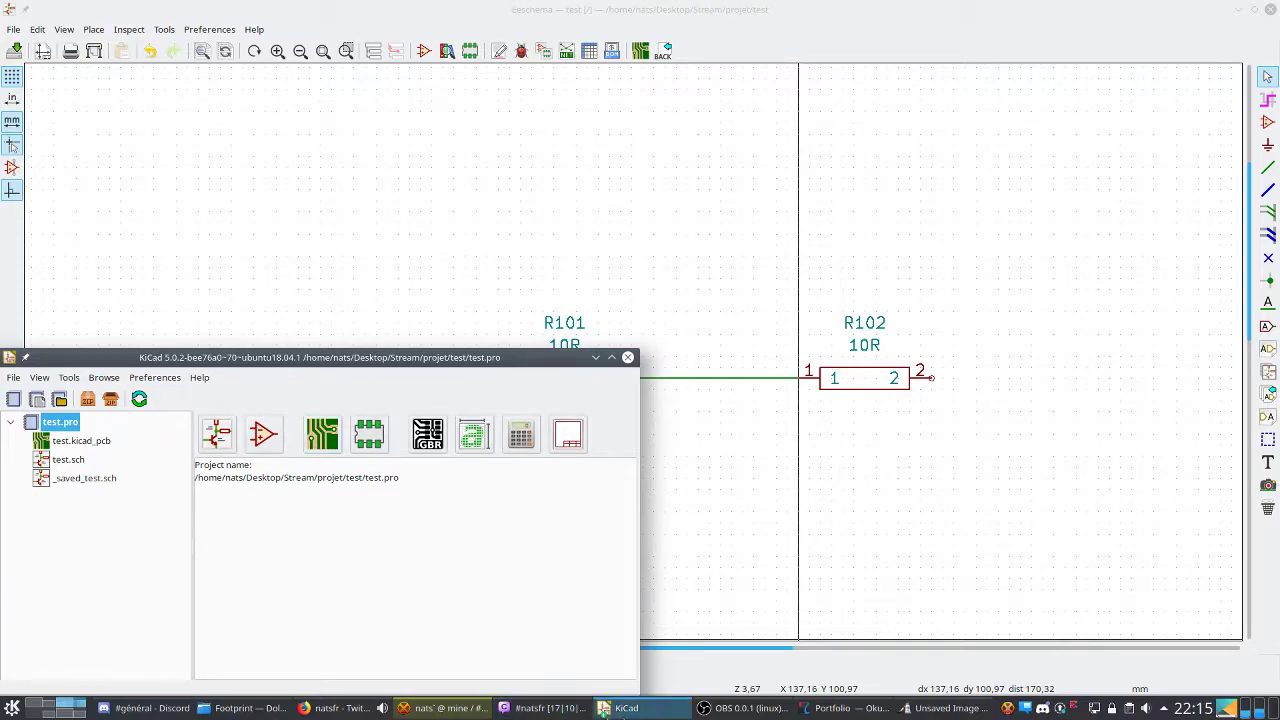
pyautogui.click(620, 708)
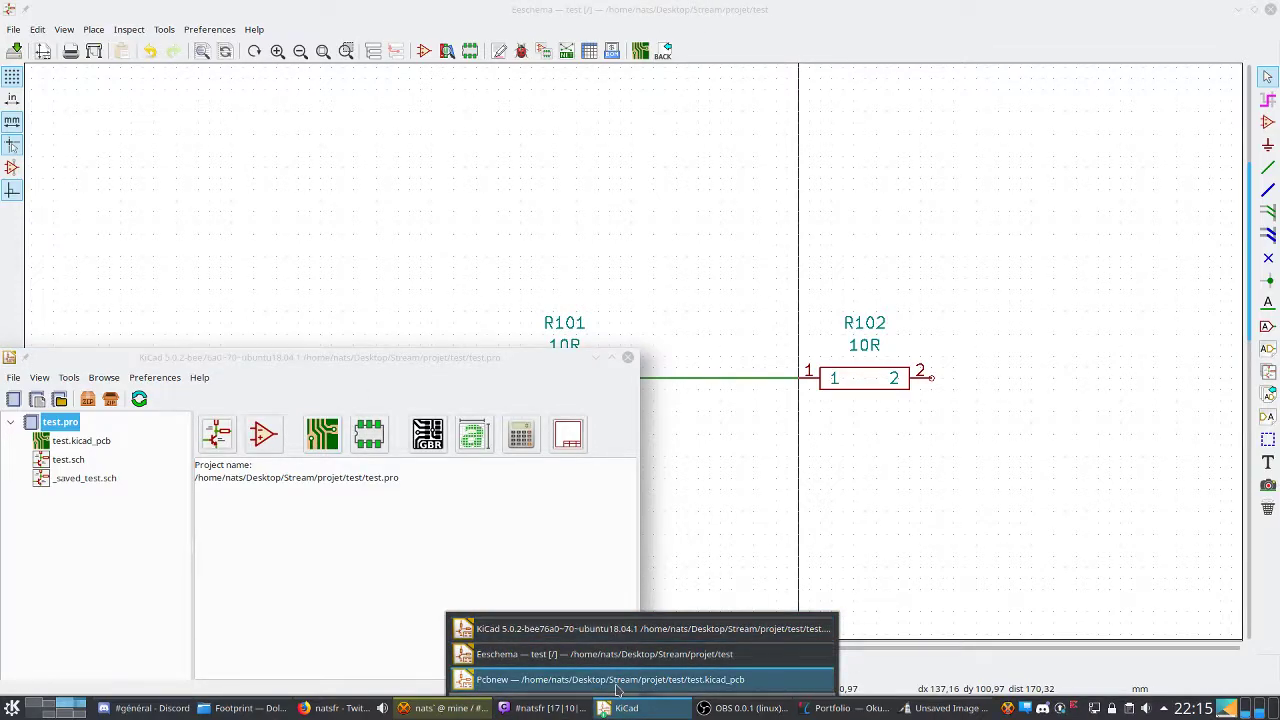
pyautogui.click(617, 680)
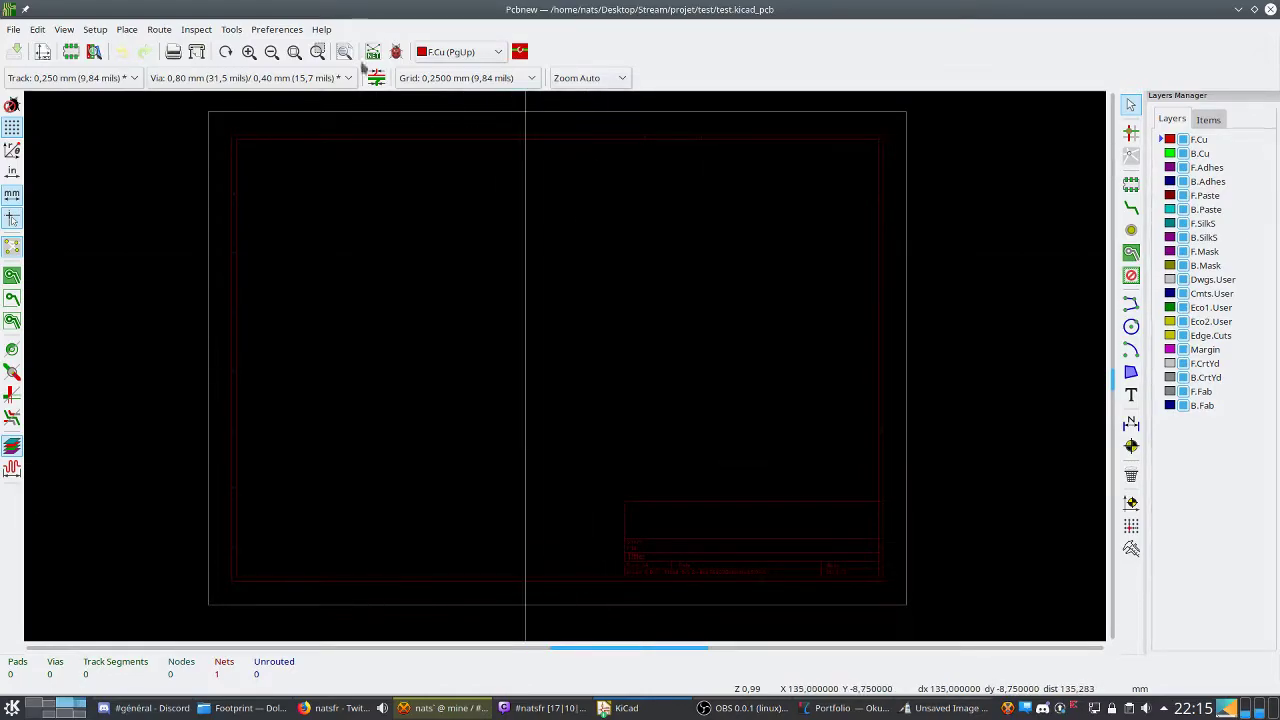
# Check the project-specific footprint libraries from Pcbnew and close the library table without changes.
pyautogui.click(277, 29)
pyautogui.click(343, 74)
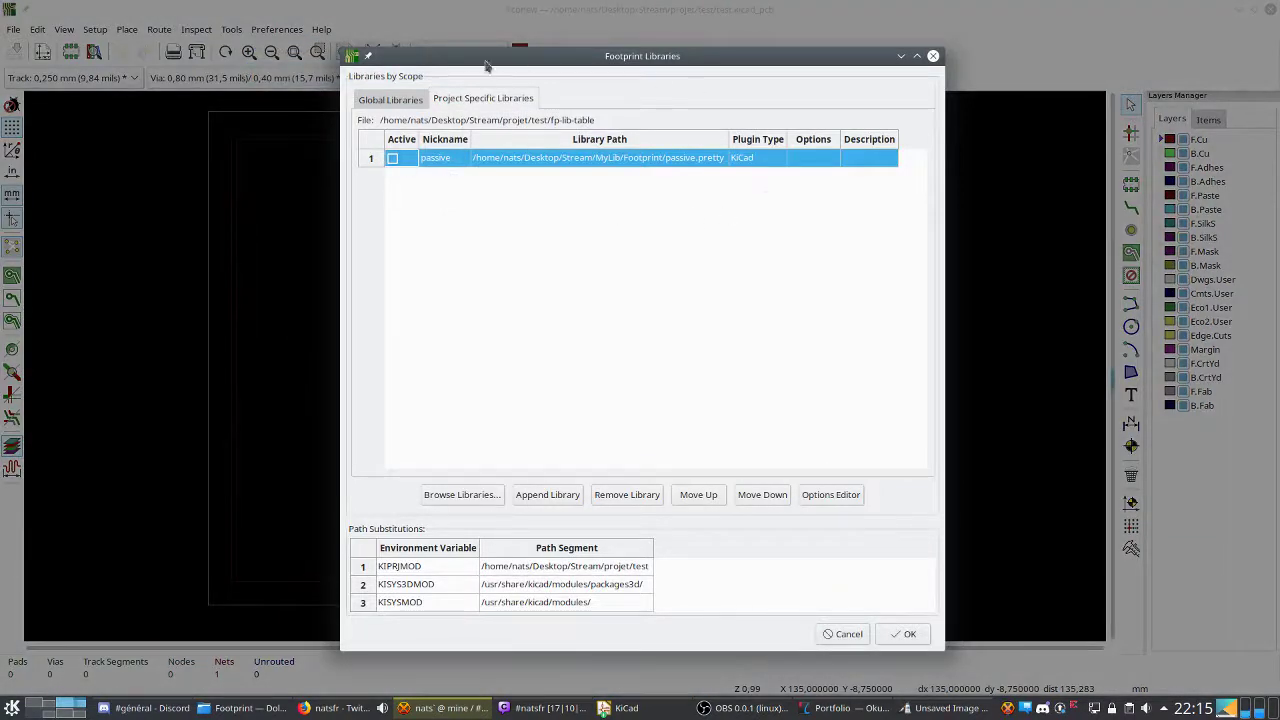
pyautogui.click(845, 637)
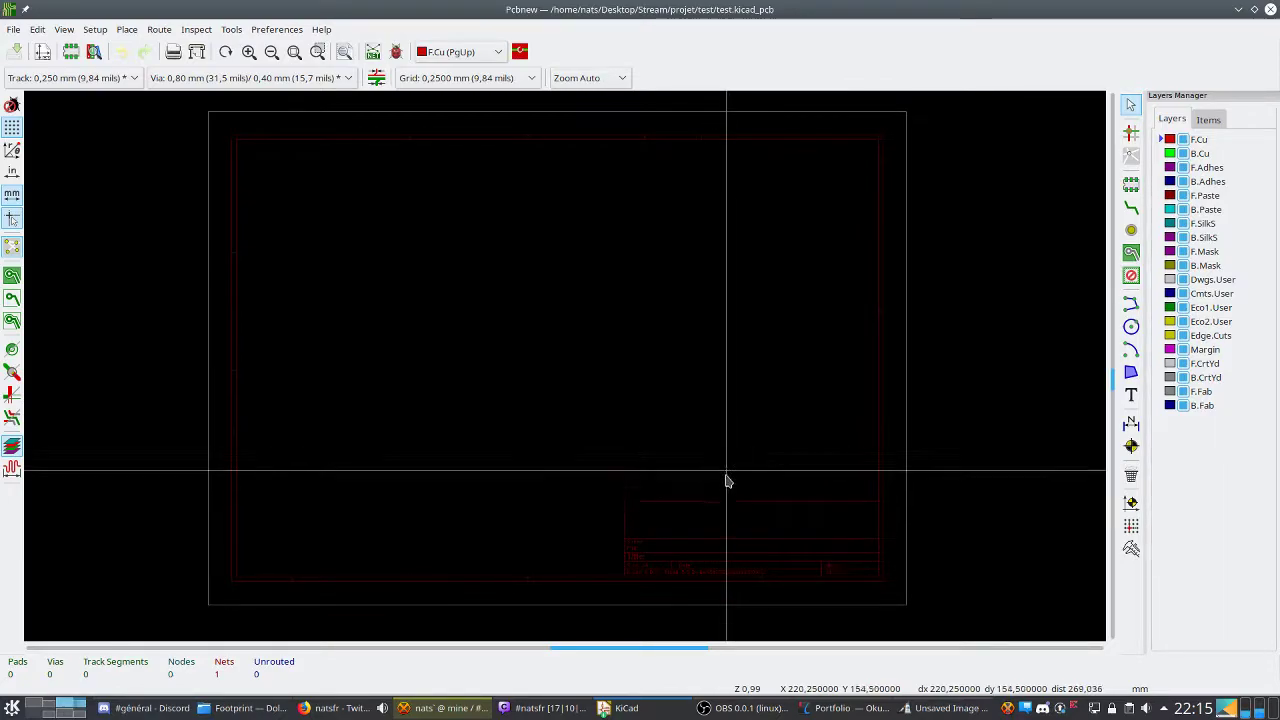
# Switch to the Eeschema schematic and assign the CMS_0603 footprint from the passive library to resistor R101.
pyautogui.click(604, 708)
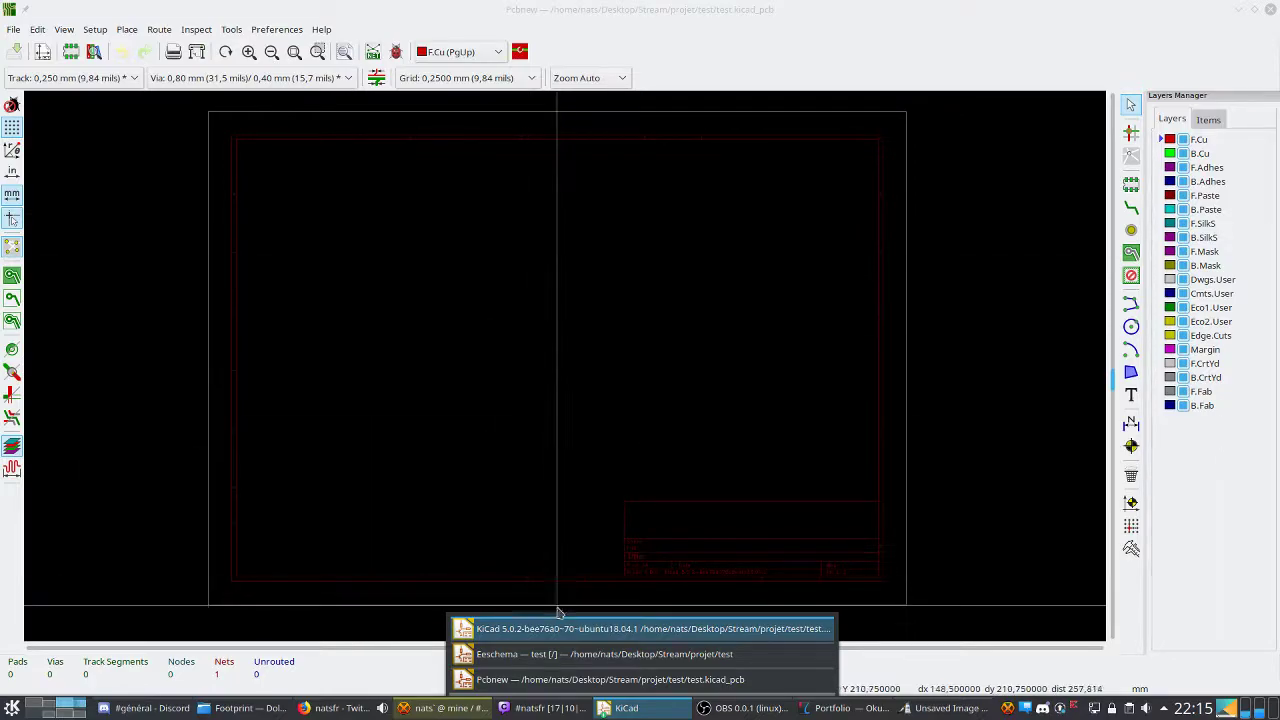
pyautogui.click(558, 655)
pyautogui.click(558, 655)
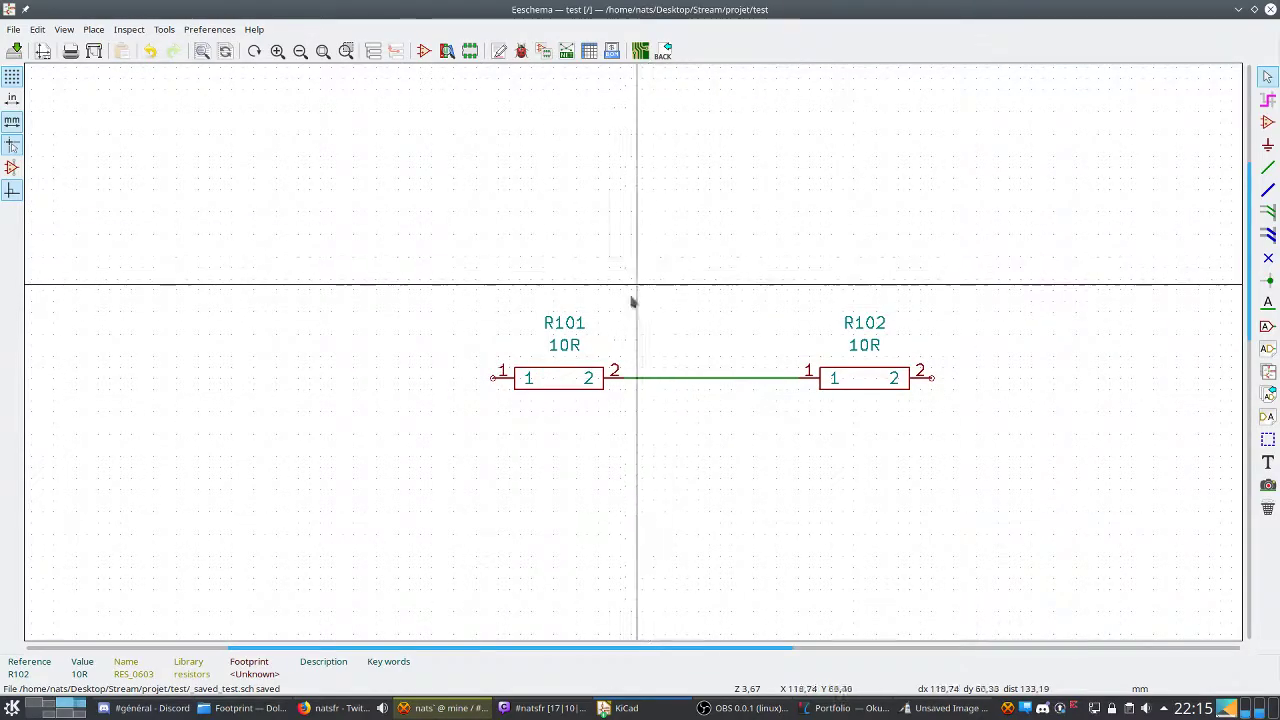
pyautogui.doubleClick(575, 386)
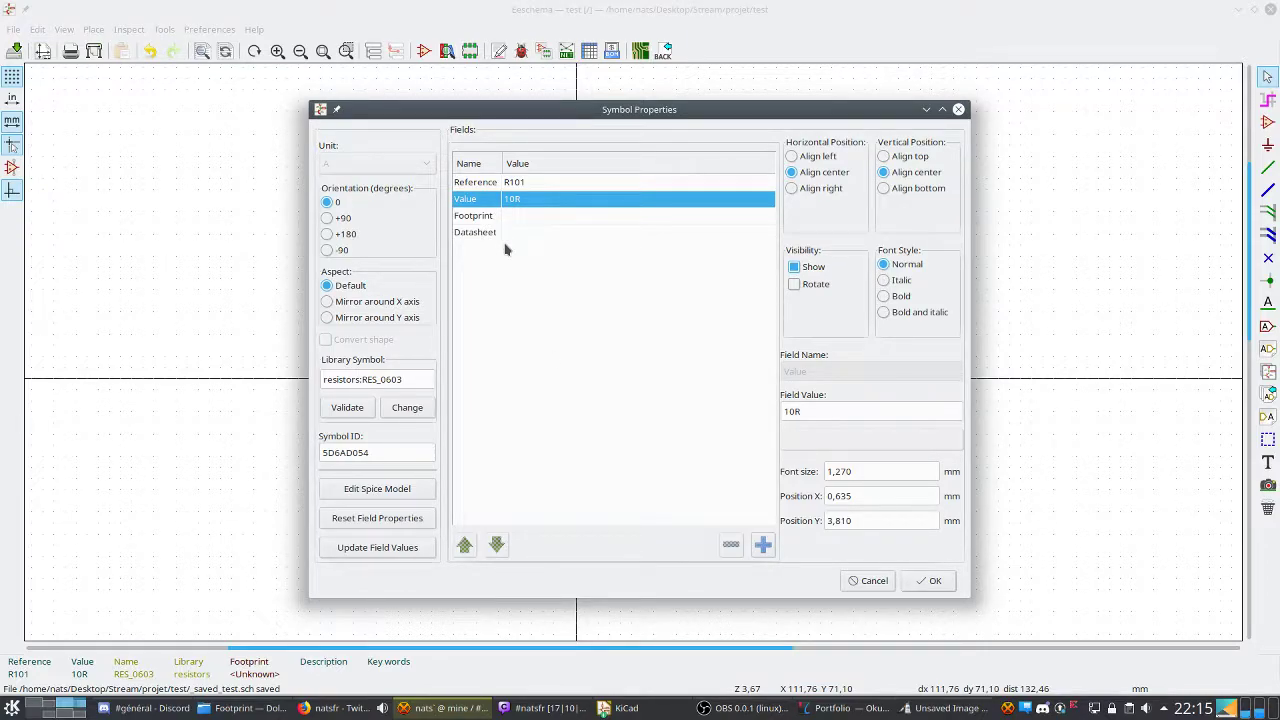
pyautogui.click(575, 219)
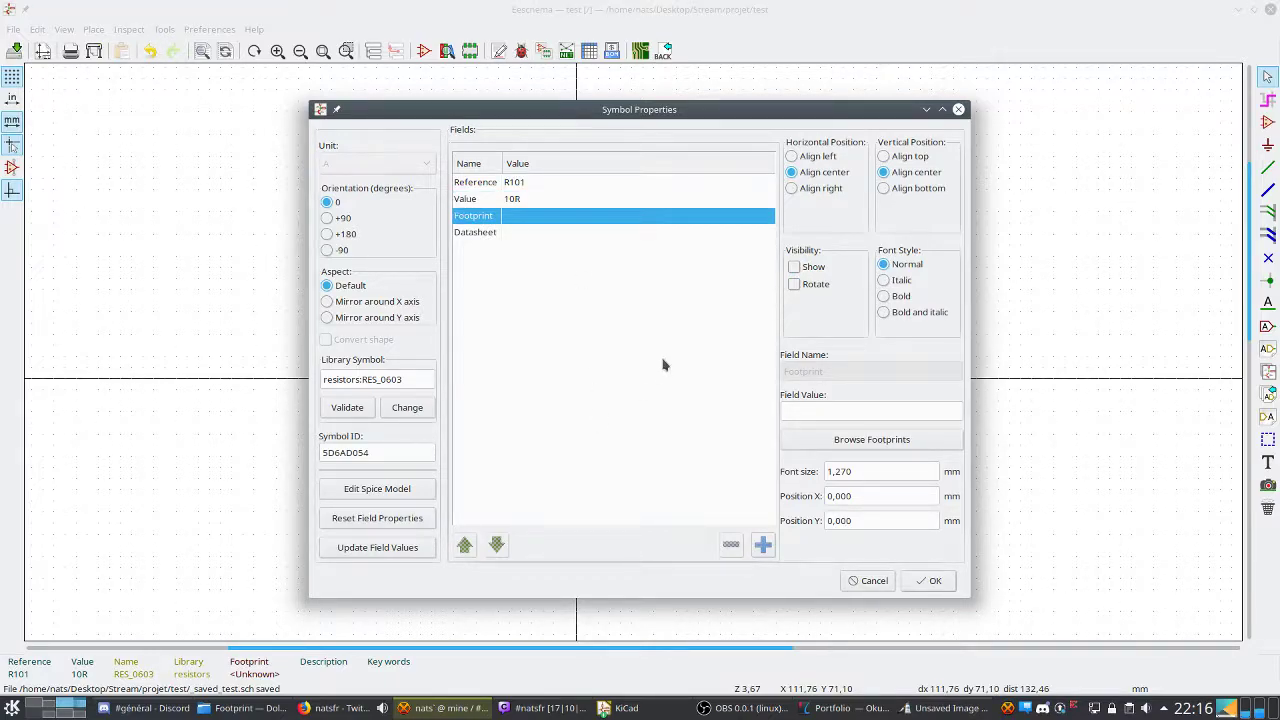
pyautogui.click(891, 443)
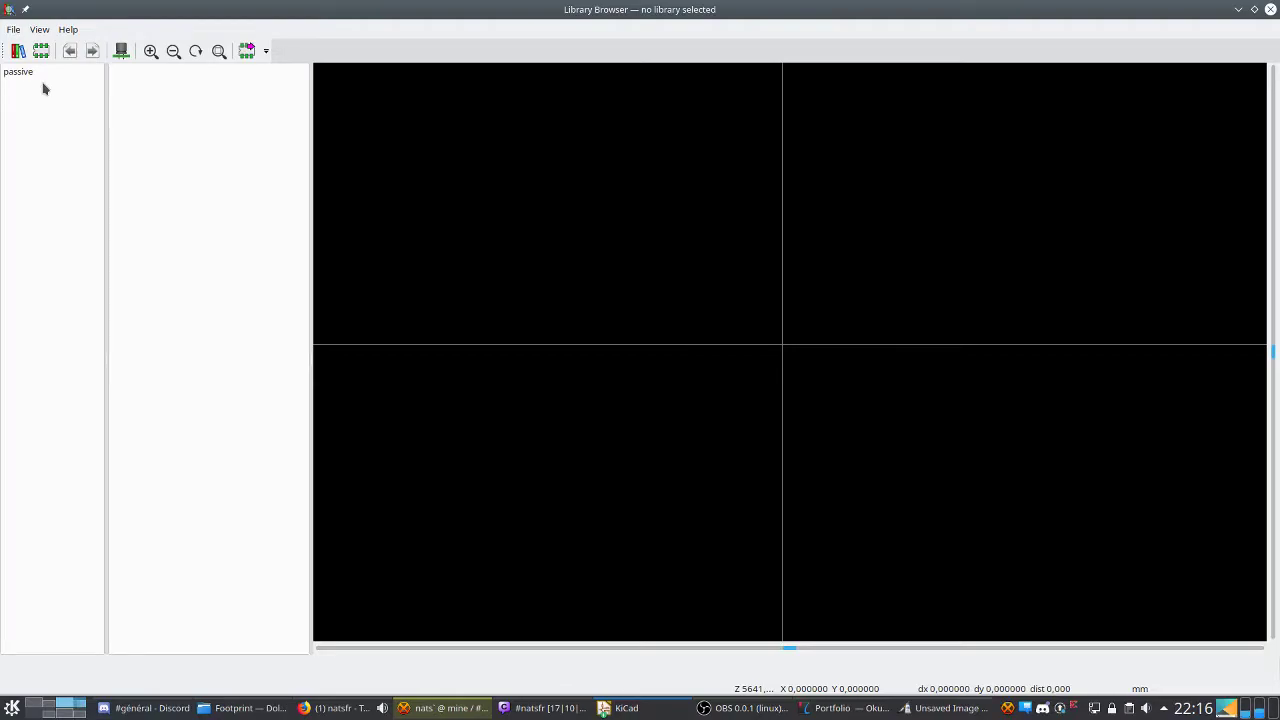
pyautogui.click(42, 76)
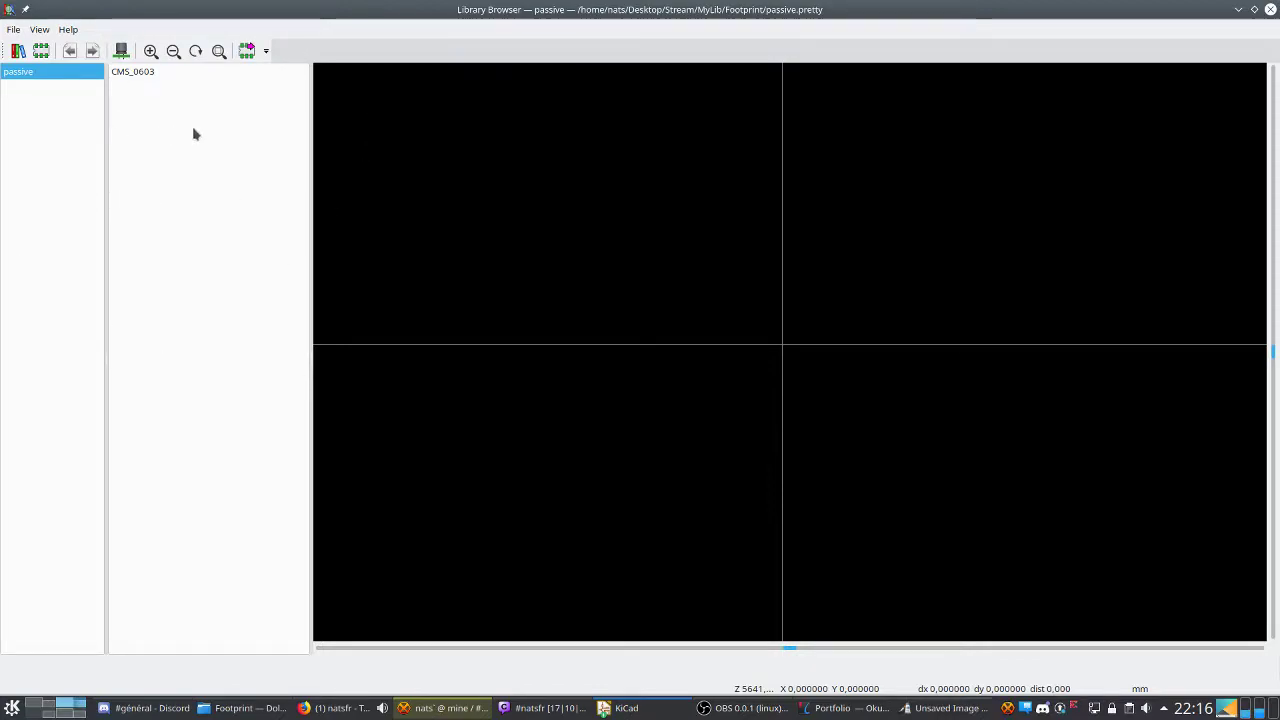
pyautogui.click(134, 74)
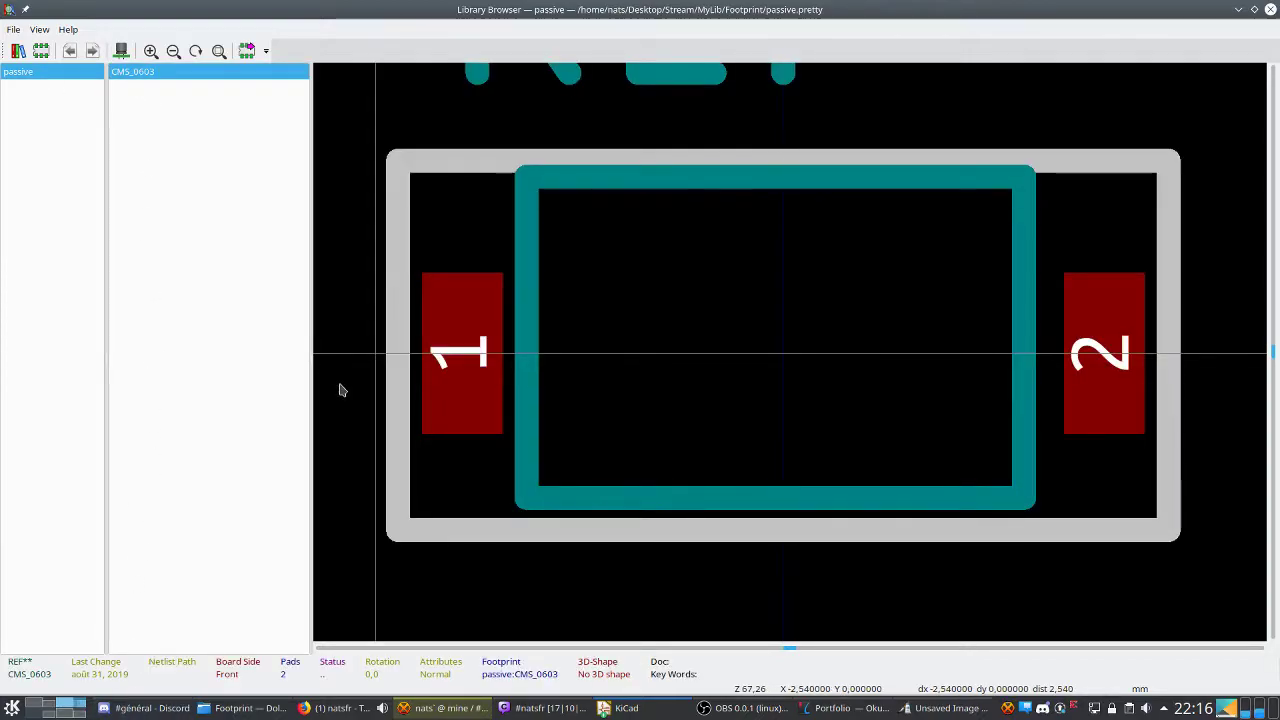
pyautogui.click(246, 52)
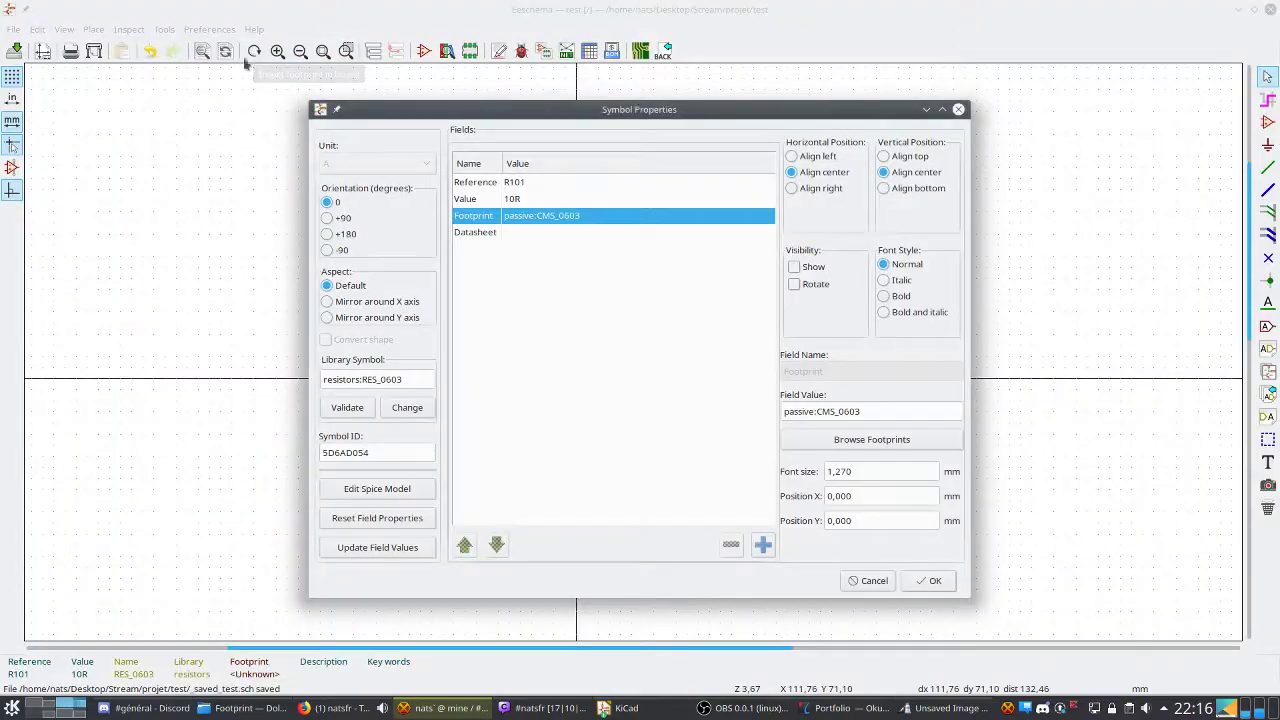
pyautogui.doubleClick(883, 415)
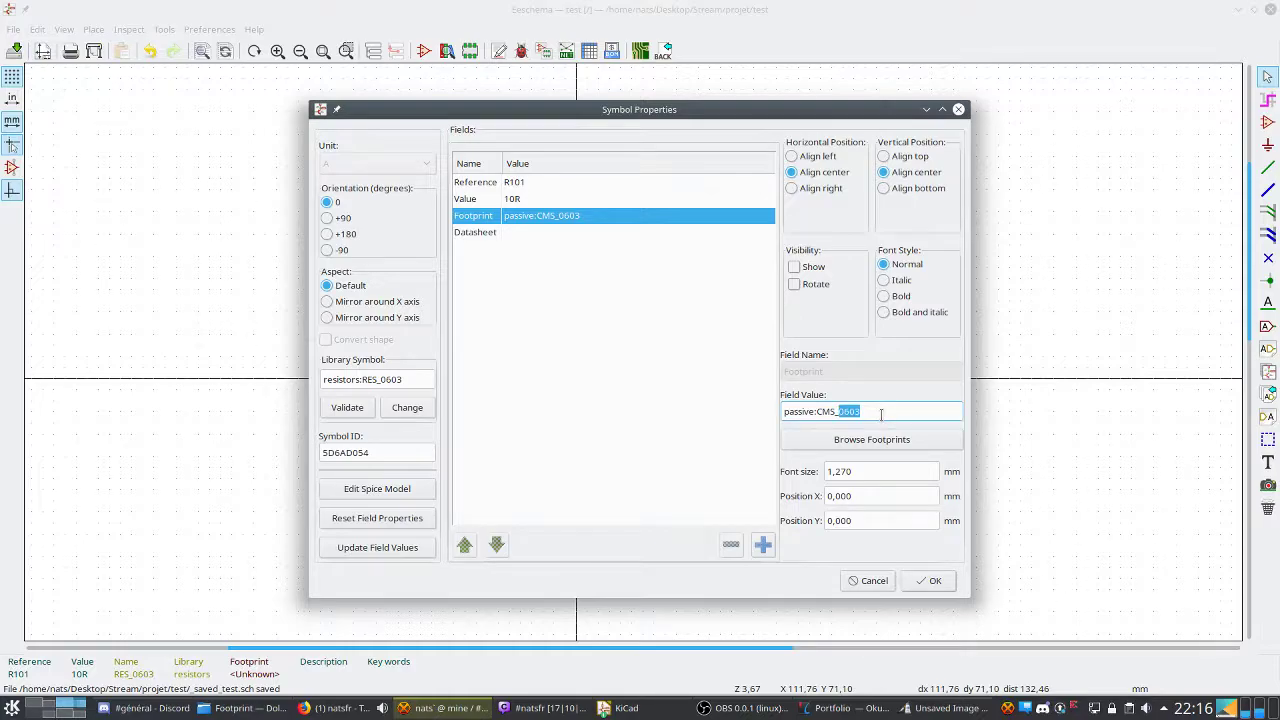
pyautogui.click(478, 221)
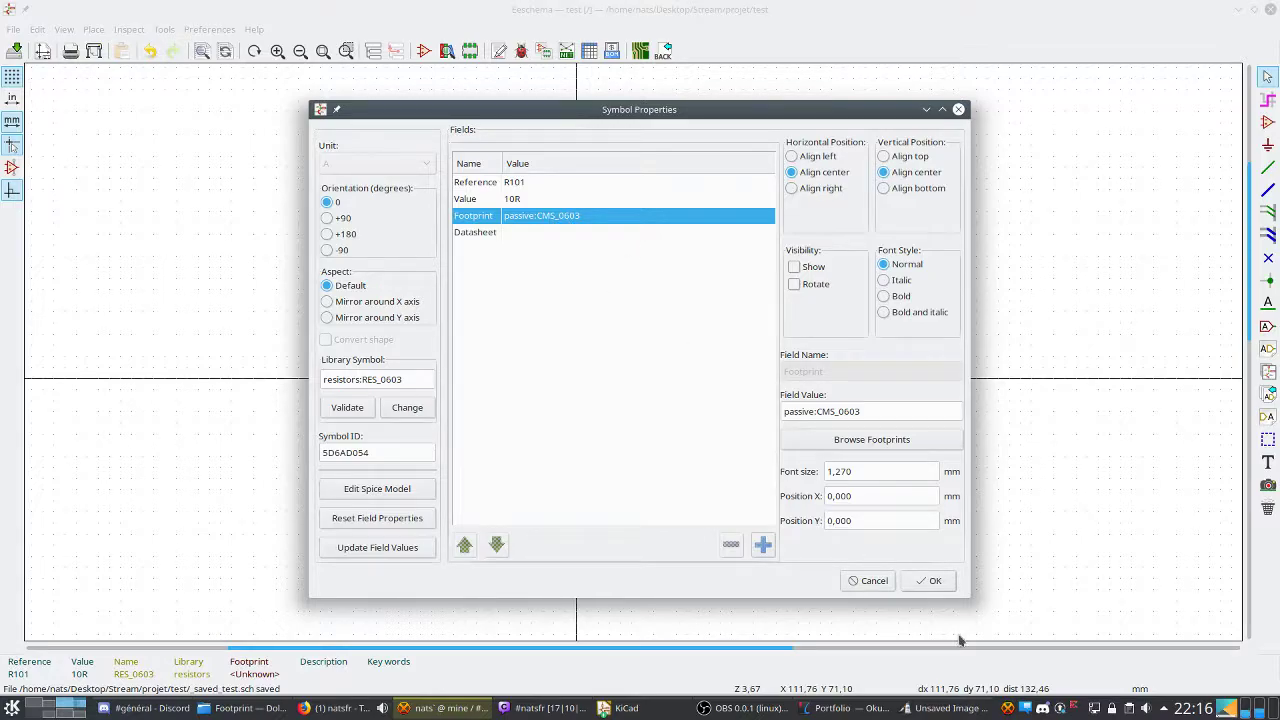
pyautogui.click(933, 583)
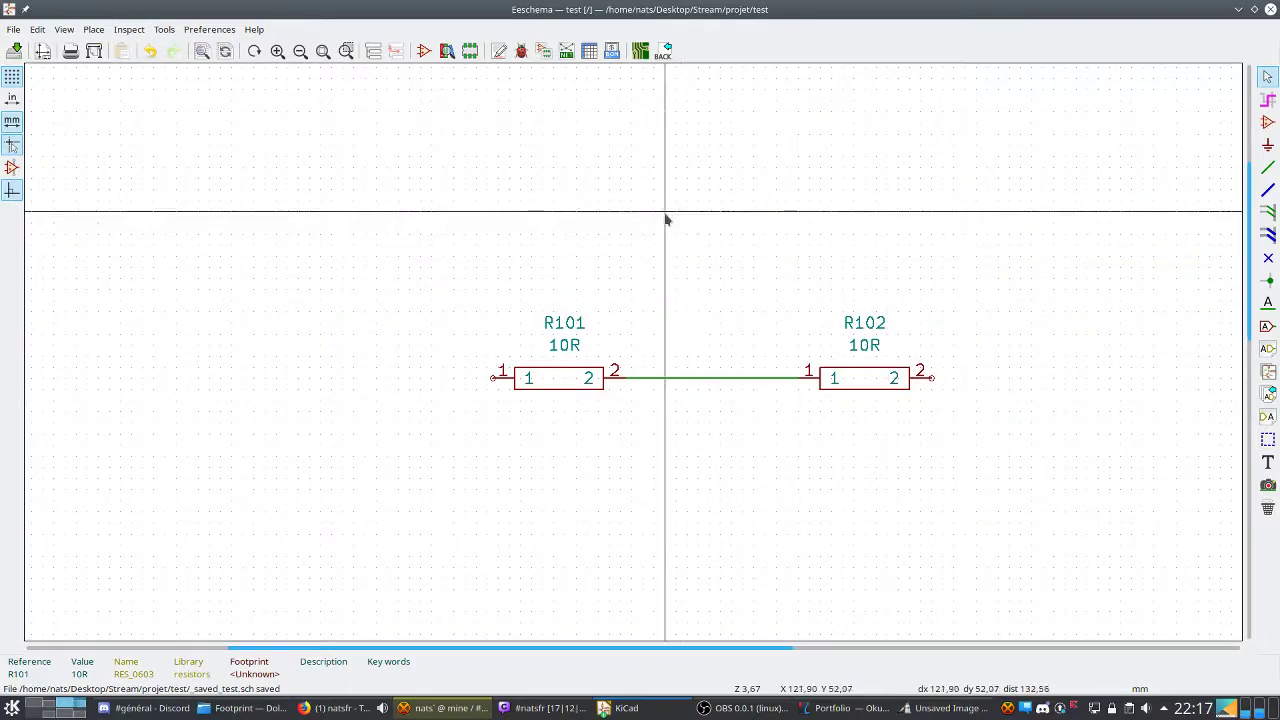
# View the schematic-to-netlist workflow diagram in Pinta and return to the Eeschema schematic.
pyautogui.click(907, 708)
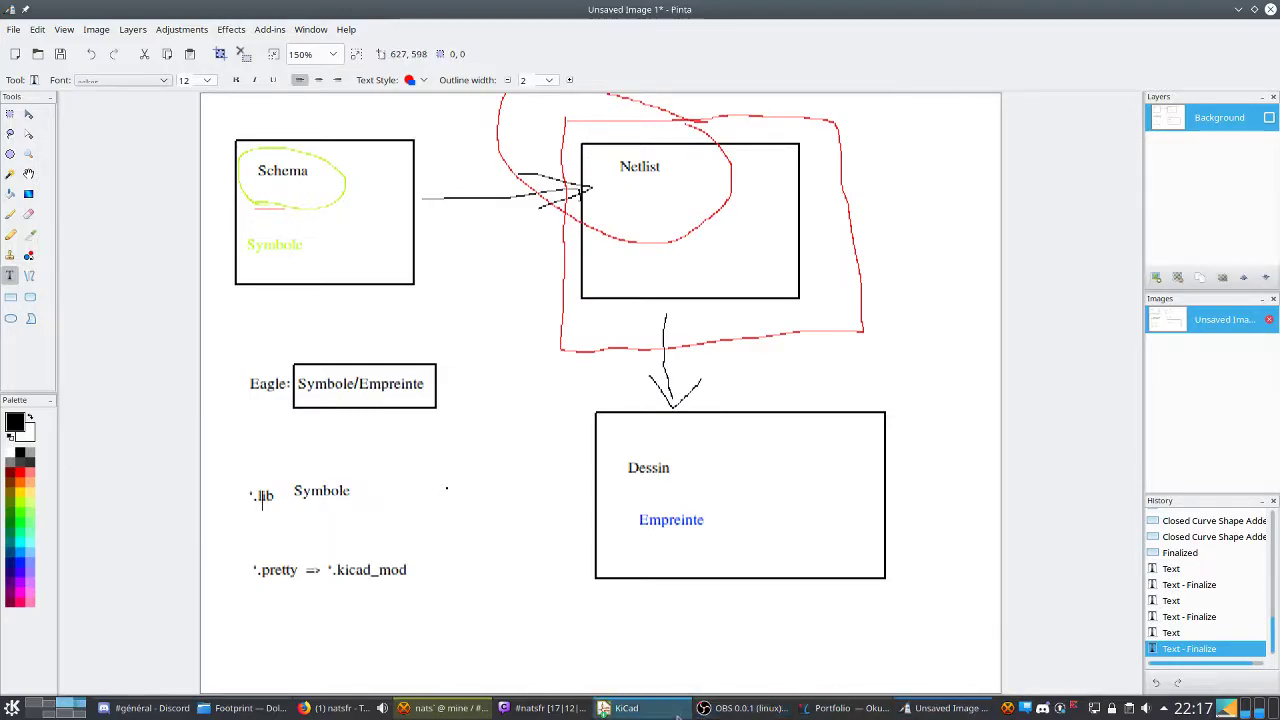
pyautogui.click(622, 708)
pyautogui.click(562, 662)
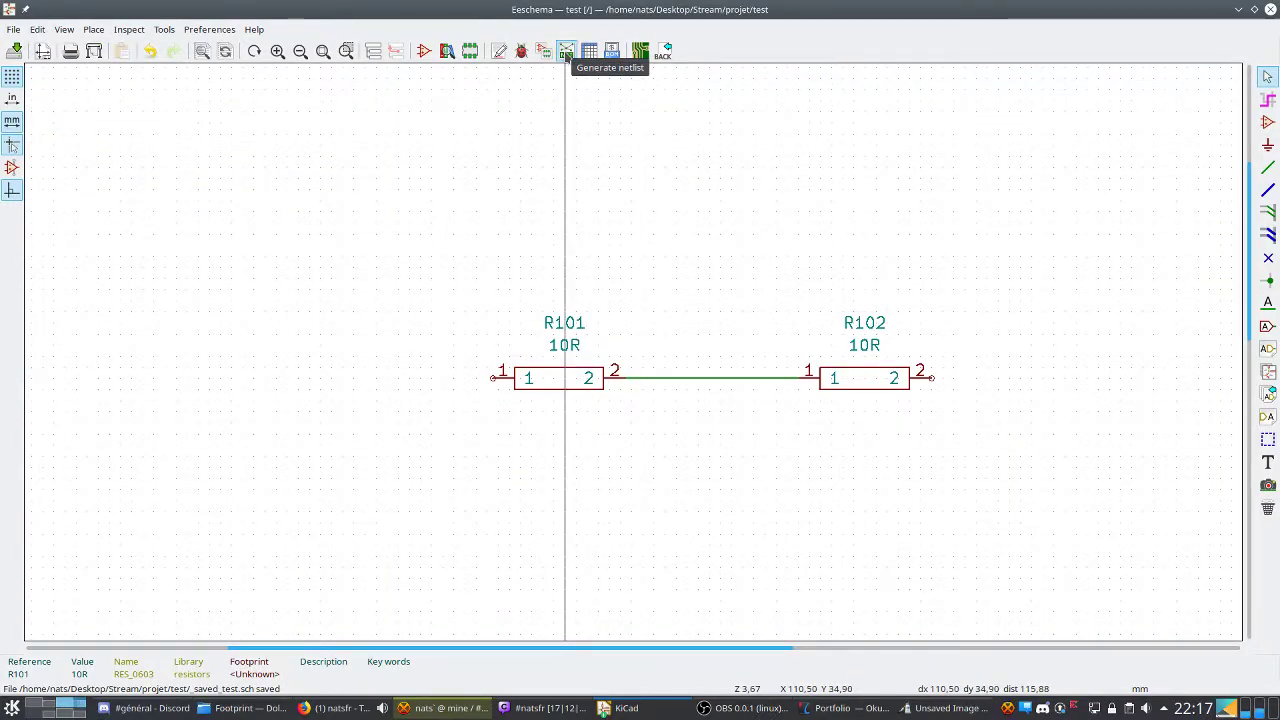
# Review the available netlist formats, and generate the Pcbnew netlist as test.net in the test project folder.
pyautogui.click(566, 52)
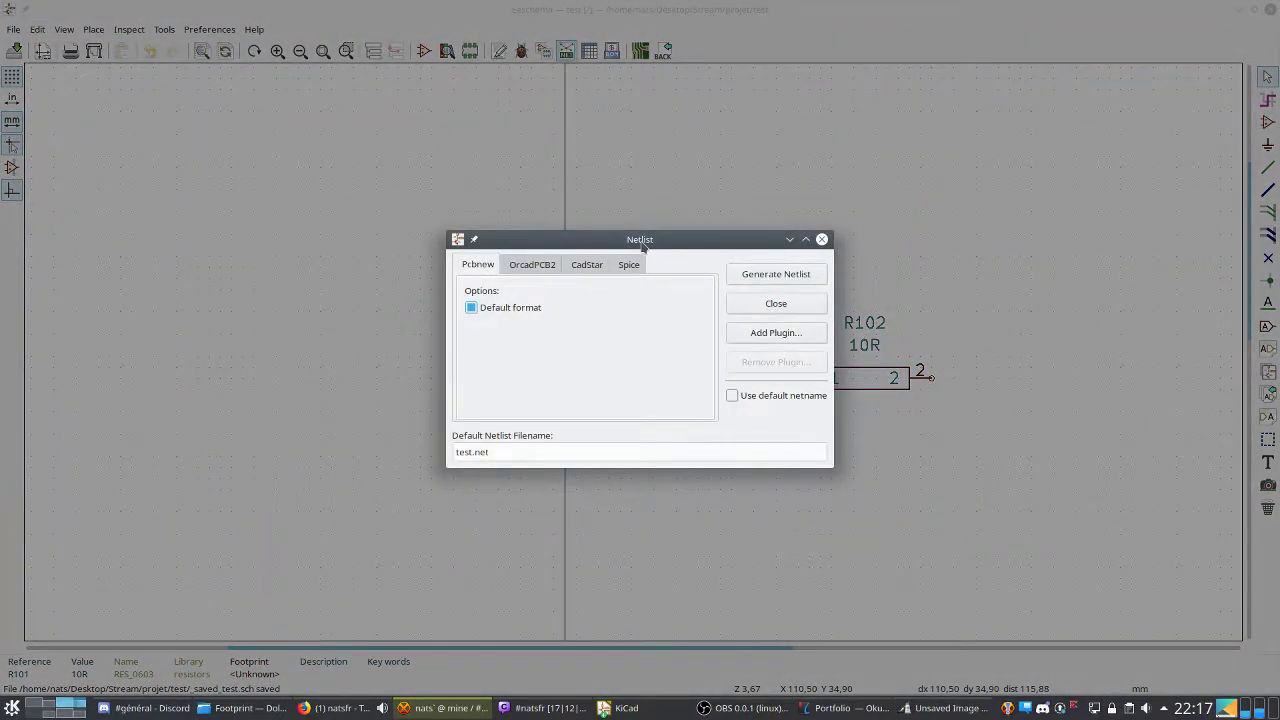
pyautogui.click(534, 265)
pyautogui.click(628, 264)
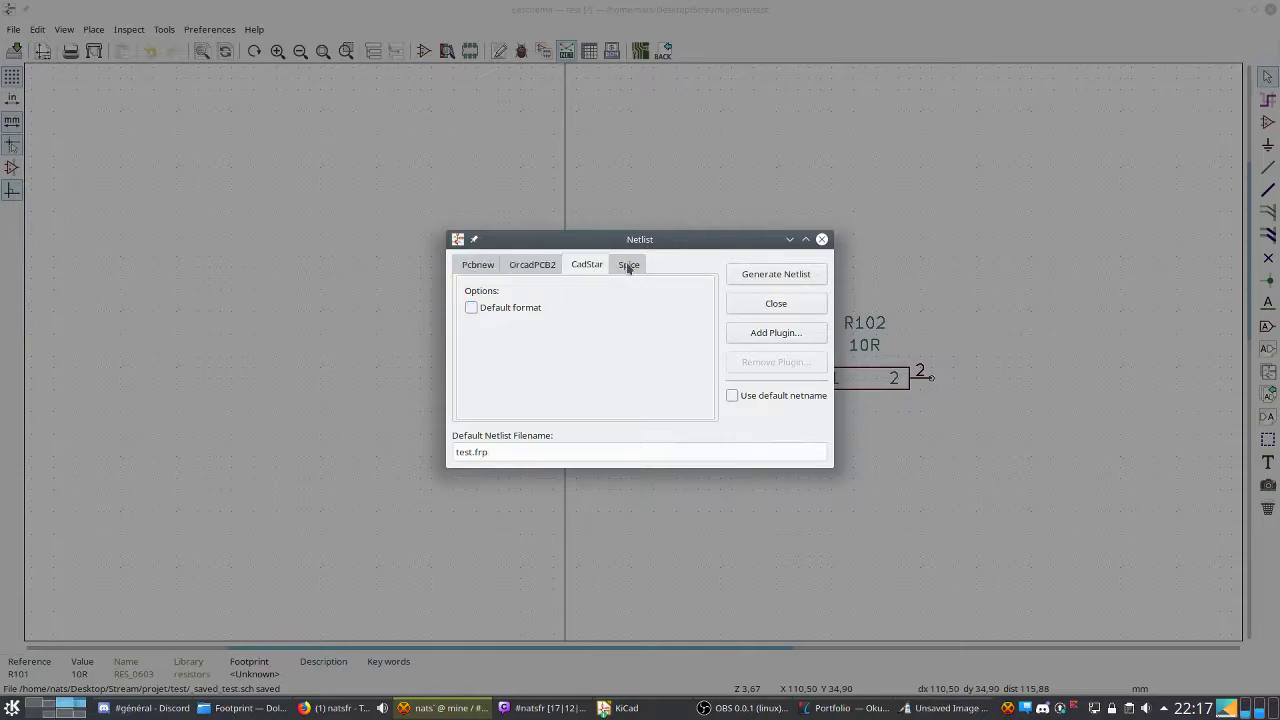
pyautogui.click(466, 267)
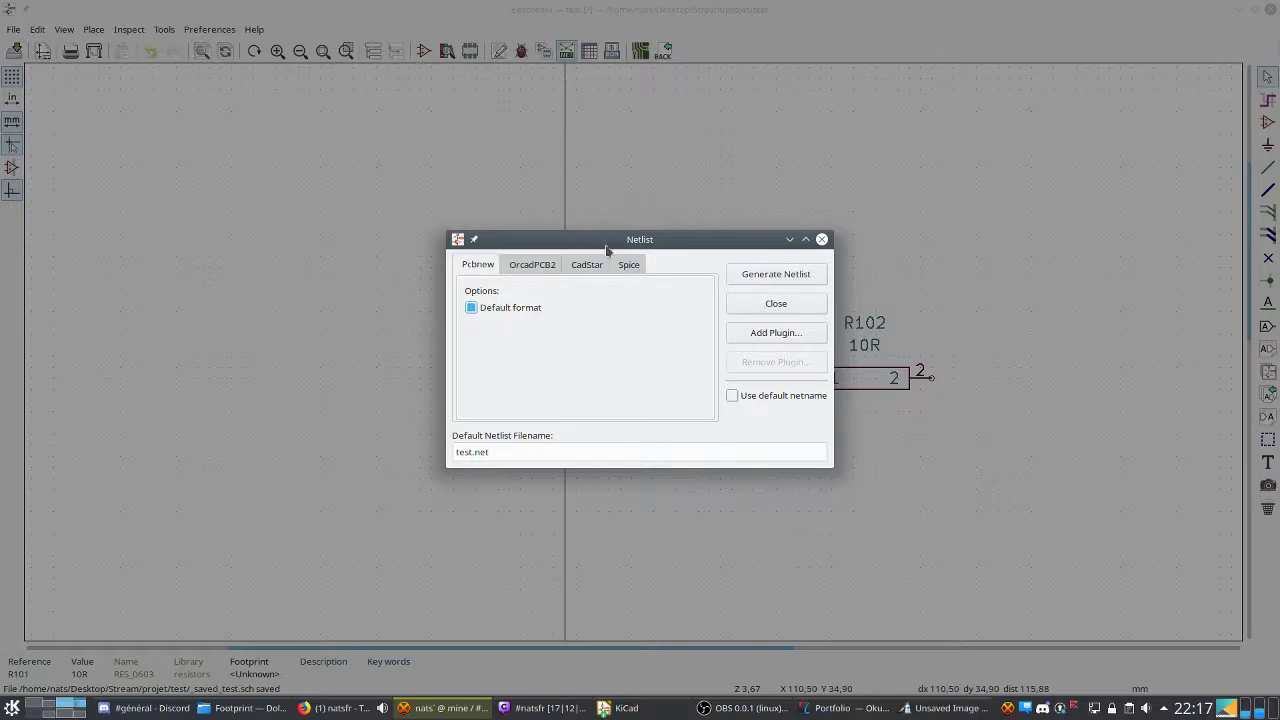
pyautogui.click(784, 277)
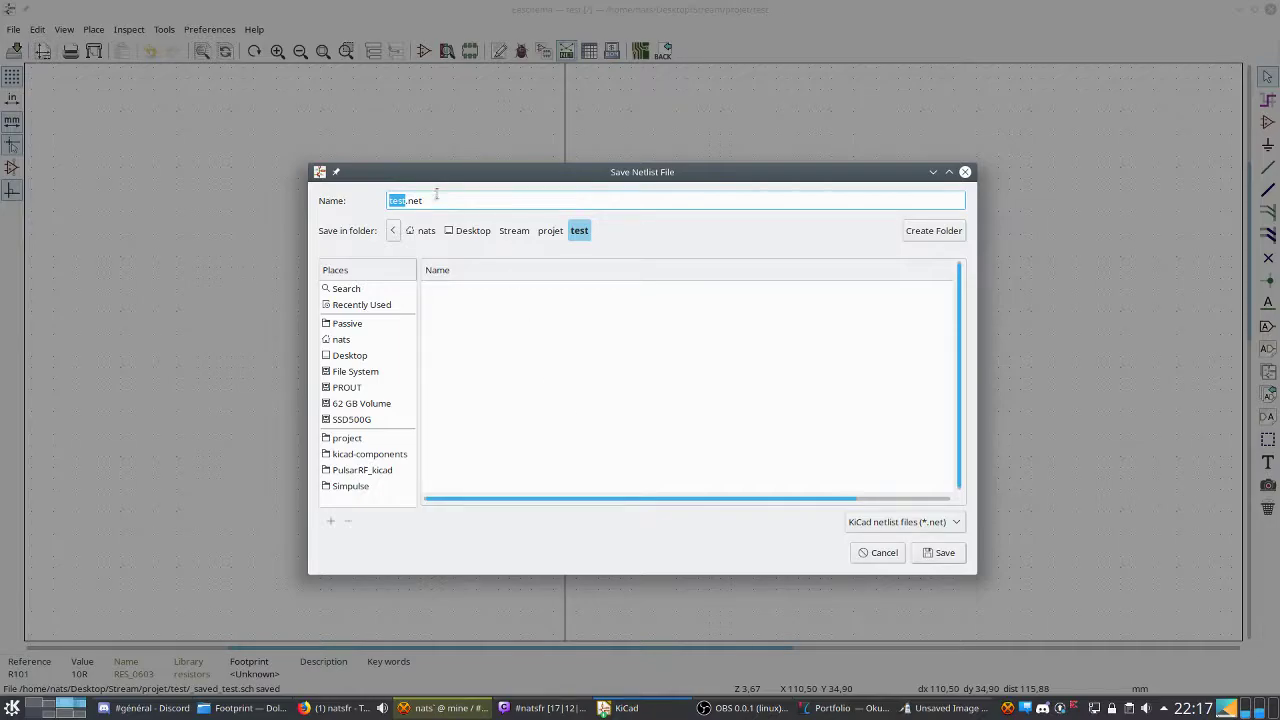
pyautogui.click(935, 553)
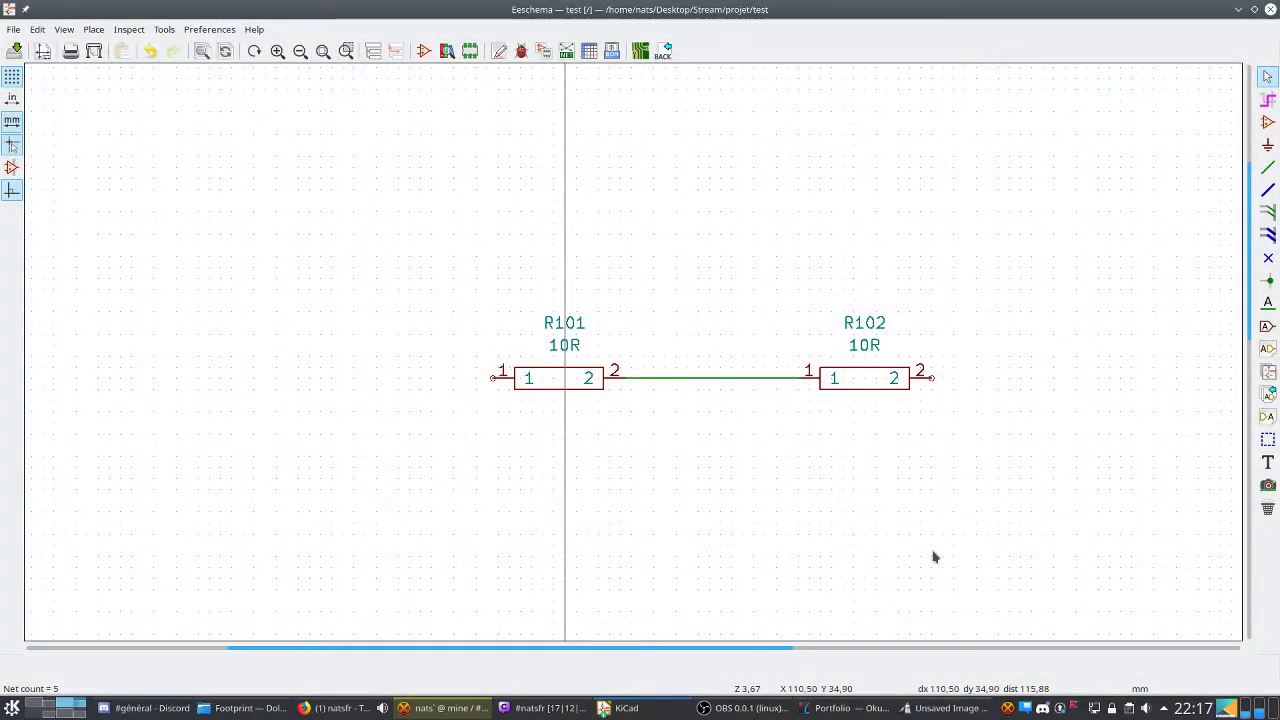
# Switch to Pcbnew and read the test.net netlist as a dry run that only reports changes.
pyautogui.moveTo(604, 712)
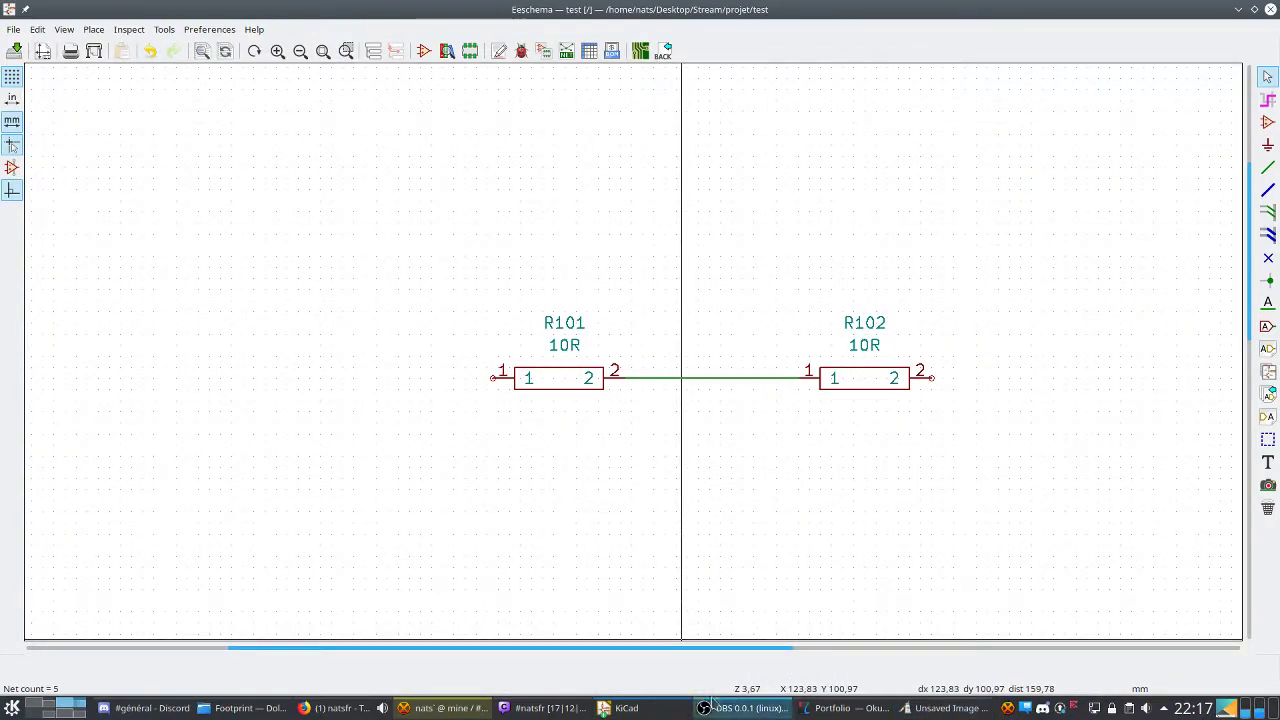
pyautogui.click(615, 708)
pyautogui.click(700, 680)
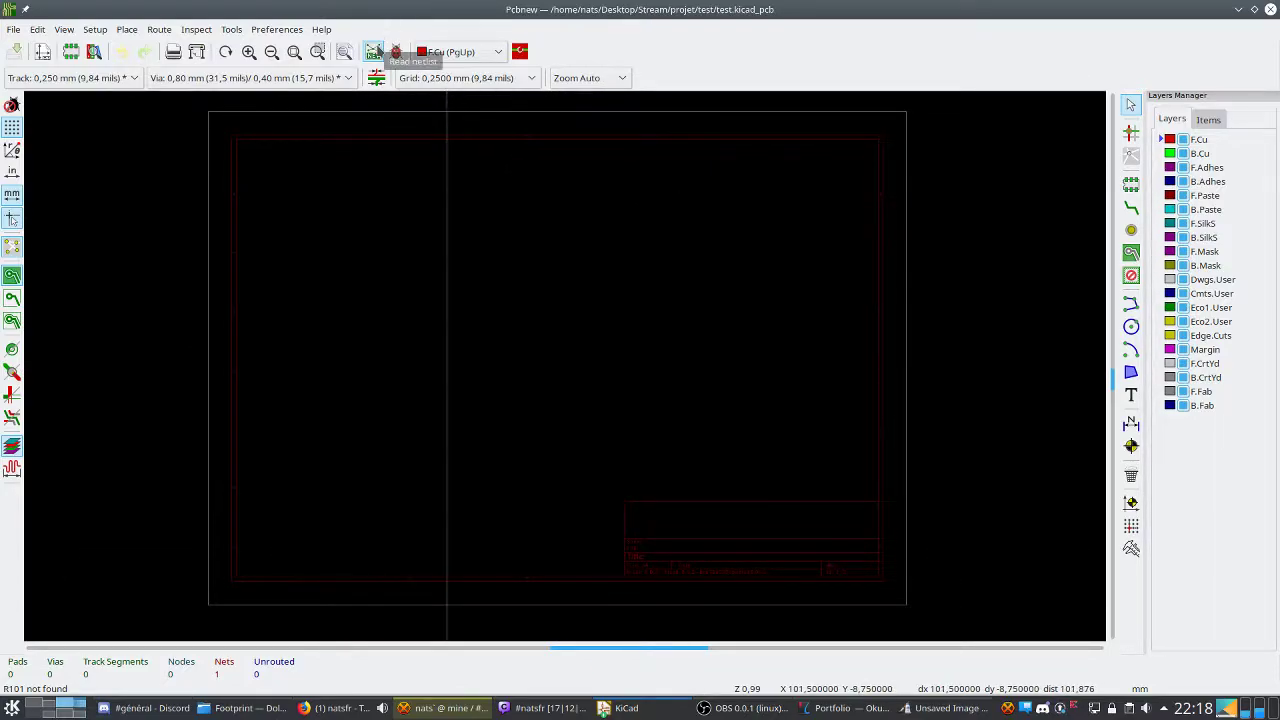
pyautogui.click(373, 52)
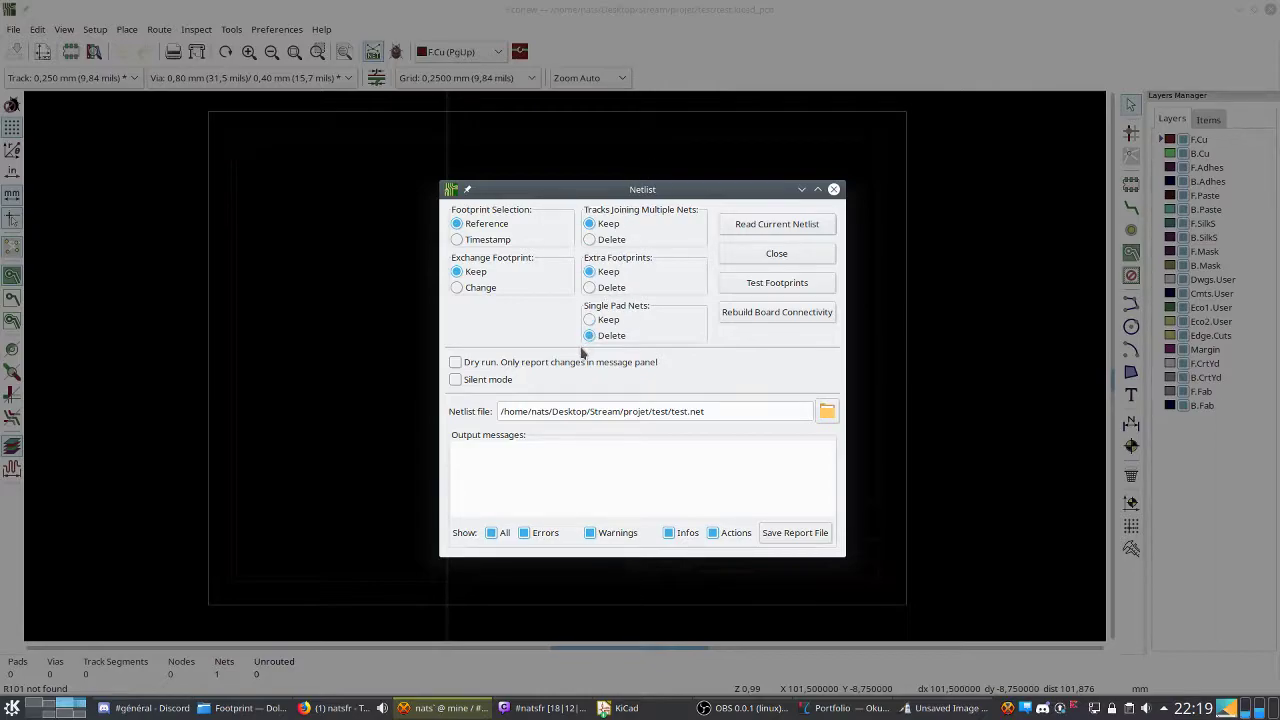
pyautogui.click(456, 362)
pyautogui.click(760, 226)
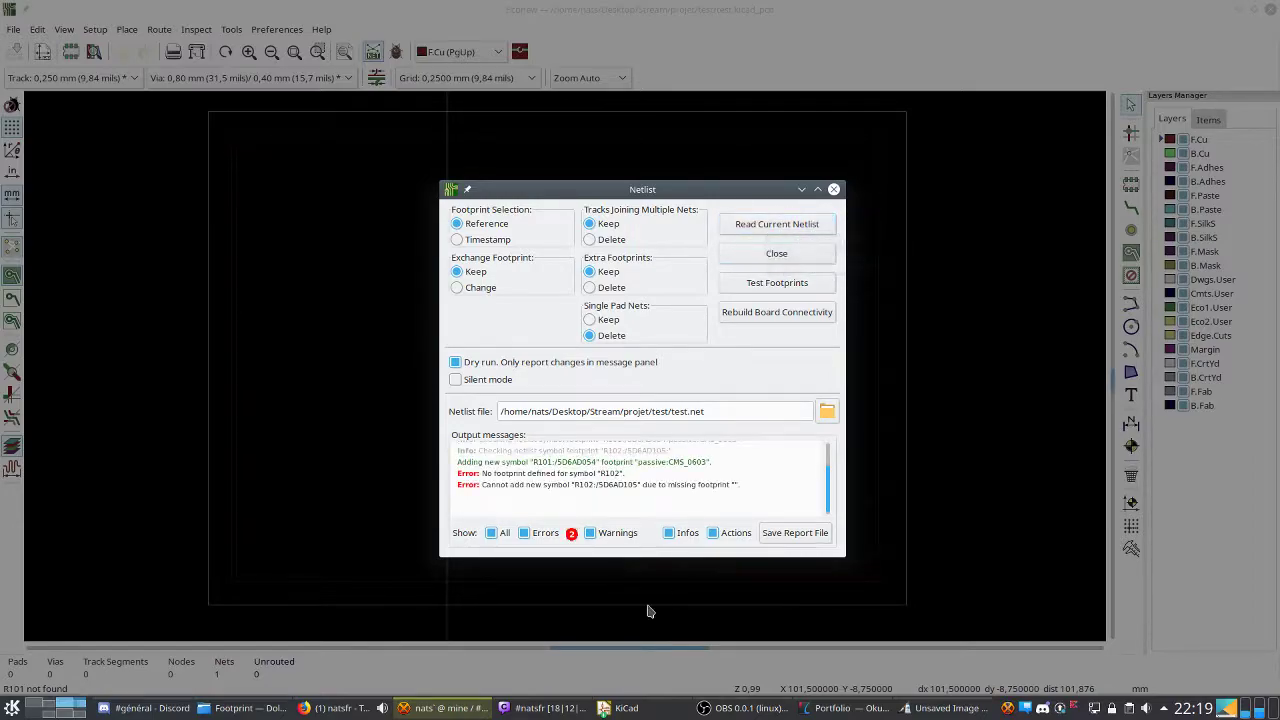
# Examine the dry-run output messages for R101 and R102 in the enlarged Netlist dialog, and close it.
pyautogui.click(817, 189)
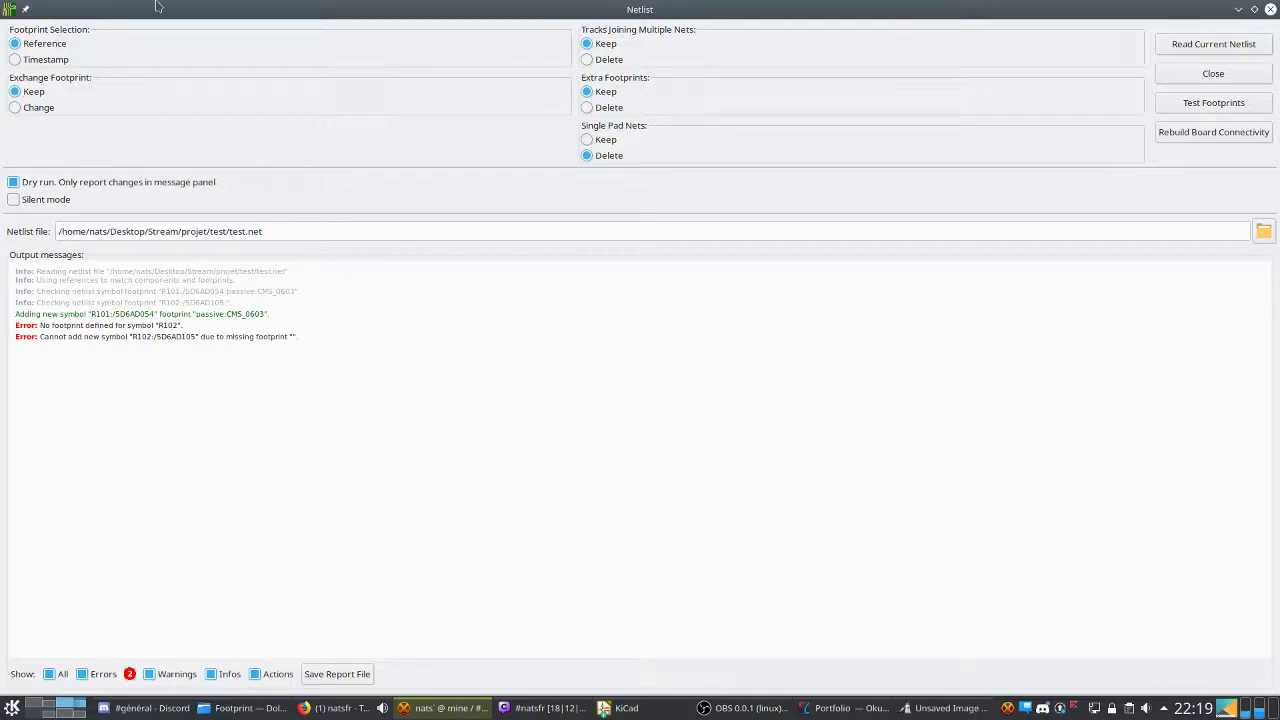
pyautogui.moveTo(198, 266); pyautogui.dragTo(294, 290)
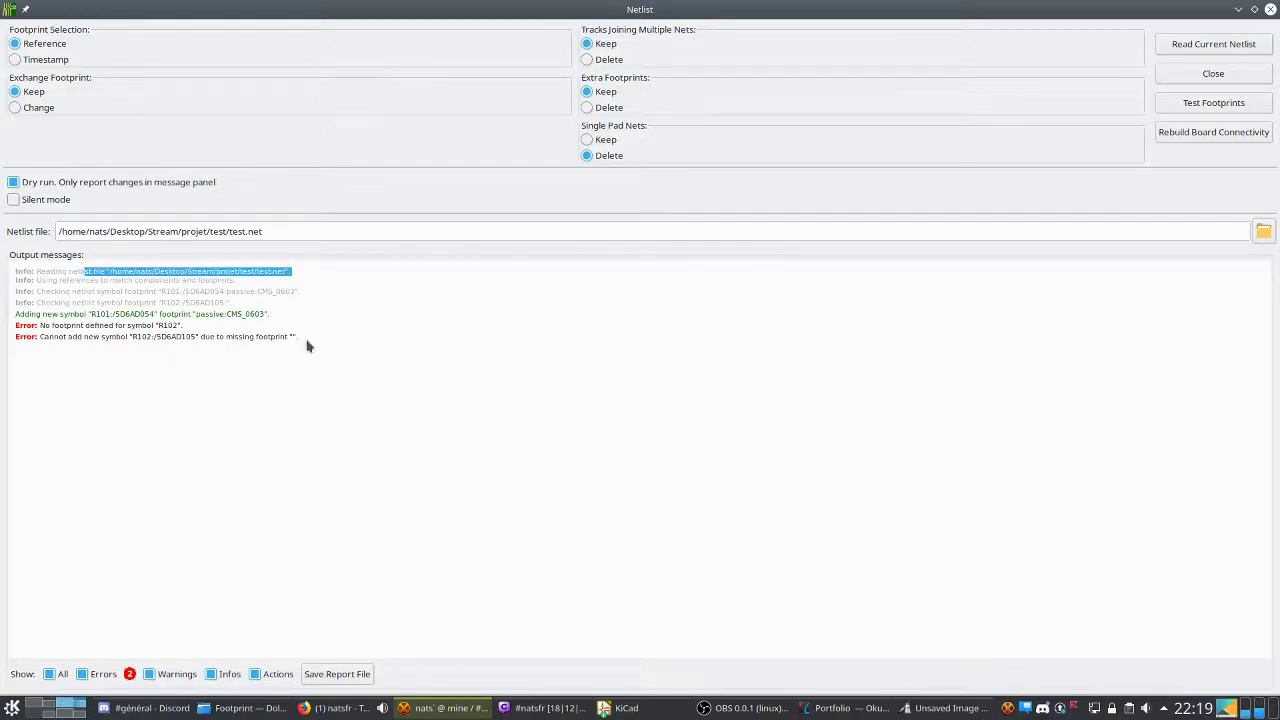
pyautogui.click(160, 291)
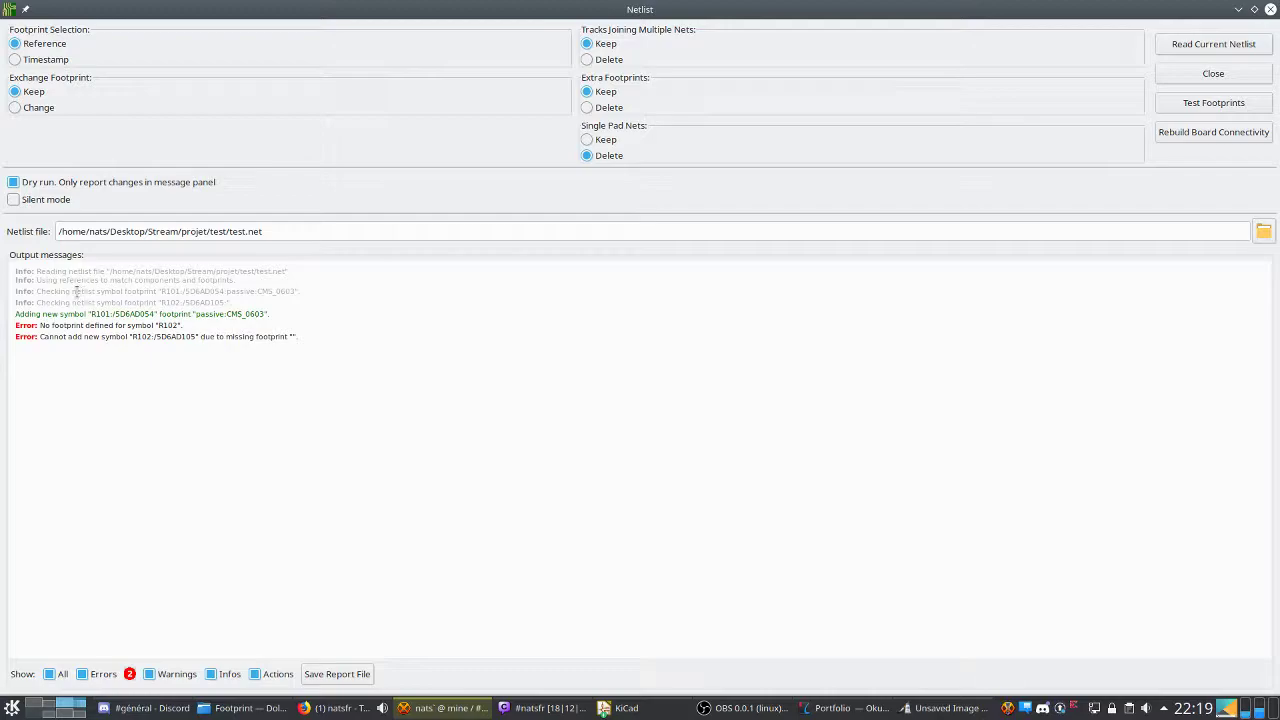
pyautogui.moveTo(76, 291); pyautogui.dragTo(308, 314)
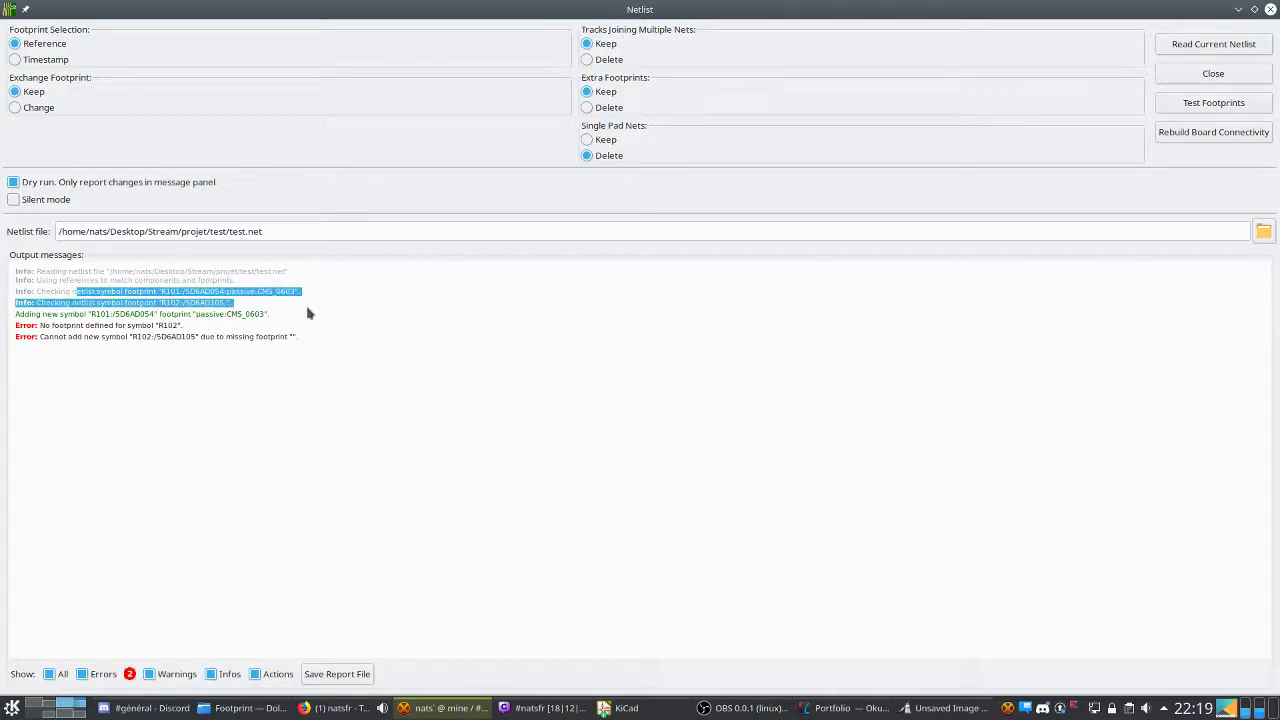
pyautogui.click(125, 291)
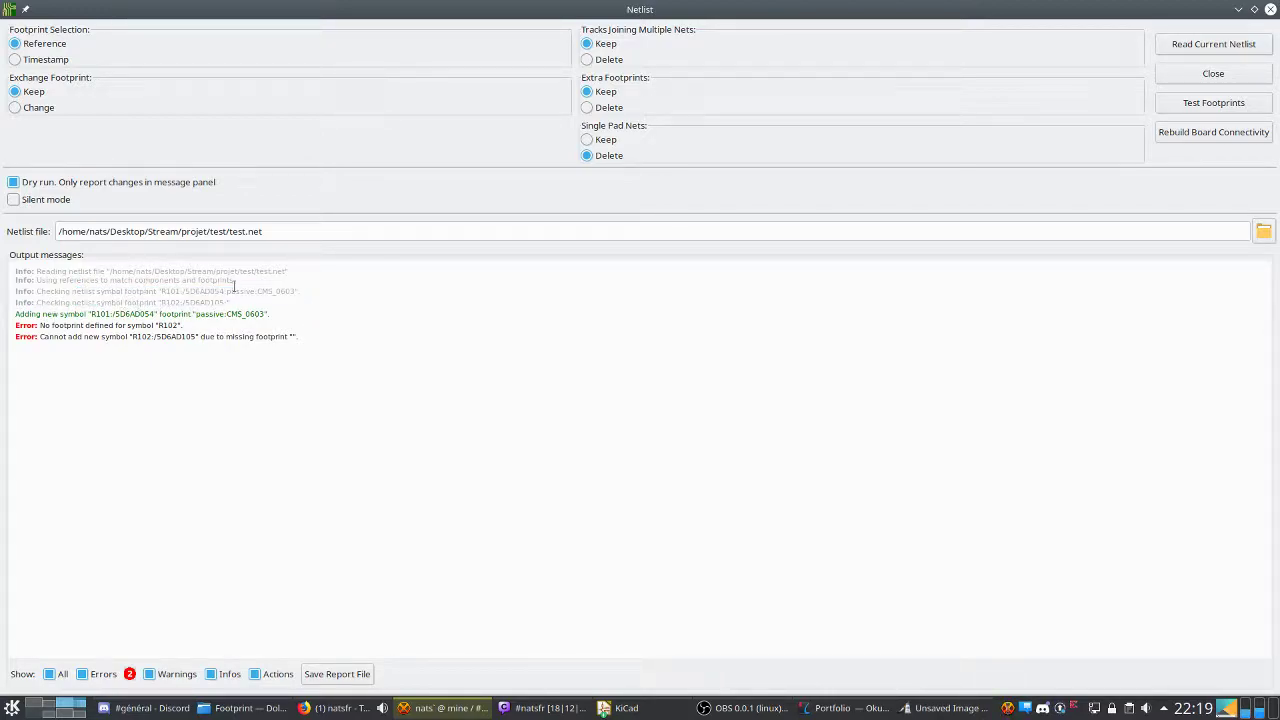
pyautogui.moveTo(234, 287); pyautogui.dragTo(277, 308)
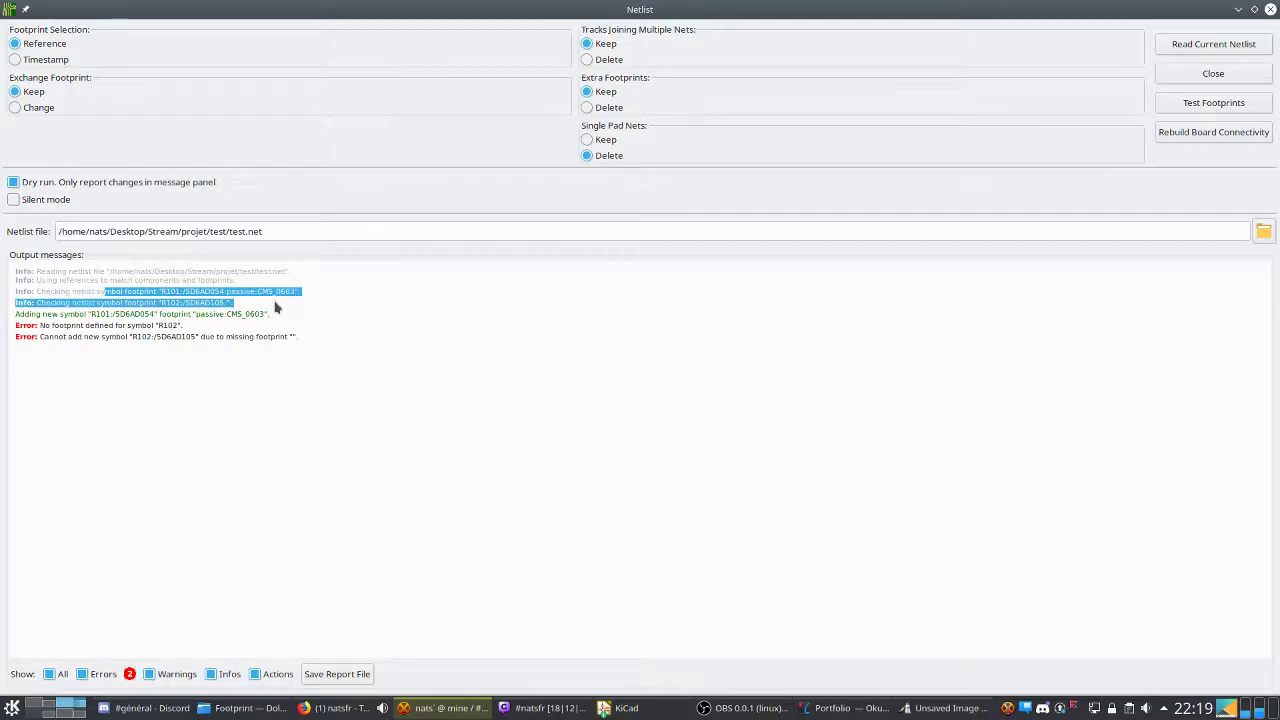
pyautogui.click(263, 308)
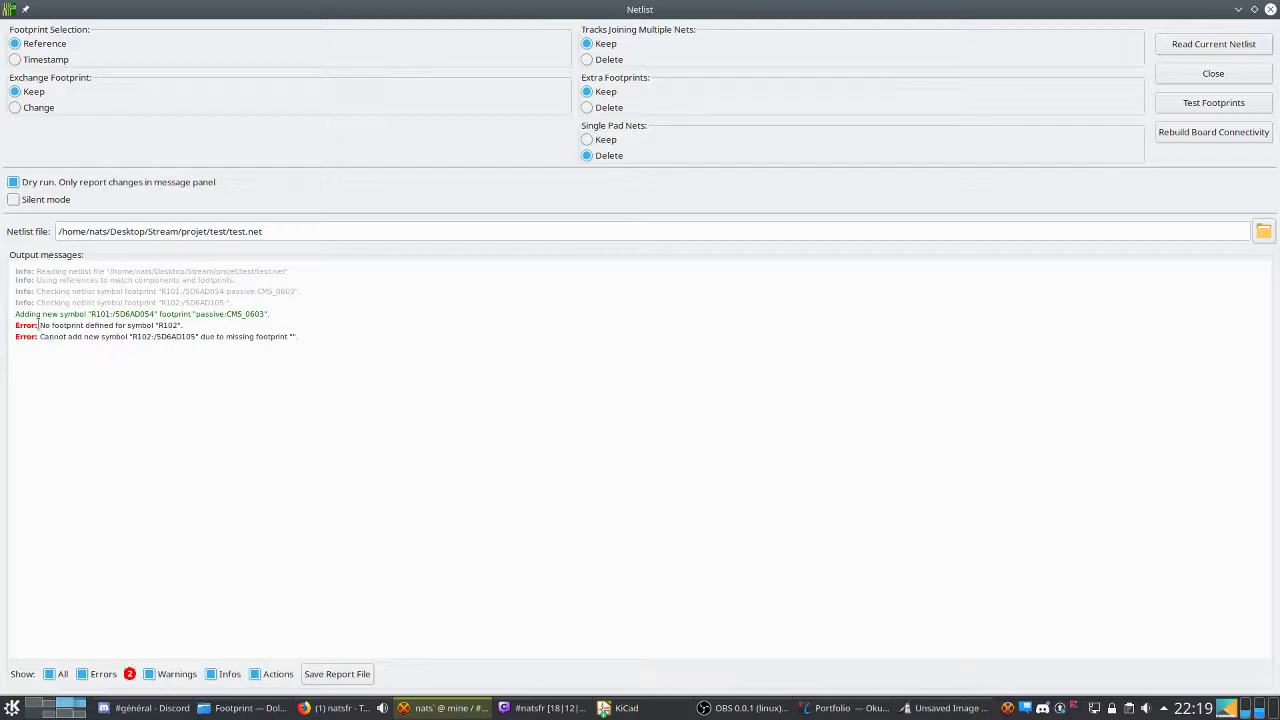
pyautogui.moveTo(77, 318); pyautogui.dragTo(306, 317)
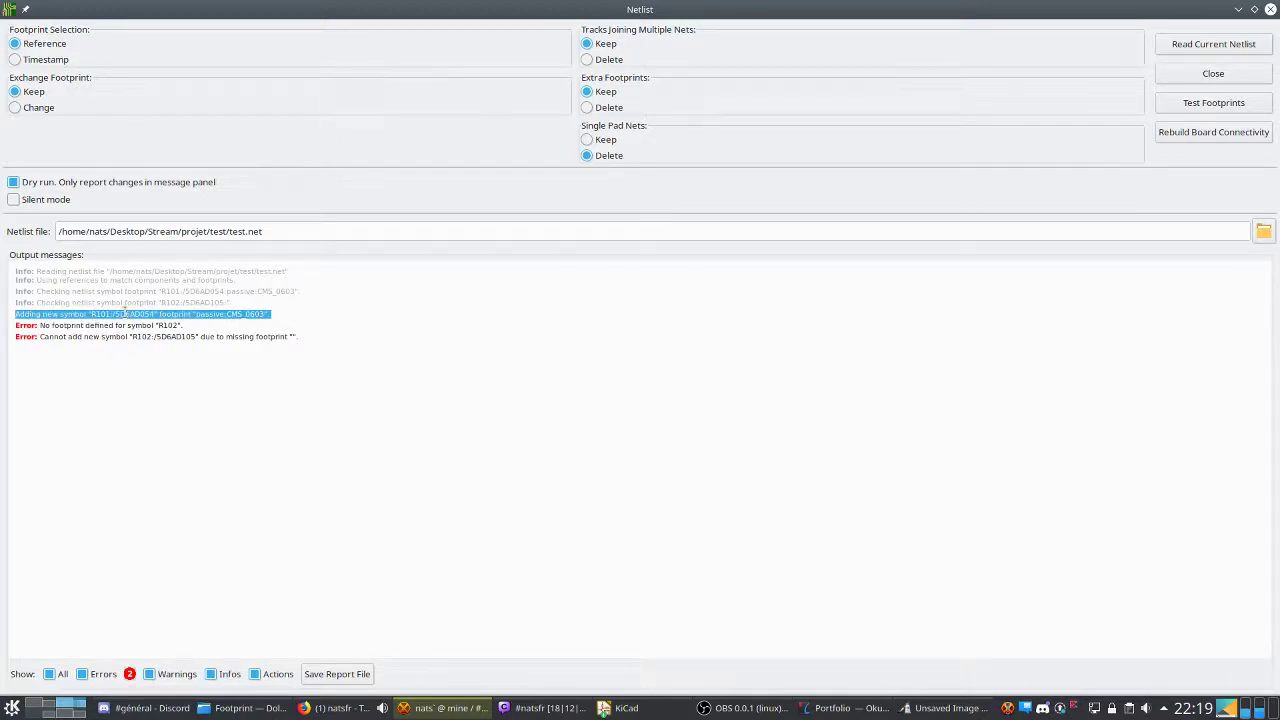
pyautogui.moveTo(196, 314); pyautogui.dragTo(265, 314)
pyautogui.click(235, 317)
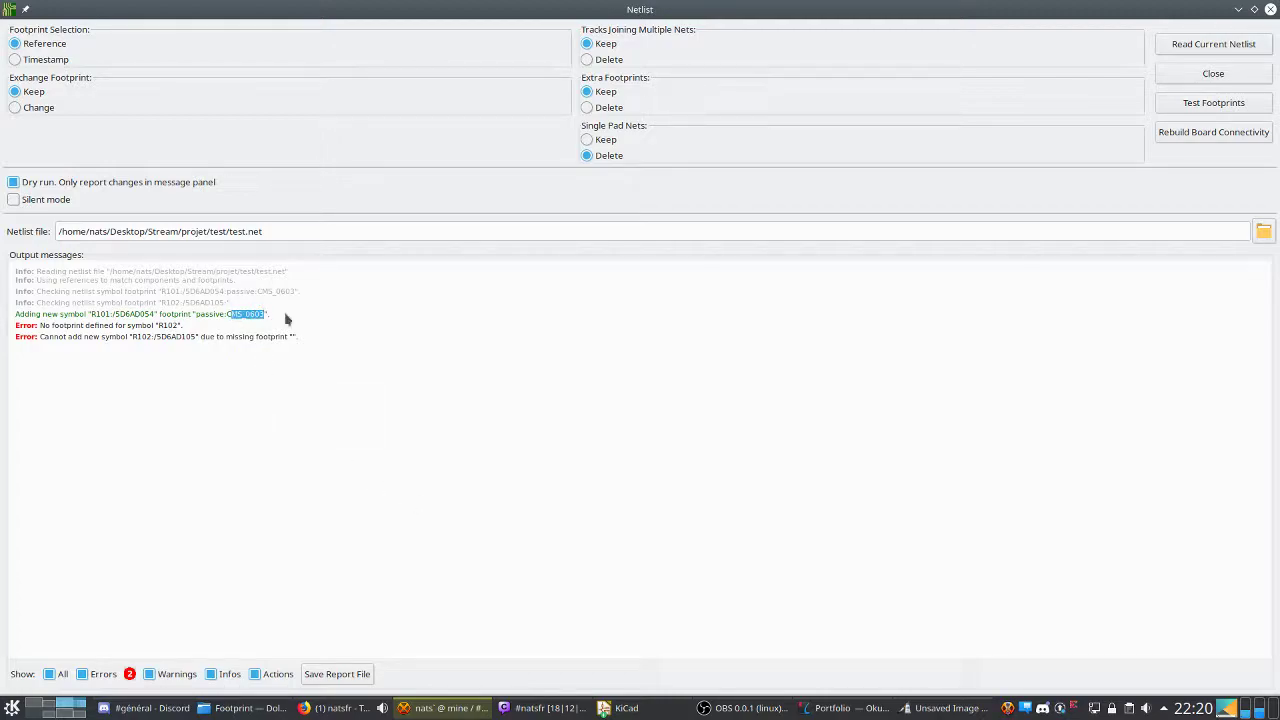
pyautogui.click(286, 318)
pyautogui.moveTo(134, 314); pyautogui.dragTo(279, 321)
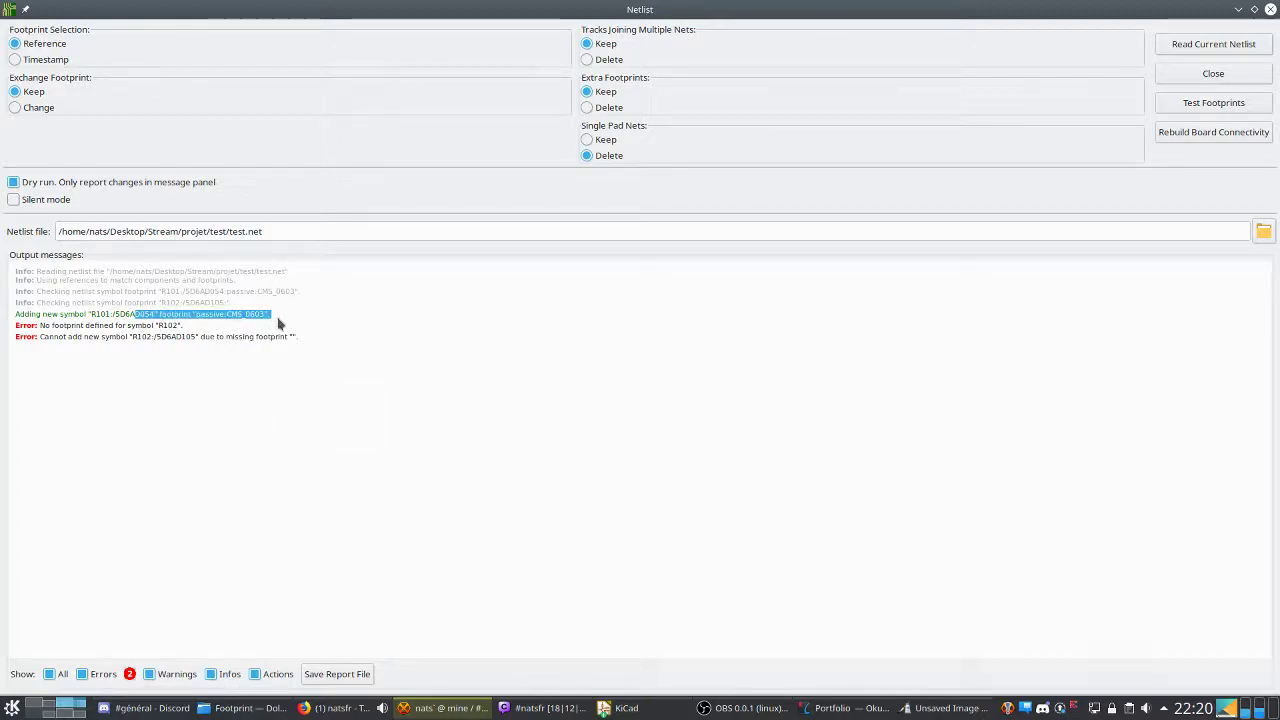
pyautogui.click(281, 322)
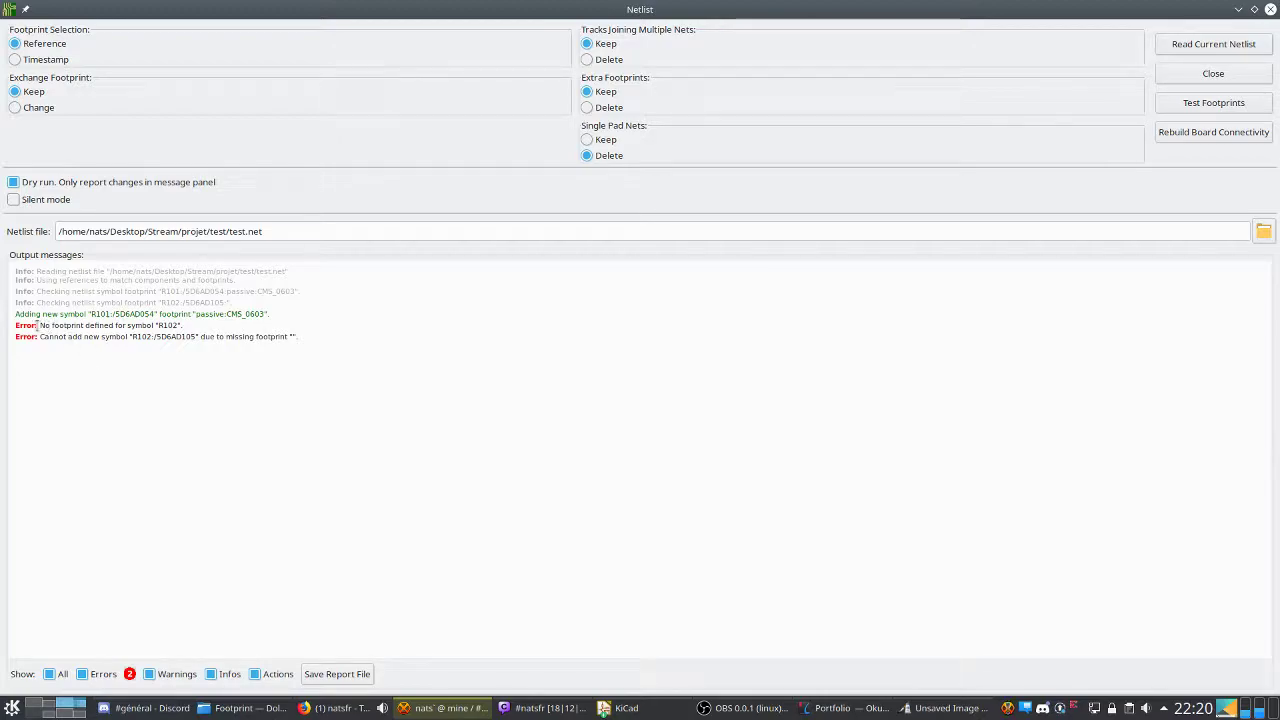
pyautogui.moveTo(16, 327); pyautogui.dragTo(272, 331)
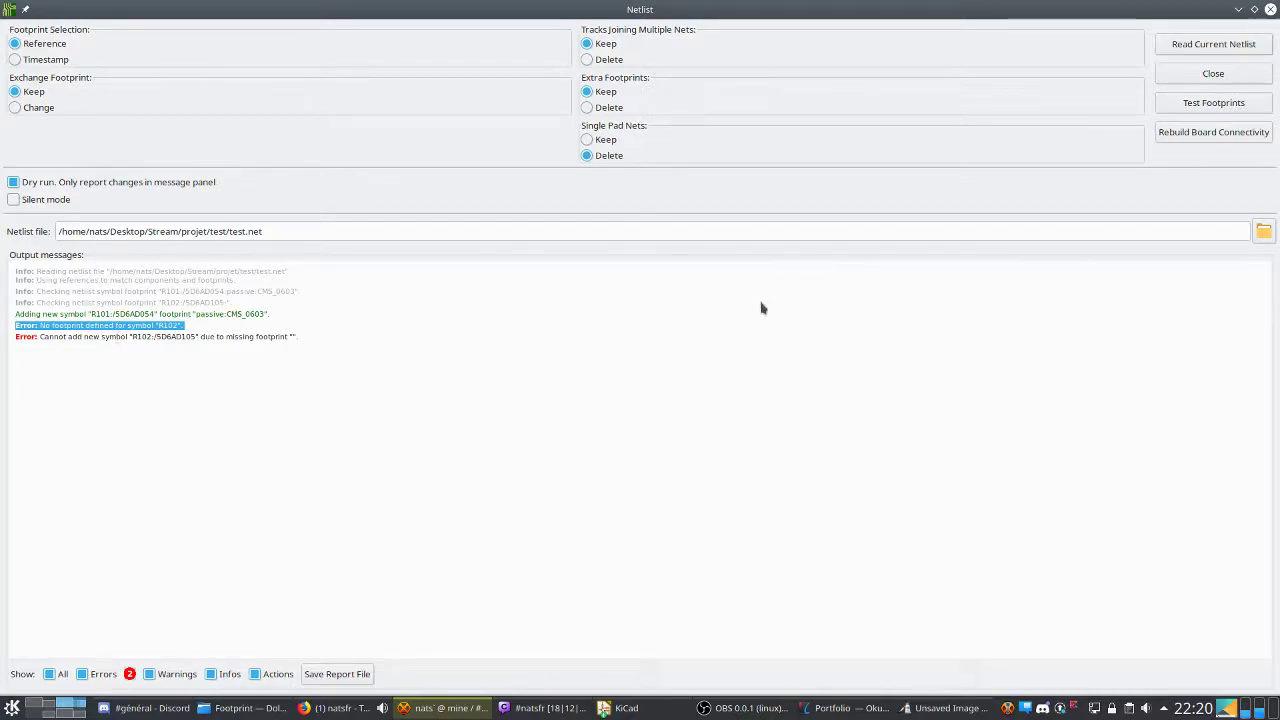
pyautogui.click(1228, 78)
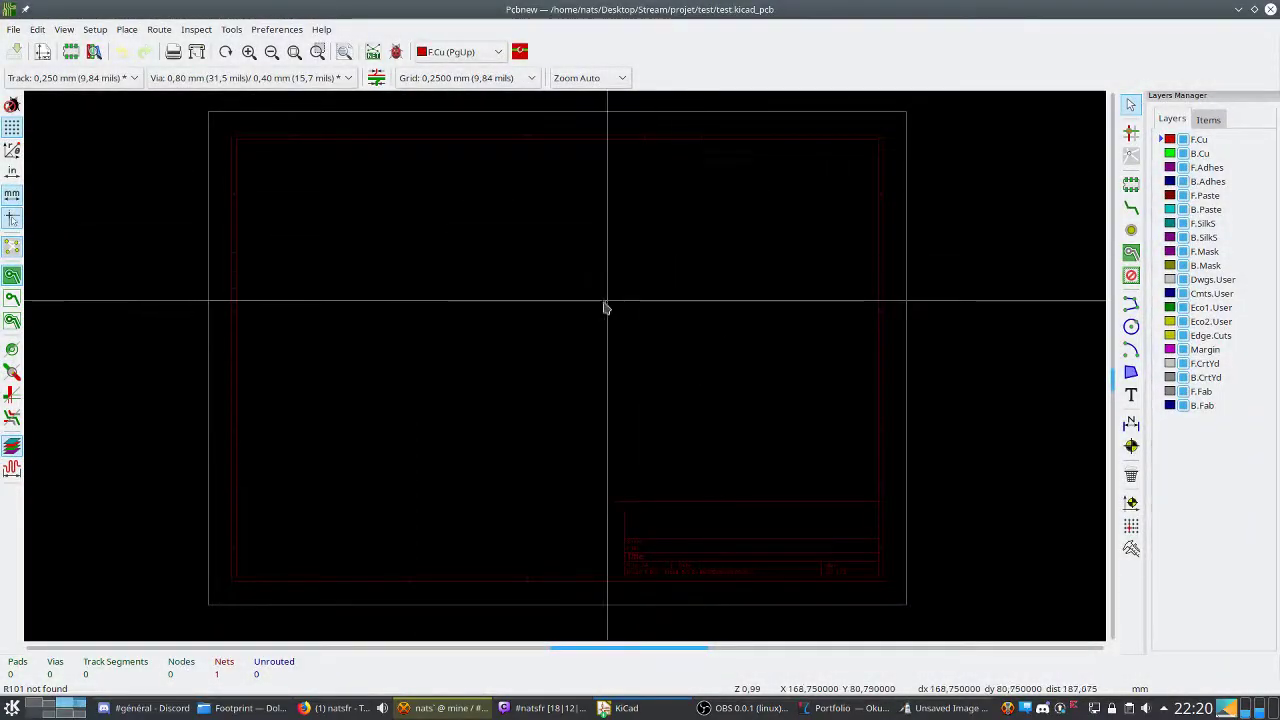
pyautogui.scroll(-4, 557, 371)
pyautogui.scroll(2, 566, 371)
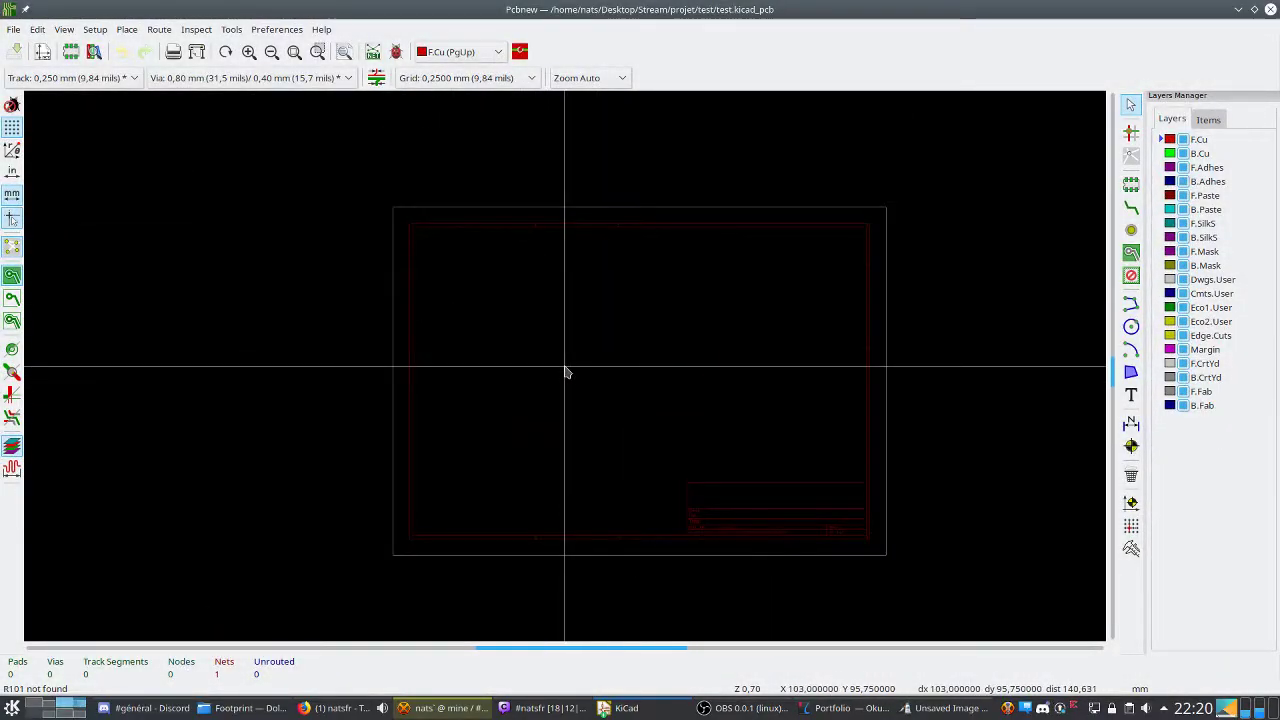
pyautogui.scroll(2, 566, 371)
pyautogui.scroll(-4, 565, 372)
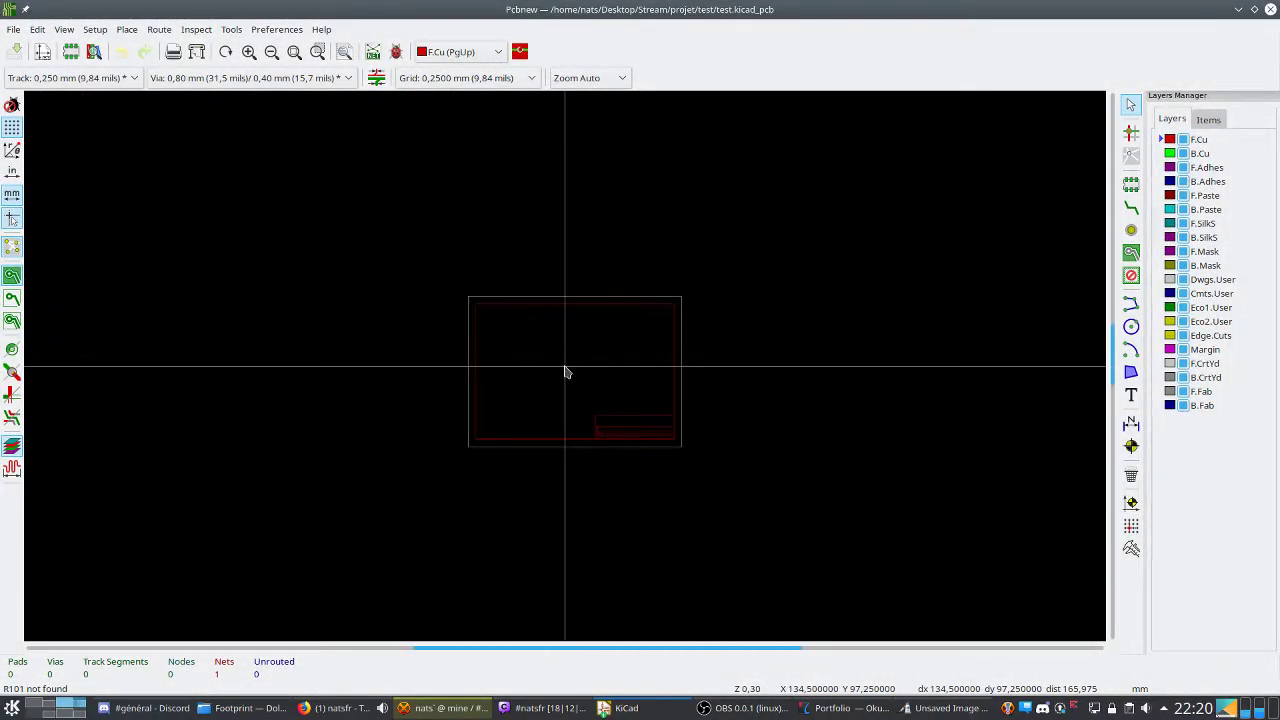
pyautogui.scroll(5, 512, 306)
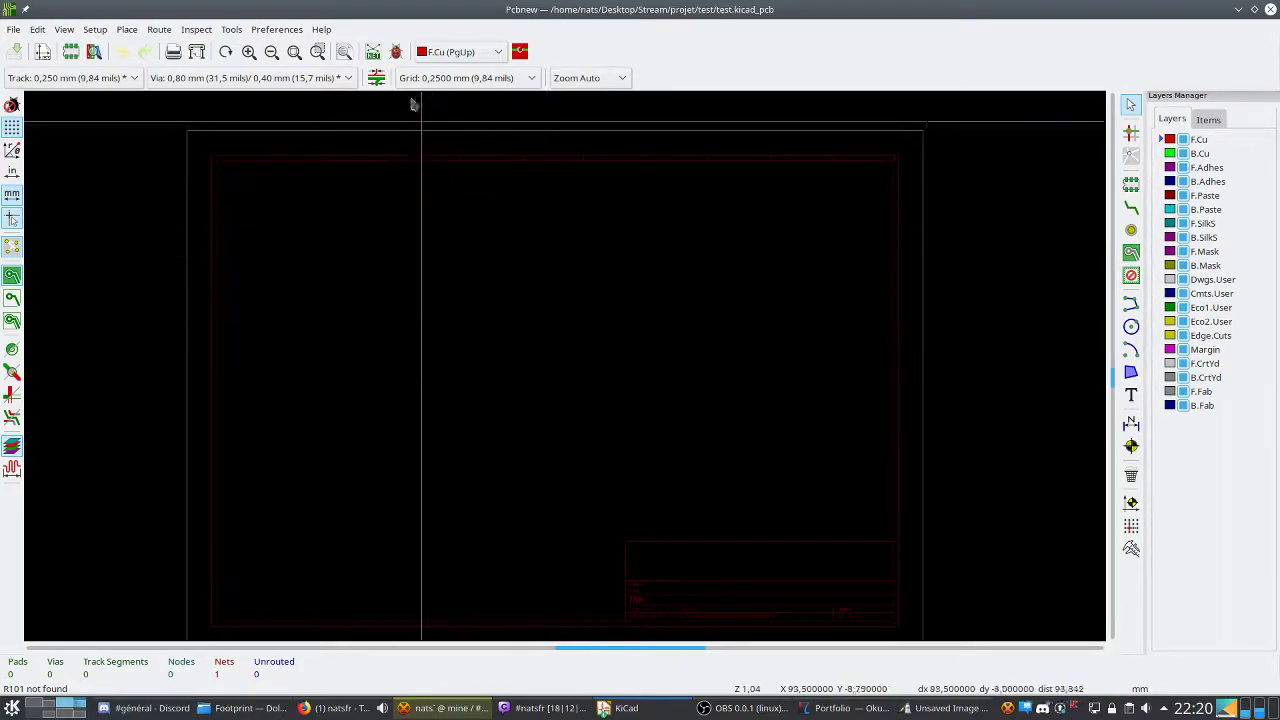
# Read the test.net netlist into the board with dry run off, and review the output messages about R101's pads and nets.
pyautogui.click(372, 51)
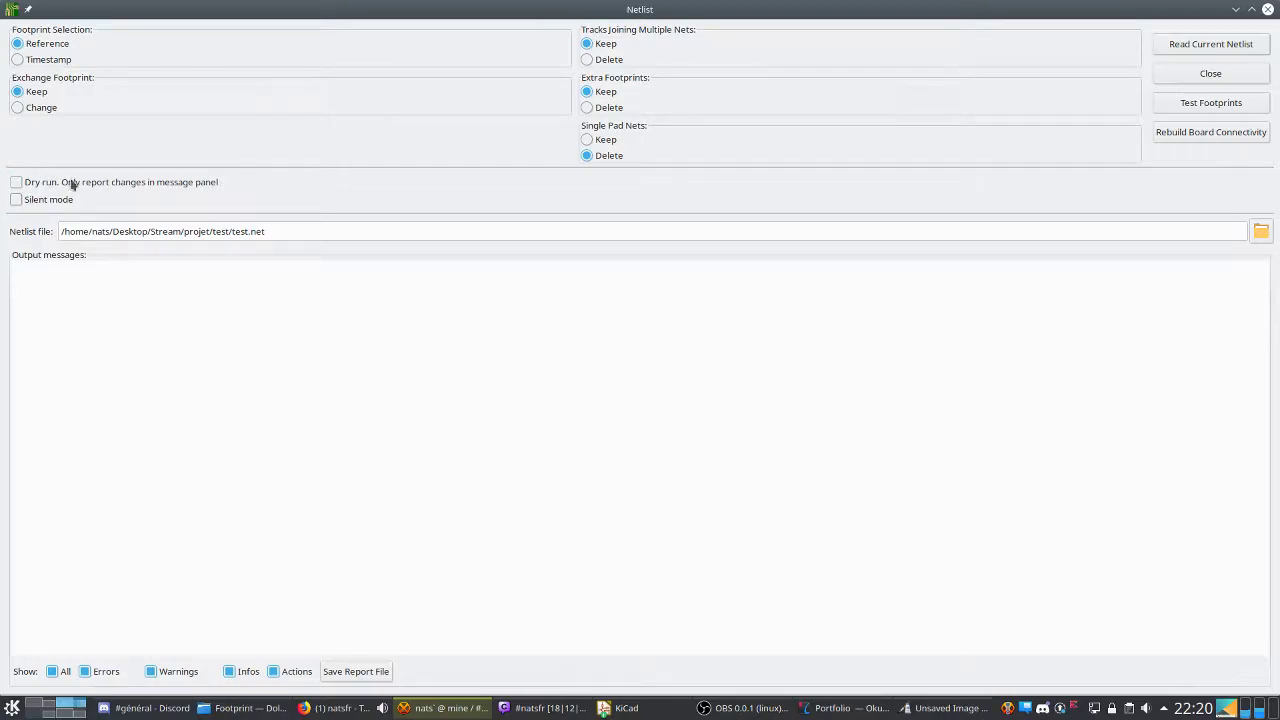
pyautogui.click(1203, 47)
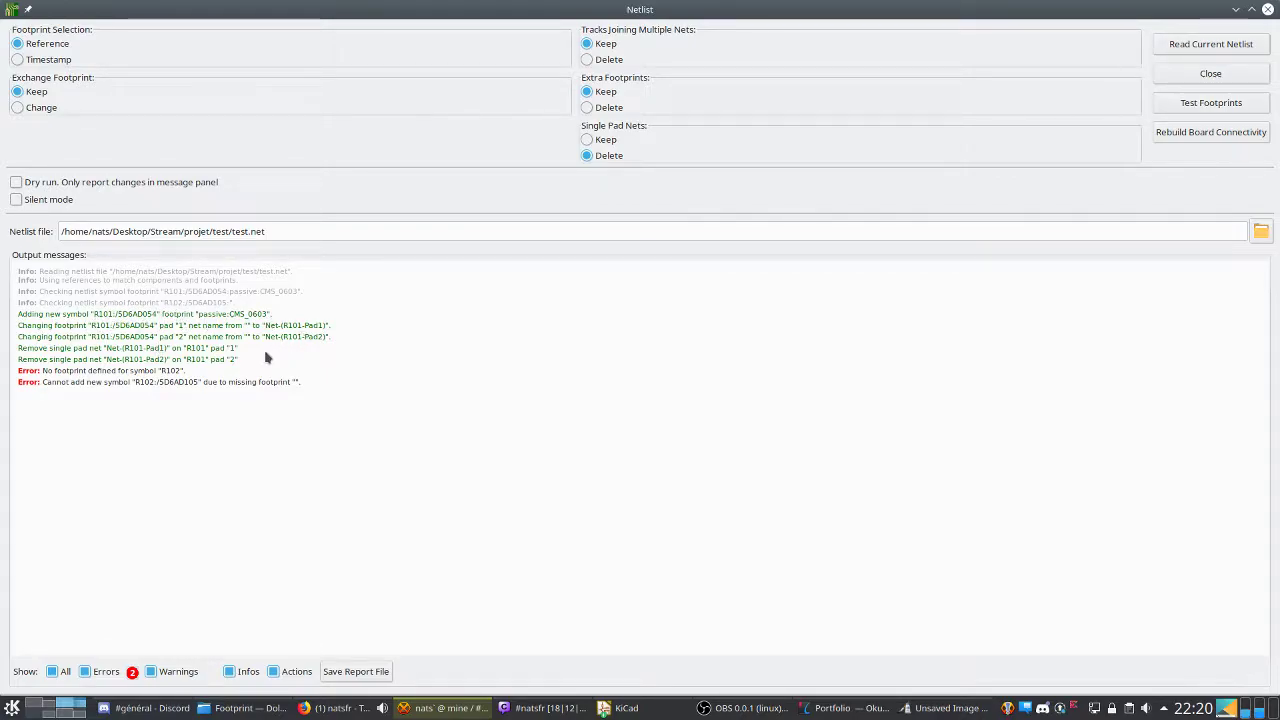
pyautogui.moveTo(228, 357); pyautogui.dragTo(18, 326)
pyautogui.click(134, 360)
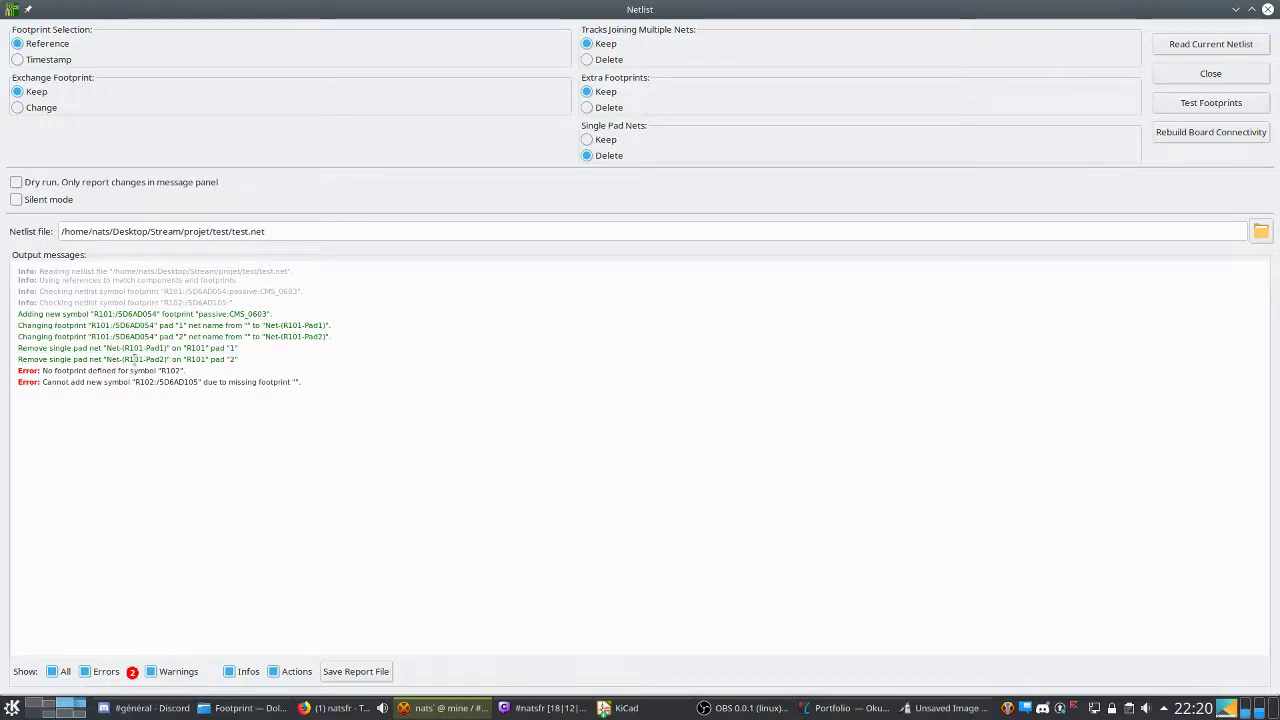
pyautogui.moveTo(42, 371); pyautogui.dragTo(5, 326)
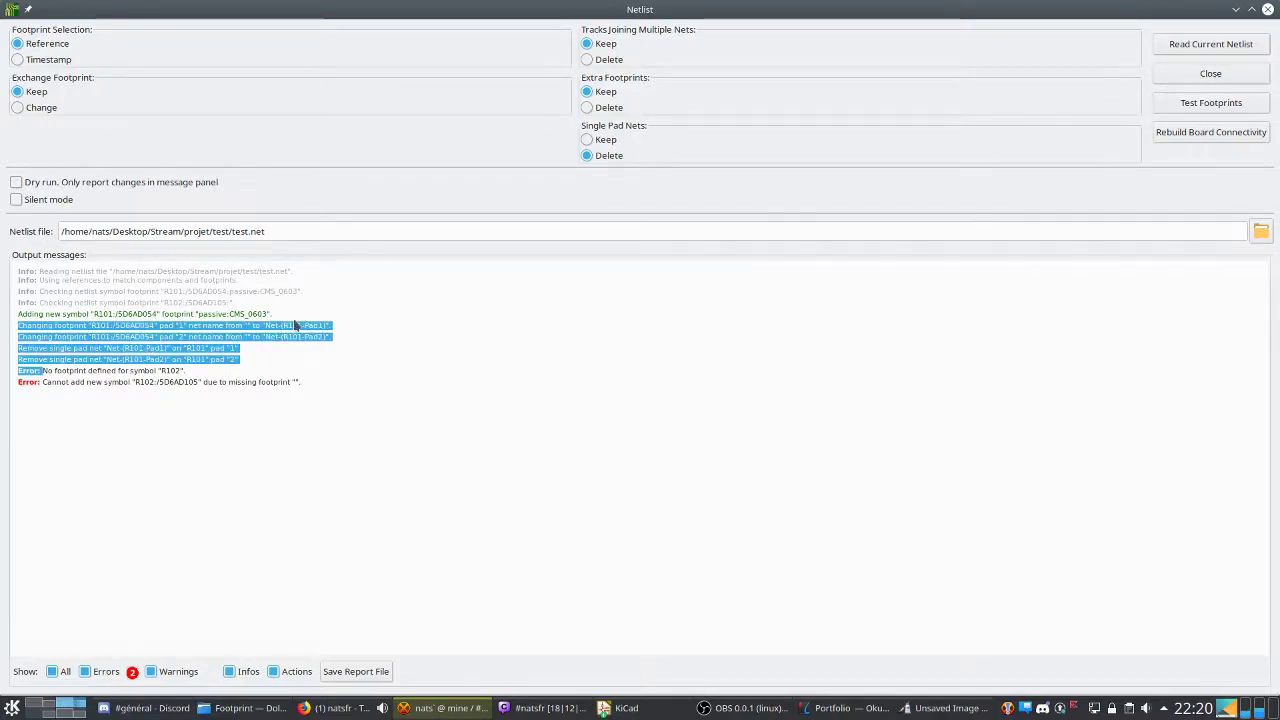
pyautogui.click(243, 345)
pyautogui.moveTo(247, 350); pyautogui.dragTo(80, 335)
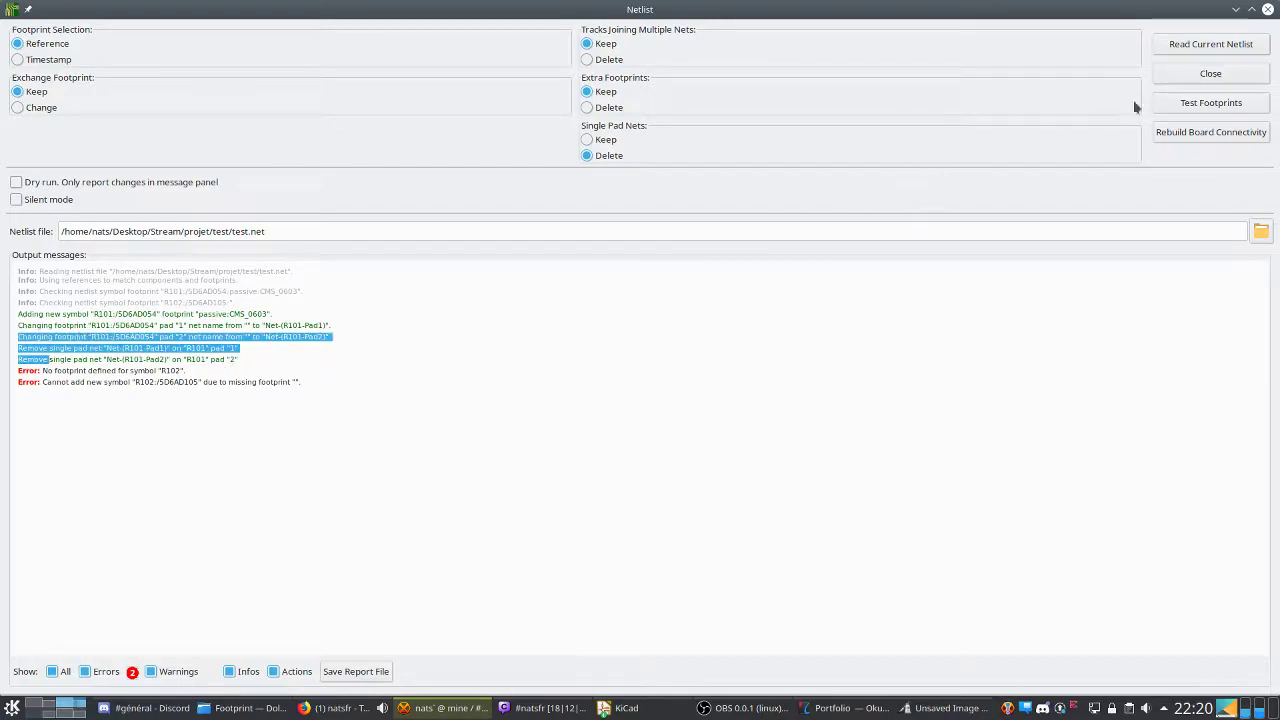
pyautogui.click(1178, 77)
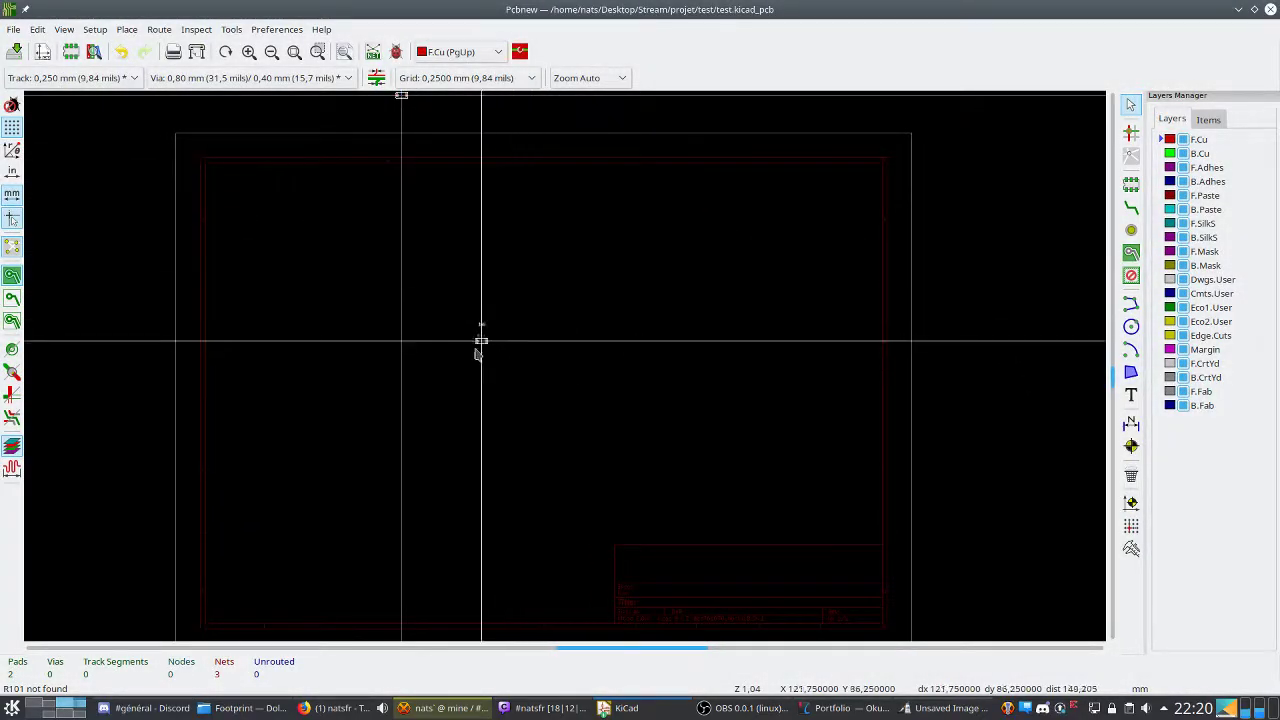
# Place the imported R101 footprint on the board inside the sheet frame and inspect its pads and outline up close.
pyautogui.scroll(5, 454, 363)
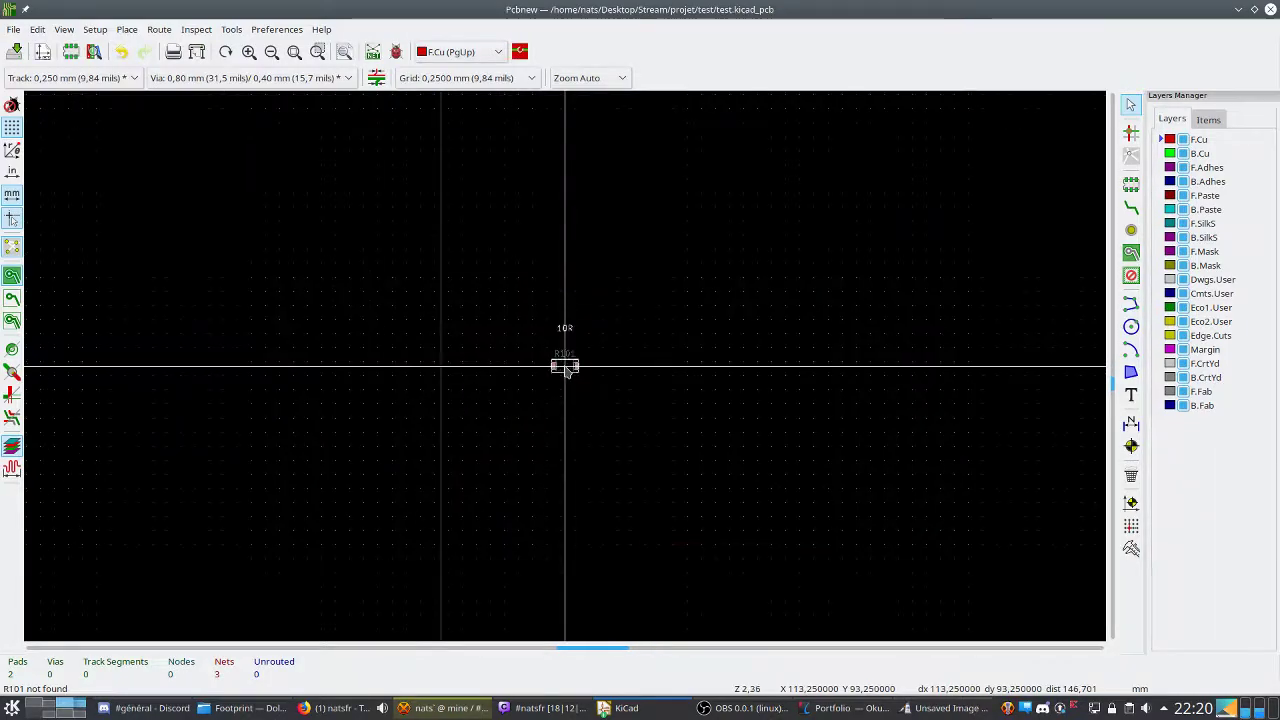
pyautogui.click(582, 352)
pyautogui.scroll(-3, 511, 467)
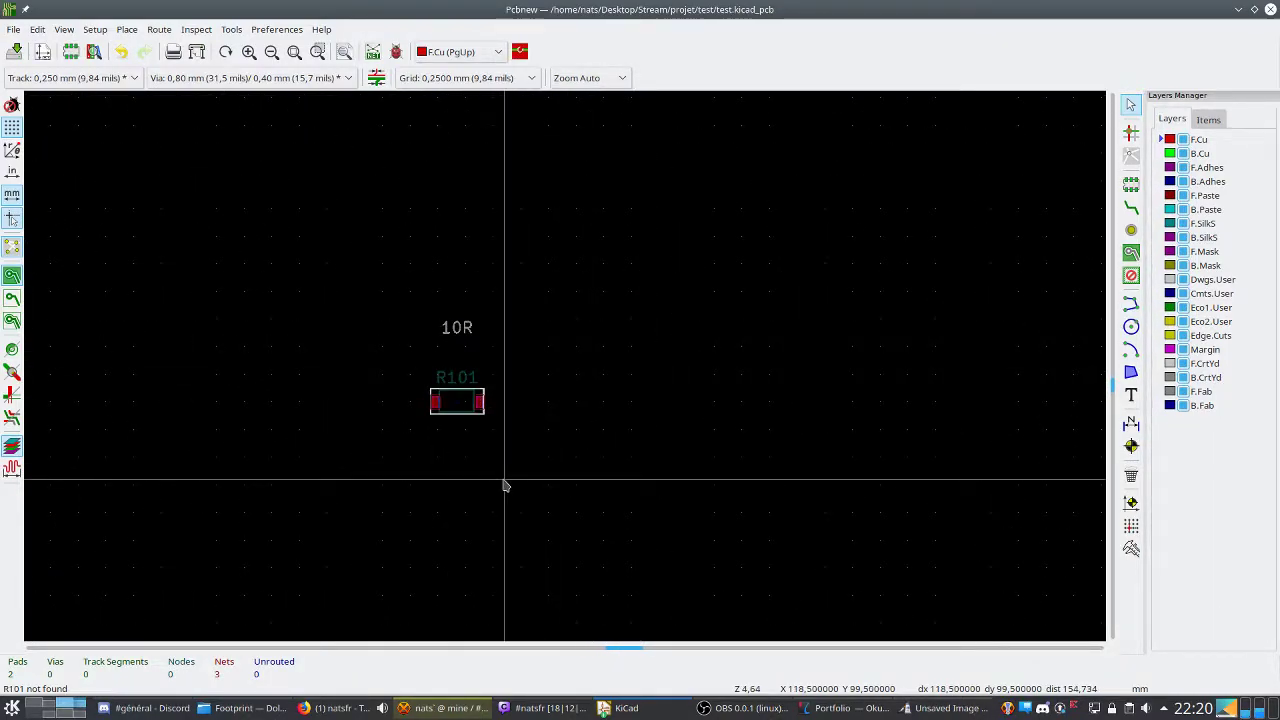
pyautogui.scroll(5, 566, 371)
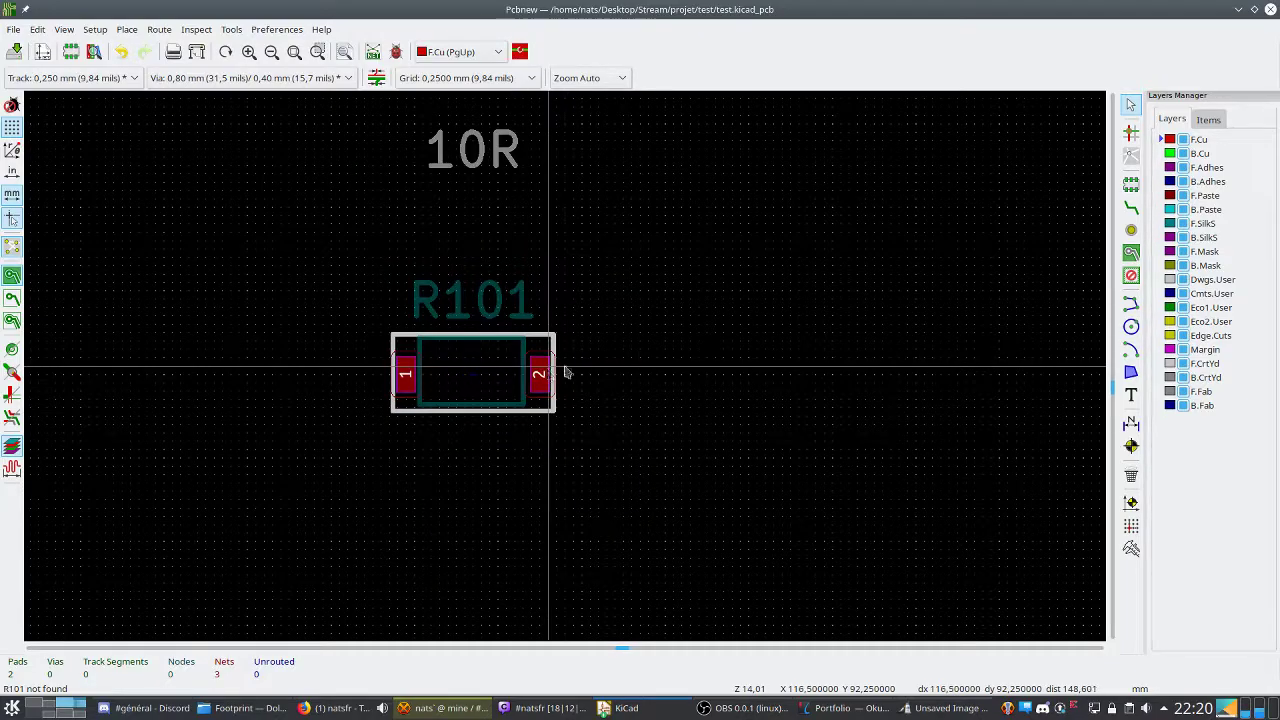
pyautogui.scroll(3, 566, 371)
pyautogui.scroll(-1, 566, 372)
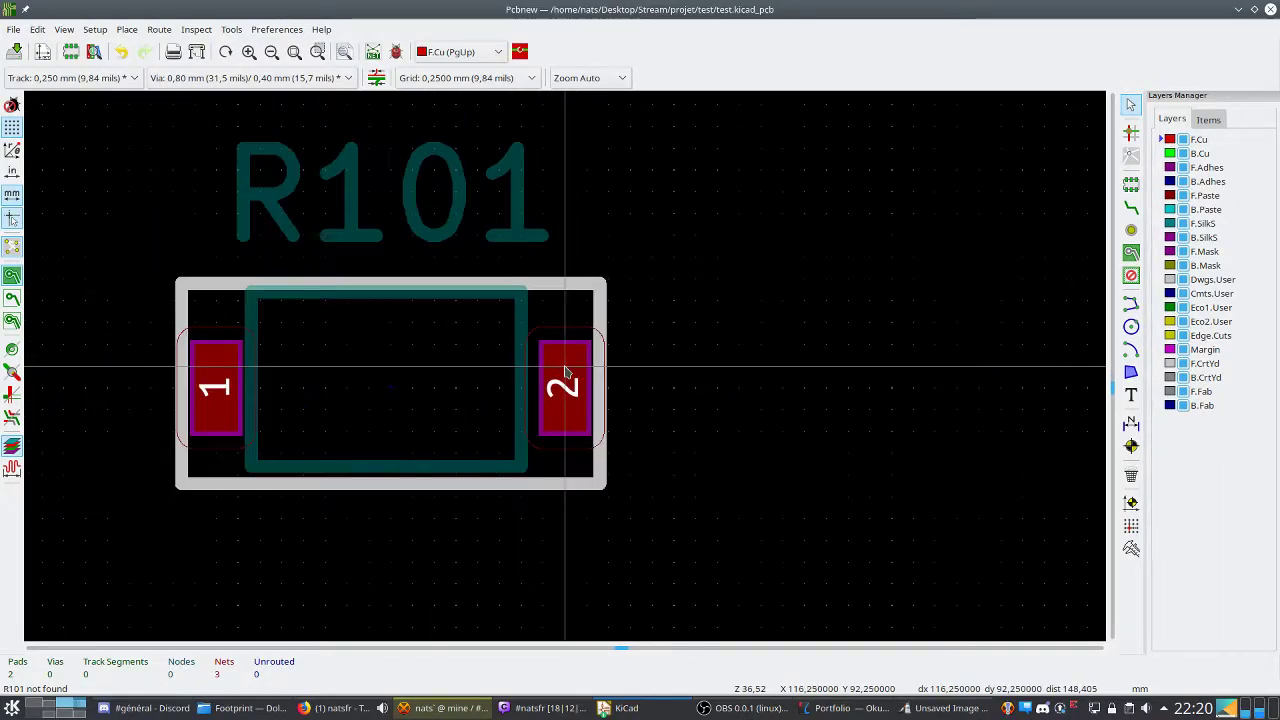
pyautogui.scroll(-6, 566, 371)
pyautogui.scroll(2, 566, 371)
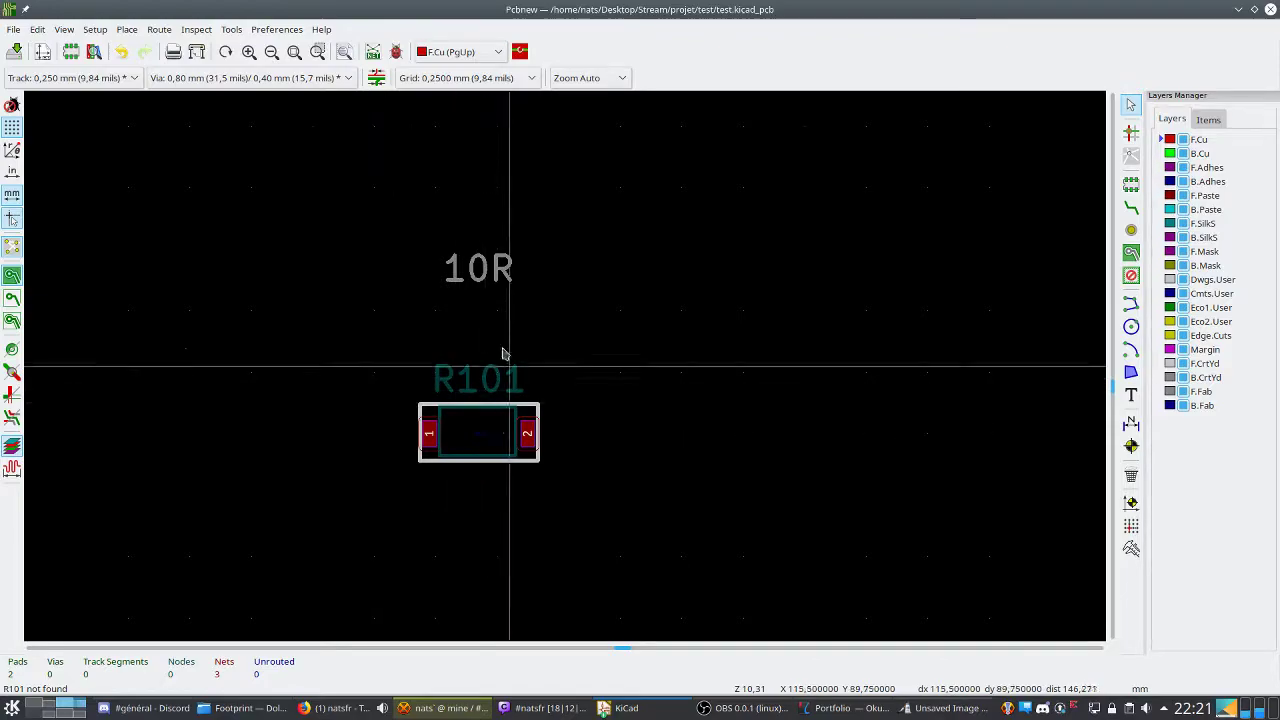
# Switch to the Eeschema schematic, check the footprint field in R102's symbol properties, and leave them without changes.
pyautogui.click(620, 708)
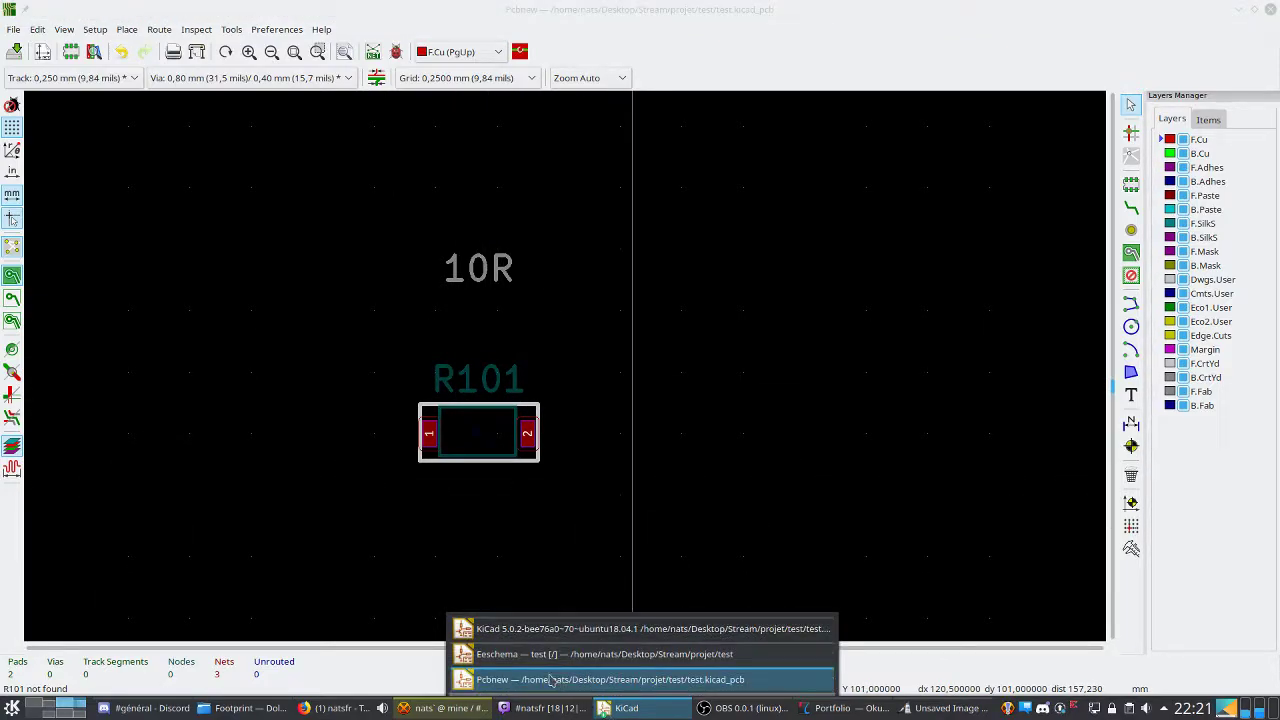
pyautogui.click(604, 684)
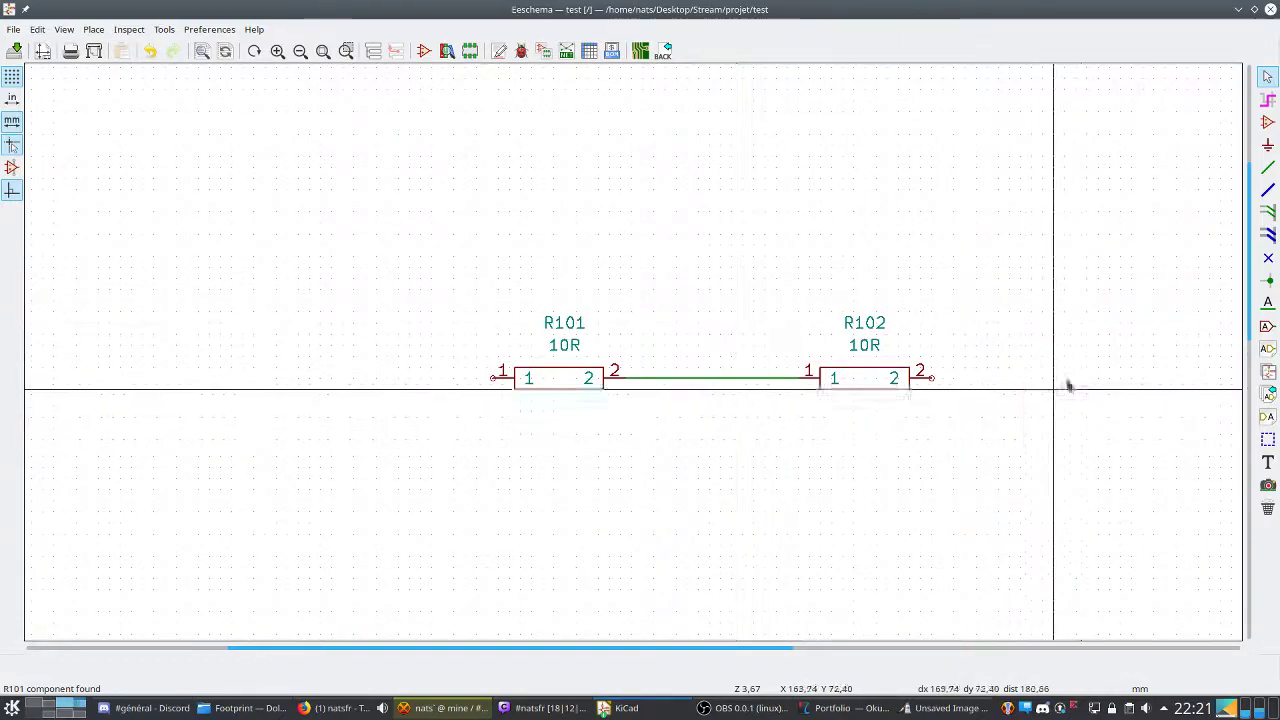
pyautogui.doubleClick(849, 391)
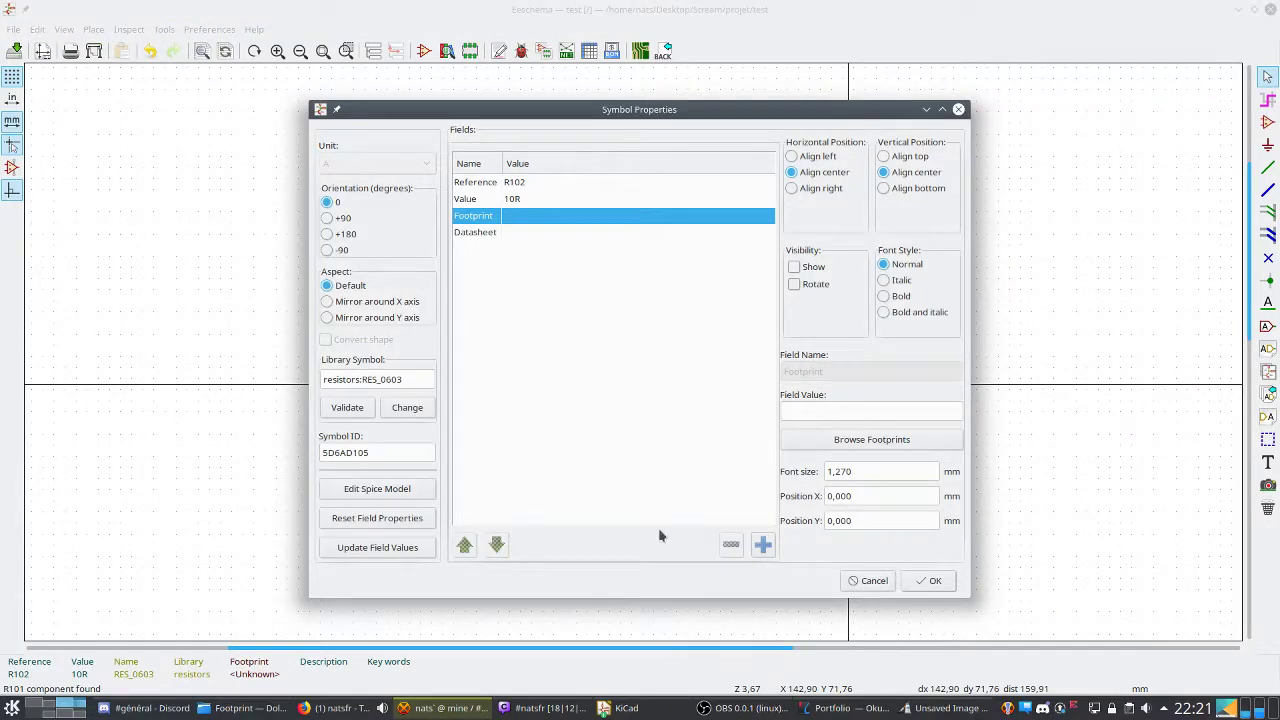
pyautogui.click(869, 580)
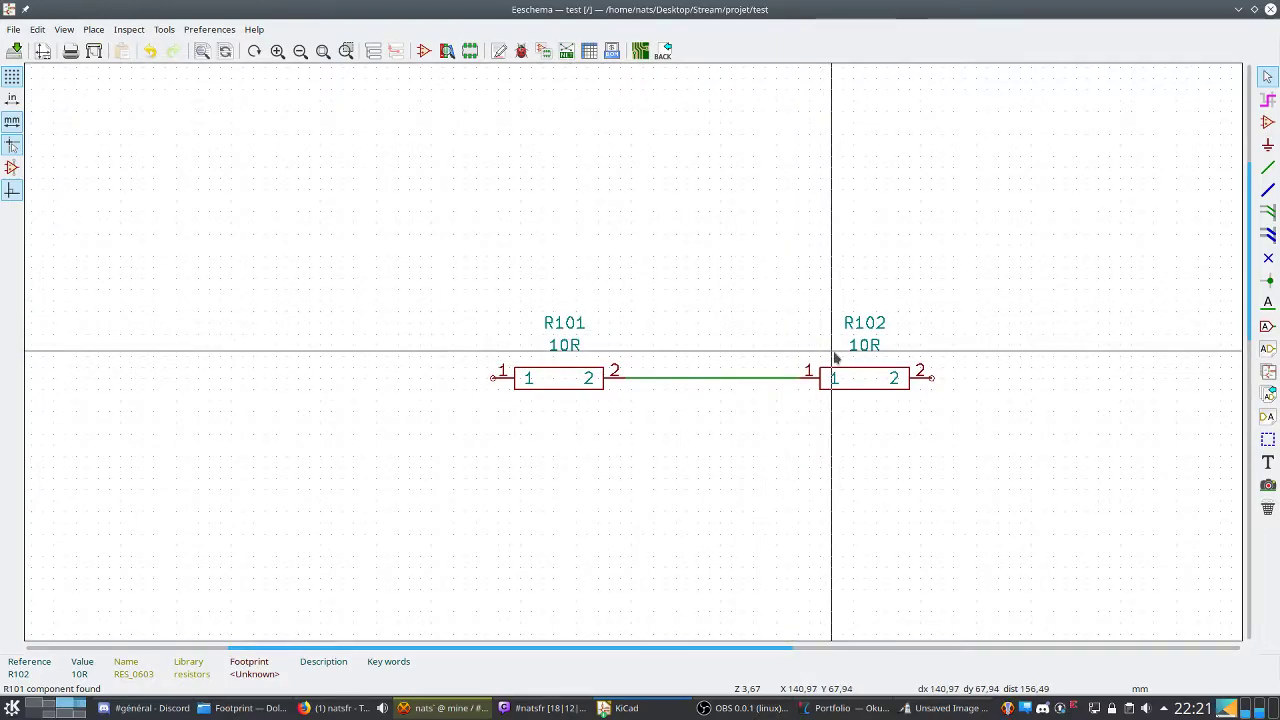
# Compare the footprint assignments of R101 and R102 in the Assign Footprints tool, and exit it without applying anything.
pyautogui.click(543, 52)
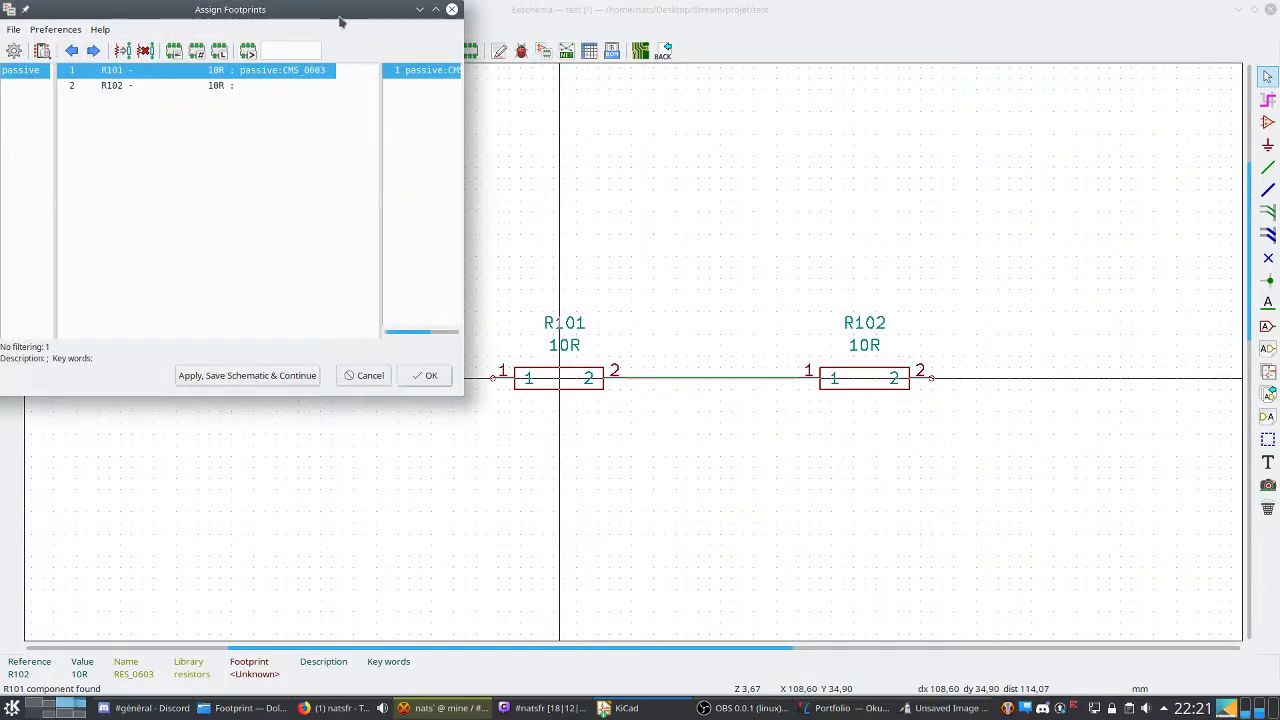
pyautogui.moveTo(305, 10); pyautogui.dragTo(785, 172)
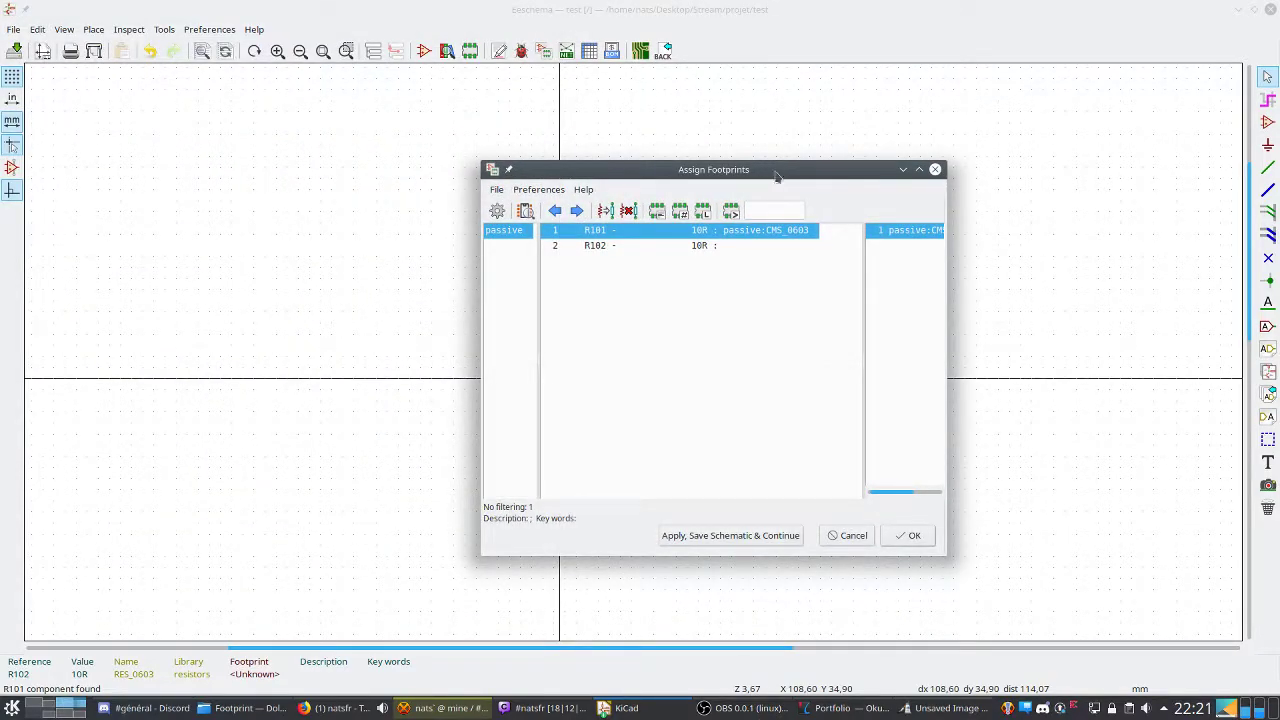
pyautogui.click(745, 250)
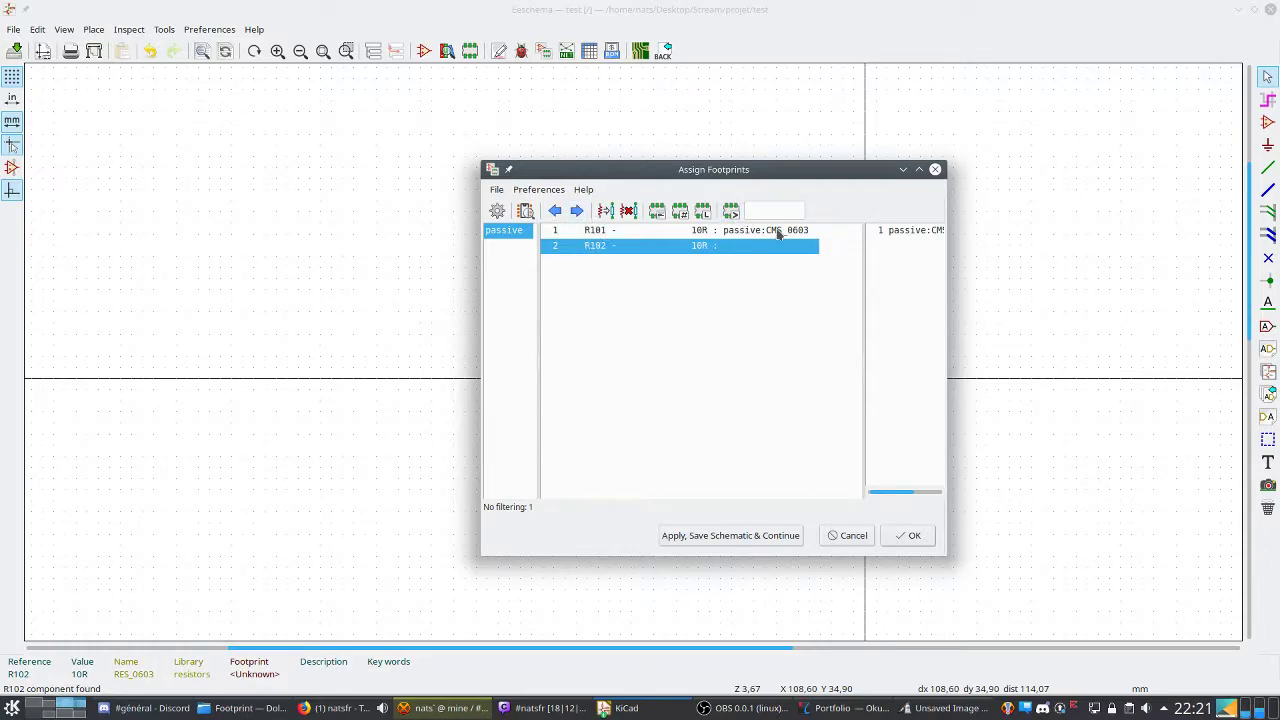
pyautogui.click(855, 540)
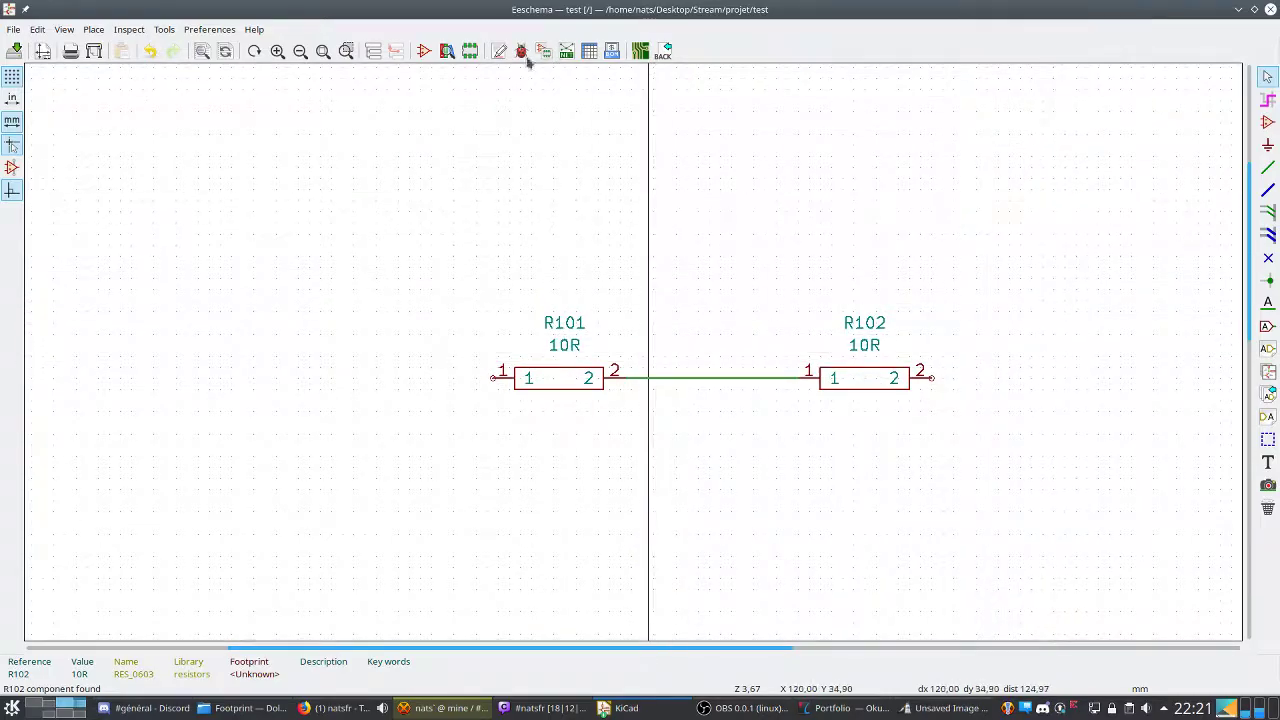
# Open the RES_0603 symbol from the resistors library in the Symbol Library Editor.
pyautogui.click(424, 51)
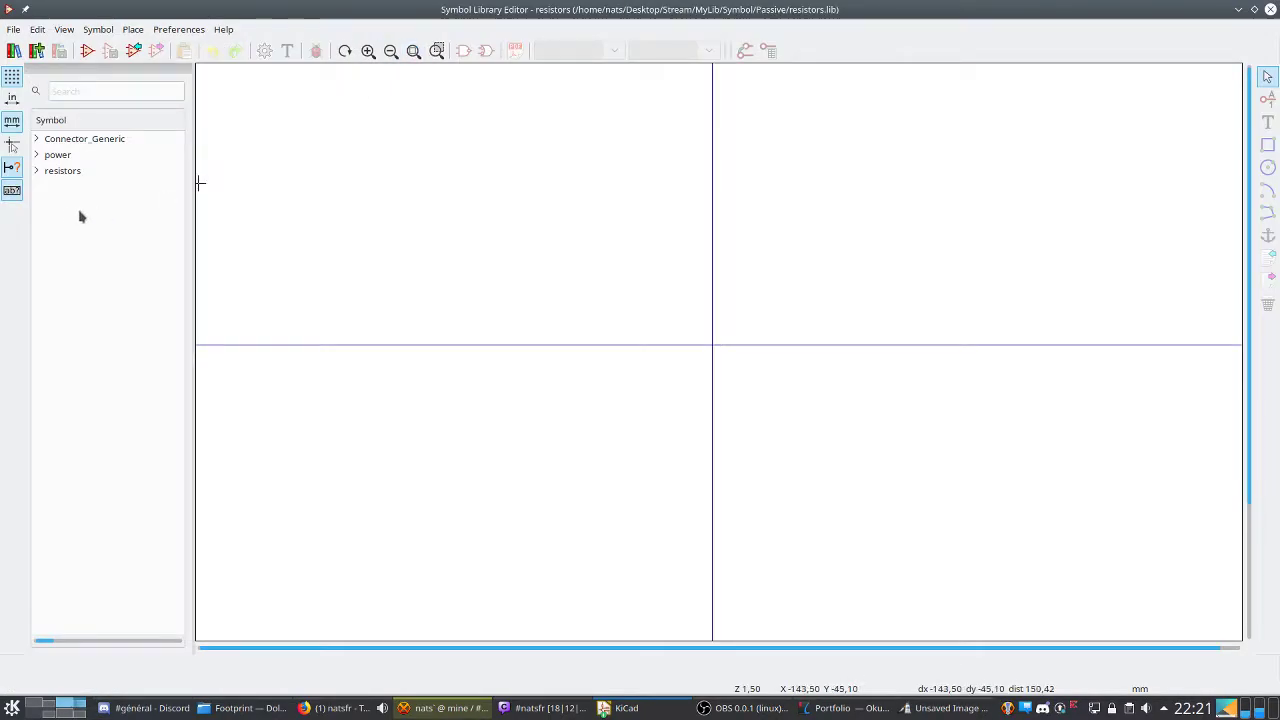
pyautogui.click(36, 171)
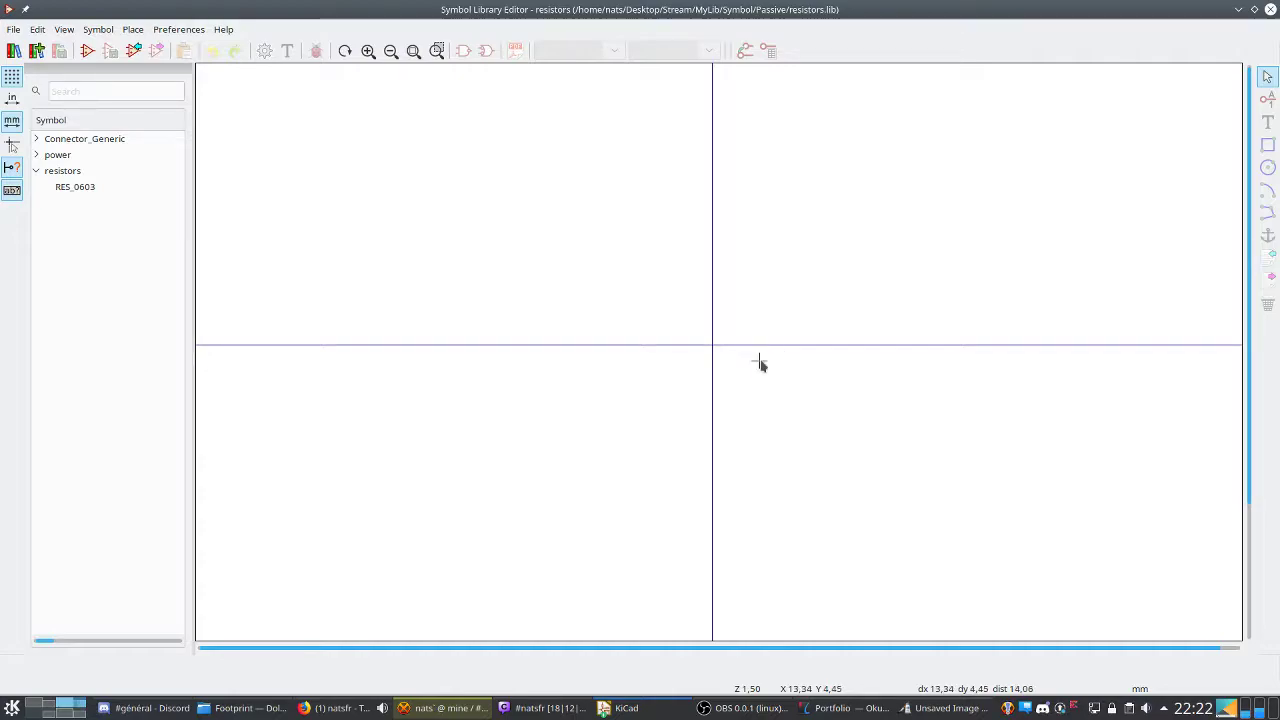
pyautogui.doubleClick(78, 190)
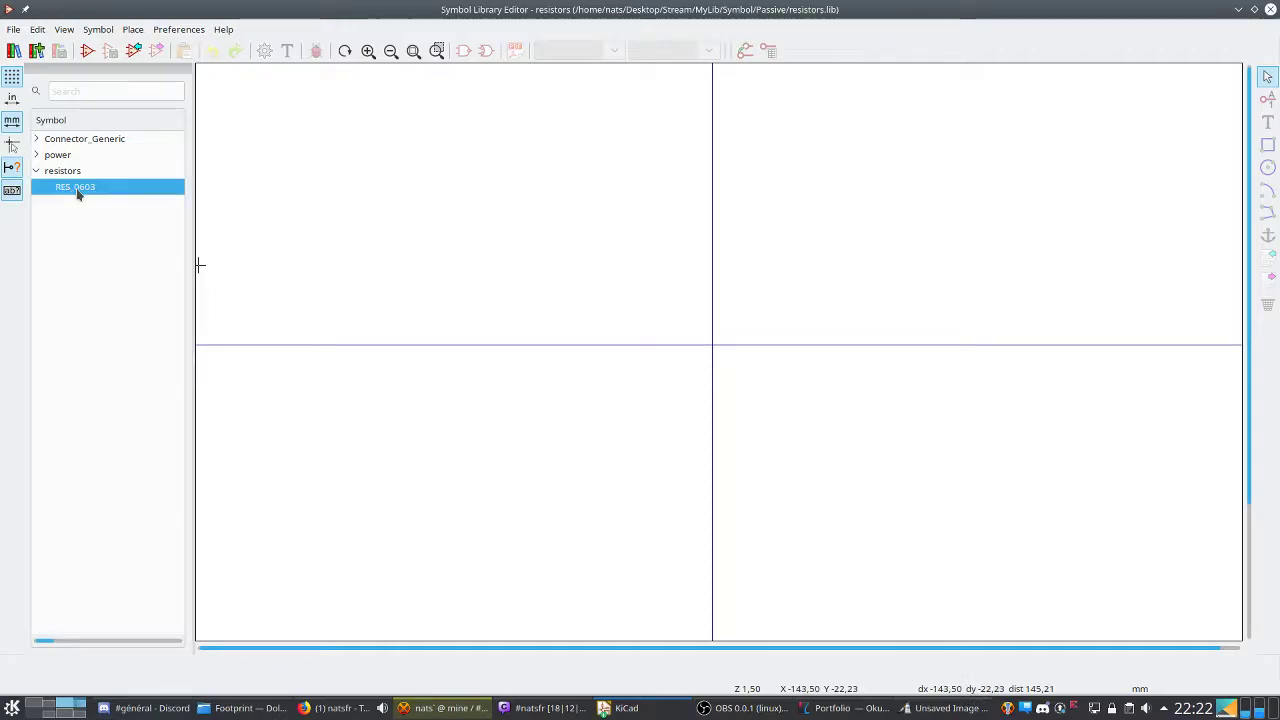
pyautogui.scroll(-2, 711, 343)
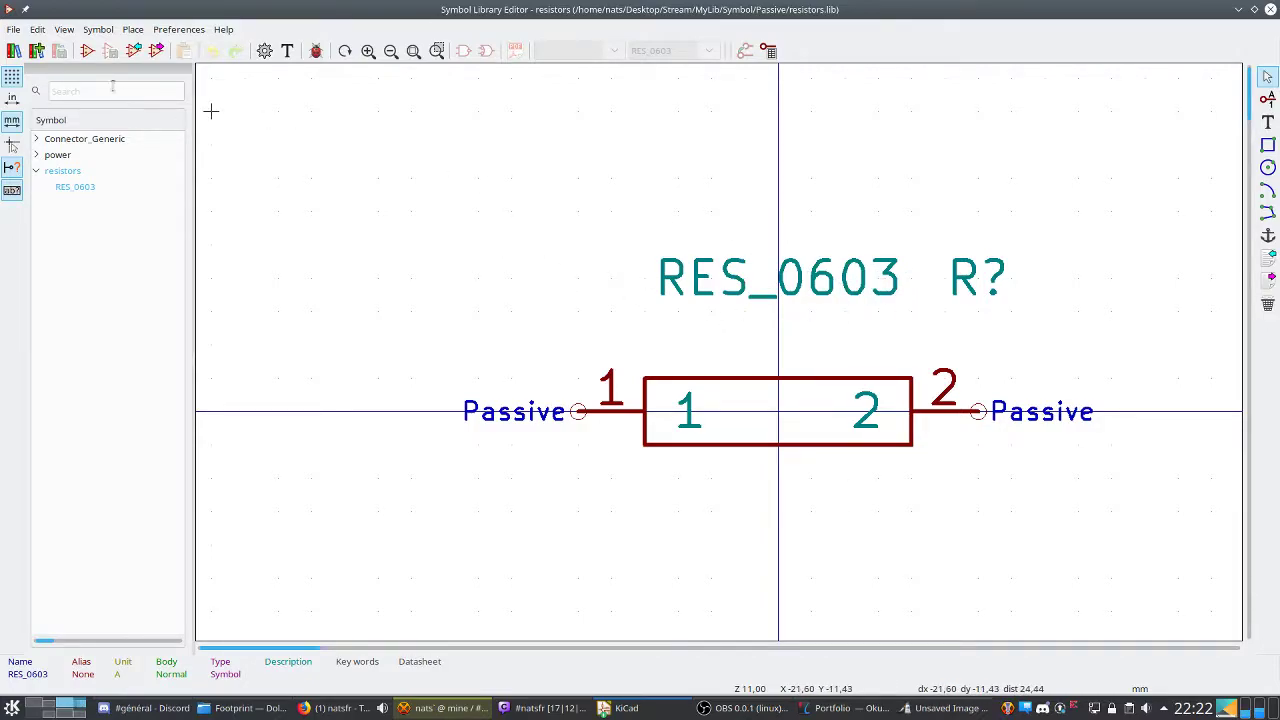
# Set the footprint field of the RES_0603 symbol to passive:CMS_0603 from the footprint library browser.
pyautogui.click(98, 29)
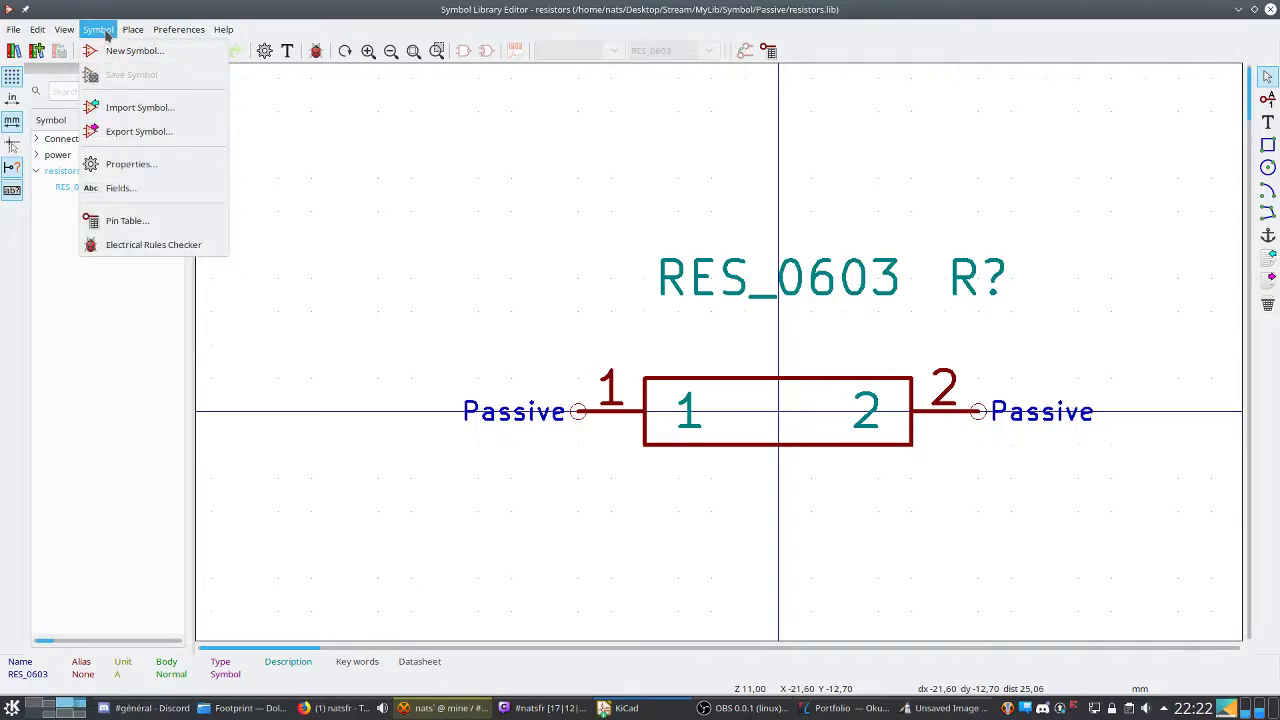
pyautogui.click(128, 187)
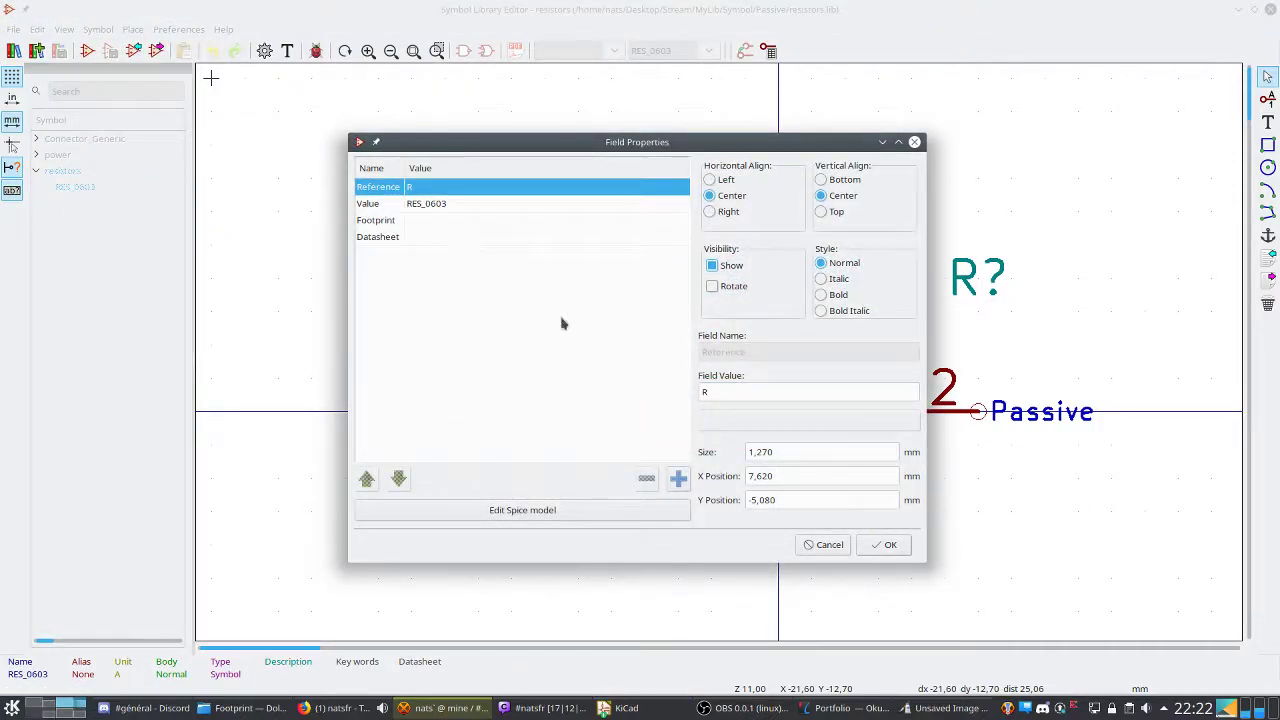
pyautogui.click(422, 222)
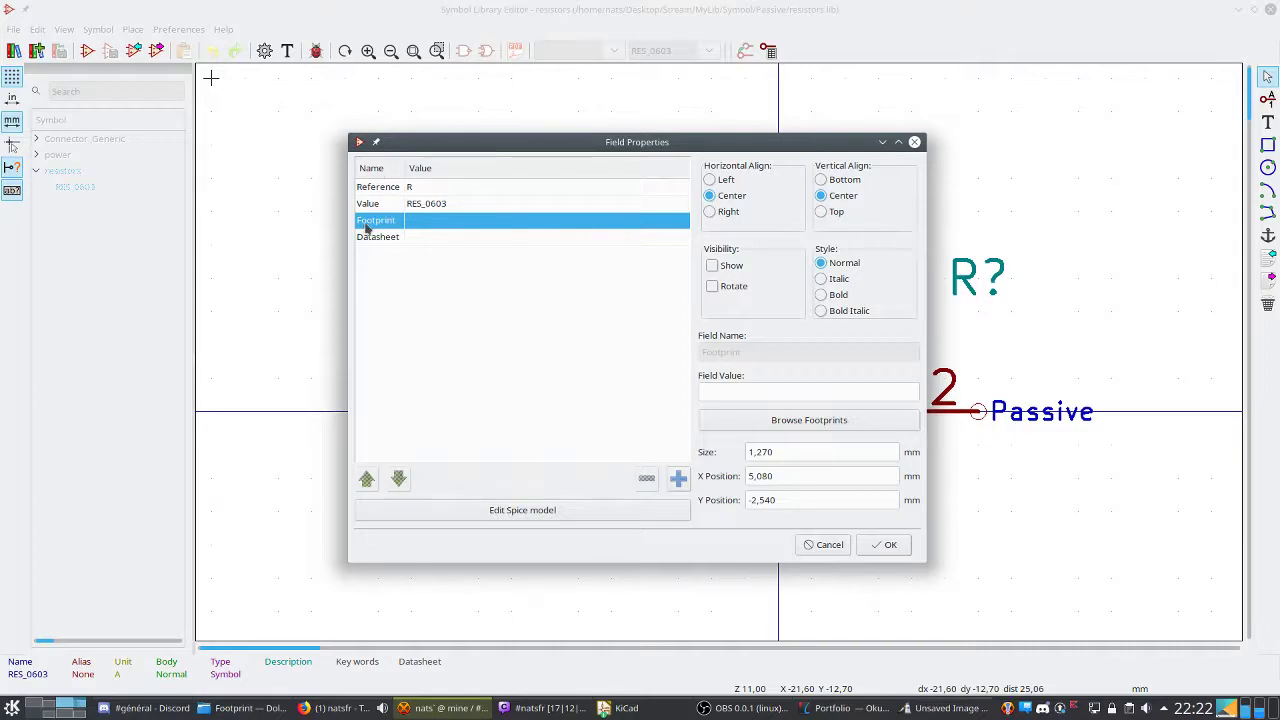
pyautogui.click(809, 420)
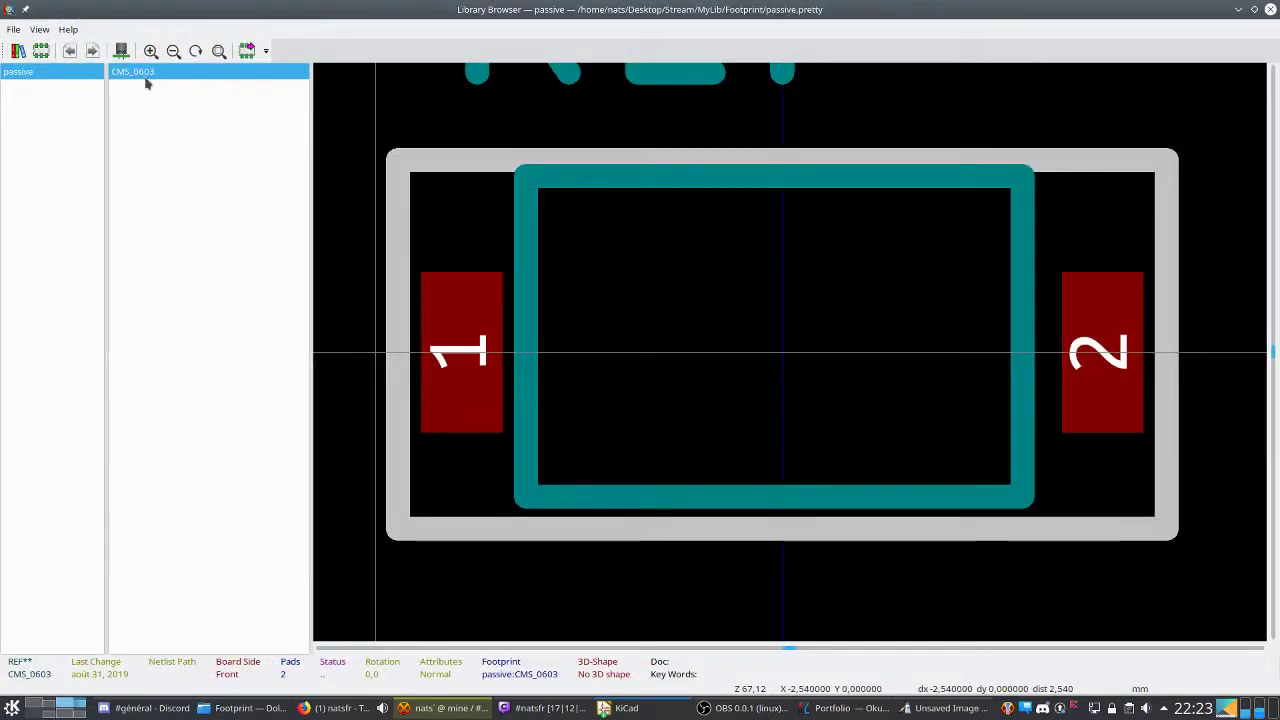
pyautogui.click(250, 55)
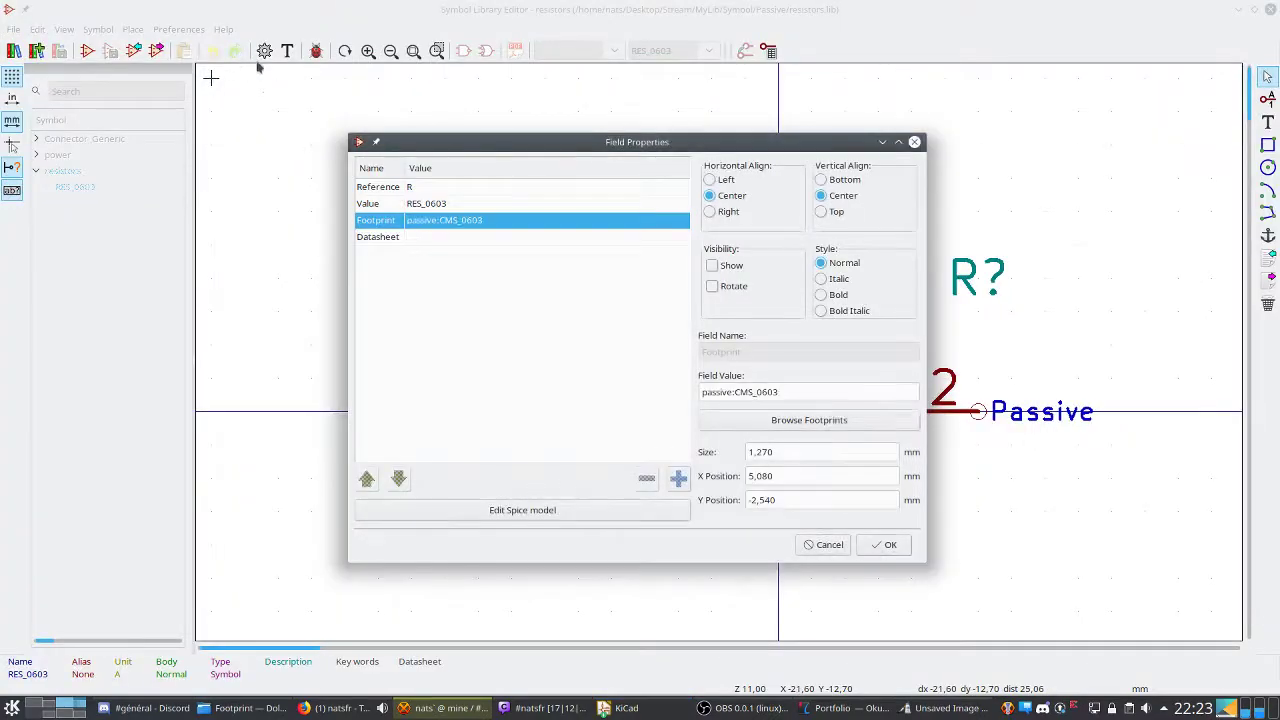
pyautogui.click(887, 547)
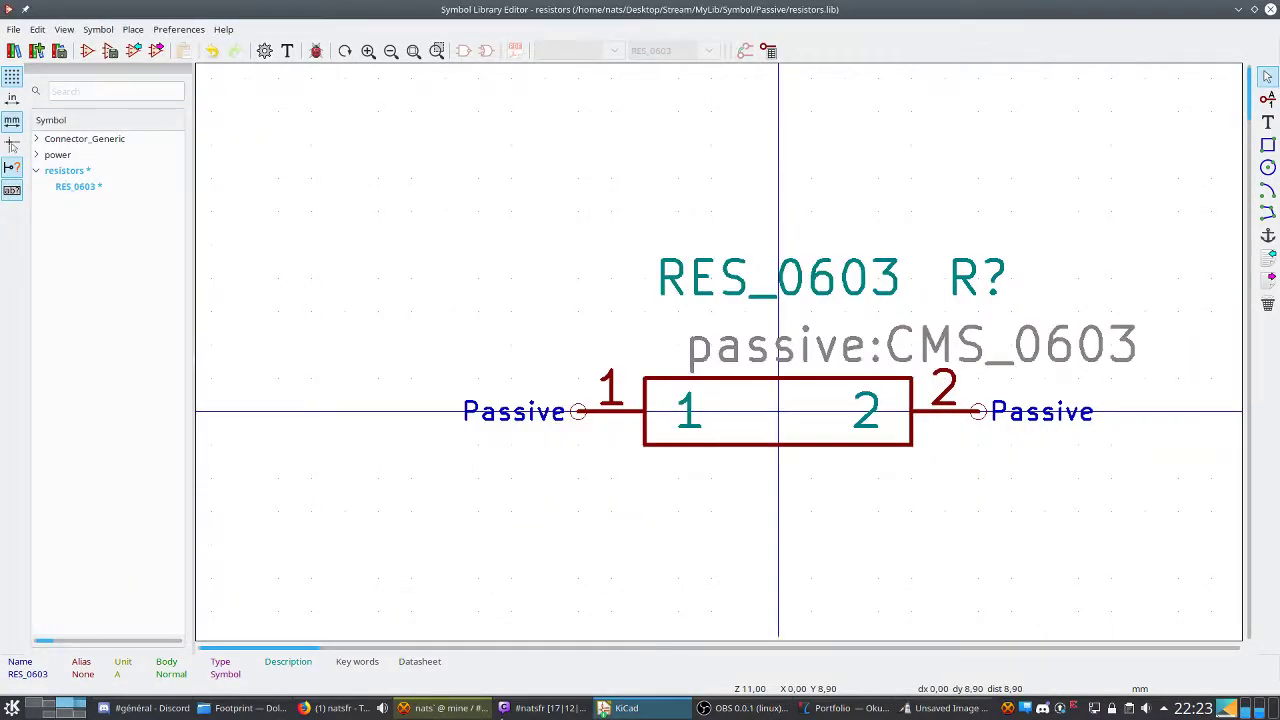
# Try toggling the Invisible option of the footprint text on the RES_0603 symbol.
pyautogui.doubleClick(920, 348)
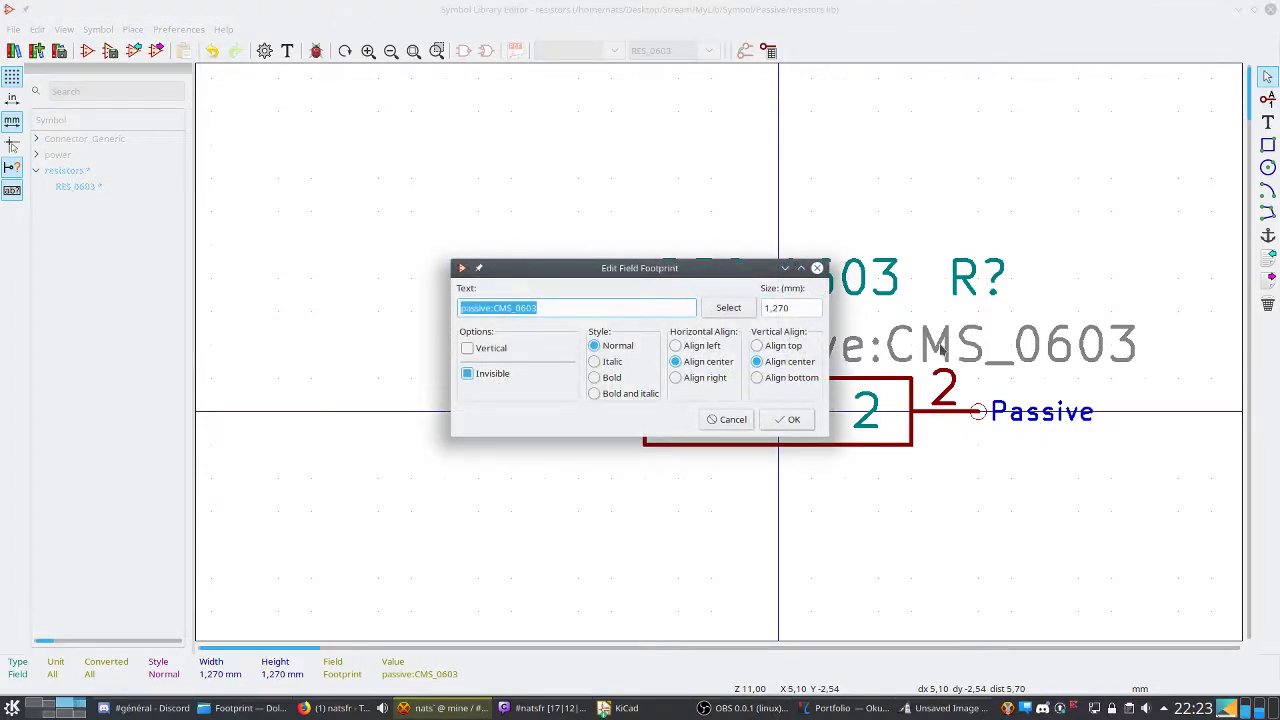
pyautogui.click(476, 377)
pyautogui.click(786, 419)
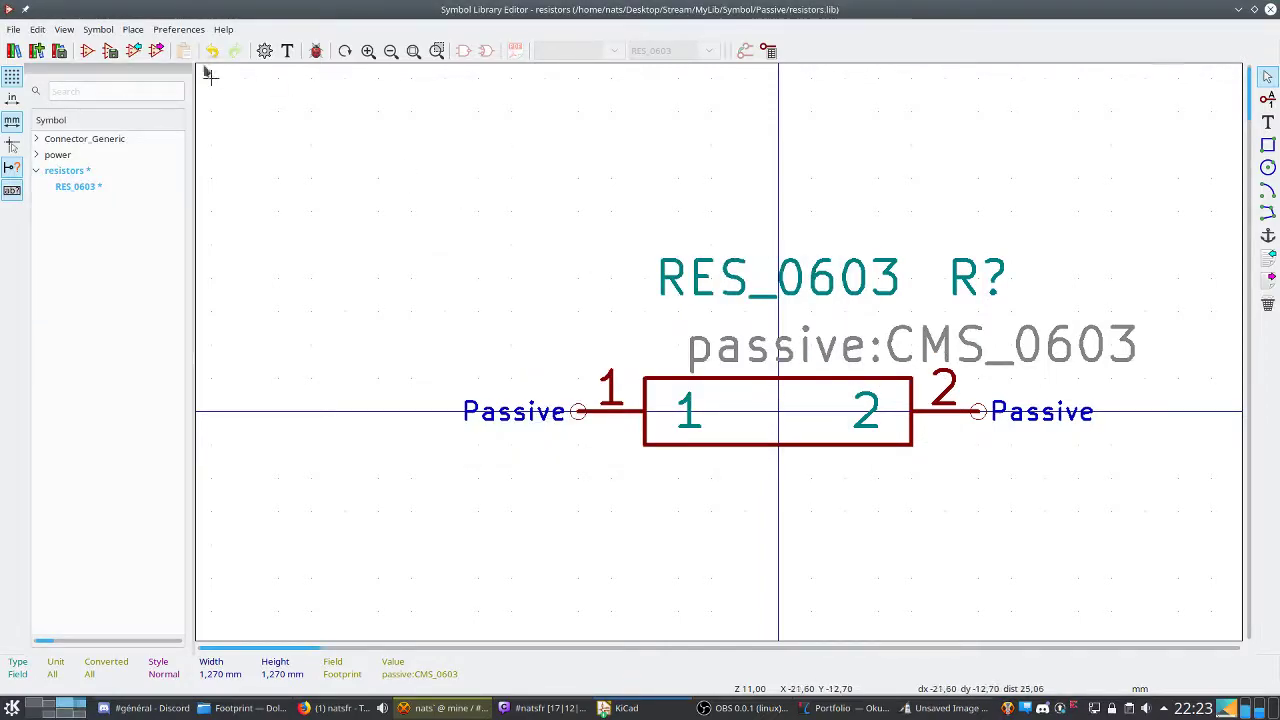
# Check the visibility of the RES_0603 symbol's footprint field, cancel the field properties, and save the resistors library.
pyautogui.click(98, 29)
pyautogui.click(112, 188)
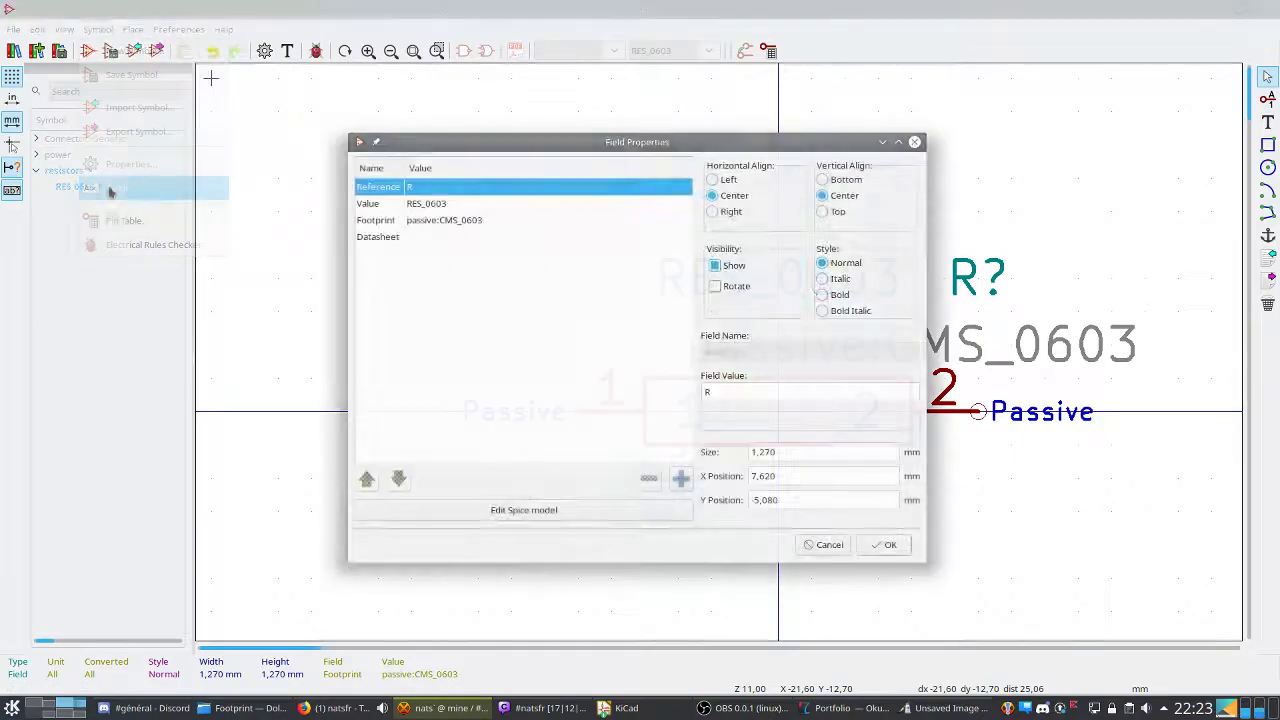
pyautogui.click(390, 221)
pyautogui.click(726, 267)
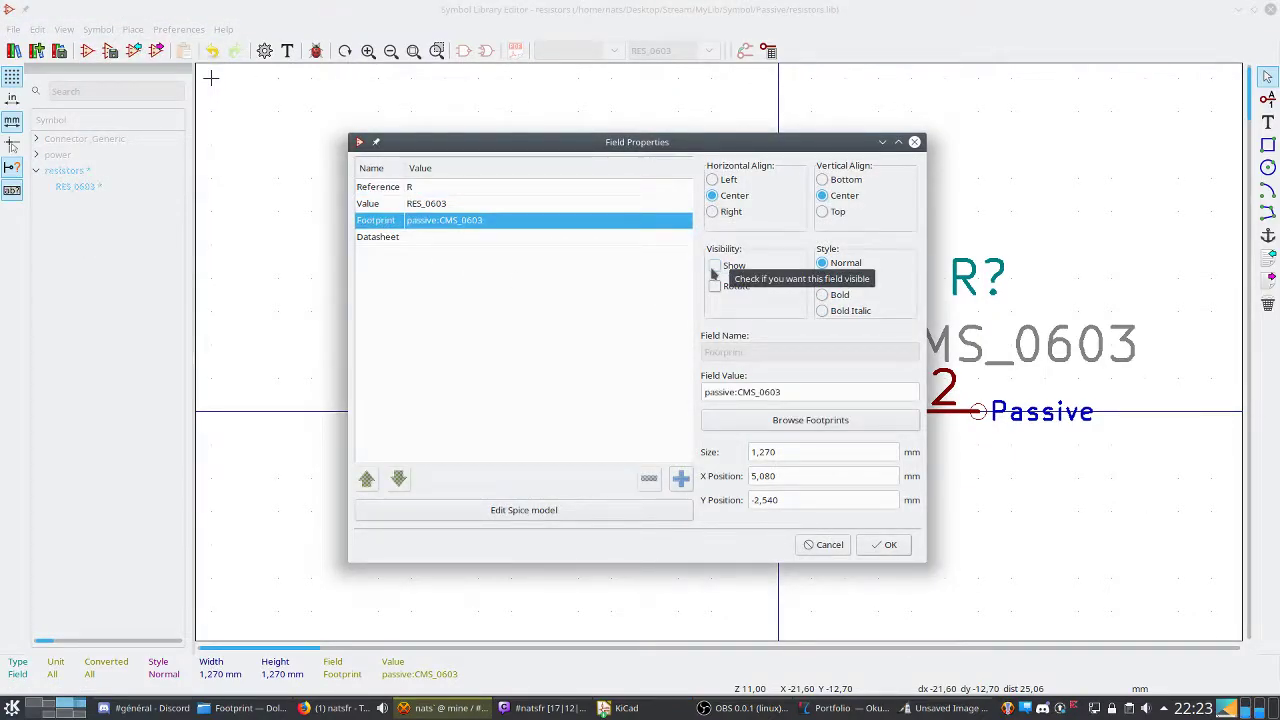
pyautogui.click(840, 552)
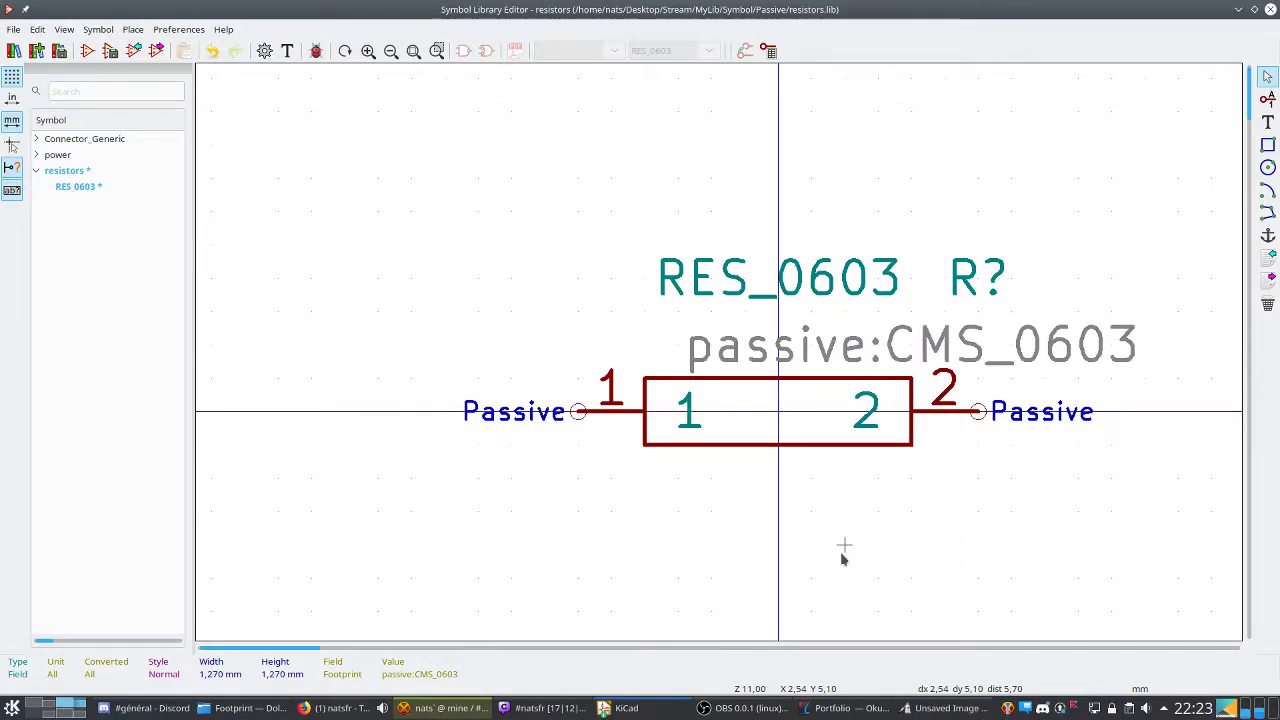
pyautogui.hotkey('ctrl', 's')
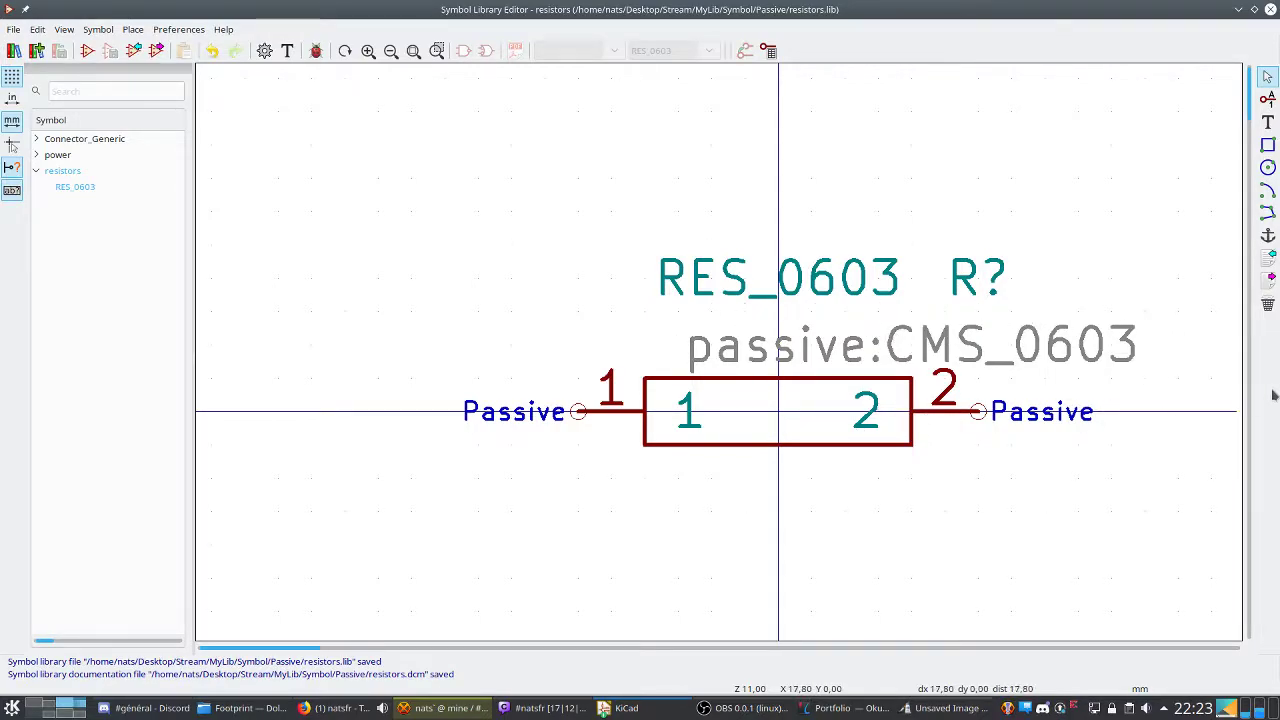
# Open the resistors.lib file from the MyLib/Symbol/Passive folder in Sublime Text and enlarge its text.
pyautogui.click(245, 708)
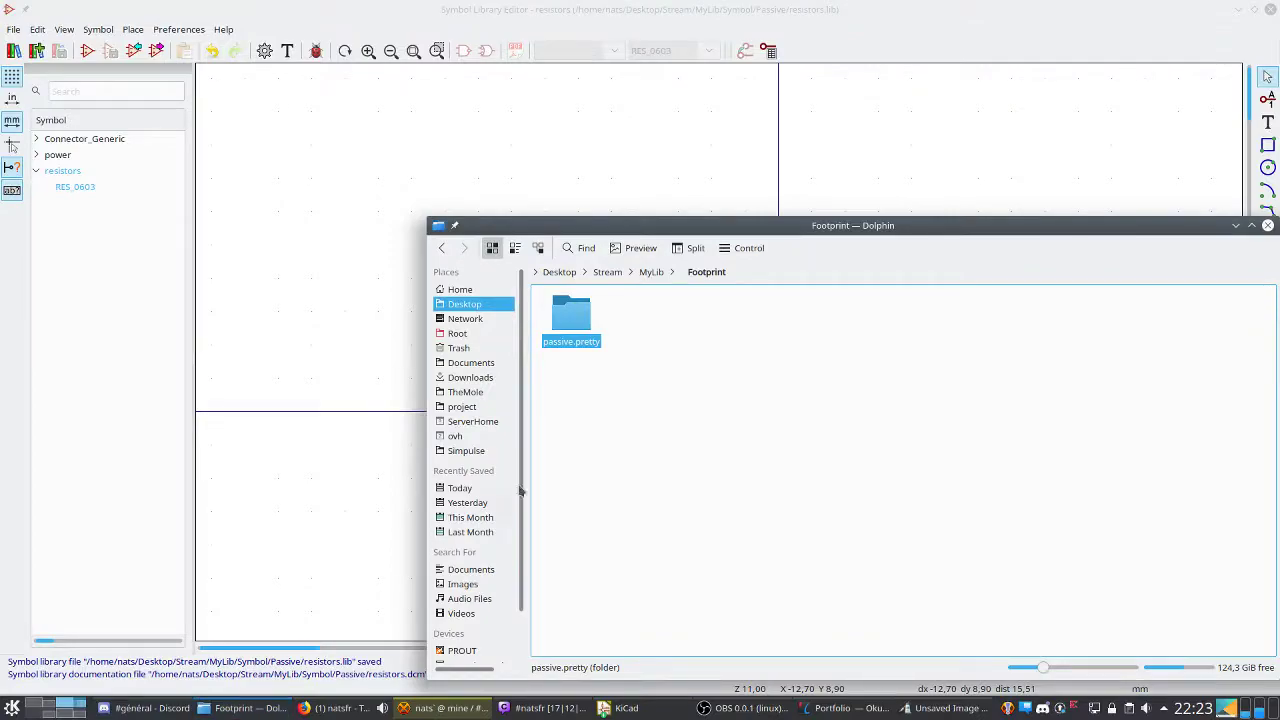
pyautogui.click(651, 272)
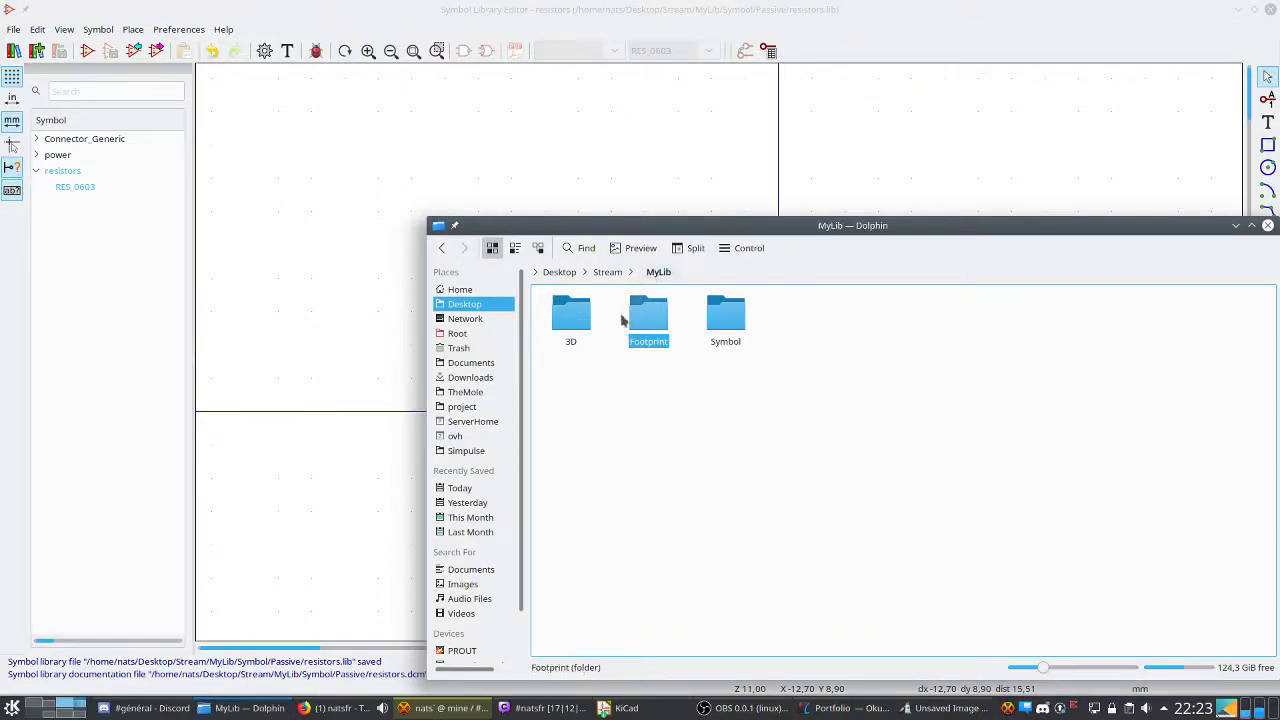
pyautogui.click(726, 318)
pyautogui.click(571, 318)
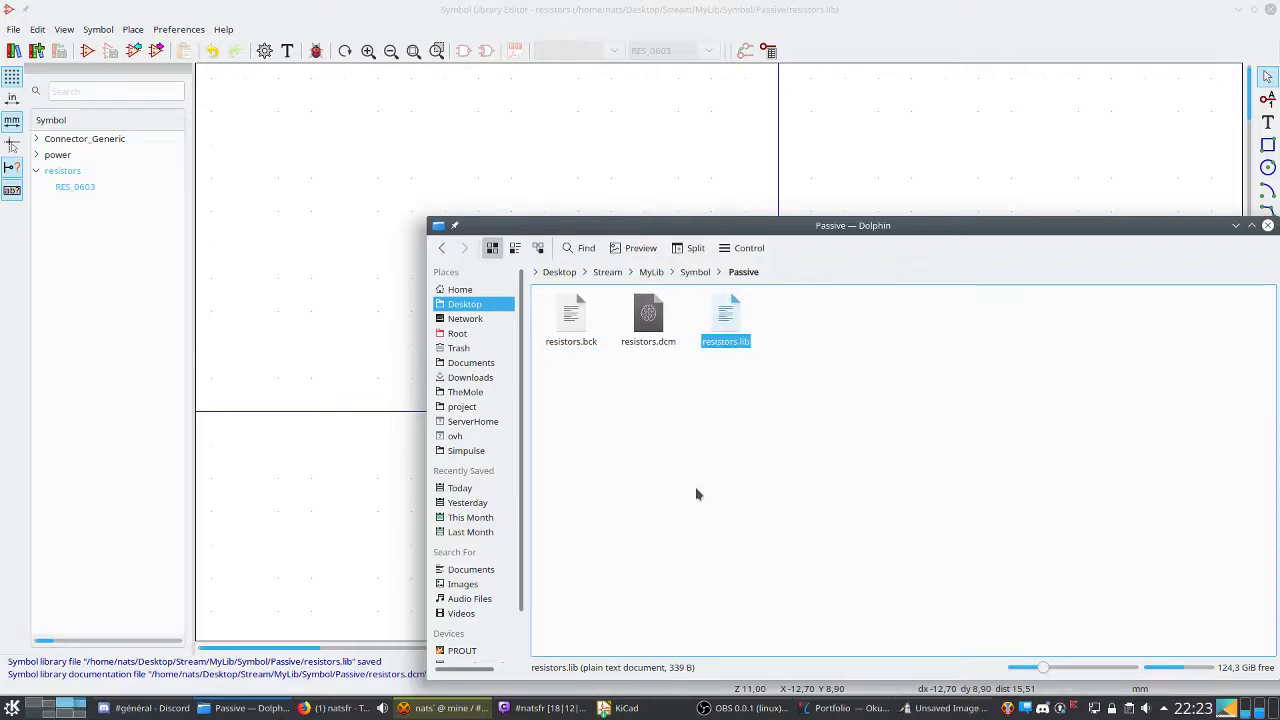
pyautogui.rightClick(728, 325)
pyautogui.moveTo(833, 440)
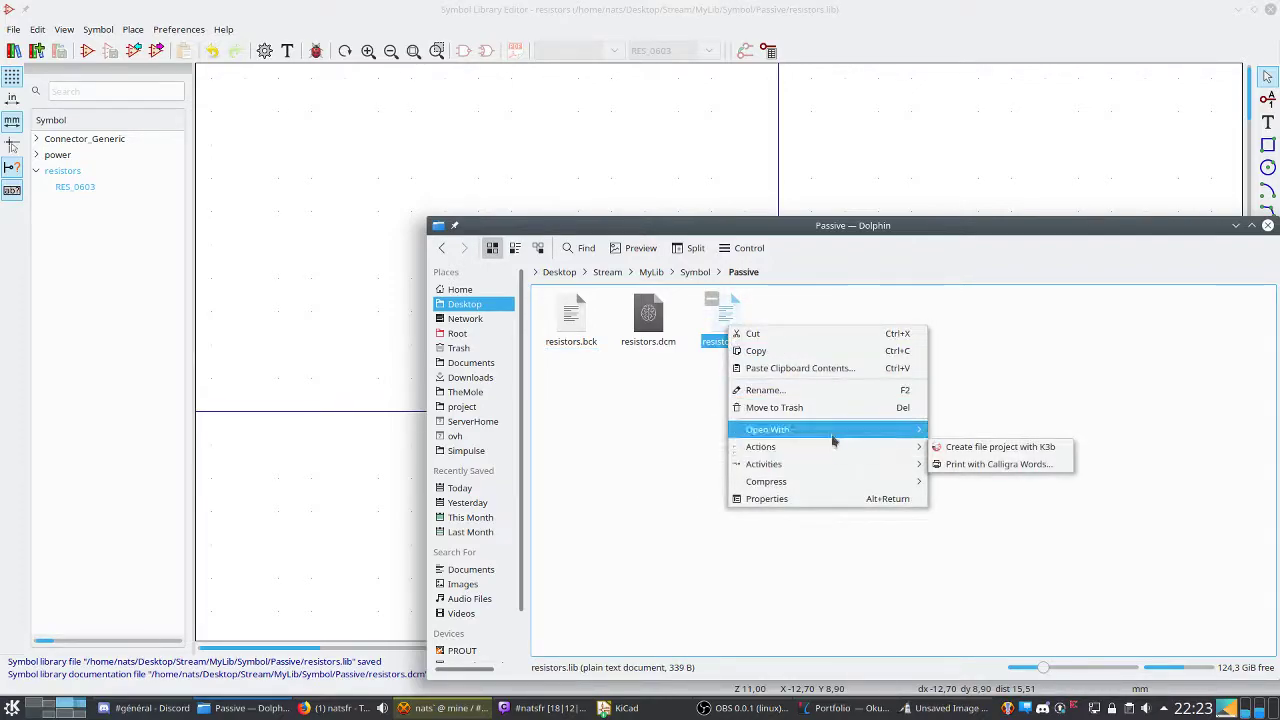
pyautogui.click(956, 521)
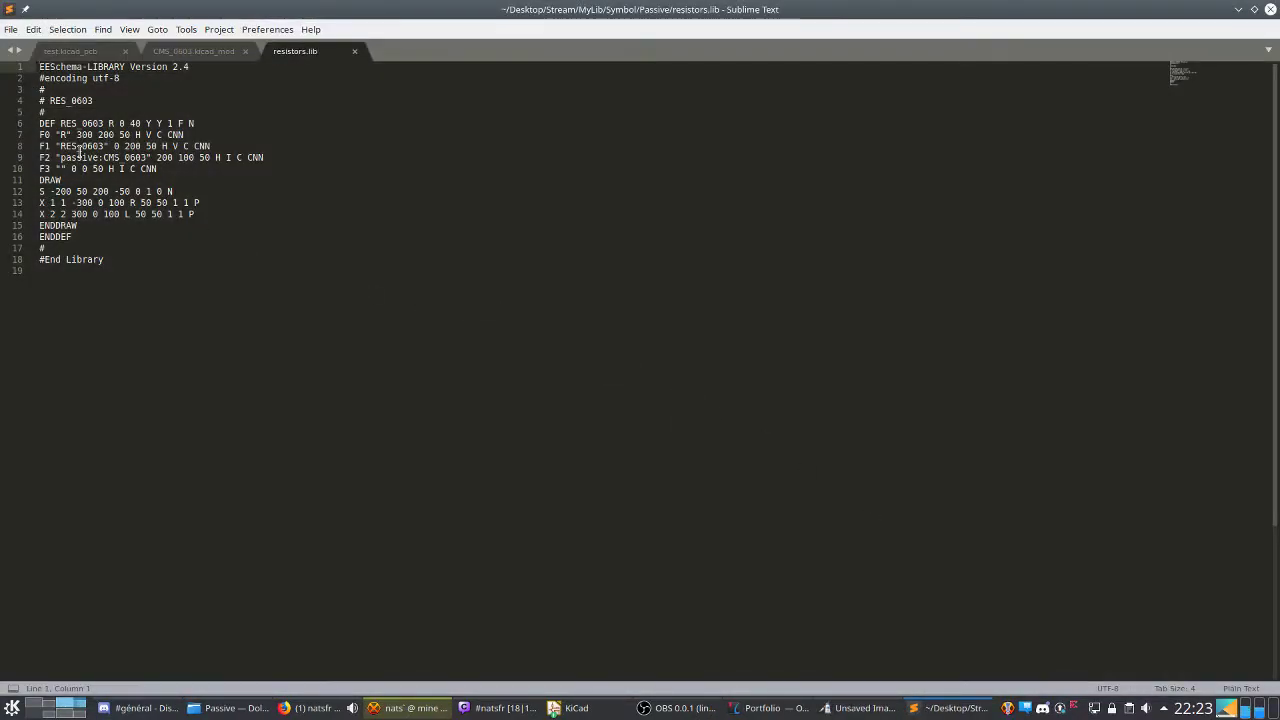
pyautogui.keyDown('ctrl'); pyautogui.scroll(10, 80, 150); pyautogui.keyUp('ctrl')
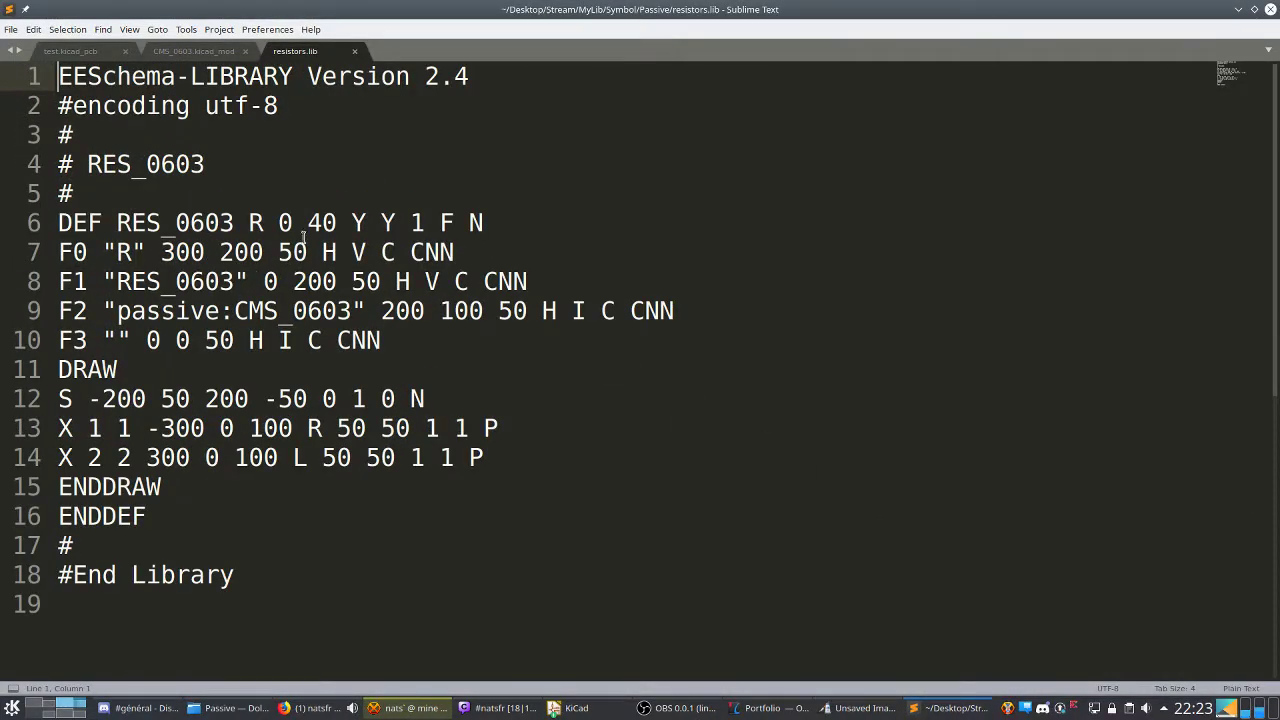
# Examine the header, DEF line and F0 to F2 field lines of RES_0603 in resistors.lib, and close the text editor.
pyautogui.tripleClick(62, 77)
pyautogui.moveTo(62, 77); pyautogui.dragTo(340, 196)
pyautogui.click(285, 222)
pyautogui.moveTo(62, 228); pyautogui.dragTo(510, 224)
pyautogui.click(511, 226)
pyautogui.click(89, 253)
pyautogui.moveTo(89, 253); pyautogui.dragTo(477, 252)
pyautogui.click(477, 252)
pyautogui.moveTo(118, 282); pyautogui.dragTo(566, 281)
pyautogui.click(568, 281)
pyautogui.moveTo(62, 311); pyautogui.dragTo(704, 298)
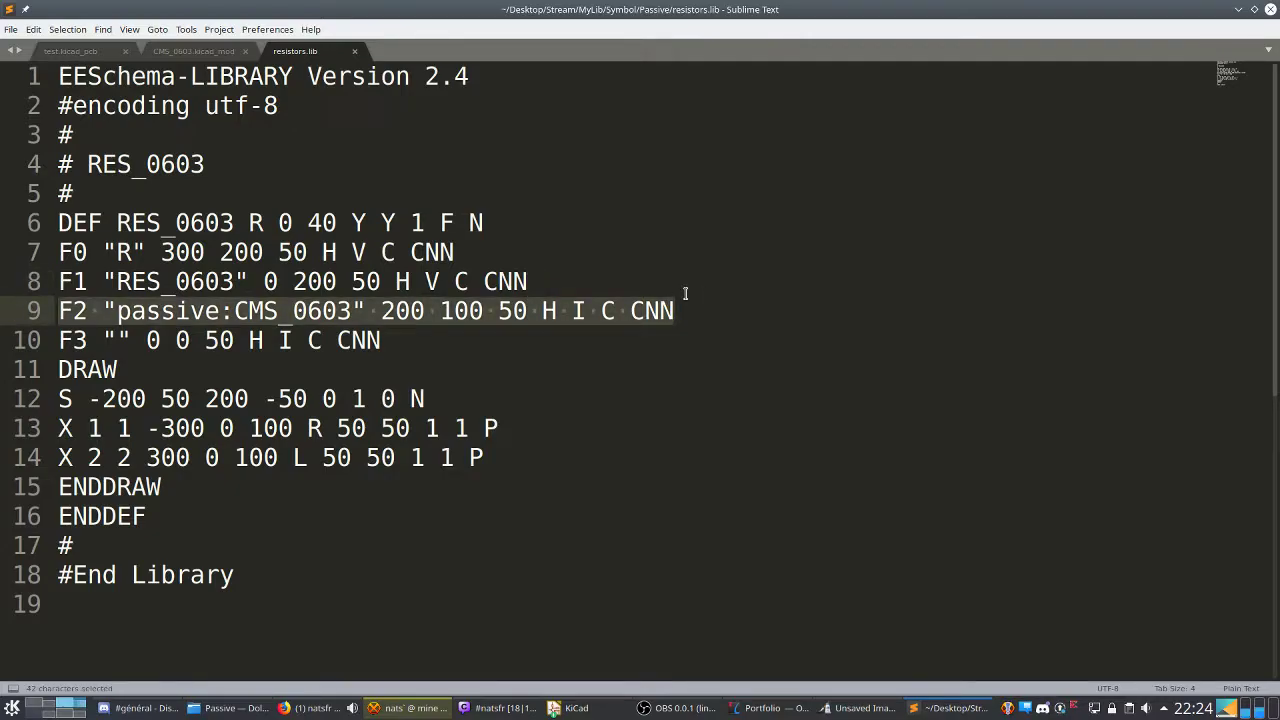
pyautogui.click(1271, 9)
pyautogui.click(708, 7)
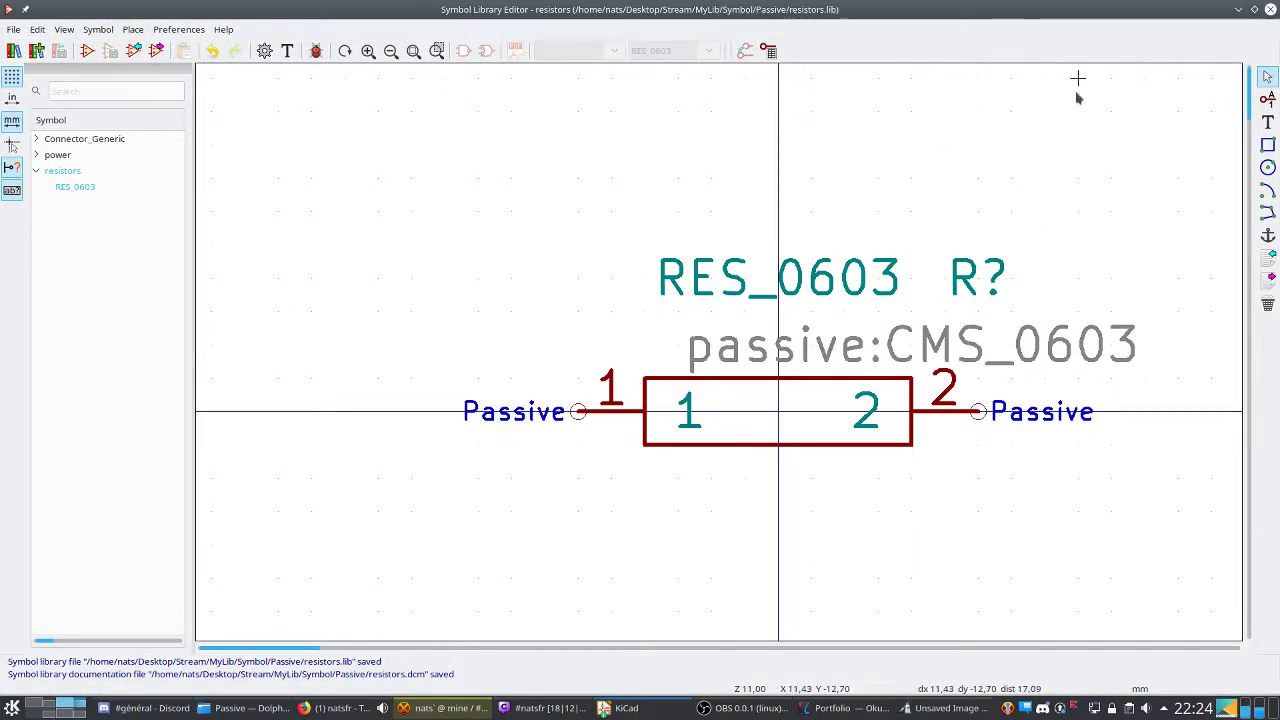
# Return to the Eeschema schematic, place another RES_0603 resistor below R101, and check the footprint field in its symbol properties.
pyautogui.click(1271, 9)
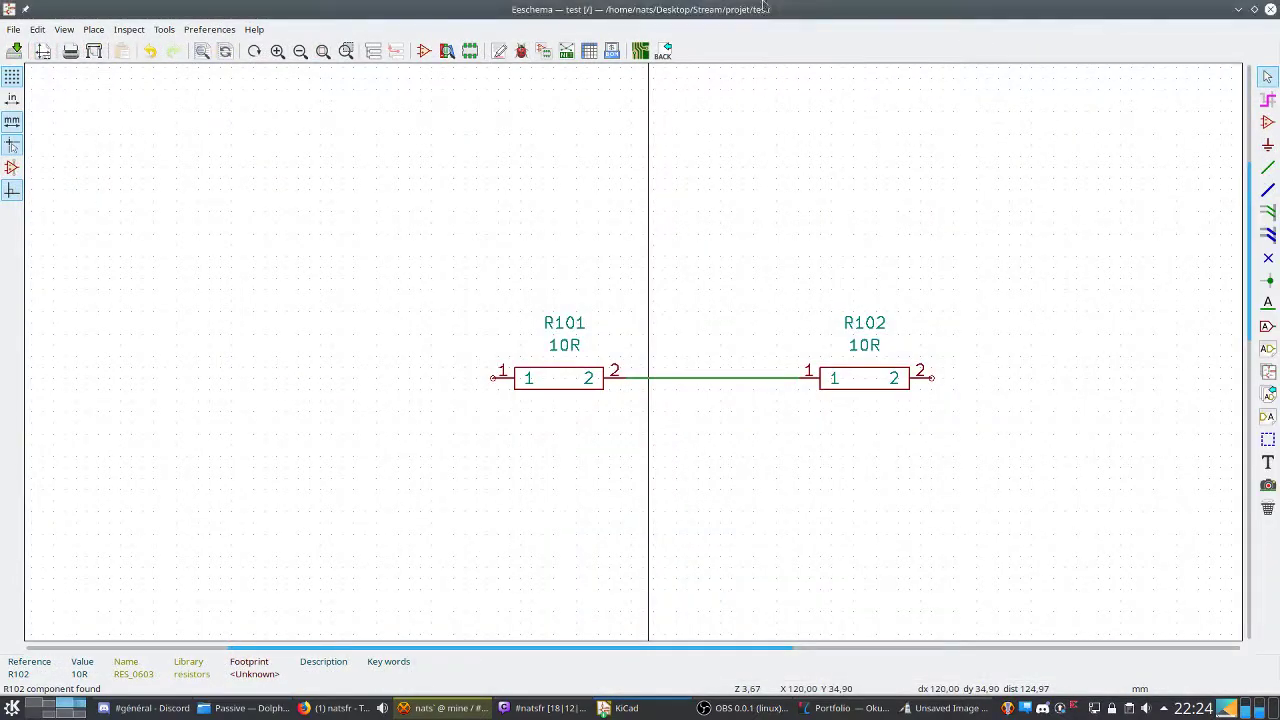
pyautogui.click(1267, 122)
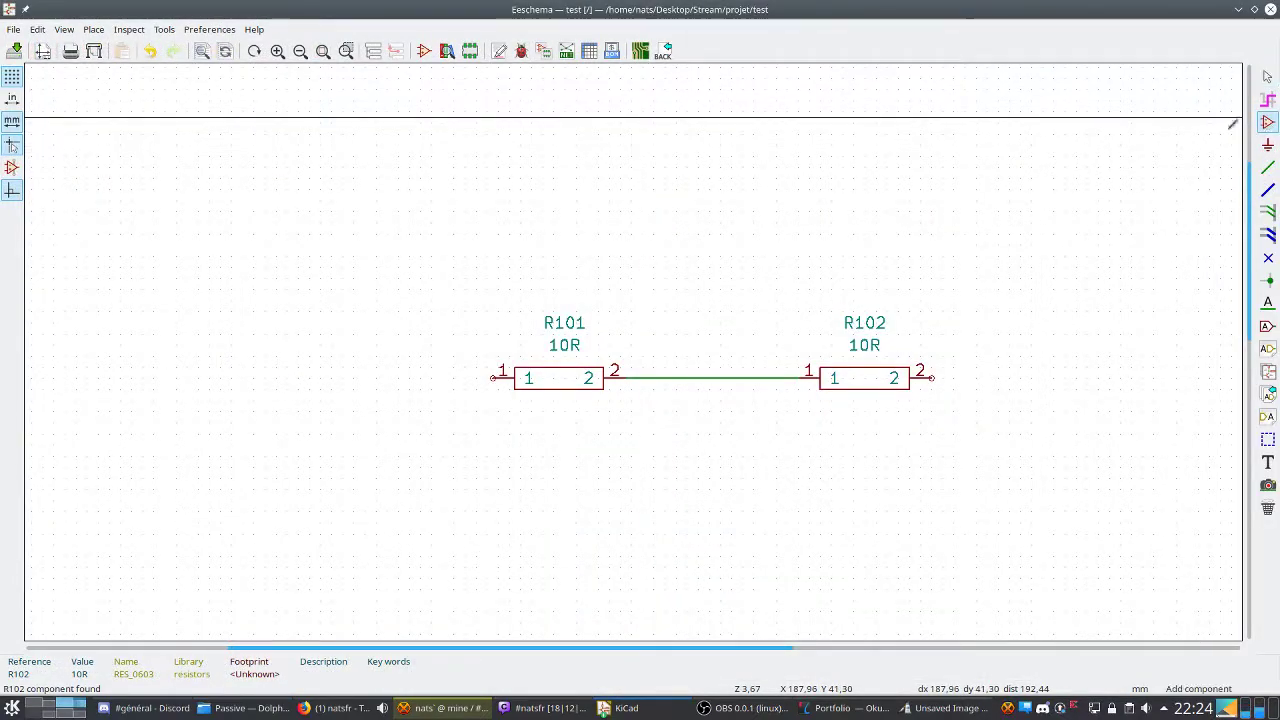
pyautogui.click(487, 200)
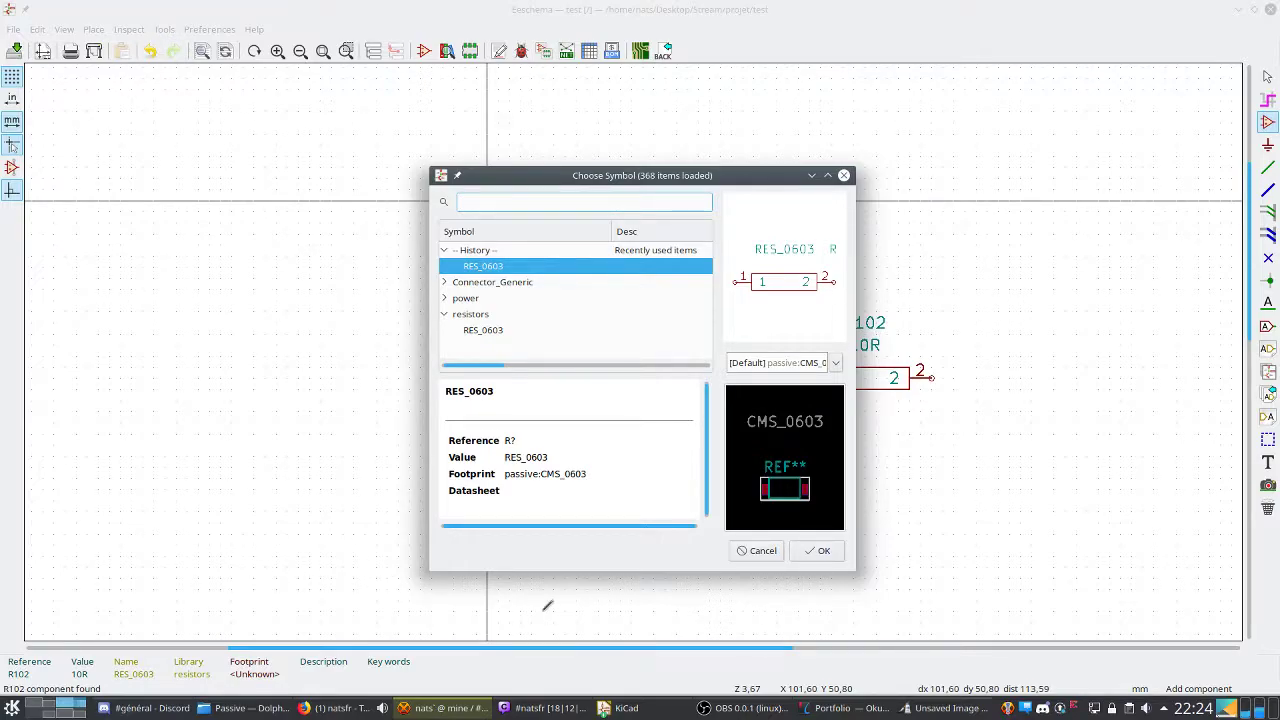
pyautogui.click(821, 551)
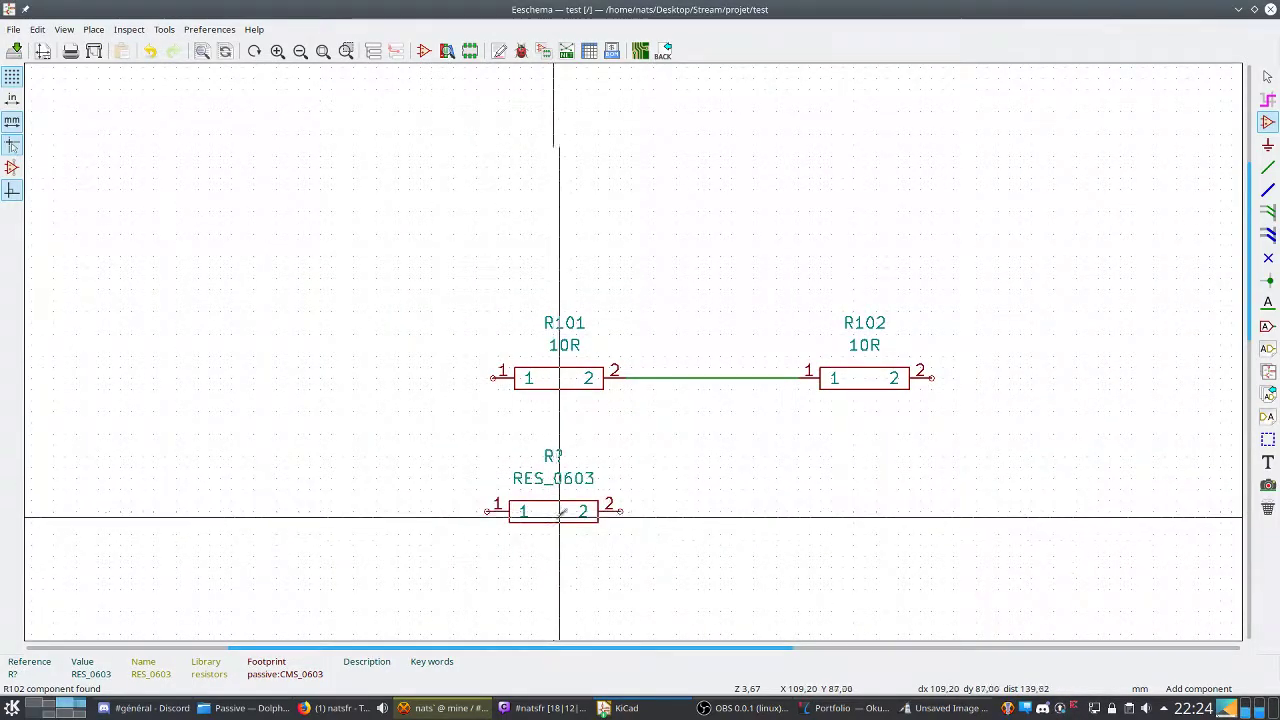
pyautogui.press('e')
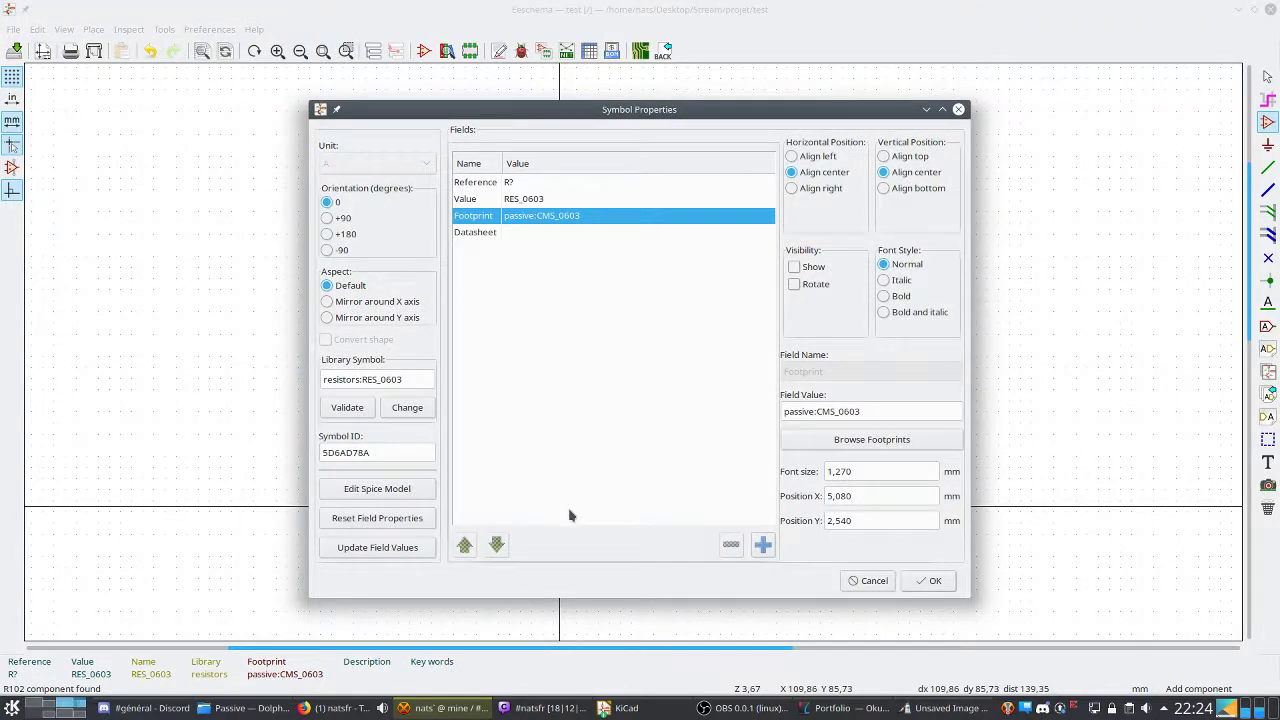
pyautogui.click(866, 581)
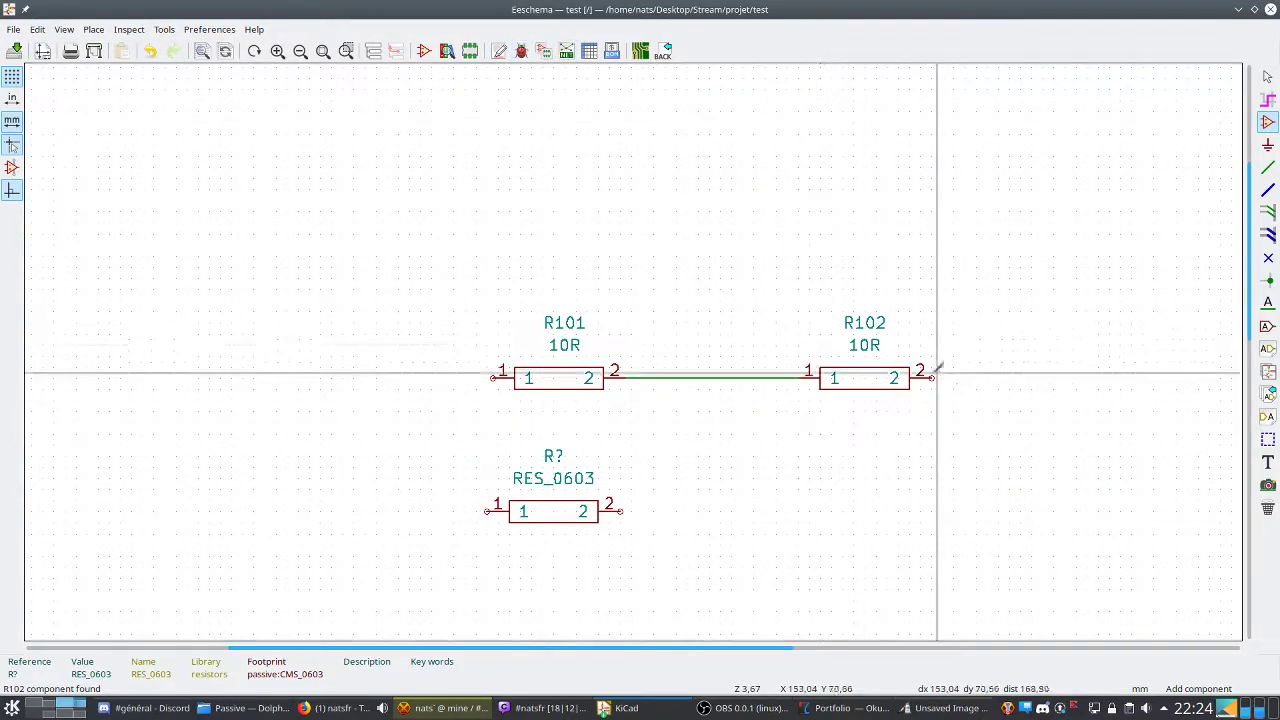
# Annotate the entire schematic while keeping existing annotations, and generate the Pcbnew netlist as test.net.
pyautogui.click(500, 52)
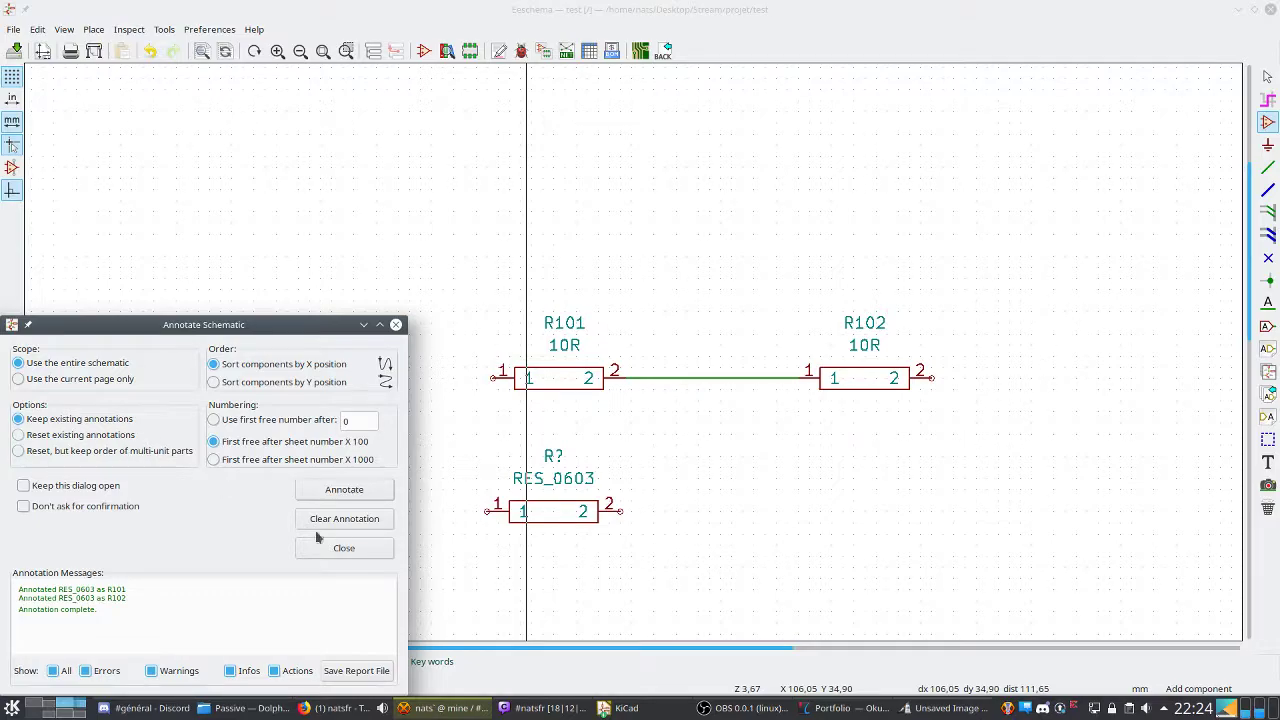
pyautogui.click(344, 490)
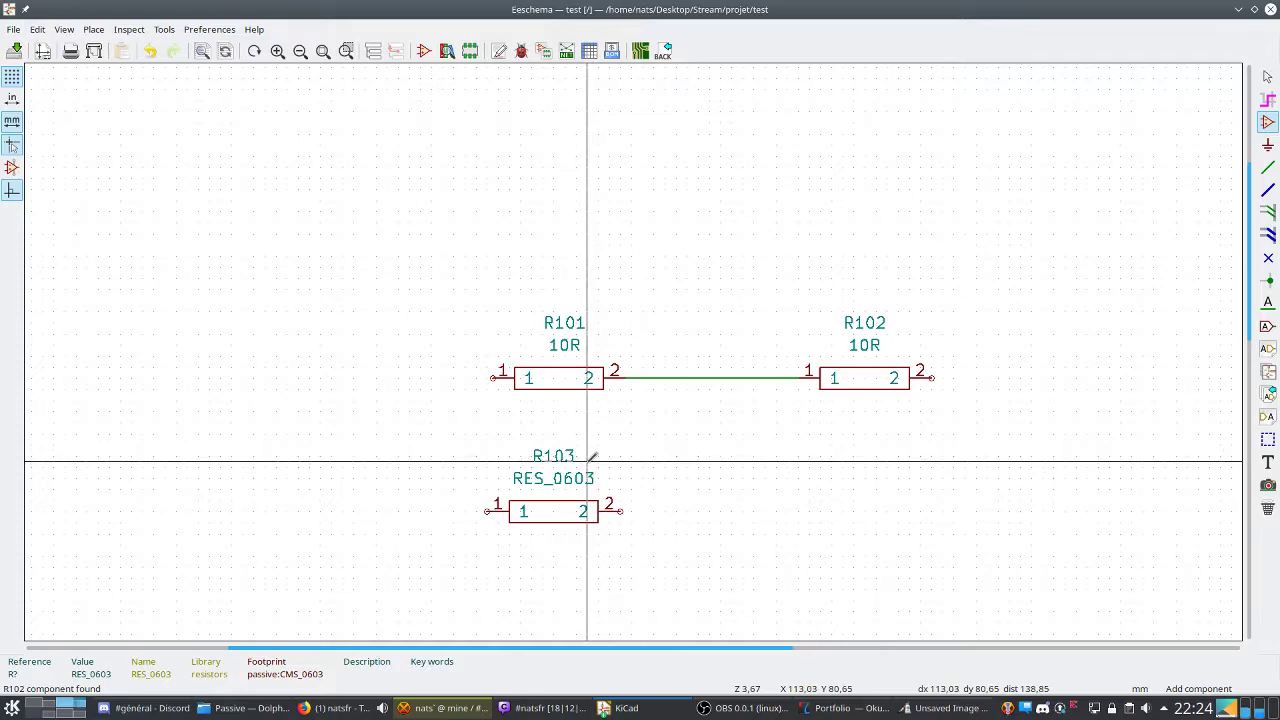
pyautogui.click(566, 50)
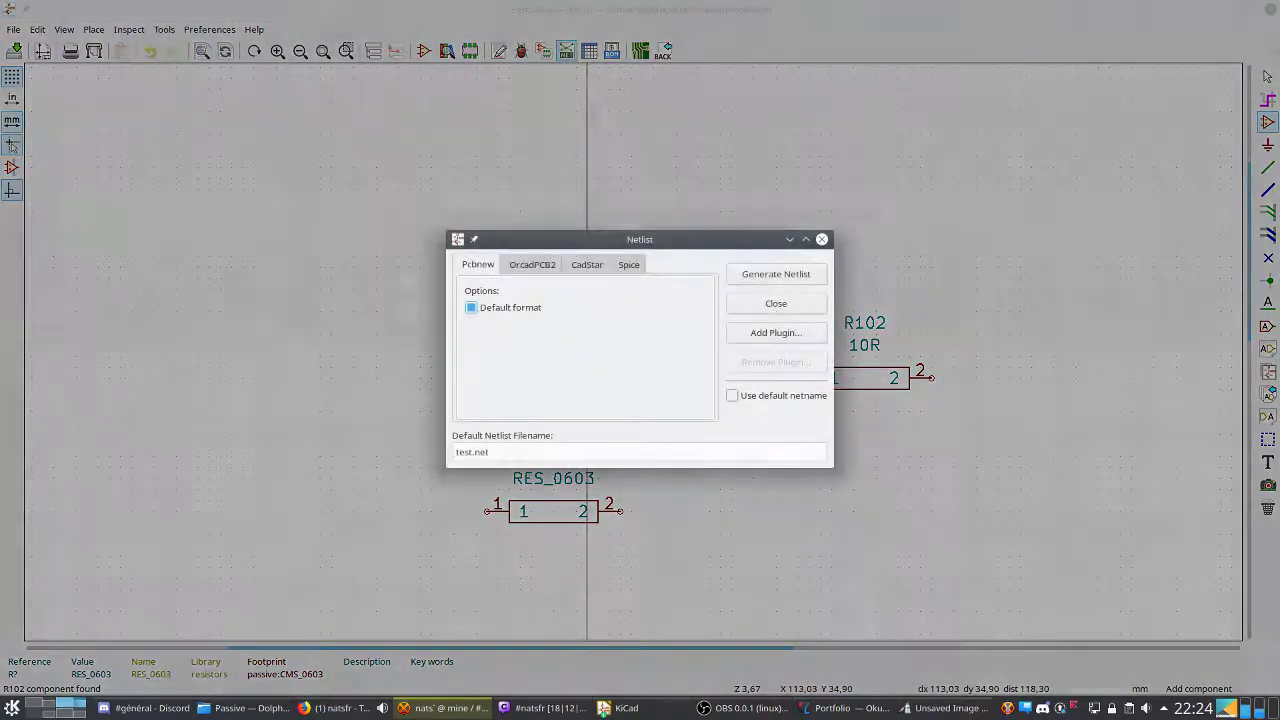
pyautogui.click(755, 277)
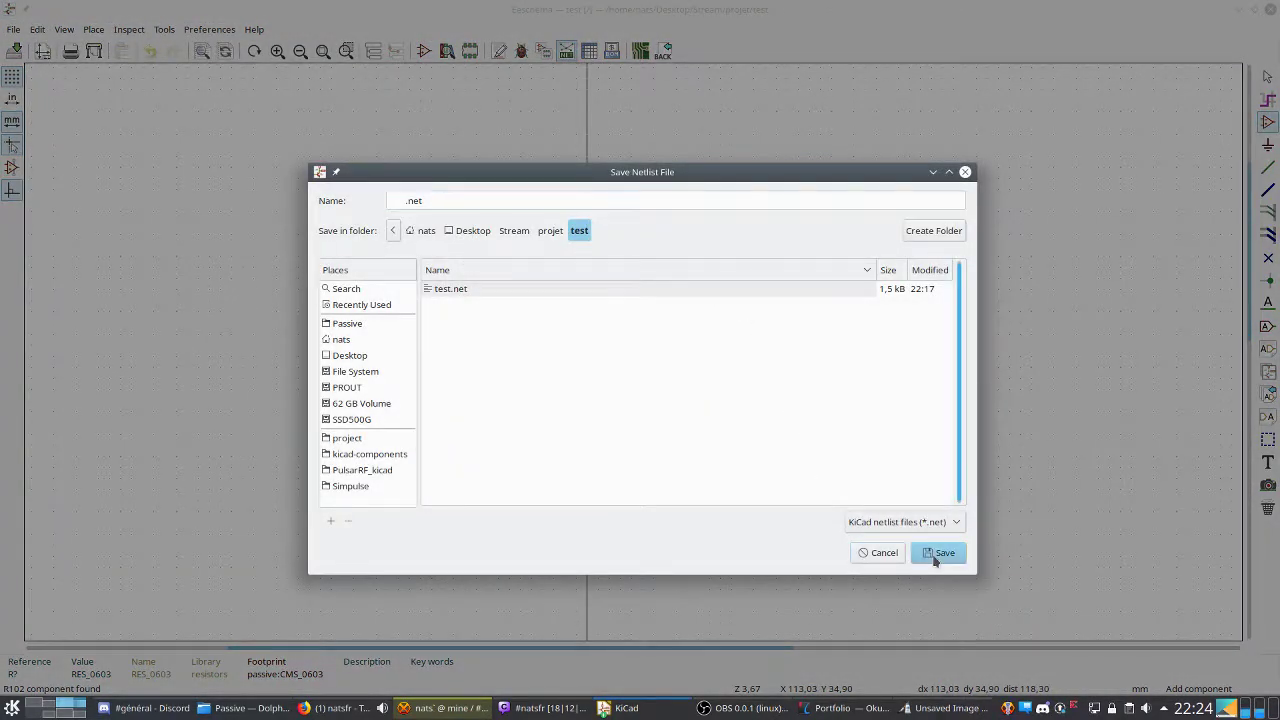
pyautogui.click(937, 552)
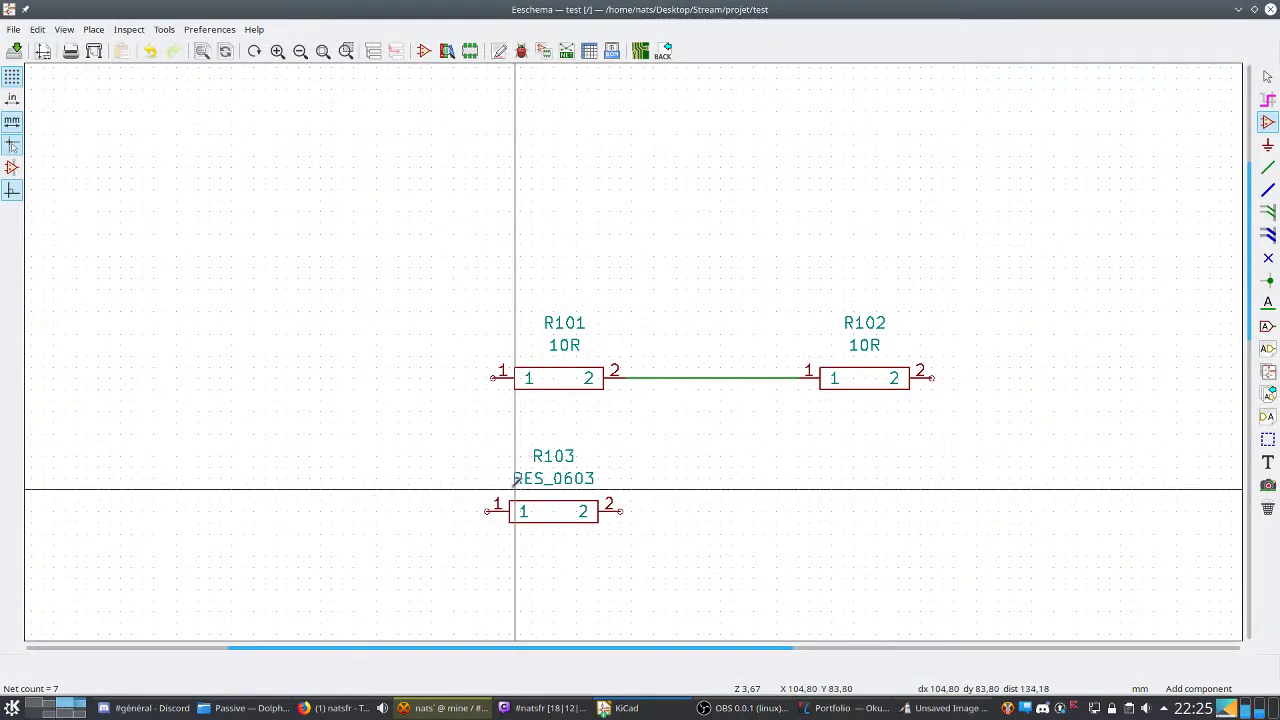
# Read the test.net netlist into the Pcbnew board and place the R103 footprint to the right of R101.
pyautogui.moveTo(655, 714)
pyautogui.click(630, 674)
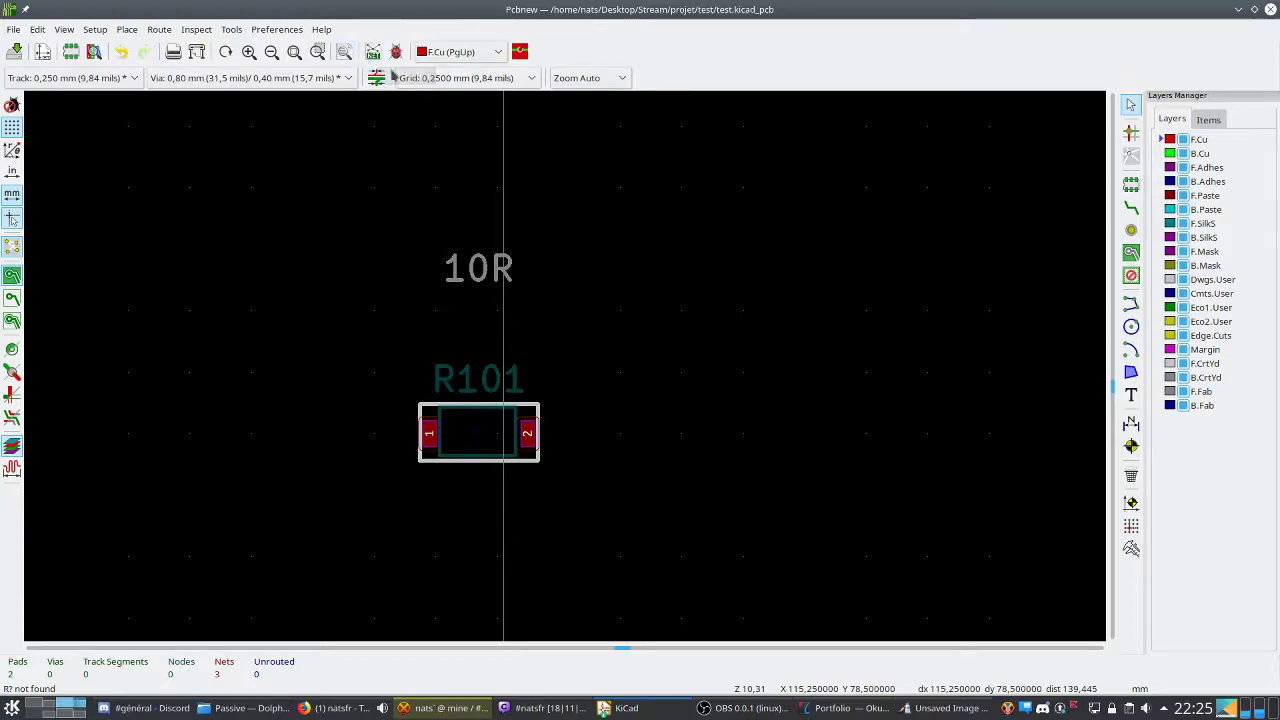
pyautogui.click(372, 55)
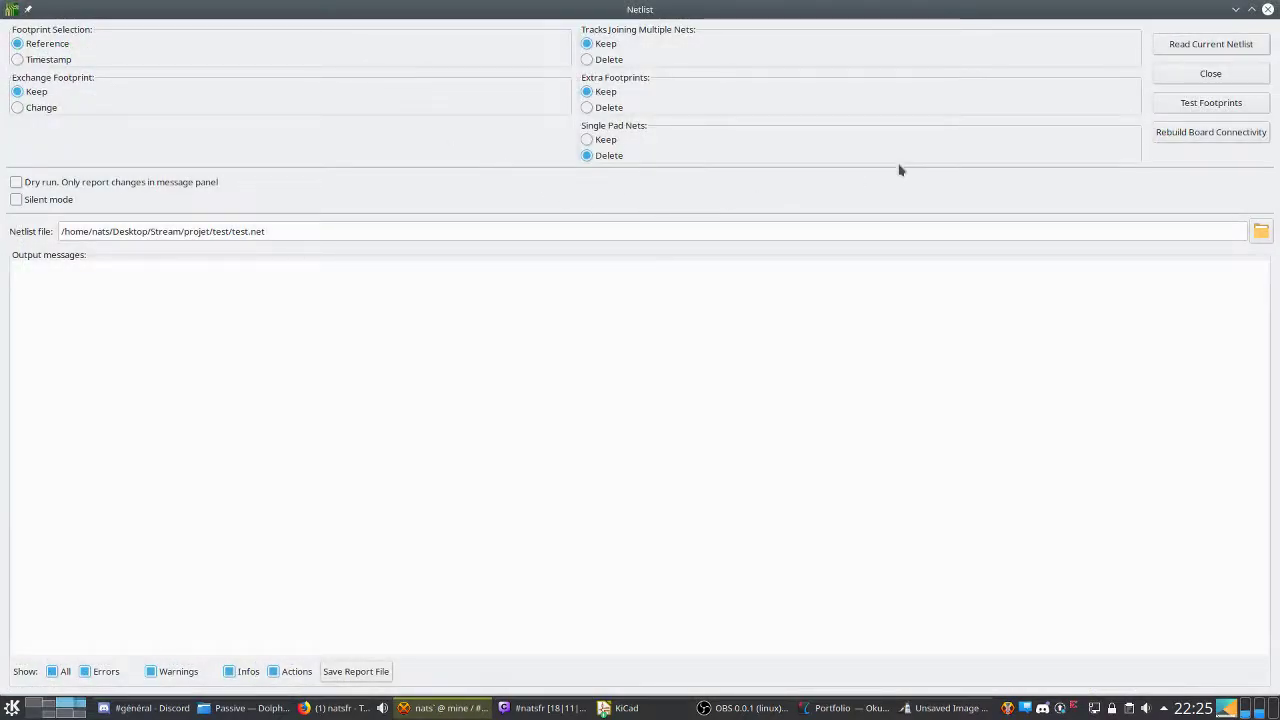
pyautogui.click(1172, 45)
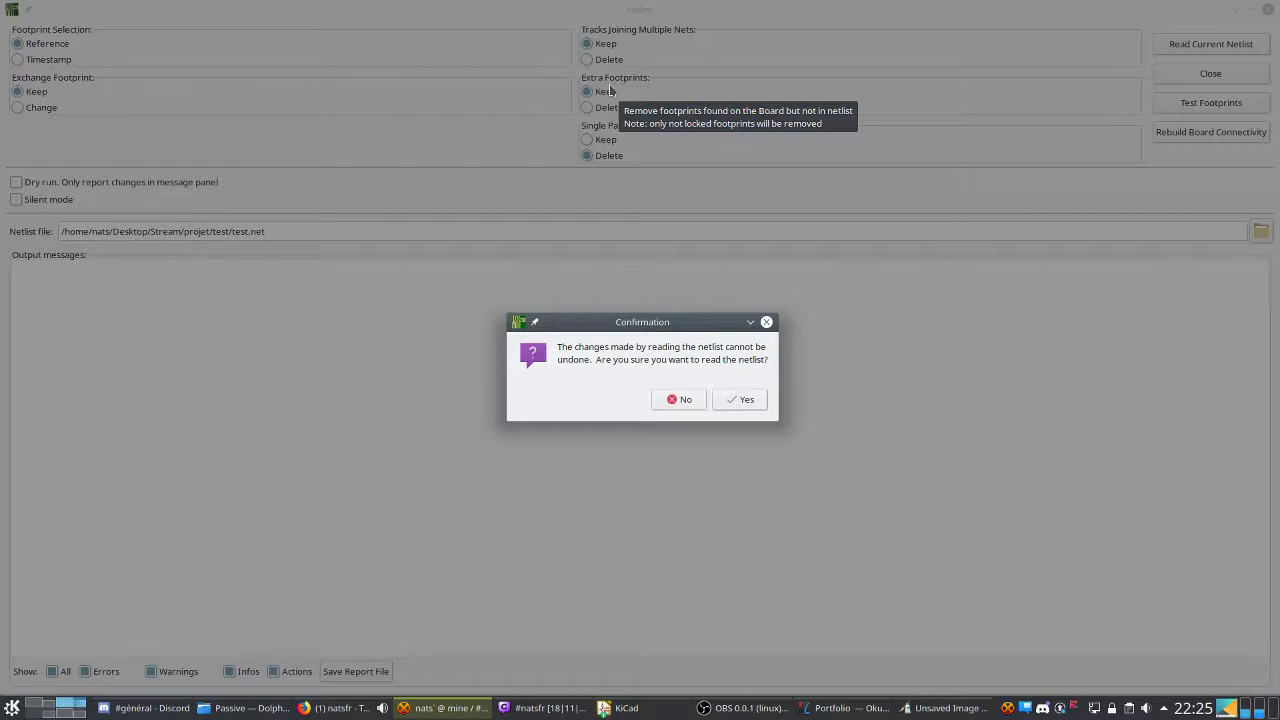
pyautogui.click(740, 399)
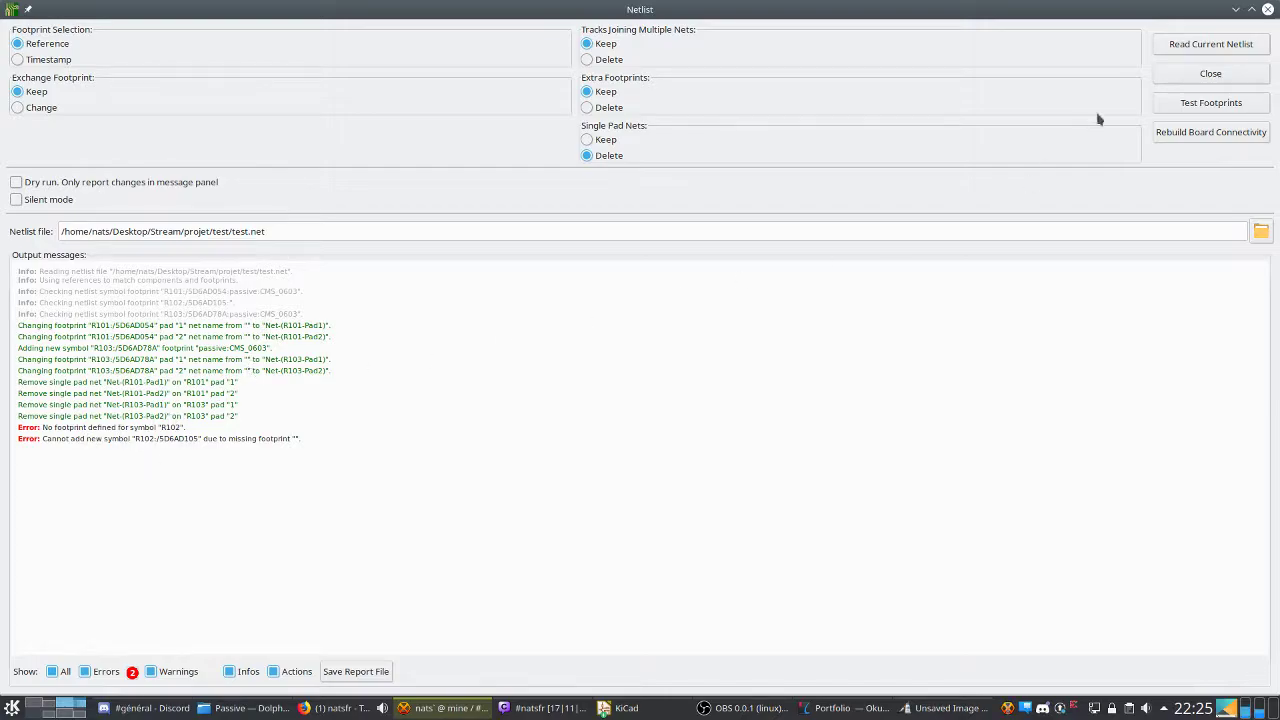
pyautogui.click(1177, 73)
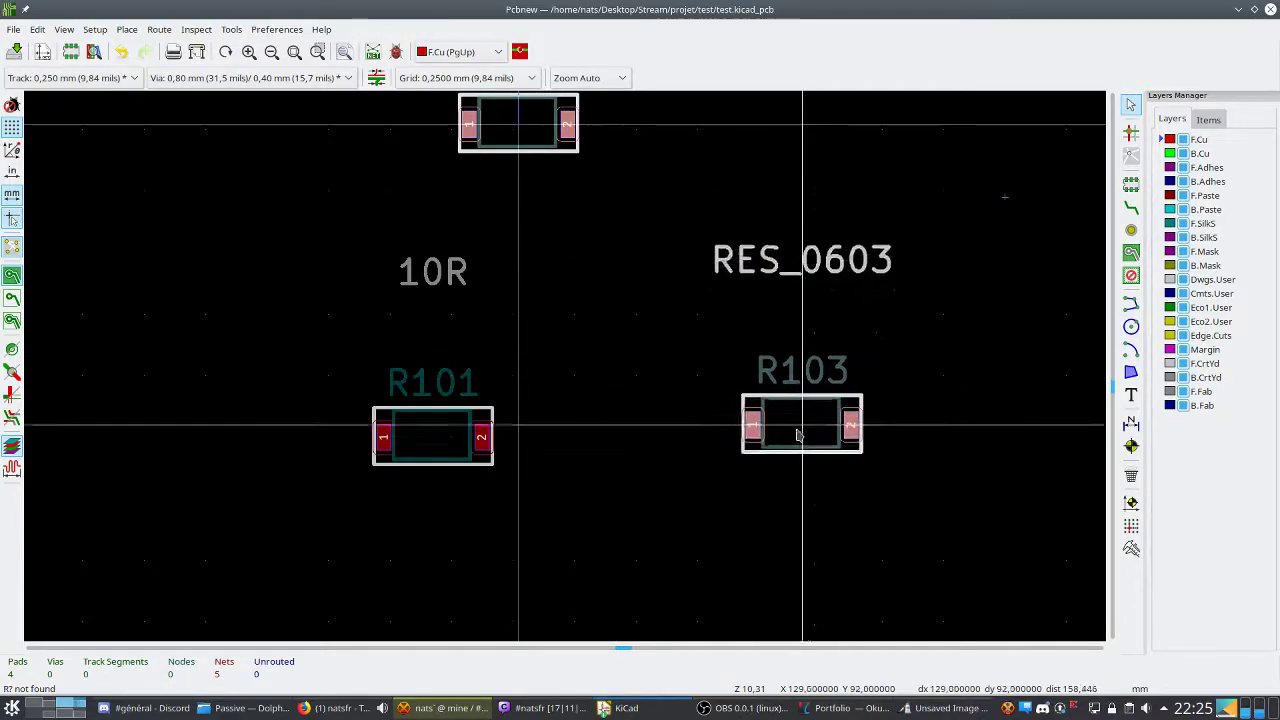
pyautogui.click(790, 450)
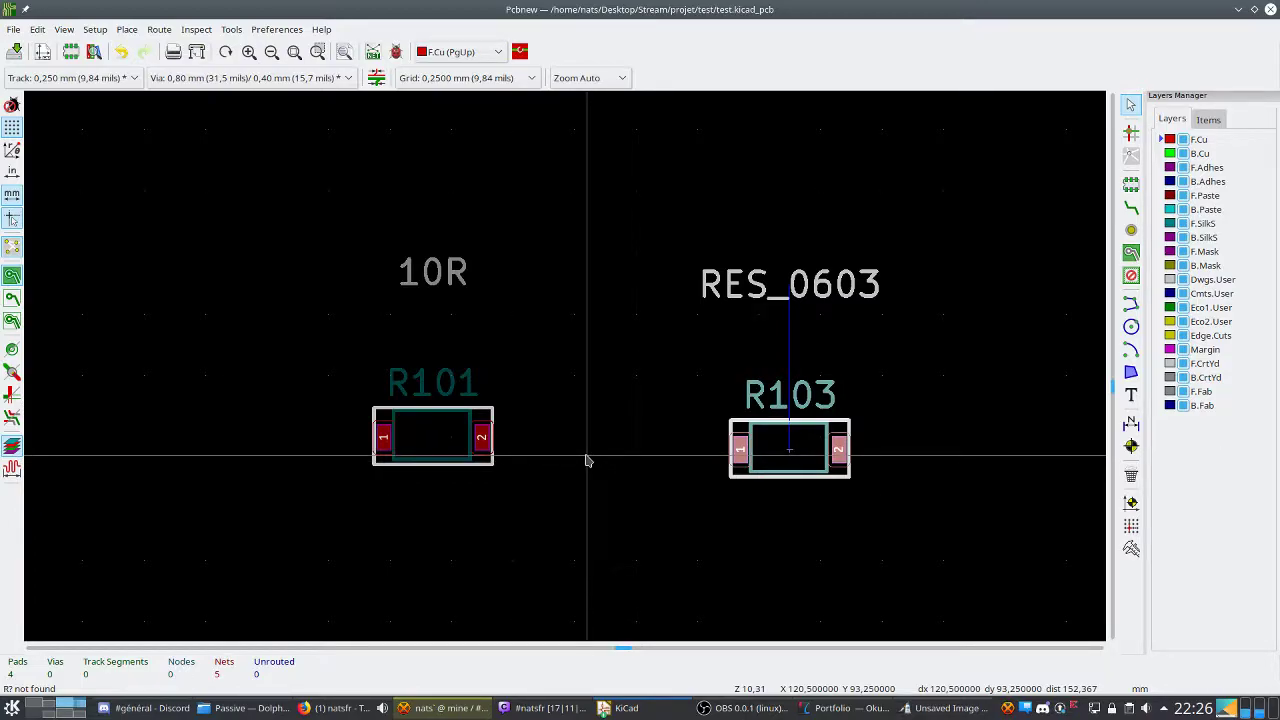
pyautogui.scroll(-1, 586, 460)
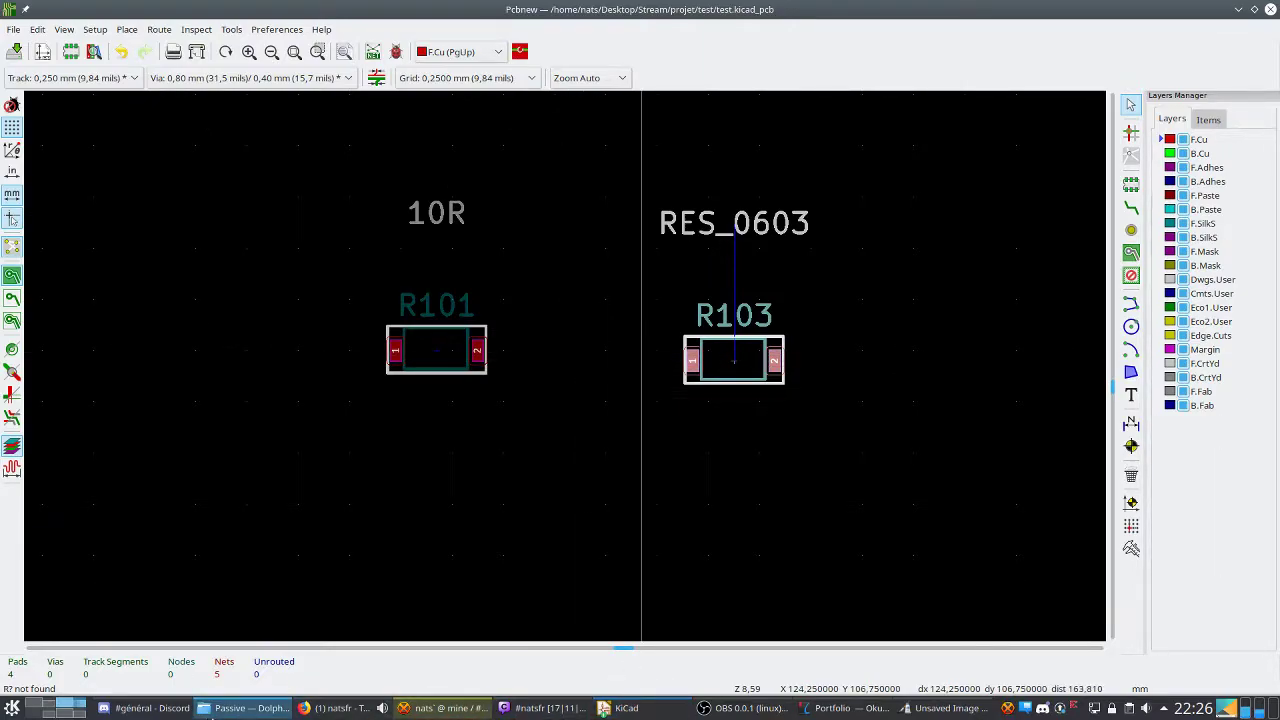
# Switch to Dolphin and look at the resistors library files in the MyLib/Symbol/Passive folder.
pyautogui.click(204, 710)
pyautogui.click(649, 274)
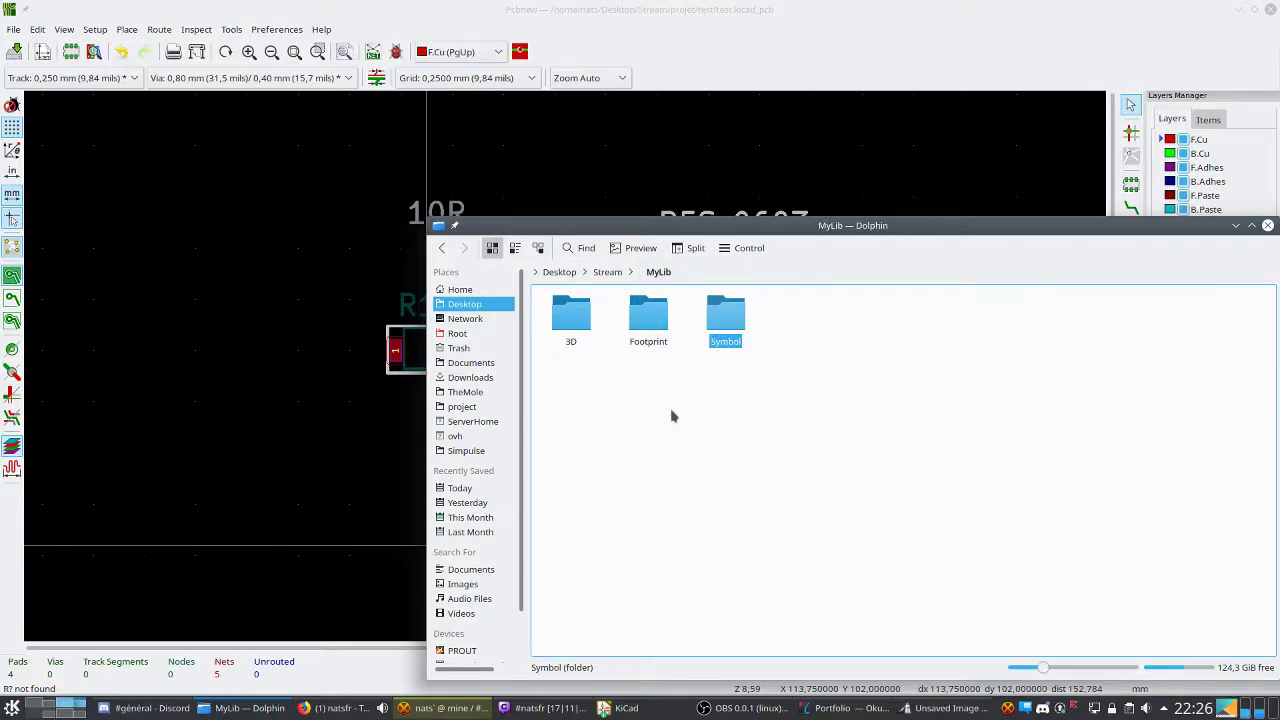
pyautogui.click(760, 432)
pyautogui.click(740, 335)
pyautogui.click(571, 322)
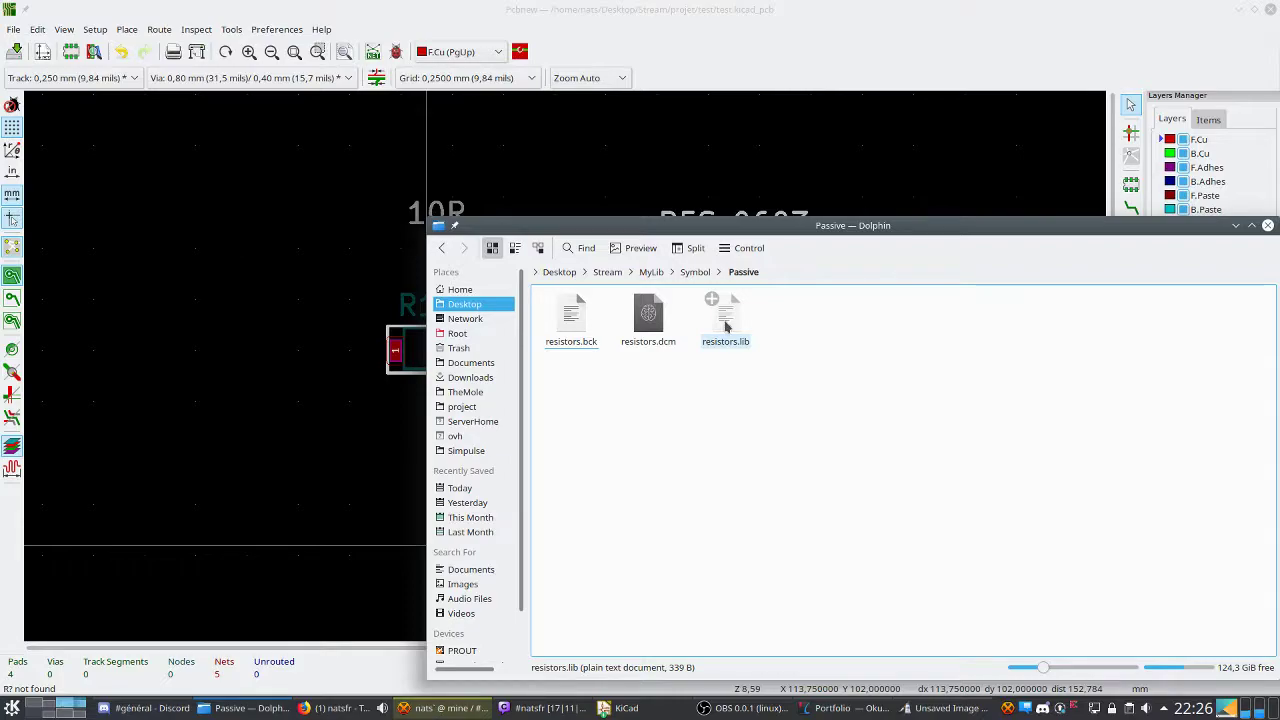
# Look at the footprint file in the MyLib/Footprint/passive.pretty folder.
pyautogui.click(688, 273)
pyautogui.click(648, 274)
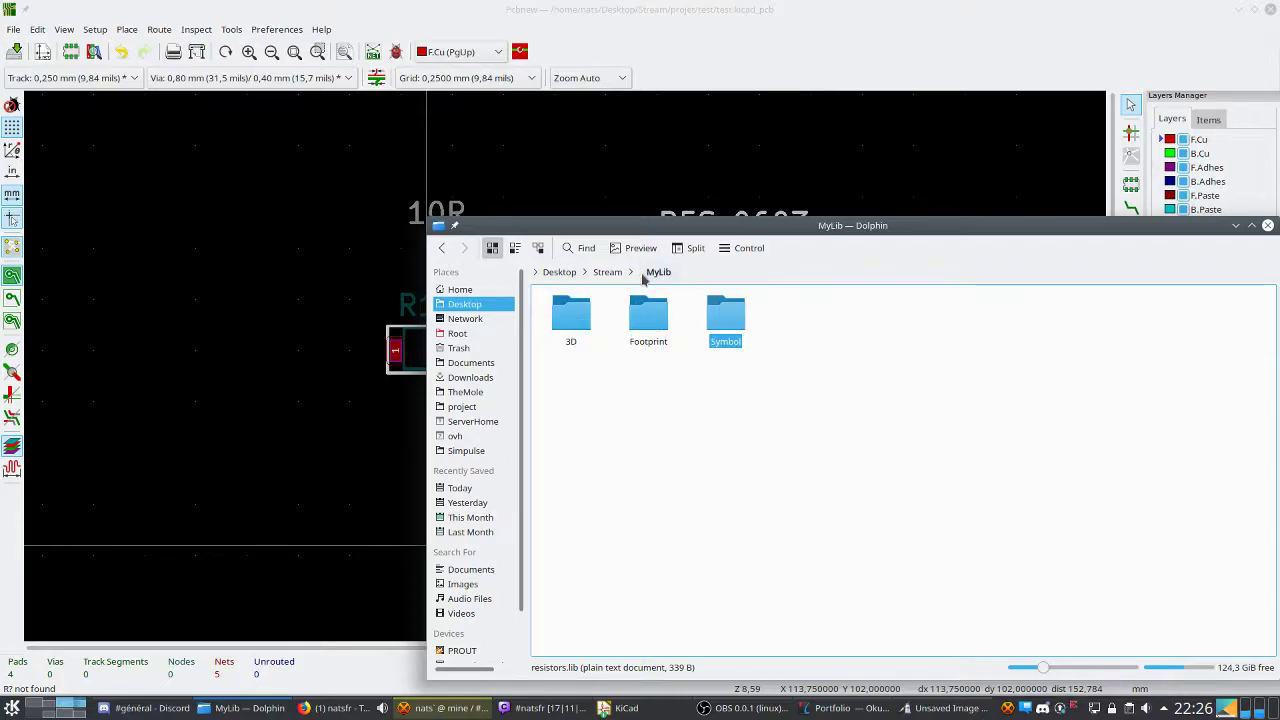
pyautogui.click(665, 333)
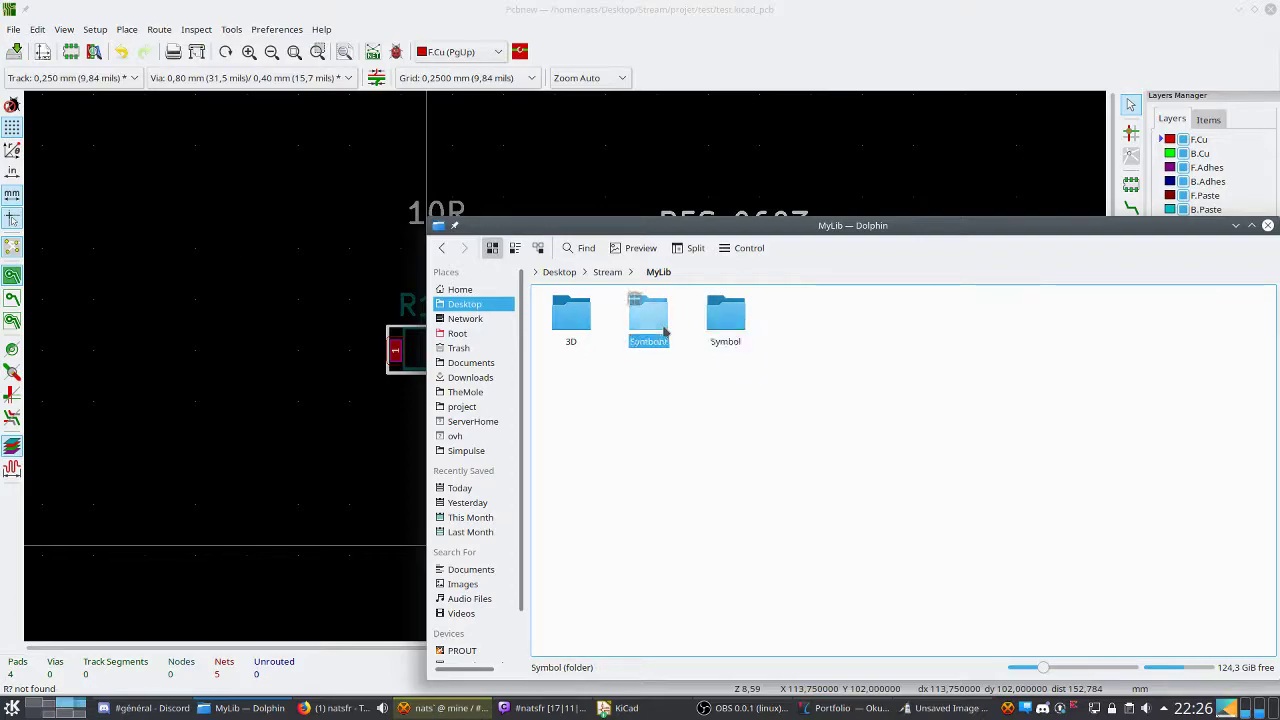
pyautogui.doubleClick(665, 333)
pyautogui.doubleClick(571, 316)
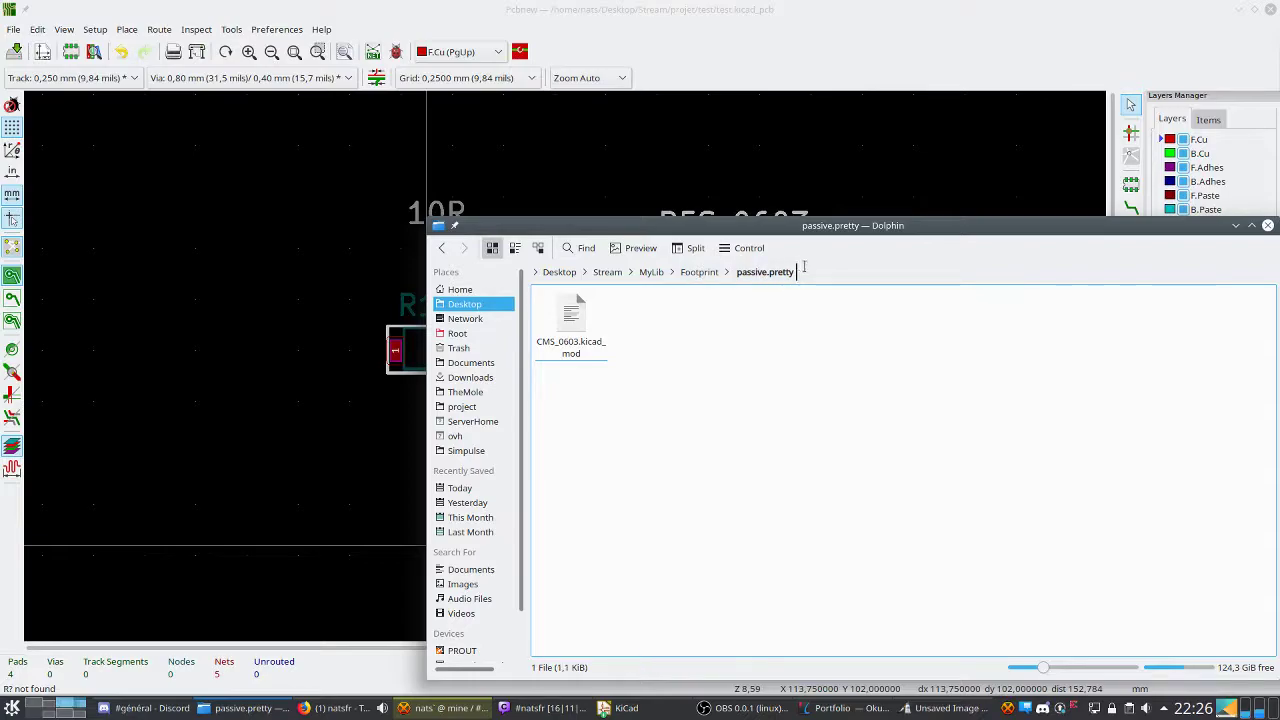
# Open CMS_0603.kicad_mod in Sublime Text, examine the footprint's line and pad definitions, and close the editor.
pyautogui.rightClick(569, 331)
pyautogui.moveTo(706, 449)
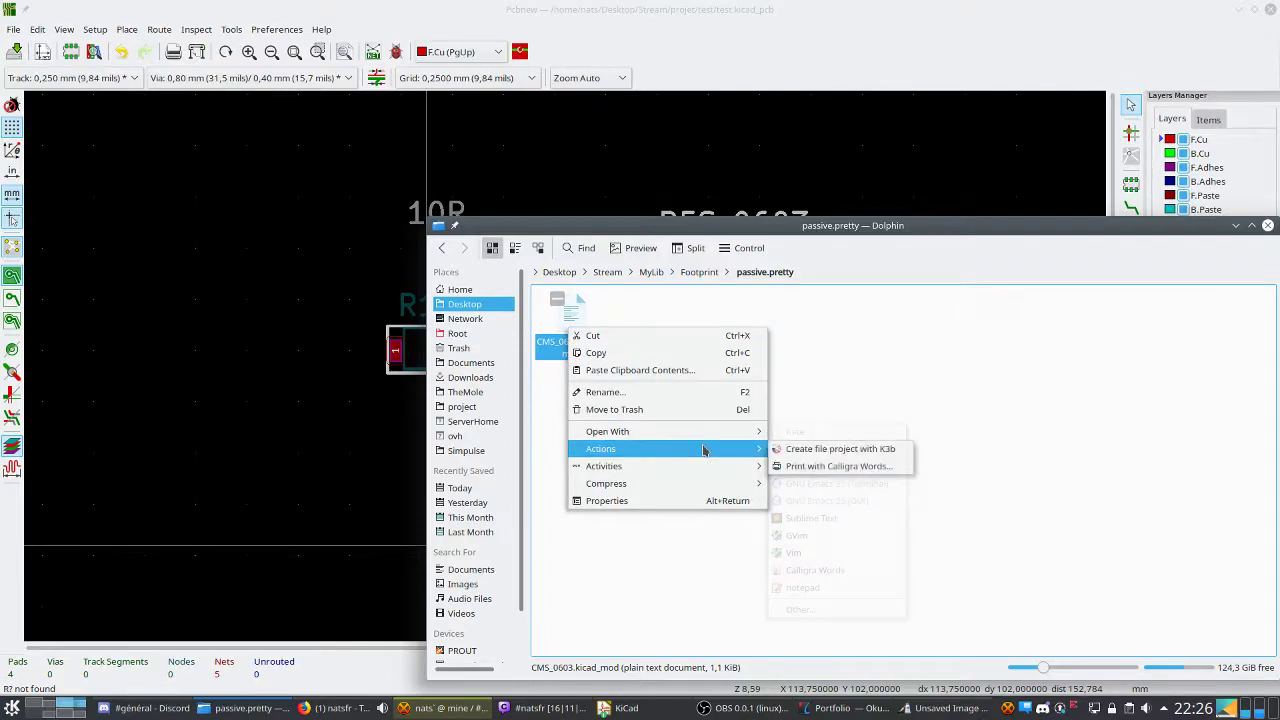
pyautogui.moveTo(740, 431)
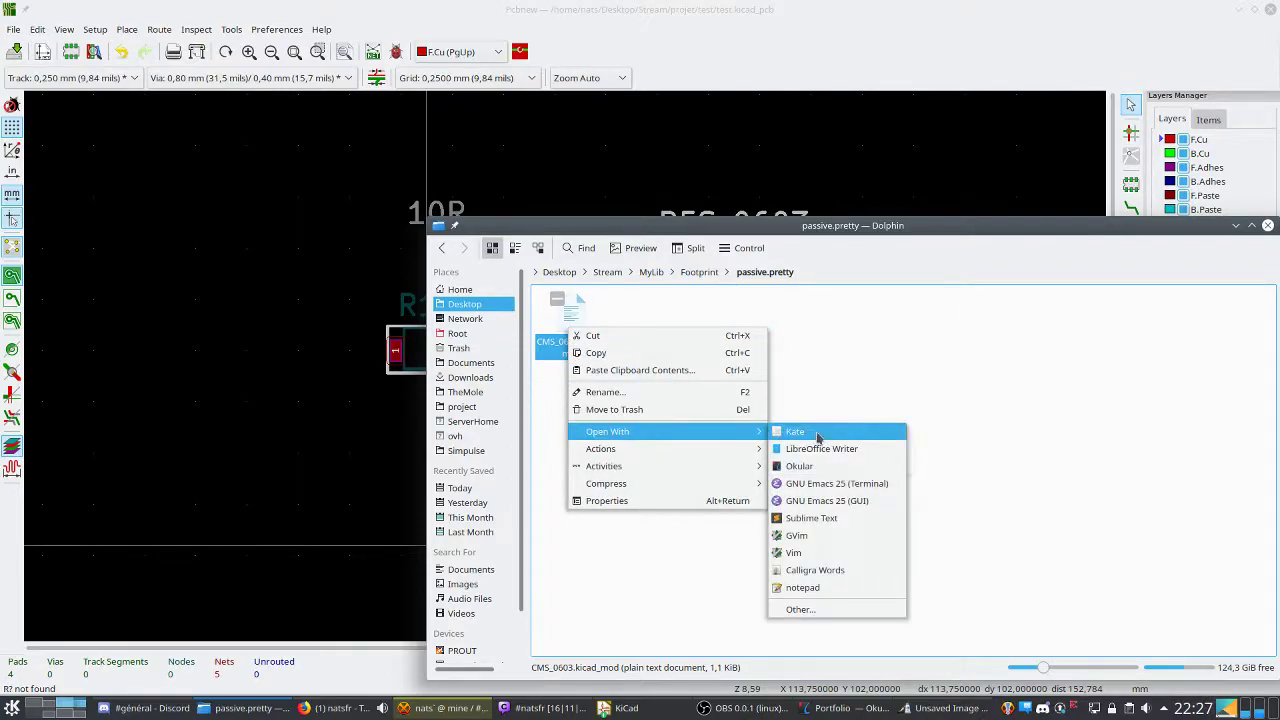
pyautogui.click(818, 517)
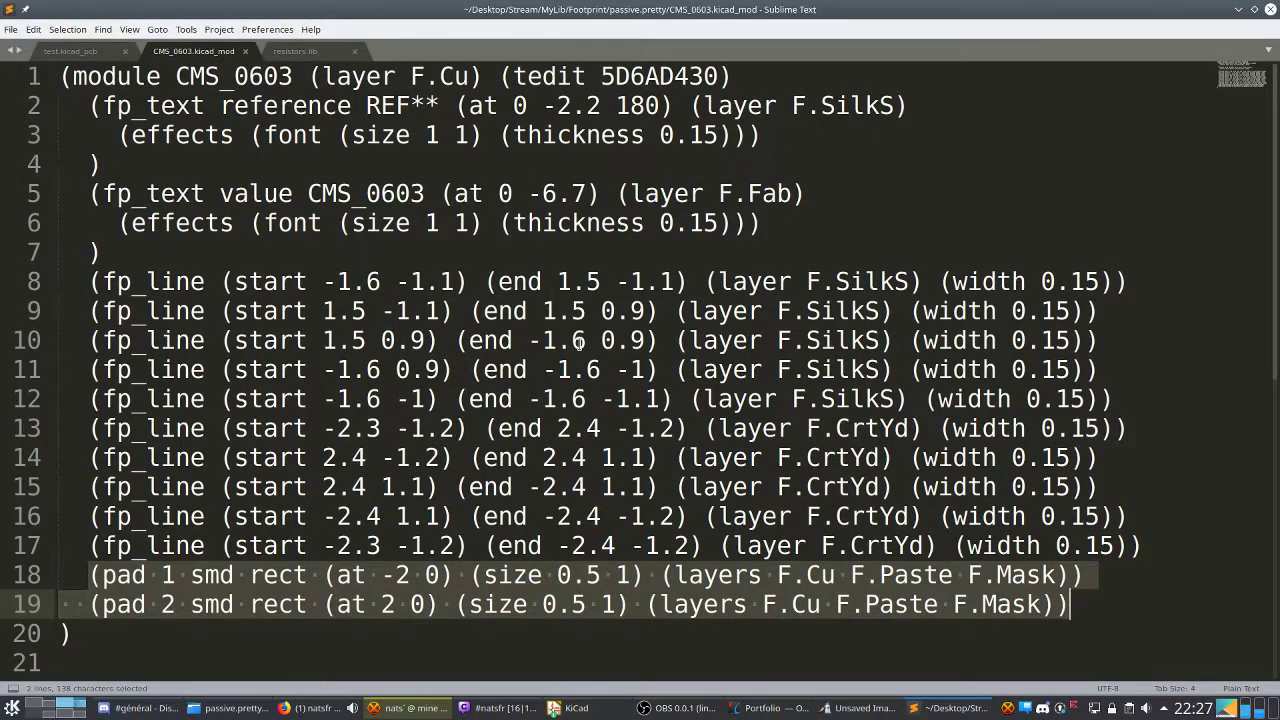
pyautogui.keyDown('ctrl'); pyautogui.scroll(-2, 578, 341); pyautogui.keyUp('ctrl')
pyautogui.hotkey('ctrl', '-')
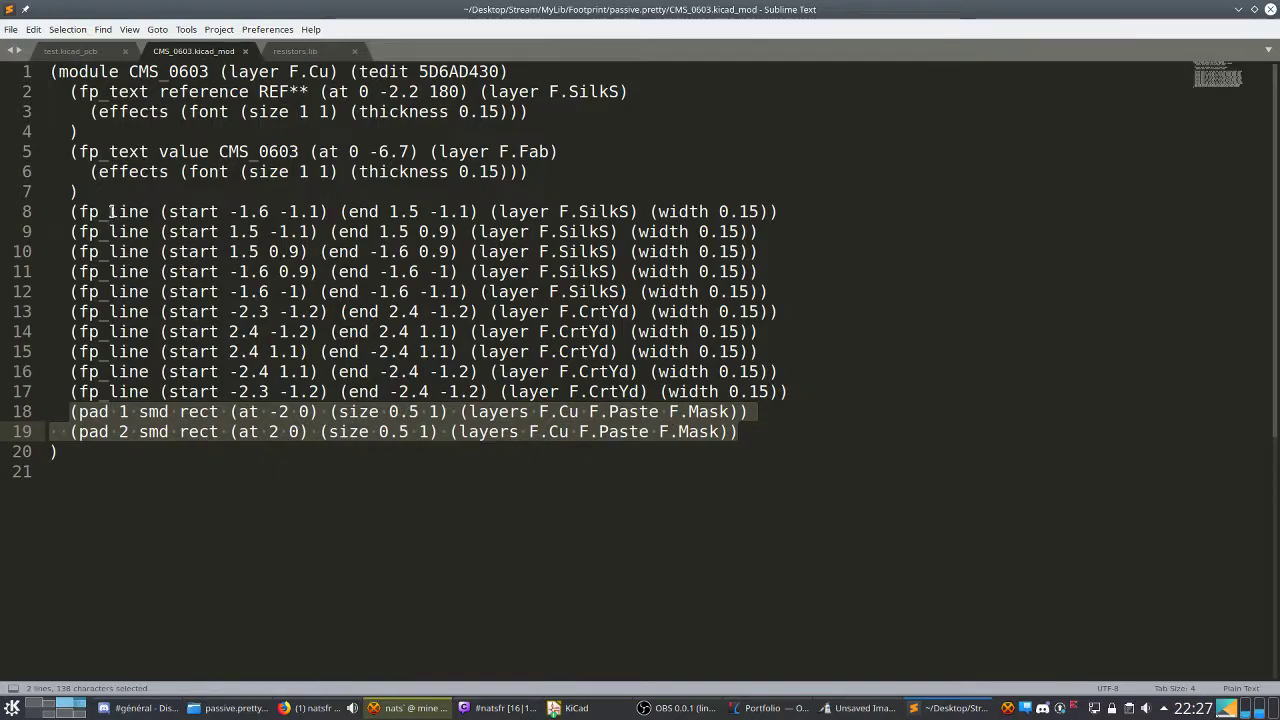
pyautogui.click(1255, 9)
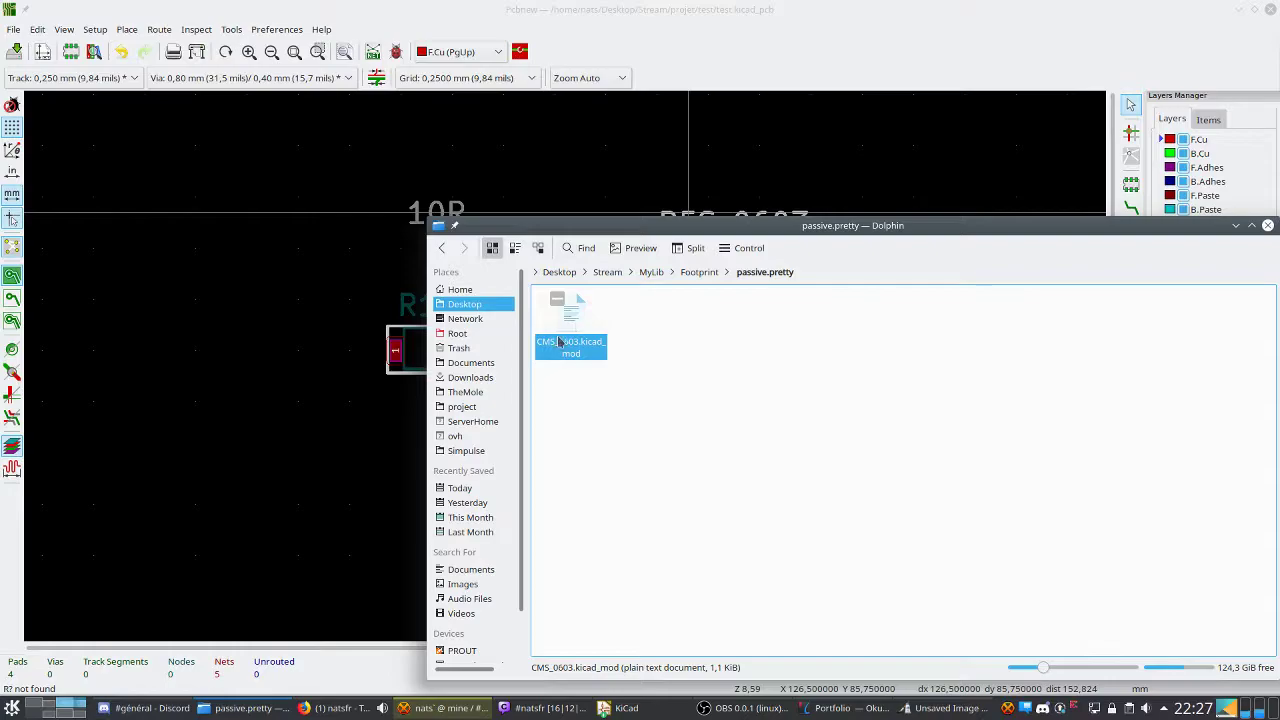
# Switch to Eeschema and check the resistors library path among the project-specific symbol libraries, leaving the settings without changes.
pyautogui.click(620, 708)
pyautogui.click(609, 655)
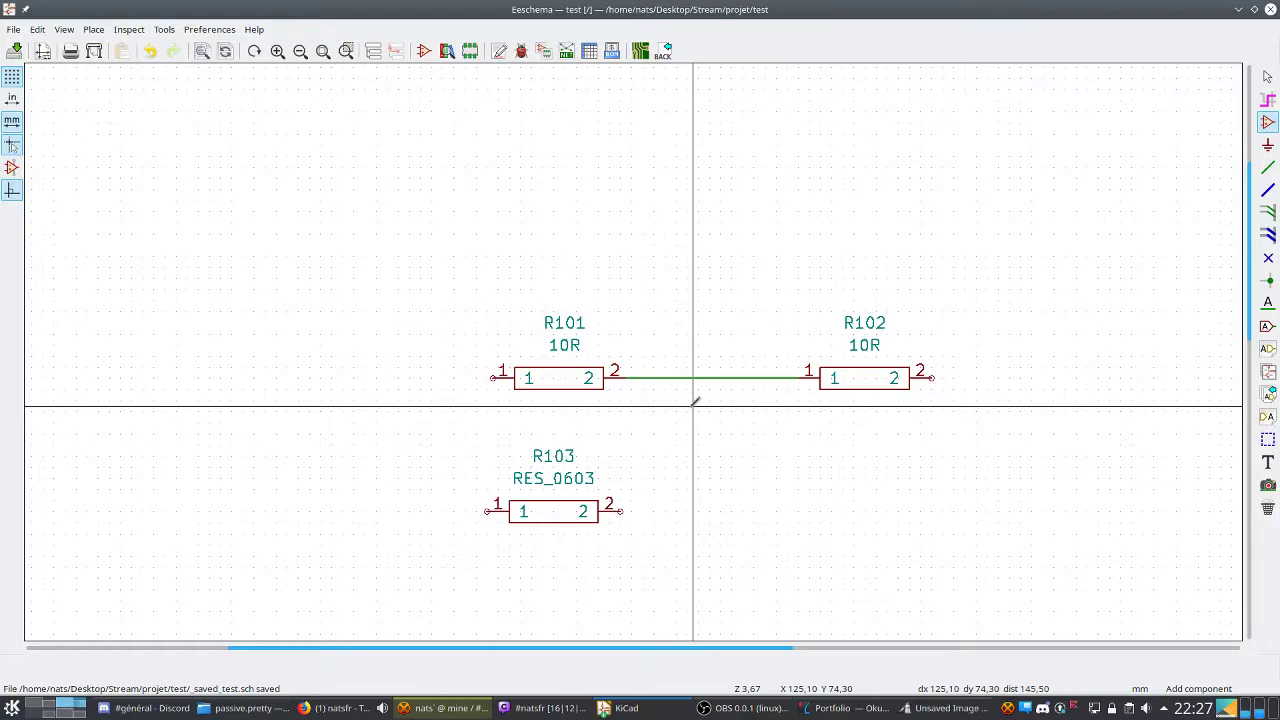
pyautogui.click(209, 29)
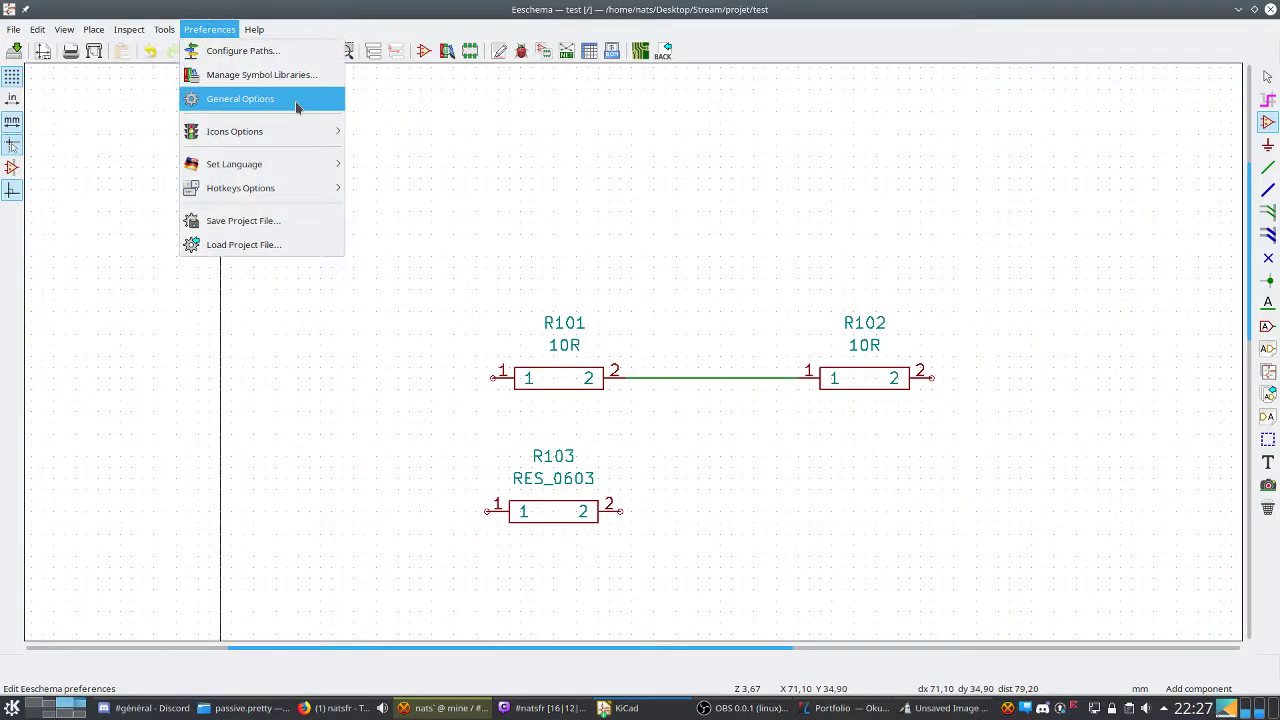
pyautogui.click(235, 80)
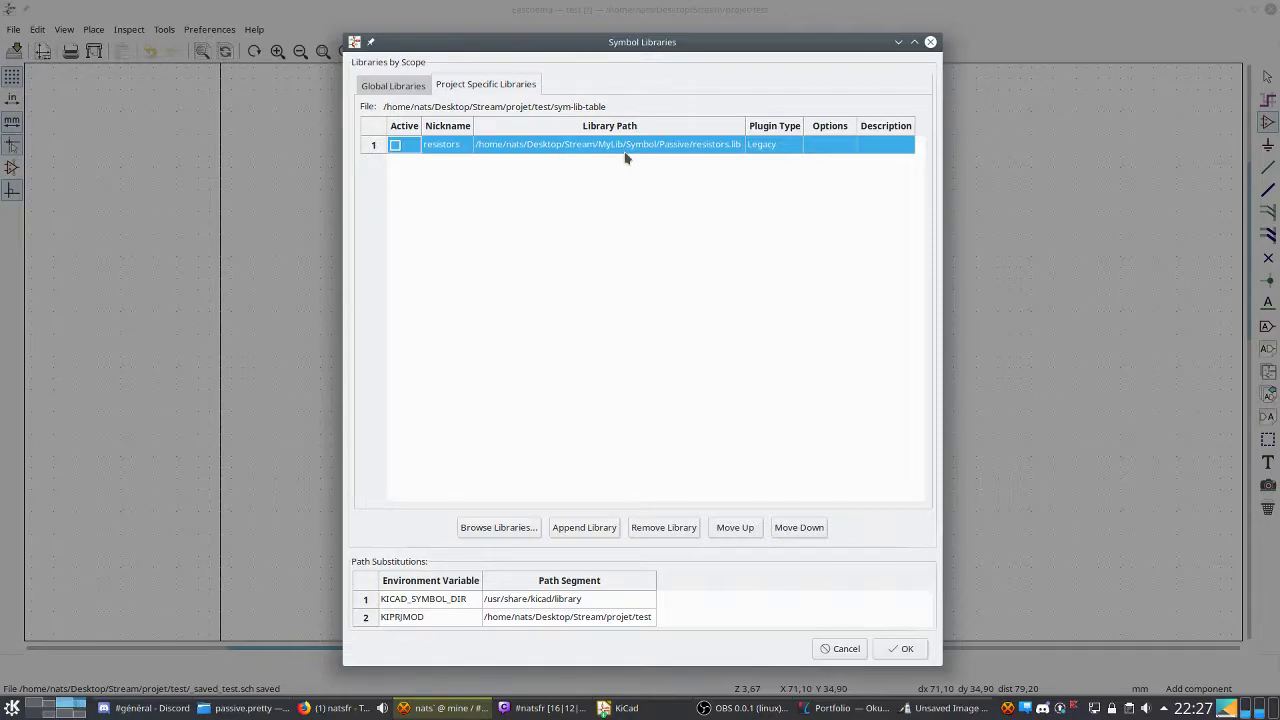
pyautogui.click(841, 649)
# Save the test.sch schematic and close all open KiCad windows, including the board editor and project manager.
pyautogui.click(1271, 10)
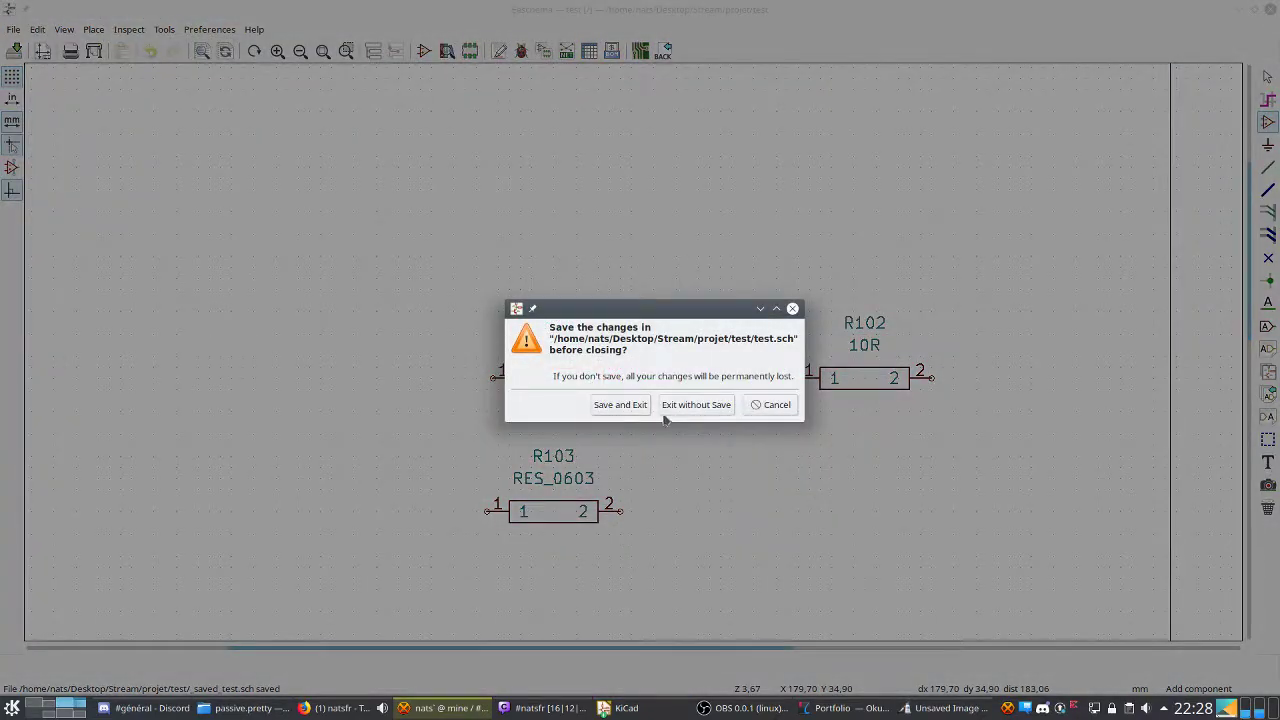
pyautogui.click(625, 405)
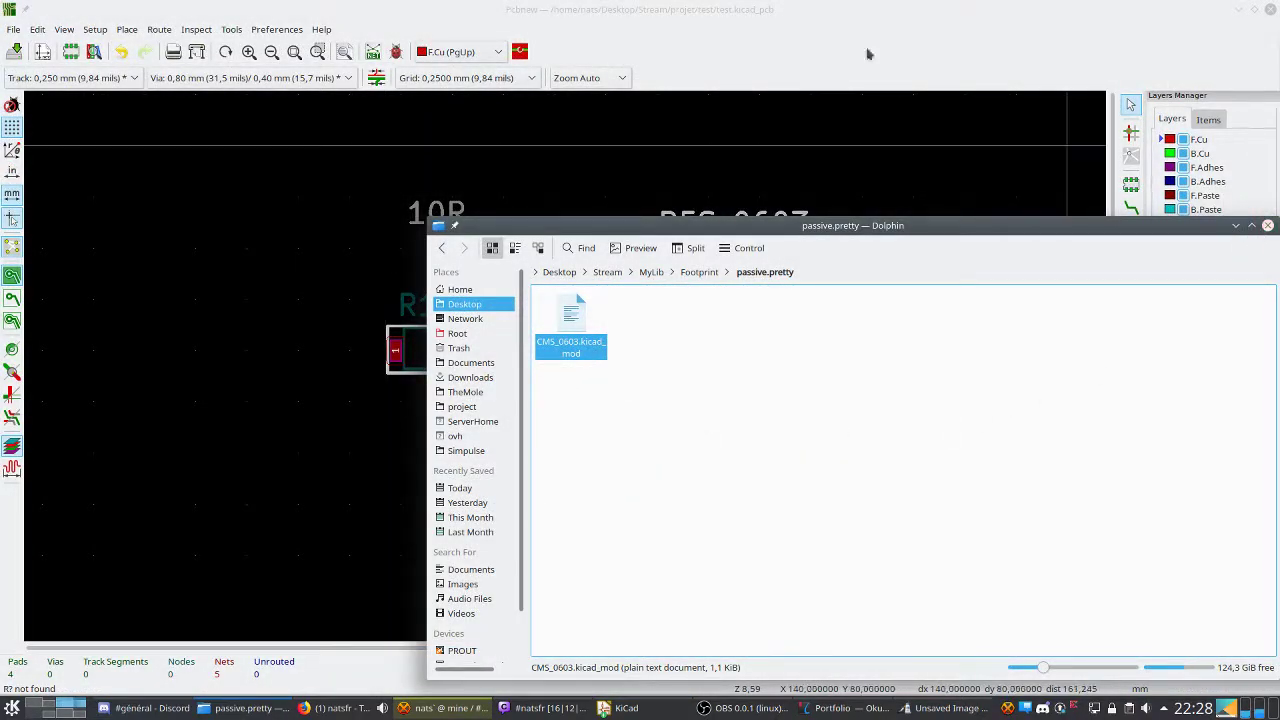
pyautogui.click(1267, 225)
pyautogui.click(1268, 9)
pyautogui.click(650, 406)
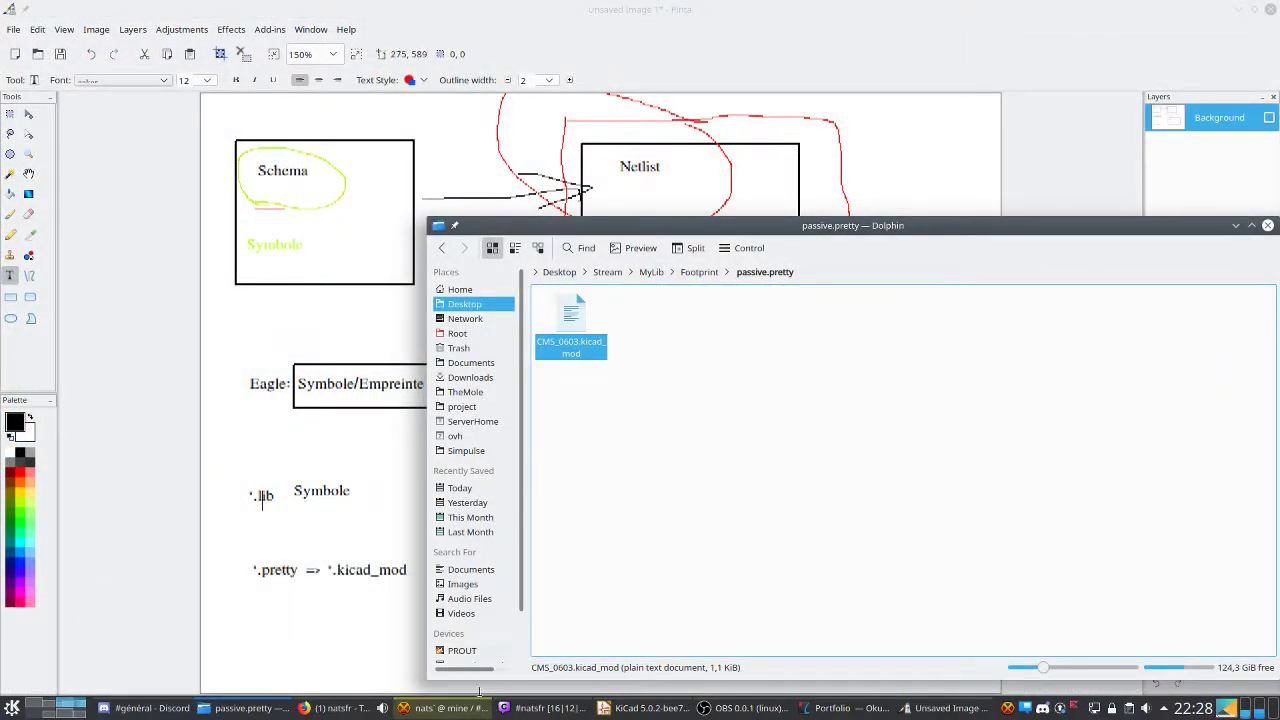
pyautogui.click(650, 708)
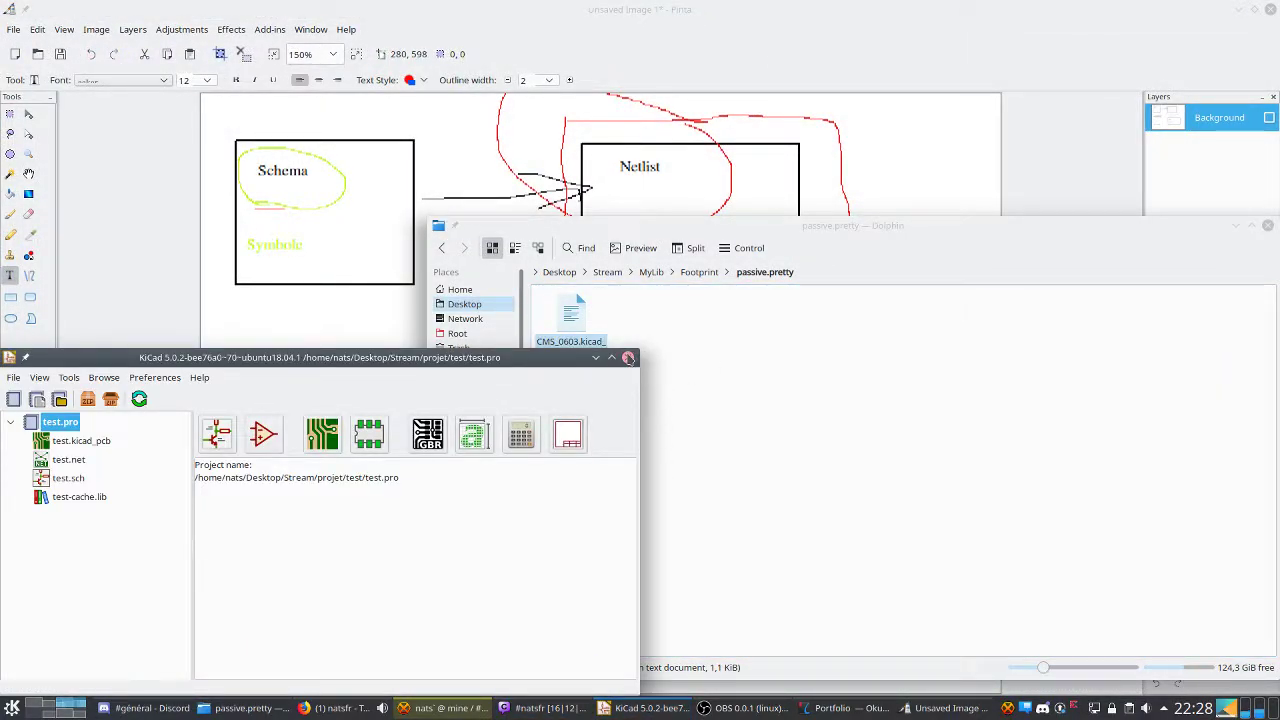
pyautogui.click(628, 357)
# Browse in Dolphin to the test project folder under Stream/projet.
pyautogui.click(607, 272)
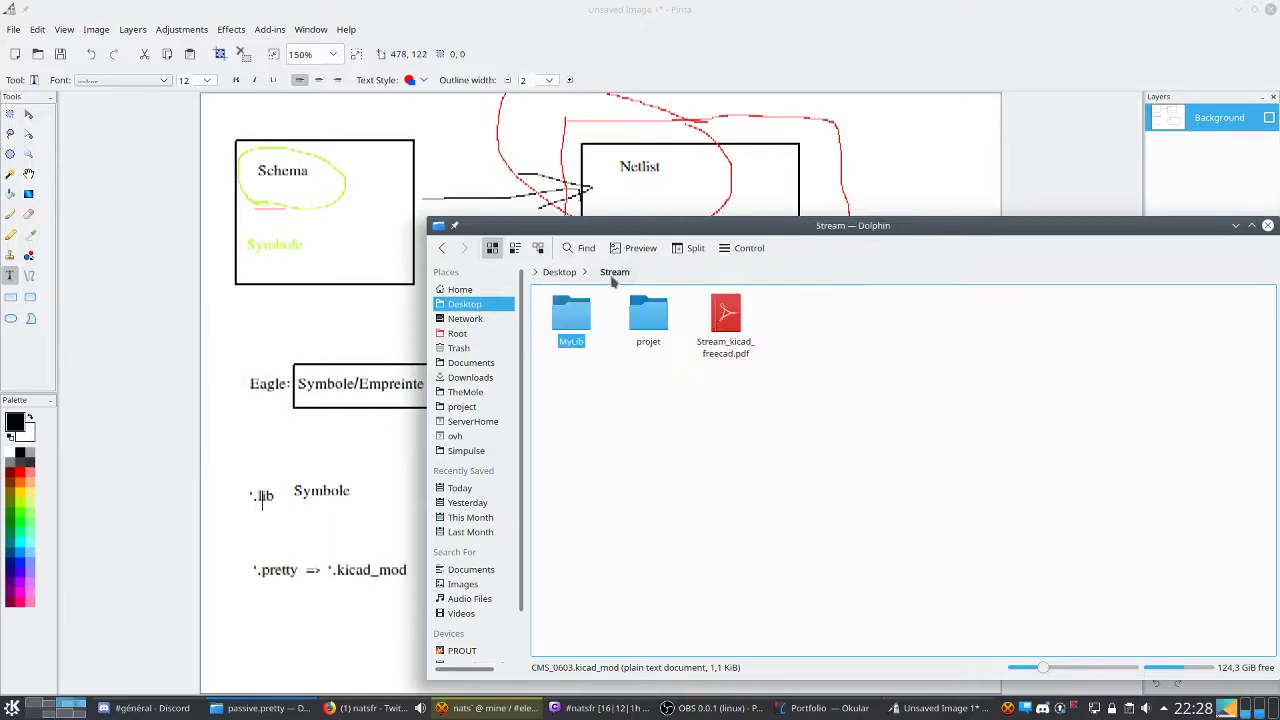
pyautogui.click(632, 330)
pyautogui.click(590, 320)
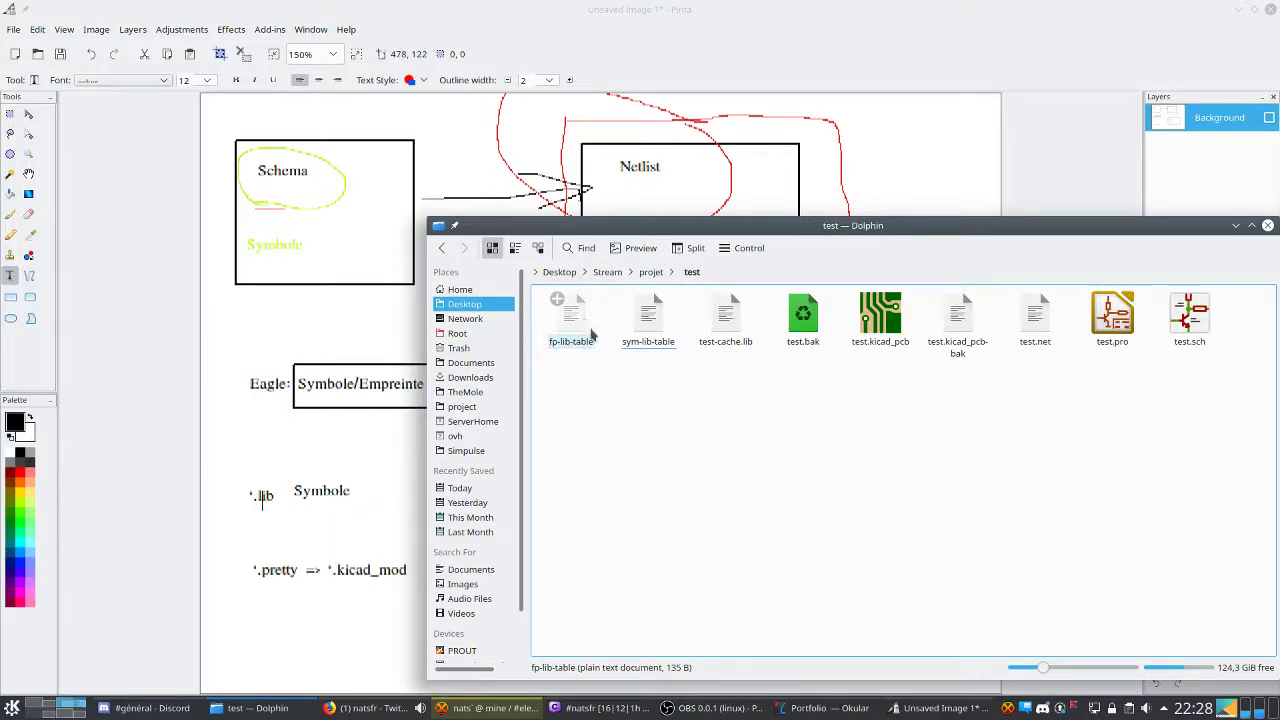
# Open test.pro in Sublime Text, look through its project settings, and close the editor.
pyautogui.click(1115, 330)
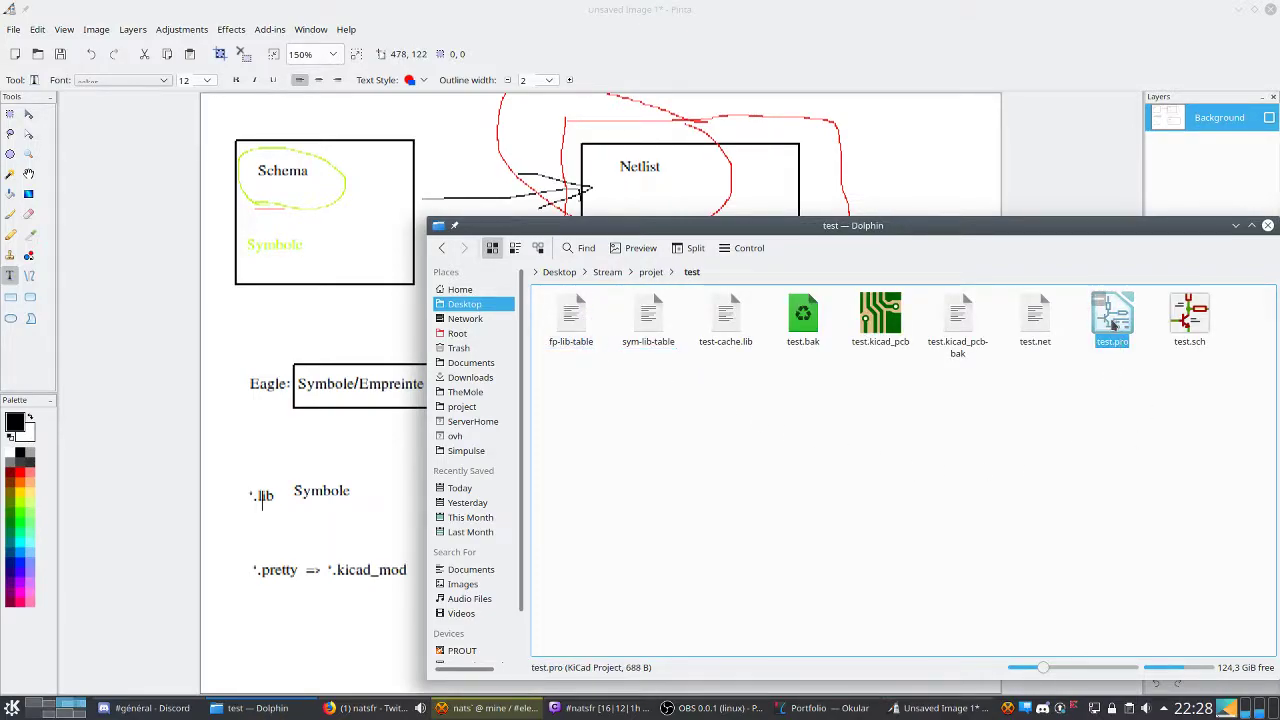
pyautogui.rightClick(1115, 330)
pyautogui.moveTo(1125, 424)
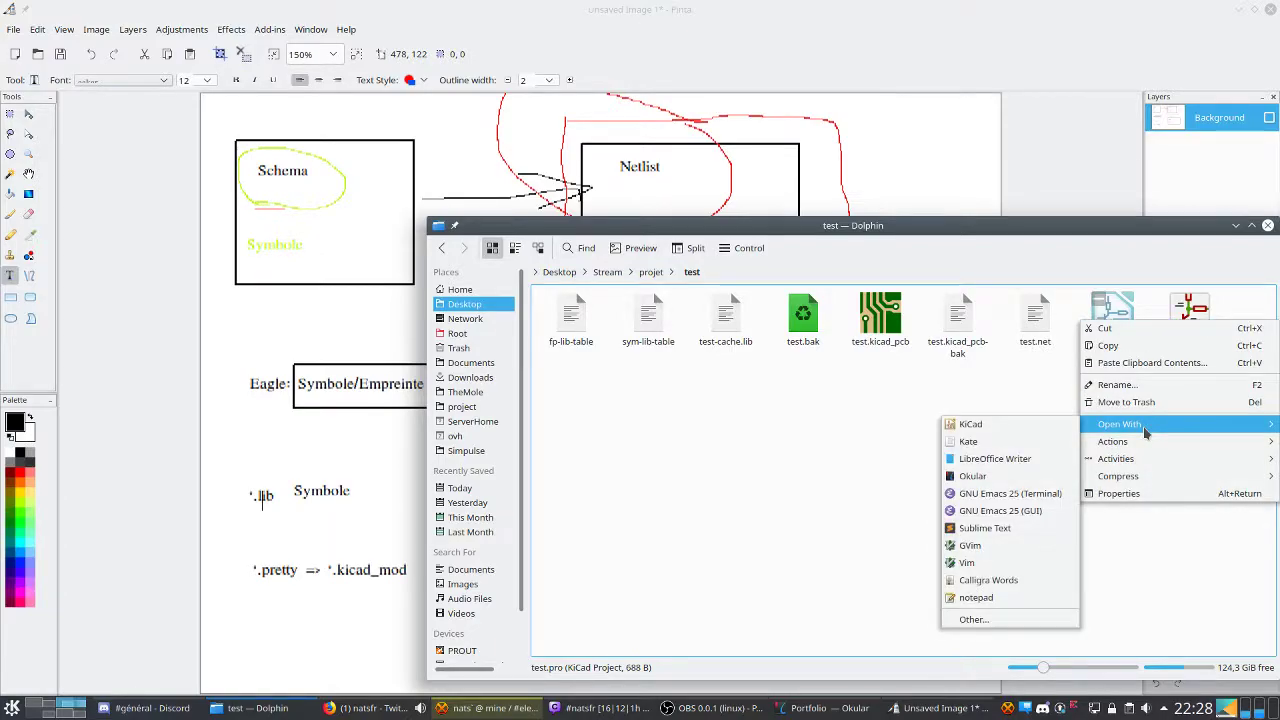
pyautogui.click(988, 531)
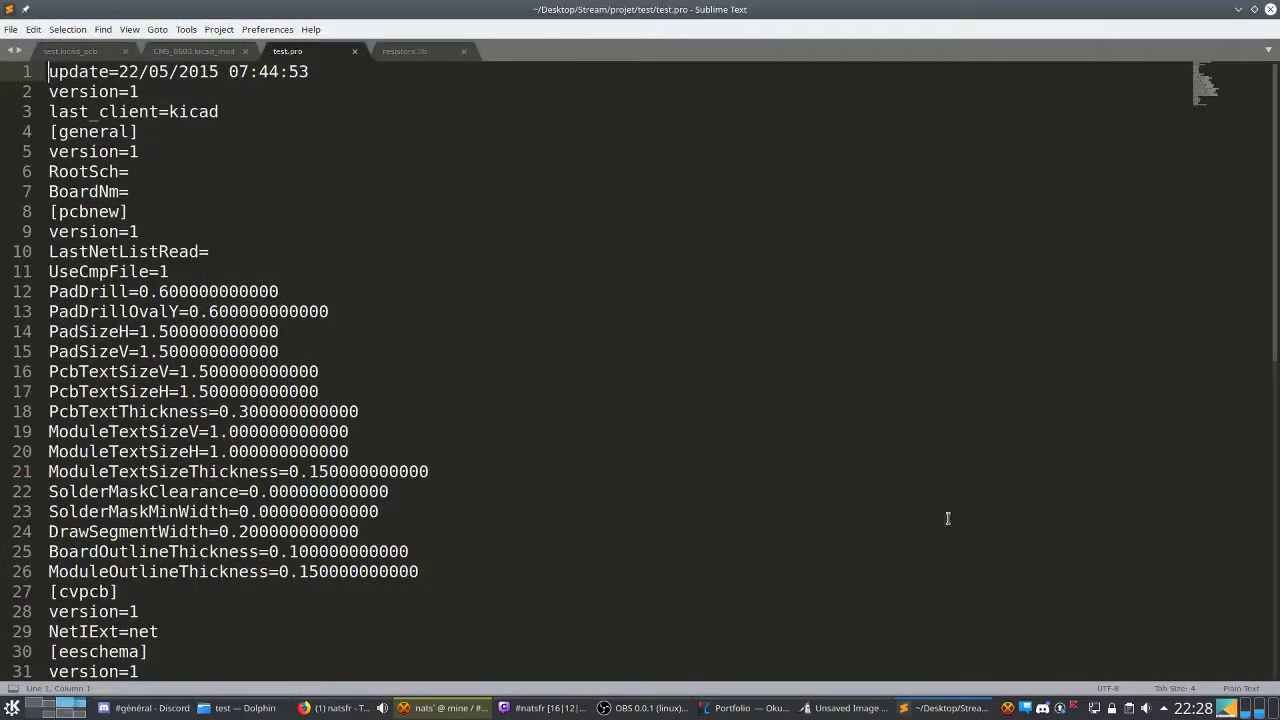
pyautogui.scroll(-3, 290, 350)
pyautogui.scroll(-3, 282, 347)
pyautogui.scroll(6, 282, 348)
pyautogui.click(1269, 11)
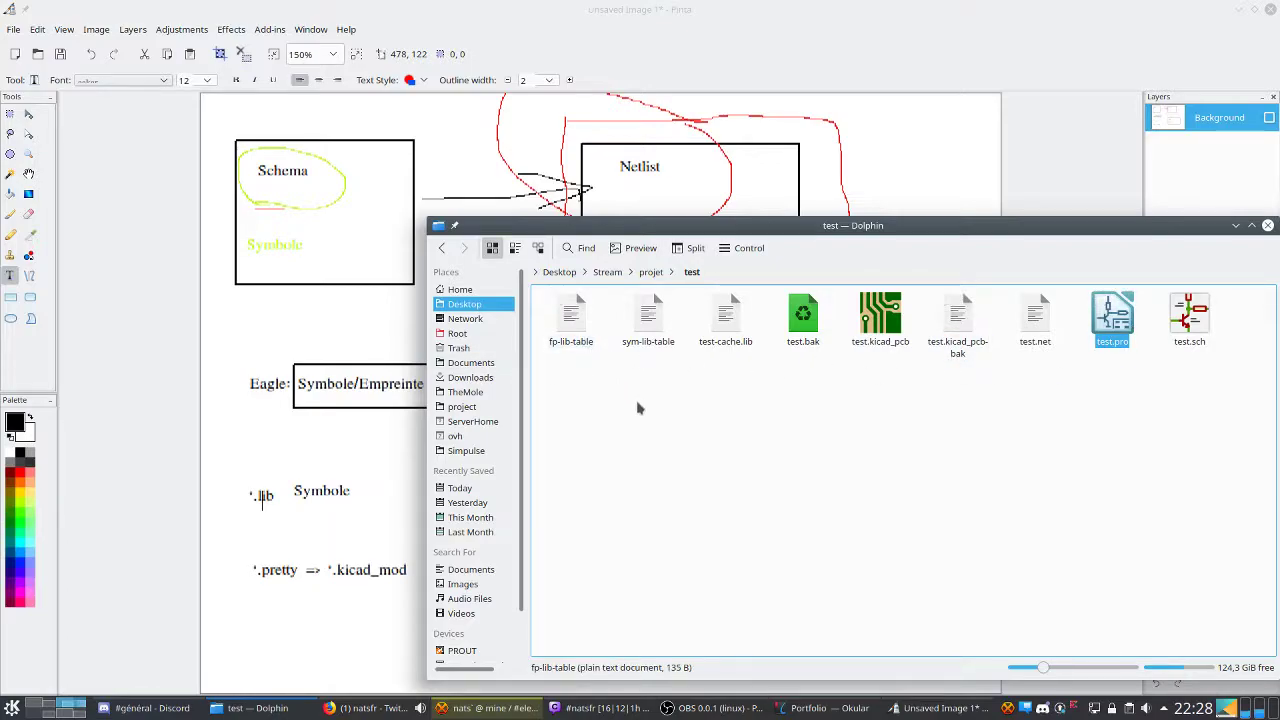
# Point out the fp-lib-table and sym-lib-table files, and open sym-lib-table in Sublime Text.
pyautogui.moveTo(676, 392); pyautogui.dragTo(550, 320)
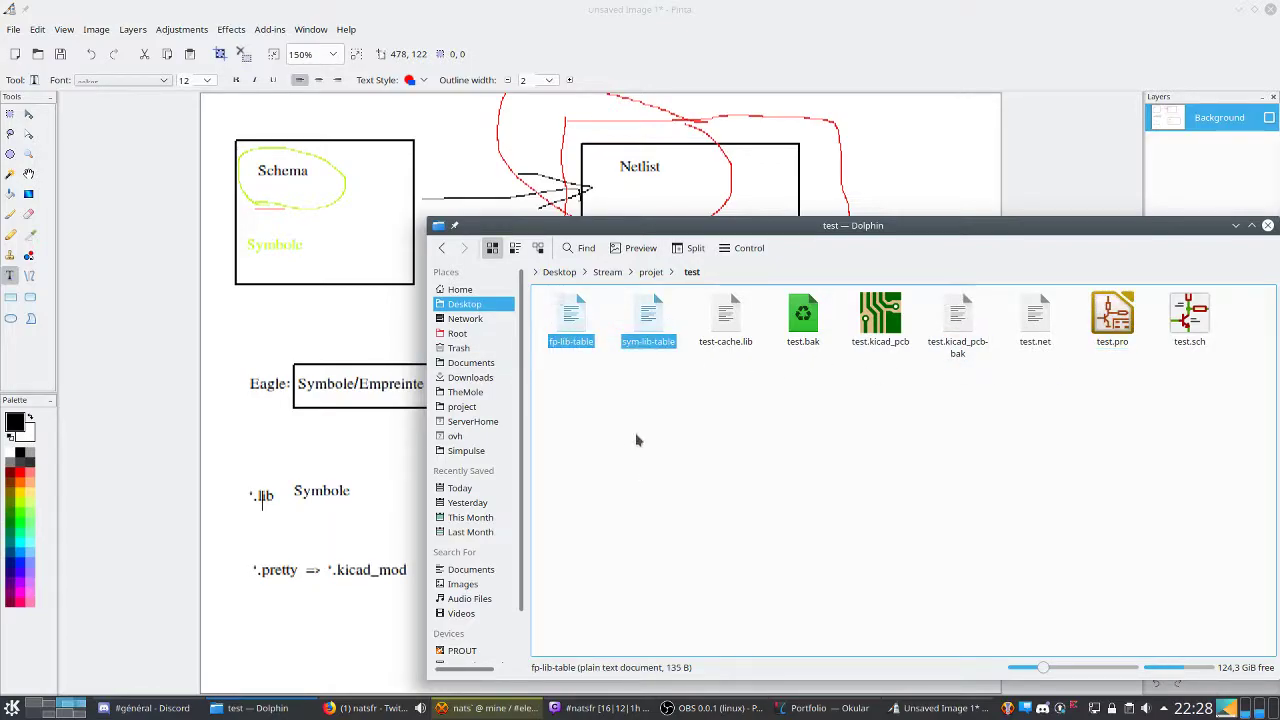
pyautogui.click(658, 357)
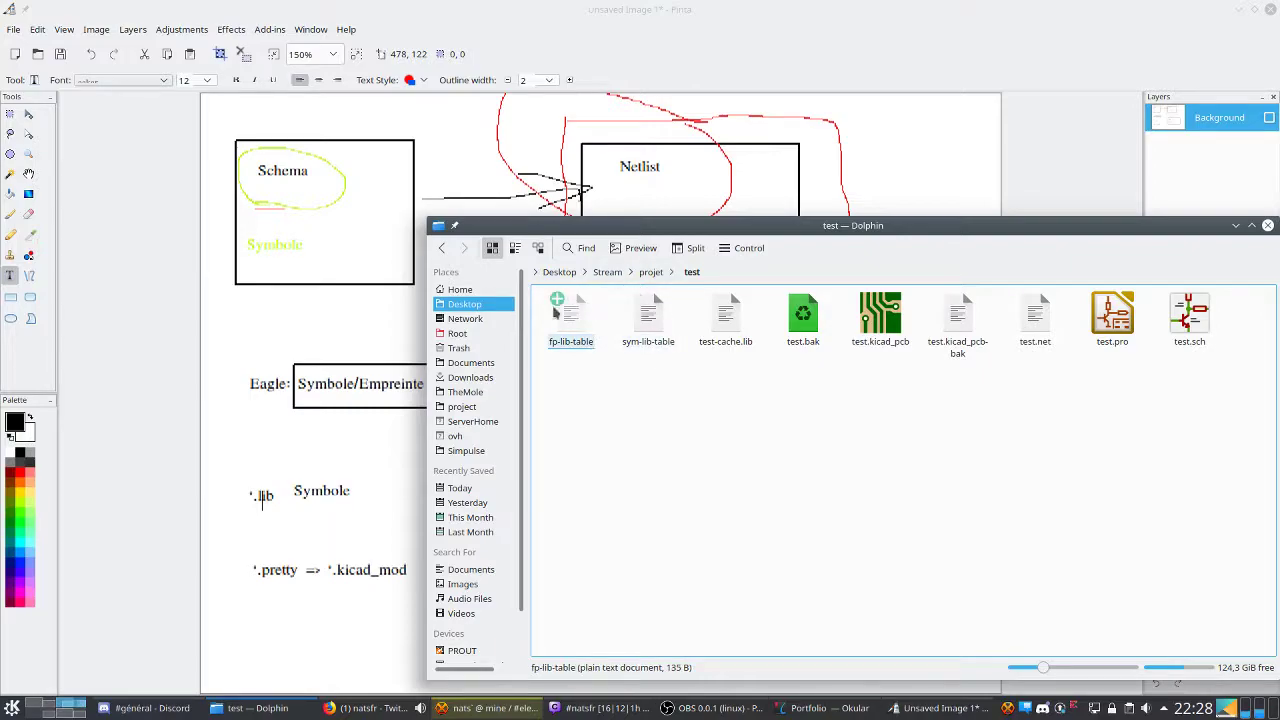
pyautogui.rightClick(653, 336)
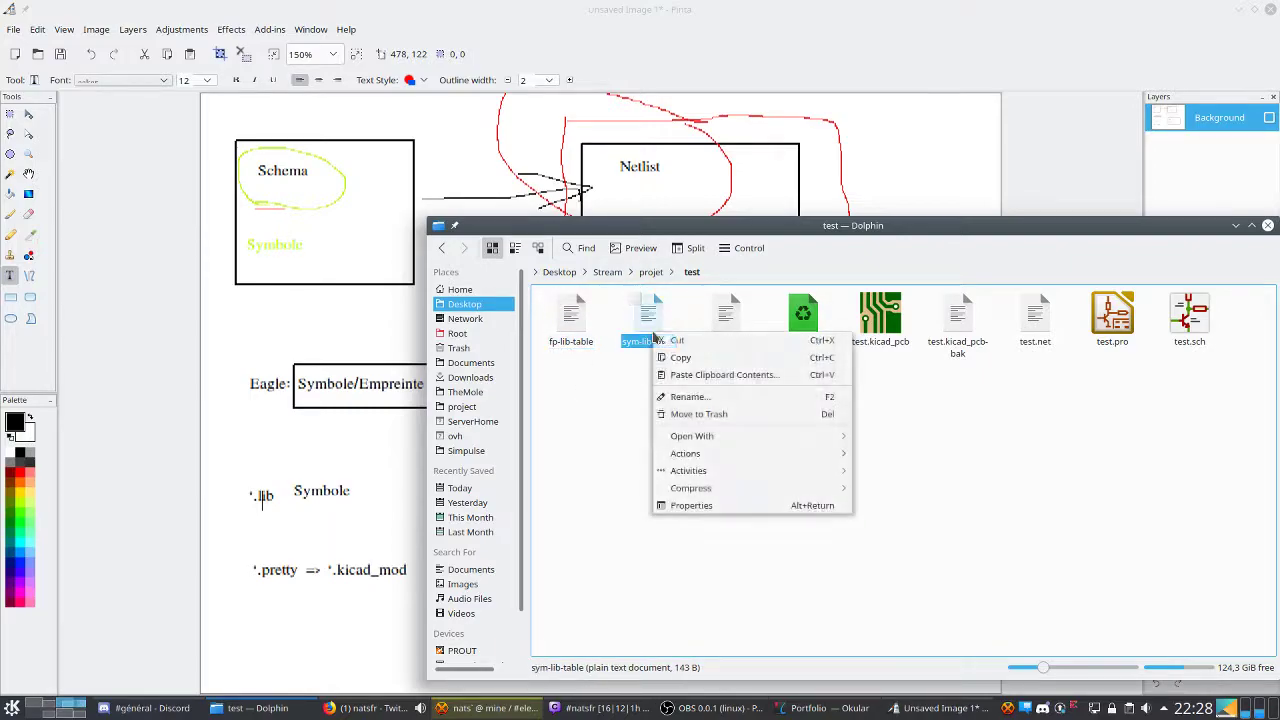
pyautogui.moveTo(763, 437)
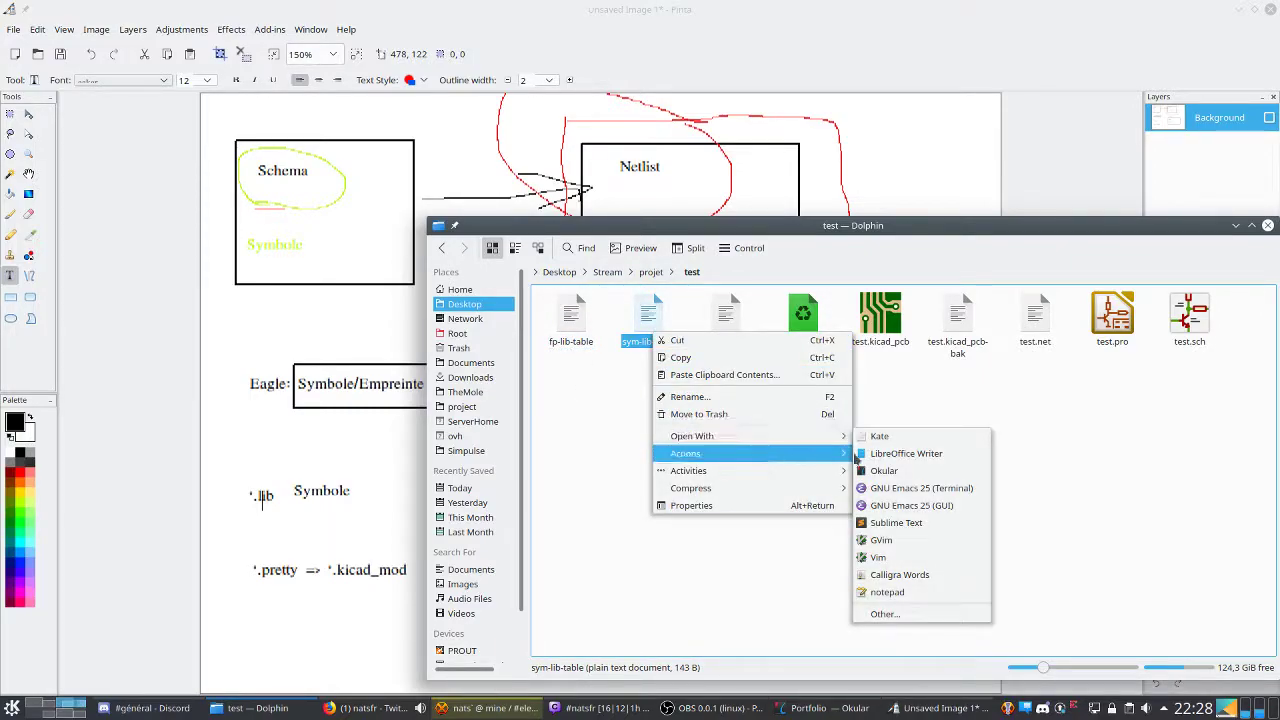
pyautogui.click(900, 524)
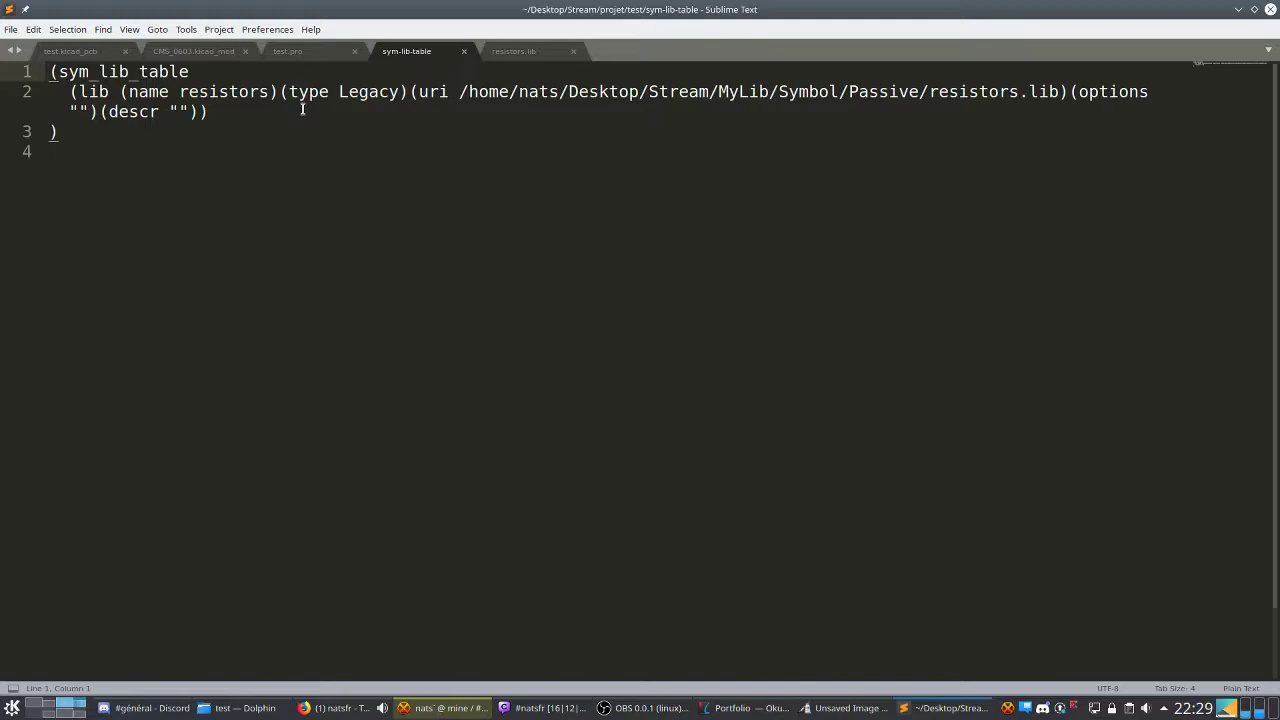
# Examine the resistors entry in sym-lib-table, especially its name and library path, and close the editor.
pyautogui.click(446, 88)
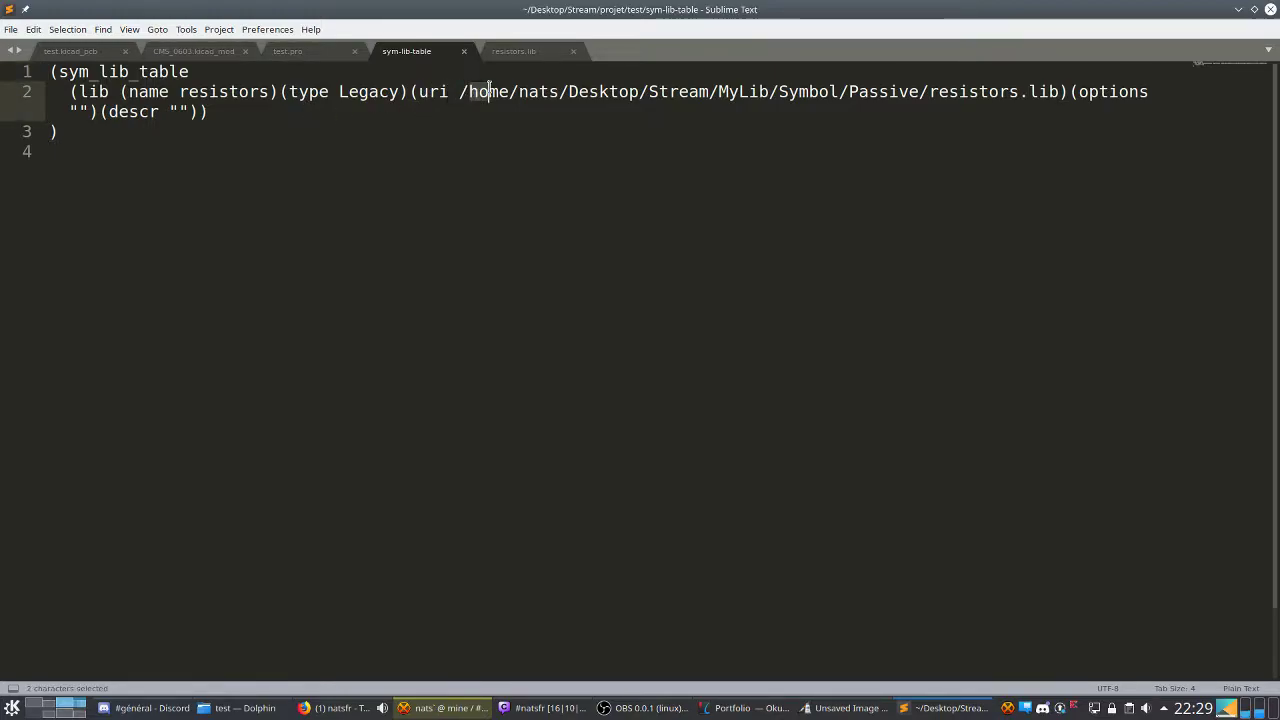
pyautogui.click(400, 91)
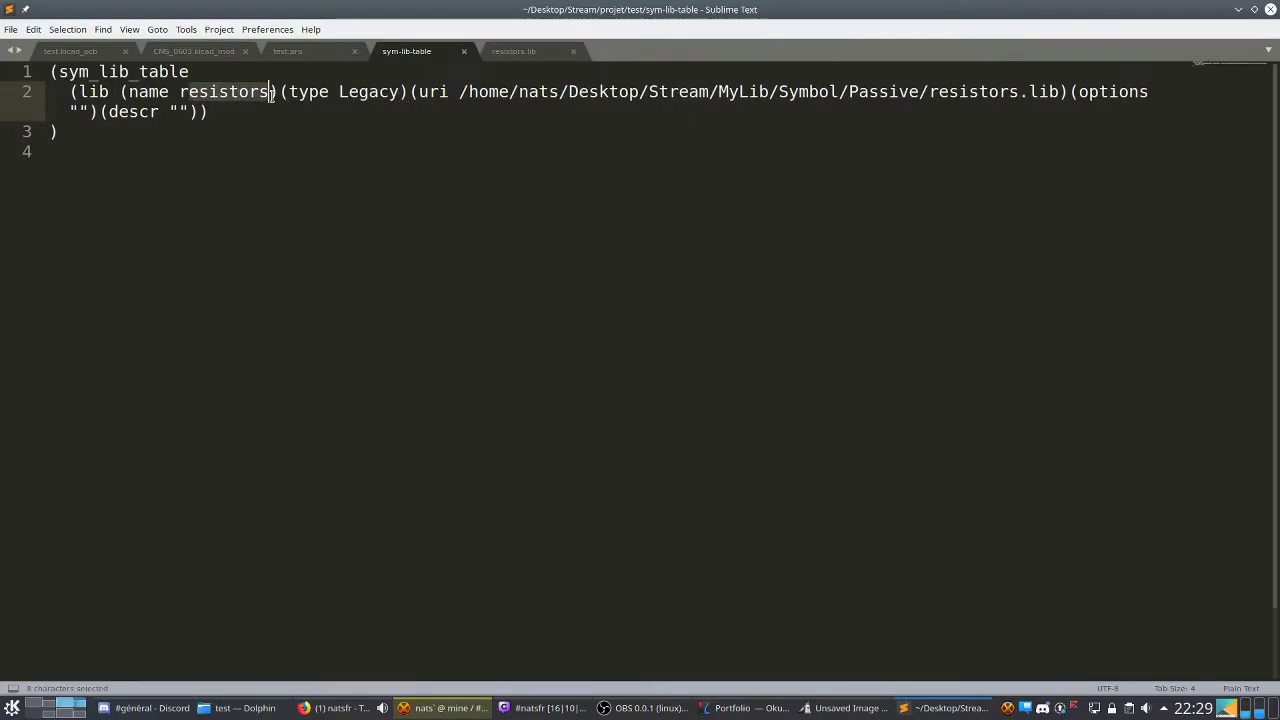
pyautogui.click(470, 92)
pyautogui.moveTo(460, 91); pyautogui.dragTo(882, 113)
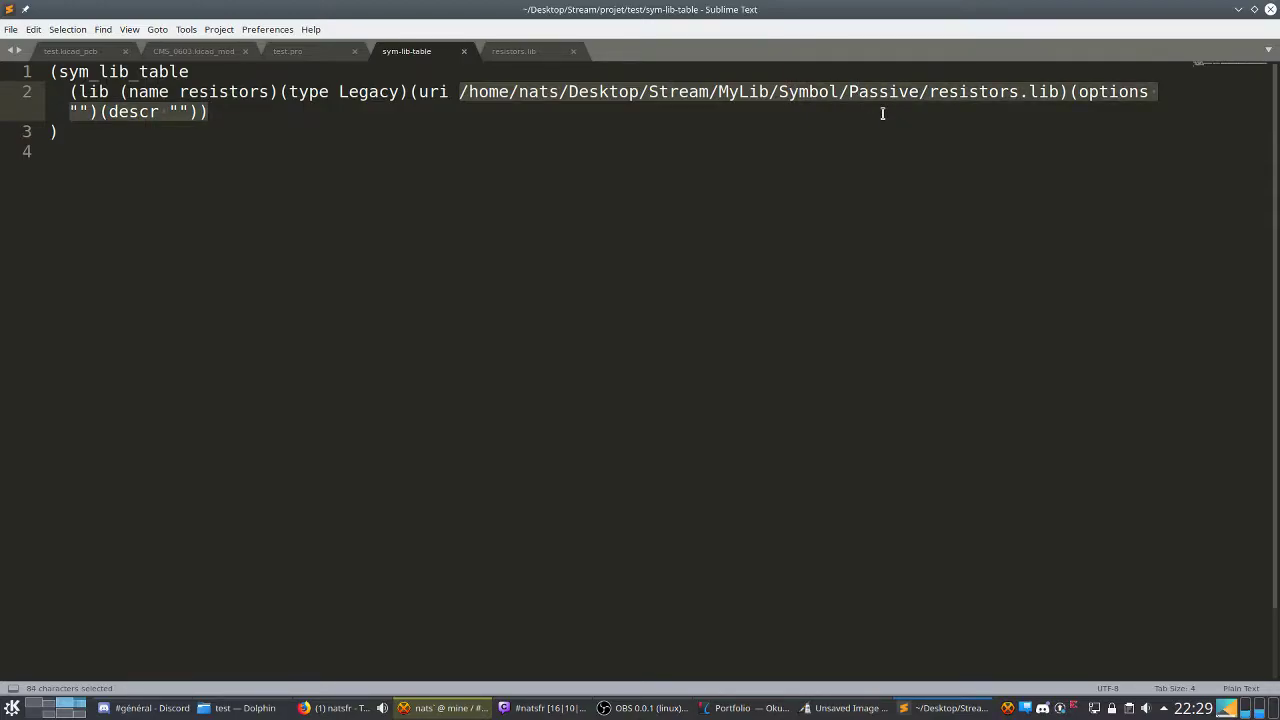
pyautogui.click(882, 113)
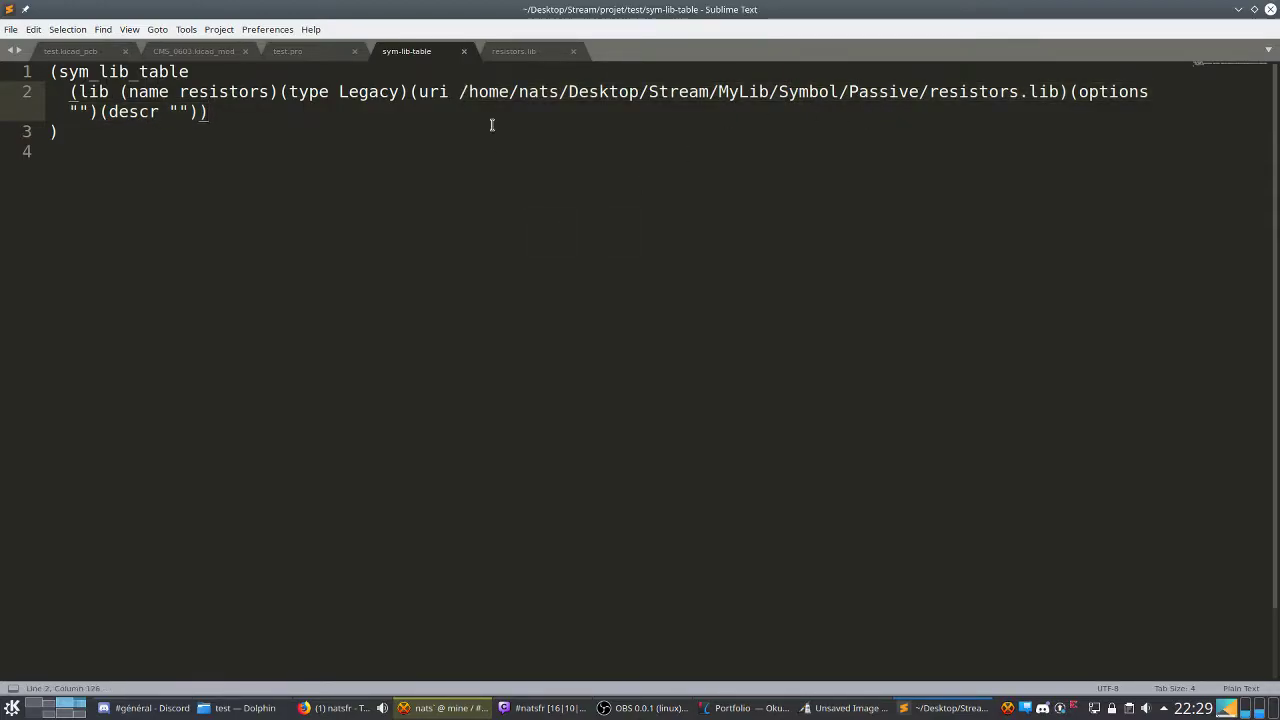
pyautogui.moveTo(459, 91); pyautogui.dragTo(726, 108)
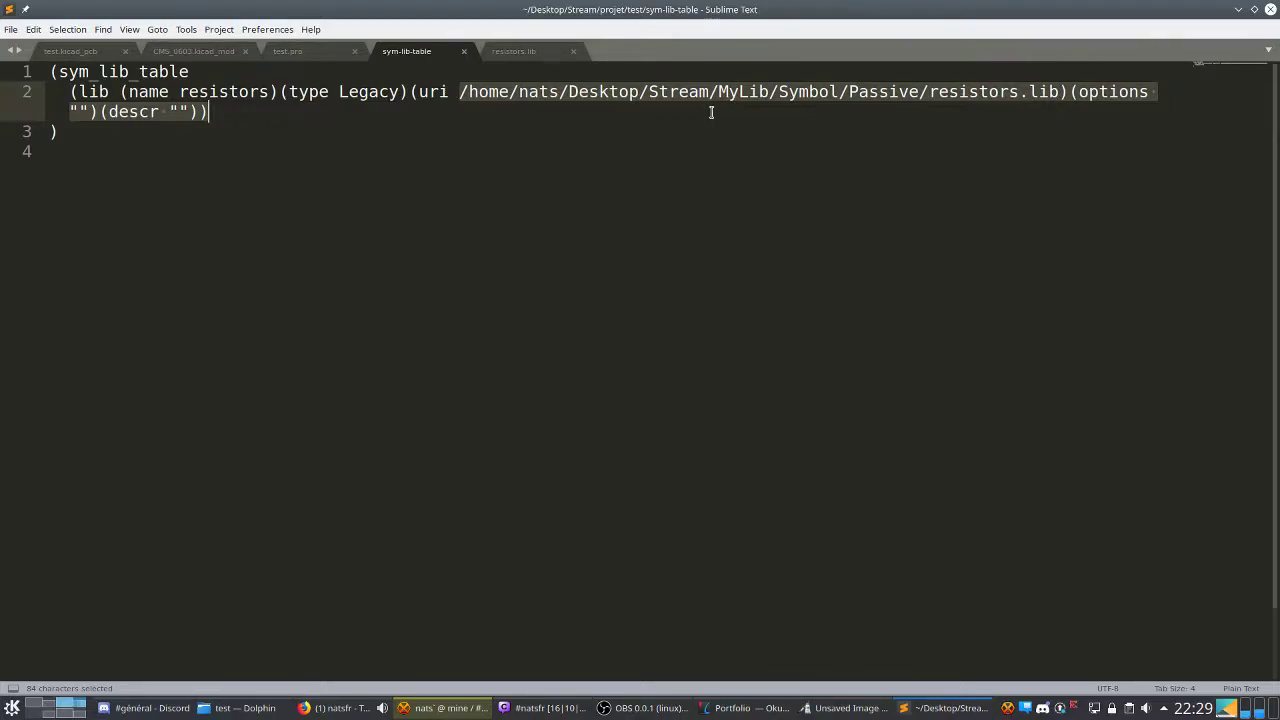
pyautogui.click(711, 112)
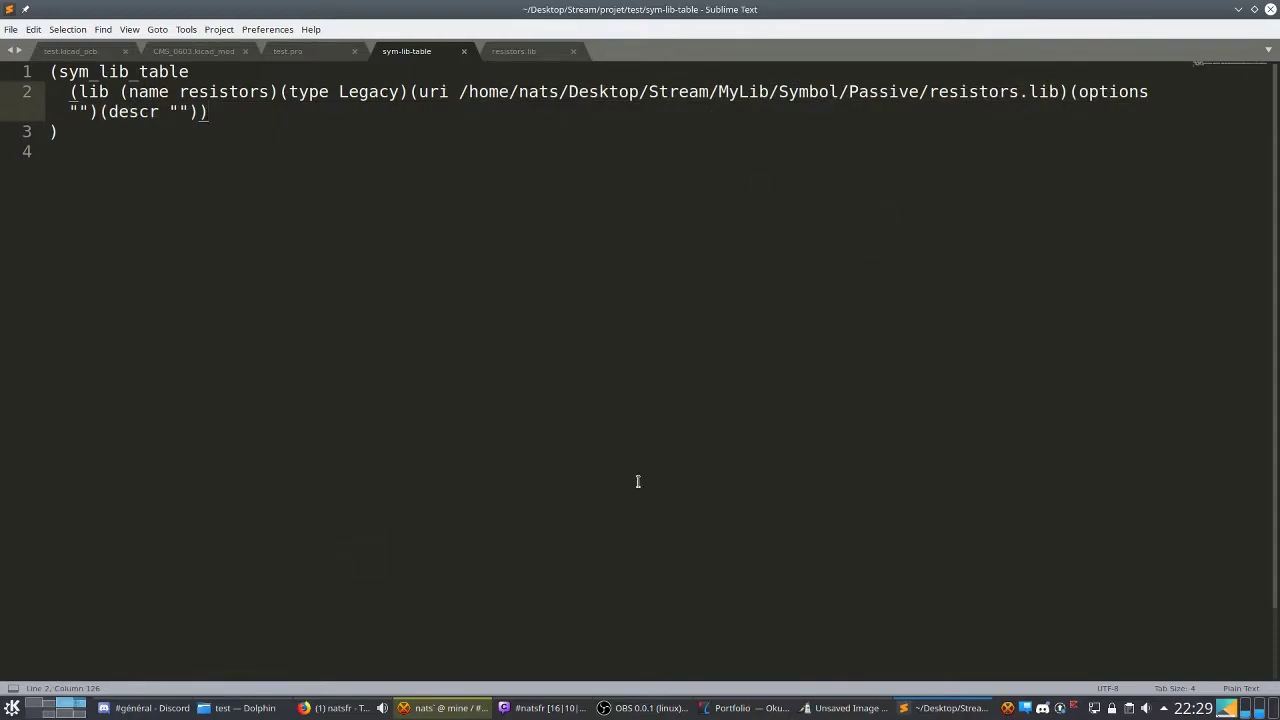
pyautogui.click(1271, 9)
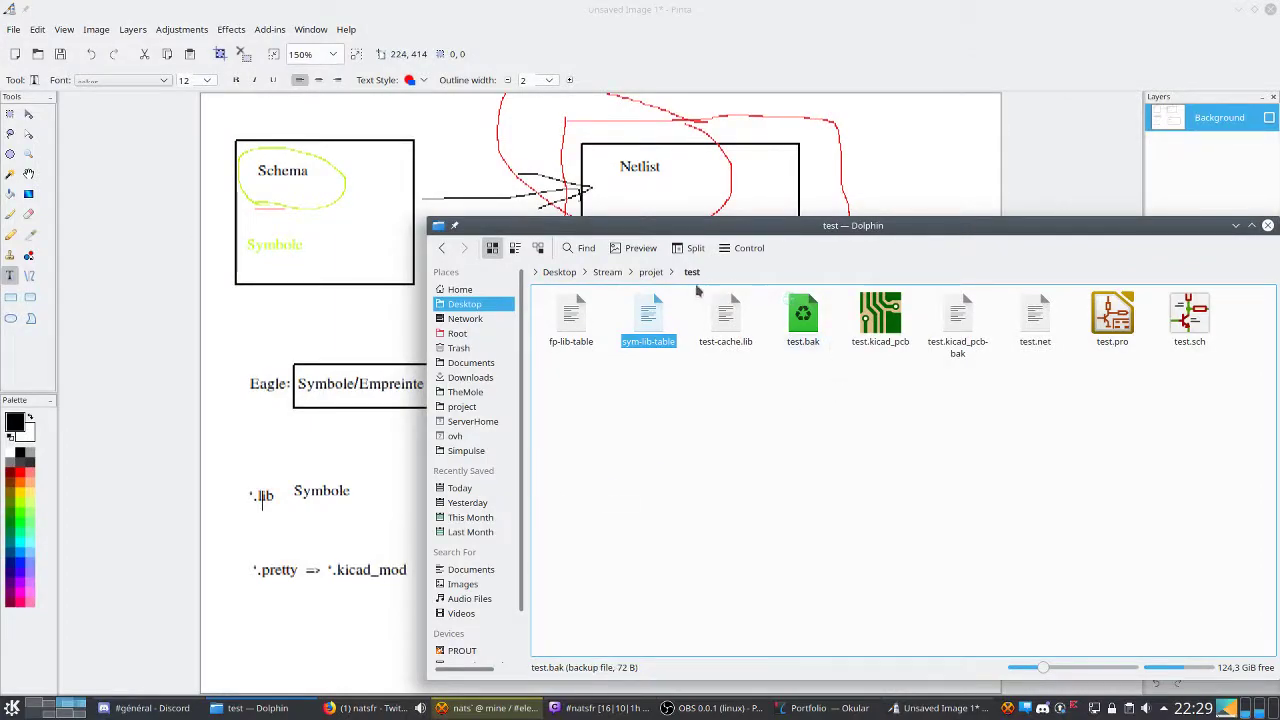
# Go up to the projet folder and rename the test folder as test2.
pyautogui.click(658, 272)
pyautogui.rightClick(565, 320)
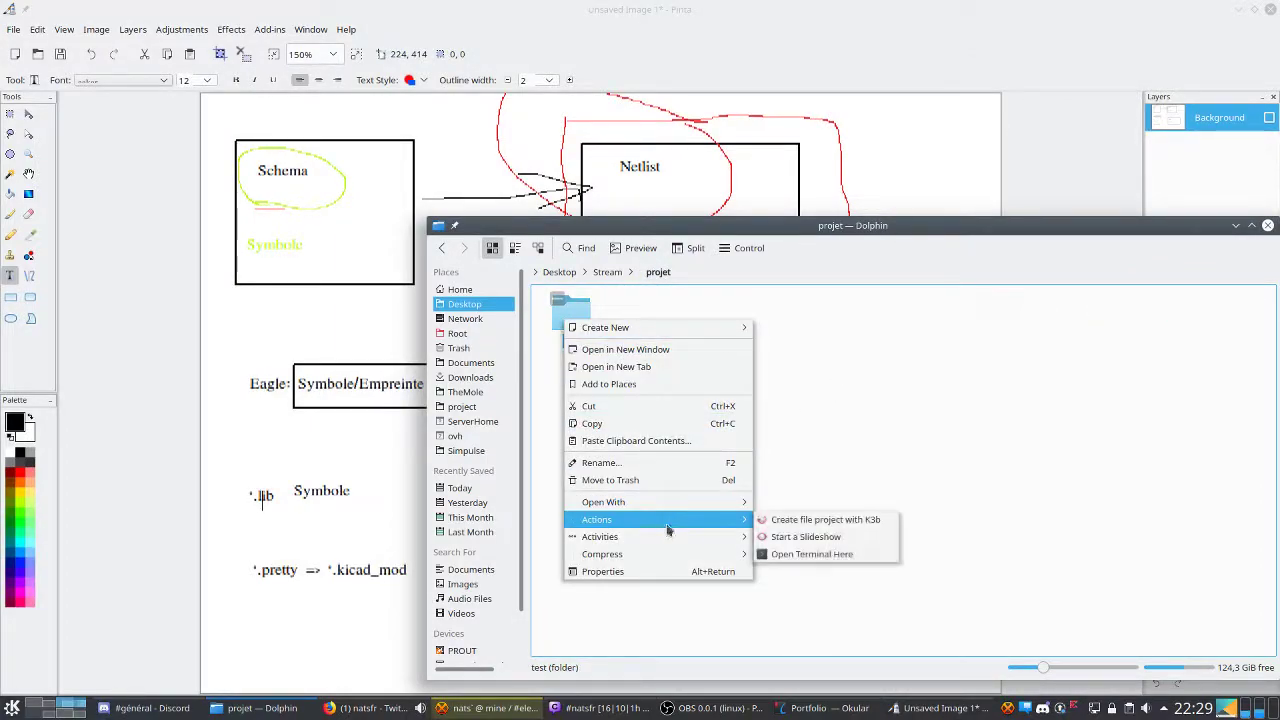
pyautogui.click(610, 463)
pyautogui.press('Right')
pyautogui.press('Return')
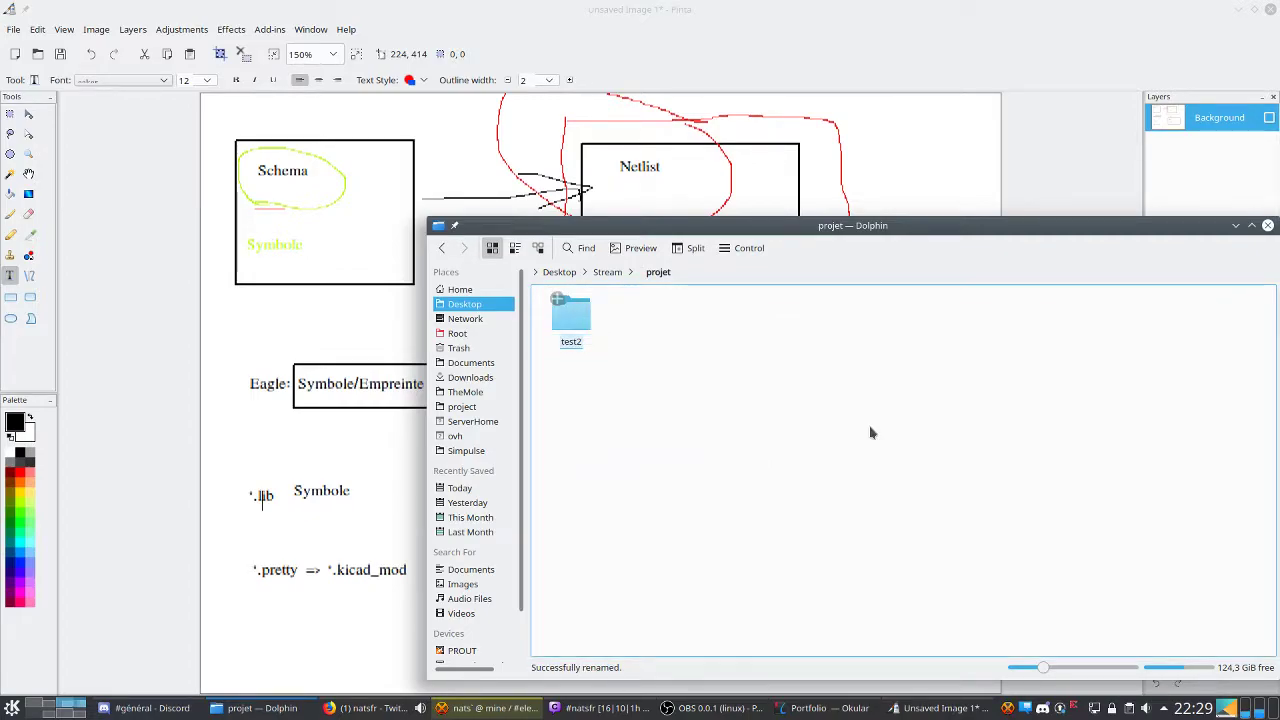
# Rename the test2 folder back to test.
pyautogui.rightClick(566, 322)
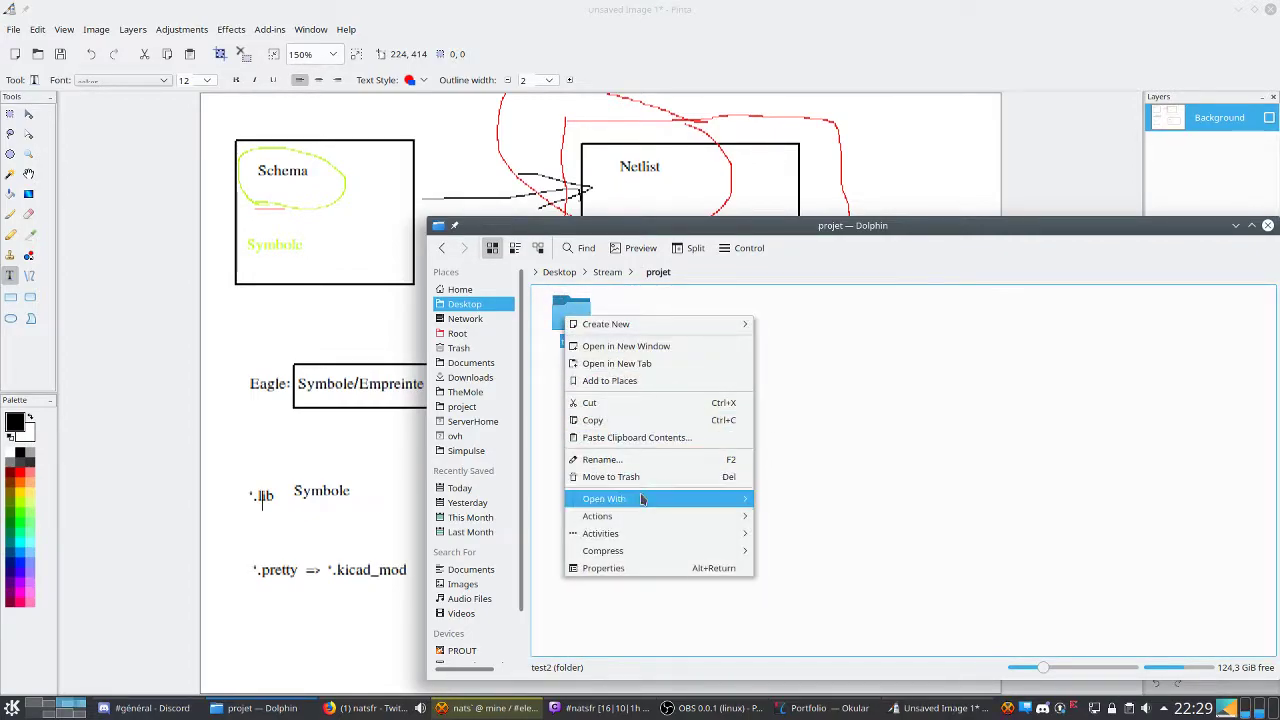
pyautogui.click(649, 460)
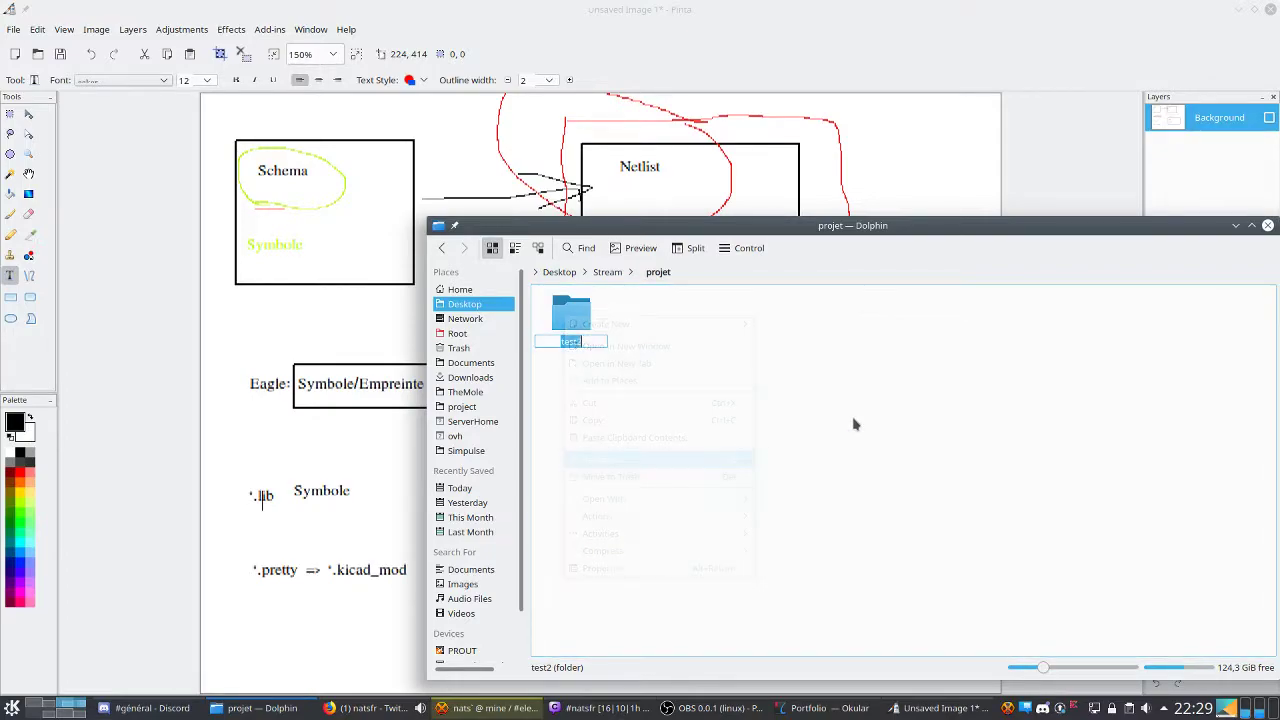
pyautogui.press('Right')
pyautogui.press('BackSpace')
pyautogui.press('Return')
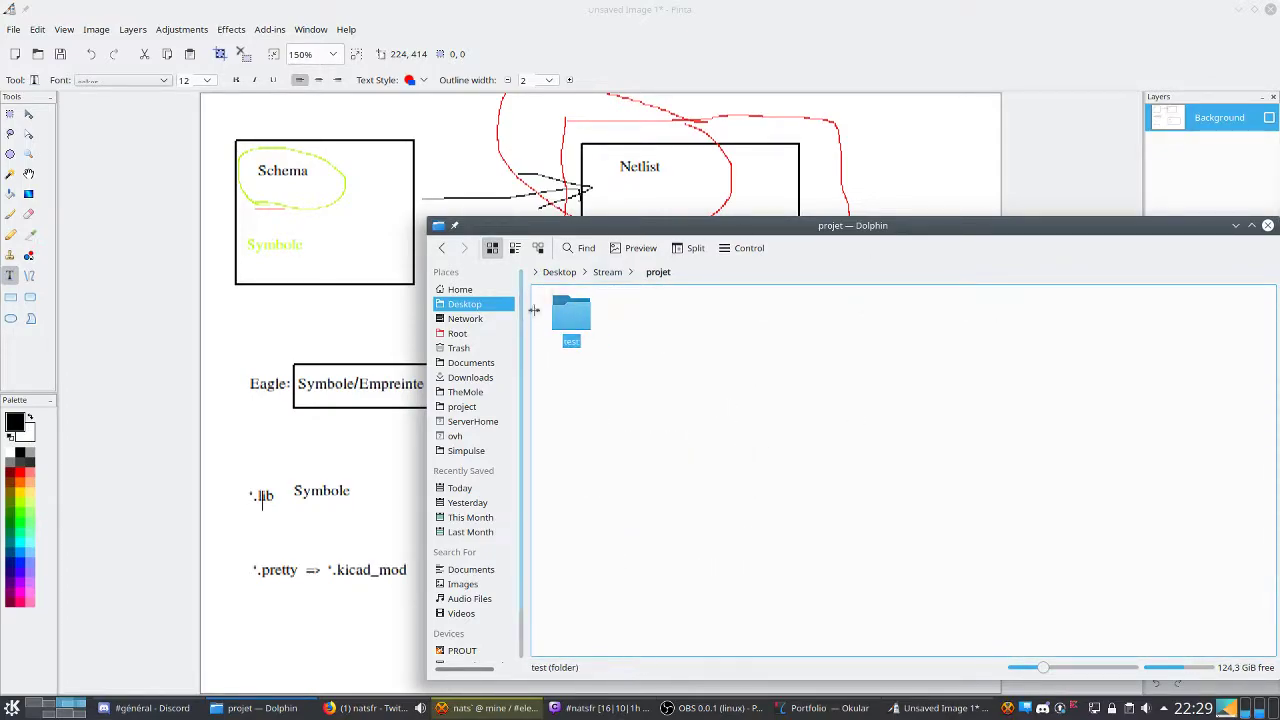
# Go up to the Stream folder and rename the MyLib folder as MyLib2.
pyautogui.click(609, 272)
pyautogui.rightClick(584, 333)
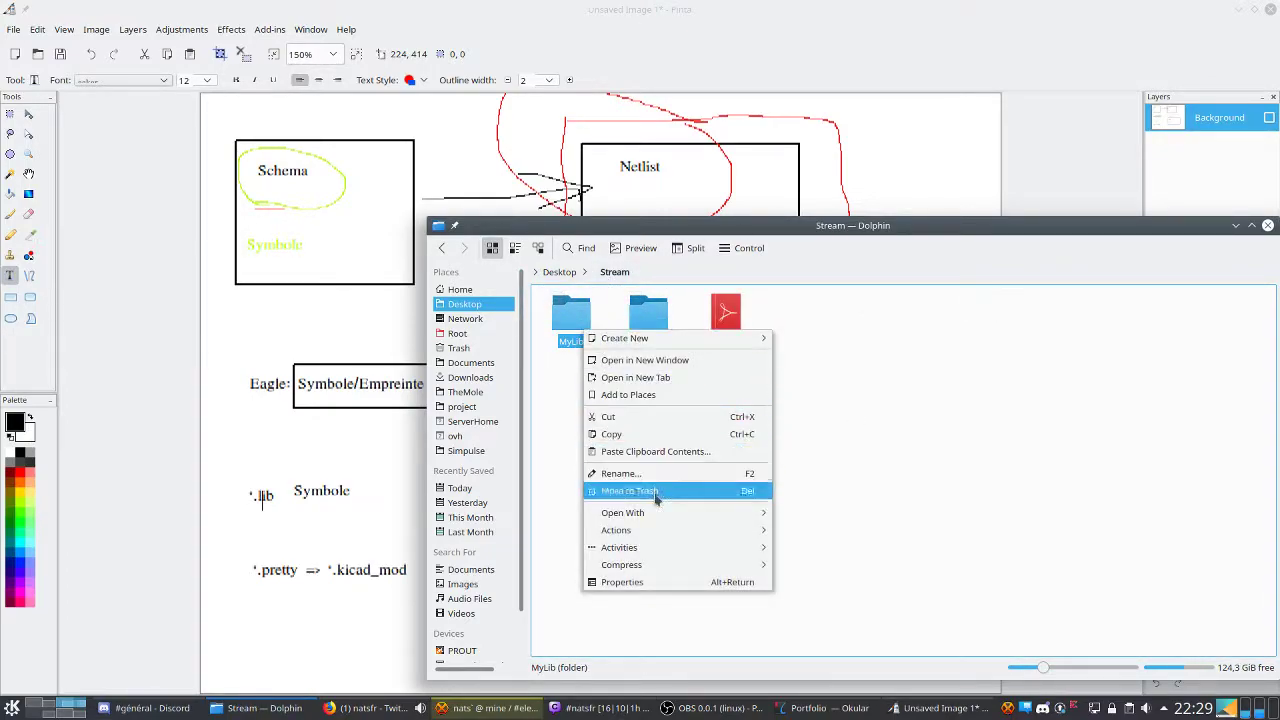
pyautogui.click(762, 474)
pyautogui.press('Right')
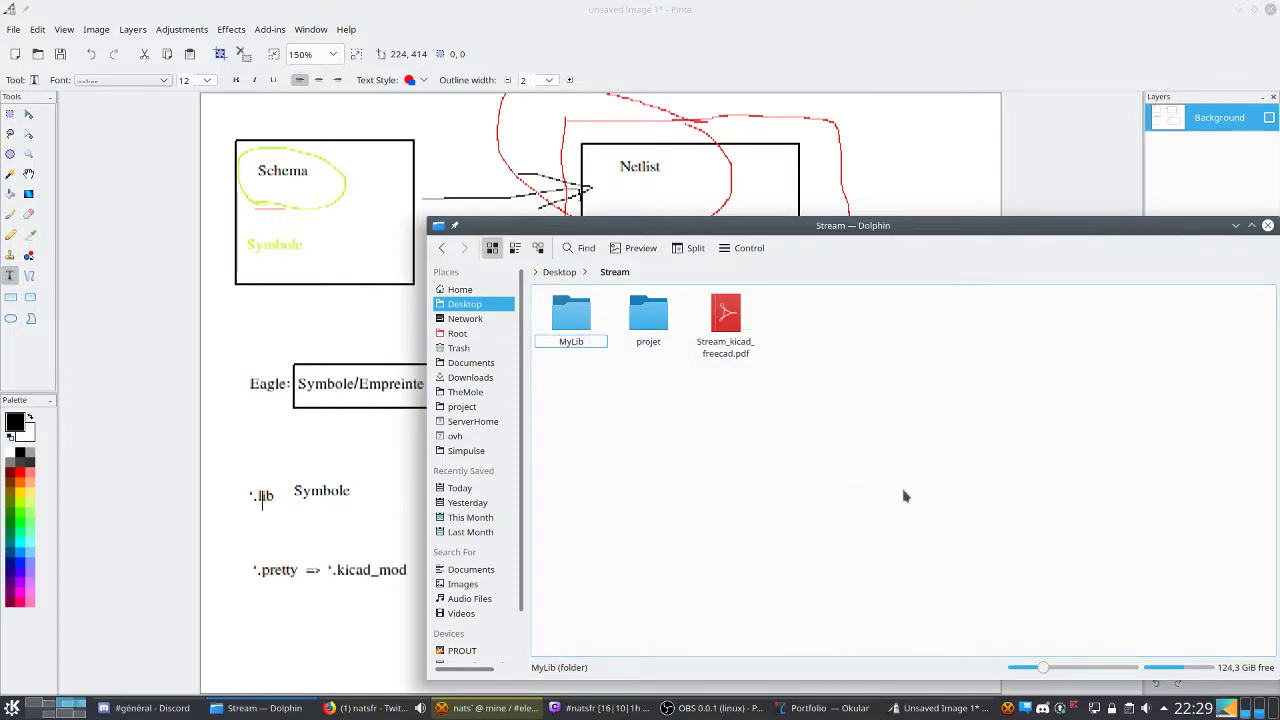
pyautogui.write('2')
pyautogui.press('Return')
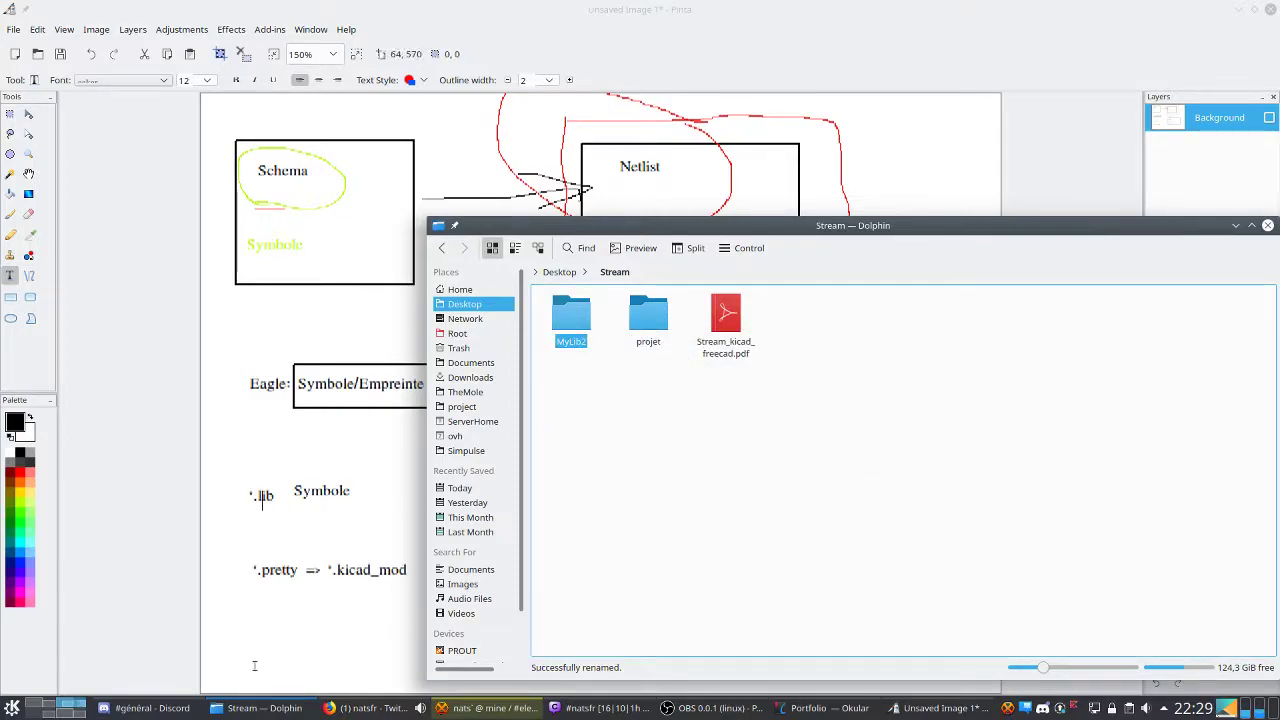
# Launch KiCad and open the schematic of the test project.
pyautogui.click(12, 708)
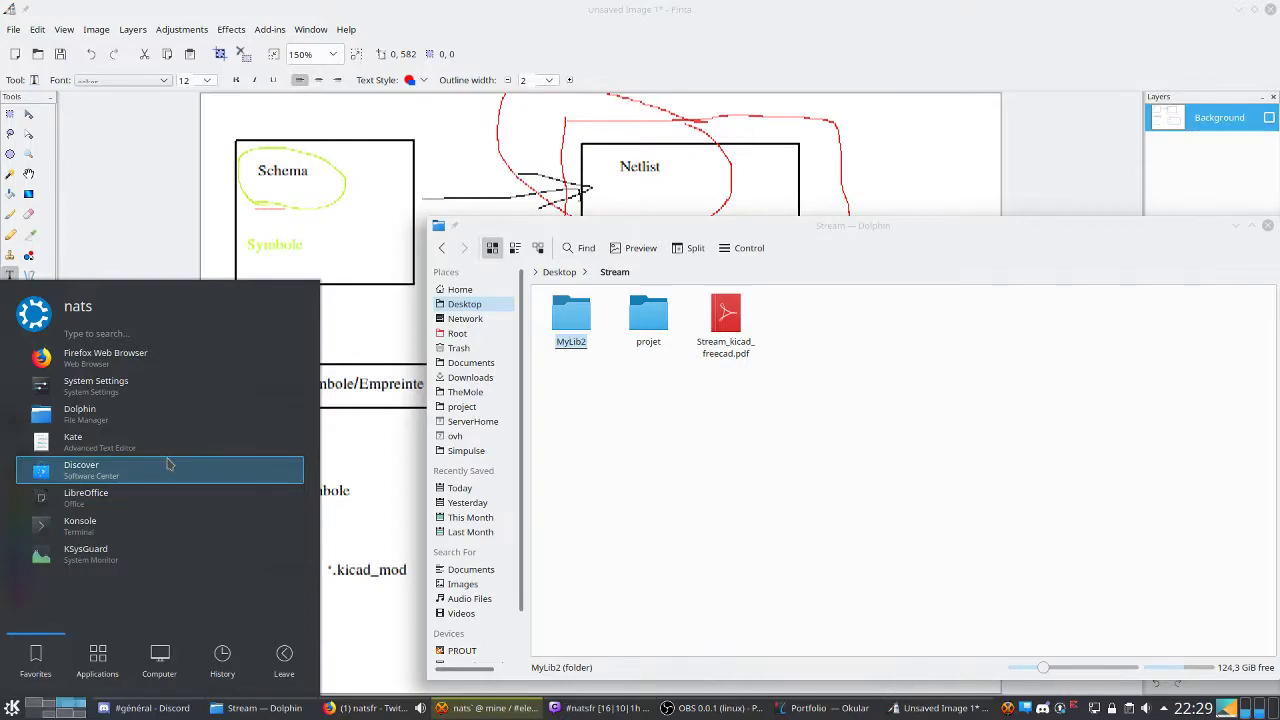
pyautogui.write('kicad')
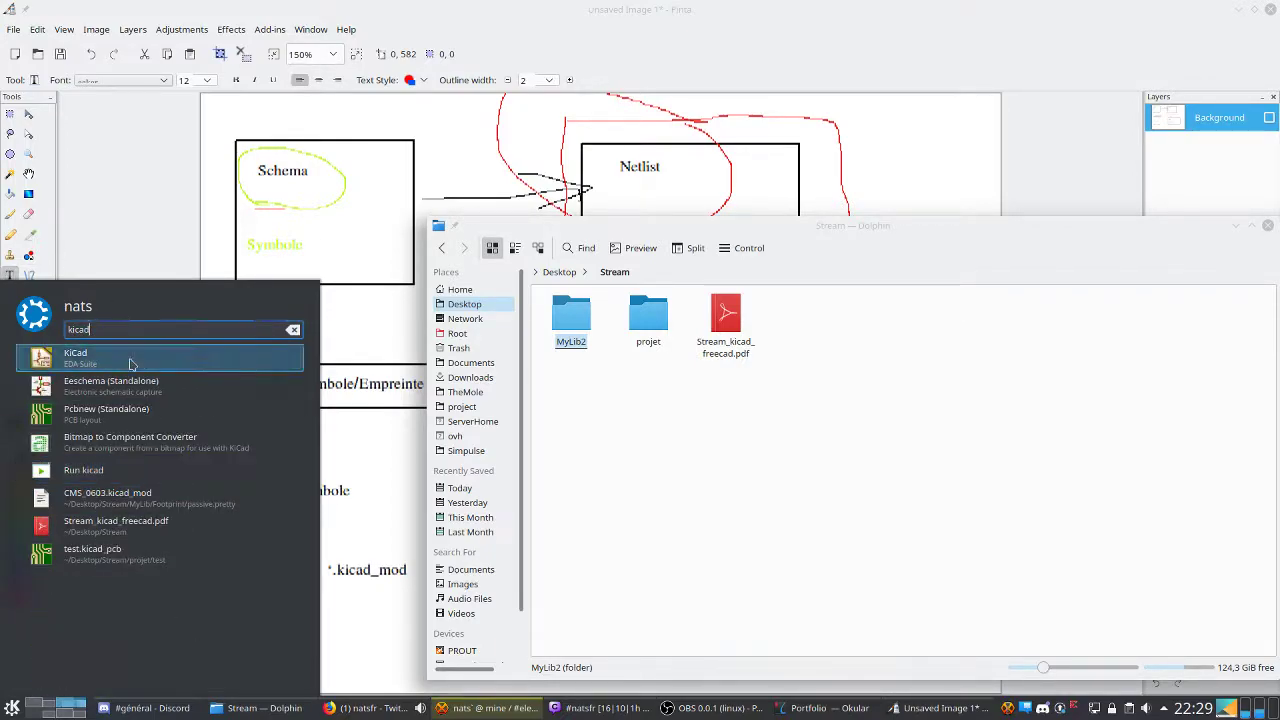
pyautogui.click(130, 364)
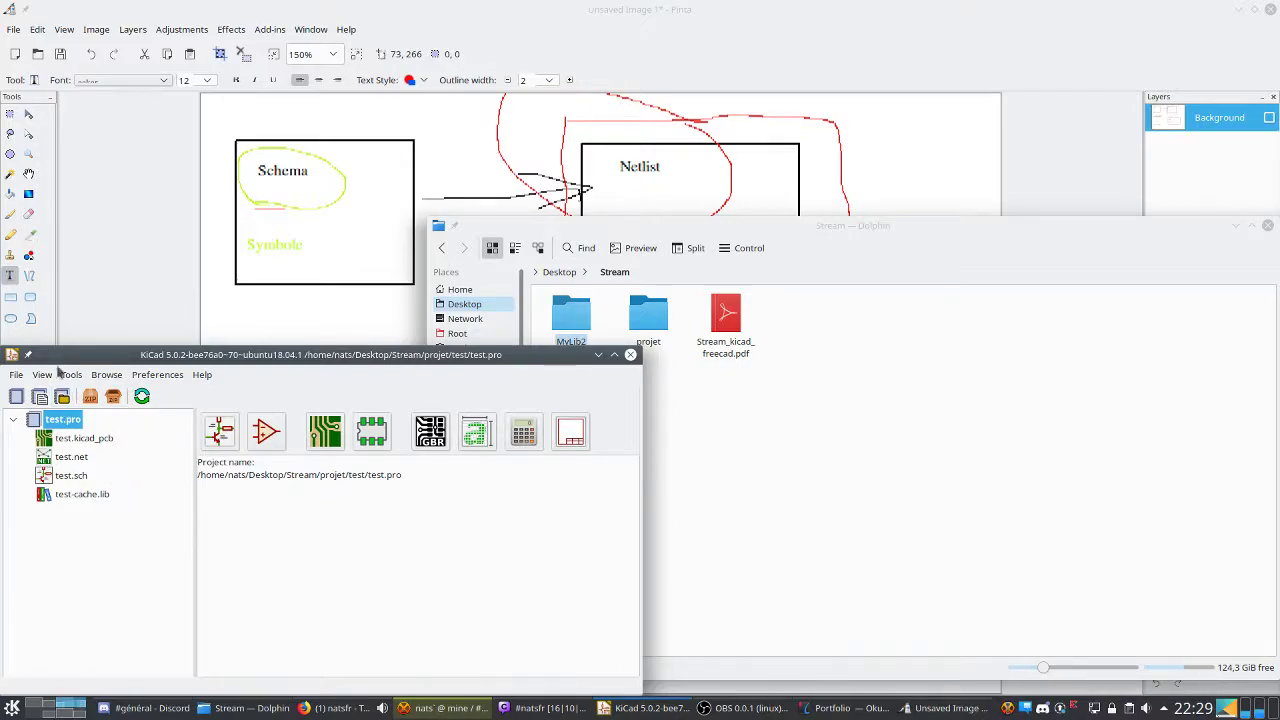
pyautogui.click(228, 432)
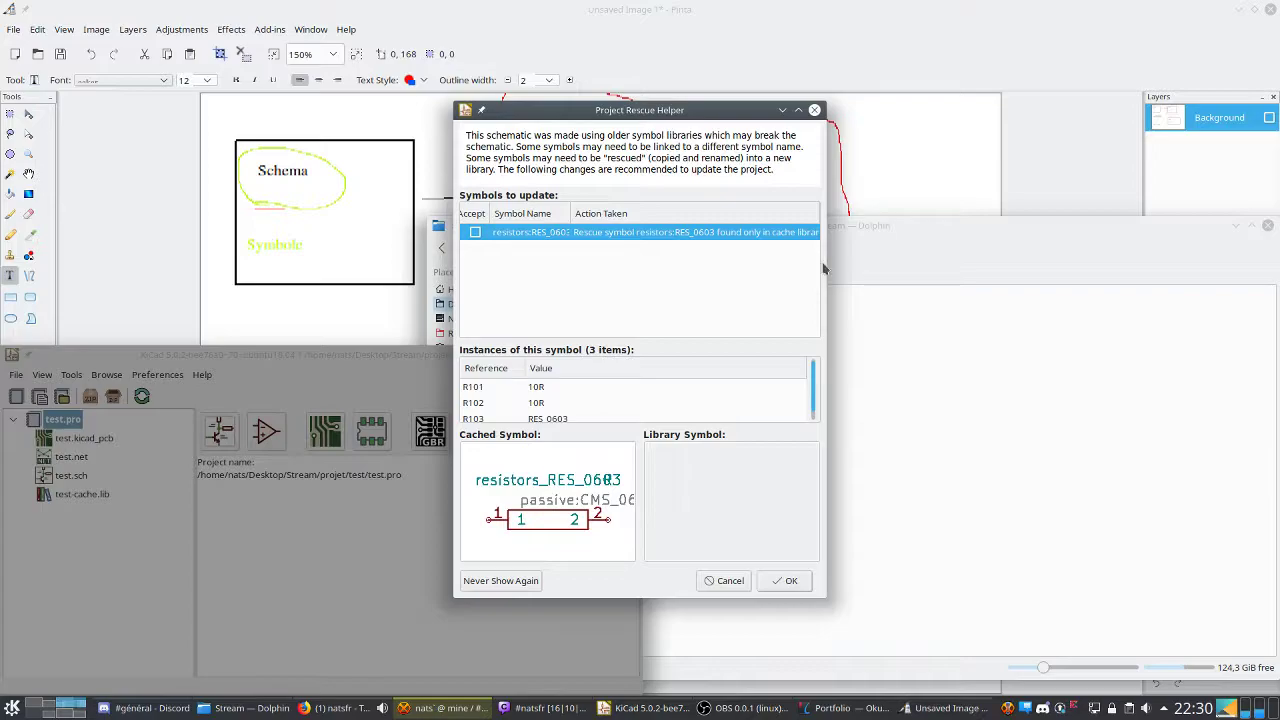
# Review the proposed rescue of resistors:RES_0603 and the files in the test project folder, and accept the rescue.
pyautogui.moveTo(826, 261); pyautogui.dragTo(1054, 261)
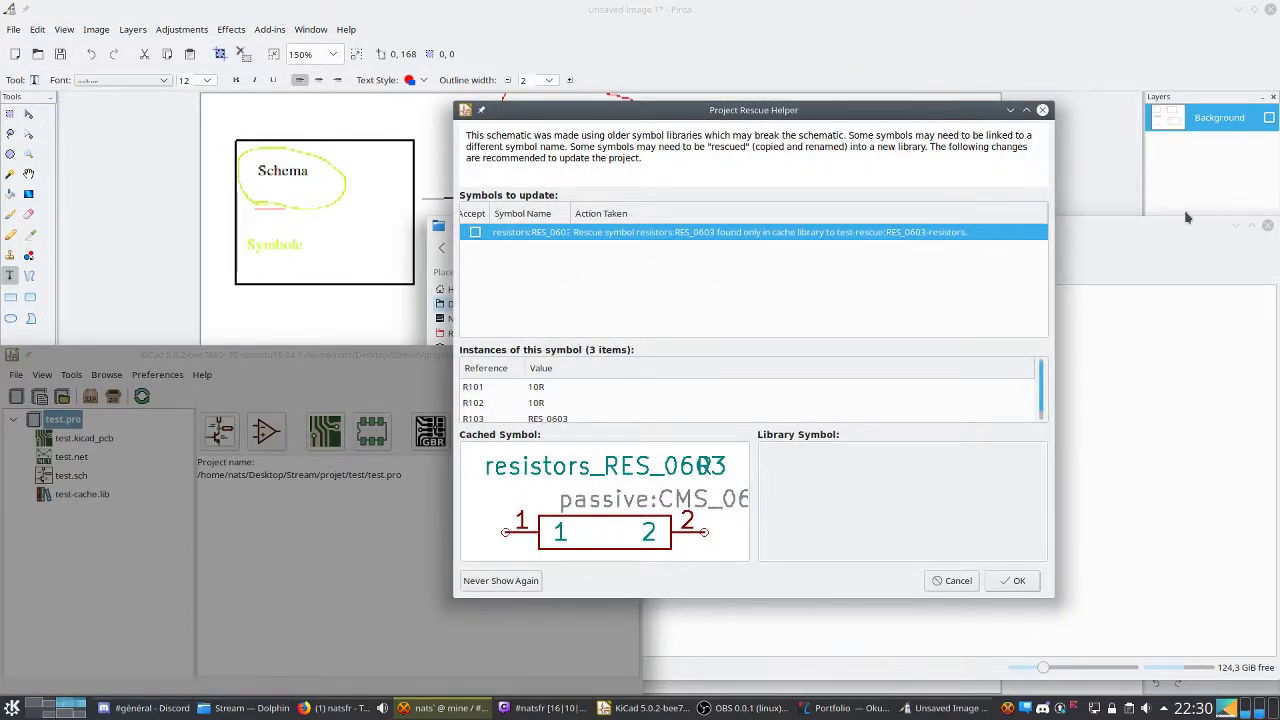
pyautogui.click(1183, 240)
pyautogui.click(667, 321)
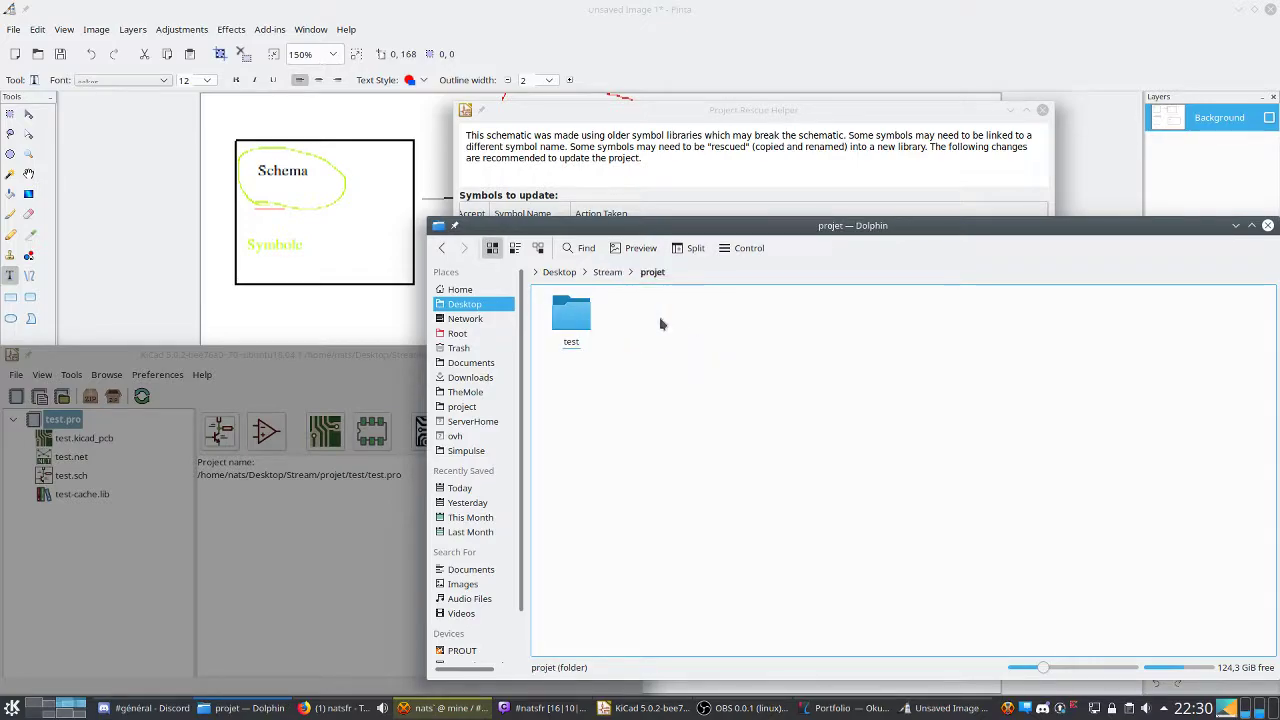
pyautogui.click(571, 316)
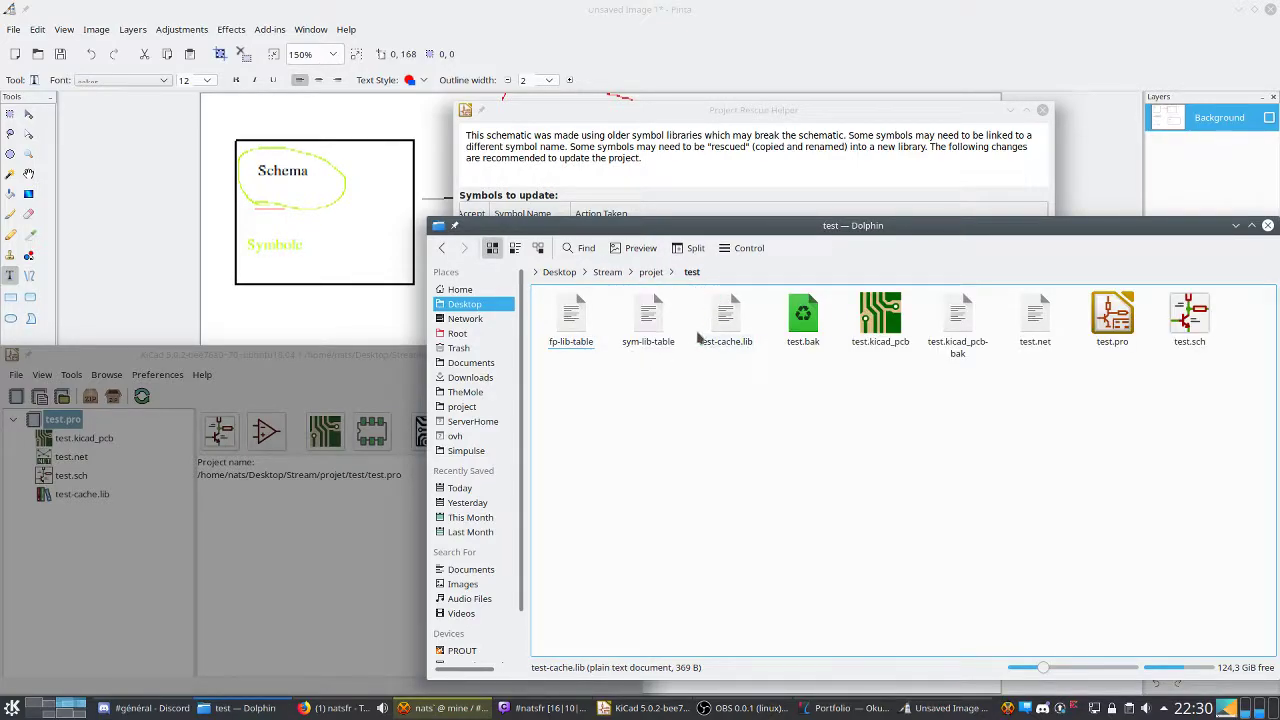
pyautogui.click(744, 116)
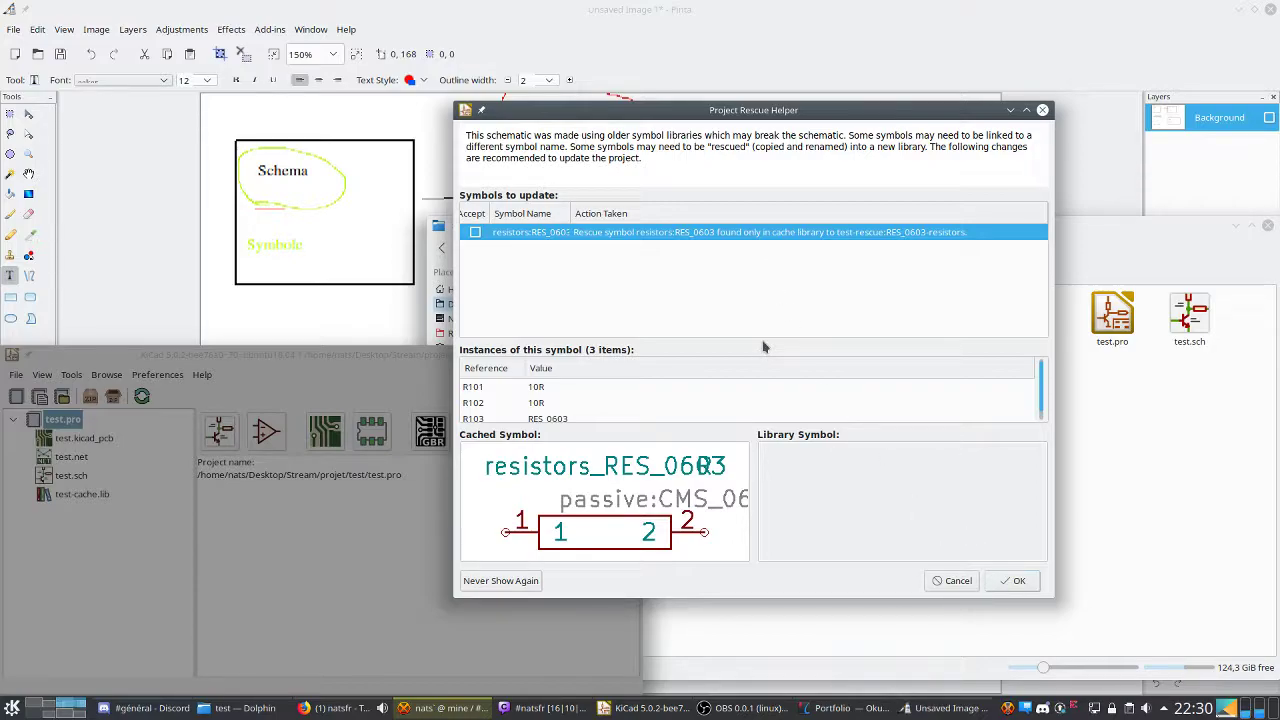
pyautogui.click(1013, 583)
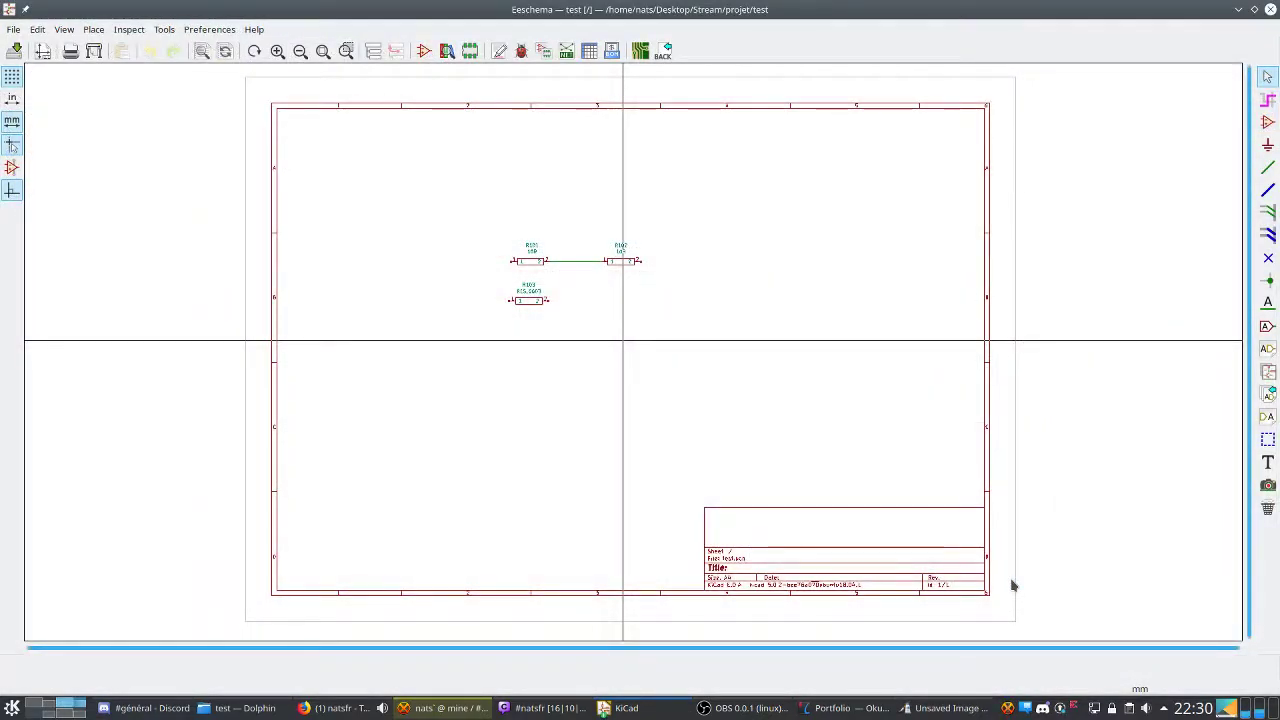
# Open the symbol library manager and examine the project-specific resistors and test-rescue paths against the KIPRJMOD path.
pyautogui.scroll(4, 591, 274)
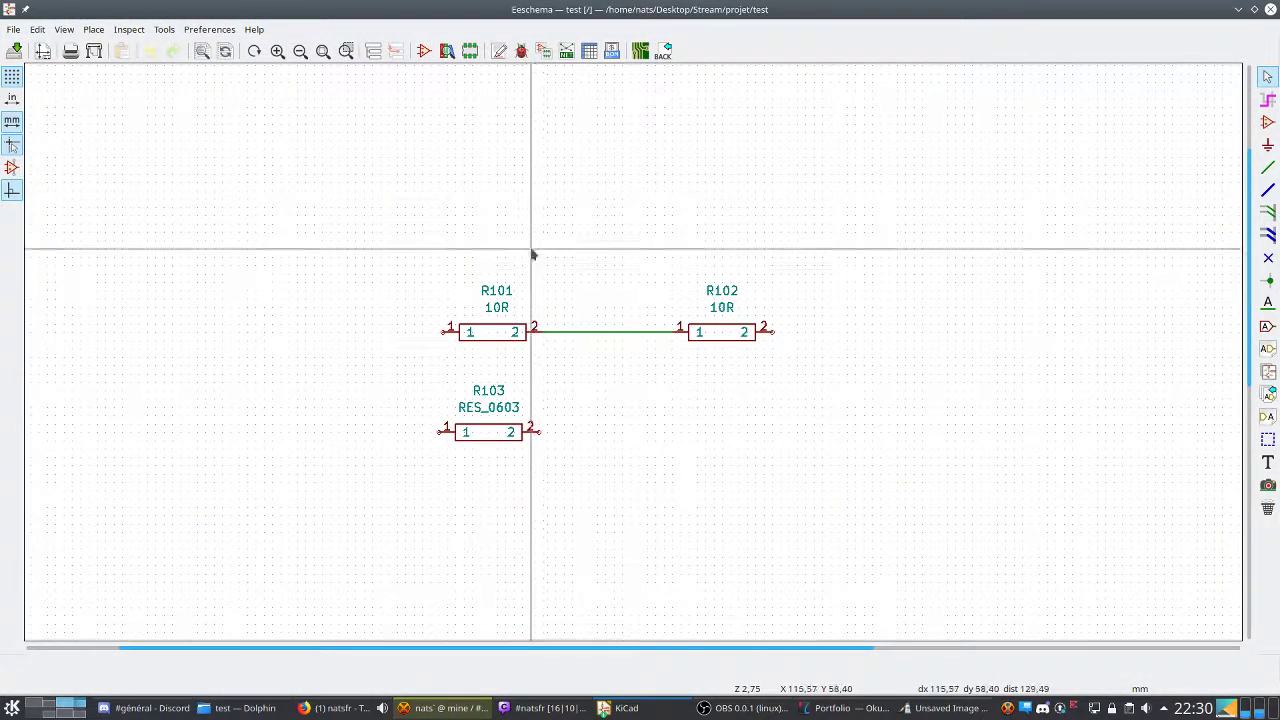
pyautogui.click(209, 29)
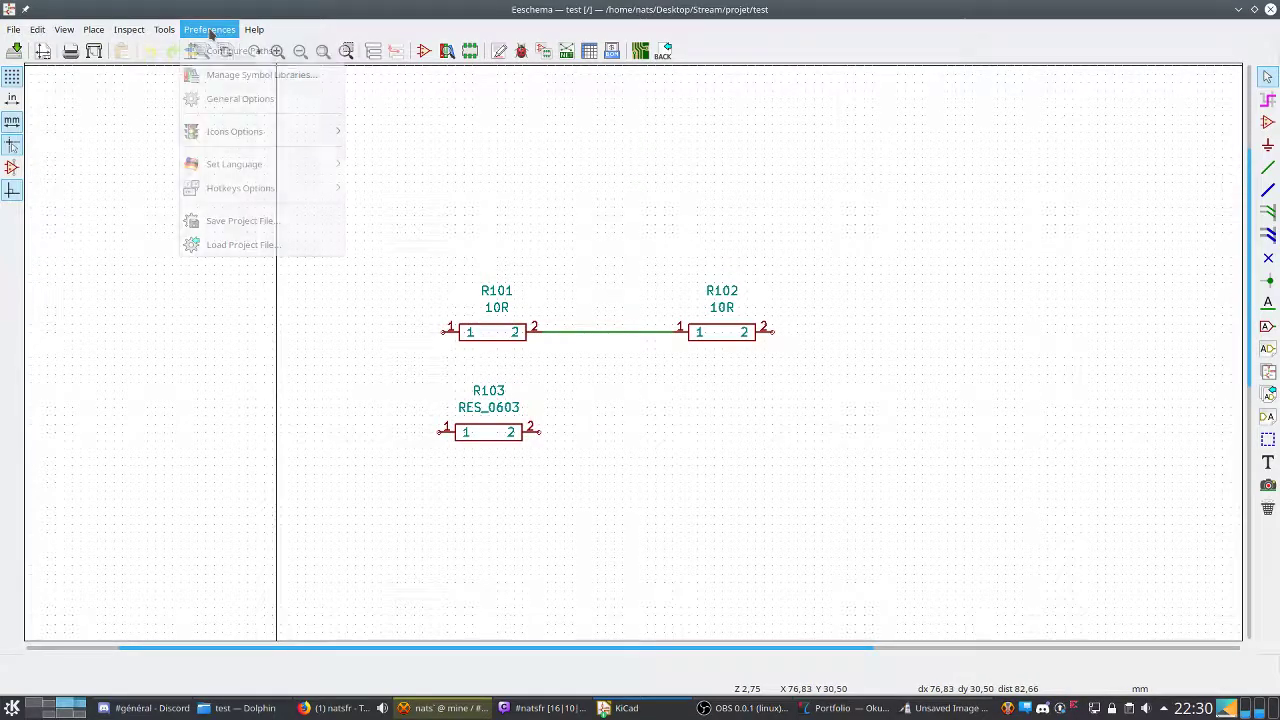
pyautogui.click(231, 74)
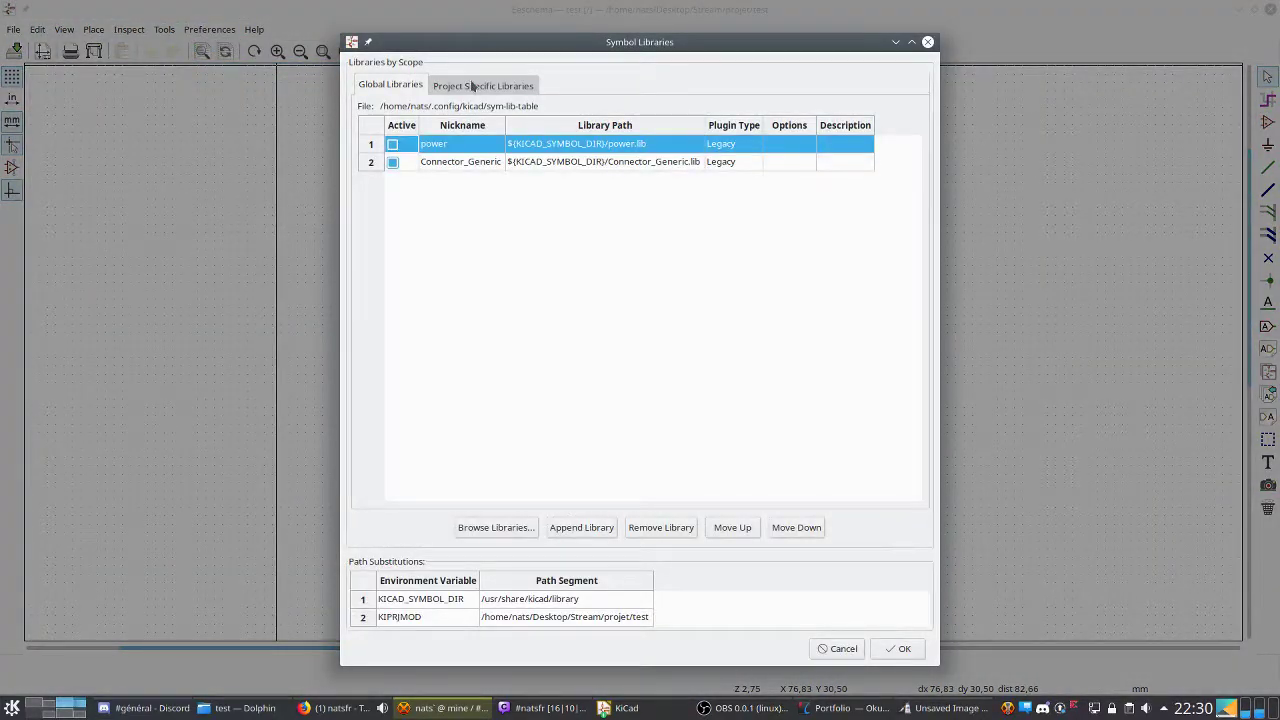
pyautogui.click(472, 86)
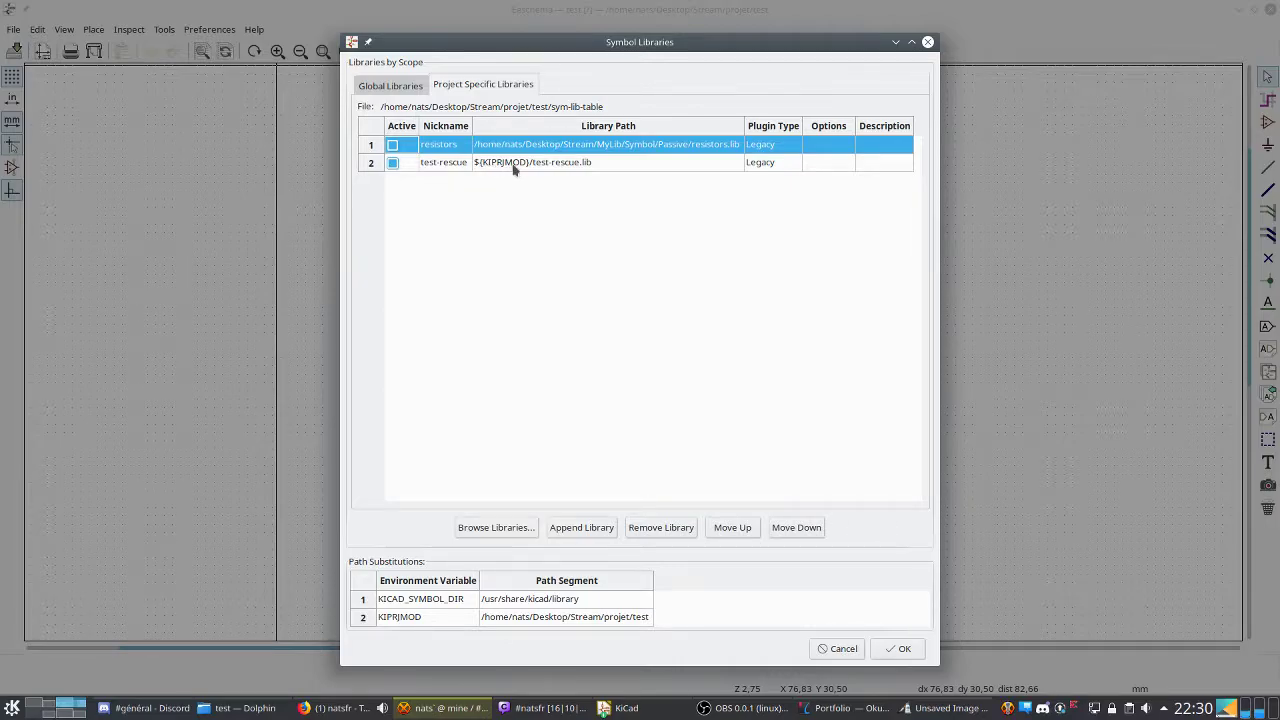
pyautogui.click(632, 626)
pyautogui.click(595, 146)
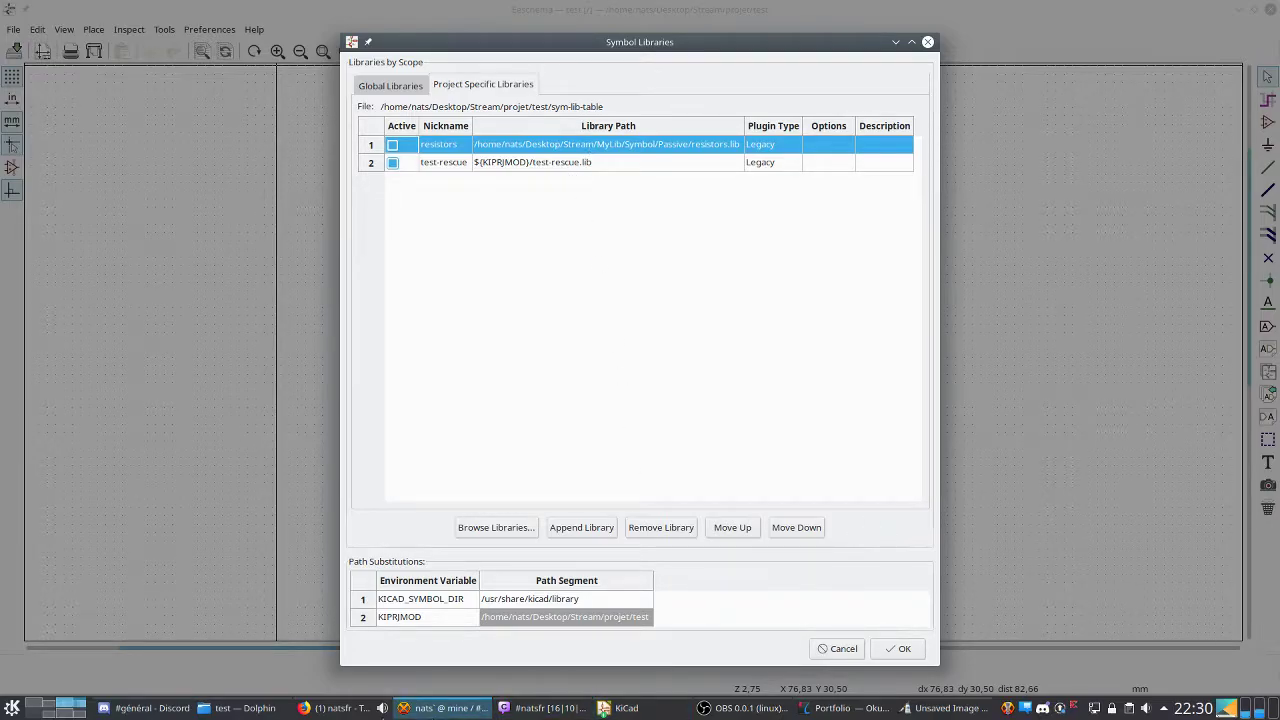
# Locate test-rescue.lib in the test project folder in Dolphin, and close the symbol library manager.
pyautogui.click(232, 707)
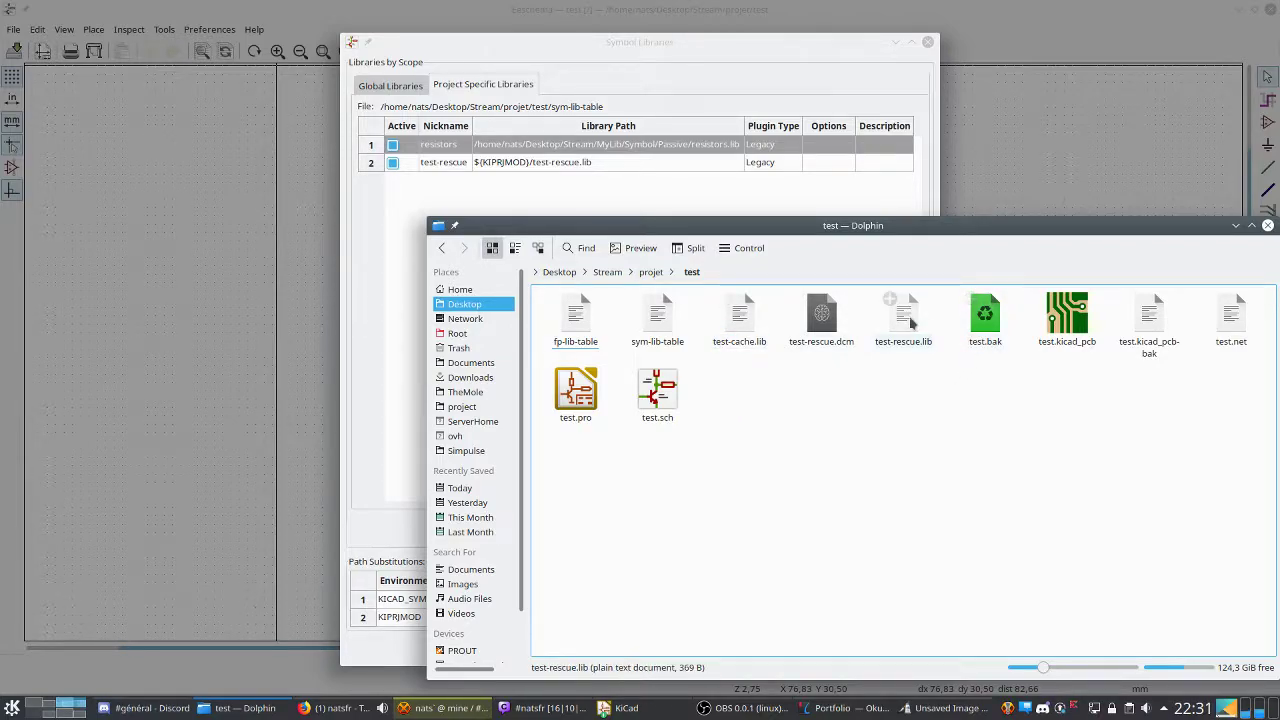
pyautogui.click(662, 74)
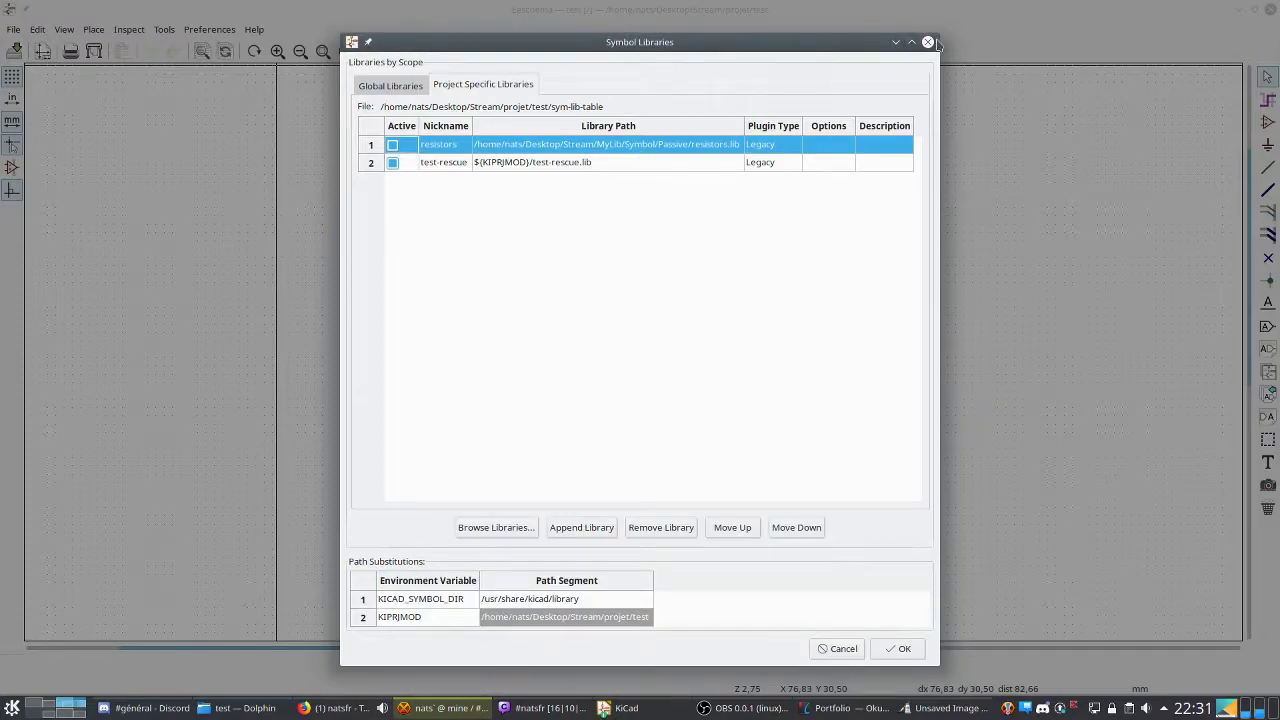
pyautogui.click(928, 41)
# Inspect the library prefix of R101's linked library symbol in its properties, and leave them without changes.
pyautogui.doubleClick(480, 333)
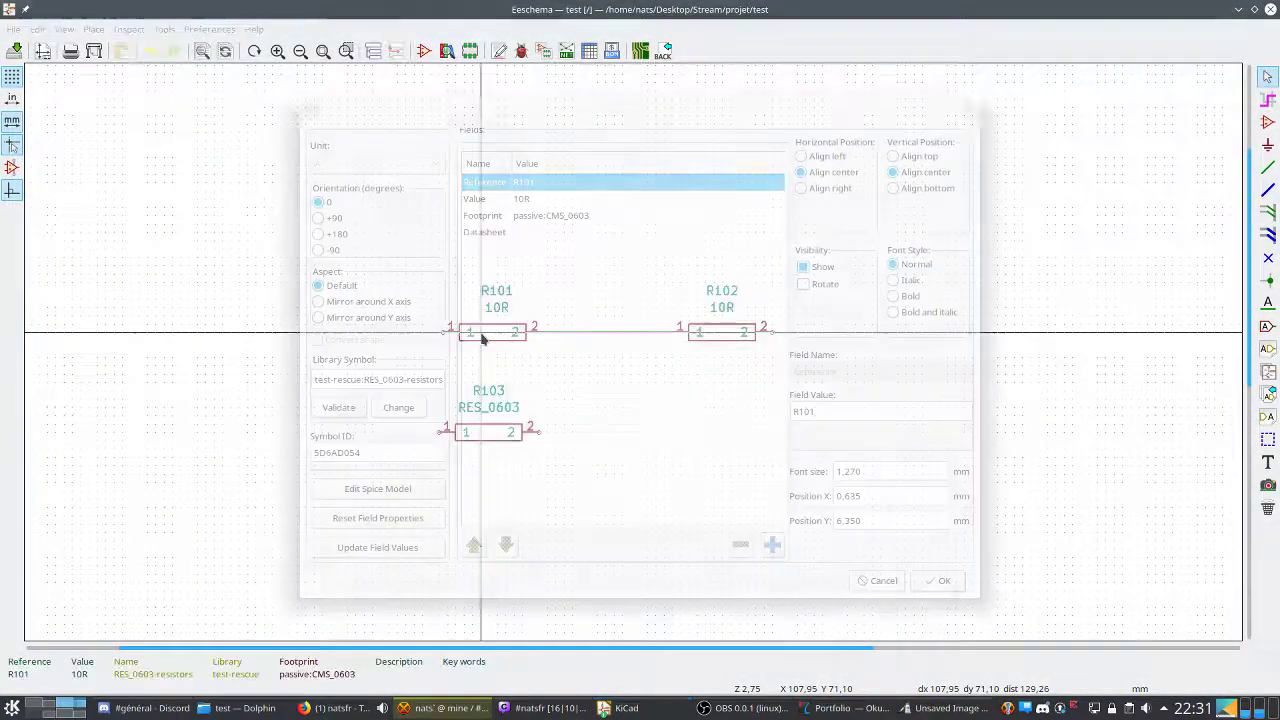
pyautogui.click(382, 379)
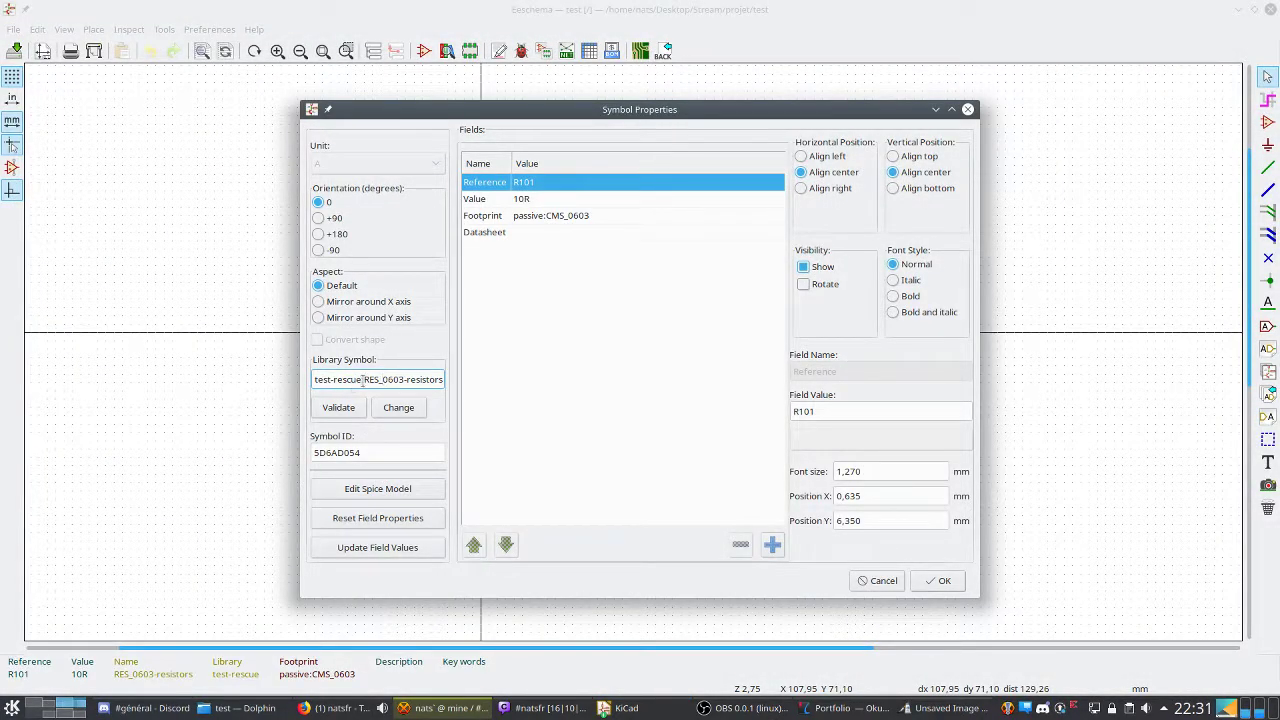
pyautogui.moveTo(362, 379); pyautogui.dragTo(305, 381)
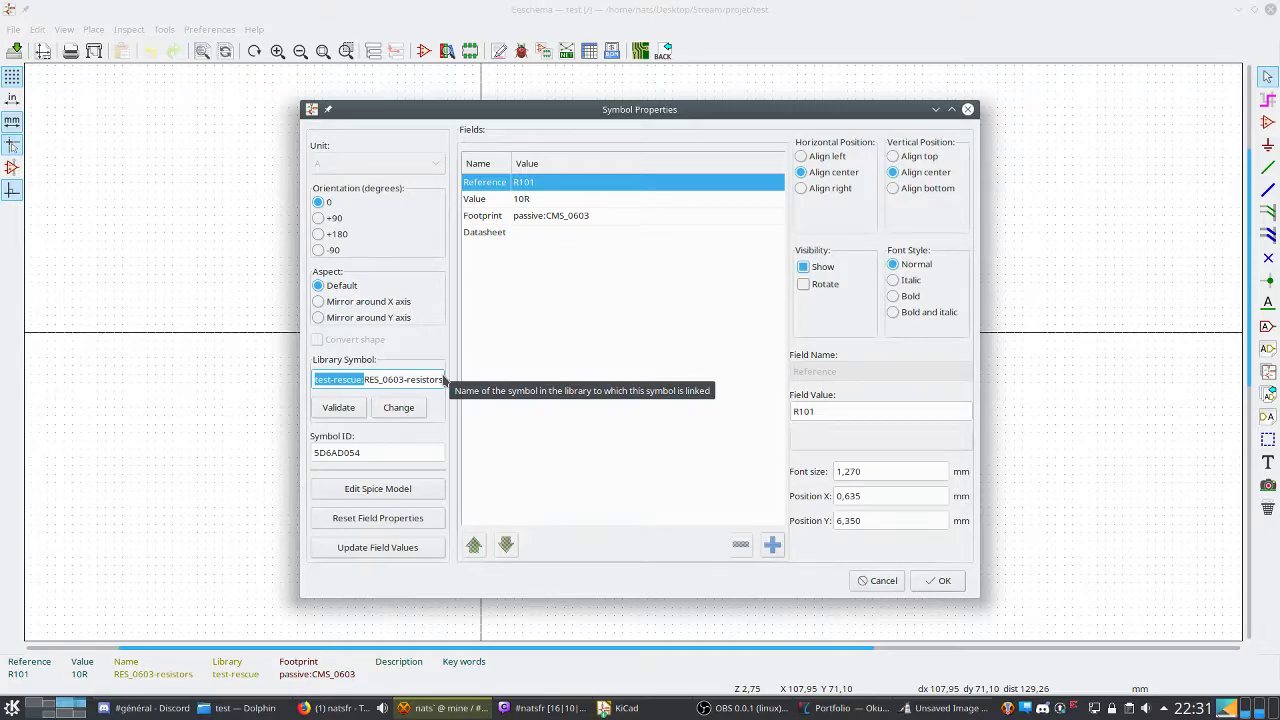
pyautogui.click(866, 583)
# Search the symbol chooser for "res", inspect the RES_0603-resistors symbol in test-rescue, and cancel the placement.
pyautogui.click(1268, 121)
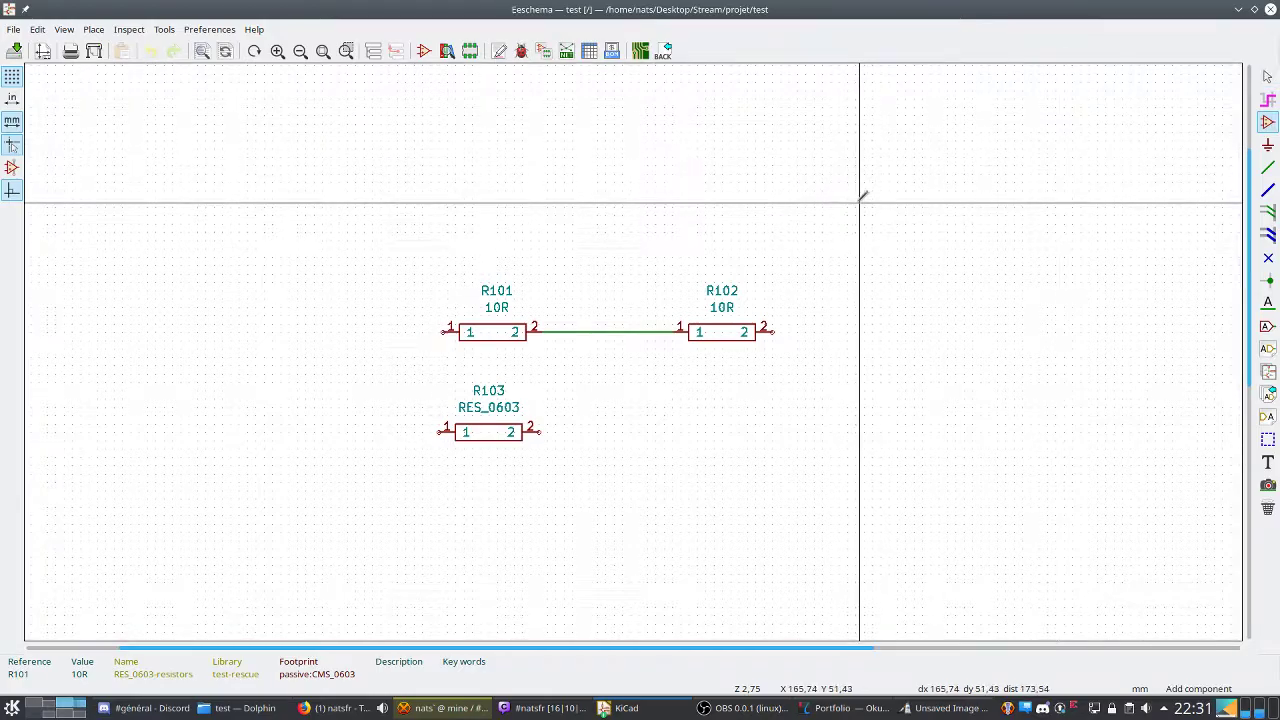
pyautogui.click(859, 202)
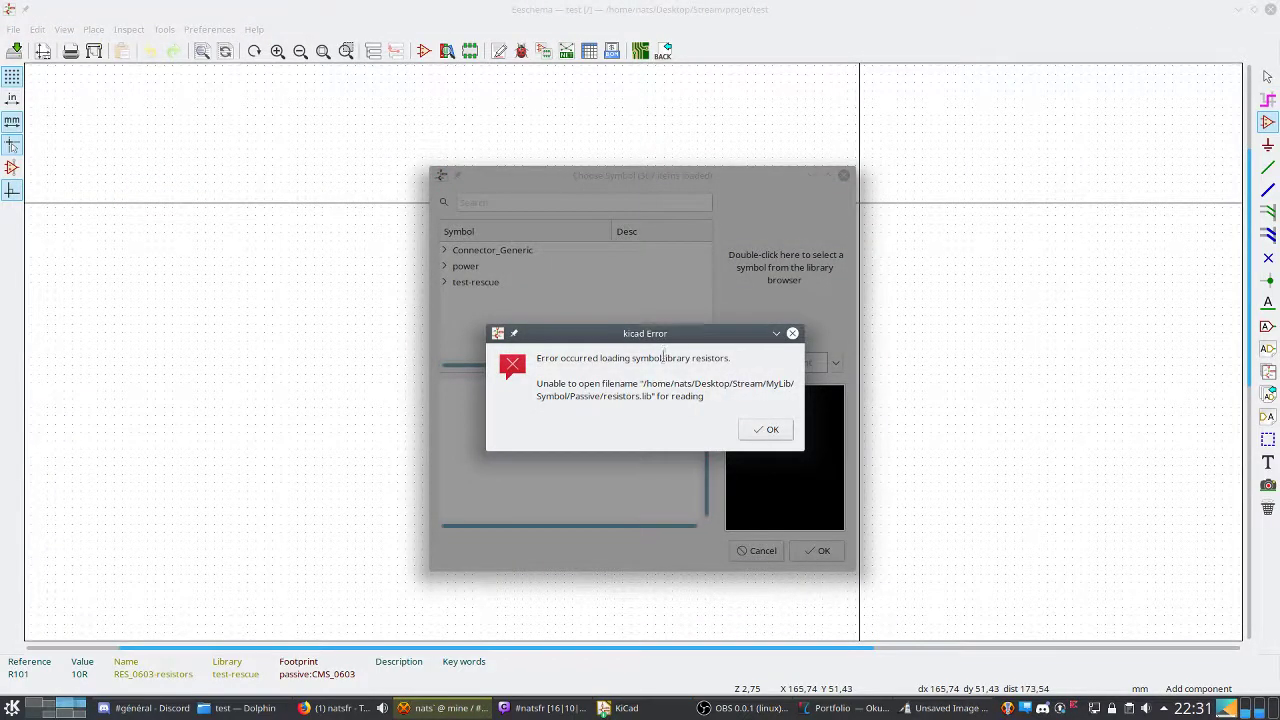
pyautogui.click(771, 428)
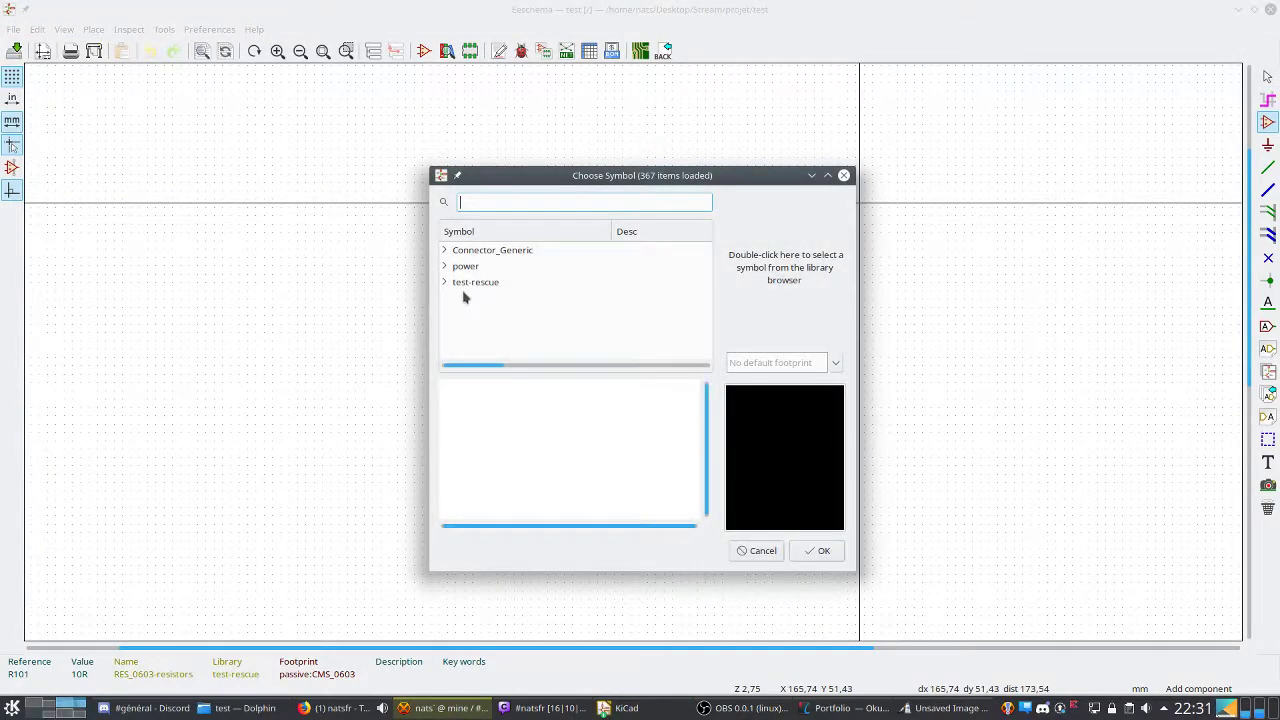
pyautogui.write('res')
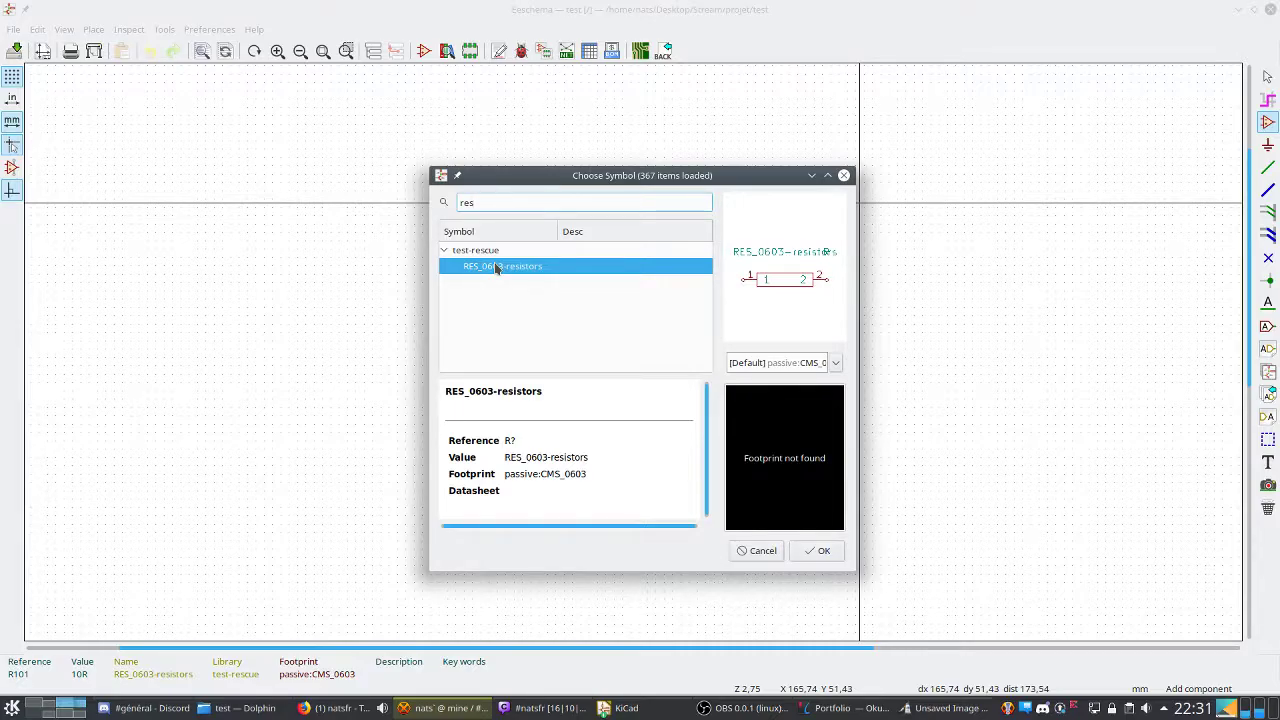
pyautogui.click(758, 551)
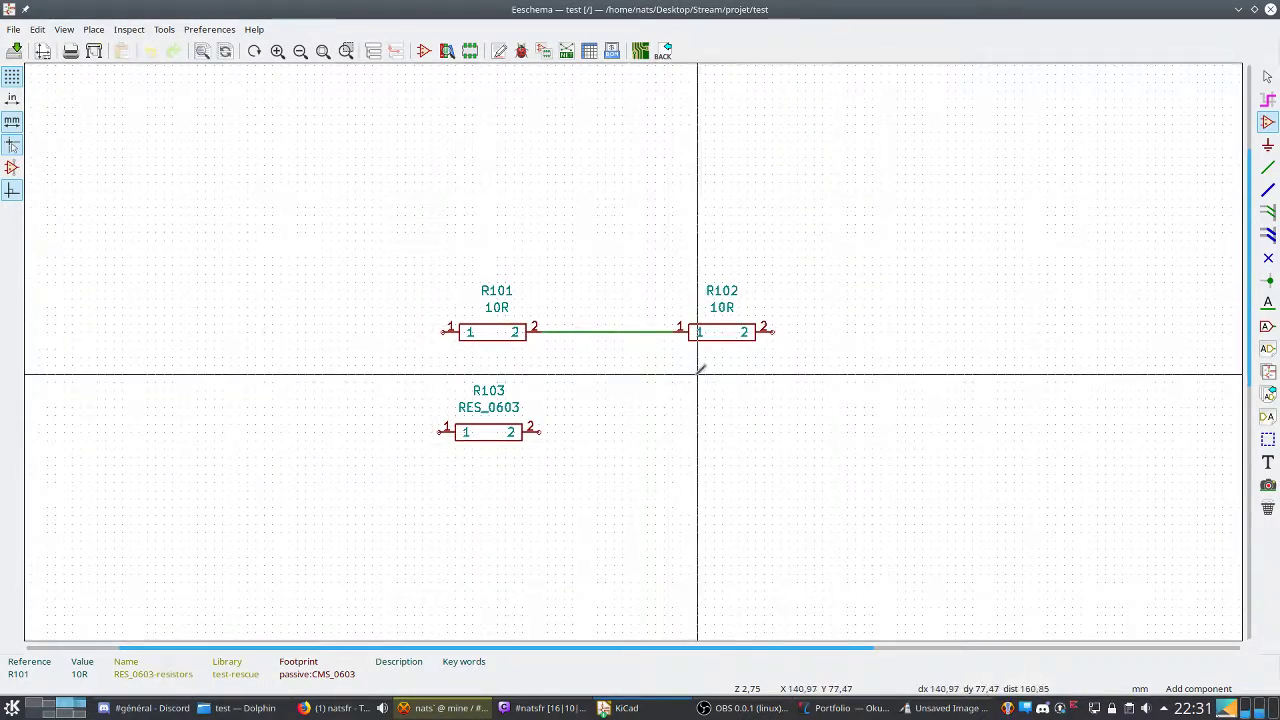
# Exit the schematic editor without saving, and rename the MyLib2 folder in Stream back to MyLib.
pyautogui.click(1271, 9)
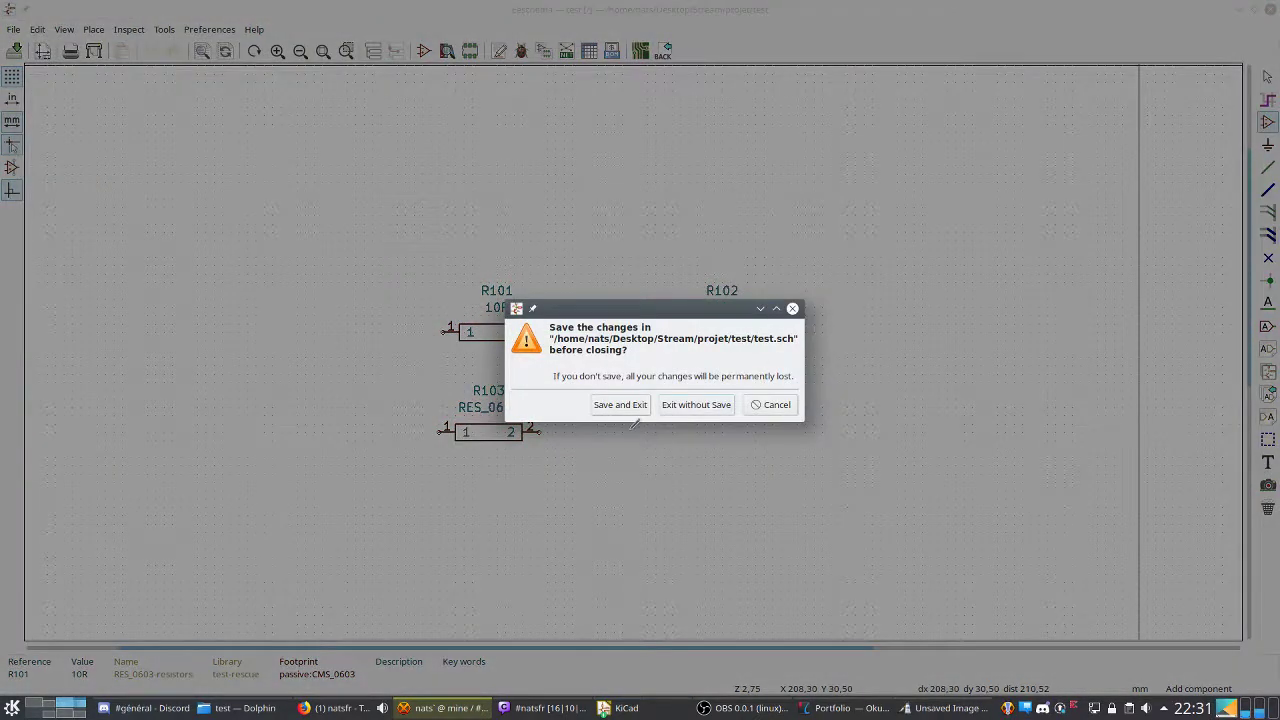
pyautogui.click(696, 404)
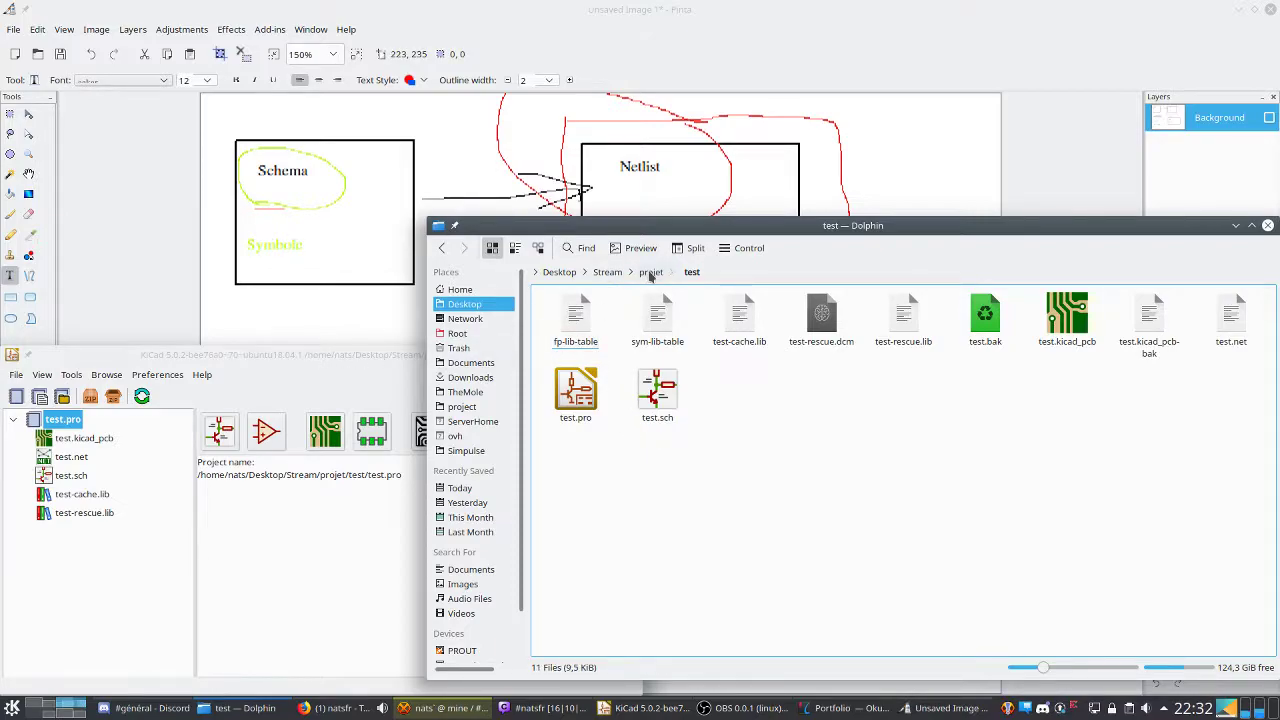
pyautogui.click(607, 272)
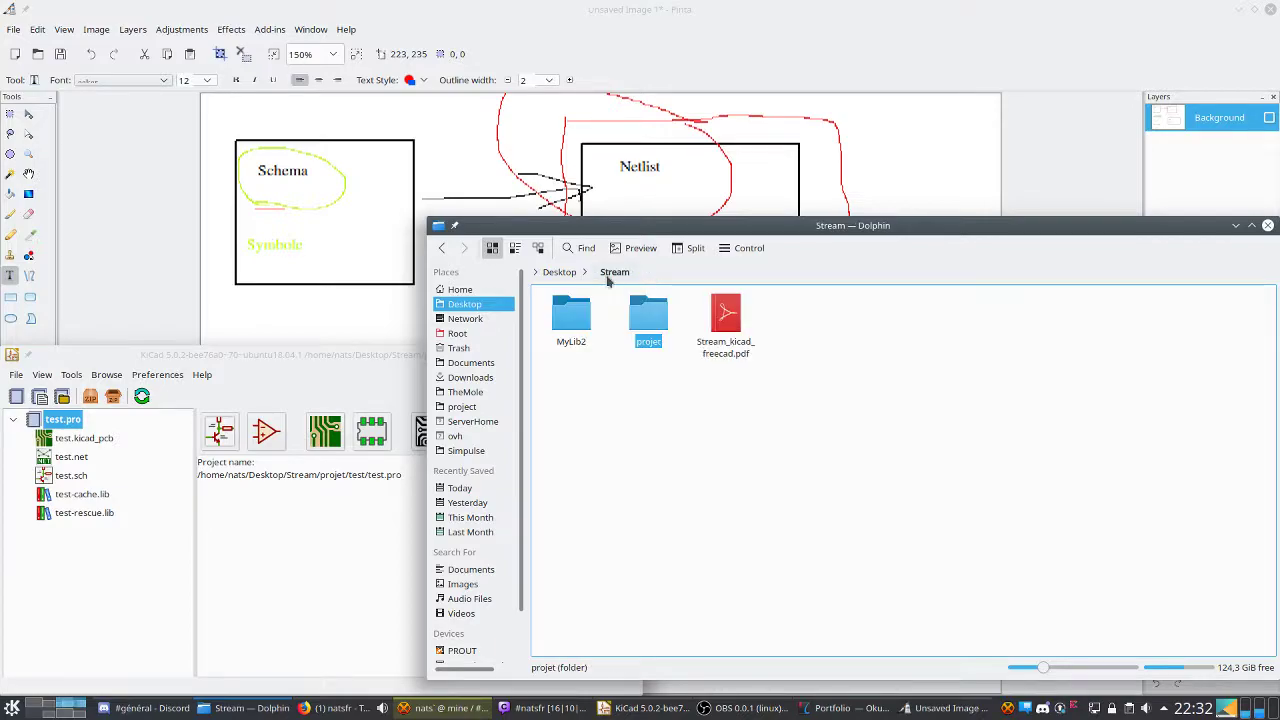
pyautogui.click(586, 337)
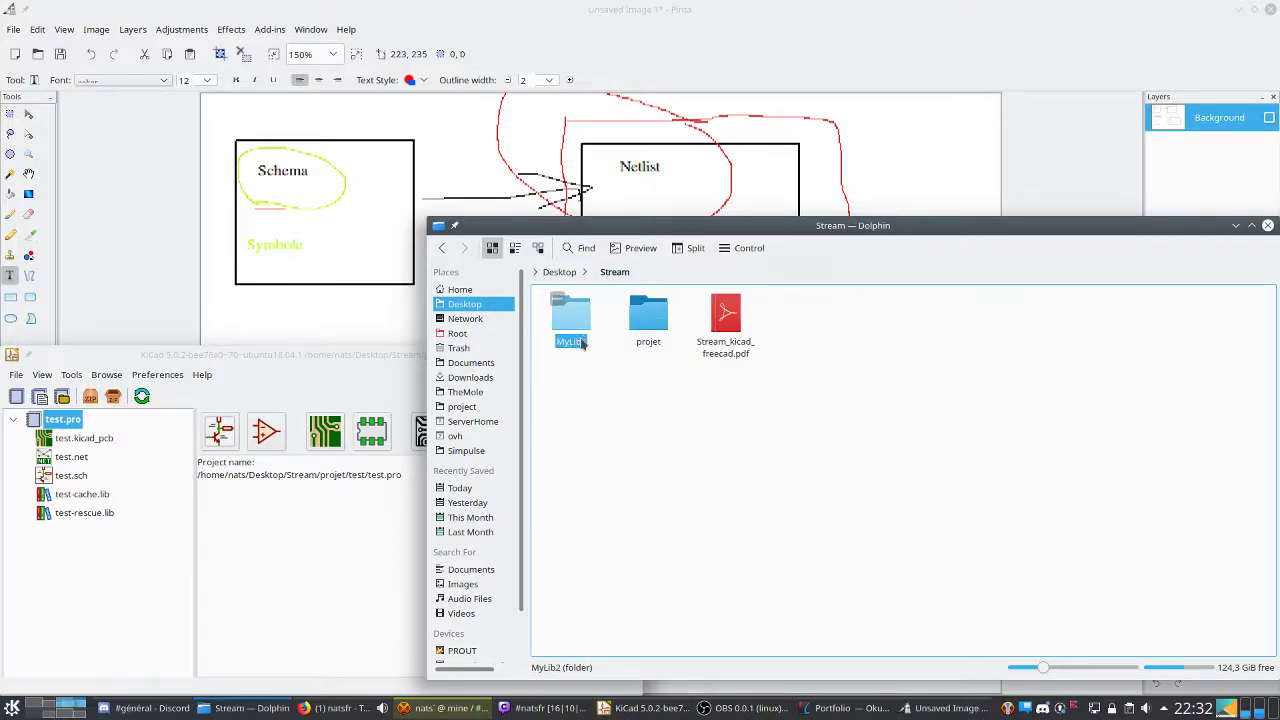
pyautogui.rightClick(584, 343)
pyautogui.click(658, 460)
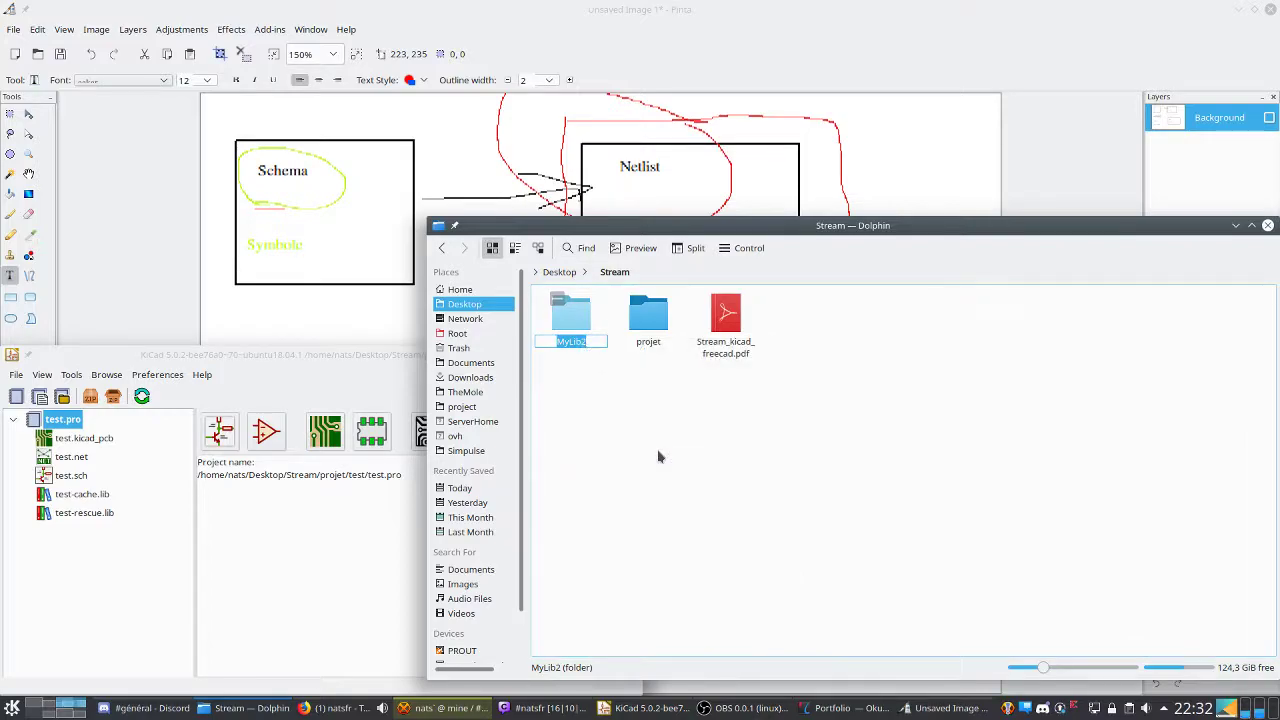
pyautogui.write('MyLib')
pyautogui.press('Return')
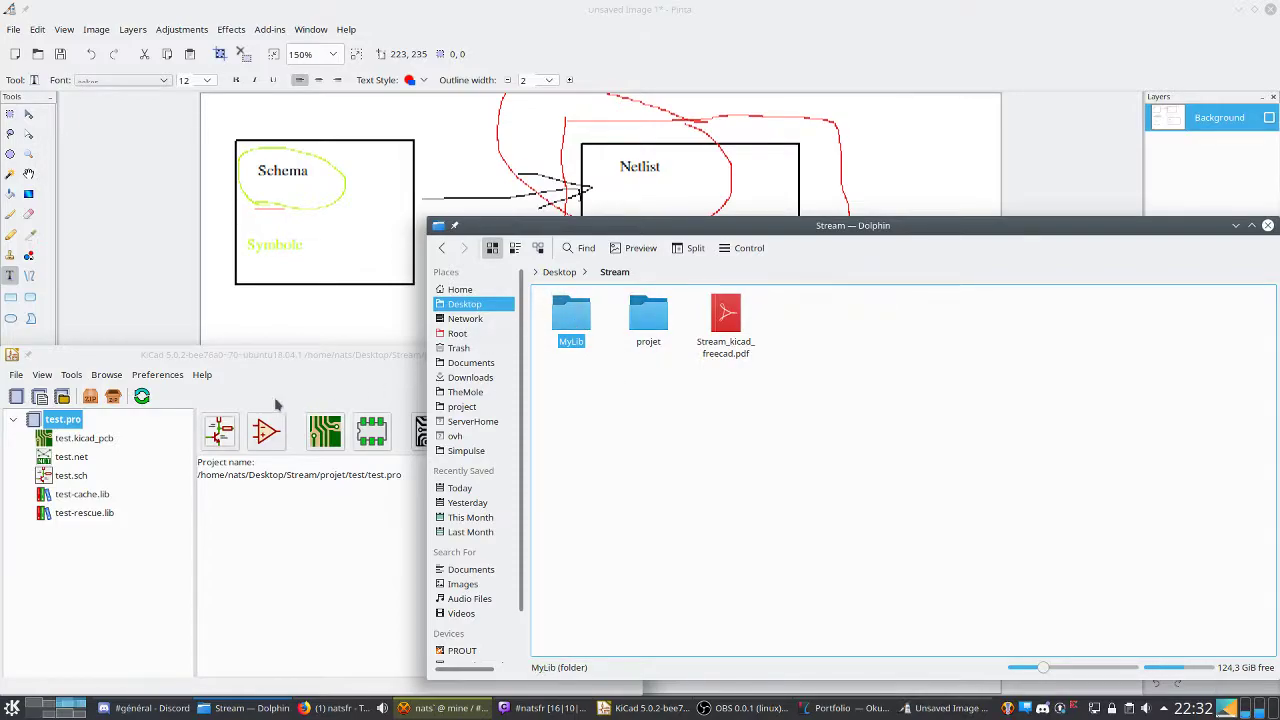
# Reopen the test schematic and open R101's symbol properties to check its library symbol.
pyautogui.click(220, 431)
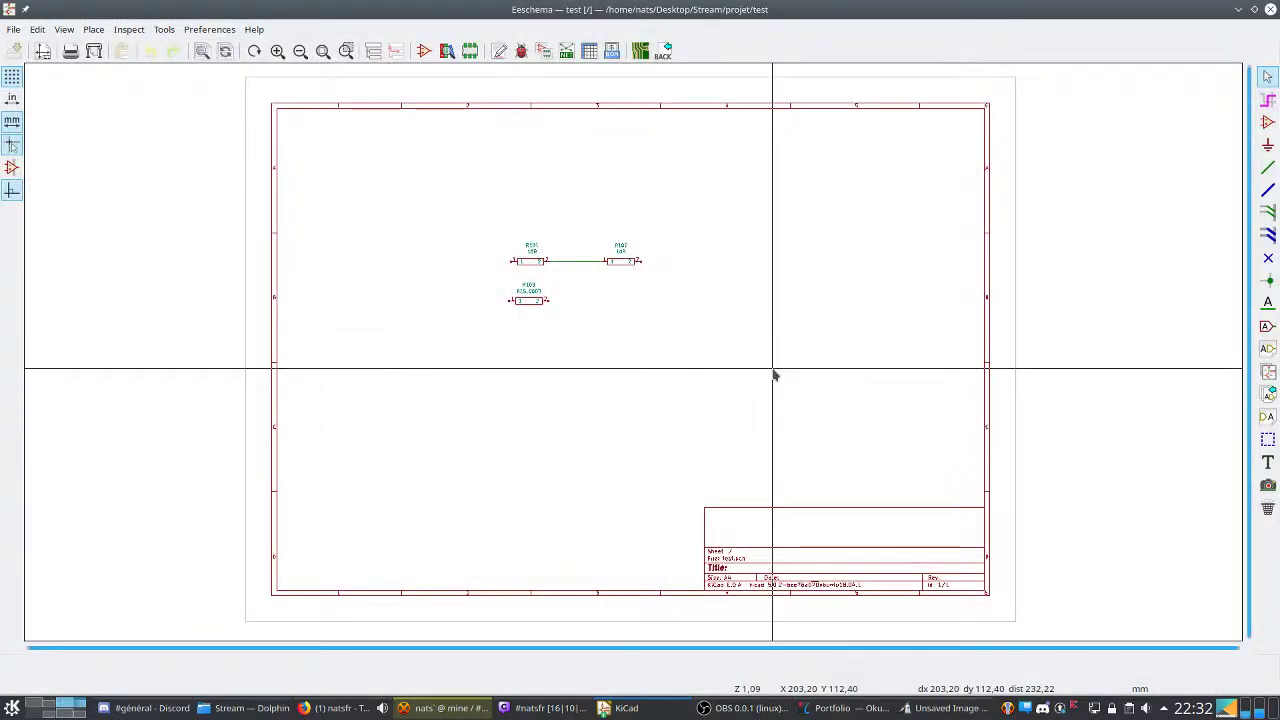
pyautogui.scroll(5, 502, 412)
pyautogui.doubleClick(502, 412)
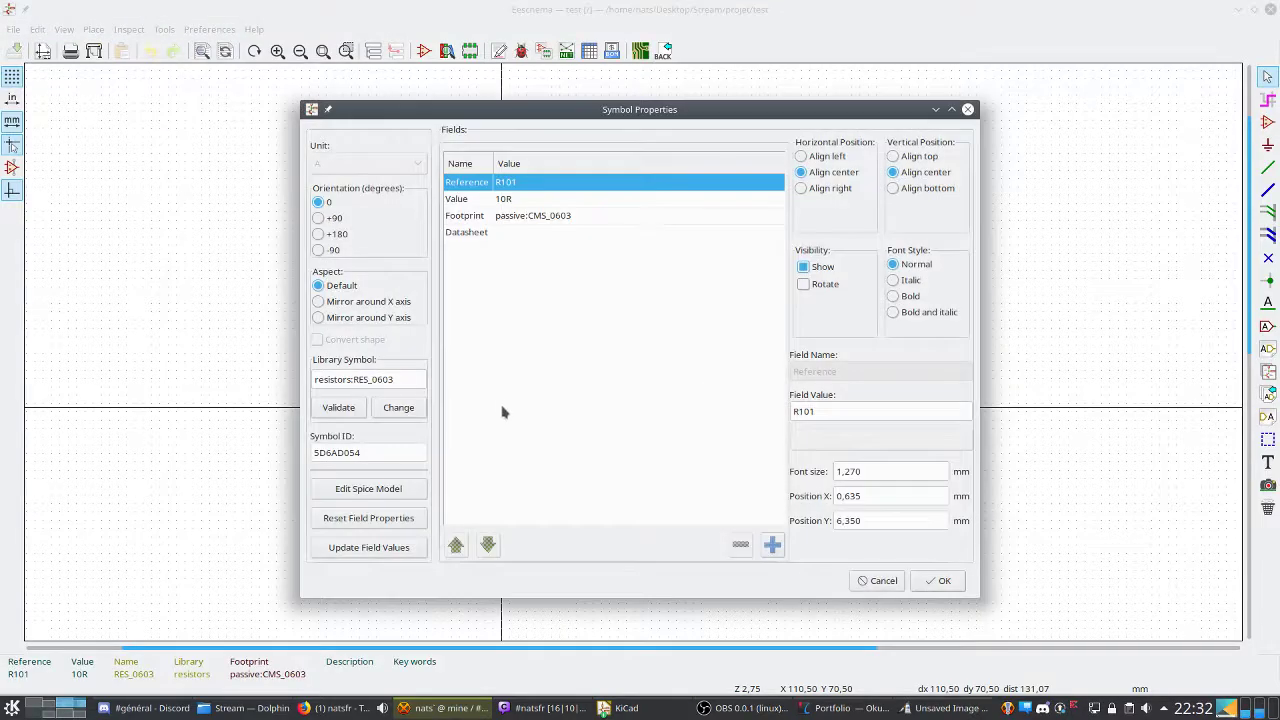
# Close R101's symbol properties without changes and return to the schematic.
pyautogui.press('Escape')
pyautogui.click(208, 30)
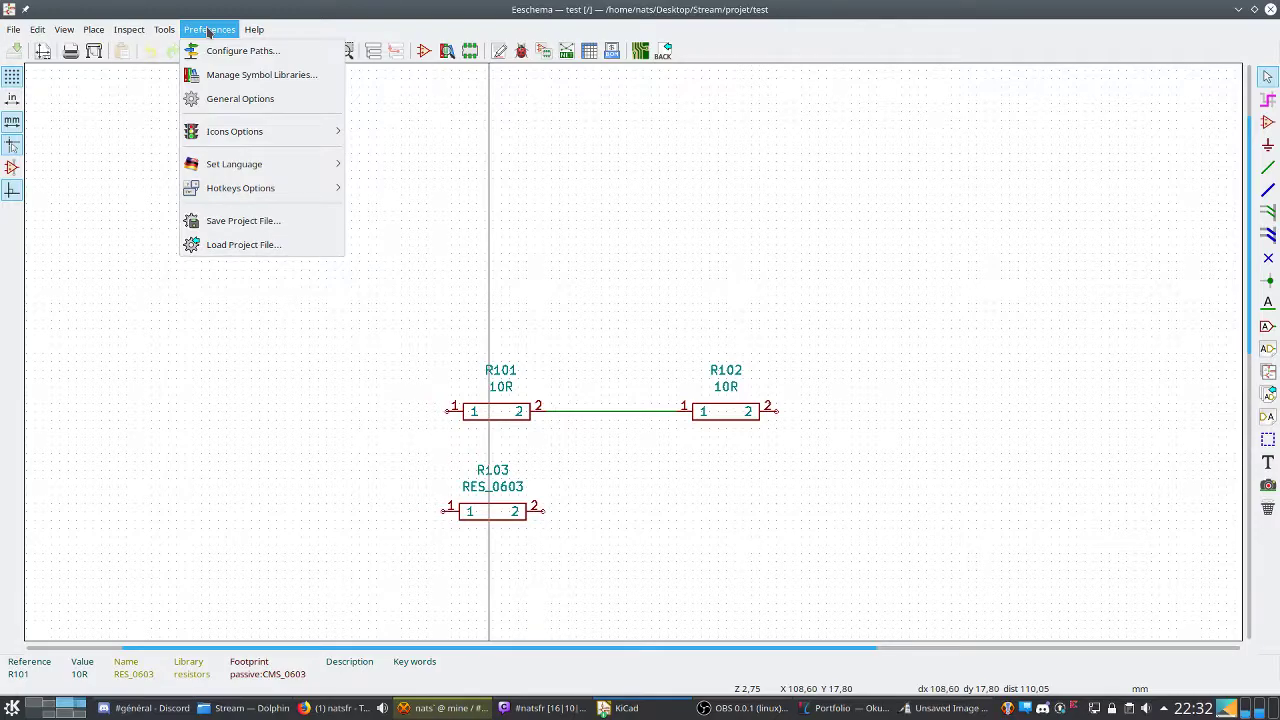
pyautogui.click(208, 31)
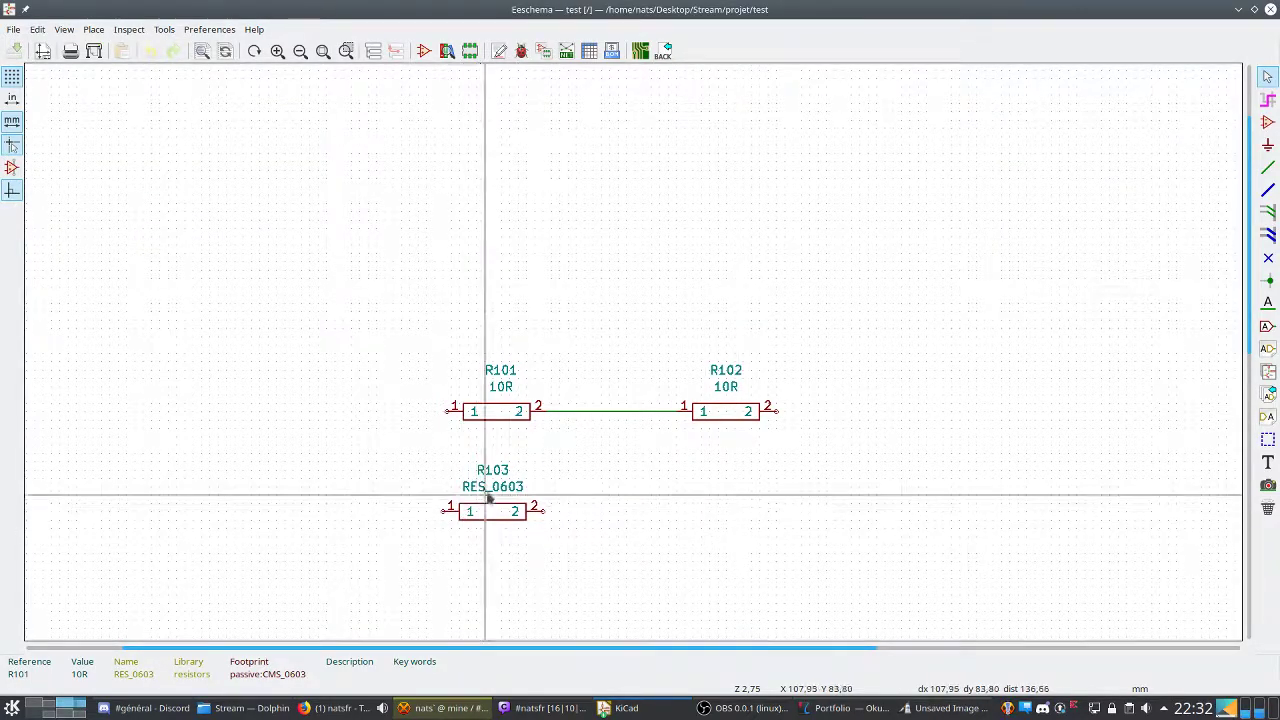
pyautogui.scroll(2, 489, 485)
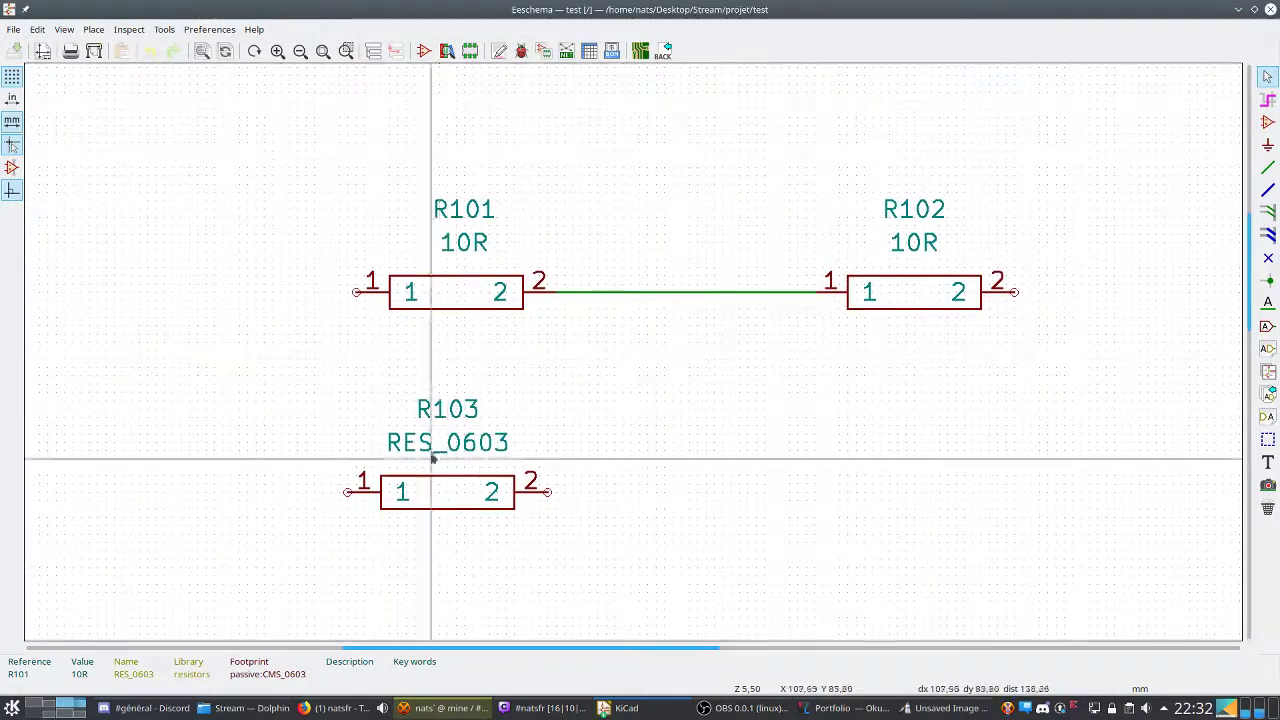
# Open the path configuration, enlarge its window, and examine the predefined environment variables and their paths.
pyautogui.click(213, 32)
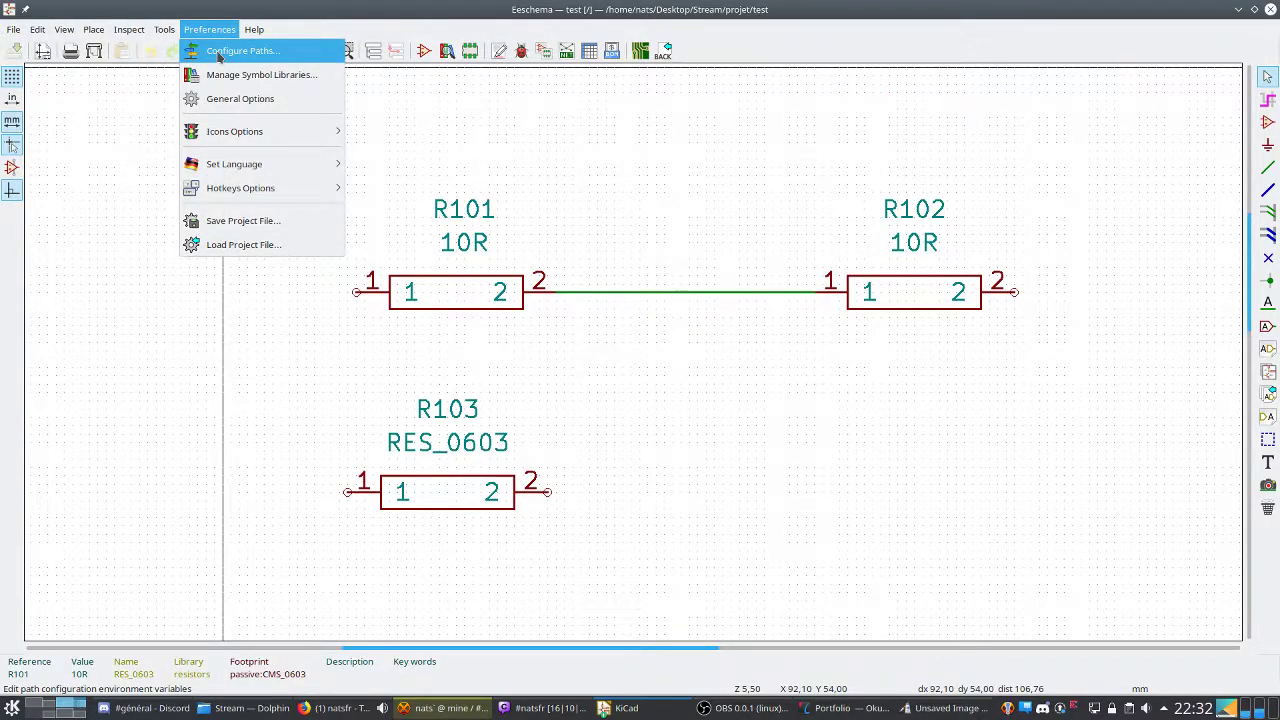
pyautogui.click(219, 53)
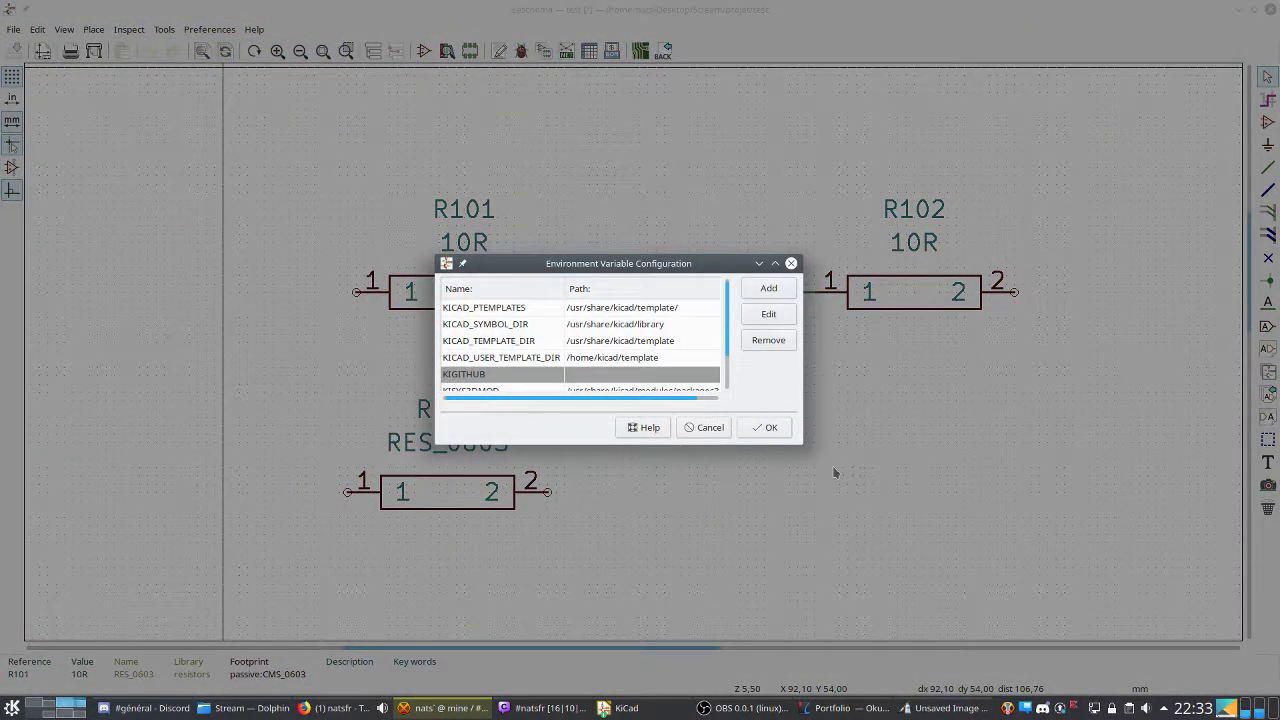
pyautogui.moveTo(797, 441); pyautogui.dragTo(1111, 583)
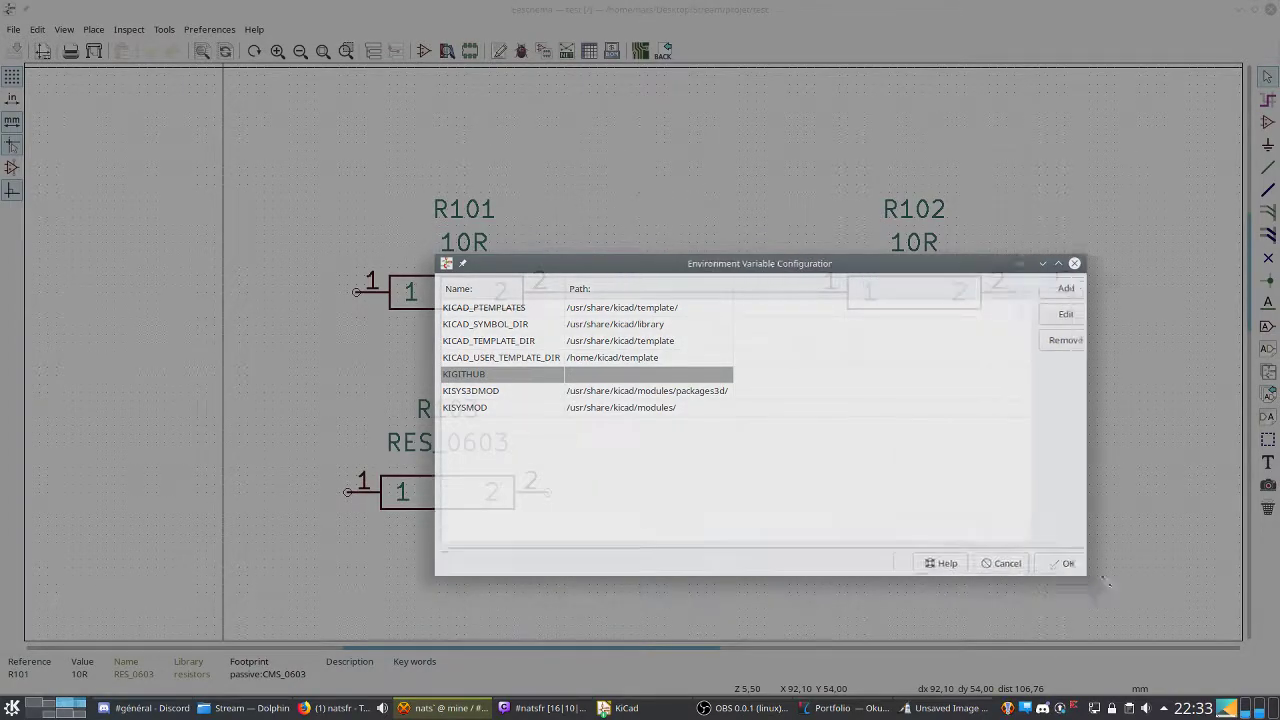
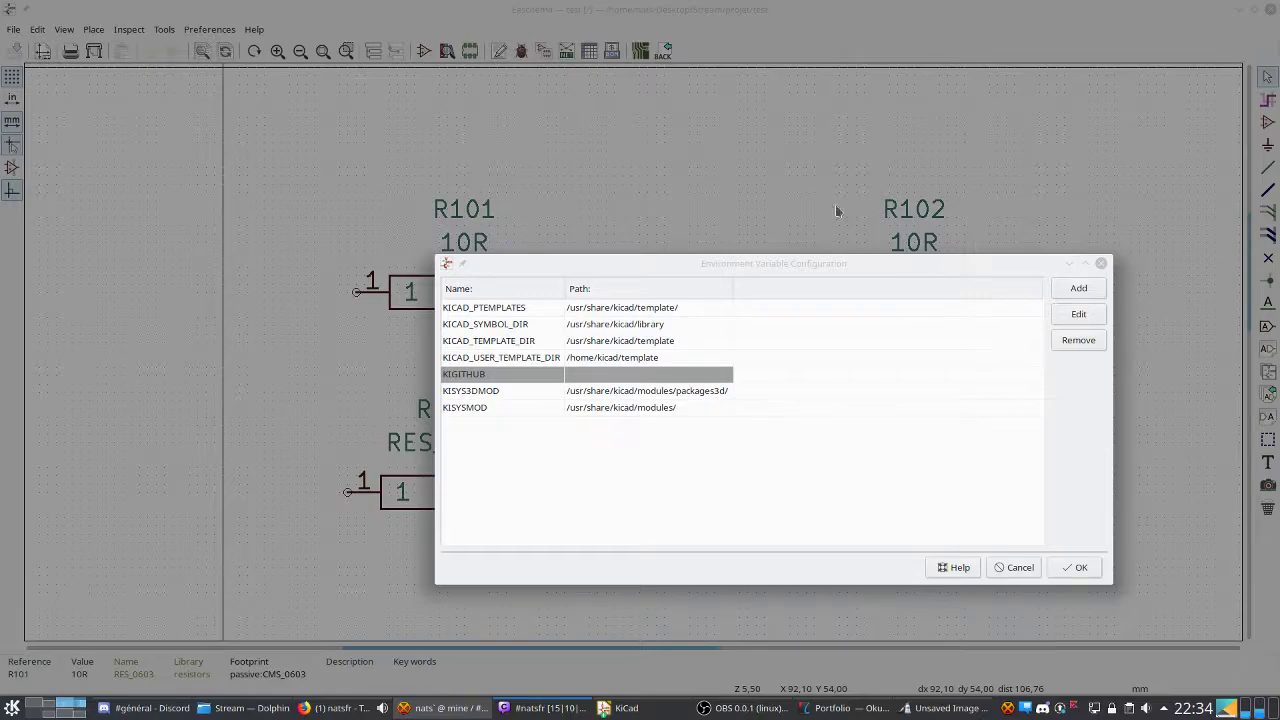
pyautogui.click(686, 271)
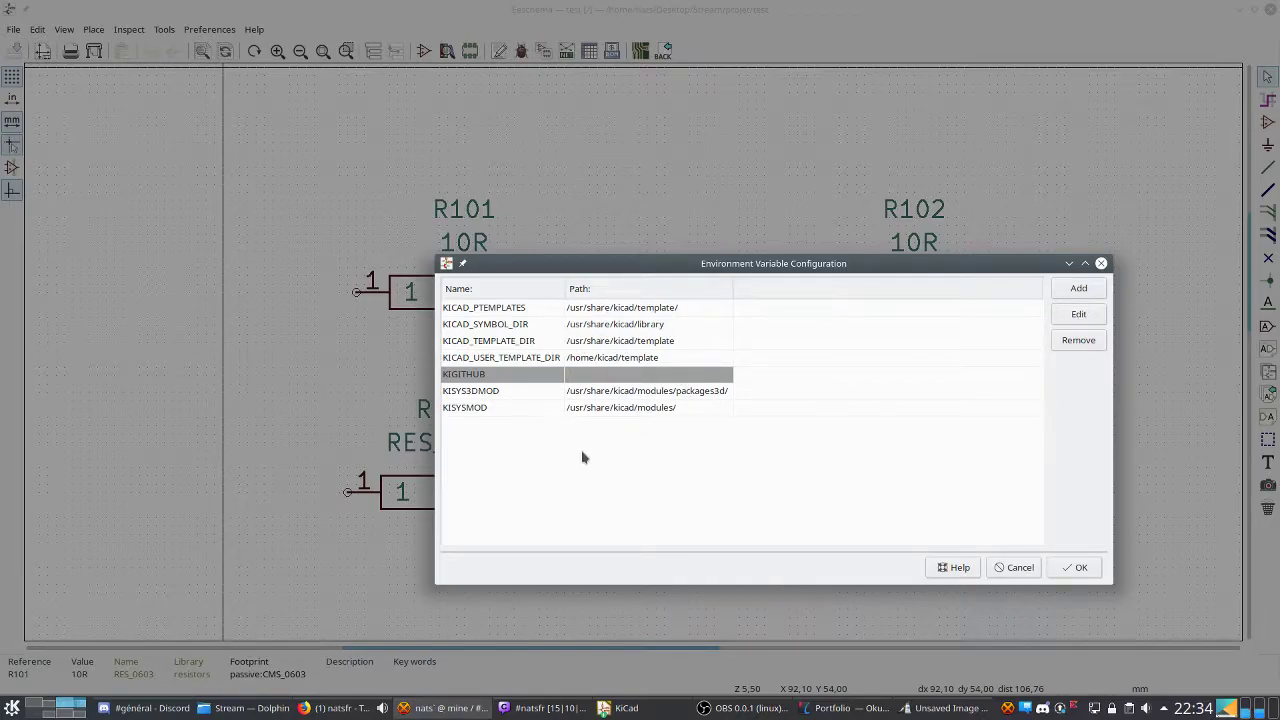
pyautogui.click(607, 410)
pyautogui.click(607, 396)
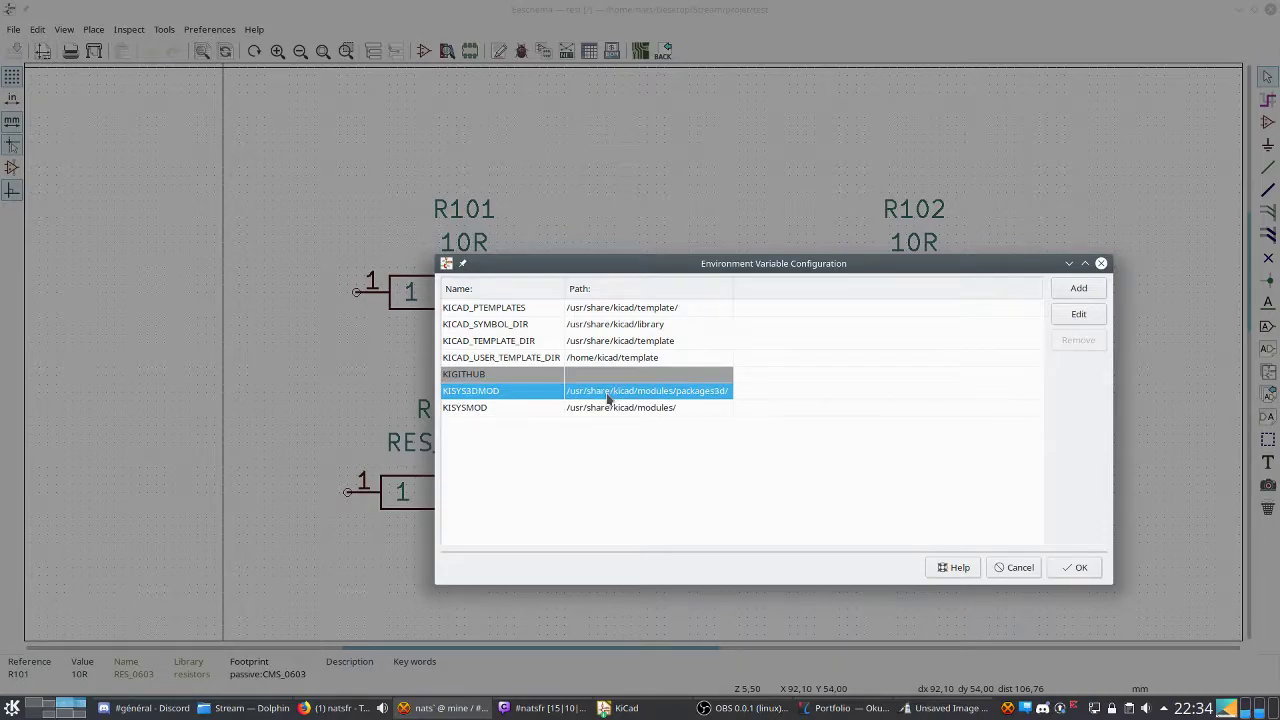
pyautogui.click(607, 362)
pyautogui.click(607, 344)
pyautogui.click(608, 326)
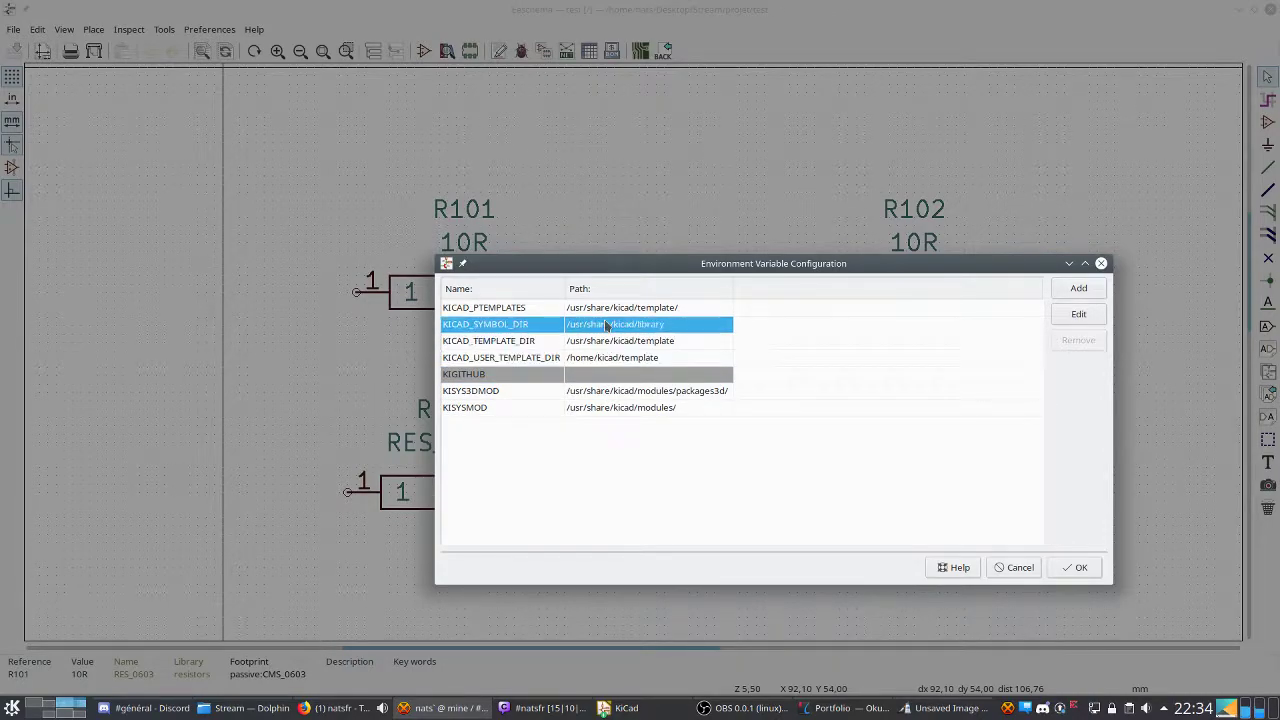
pyautogui.click(610, 310)
pyautogui.click(598, 345)
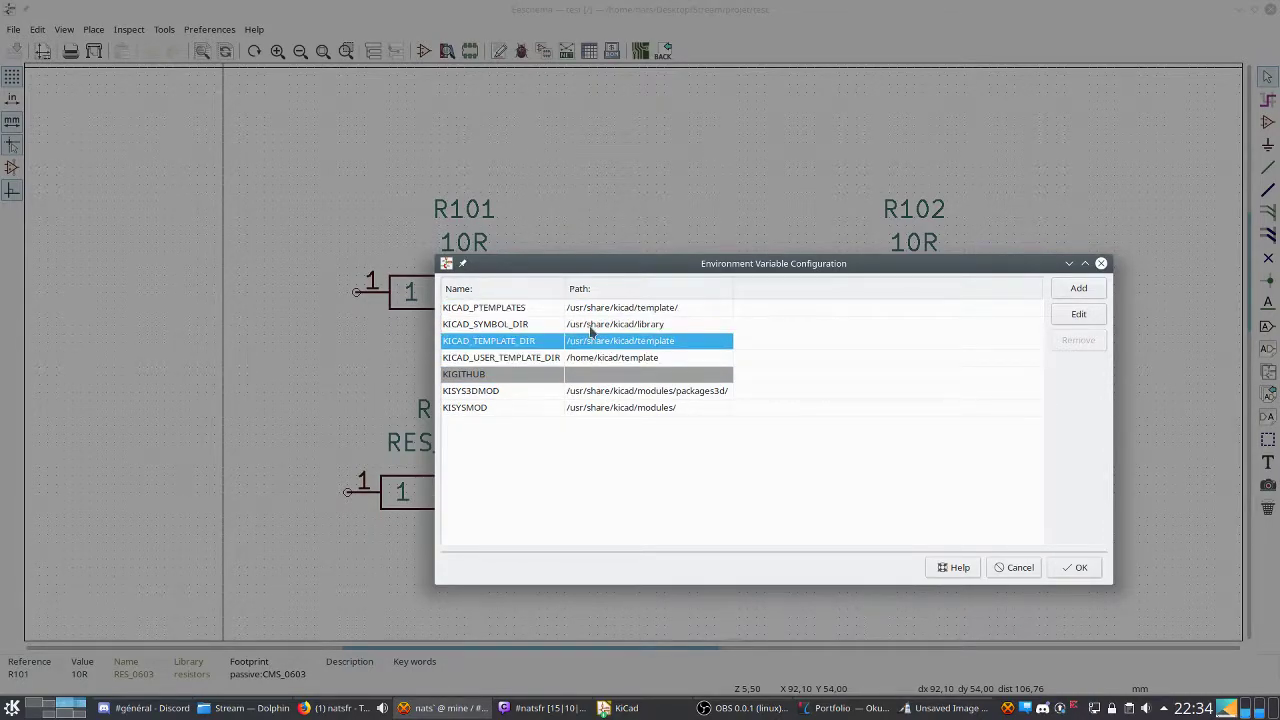
pyautogui.click(592, 370)
pyautogui.click(592, 408)
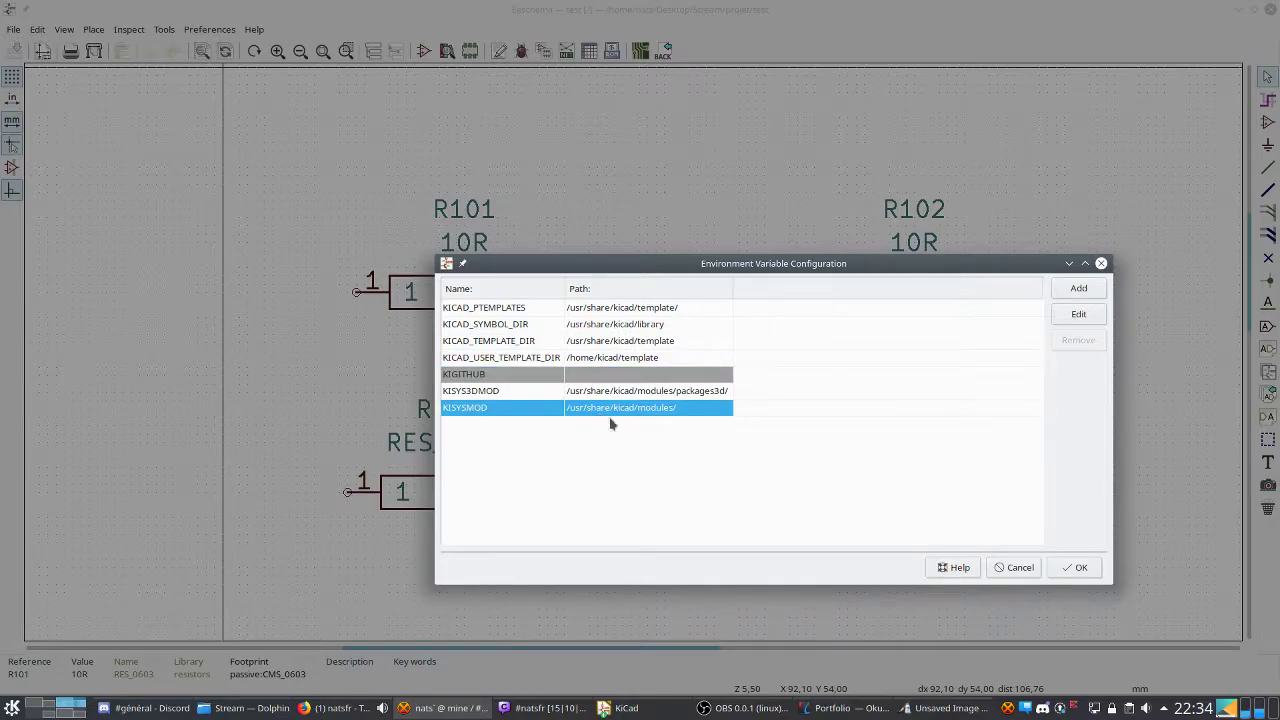
pyautogui.click(633, 513)
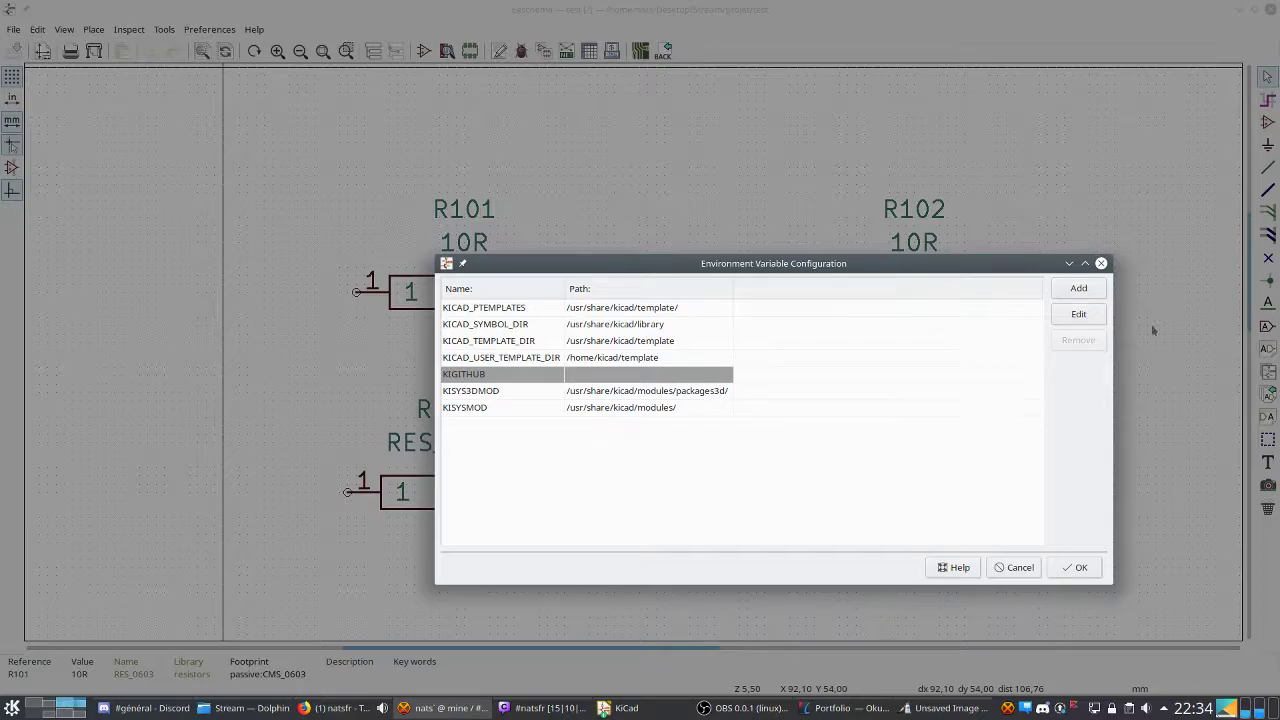
# Add an environment variable named CUSTOMLIB pointing to the Desktop/Stream/MyLib folder, and save the path configuration.
pyautogui.click(1078, 288)
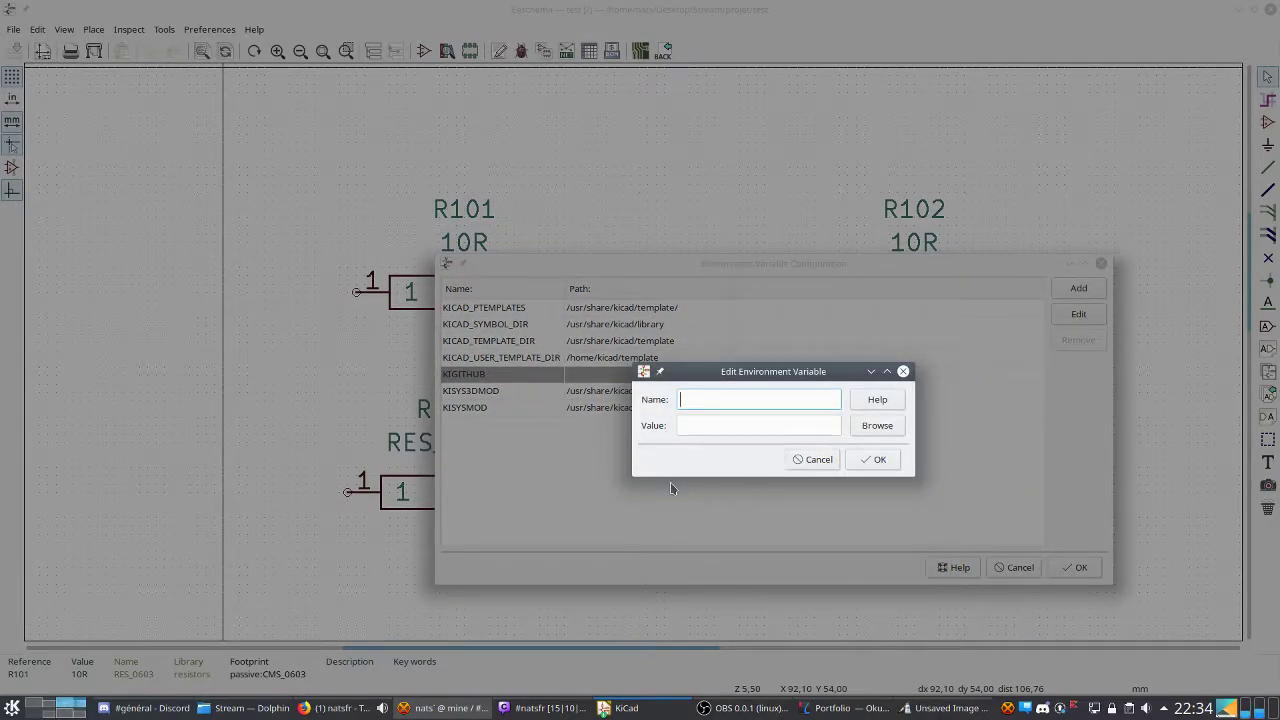
pyautogui.write('CUSTOMLIB')
pyautogui.click(752, 423)
pyautogui.click(892, 435)
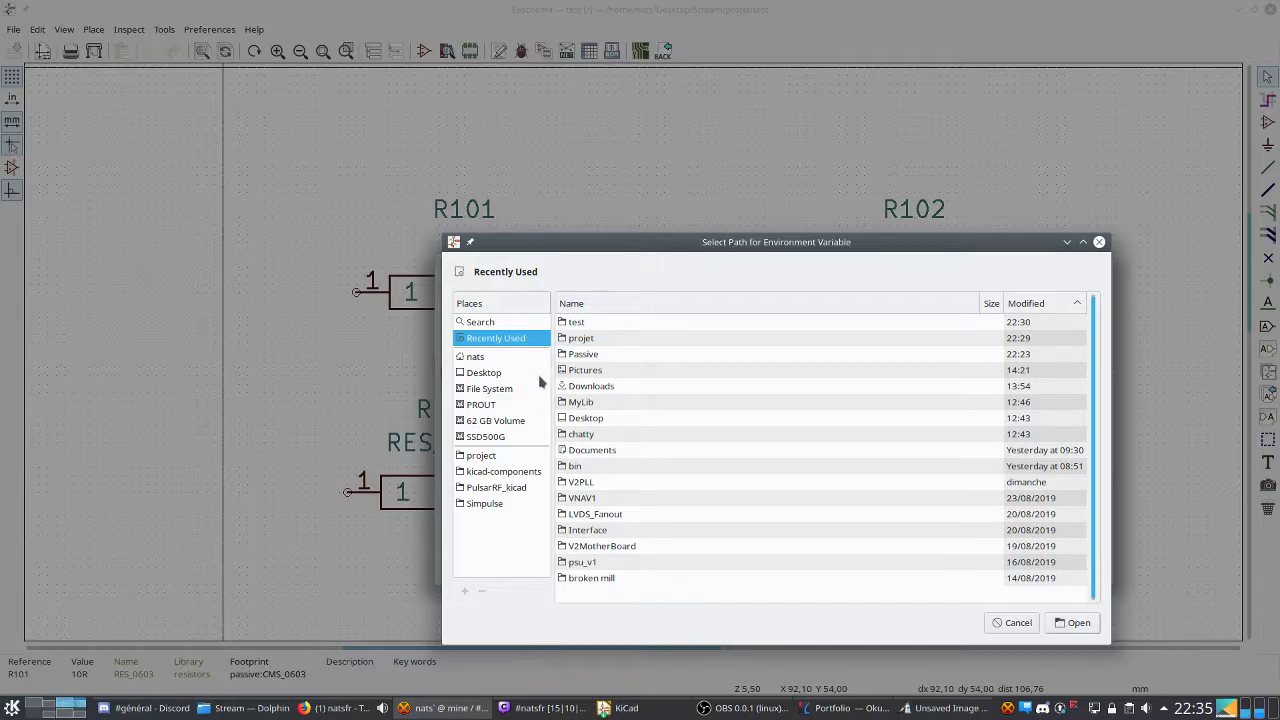
pyautogui.click(479, 373)
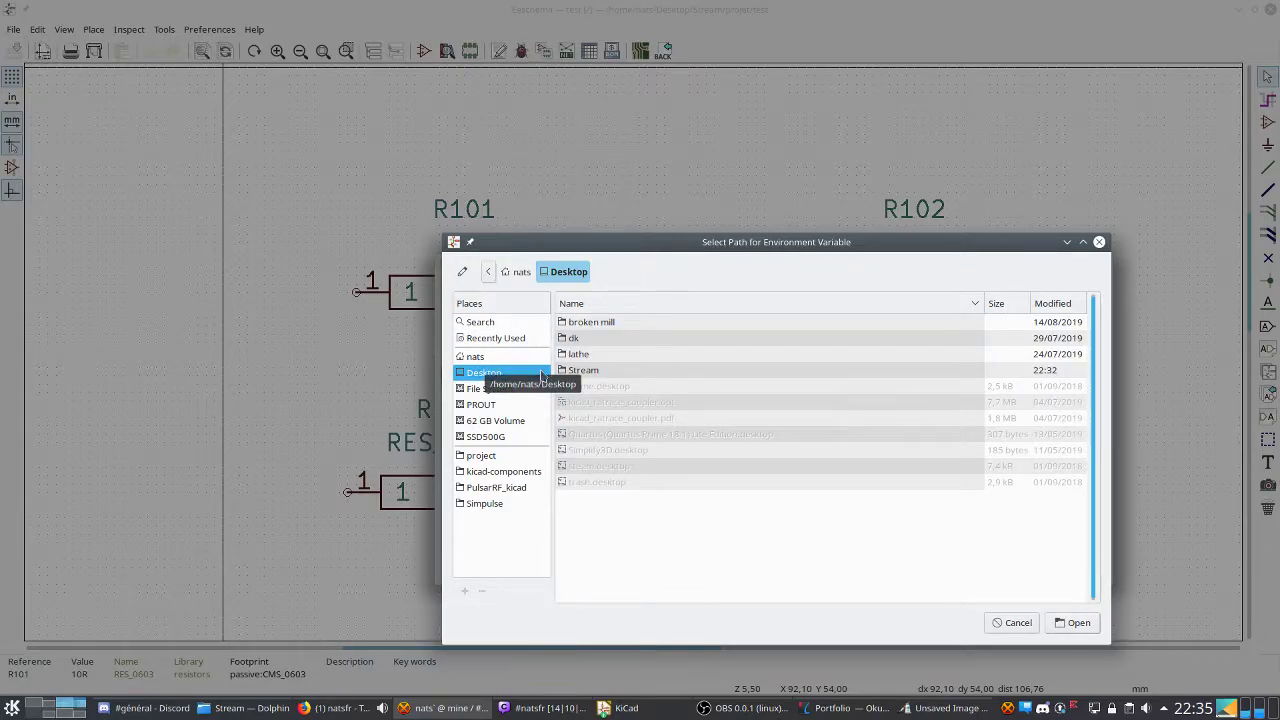
pyautogui.click(585, 370)
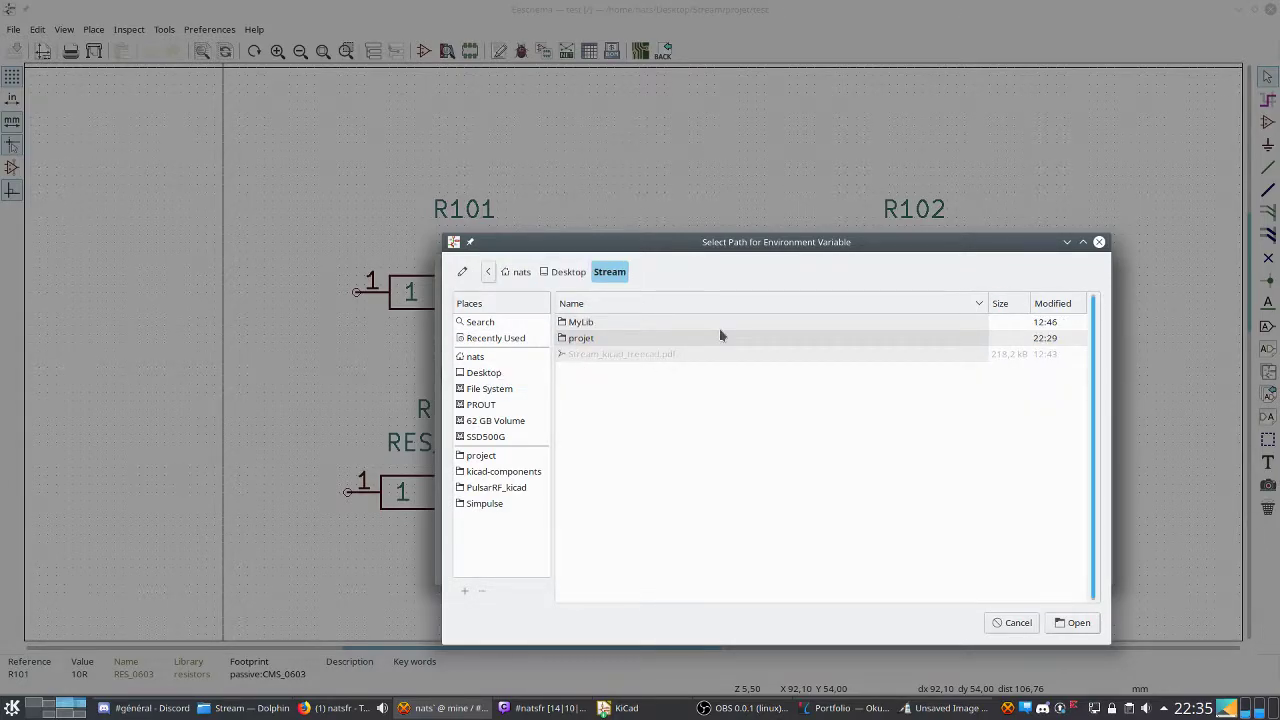
pyautogui.click(621, 325)
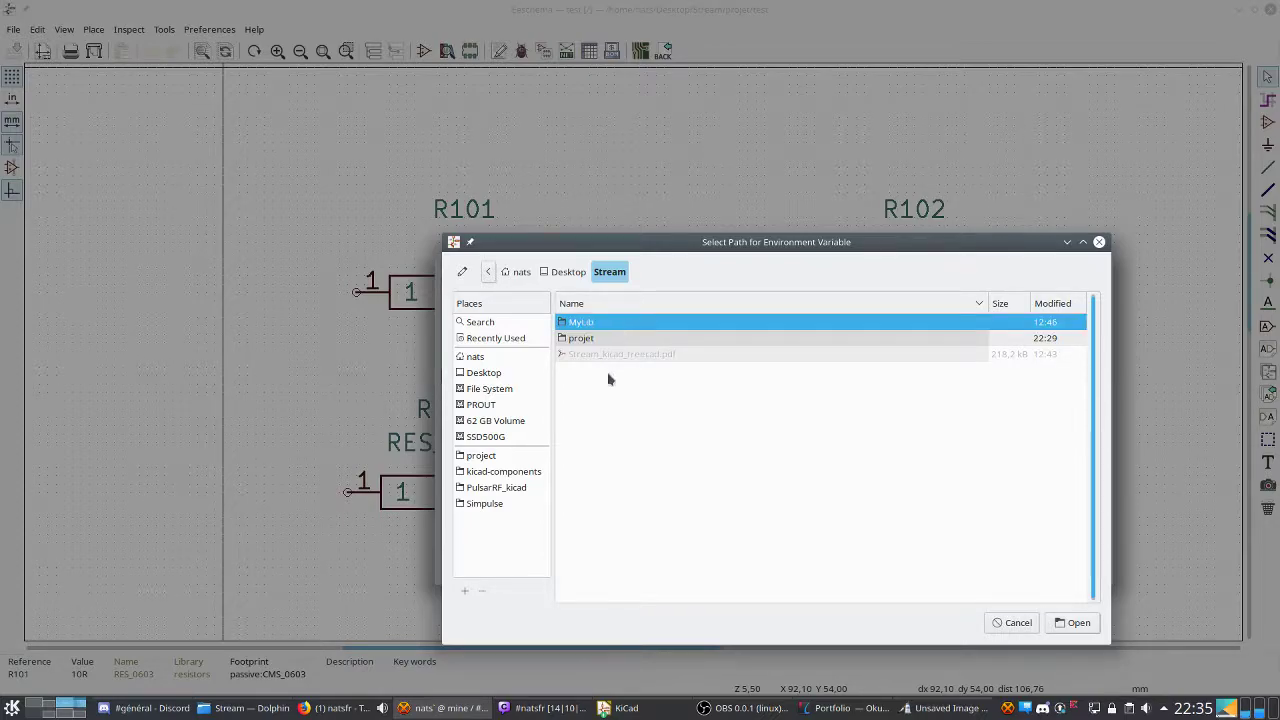
pyautogui.doubleClick(615, 321)
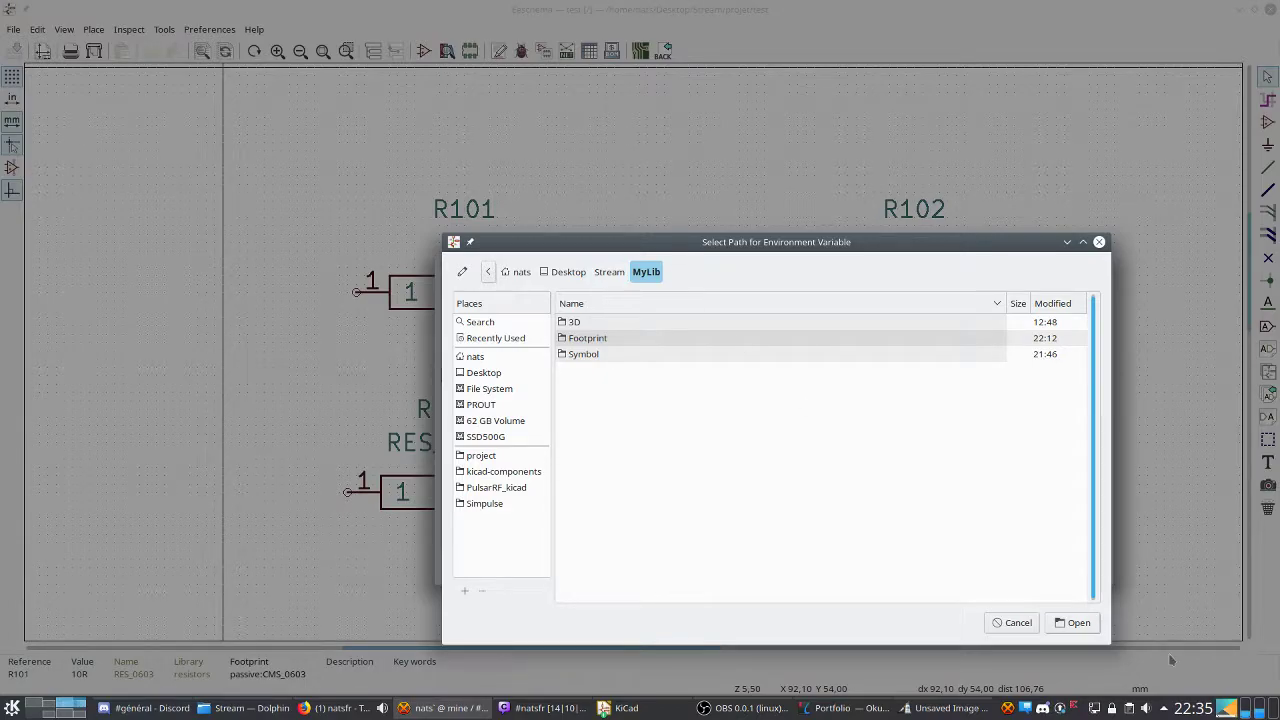
pyautogui.click(1061, 625)
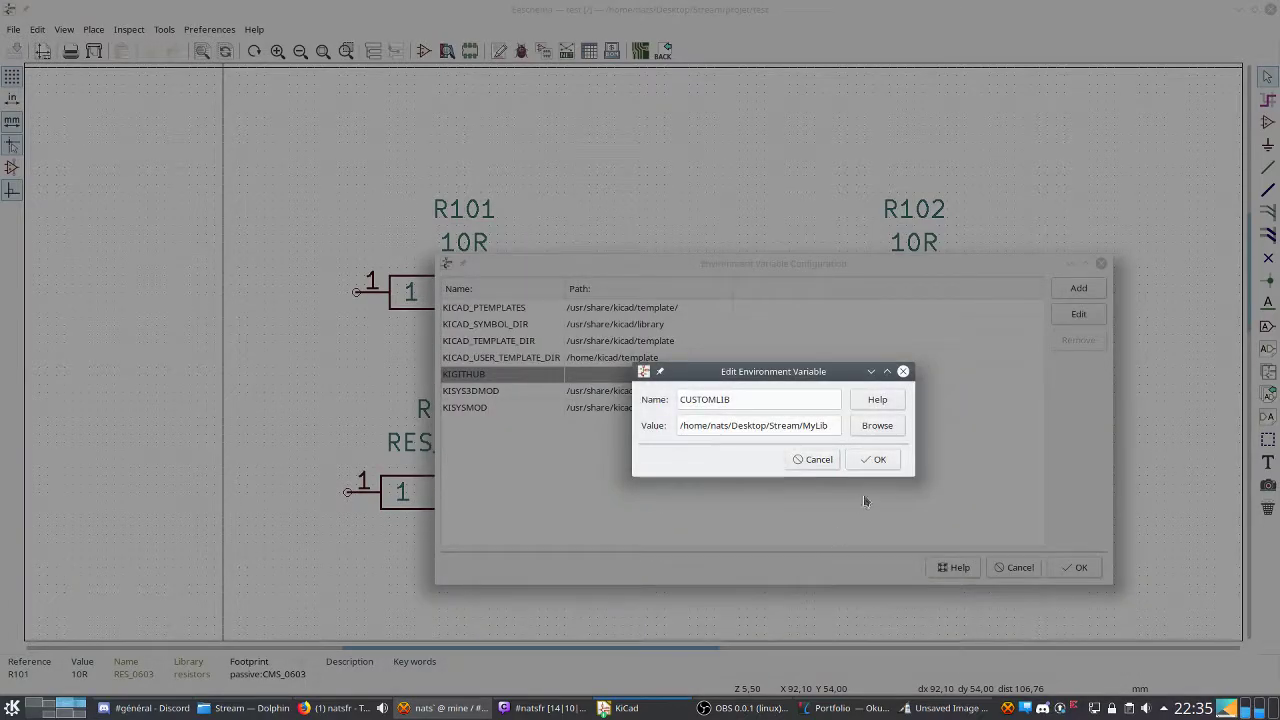
pyautogui.click(873, 459)
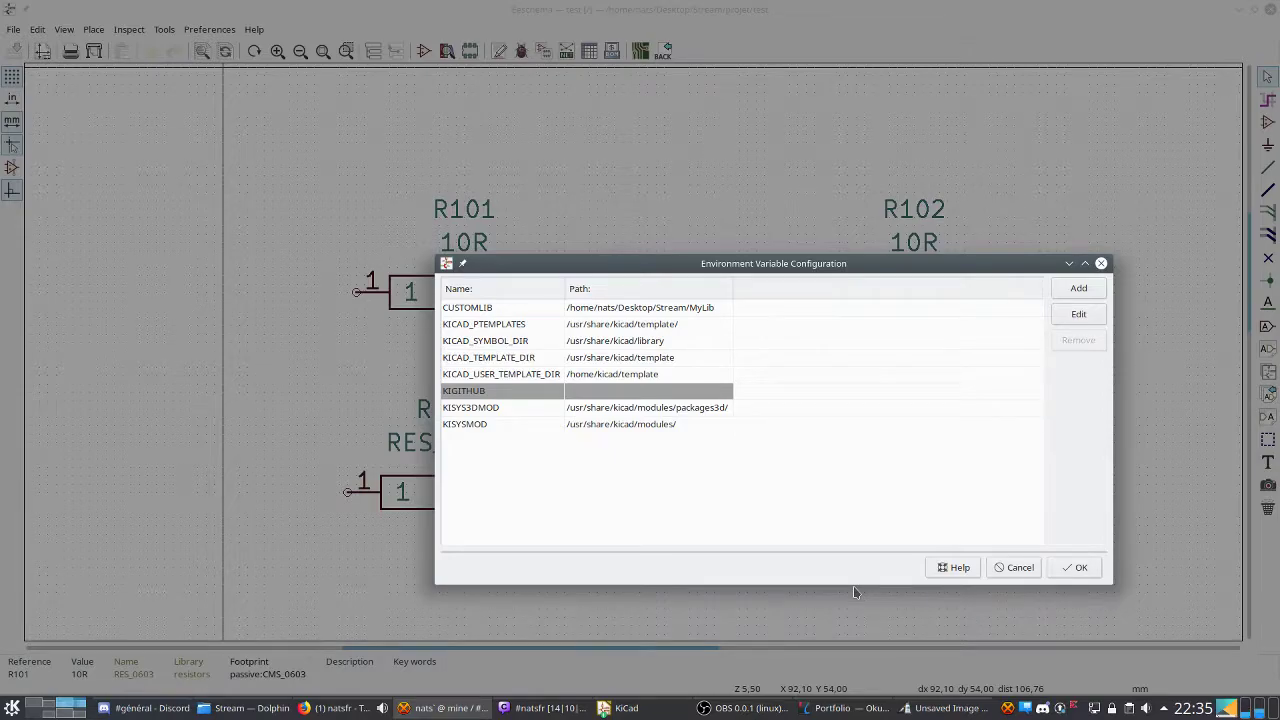
pyautogui.click(481, 309)
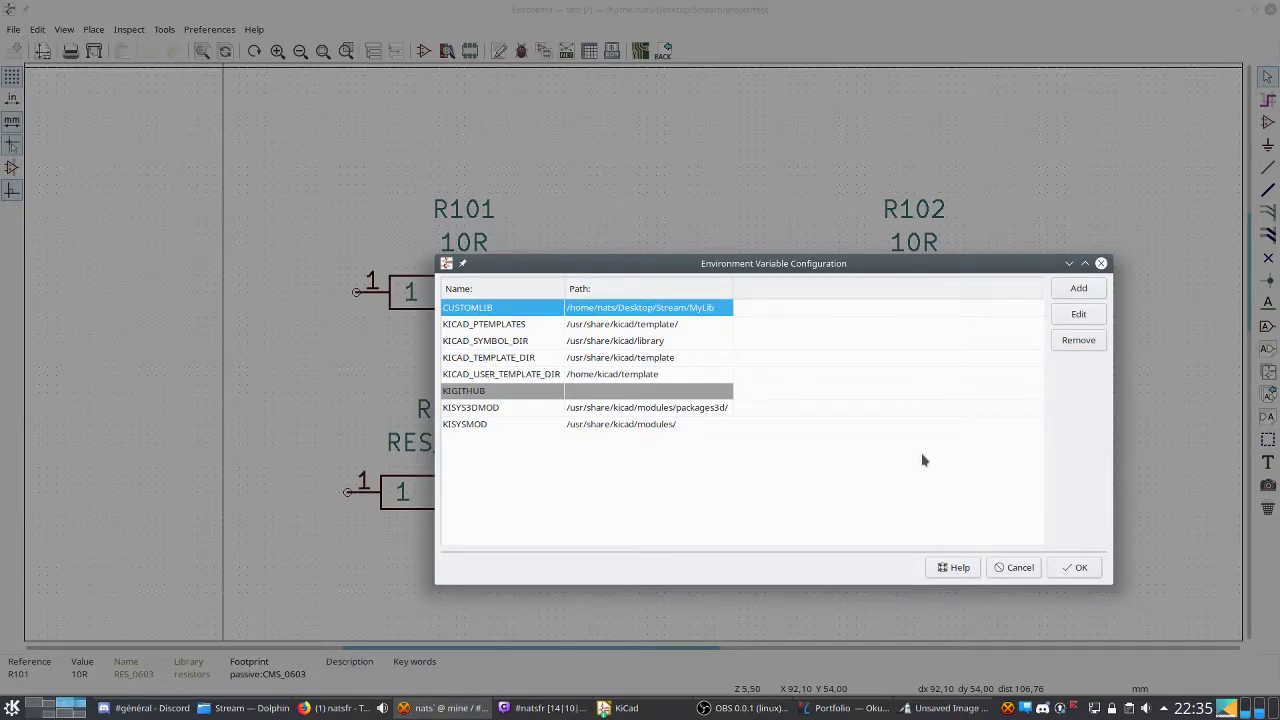
pyautogui.click(1080, 569)
# Remove the test-rescue and resistors libraries from the project-specific symbol libraries.
pyautogui.click(197, 30)
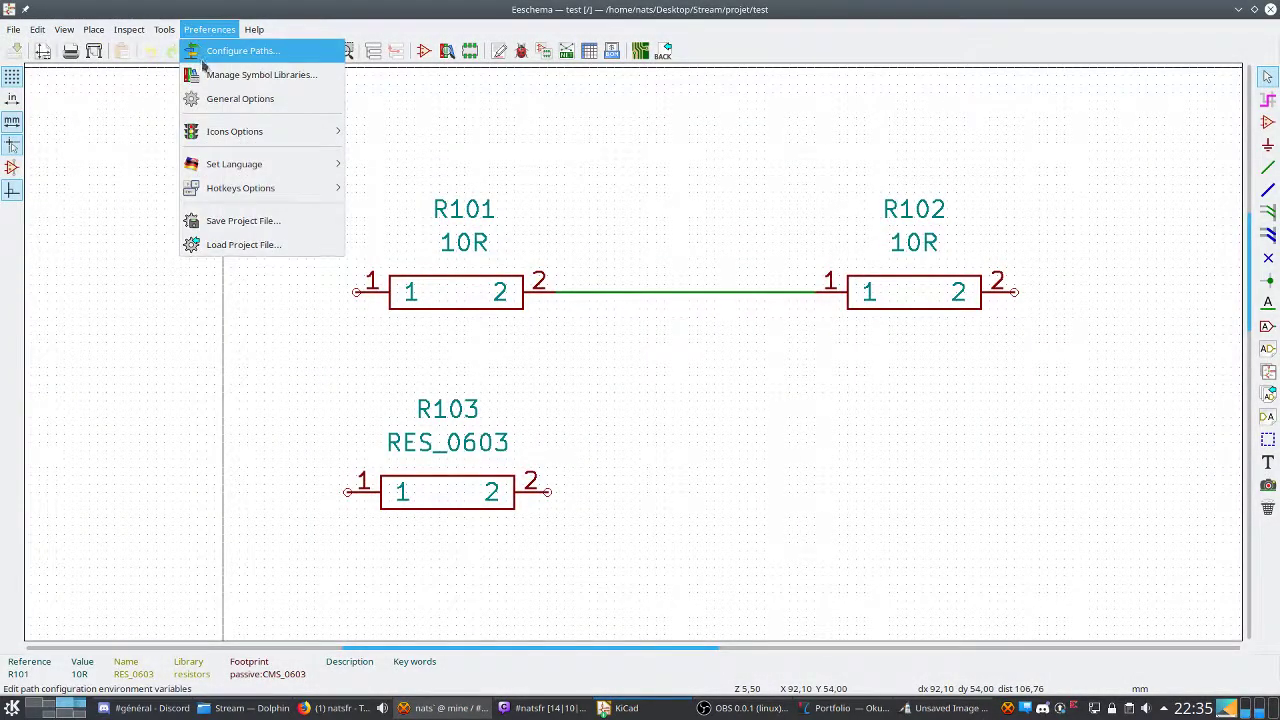
pyautogui.click(209, 74)
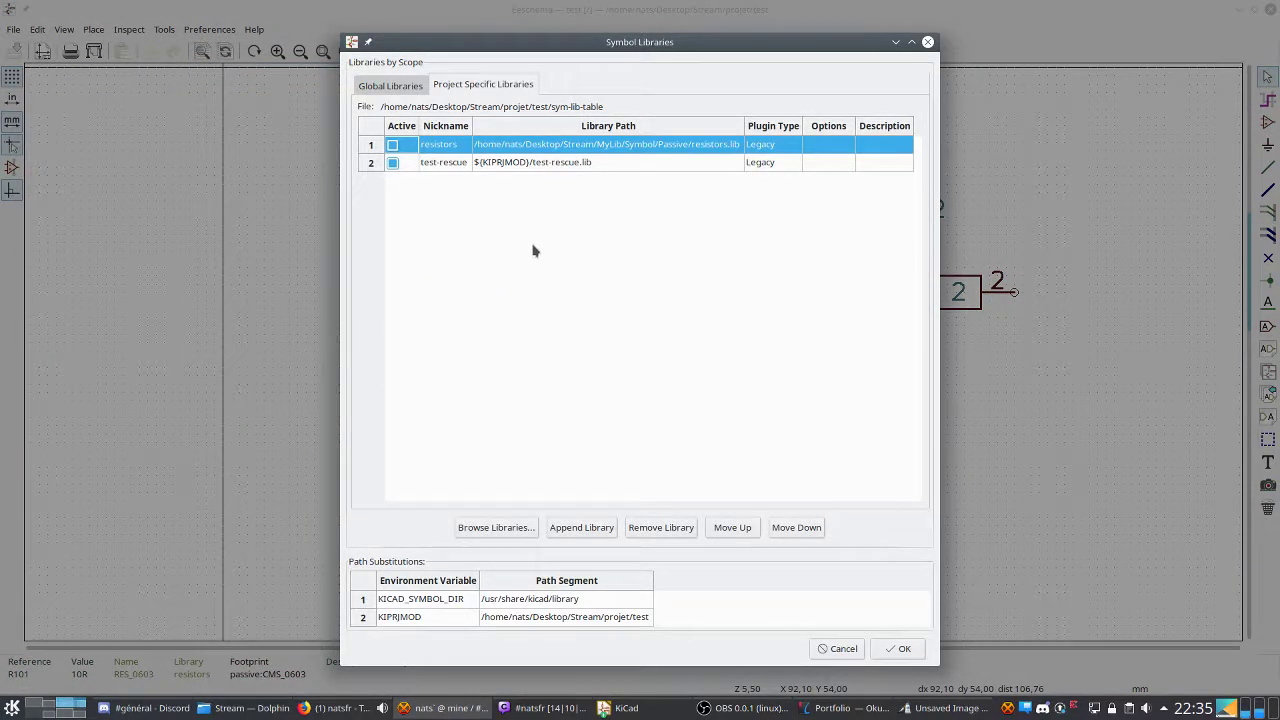
pyautogui.click(634, 163)
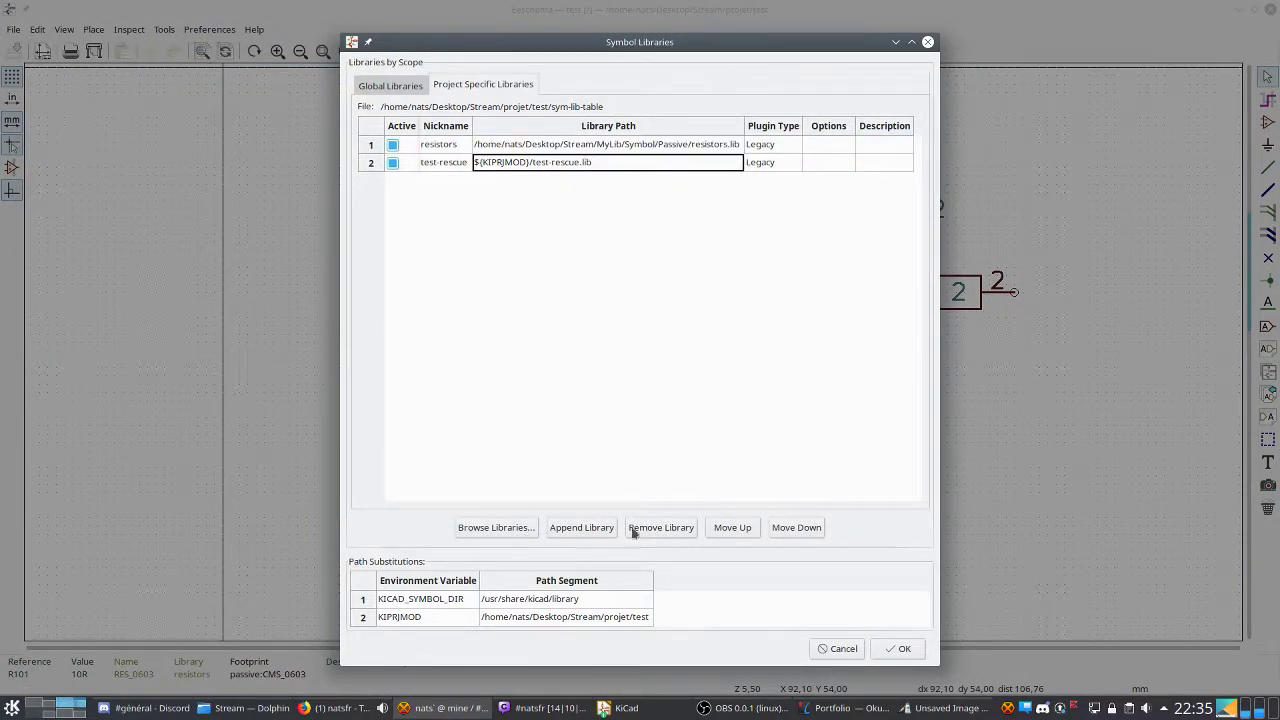
pyautogui.click(677, 525)
pyautogui.click(590, 152)
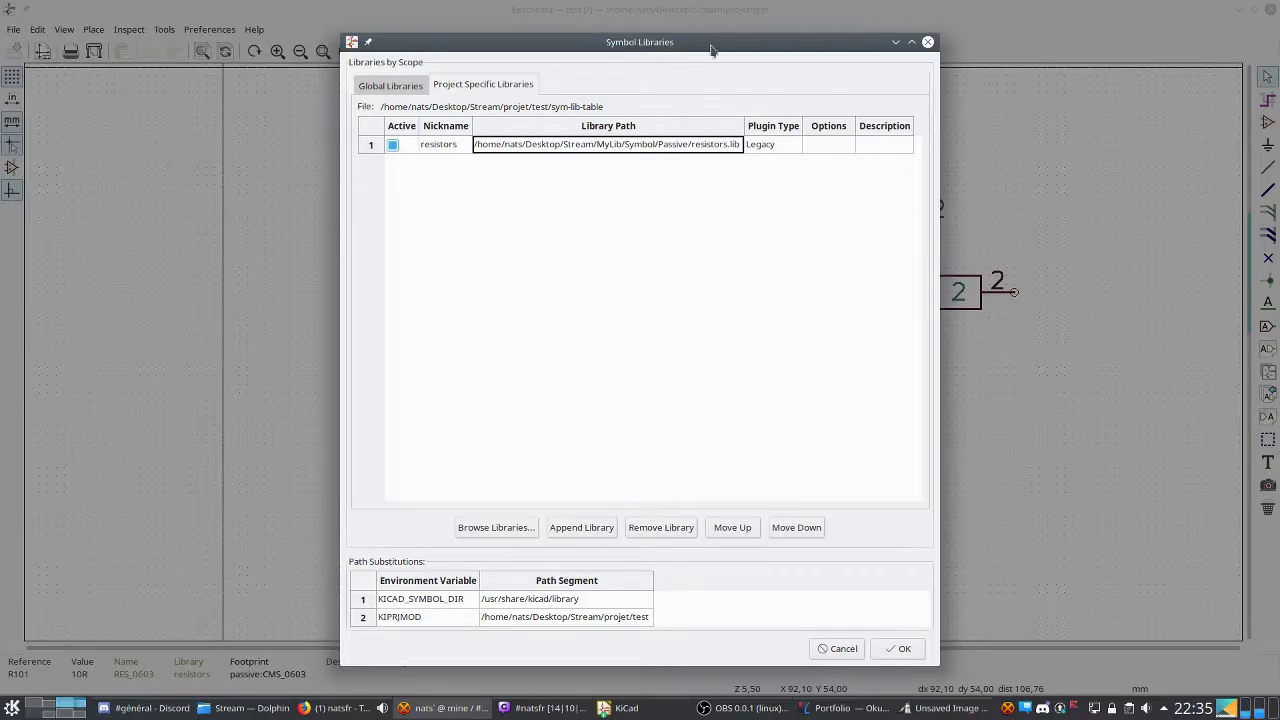
pyautogui.click(911, 42)
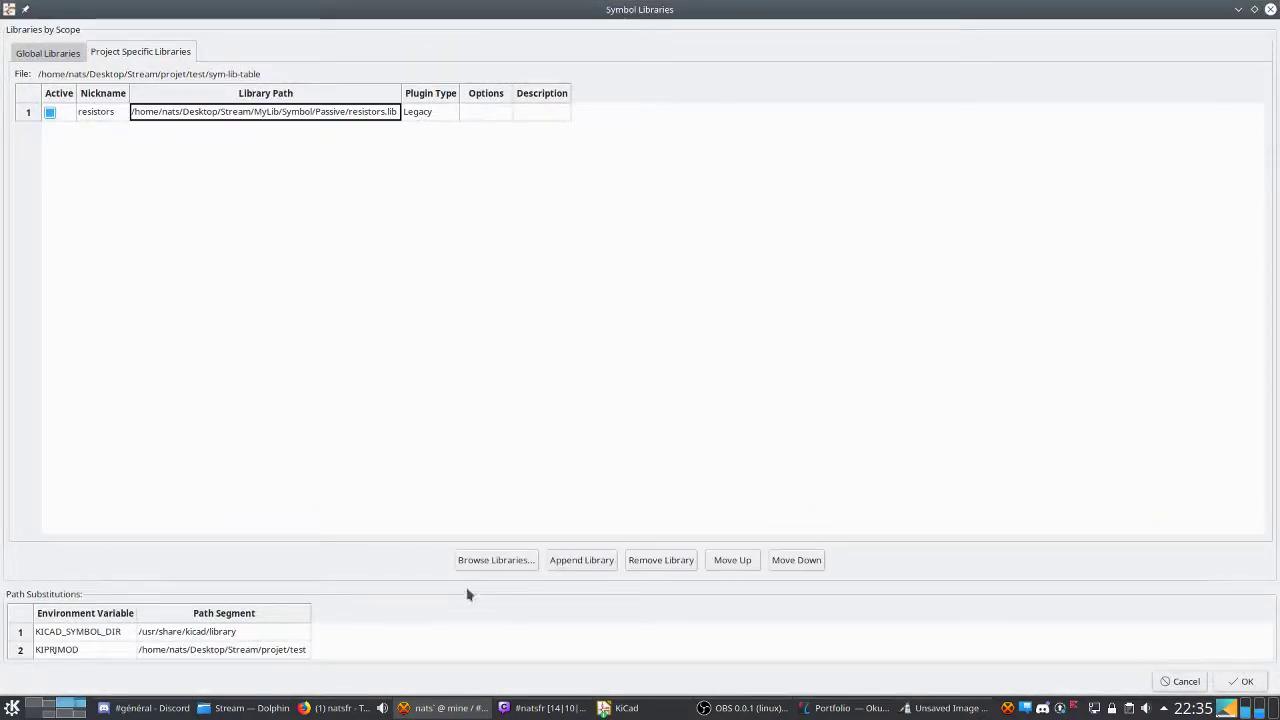
pyautogui.click(191, 110)
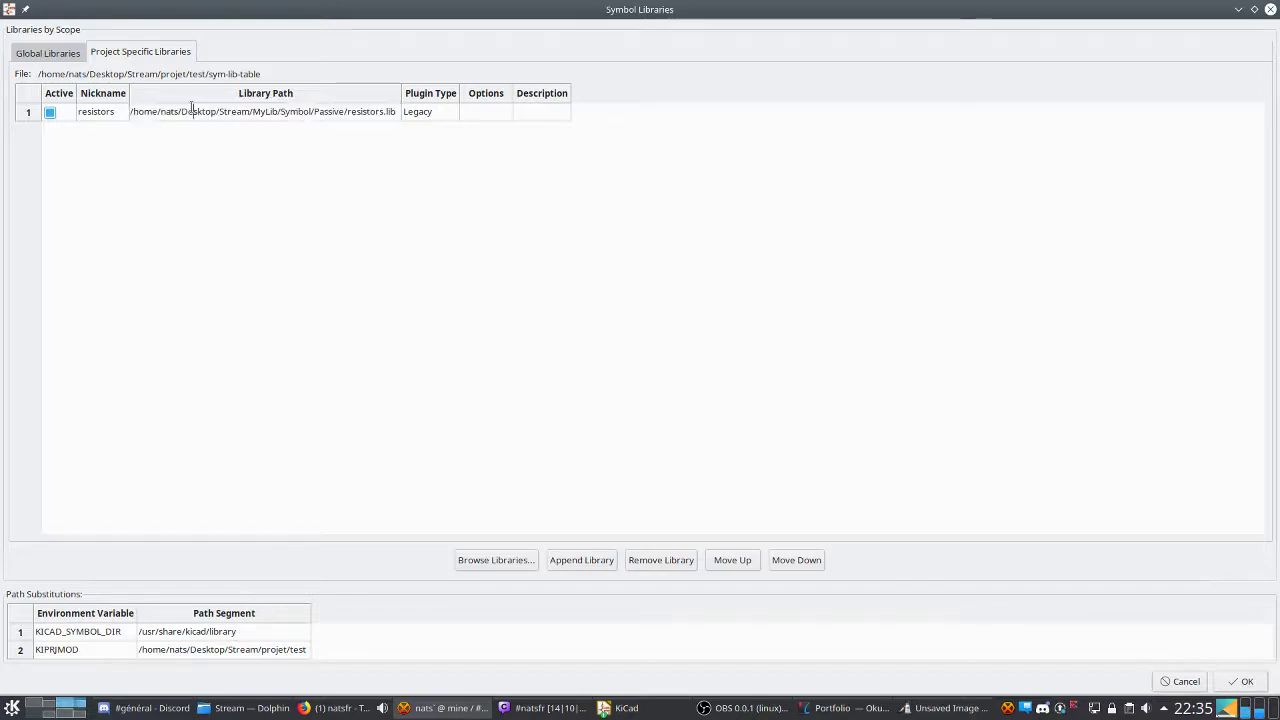
pyautogui.click(560, 113)
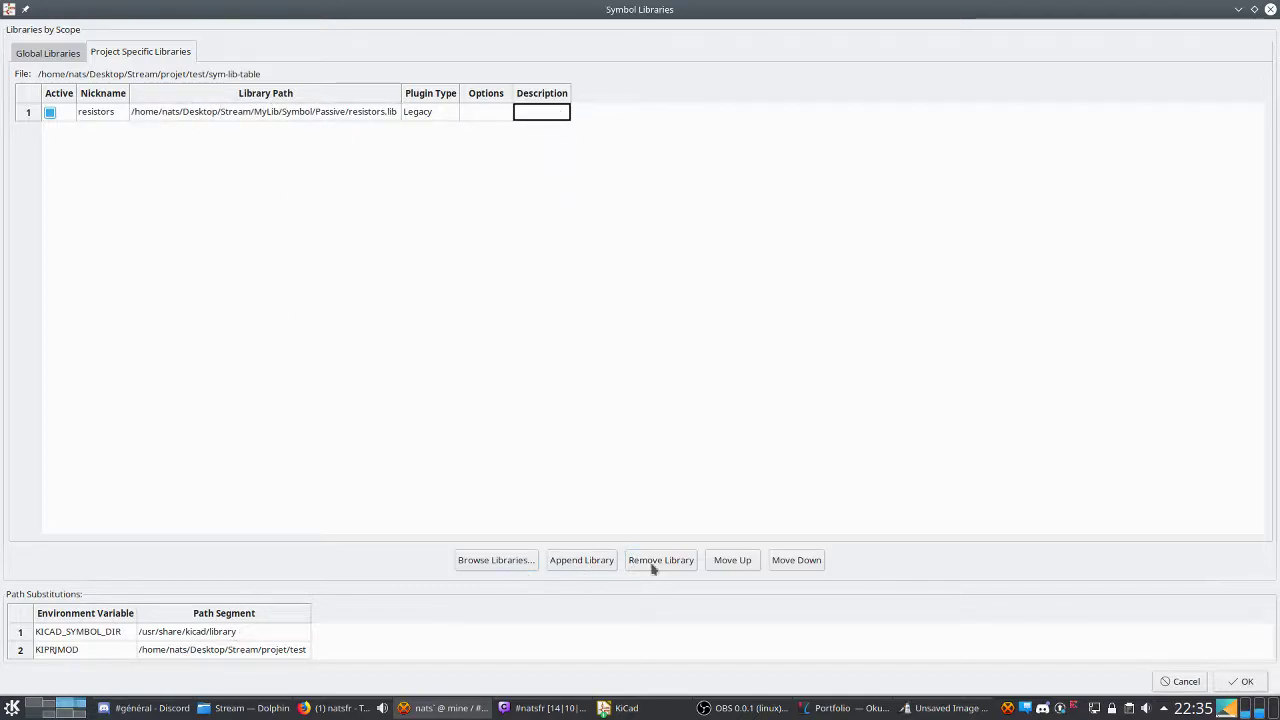
pyautogui.click(671, 565)
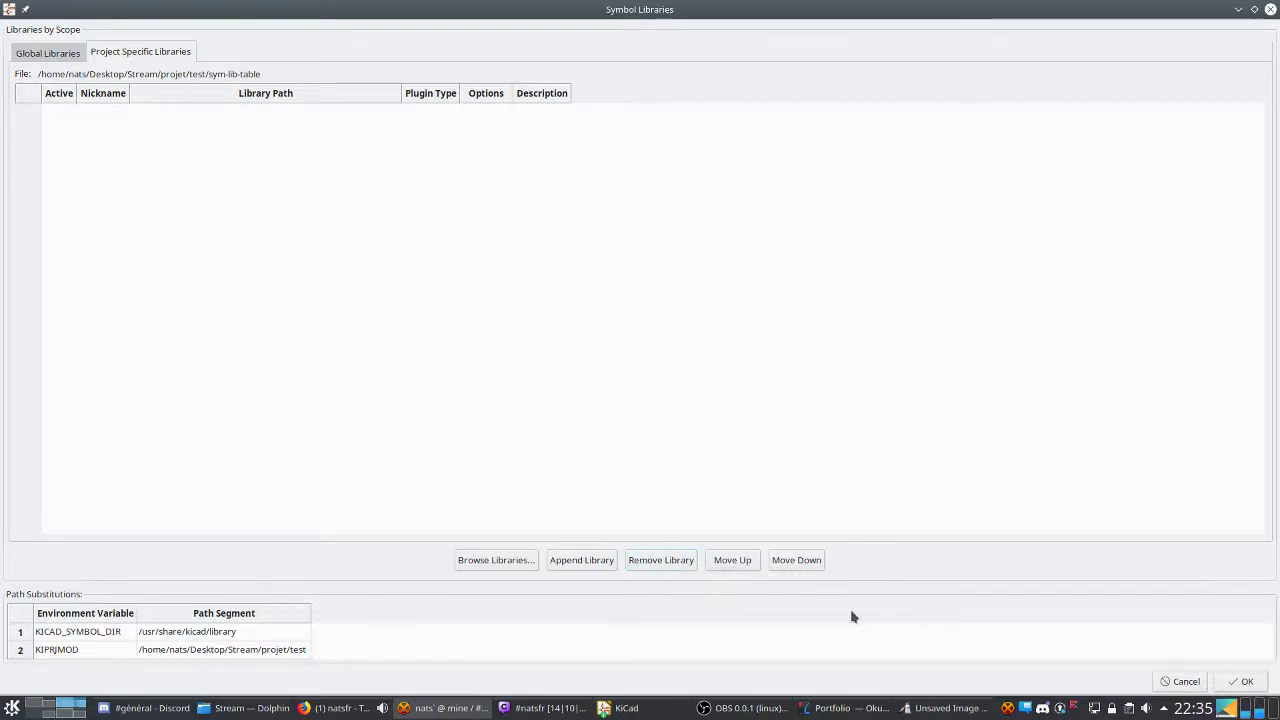
# Add resistors.lib from Desktop/Stream/MyLib/Symbol/Passive to the project-specific symbol libraries and save the library table.
pyautogui.click(494, 560)
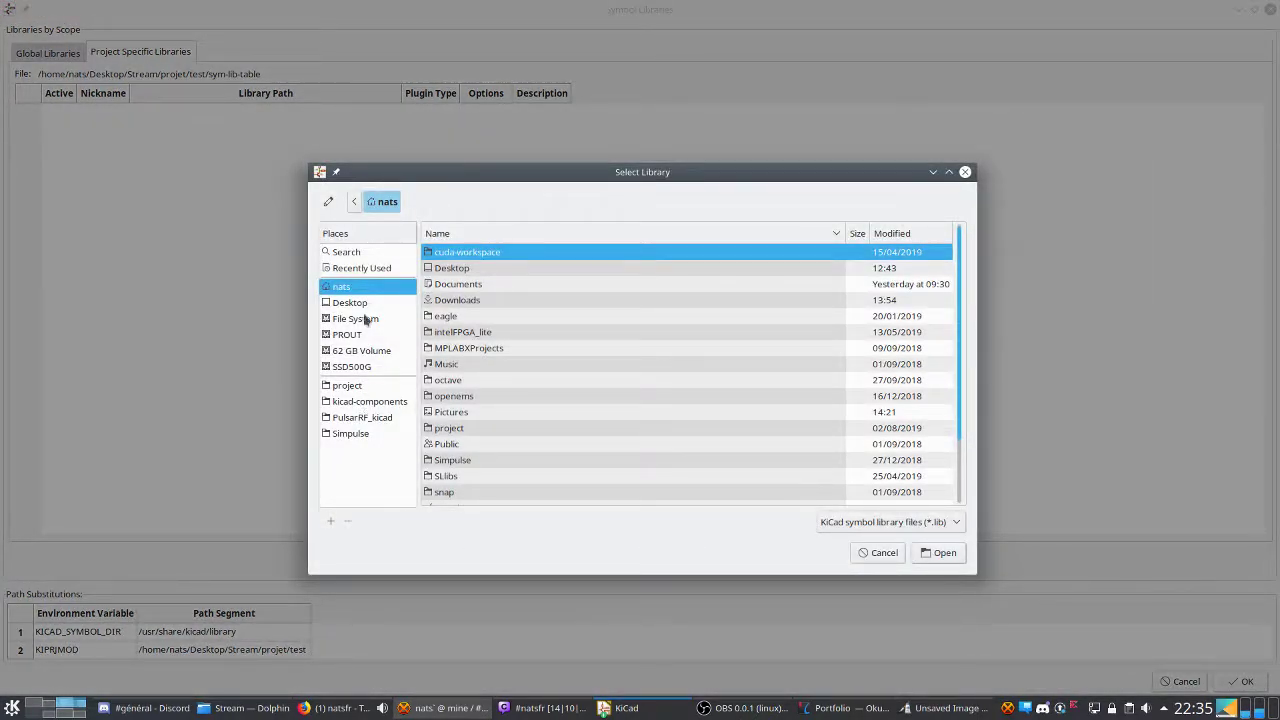
pyautogui.click(350, 302)
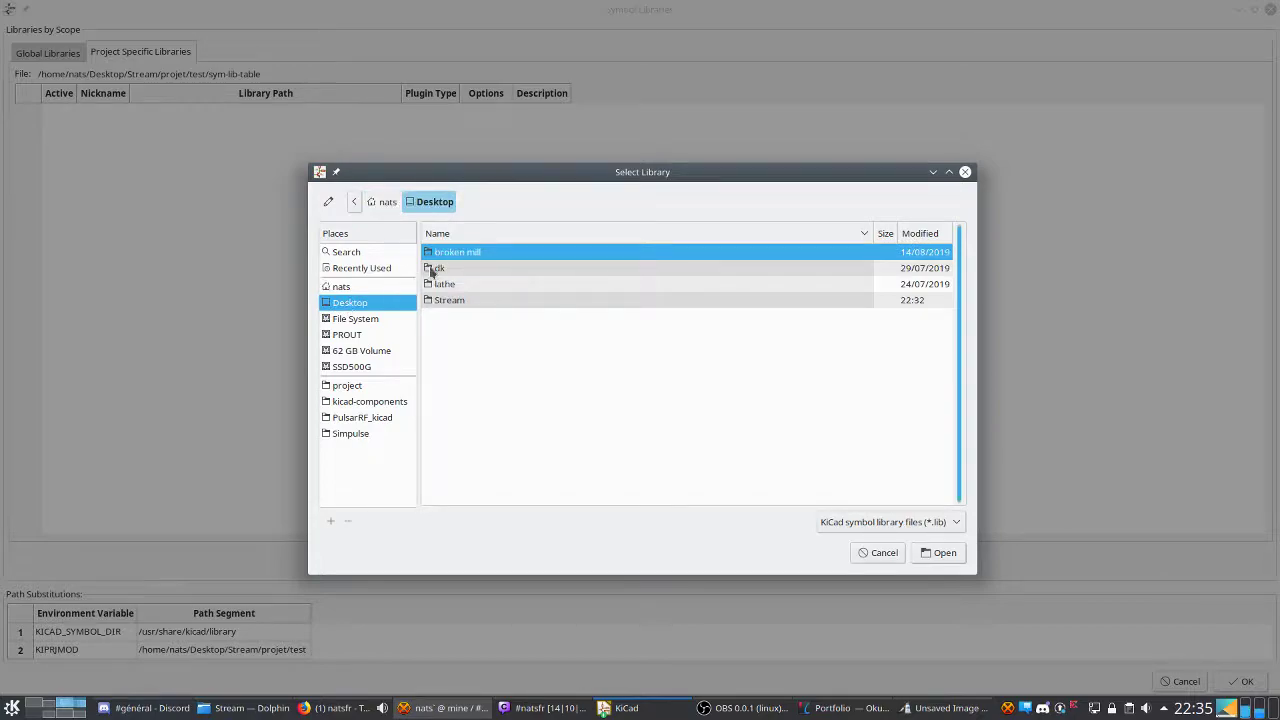
pyautogui.doubleClick(470, 300)
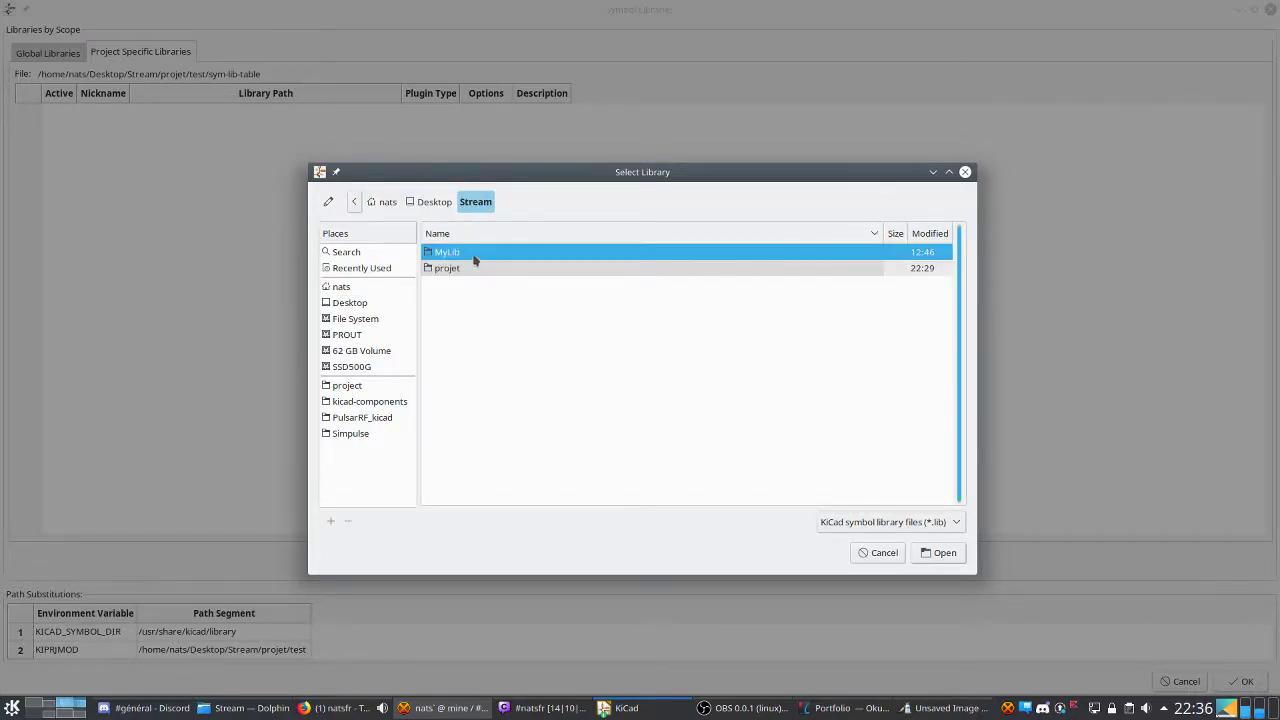
pyautogui.doubleClick(462, 256)
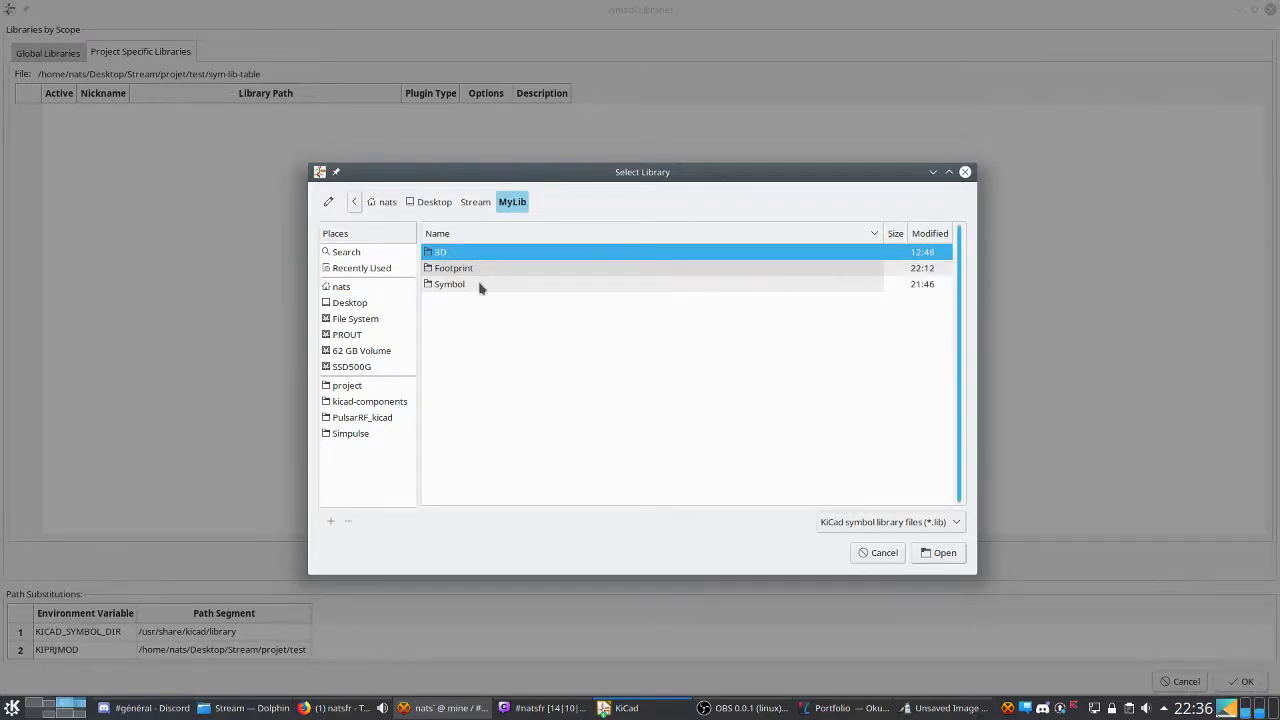
pyautogui.doubleClick(477, 286)
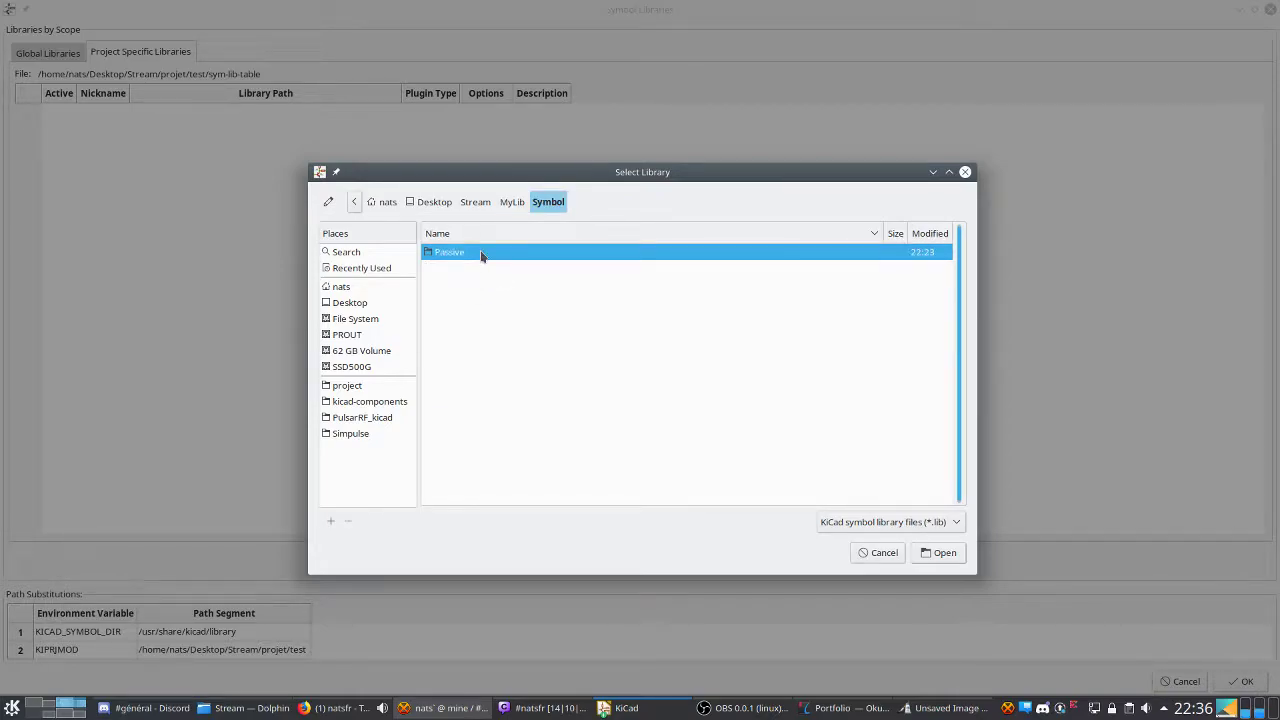
pyautogui.doubleClick(481, 253)
pyautogui.click(938, 553)
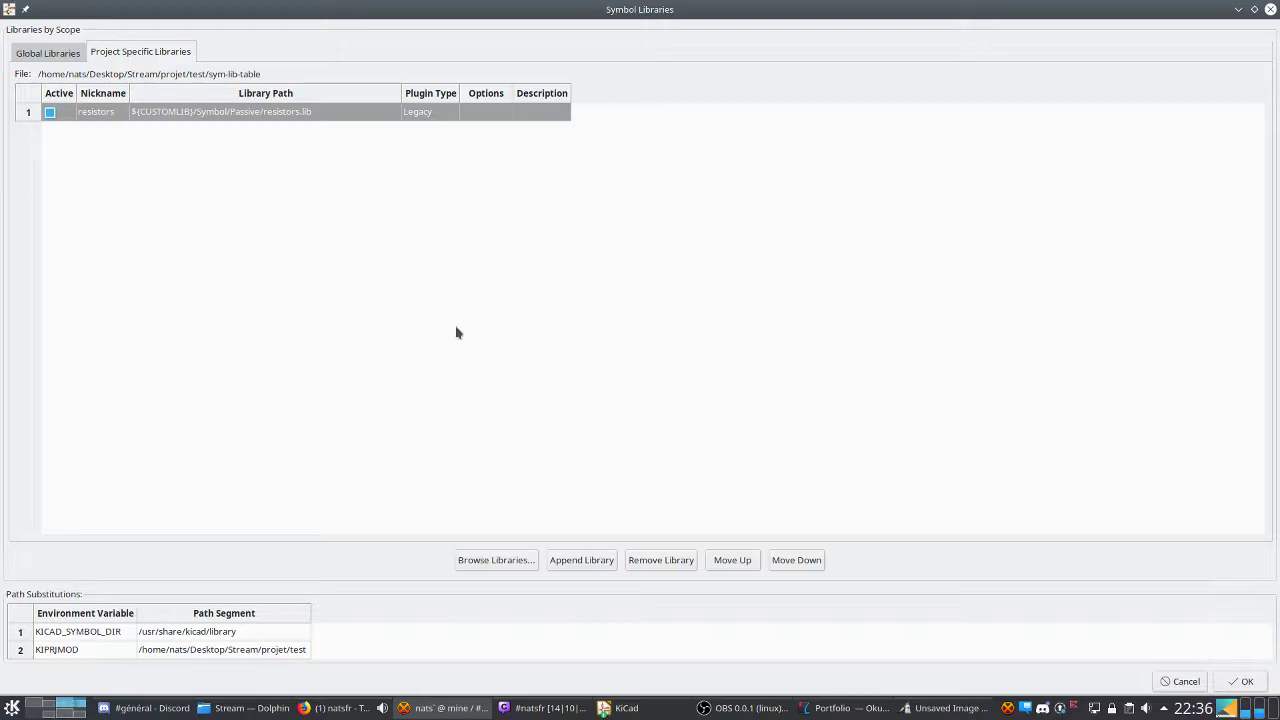
pyautogui.click(128, 118)
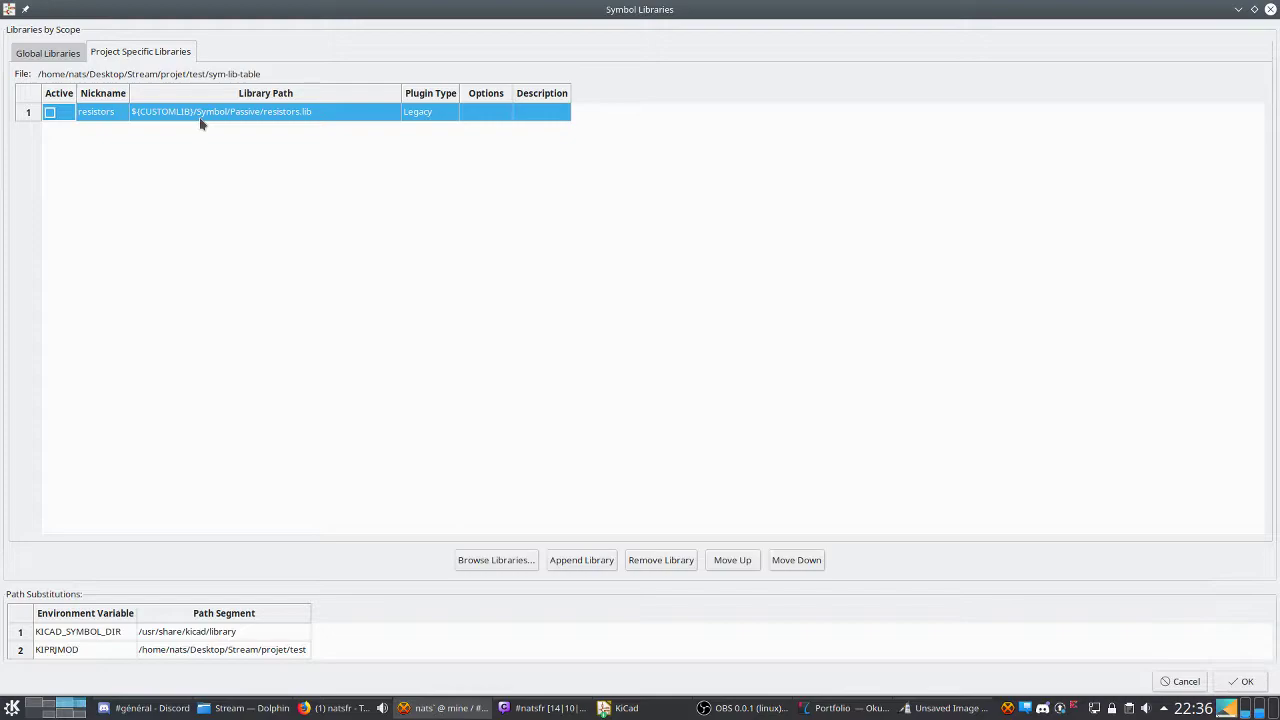
pyautogui.click(1240, 681)
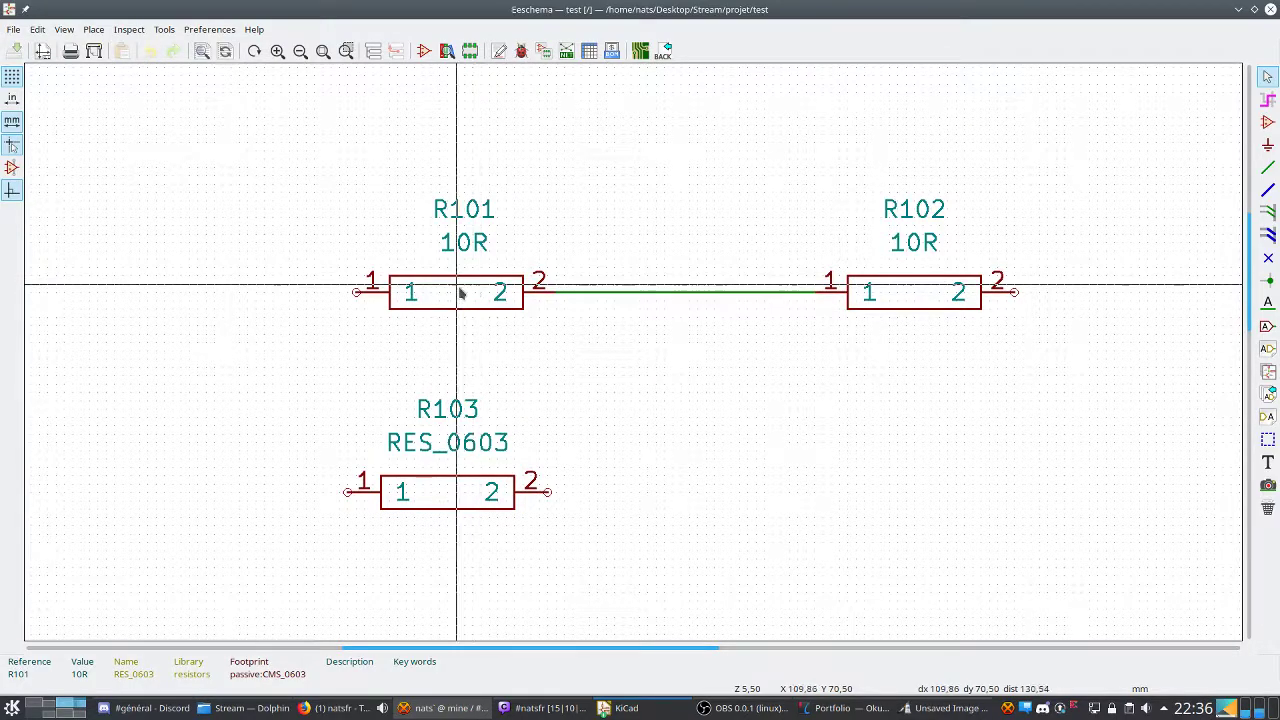
# Reopen the symbol library manager, check the resistors library's path against the path substitutions, and close it.
pyautogui.click(209, 29)
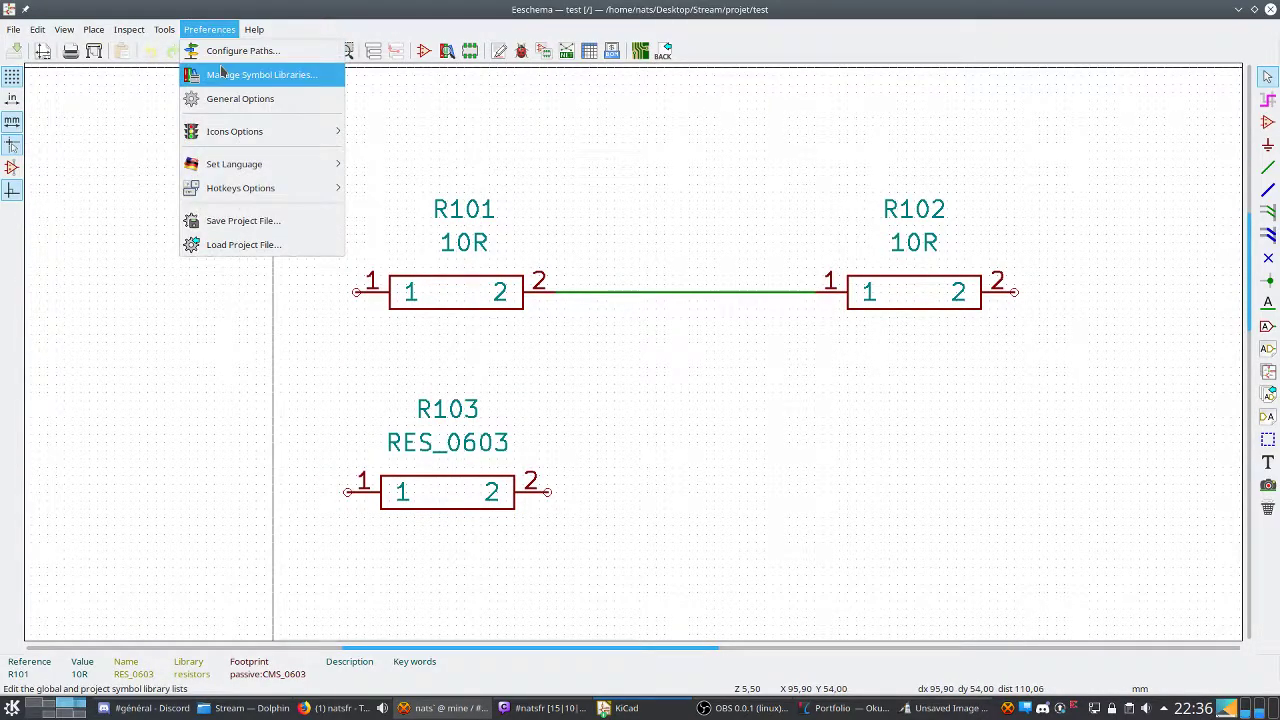
pyautogui.click(245, 71)
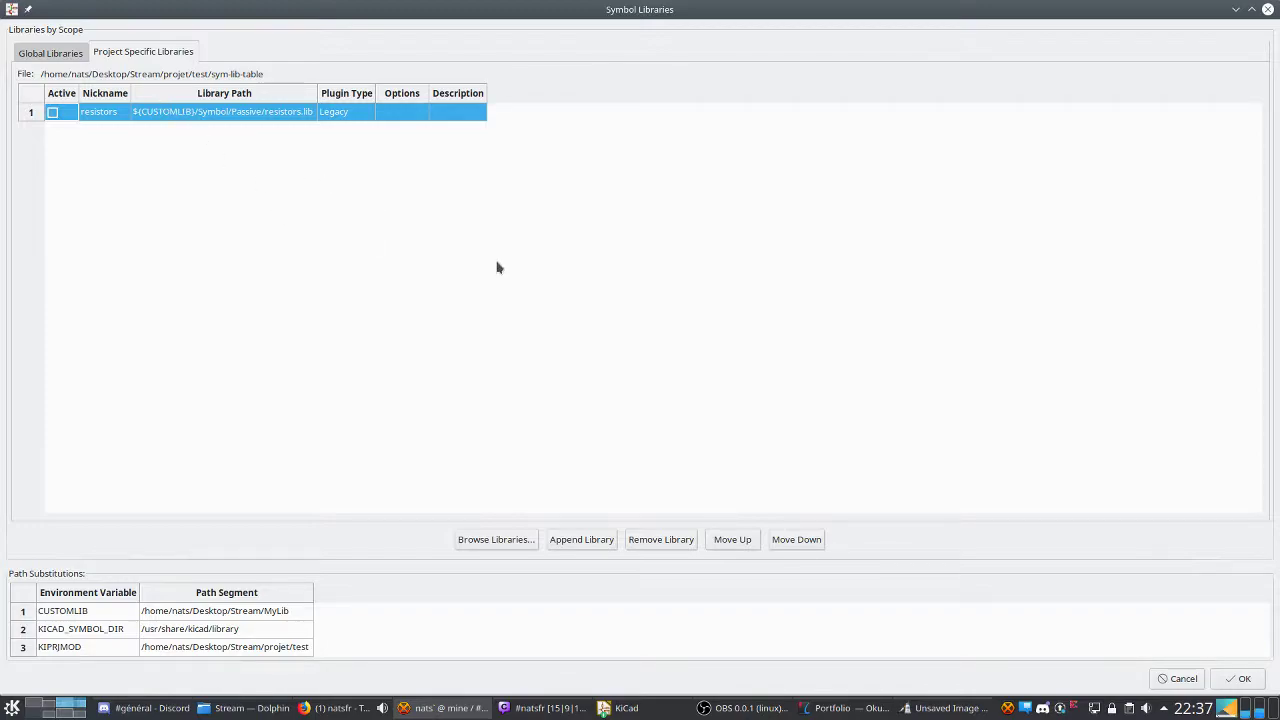
pyautogui.click(1240, 679)
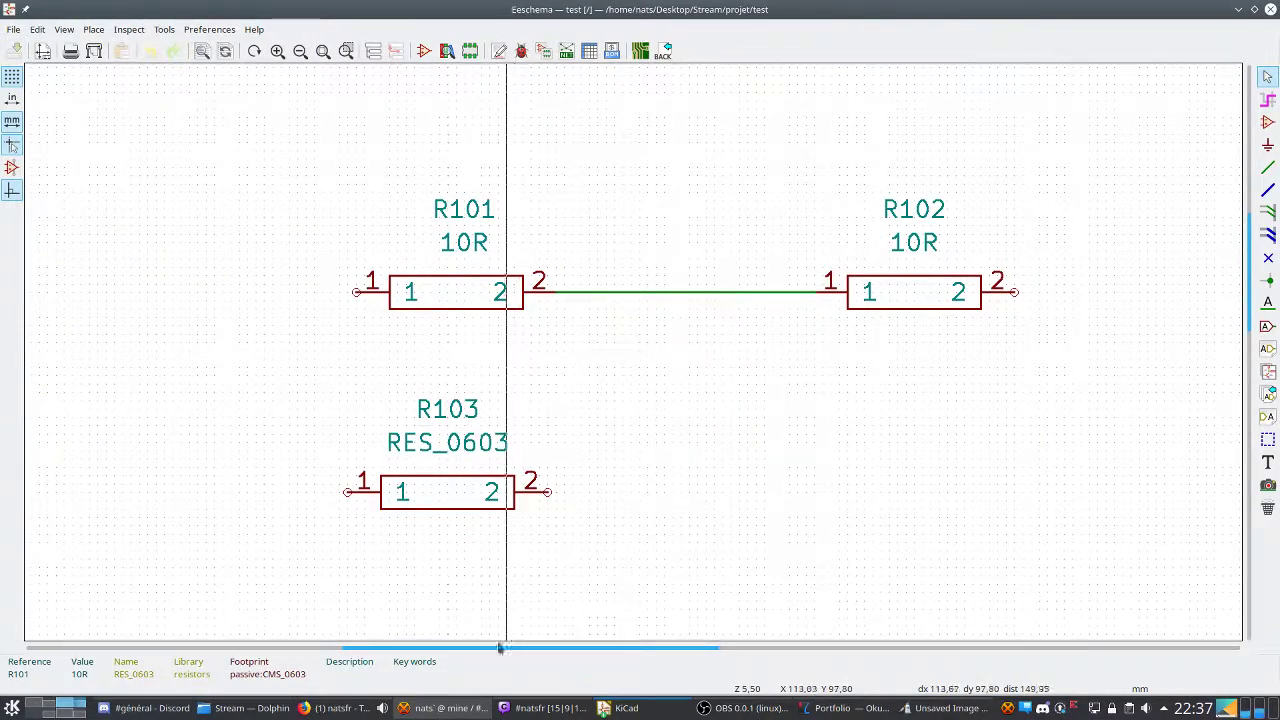
# Switch to the KiCad project manager, review the CUSTOMLIB entry in its environment variable configuration, and close the configuration.
pyautogui.moveTo(614, 712)
pyautogui.click(563, 652)
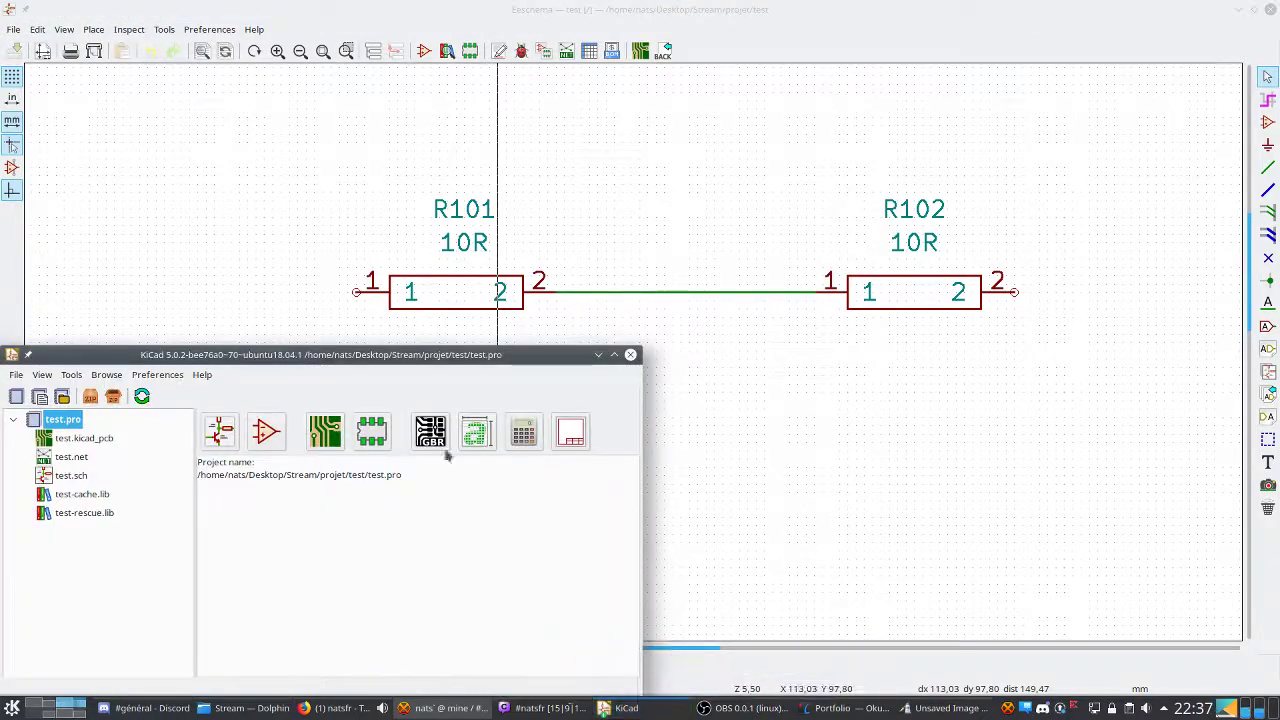
pyautogui.click(157, 375)
pyautogui.click(168, 394)
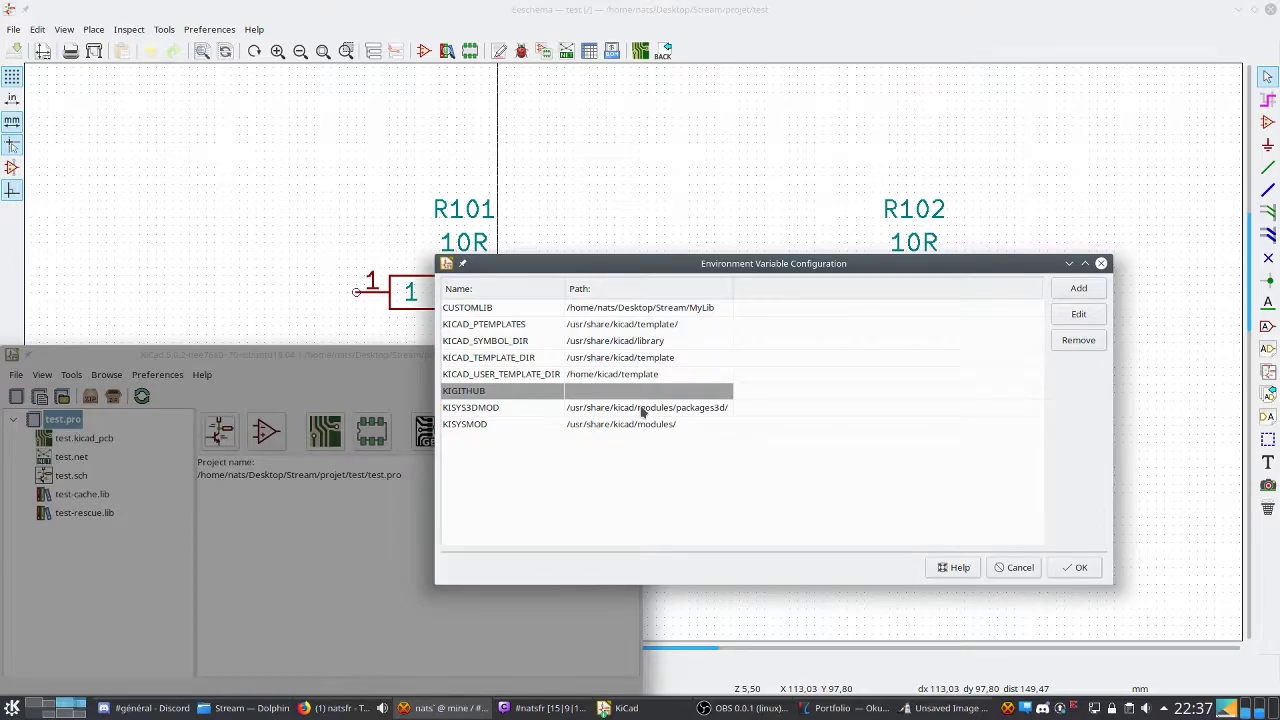
pyautogui.click(643, 310)
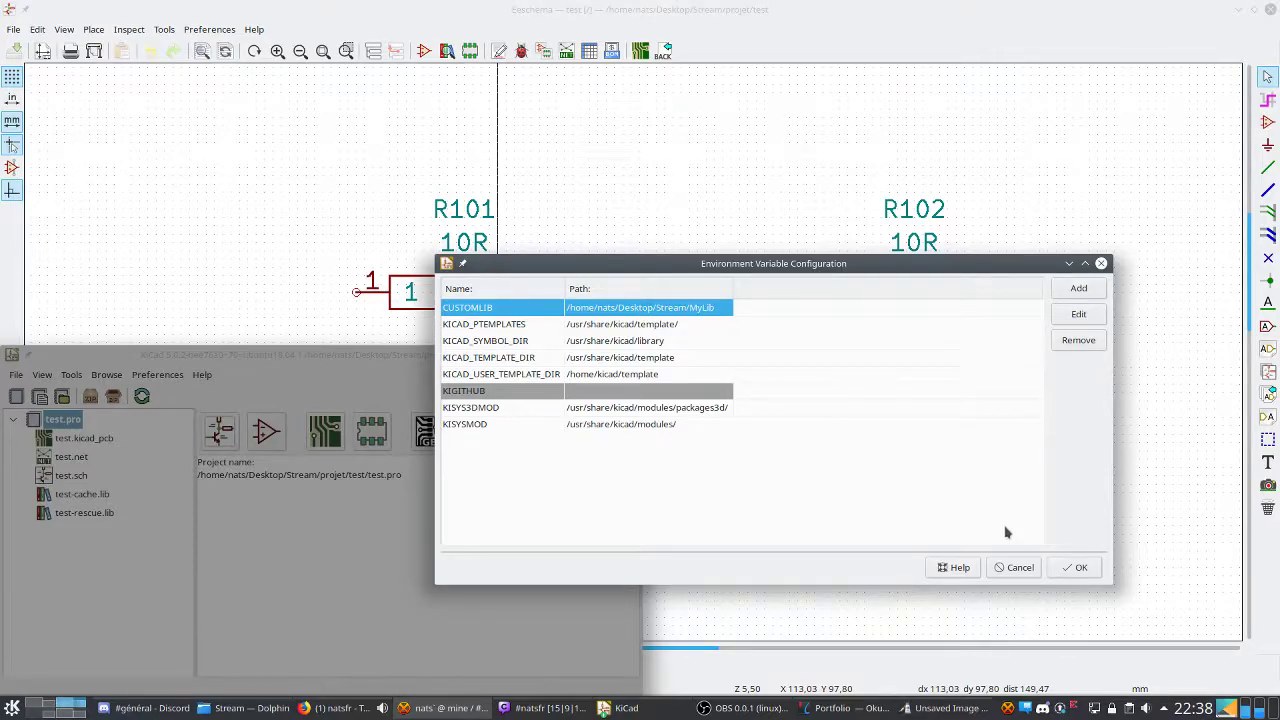
pyautogui.click(1074, 567)
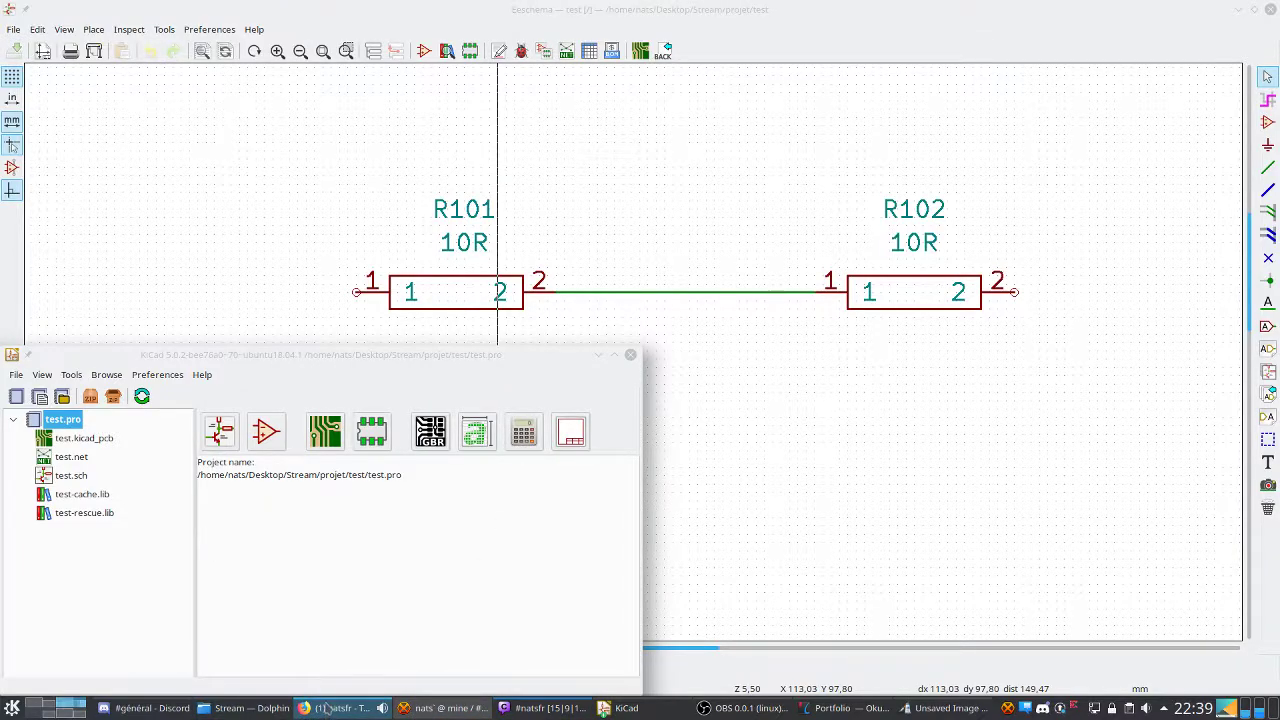
pyautogui.moveTo(330, 712)
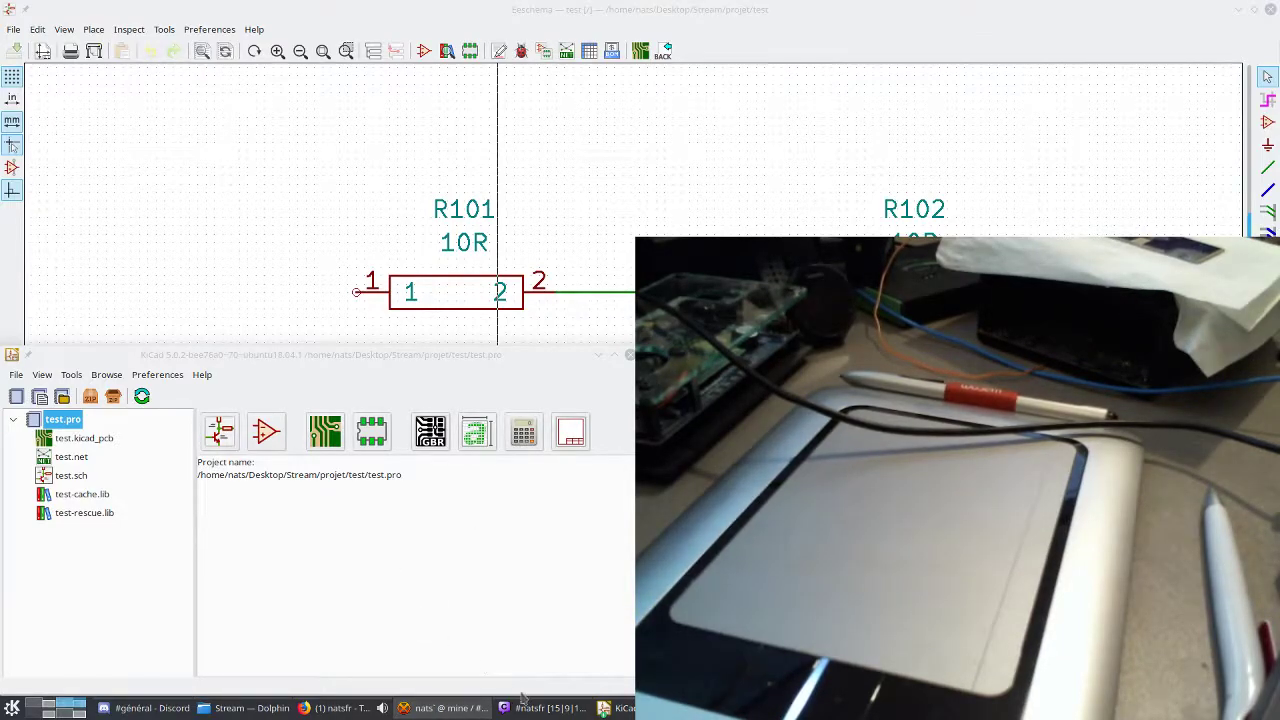
pyautogui.moveTo(538, 708)
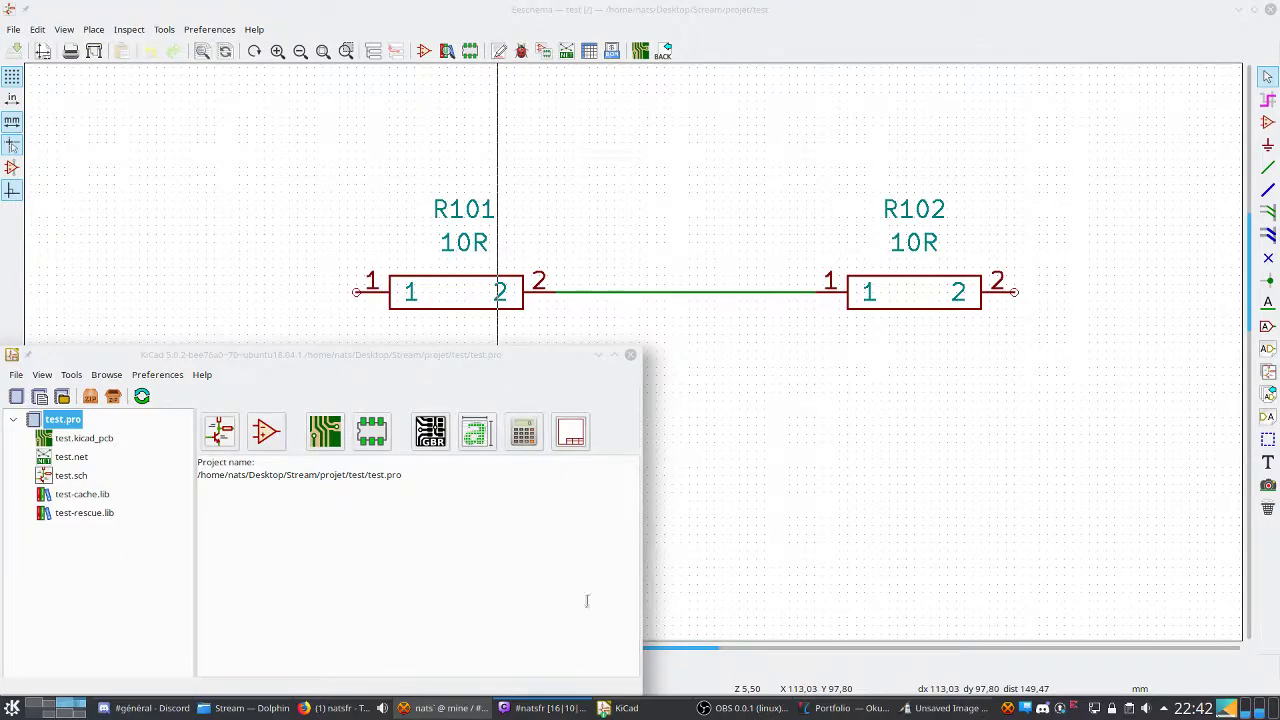
pyautogui.moveTo(462, 703)
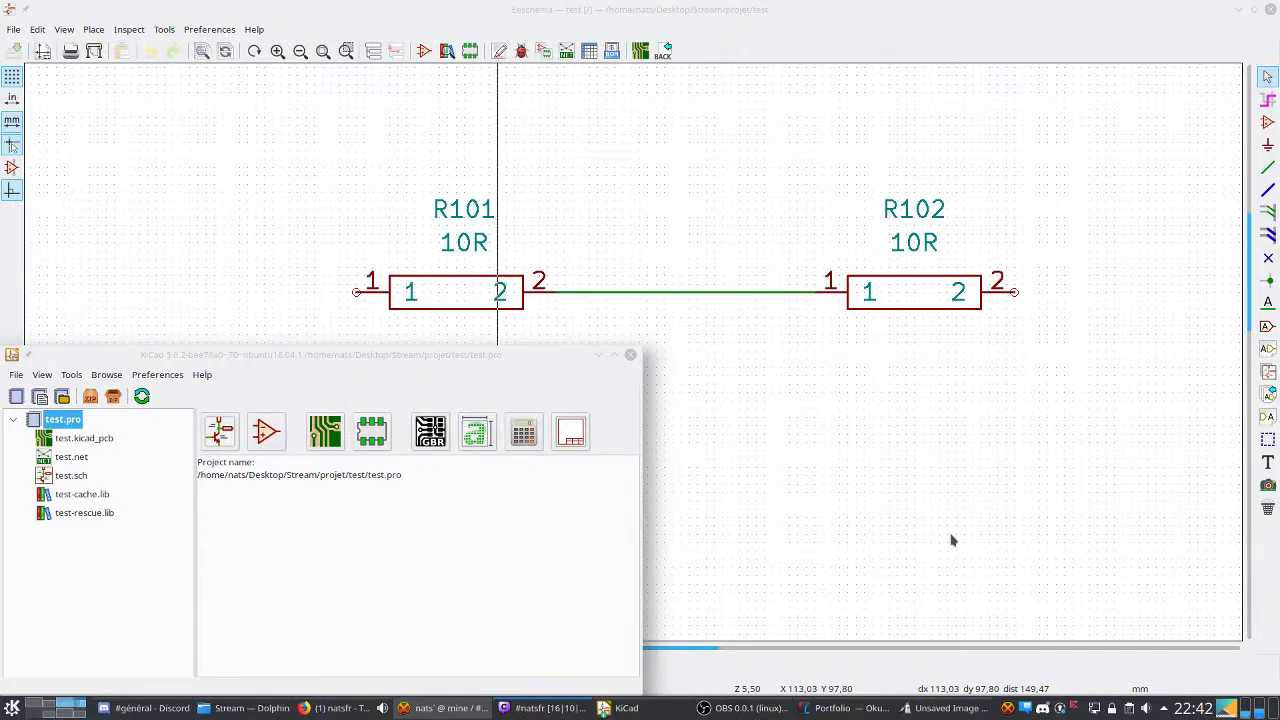
# Switch to the Portfolio presentation in Okular, show slide 3, and return to the schematic in KiCad's Eeschema.
pyautogui.click(840, 708)
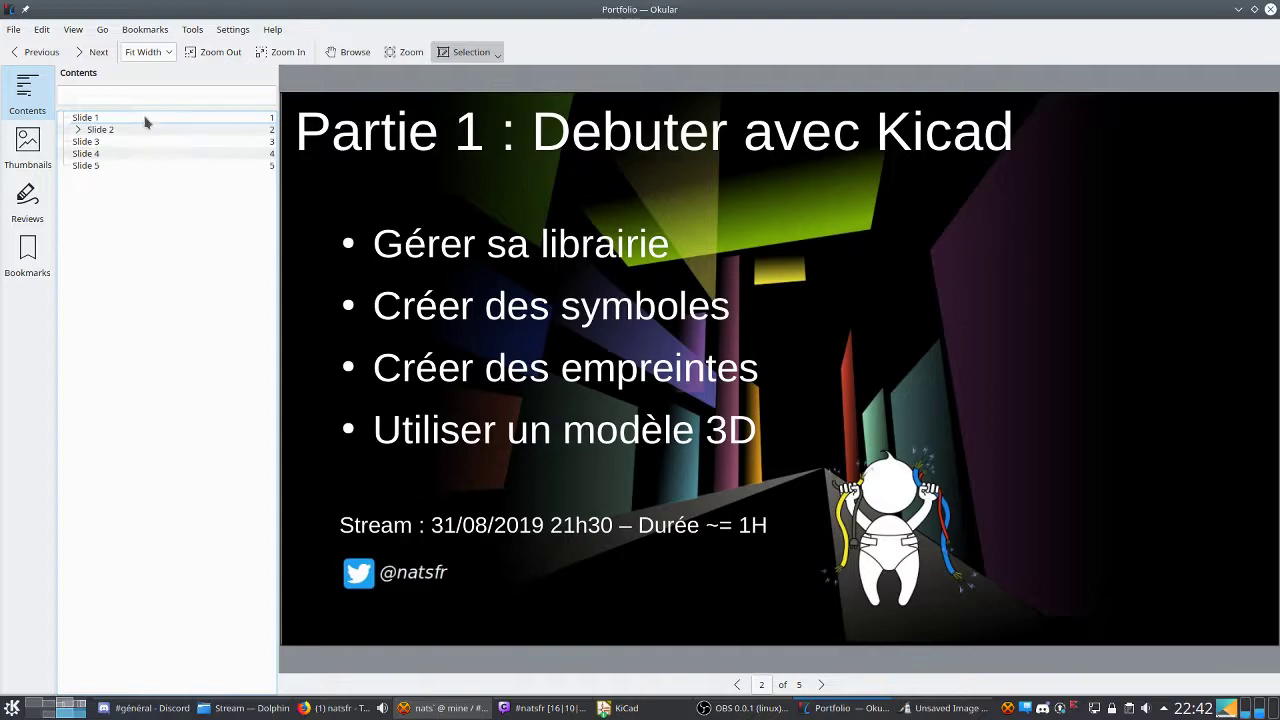
pyautogui.click(121, 144)
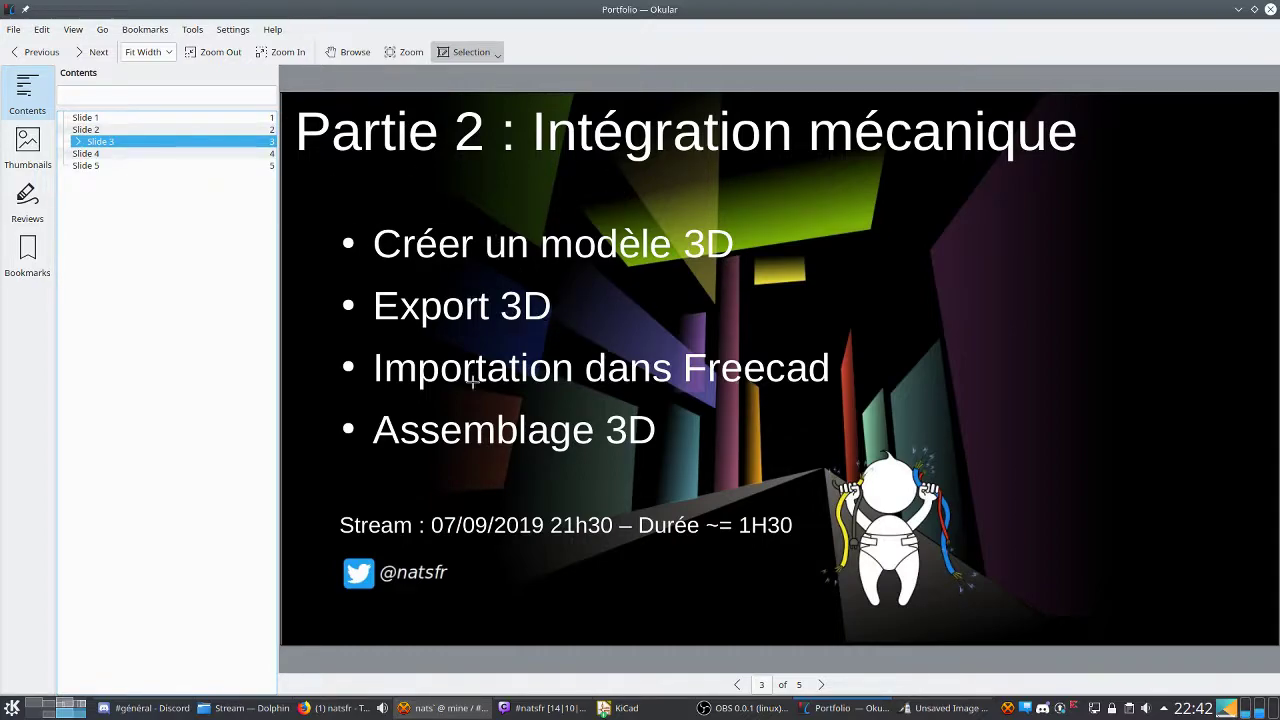
pyautogui.click(620, 708)
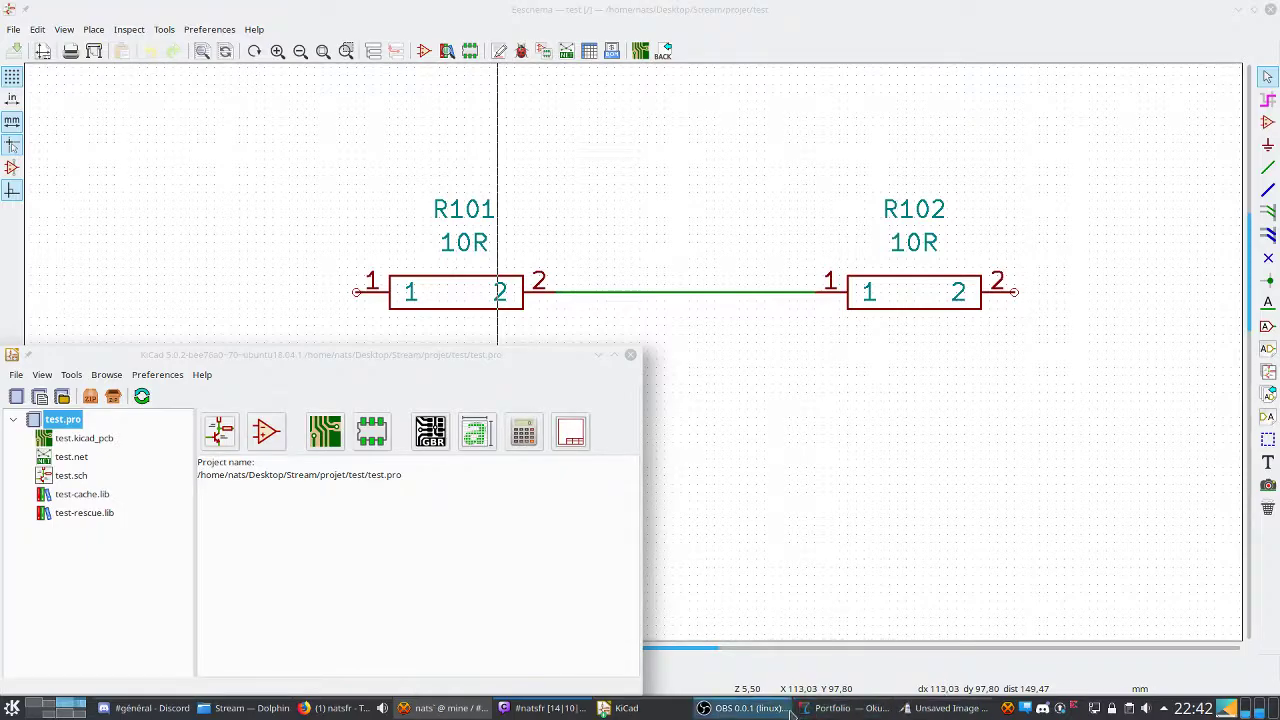
pyautogui.moveTo(775, 712)
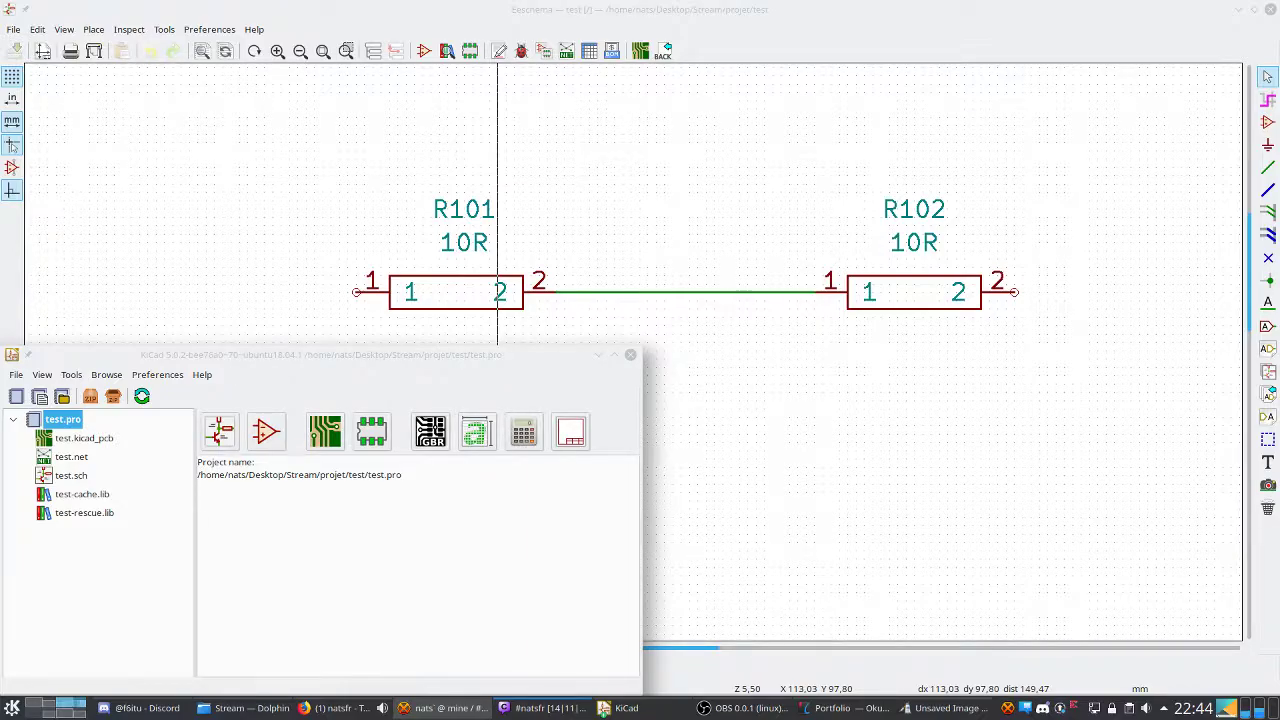
pyautogui.click(771, 22)
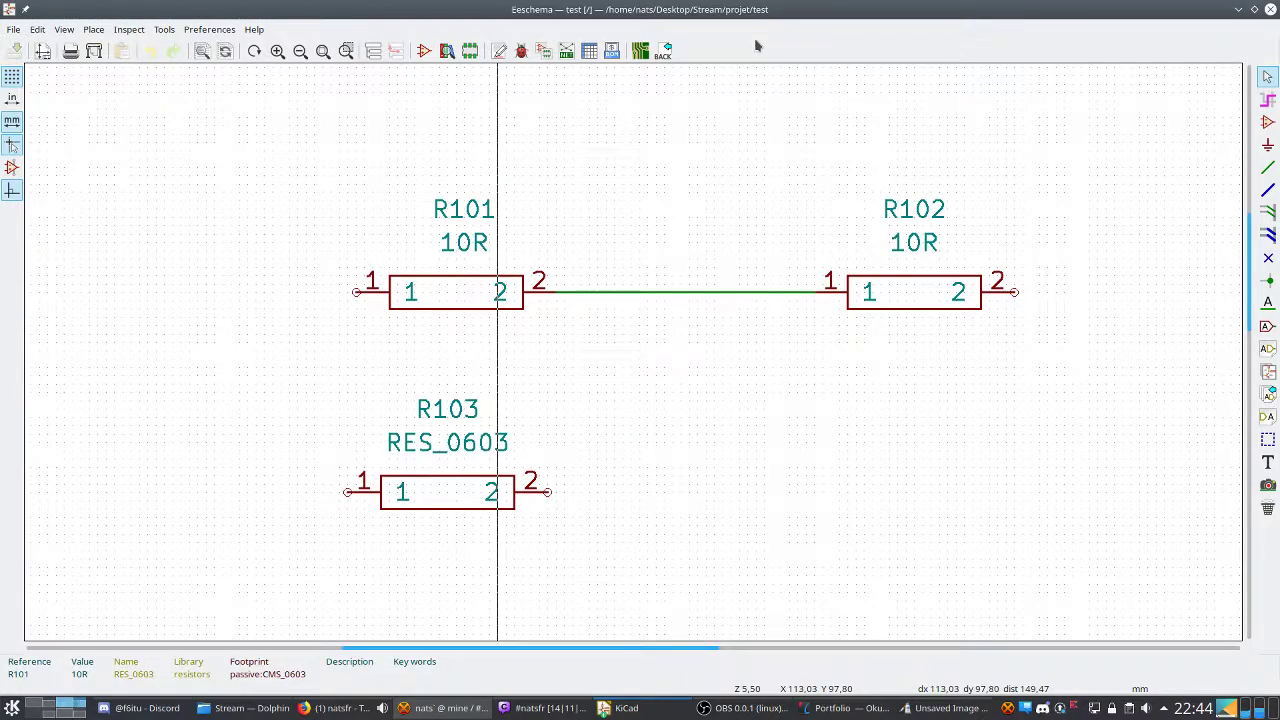